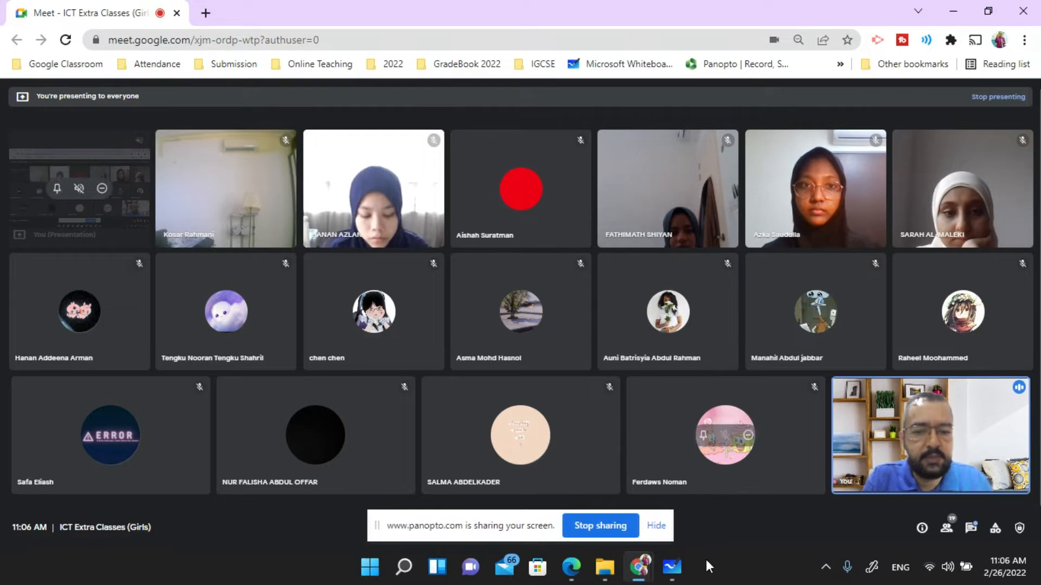
- Bring the Microsoft Whiteboard window to the front from the taskbar
{"action": "mouse_move", "coordinate": [677, 579]}
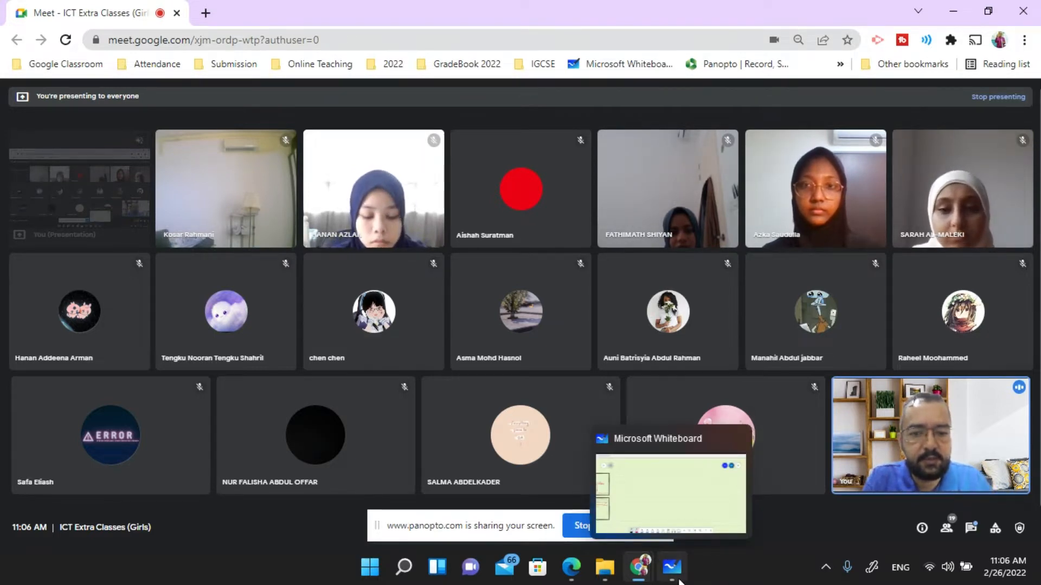
{"action": "left_click", "coordinate": [679, 580]}
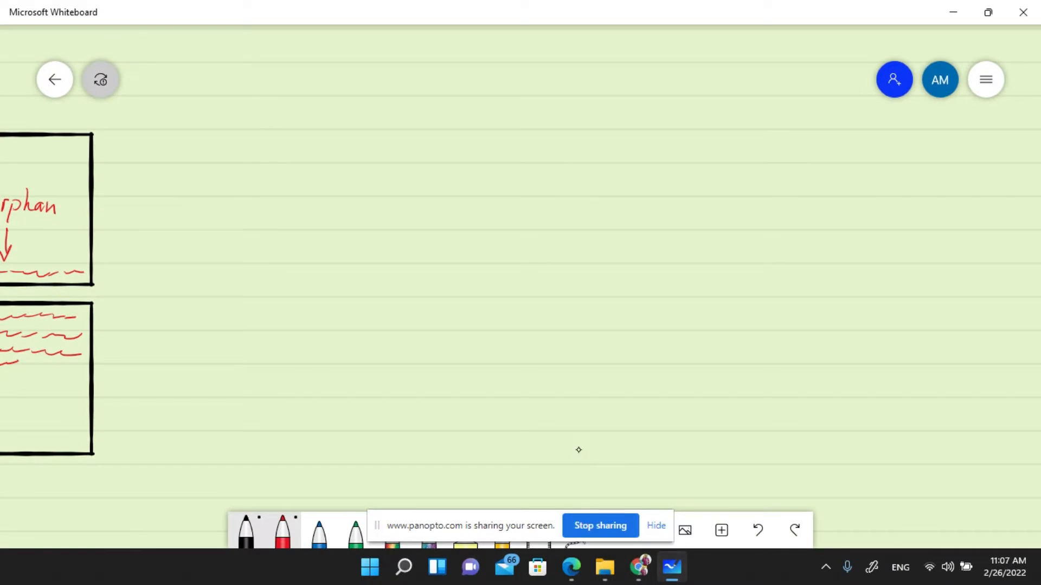
- Handwrite the red 'P2' heading with its first arrowed item 'Document Production'
{"action": "mouse_move", "coordinate": [410, 121]}
{"action": "left_mouse_down"}
{"action": "mouse_move", "coordinate": [409, 149]}
{"action": "mouse_move", "coordinate": [418, 131]}
{"action": "mouse_move", "coordinate": [464, 158]}
{"action": "mouse_move", "coordinate": [438, 191]}
{"action": "mouse_move", "coordinate": [446, 204]}
{"action": "mouse_move", "coordinate": [490, 200]}
{"action": "left_mouse_up"}
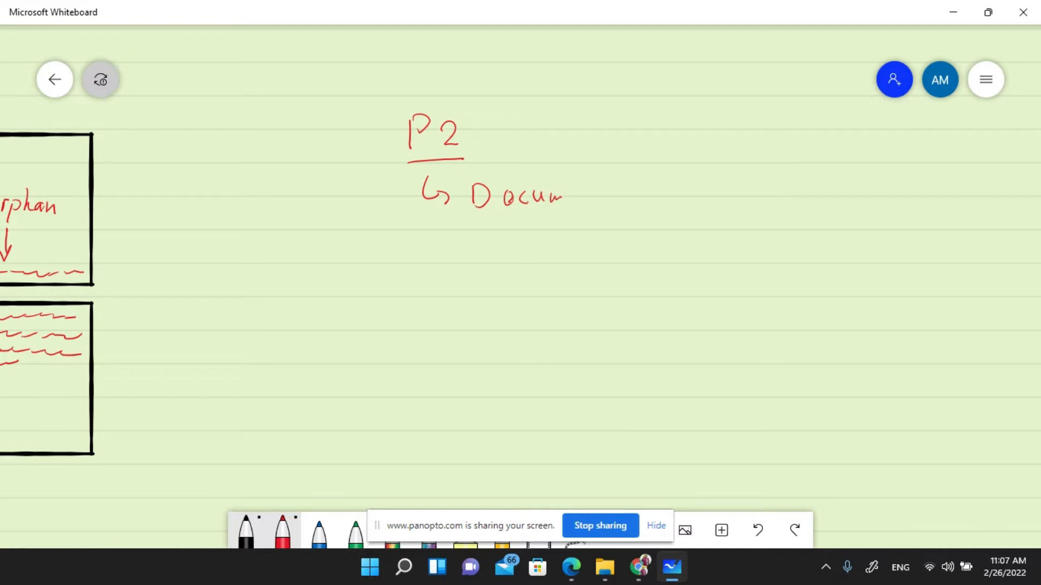
{"action": "left_click_drag", "start_coordinate": [560, 200], "coordinate": [596, 196]}
{"action": "left_click_drag", "start_coordinate": [653, 175], "coordinate": [656, 199]}
{"action": "mouse_move", "coordinate": [653, 175]}
{"action": "left_mouse_down"}
{"action": "mouse_move", "coordinate": [656, 191]}
{"action": "mouse_move", "coordinate": [701, 191]}
{"action": "left_mouse_up"}
{"action": "left_click_drag", "start_coordinate": [715, 188], "coordinate": [716, 199]}
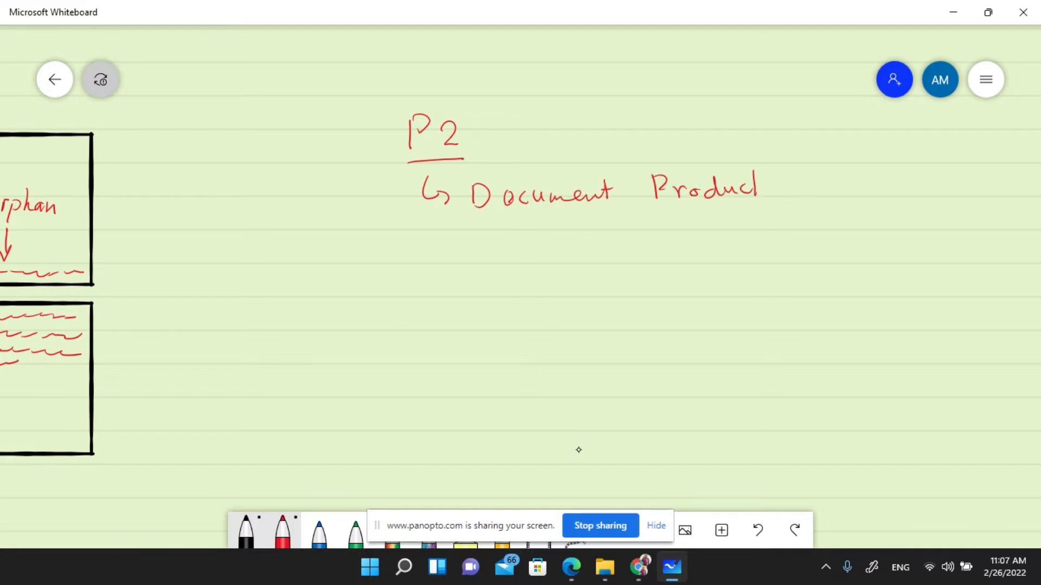
{"action": "left_click_drag", "start_coordinate": [784, 184], "coordinate": [788, 188]}
- Add arrowed items 'Data manipulation' and 'Presentation' in red below it
{"action": "mouse_move", "coordinate": [435, 245]}
{"action": "left_mouse_down"}
{"action": "mouse_move", "coordinate": [452, 261]}
{"action": "mouse_move", "coordinate": [448, 272]}
{"action": "mouse_move", "coordinate": [484, 276]}
{"action": "left_mouse_up"}
{"action": "left_click_drag", "start_coordinate": [482, 255], "coordinate": [485, 275]}
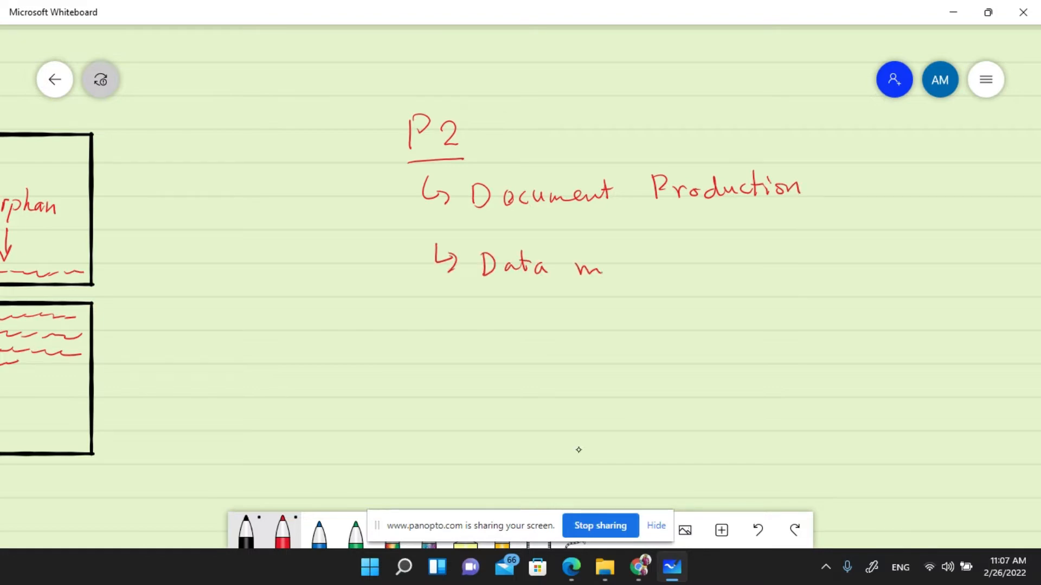
{"action": "left_click_drag", "start_coordinate": [615, 264], "coordinate": [616, 274]}
{"action": "left_click_drag", "start_coordinate": [627, 262], "coordinate": [651, 259]}
{"action": "mouse_move", "coordinate": [665, 264]}
{"action": "left_mouse_down"}
{"action": "mouse_move", "coordinate": [668, 285]}
{"action": "mouse_move", "coordinate": [675, 274]}
{"action": "left_mouse_up"}
{"action": "left_click_drag", "start_coordinate": [679, 263], "coordinate": [699, 270]}
{"action": "left_click_drag", "start_coordinate": [718, 261], "coordinate": [727, 267]}
{"action": "left_click_drag", "start_coordinate": [725, 255], "coordinate": [740, 252]}
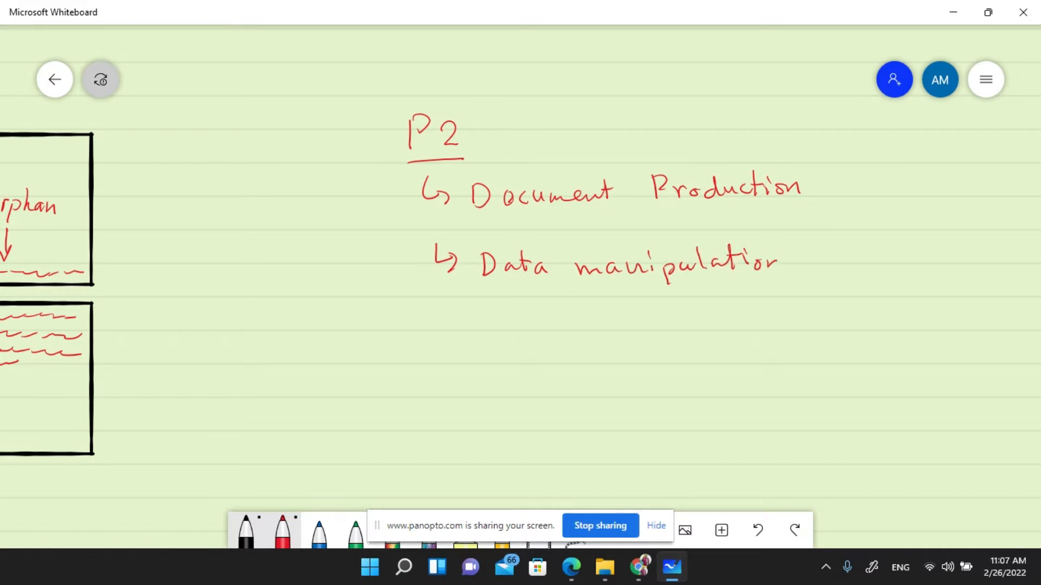
{"action": "left_click_drag", "start_coordinate": [456, 305], "coordinate": [505, 343]}
{"action": "mouse_move", "coordinate": [502, 318]}
{"action": "left_mouse_down"}
{"action": "mouse_move", "coordinate": [504, 331]}
{"action": "mouse_move", "coordinate": [549, 322]}
{"action": "left_mouse_up"}
{"action": "left_click_drag", "start_coordinate": [553, 331], "coordinate": [564, 338]}
{"action": "left_click_drag", "start_coordinate": [576, 330], "coordinate": [583, 337]}
{"action": "left_click_drag", "start_coordinate": [585, 332], "coordinate": [593, 326]}
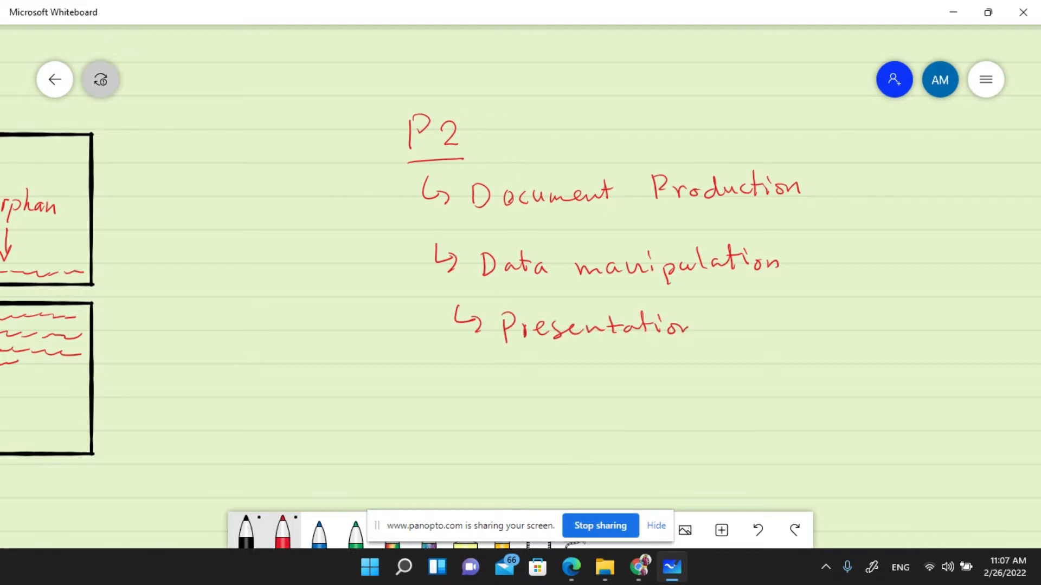
- Switch to green ink and begin writing 'MS Word' under Document Production
{"action": "left_click", "coordinate": [356, 533]}
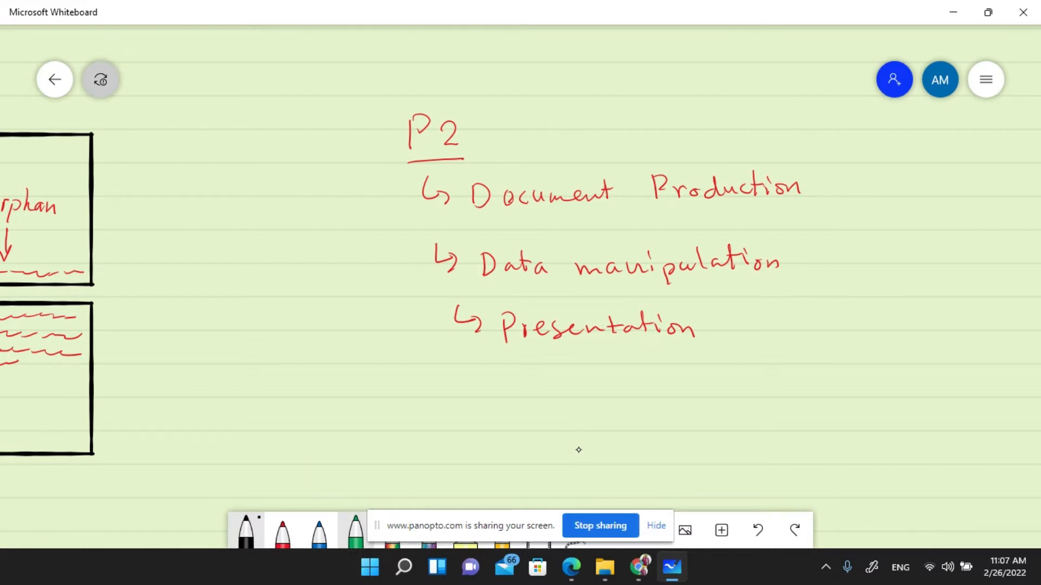
{"action": "left_click_drag", "start_coordinate": [501, 226], "coordinate": [513, 241]}
{"action": "mouse_move", "coordinate": [527, 223]}
{"action": "left_mouse_down"}
{"action": "mouse_move", "coordinate": [524, 232]}
{"action": "mouse_move", "coordinate": [592, 234]}
{"action": "left_mouse_up"}
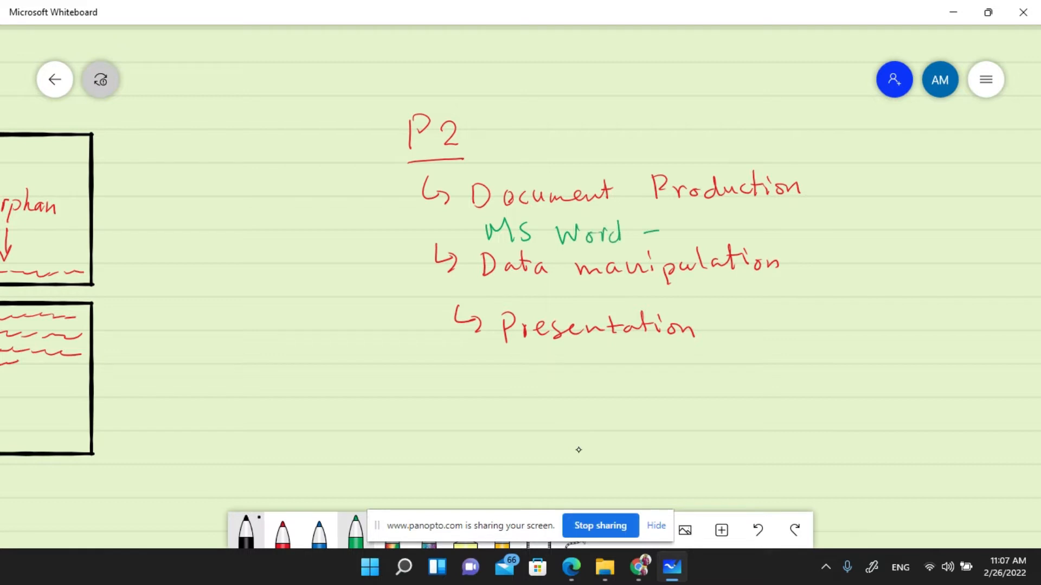
- Write 'MS Word + MS Excel', 'MS Access' and 'MS PowerPoint + MS Excel' in green under each item
{"action": "left_click_drag", "start_coordinate": [681, 223], "coordinate": [698, 232]}
{"action": "left_click_drag", "start_coordinate": [707, 216], "coordinate": [709, 217]}
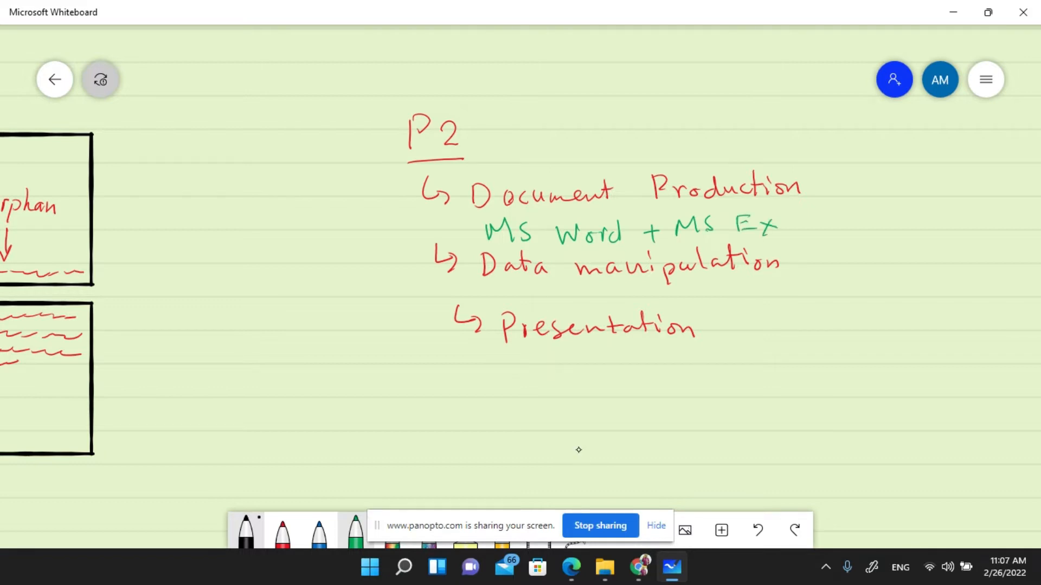
{"action": "left_click_drag", "start_coordinate": [795, 219], "coordinate": [784, 230]}
{"action": "left_click_drag", "start_coordinate": [795, 224], "coordinate": [824, 226]}
{"action": "left_click_drag", "start_coordinate": [508, 252], "coordinate": [618, 248]}
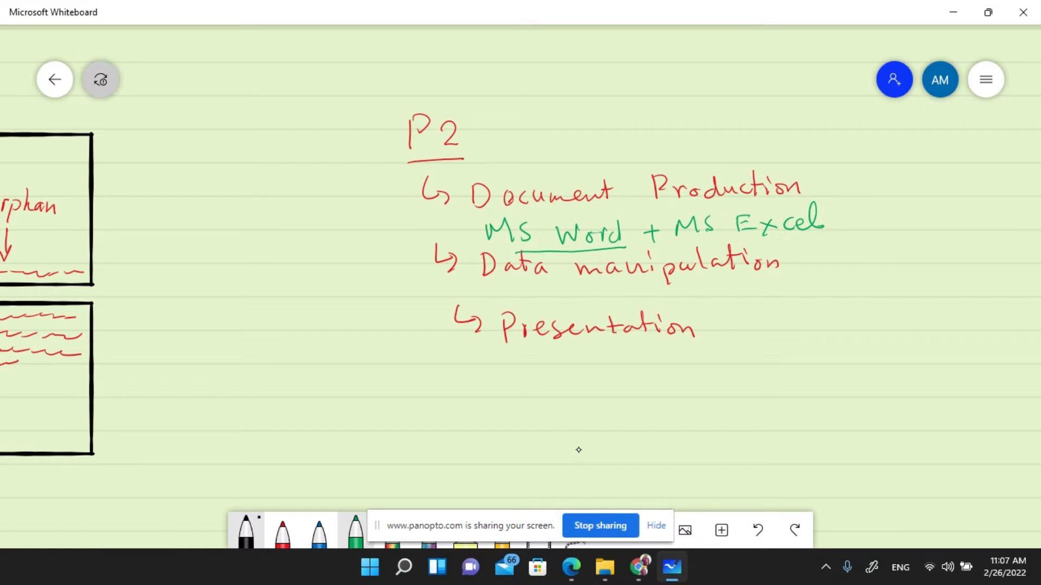
{"action": "left_click_drag", "start_coordinate": [510, 302], "coordinate": [540, 300]}
{"action": "left_click_drag", "start_coordinate": [553, 288], "coordinate": [546, 303]}
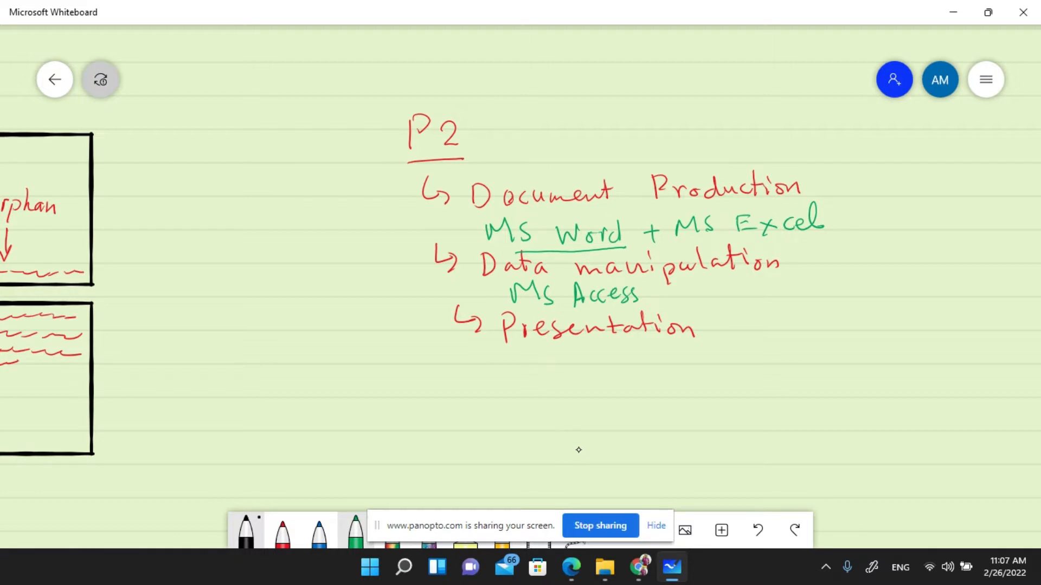
{"action": "mouse_move", "coordinate": [520, 384]}
{"action": "left_mouse_down"}
{"action": "mouse_move", "coordinate": [537, 358]}
{"action": "mouse_move", "coordinate": [550, 381]}
{"action": "left_mouse_up"}
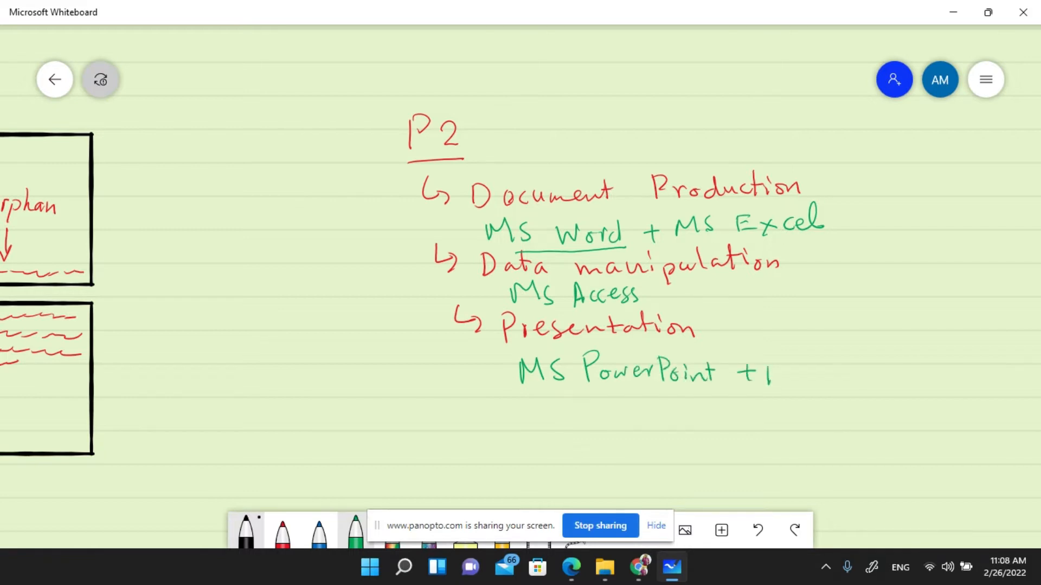
{"action": "left_click_drag", "start_coordinate": [769, 368], "coordinate": [794, 380]}
{"action": "mouse_move", "coordinate": [868, 378]}
{"action": "left_mouse_down"}
{"action": "mouse_move", "coordinate": [892, 359]}
{"action": "mouse_move", "coordinate": [900, 380]}
{"action": "left_mouse_up"}
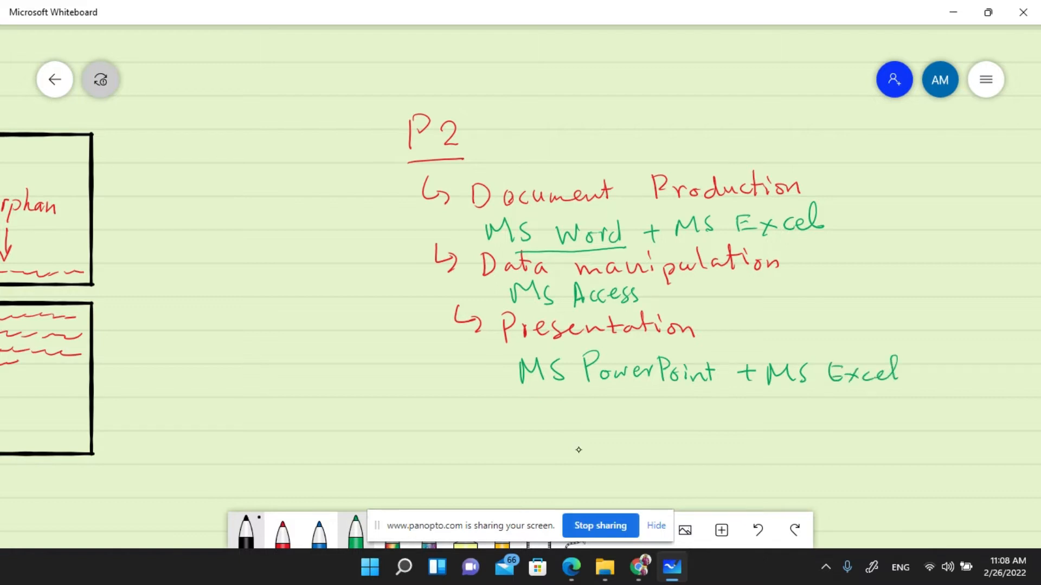
- Underline MS Access and MS PowerPoint, tick Document Production, and return to Google Meet
{"action": "left_click_drag", "start_coordinate": [529, 311], "coordinate": [636, 319]}
{"action": "left_click_drag", "start_coordinate": [541, 399], "coordinate": [704, 396]}
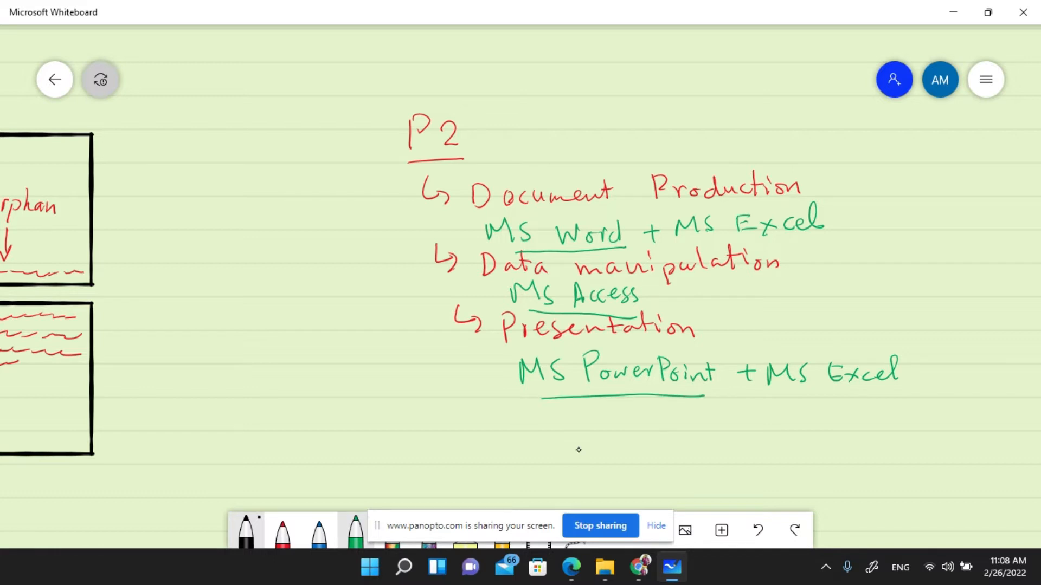
{"action": "left_click_drag", "start_coordinate": [385, 209], "coordinate": [432, 206]}
{"action": "key", "text": "alt+Tab"}
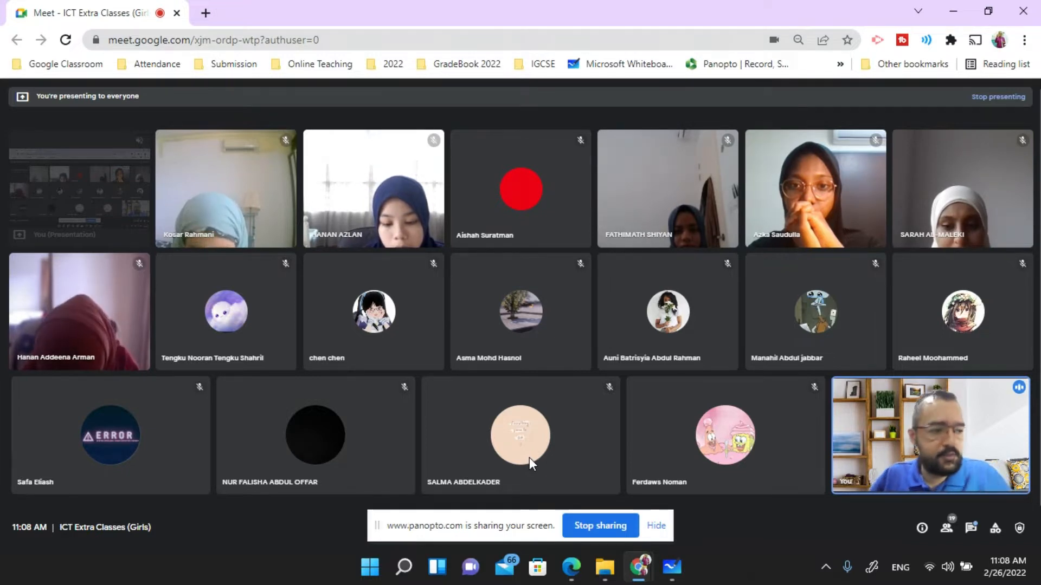
- Hide the Panopto sharing notice and bring up the exam paper in Microsoft Edge
{"action": "left_click", "coordinate": [653, 527]}
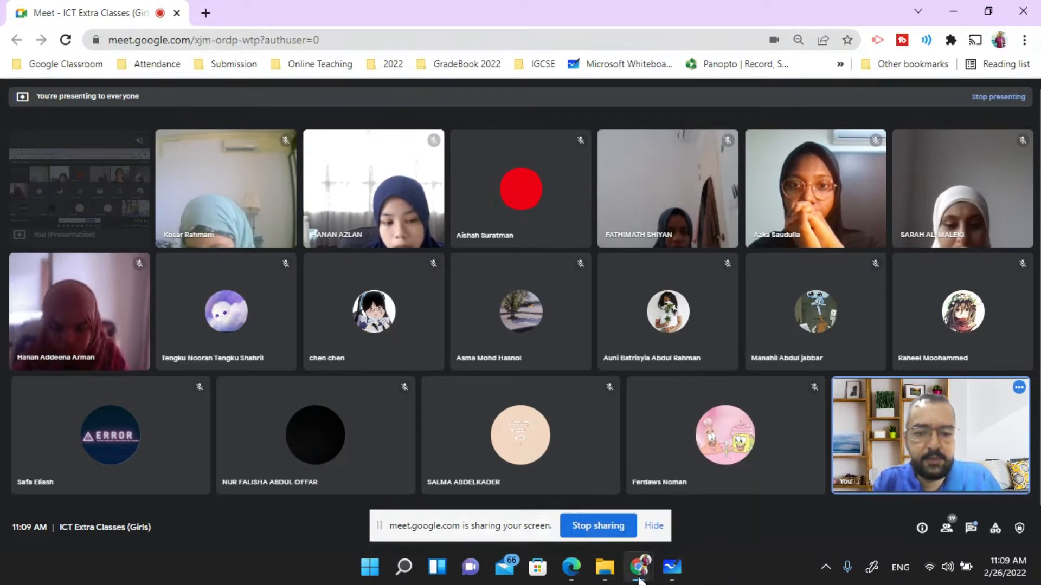
{"action": "left_click", "coordinate": [569, 576]}
- Select the paper number 22 and the subtitle Document Production, Data Manipulation and Presentations
{"action": "scroll", "coordinate": [304, 216], "scroll_direction": "up", "scroll_amount": 20}
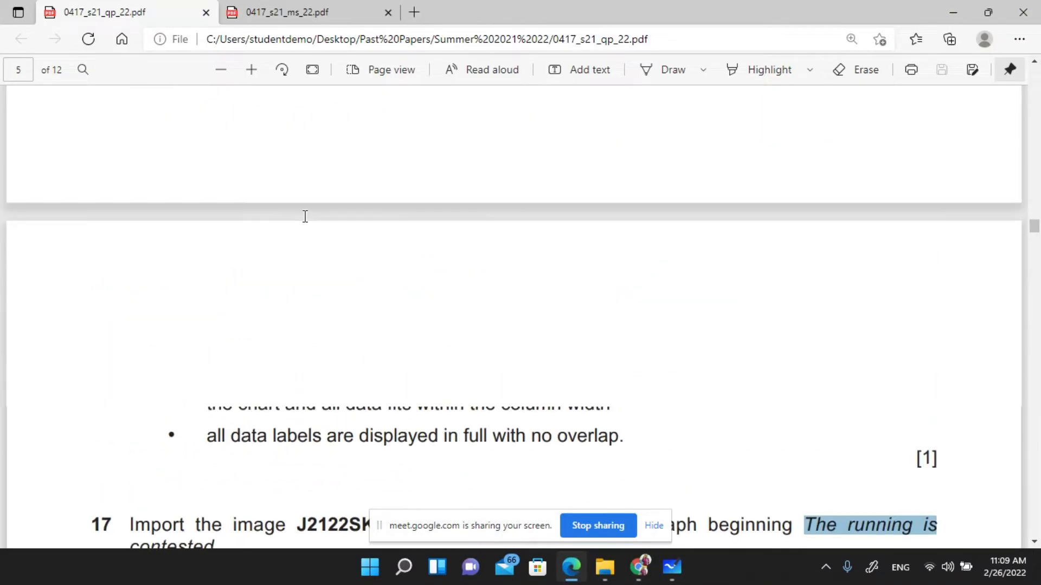
{"action": "scroll", "coordinate": [305, 216], "scroll_direction": "up", "scroll_amount": 20}
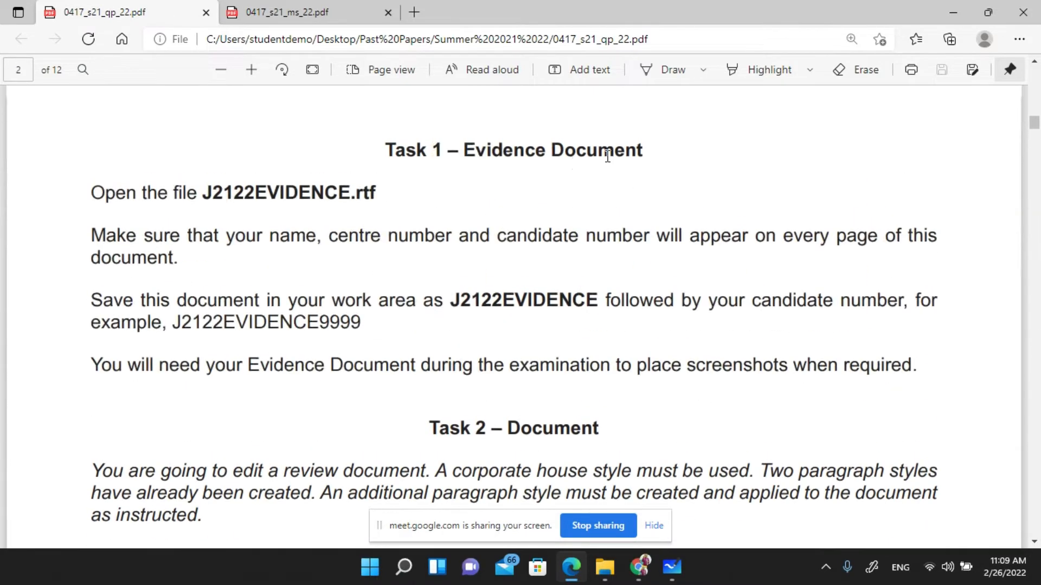
{"action": "left_click", "coordinate": [653, 525]}
{"action": "scroll", "coordinate": [801, 265], "scroll_direction": "up", "scroll_amount": 5}
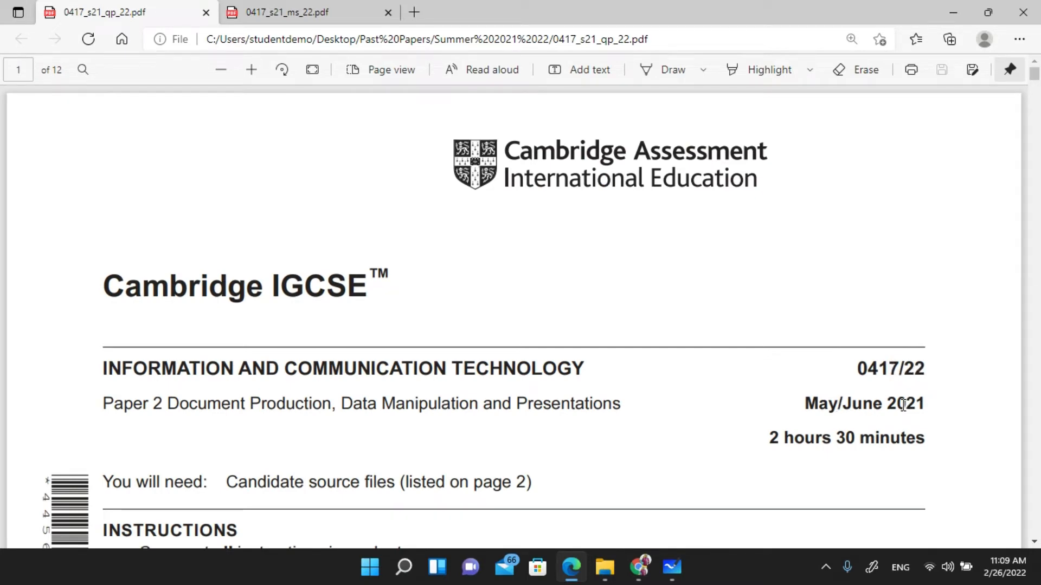
{"action": "left_click_drag", "start_coordinate": [904, 371], "coordinate": [920, 375]}
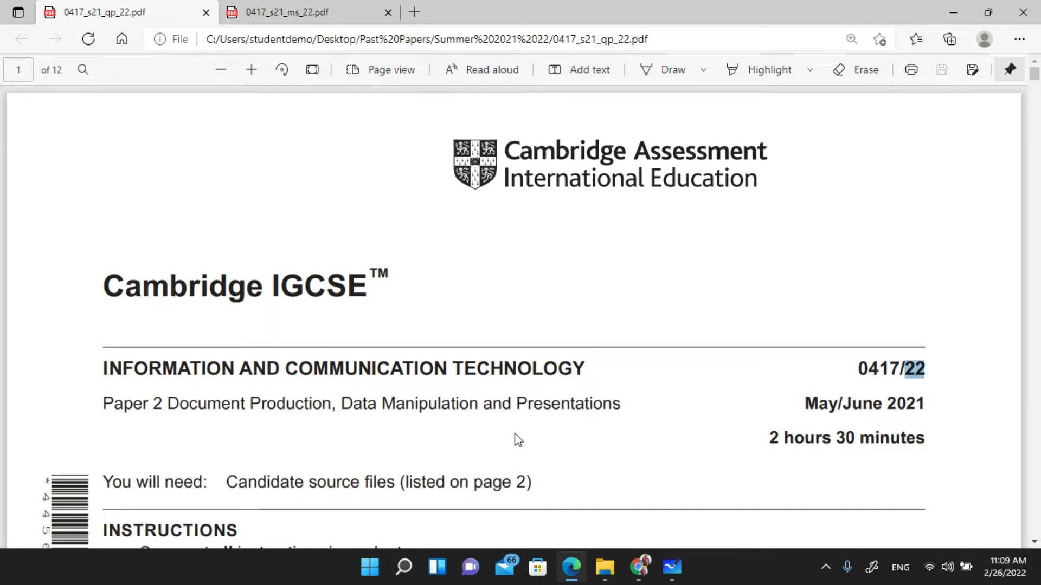
{"action": "left_click_drag", "start_coordinate": [167, 401], "coordinate": [629, 398]}
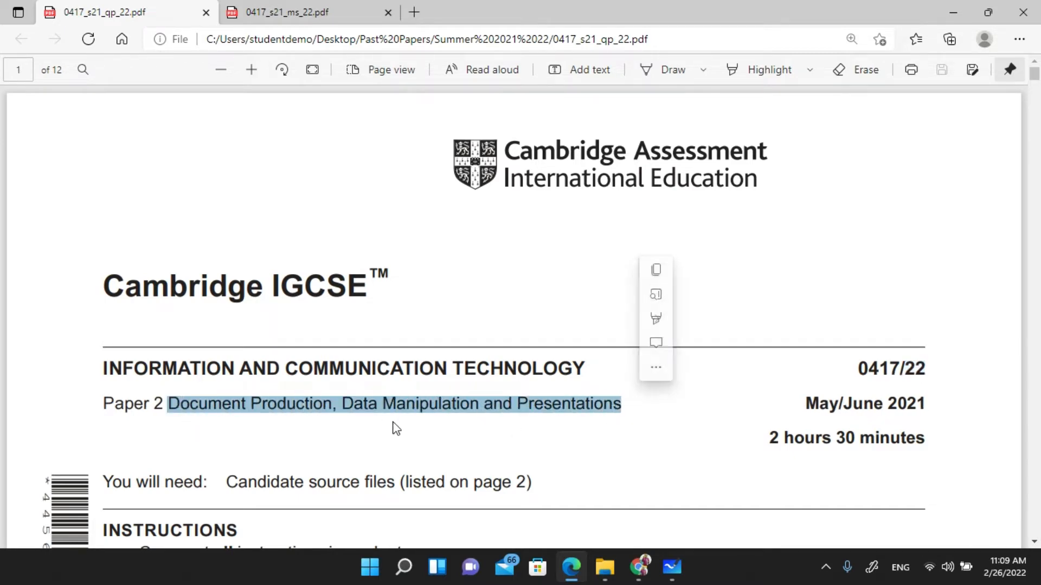
- Scroll down to page 2's J2122 source-file list
{"action": "scroll", "coordinate": [344, 400], "scroll_direction": "down", "scroll_amount": 3}
{"action": "scroll", "coordinate": [340, 405], "scroll_direction": "down", "scroll_amount": 4}
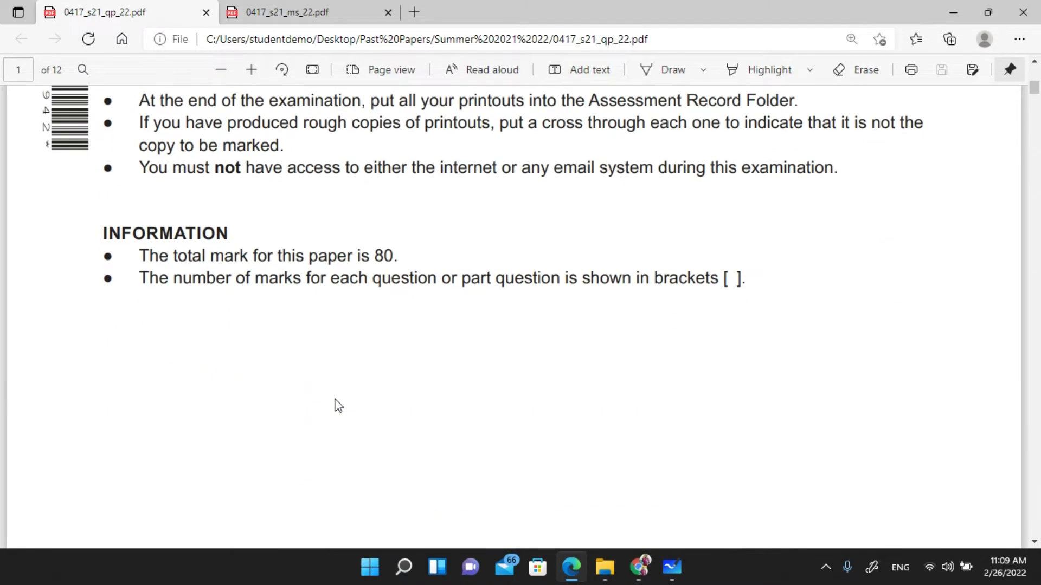
{"action": "scroll", "coordinate": [334, 400], "scroll_direction": "up", "scroll_amount": 3}
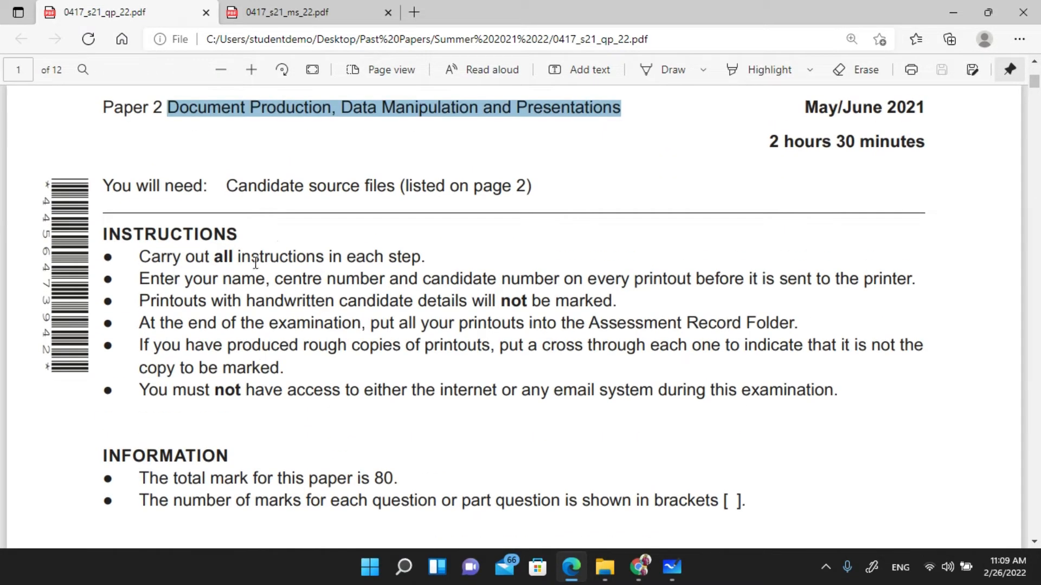
{"action": "scroll", "coordinate": [317, 293], "scroll_direction": "down", "scroll_amount": 15}
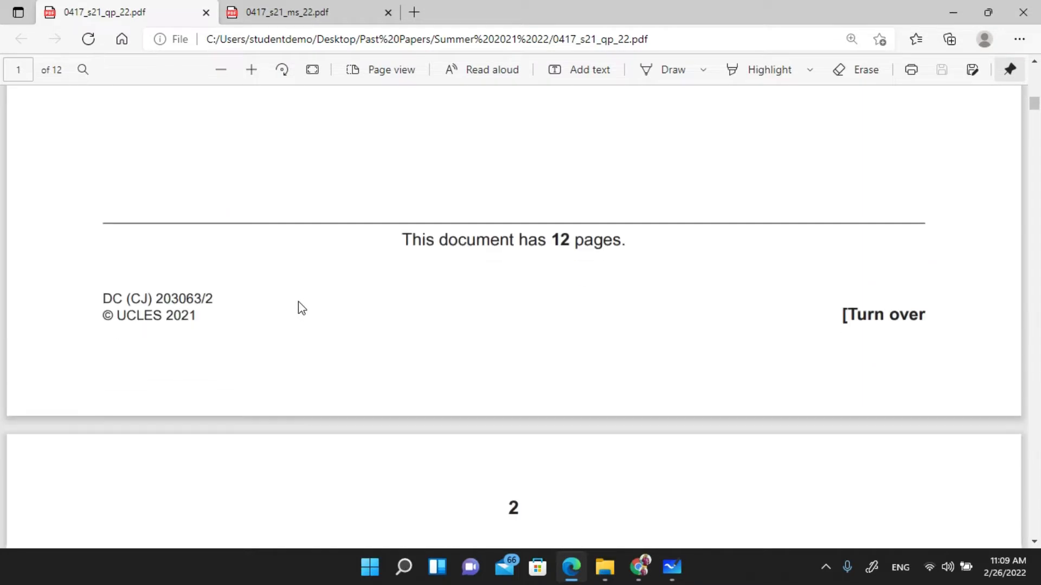
{"action": "scroll", "coordinate": [293, 306], "scroll_direction": "down", "scroll_amount": 5}
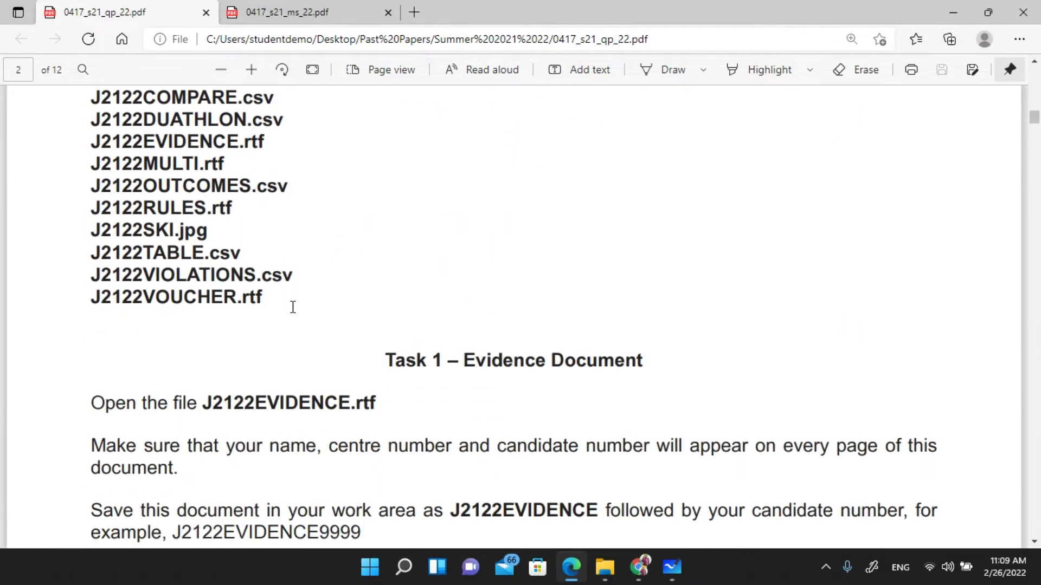
- Scroll to the Task 1 – Evidence Document instructions, then switch to the Past Papers folder in File Explorer
{"action": "scroll", "coordinate": [293, 308], "scroll_direction": "up", "scroll_amount": 2}
{"action": "scroll", "coordinate": [297, 302], "scroll_direction": "up", "scroll_amount": 1}
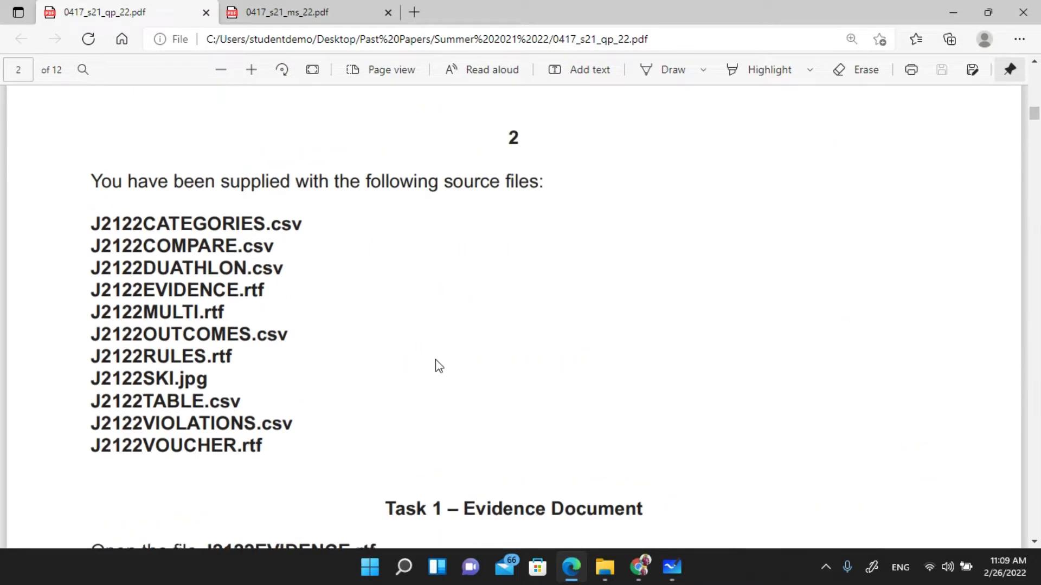
{"action": "scroll", "coordinate": [430, 414], "scroll_direction": "down", "scroll_amount": 4}
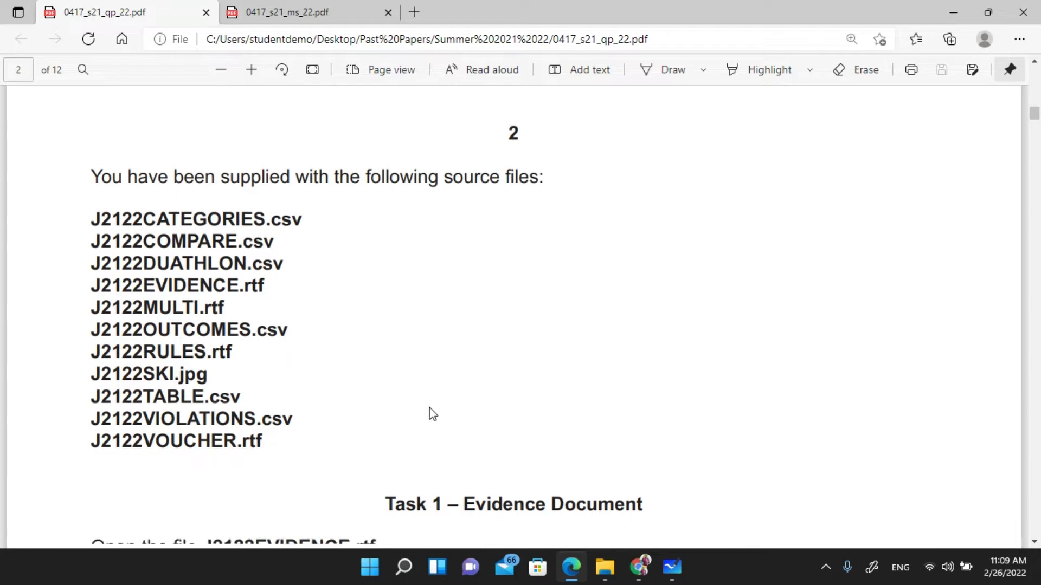
{"action": "scroll", "coordinate": [427, 408], "scroll_direction": "down", "scroll_amount": 5}
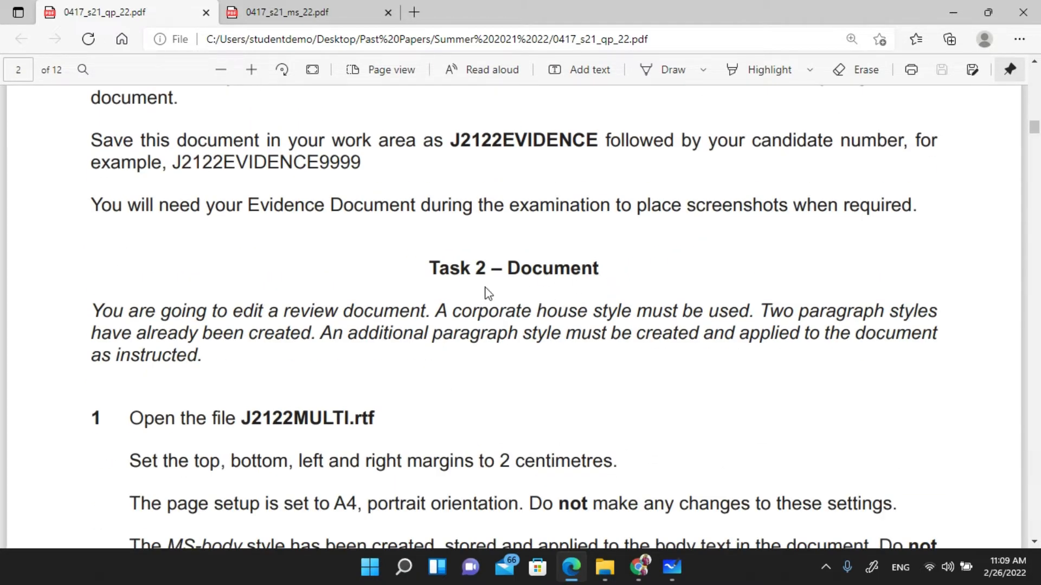
{"action": "scroll", "coordinate": [421, 316], "scroll_direction": "up", "scroll_amount": 10}
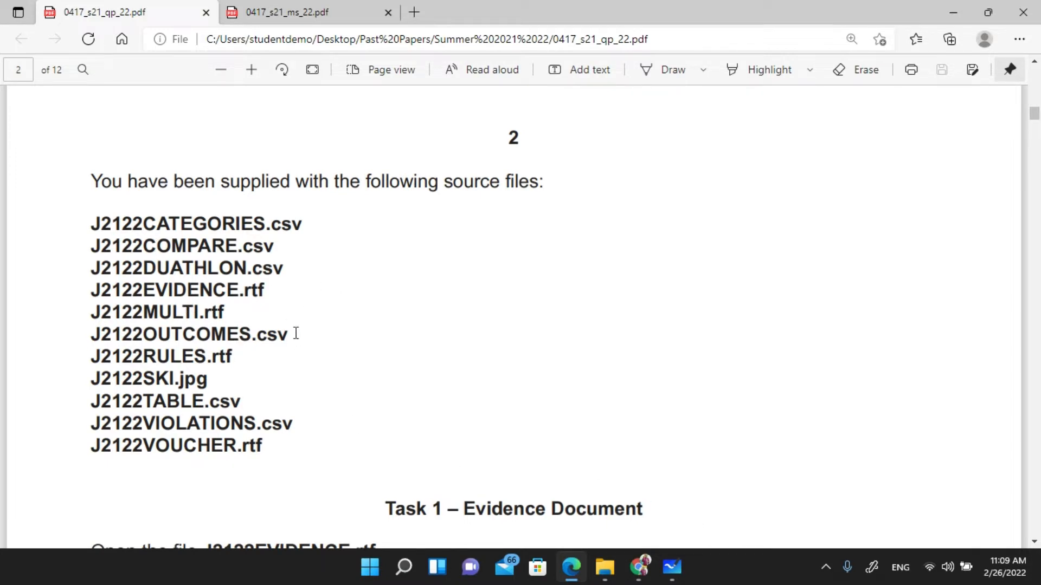
{"action": "scroll", "coordinate": [374, 374], "scroll_direction": "down", "scroll_amount": 4}
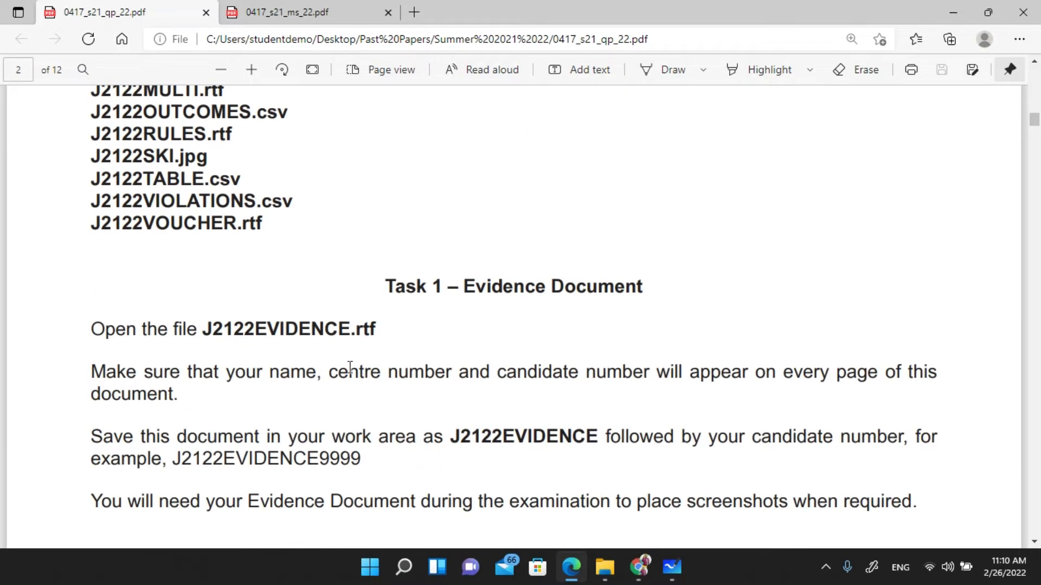
{"action": "scroll", "coordinate": [341, 369], "scroll_direction": "down", "scroll_amount": 1}
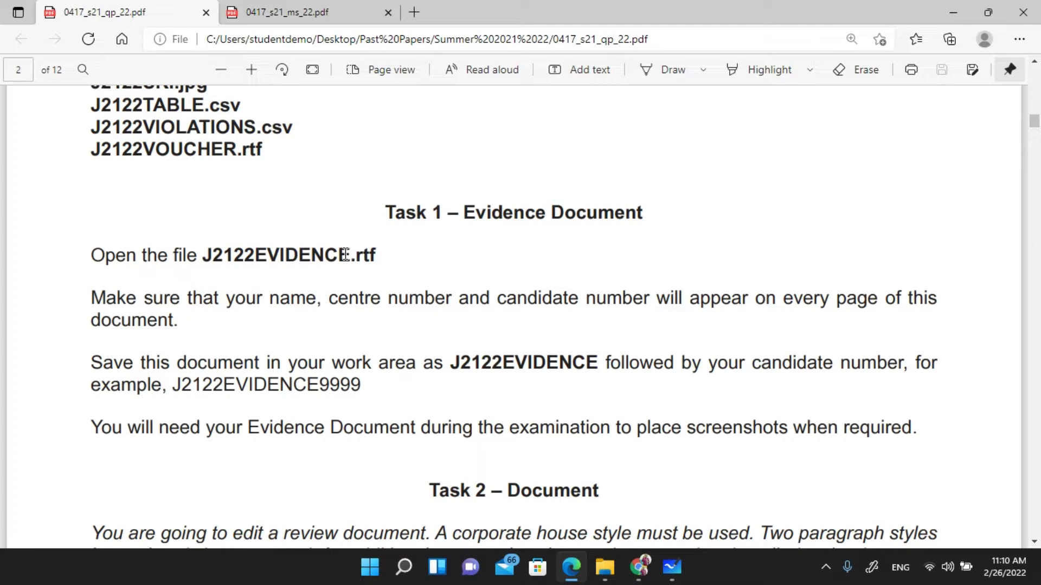
{"action": "left_click", "coordinate": [600, 572]}
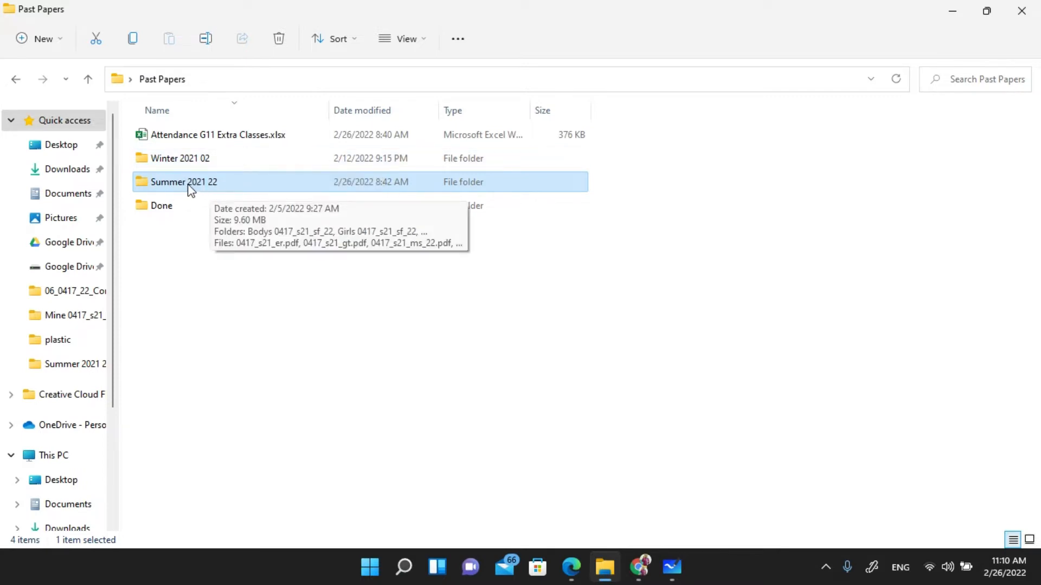
- Navigate Summer 2021 22 > Girls 0417_s21_sf_22 > Confidential Source Files and open J2122EVIDENCE.rtf
{"action": "double_click", "coordinate": [210, 185]}
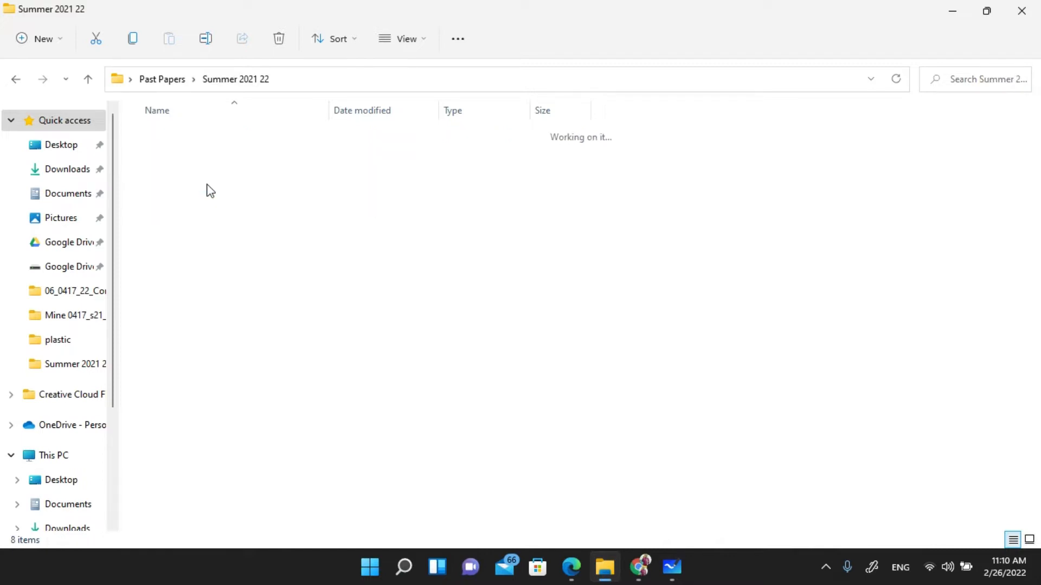
{"action": "double_click", "coordinate": [213, 157]}
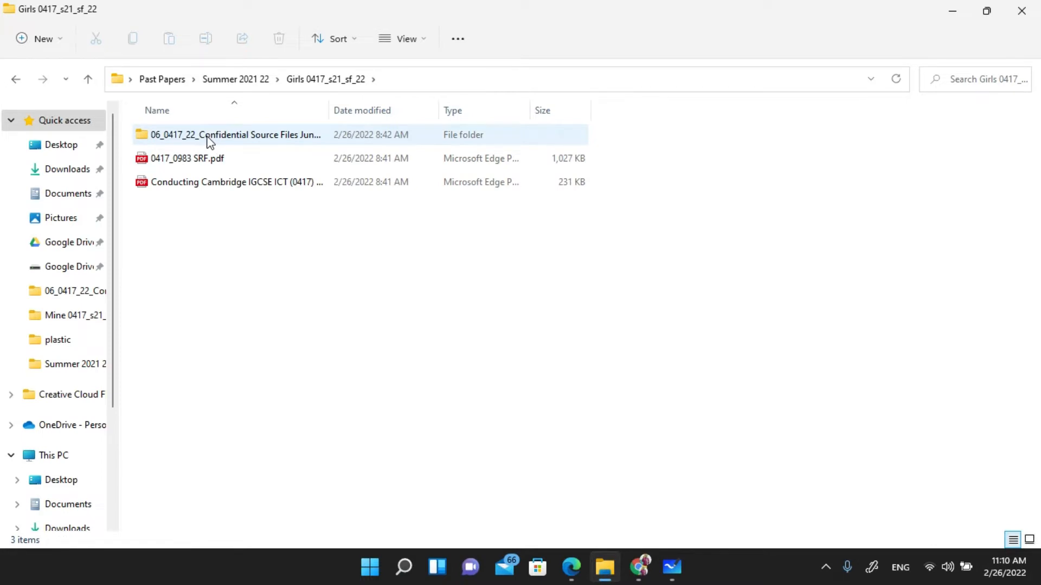
{"action": "left_click", "coordinate": [210, 135]}
{"action": "double_click", "coordinate": [209, 140]}
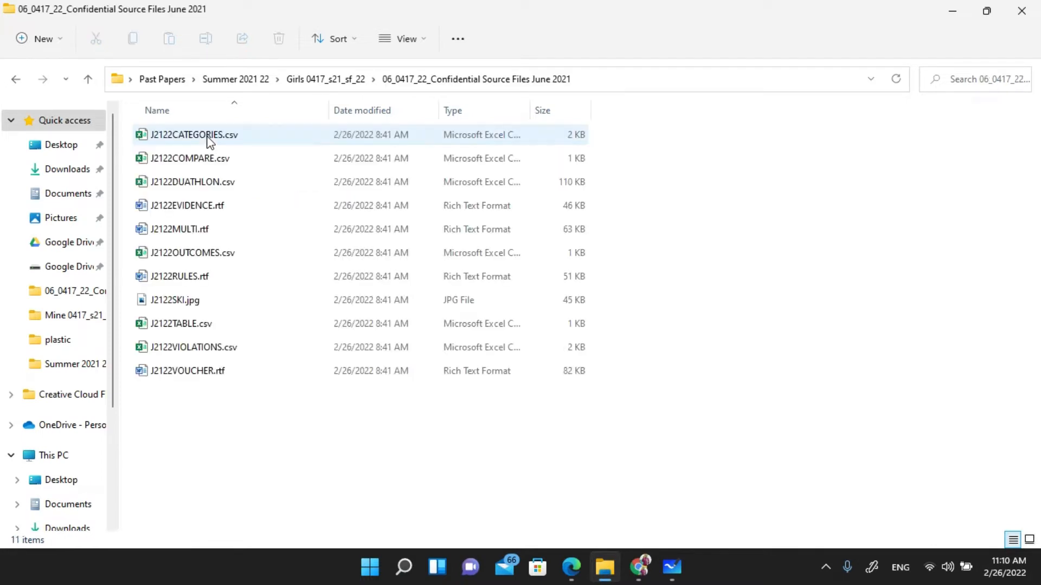
{"action": "left_click", "coordinate": [209, 200]}
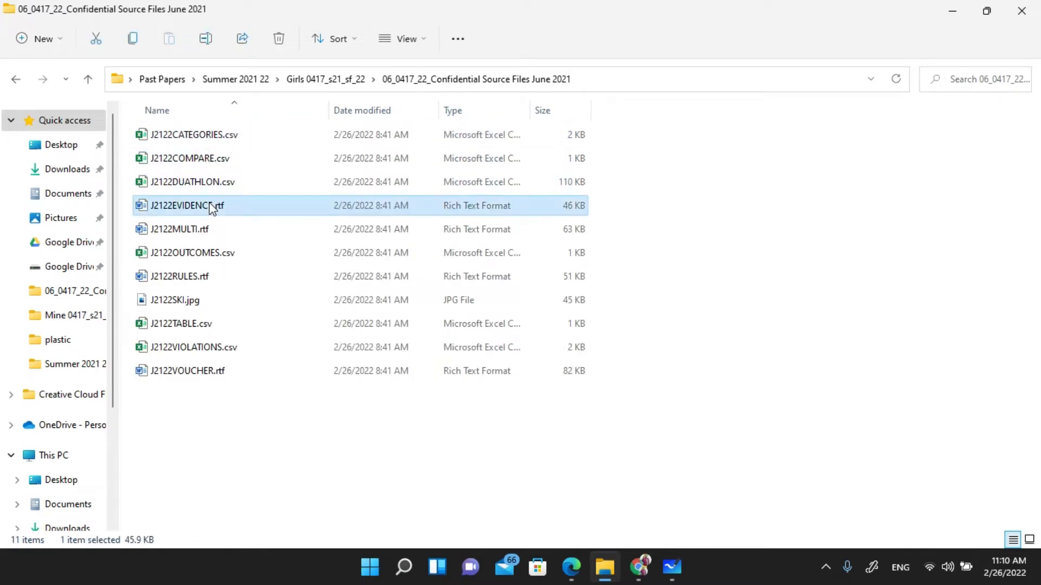
{"action": "double_click", "coordinate": [210, 200]}
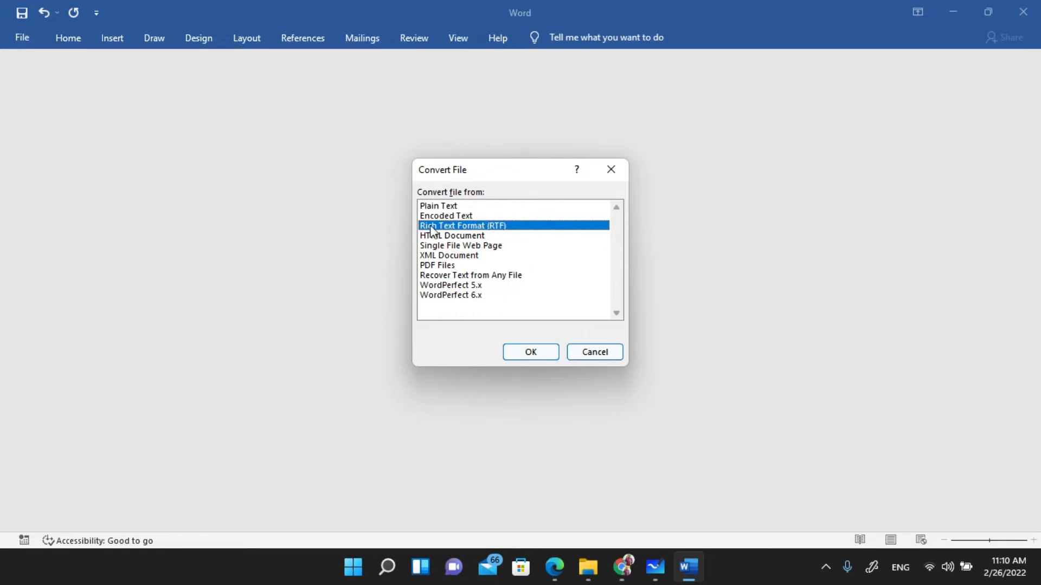
- Open J2122EVIDENCE.rtf as Rich Text Format with editing enabled, then go back to the paper in Edge
{"action": "left_click", "coordinate": [531, 352]}
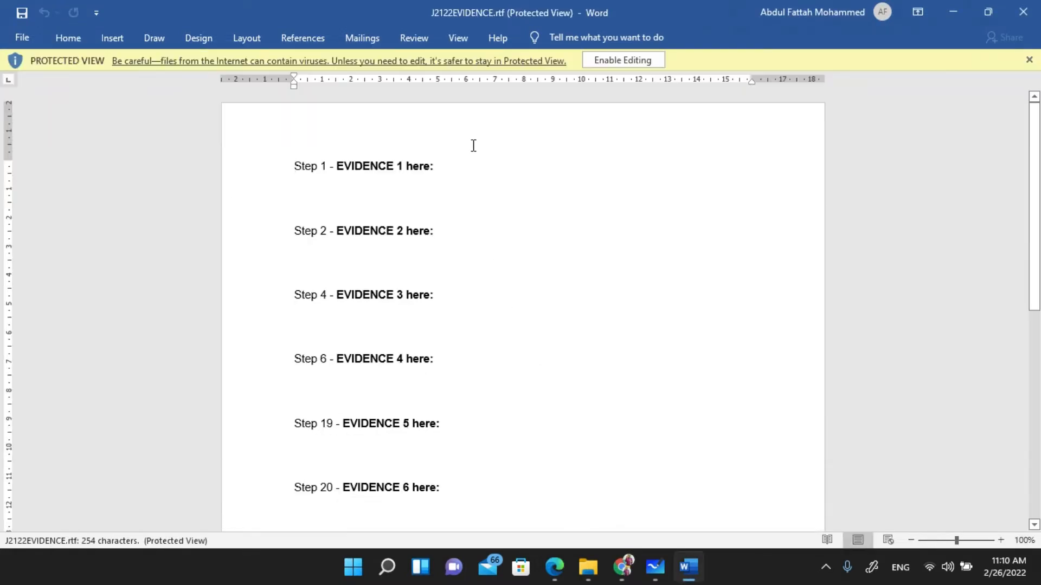
{"action": "left_click", "coordinate": [614, 64]}
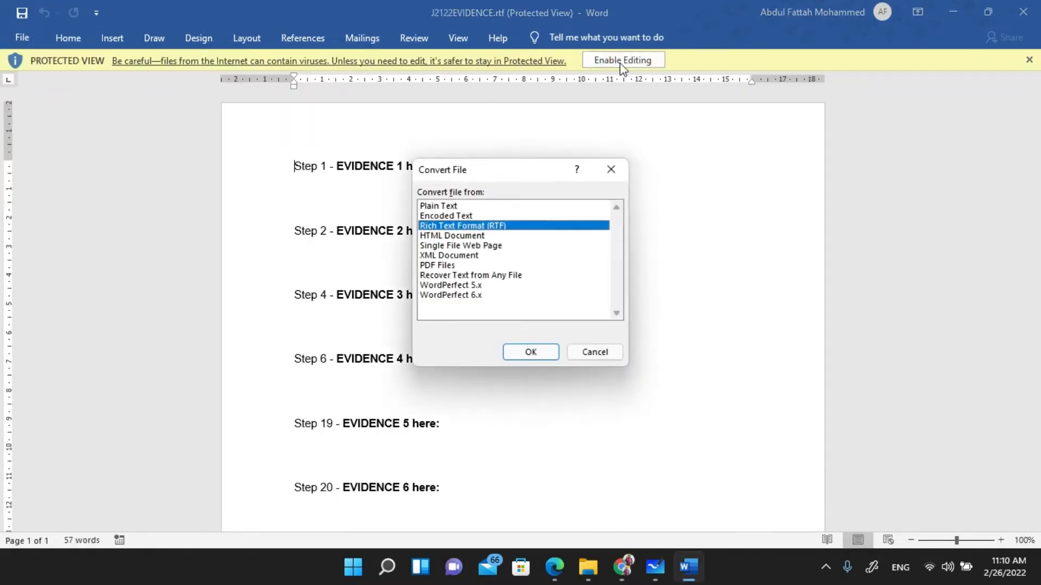
{"action": "left_click", "coordinate": [541, 358]}
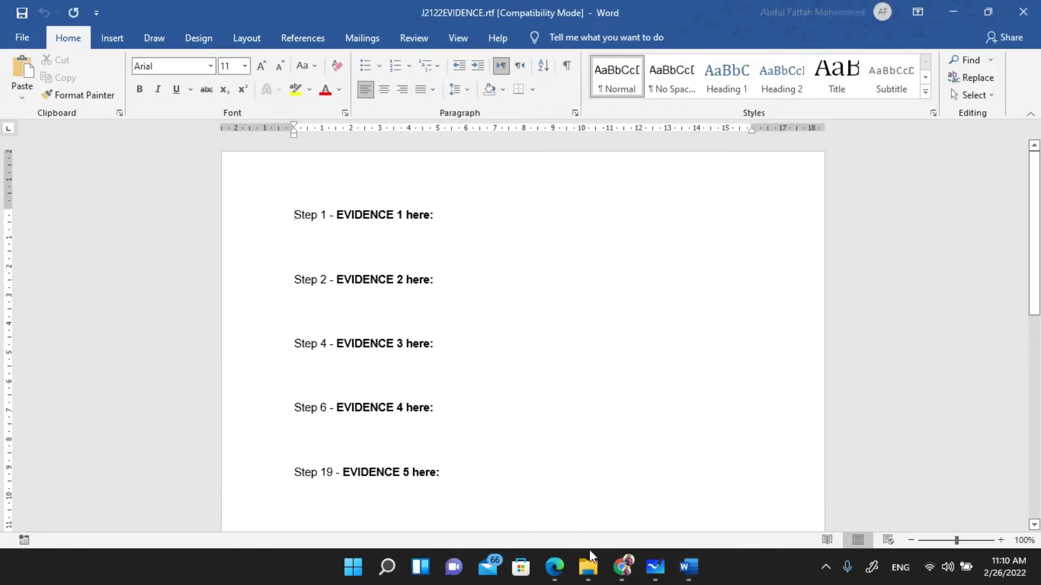
{"action": "left_click", "coordinate": [558, 577]}
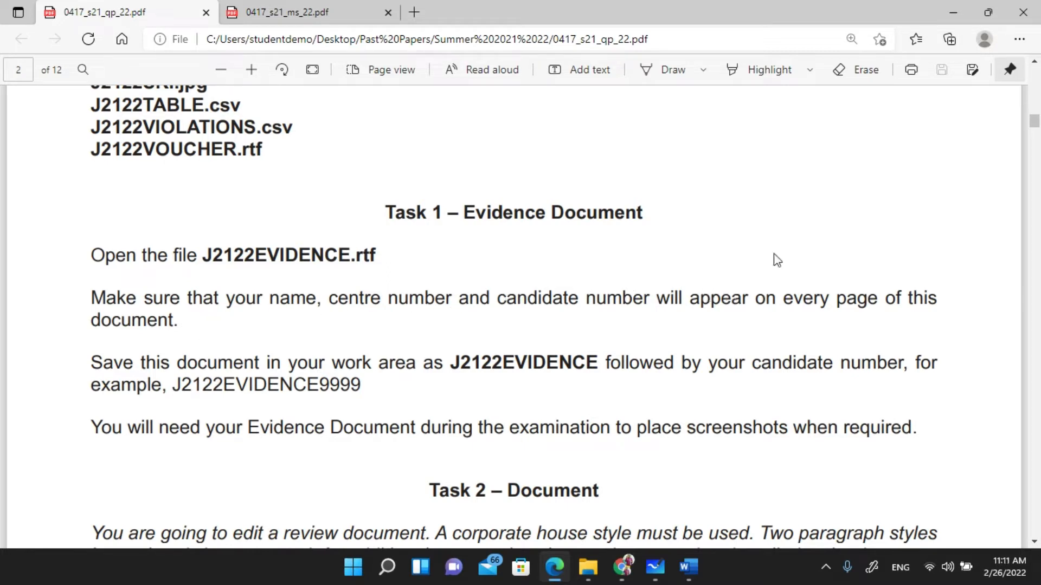
- Underline 'every page' and 'document.' in blue ink, then open the Word document's header for editing
{"action": "left_click", "coordinate": [659, 72]}
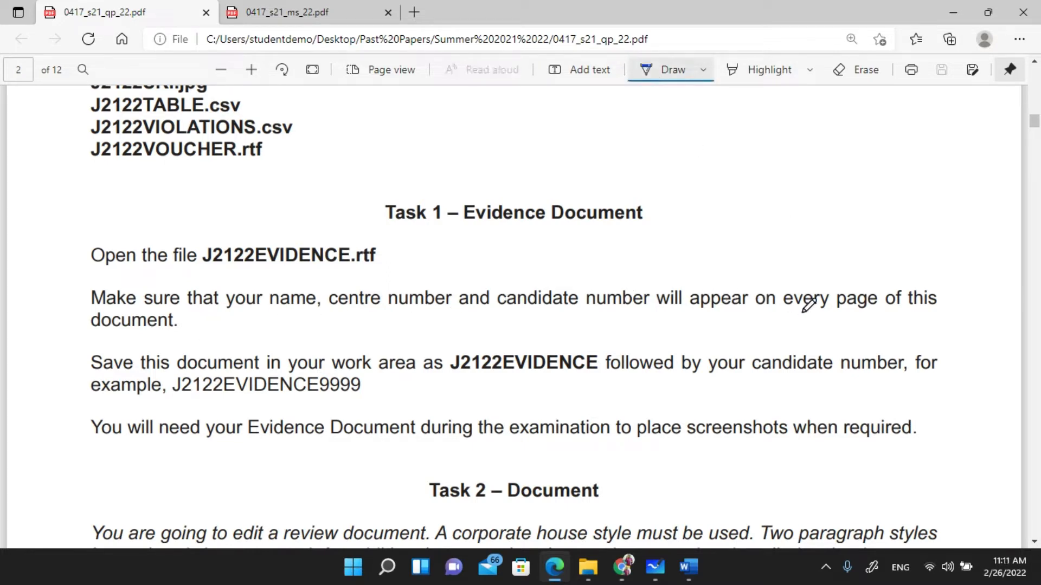
{"action": "left_click_drag", "start_coordinate": [802, 312], "coordinate": [889, 308]}
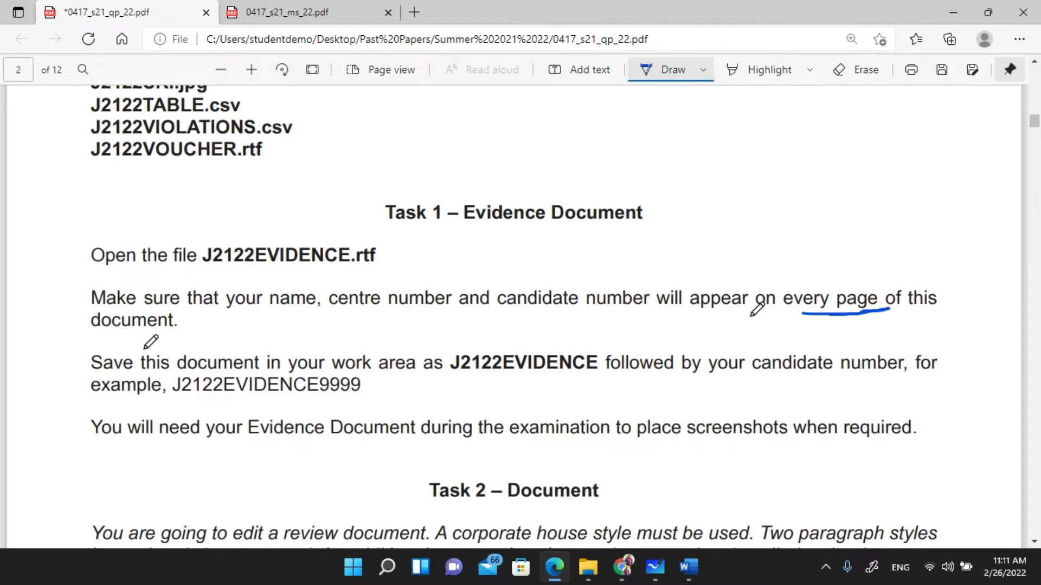
{"action": "left_click_drag", "start_coordinate": [100, 335], "coordinate": [185, 336]}
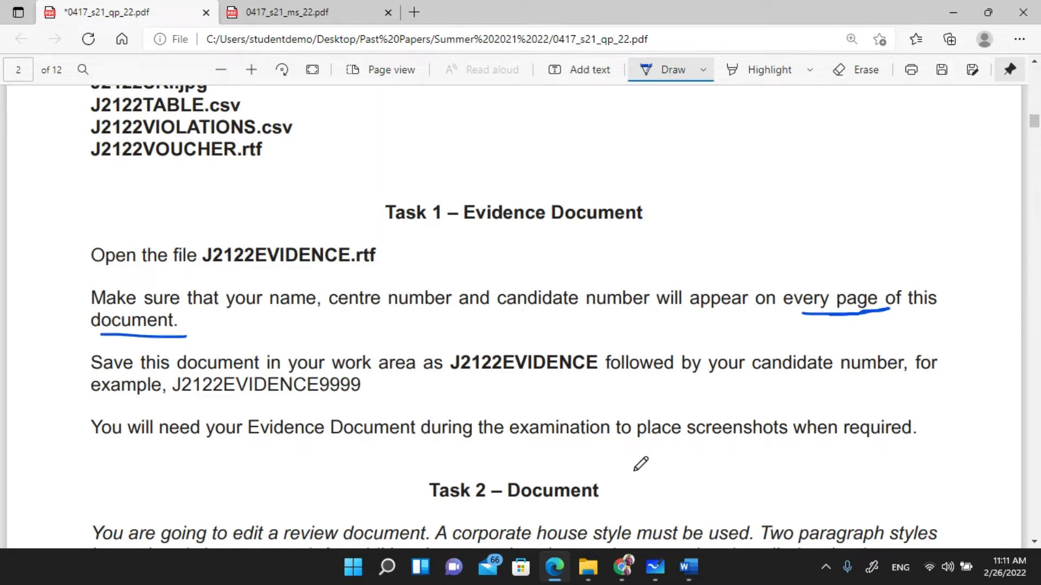
{"action": "left_click", "coordinate": [688, 567]}
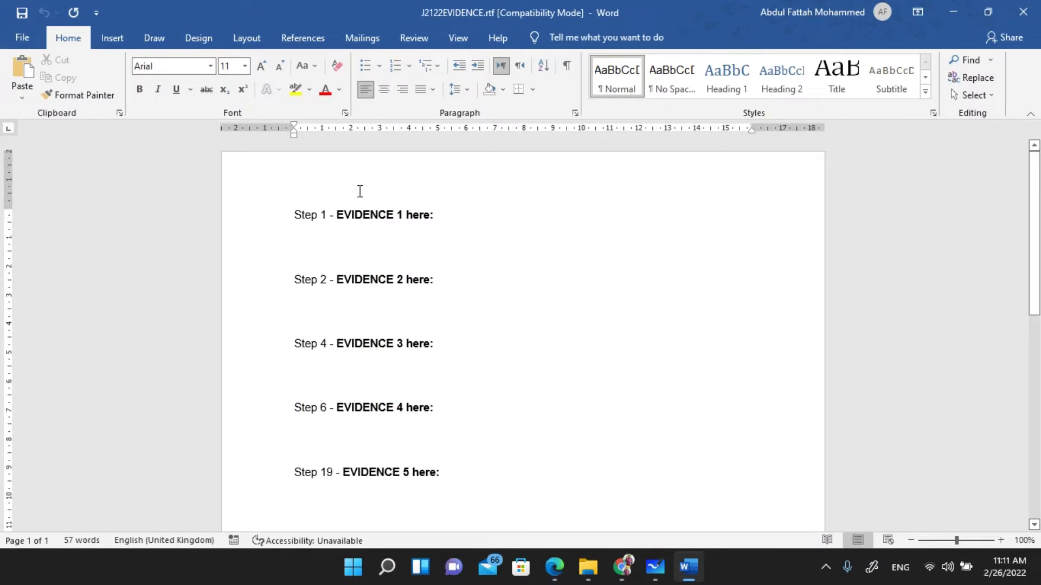
{"action": "double_click", "coordinate": [351, 186]}
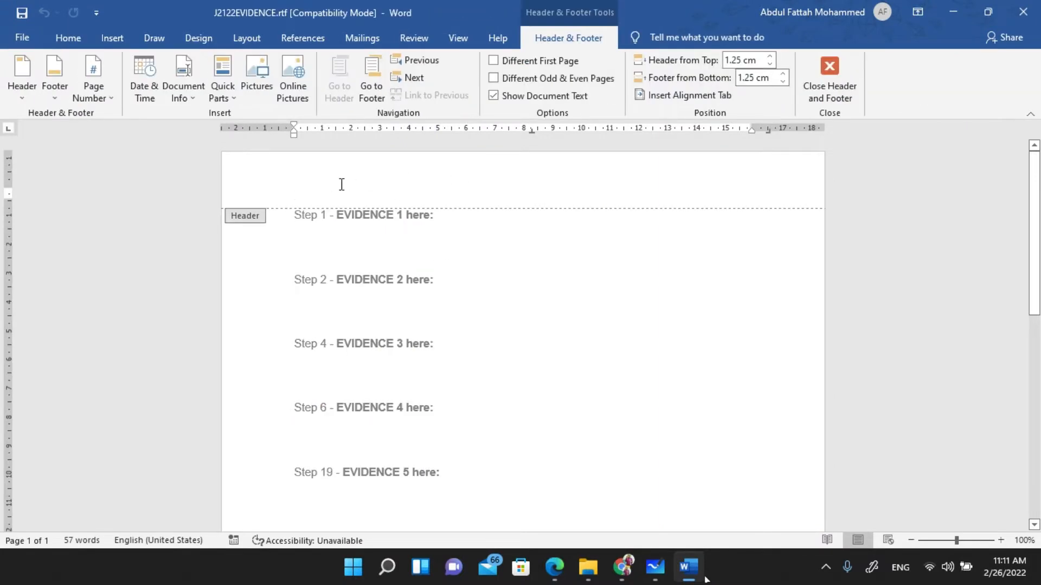
- Insert a Blank (Three Columns) header filled with the candidate's name, centre number and candidate number, then close it
{"action": "left_click", "coordinate": [21, 93]}
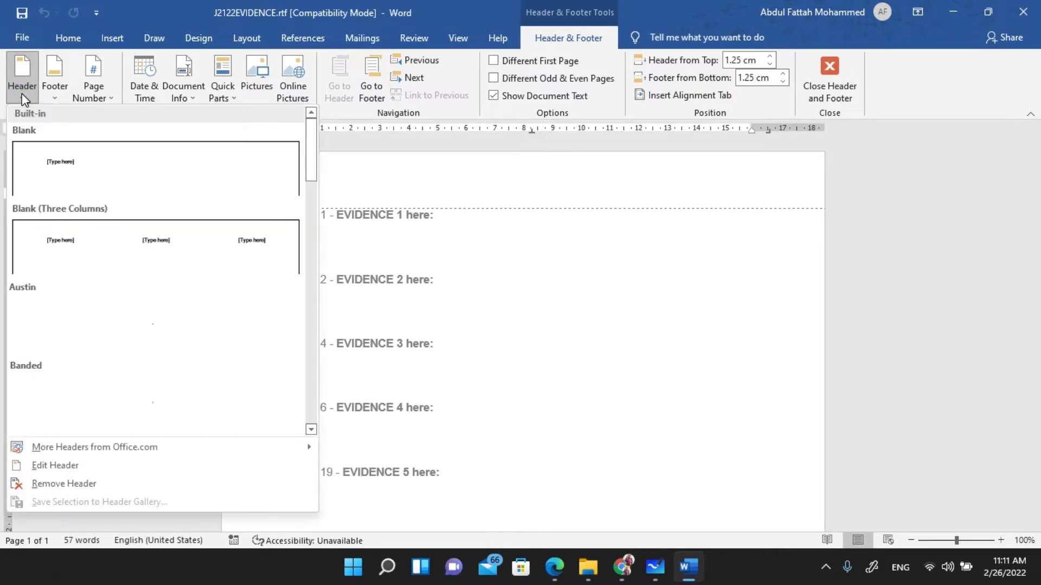
{"action": "left_click", "coordinate": [124, 238]}
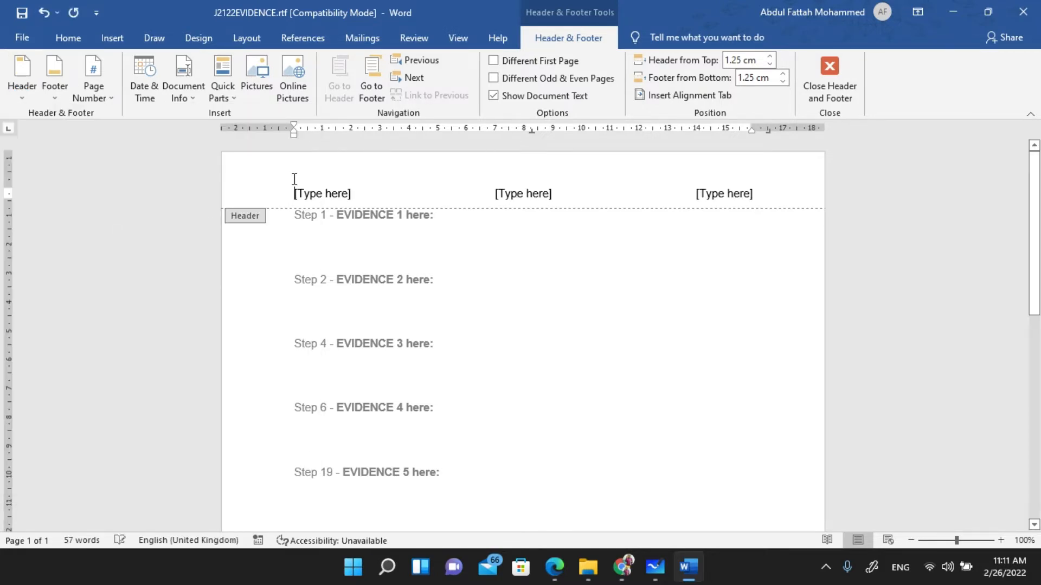
{"action": "left_click", "coordinate": [318, 193]}
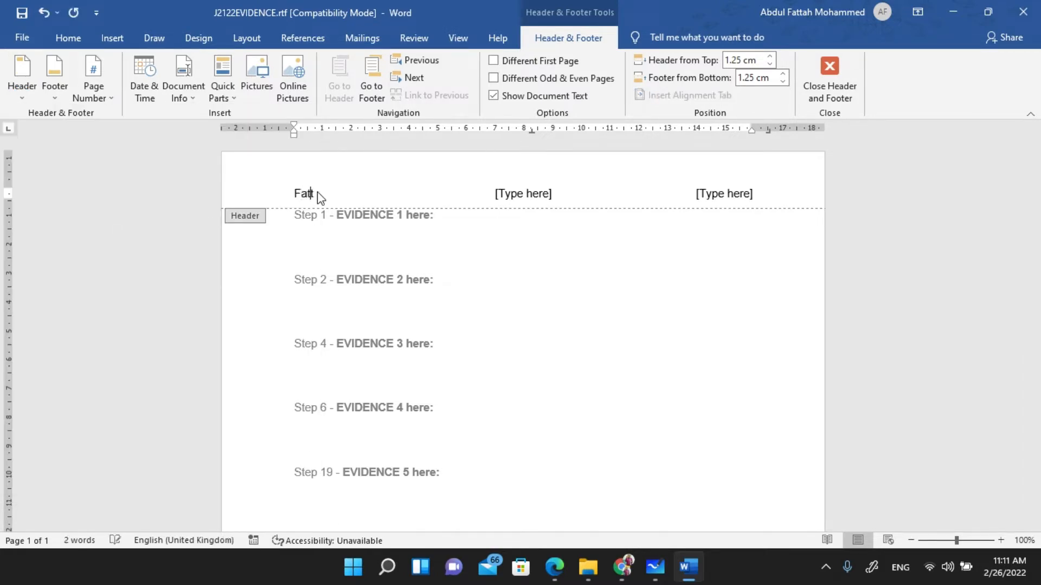
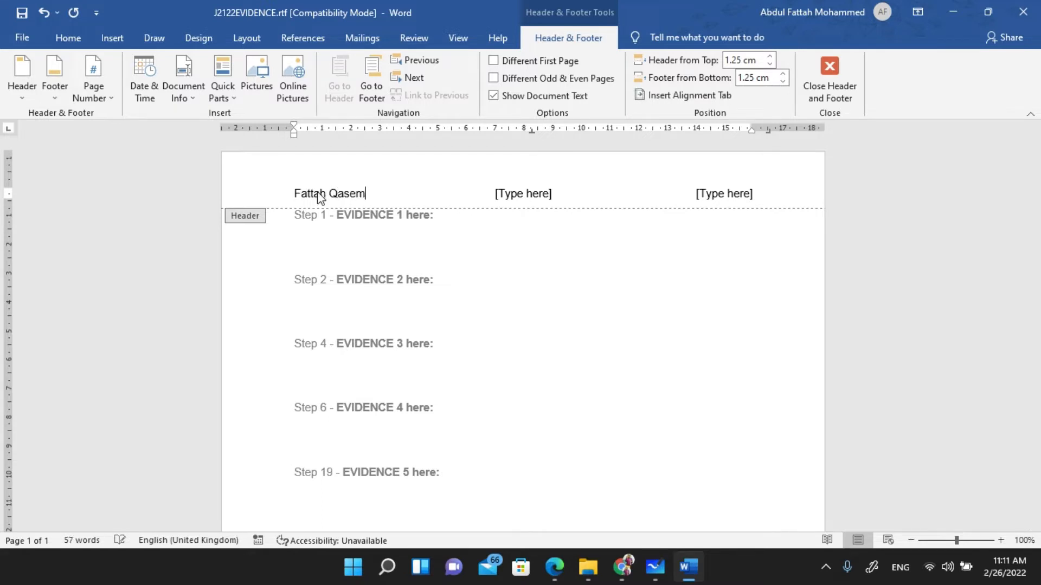
{"action": "left_click", "coordinate": [505, 198]}
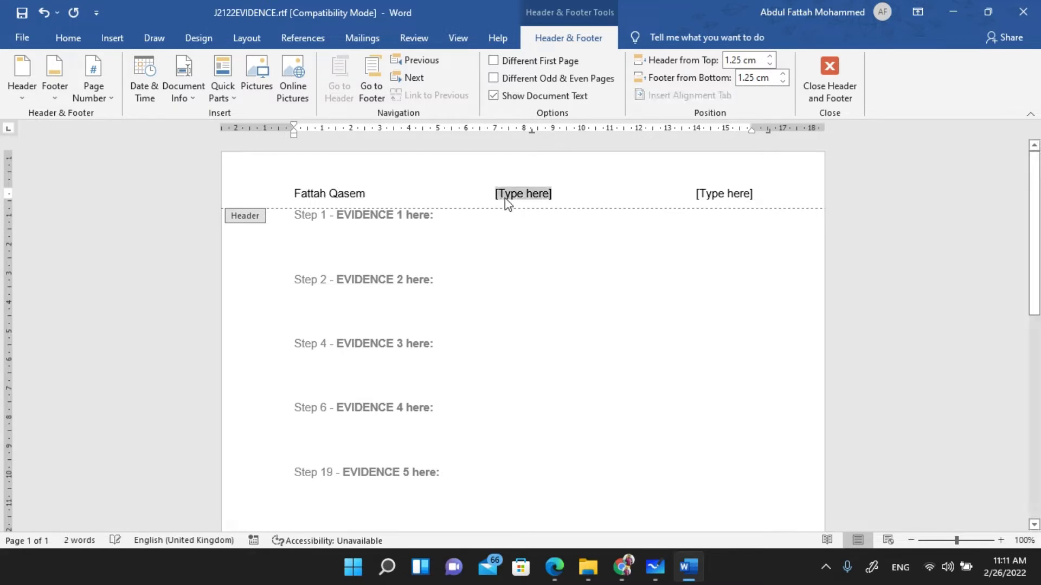
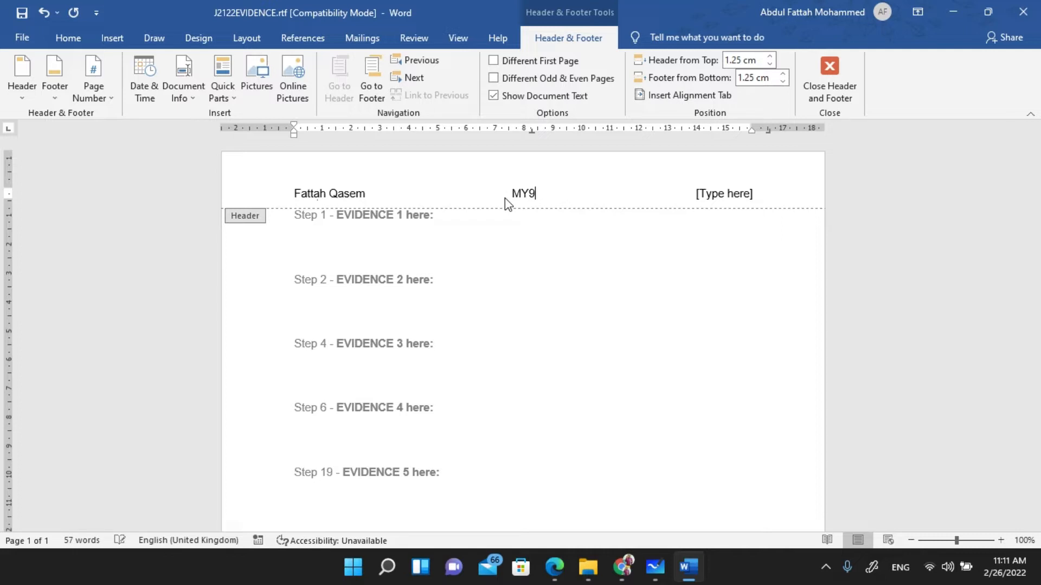
{"action": "left_click", "coordinate": [733, 193]}
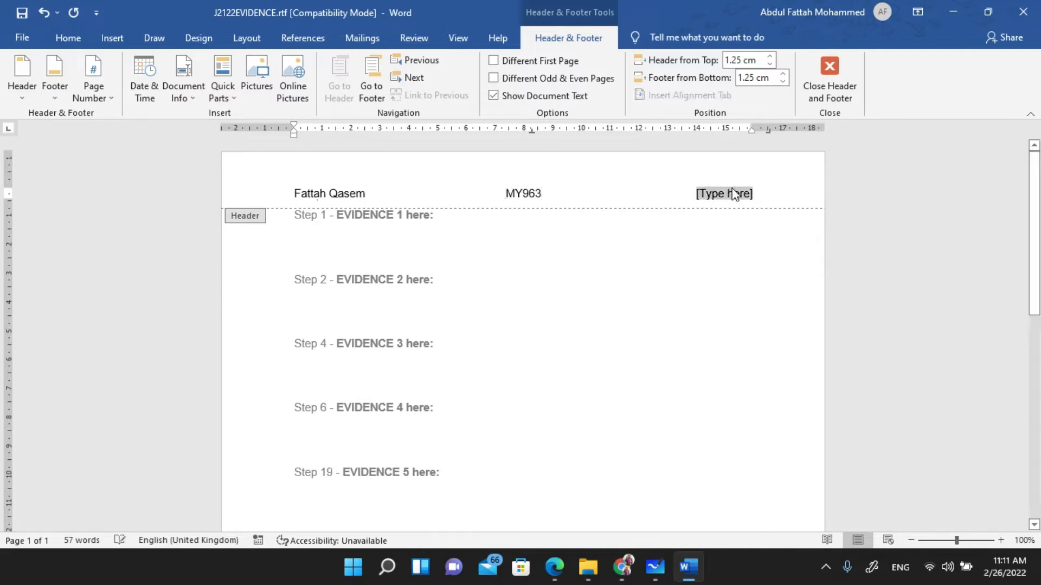
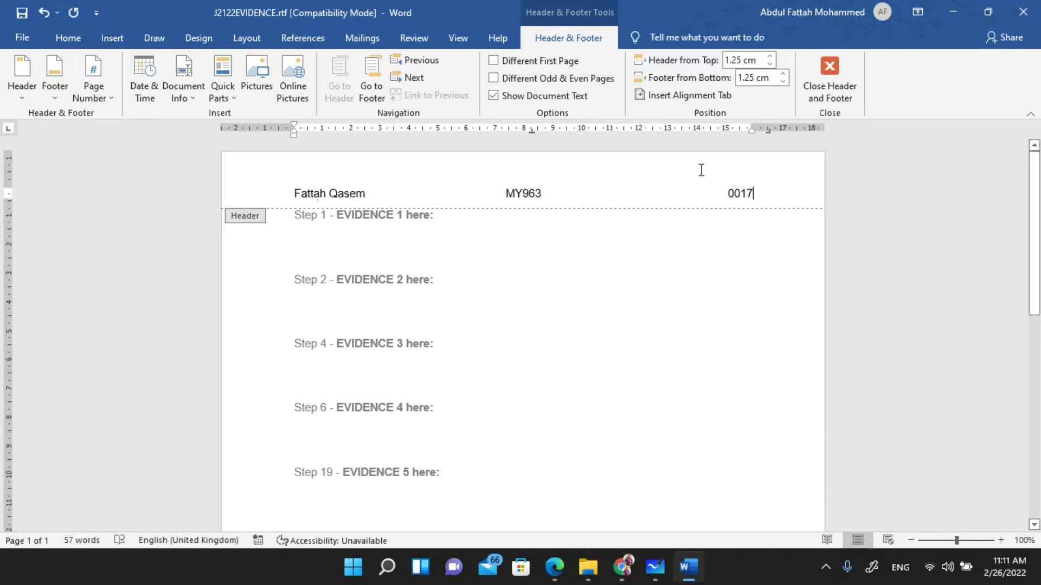
{"action": "left_click", "coordinate": [835, 87]}
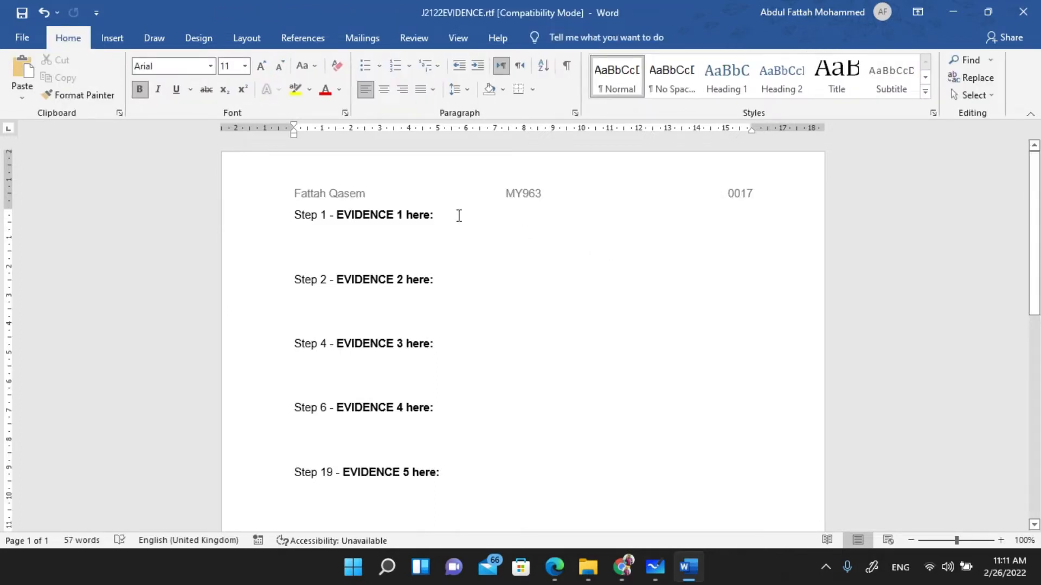
- Highlight the J2122EVIDENCE save instruction in the question paper, then return to the Word evidence document
{"action": "key", "text": "super+Tab"}
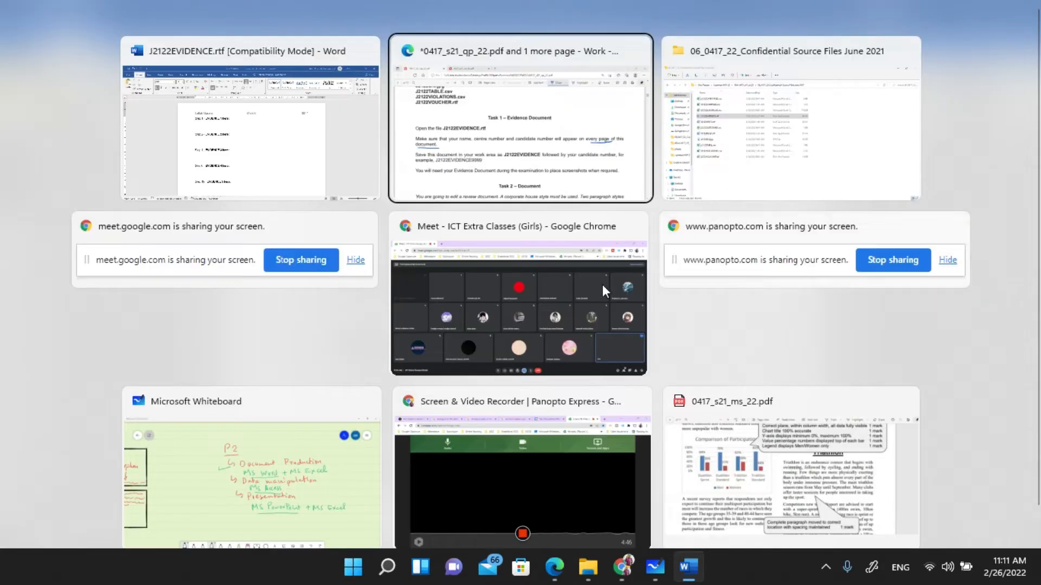
{"action": "key", "text": "Return"}
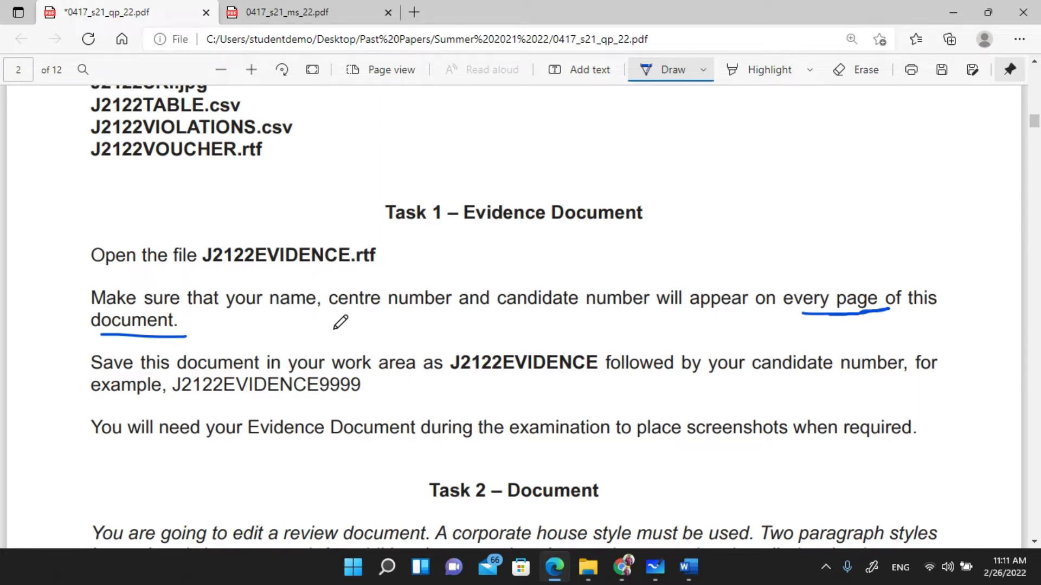
{"action": "scroll", "coordinate": [301, 307], "scroll_direction": "down", "scroll_amount": 3}
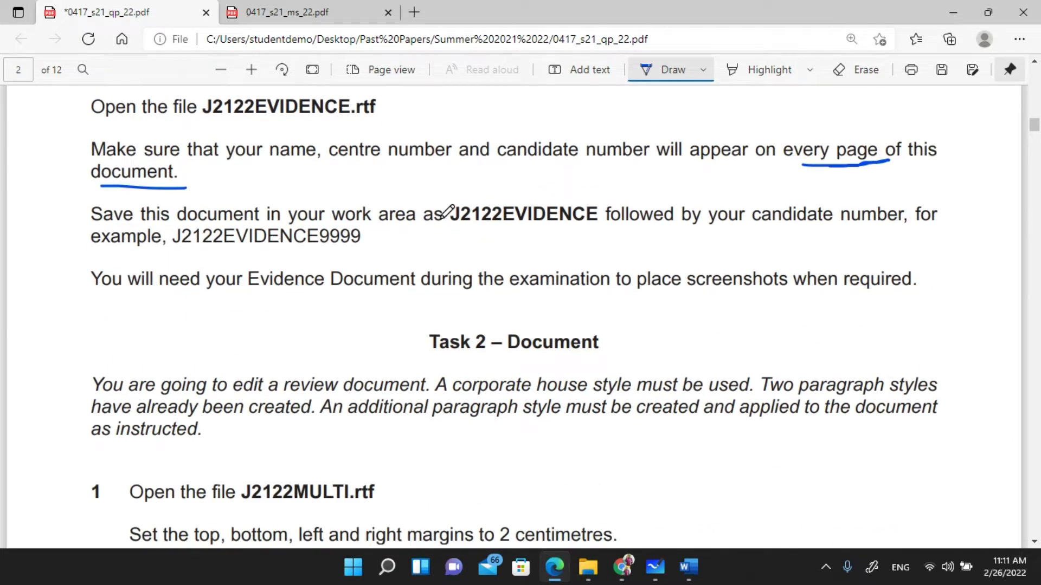
{"action": "key", "text": "Escape"}
{"action": "left_click_drag", "start_coordinate": [451, 217], "coordinate": [592, 219]}
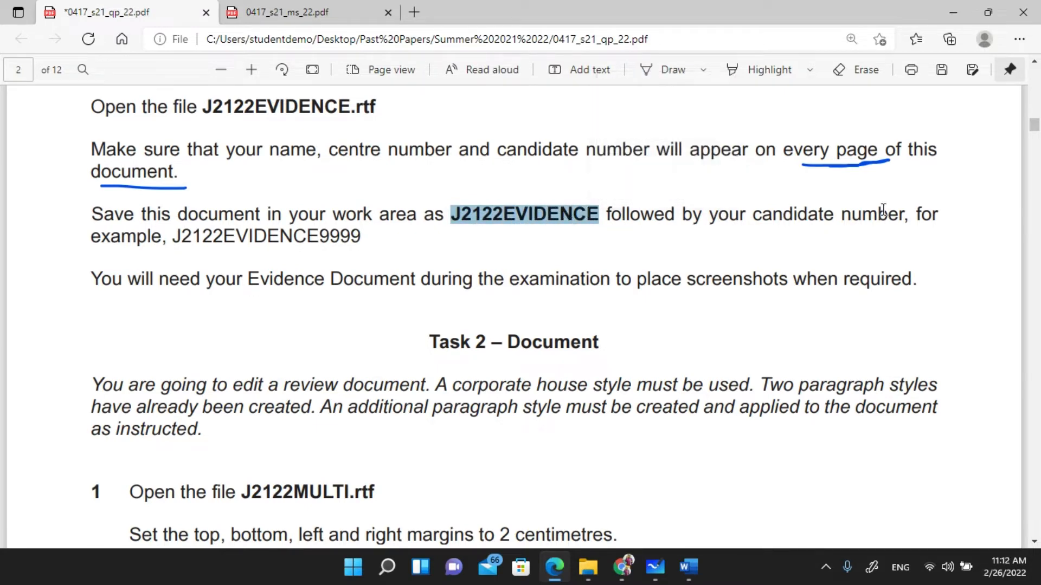
{"action": "key", "text": "alt+Tab"}
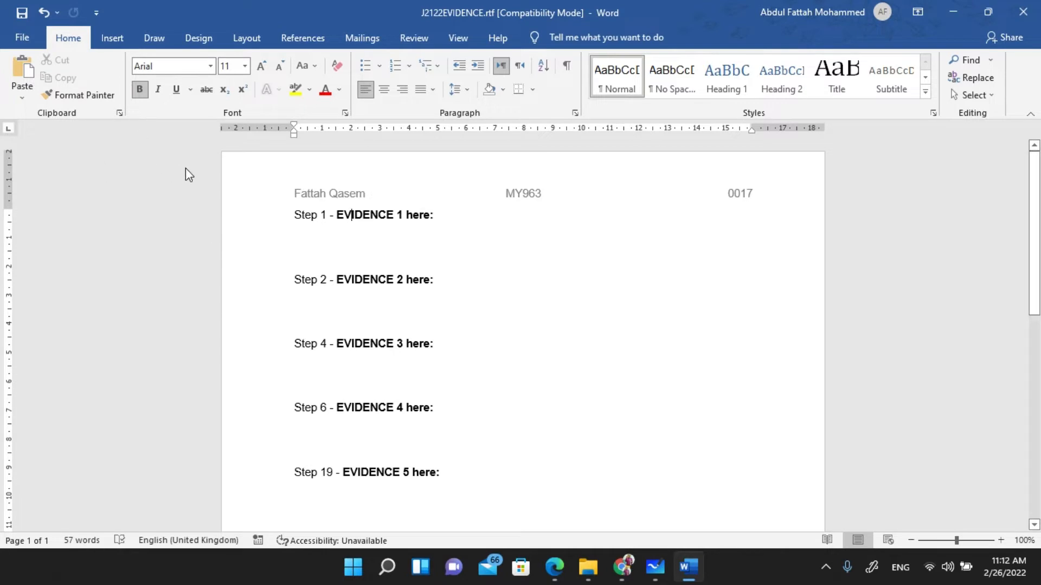
- Start Save As and browse from Desktop to Past Papers > Summer 2021 22 > Girls 0417_s21_sf_22
{"action": "left_click", "coordinate": [18, 43]}
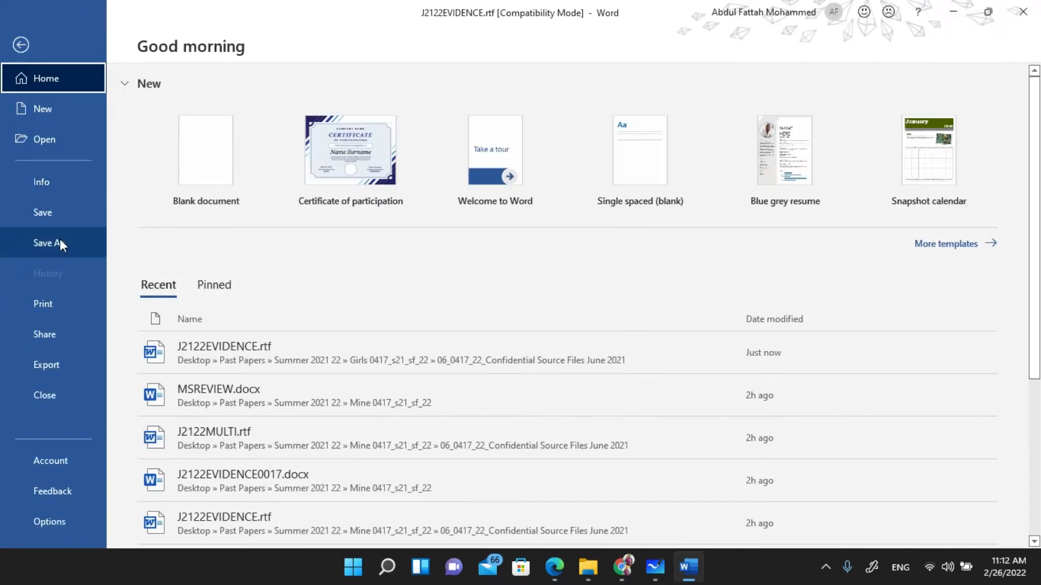
{"action": "left_click", "coordinate": [60, 240]}
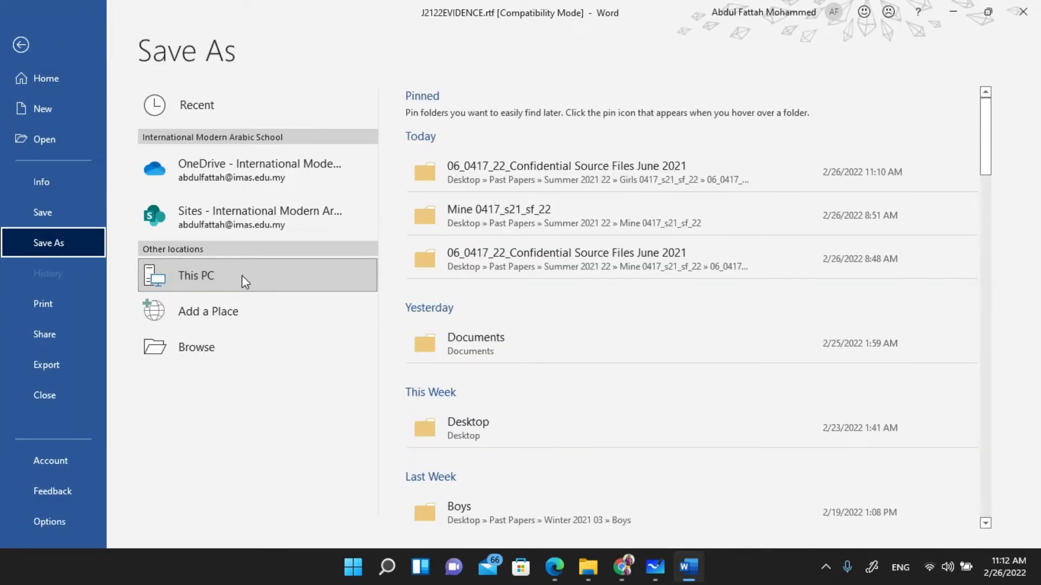
{"action": "left_click", "coordinate": [242, 276]}
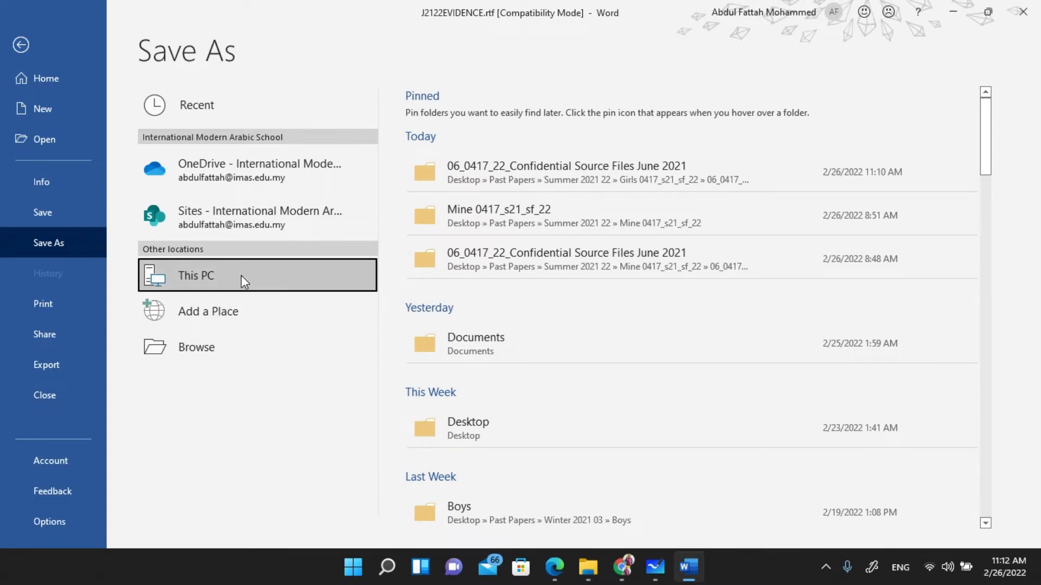
{"action": "left_click", "coordinate": [465, 434]}
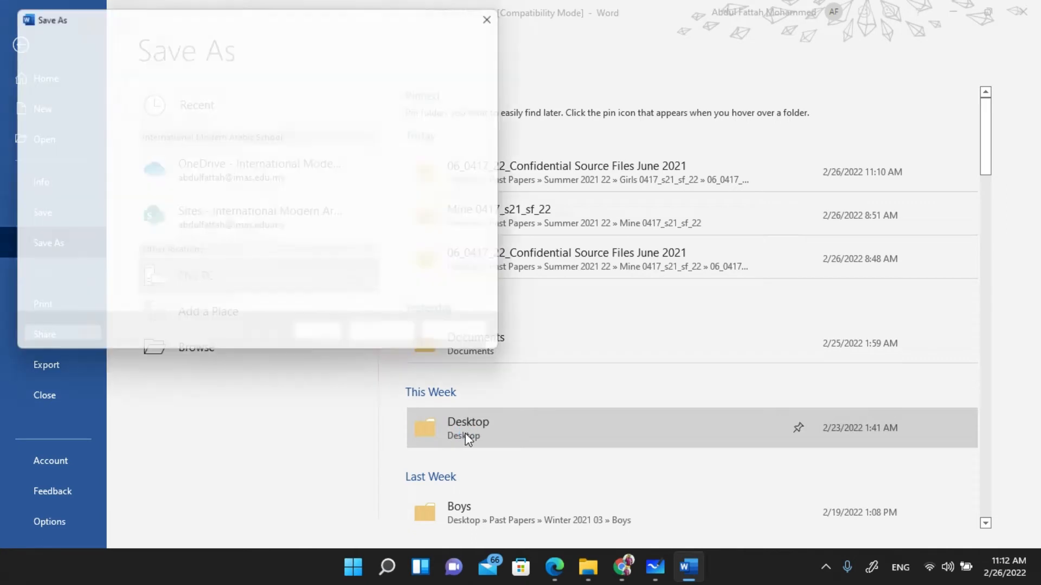
{"action": "scroll", "coordinate": [187, 162], "scroll_direction": "down", "scroll_amount": 1}
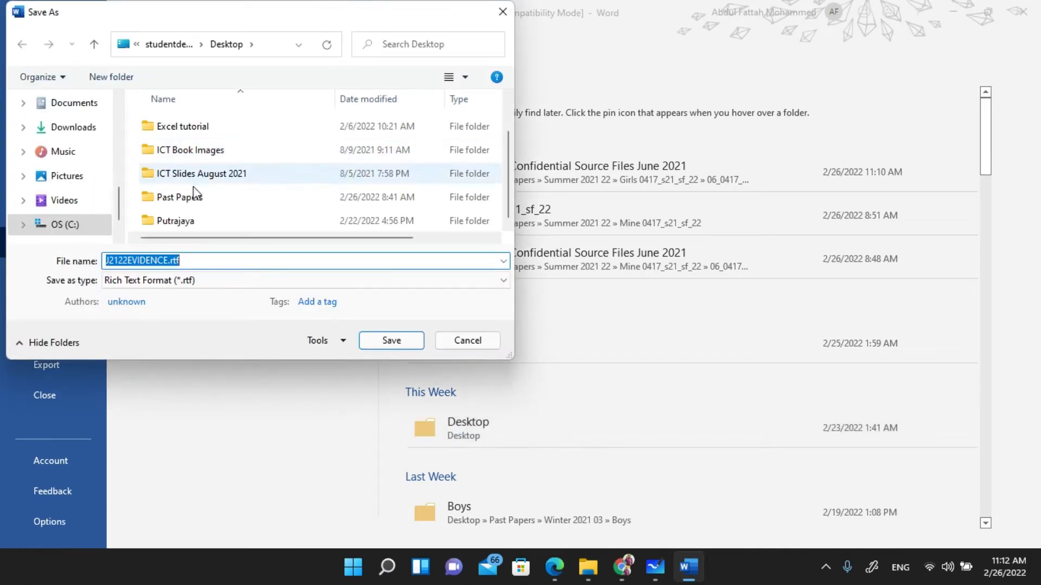
{"action": "double_click", "coordinate": [193, 206]}
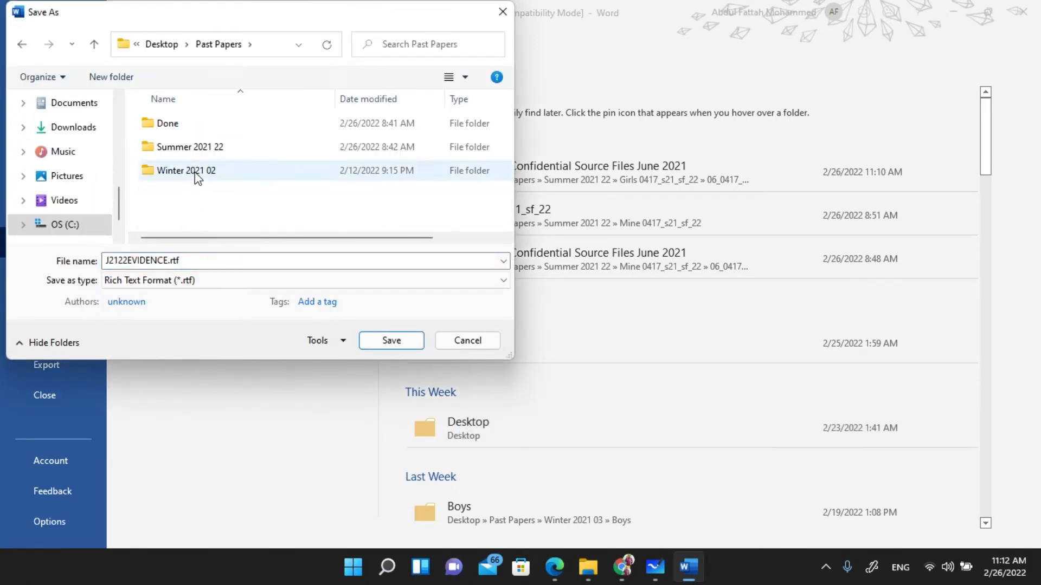
{"action": "left_click", "coordinate": [209, 151]}
{"action": "double_click", "coordinate": [209, 151]}
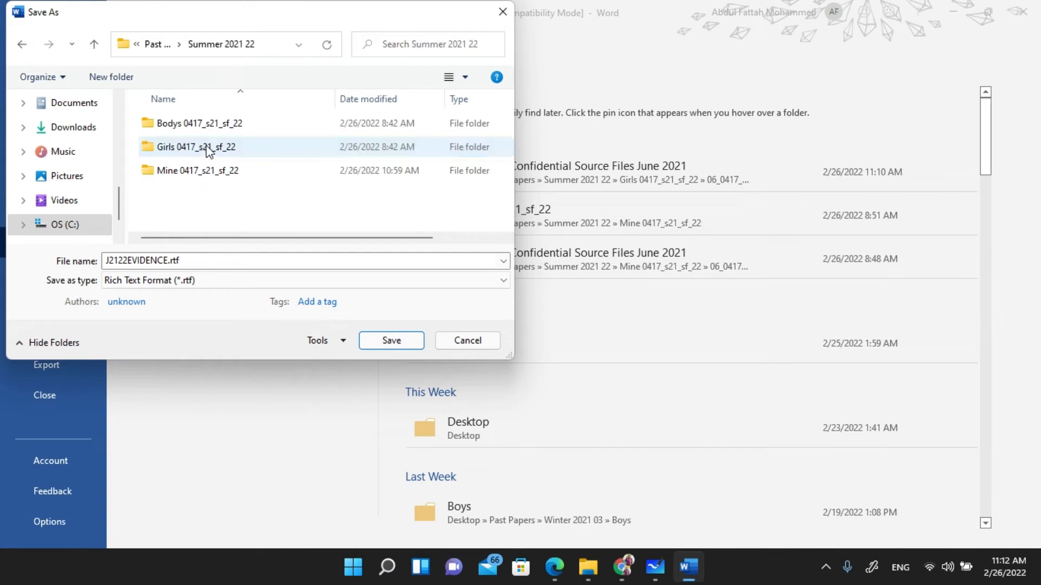
{"action": "double_click", "coordinate": [186, 149]}
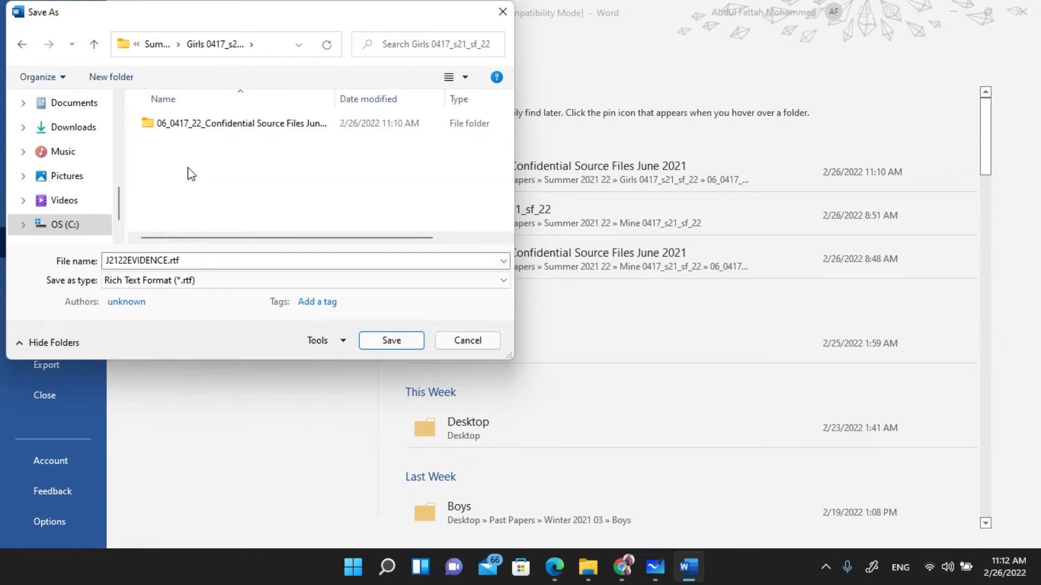
- Save it as J2122EVIDENCE0017 in Word Document (*.docx) format, accepting the file-format upgrade
{"action": "double_click", "coordinate": [190, 259]}
{"action": "key", "text": "End"}
{"action": "key", "text": "BackSpace"}
{"action": "key", "text": "BackSpace"}
{"action": "key", "text": "BackSpace"}
{"action": "key", "text": "BackSpace"}
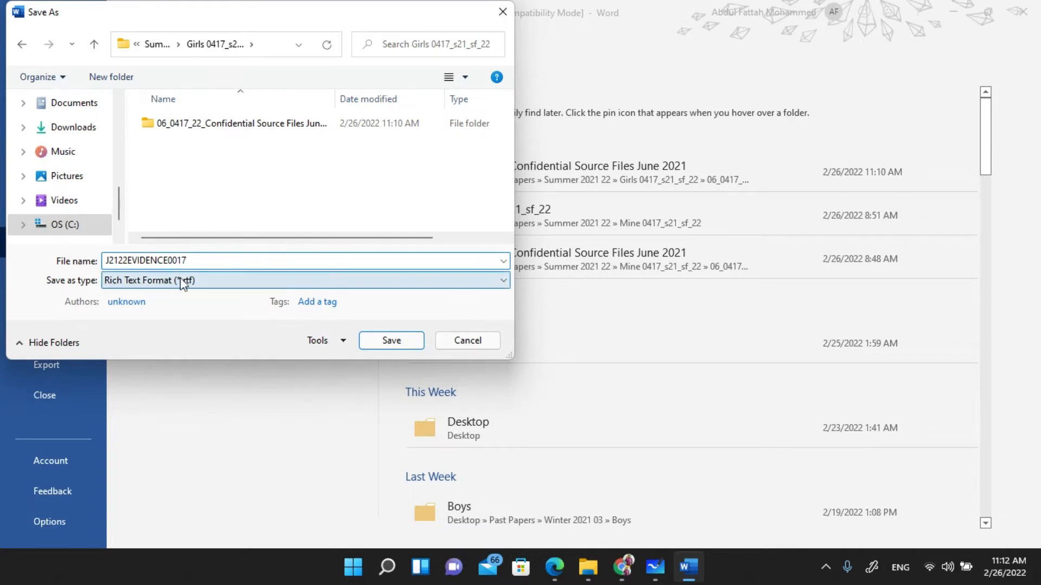
{"action": "left_click", "coordinate": [144, 282]}
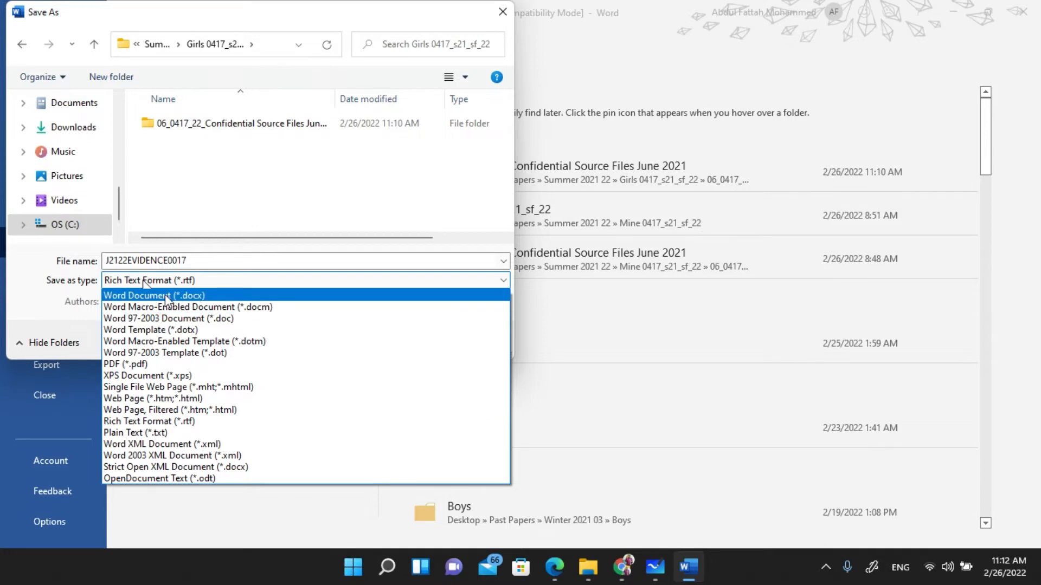
{"action": "left_click", "coordinate": [166, 295]}
{"action": "left_click", "coordinate": [394, 395]}
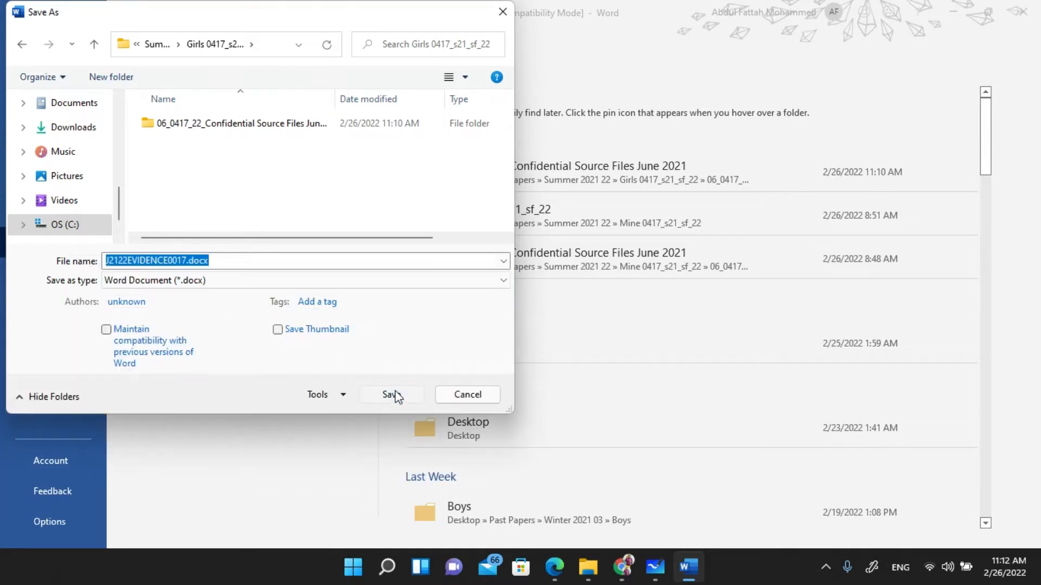
{"action": "left_click", "coordinate": [565, 318]}
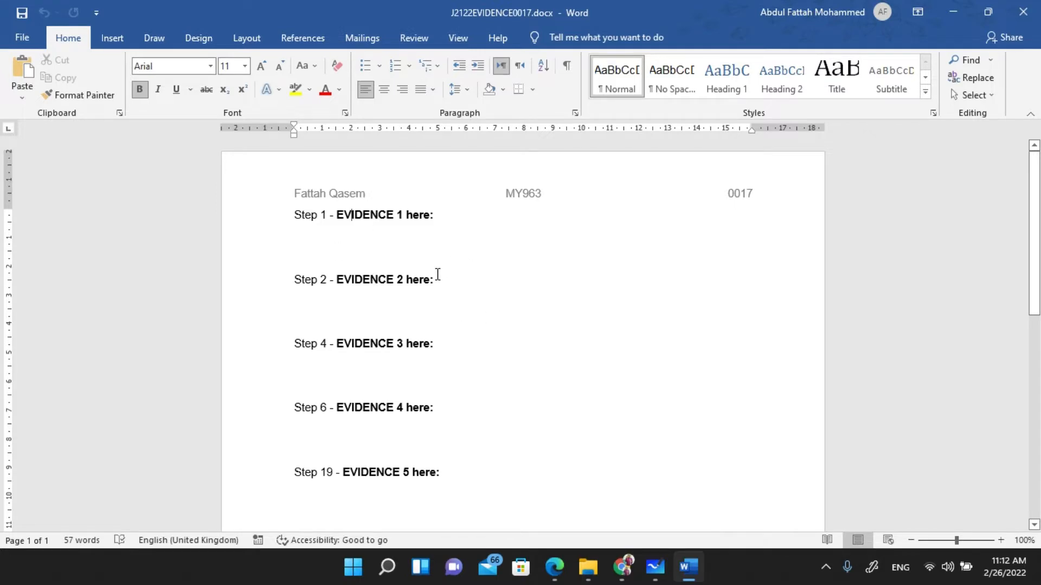
- With Draw on, underline 'corporate house style' in Task 2 and box 'style' in blue ink
{"action": "key", "text": "alt+Tab"}
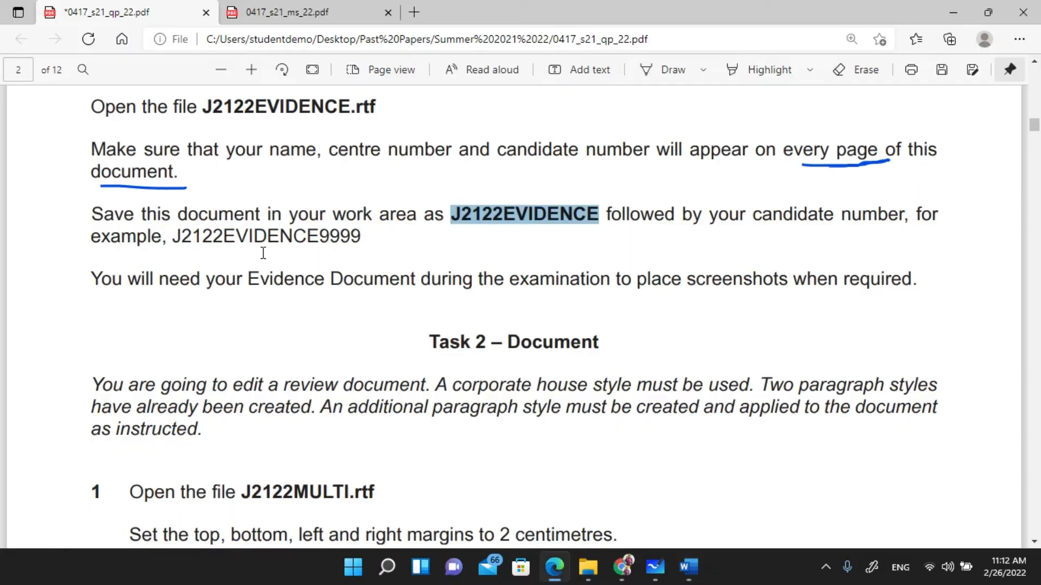
{"action": "scroll", "coordinate": [249, 269], "scroll_direction": "down", "scroll_amount": 1}
{"action": "scroll", "coordinate": [293, 244], "scroll_direction": "down", "scroll_amount": 2}
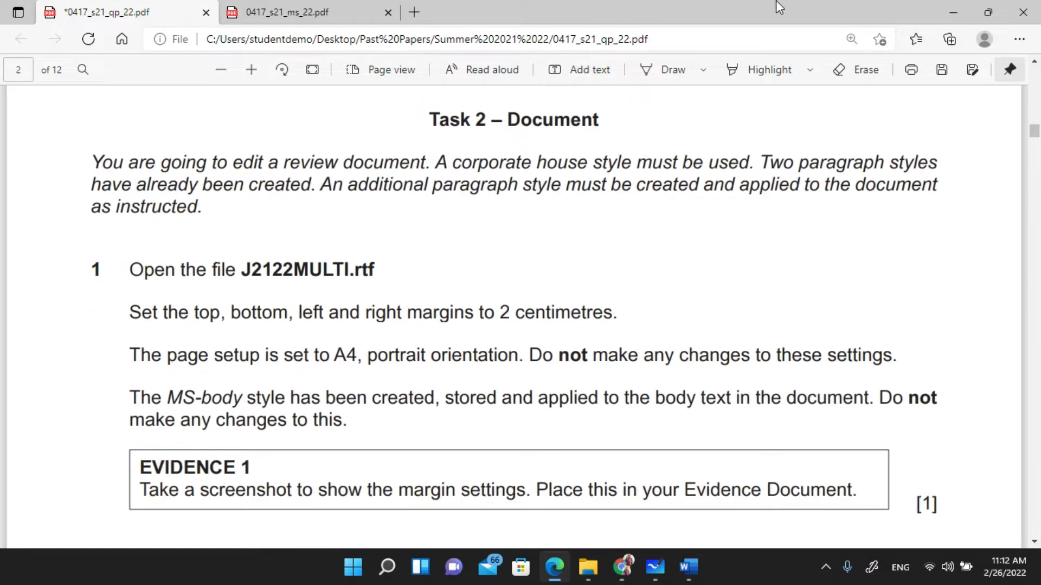
{"action": "left_click", "coordinate": [666, 70]}
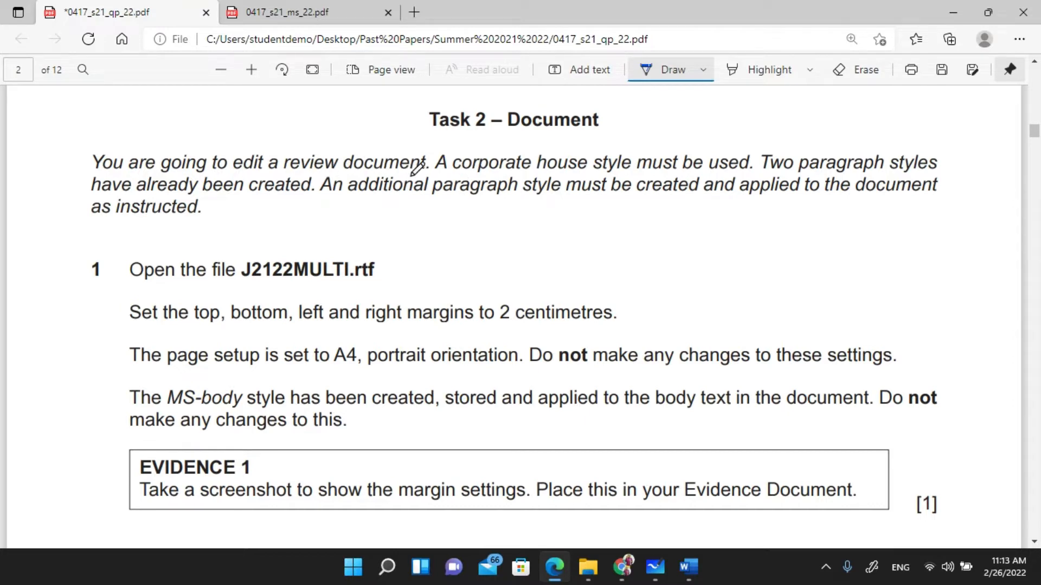
{"action": "left_click_drag", "start_coordinate": [455, 175], "coordinate": [734, 174]}
{"action": "mouse_move", "coordinate": [579, 147]}
{"action": "left_mouse_down"}
{"action": "mouse_move", "coordinate": [635, 148]}
{"action": "mouse_move", "coordinate": [636, 175]}
{"action": "left_mouse_up"}
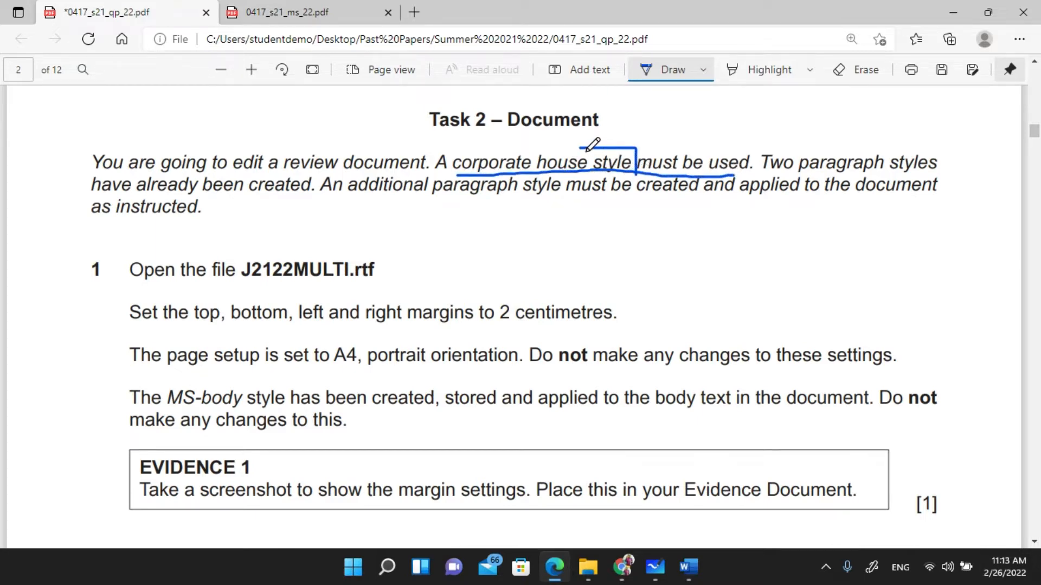
{"action": "left_click_drag", "start_coordinate": [584, 148], "coordinate": [587, 175]}
{"action": "scroll", "coordinate": [360, 191], "scroll_direction": "down", "scroll_amount": 2}
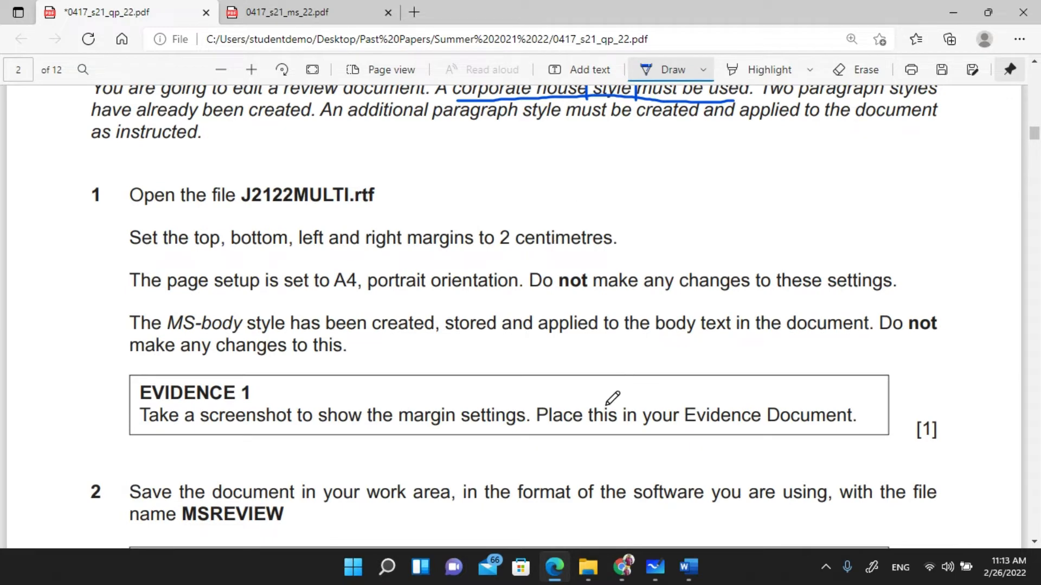
{"action": "mouse_move", "coordinate": [629, 567]}
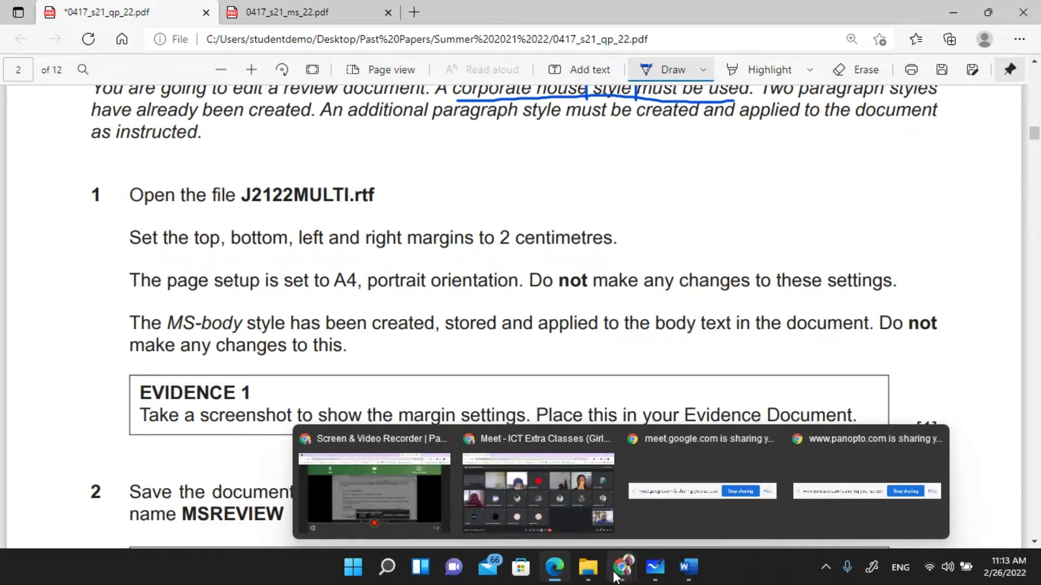
{"action": "left_click", "coordinate": [568, 508]}
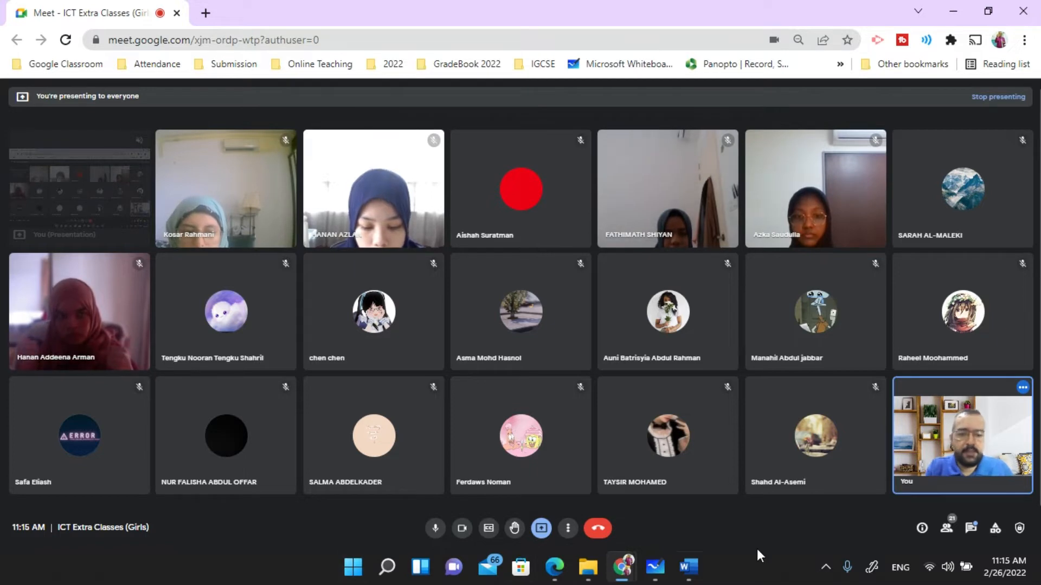
{"action": "key", "text": "alt+Tab"}
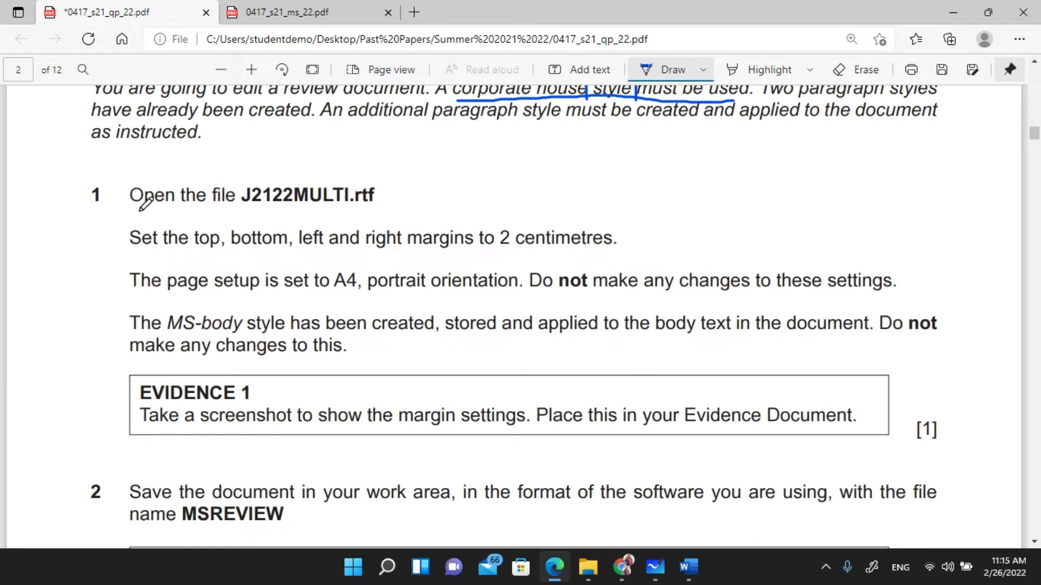
- Open J2122MULTI.rtf from the source files folder as Rich Text Format and enable editing
{"action": "mouse_move", "coordinate": [138, 210]}
{"action": "left_mouse_down"}
{"action": "mouse_move", "coordinate": [391, 198]}
{"action": "mouse_move", "coordinate": [332, 178]}
{"action": "mouse_move", "coordinate": [258, 179]}
{"action": "mouse_move", "coordinate": [239, 211]}
{"action": "left_mouse_up"}
{"action": "left_click", "coordinate": [588, 567]}
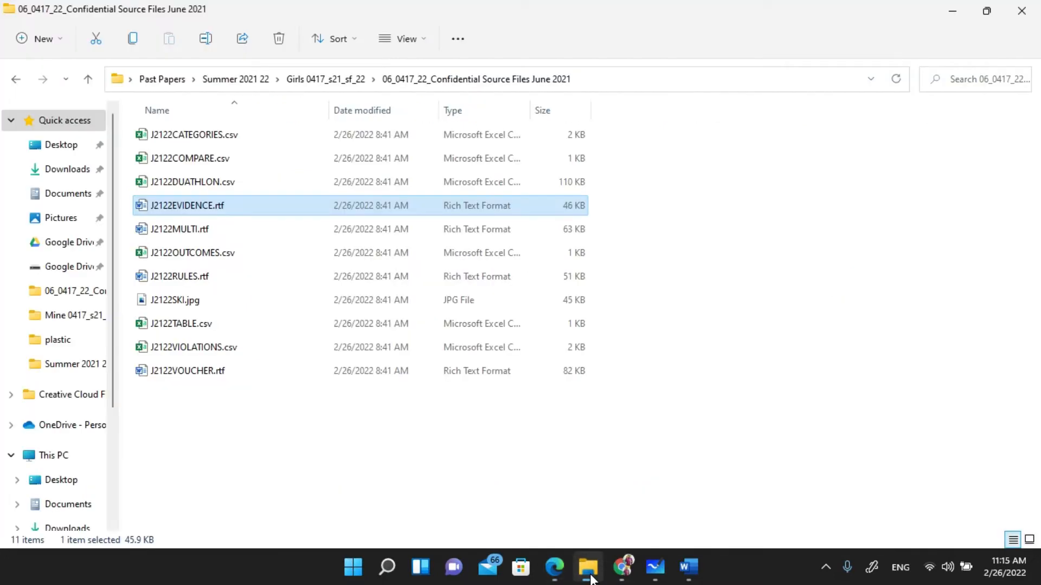
{"action": "left_click", "coordinate": [206, 229]}
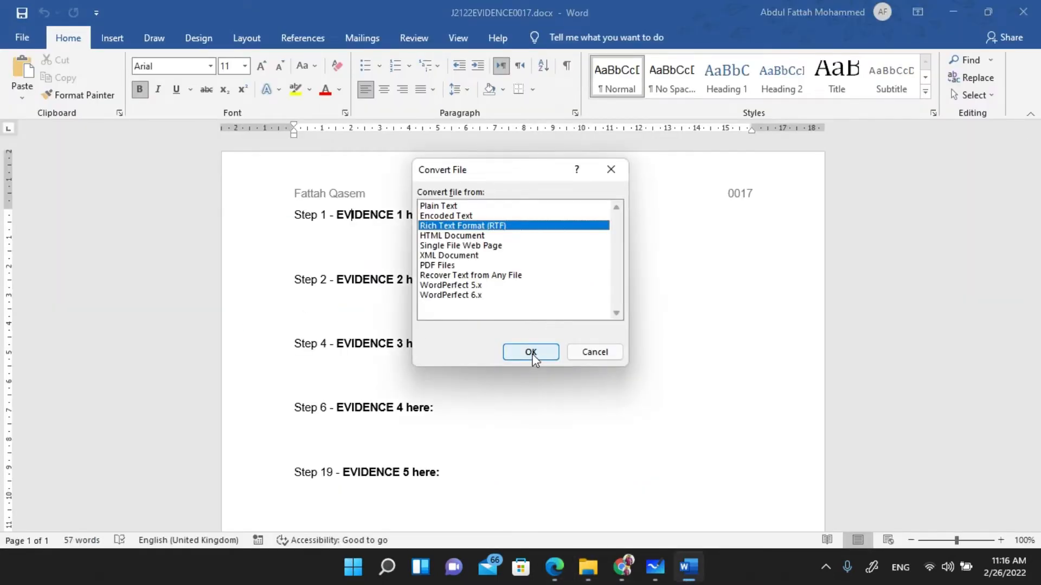
{"action": "left_click", "coordinate": [531, 352]}
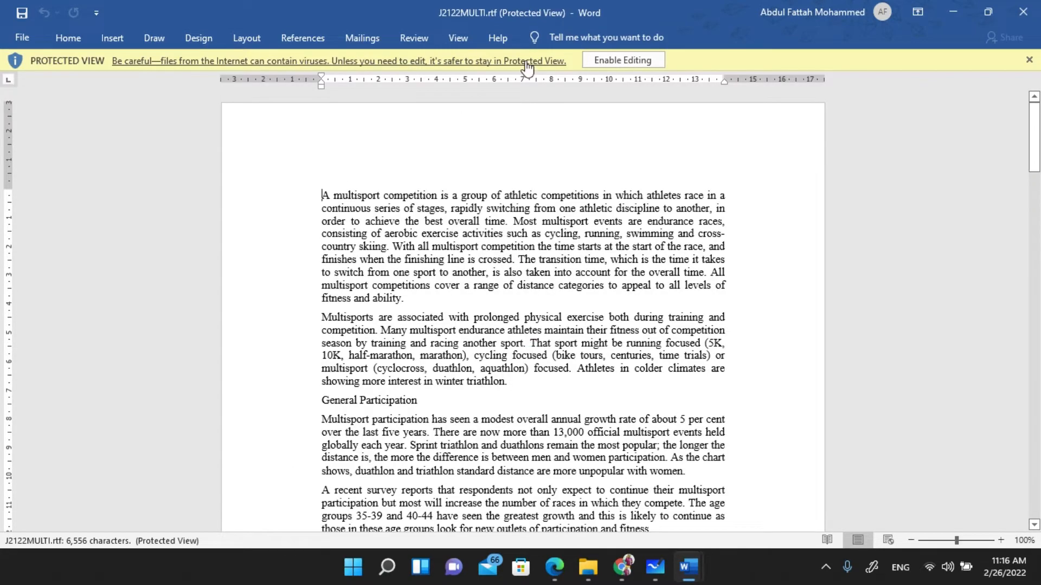
{"action": "left_click", "coordinate": [622, 60]}
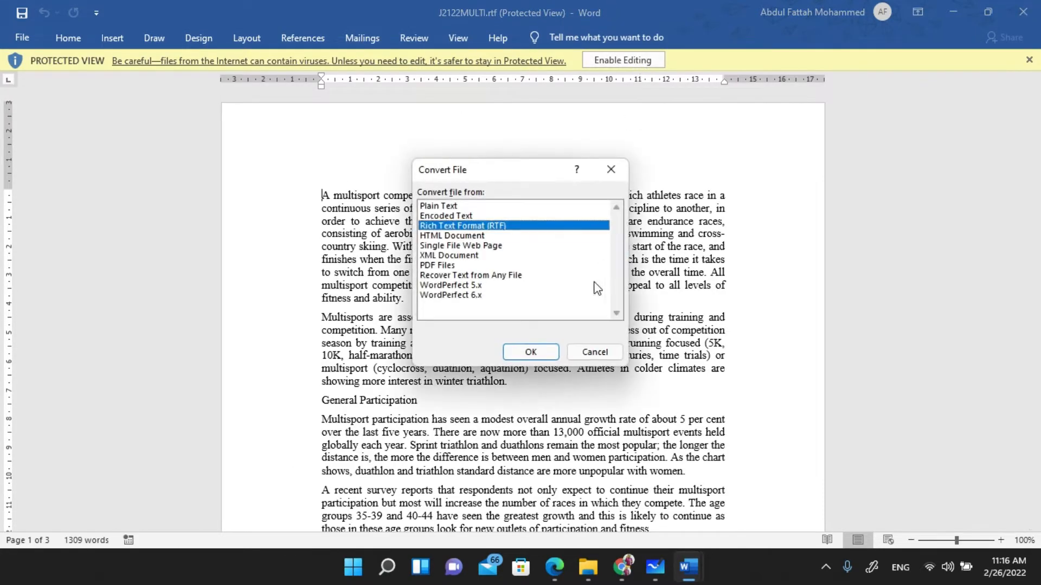
{"action": "left_click", "coordinate": [542, 354]}
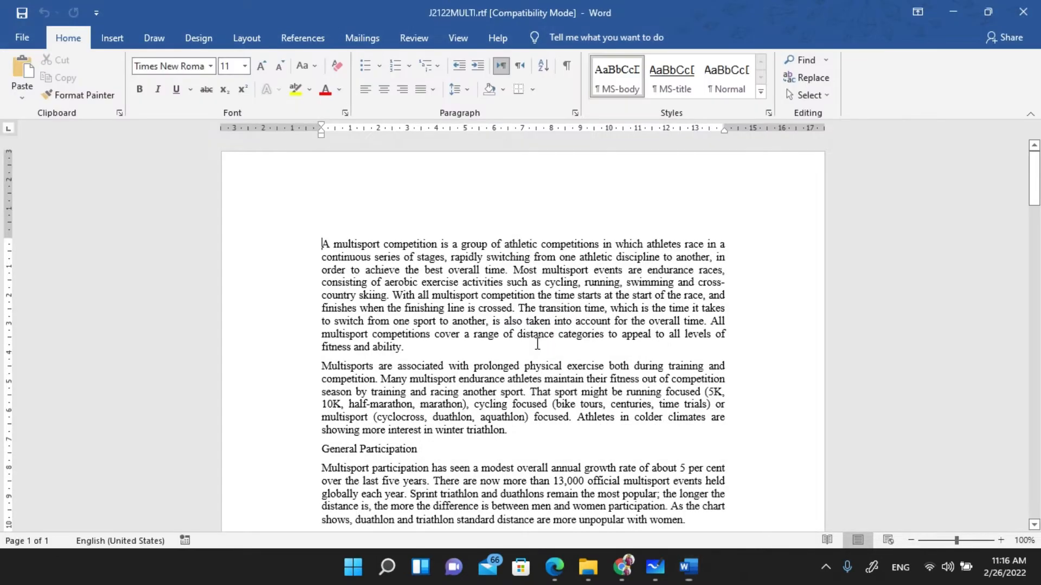
{"action": "key", "text": "alt+Tab"}
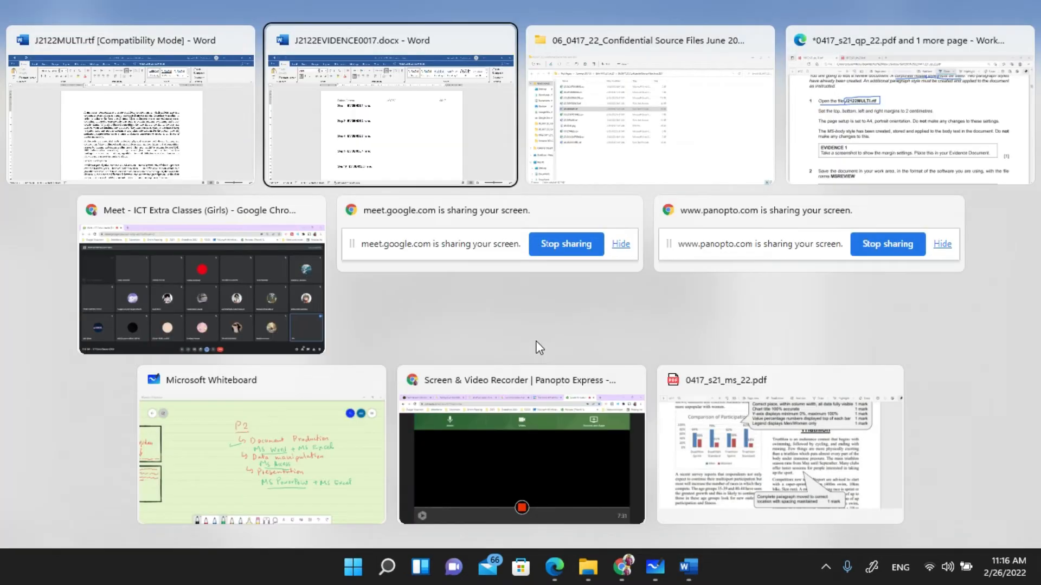
- Circle '2 centimetres', underline 'margins to', and draw arrows by the source-file list and footer
{"action": "key", "text": "alt+Tab"}
{"action": "key", "text": "alt+Tab"}
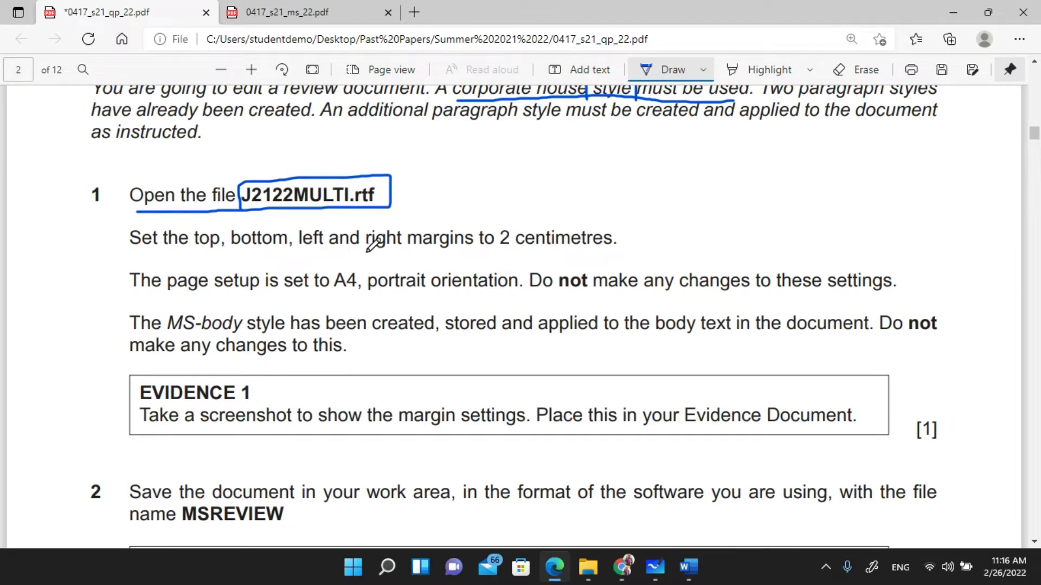
{"action": "mouse_move", "coordinate": [498, 249]}
{"action": "left_mouse_down"}
{"action": "mouse_move", "coordinate": [638, 242]}
{"action": "mouse_move", "coordinate": [623, 210]}
{"action": "mouse_move", "coordinate": [504, 213]}
{"action": "mouse_move", "coordinate": [497, 255]}
{"action": "left_mouse_up"}
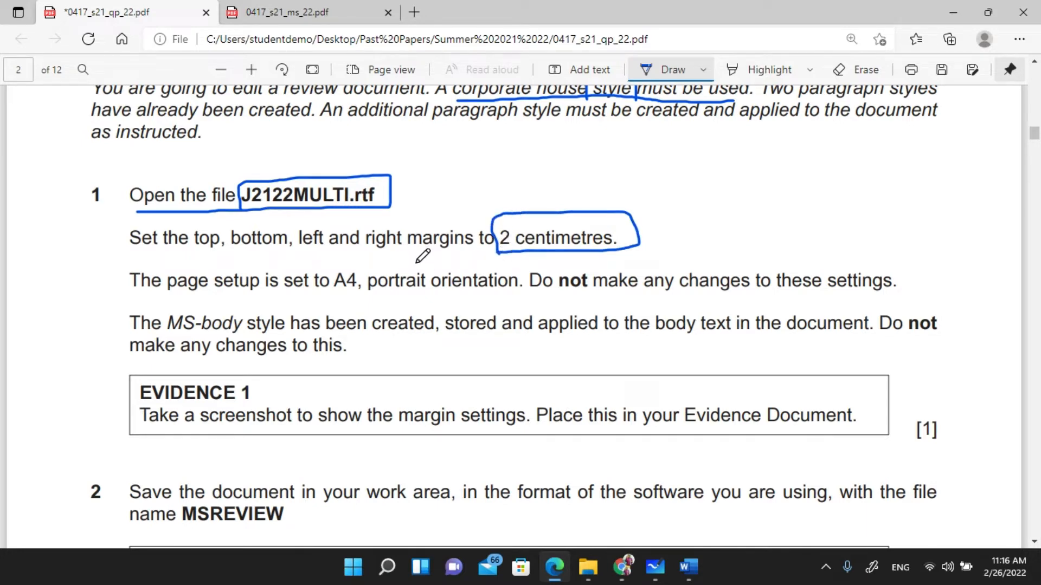
{"action": "left_click_drag", "start_coordinate": [415, 263], "coordinate": [469, 258]}
{"action": "scroll", "coordinate": [470, 249], "scroll_direction": "down", "scroll_amount": 4}
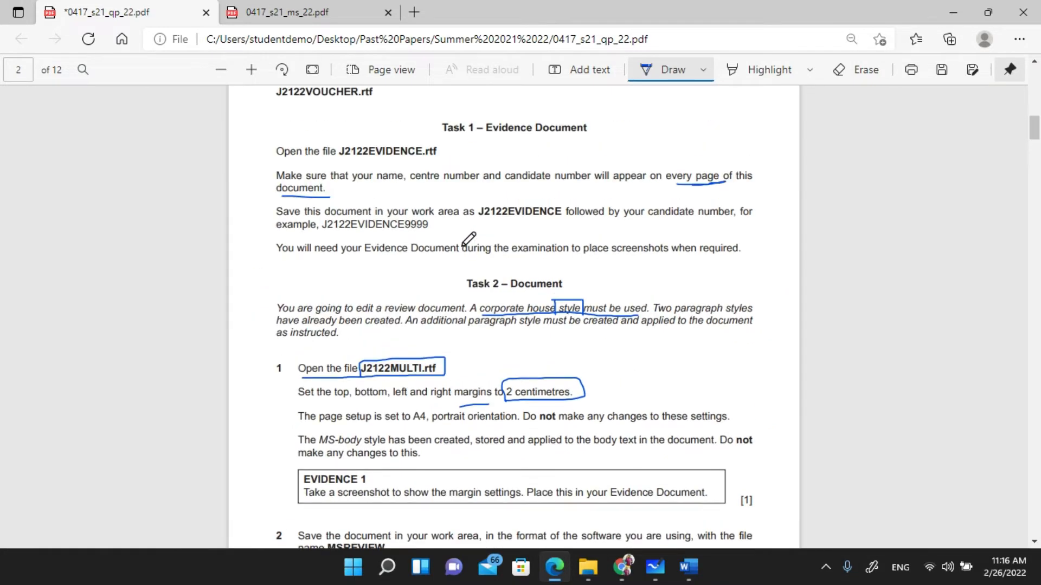
{"action": "scroll", "coordinate": [465, 241], "scroll_direction": "down", "scroll_amount": 2}
{"action": "scroll", "coordinate": [377, 178], "scroll_direction": "down", "scroll_amount": 3}
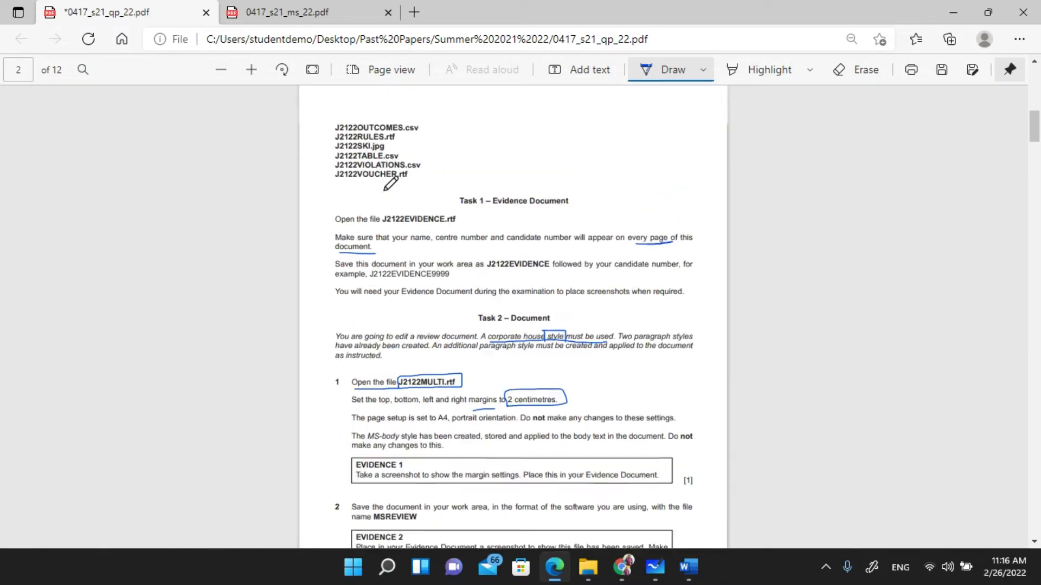
{"action": "left_click_drag", "start_coordinate": [326, 189], "coordinate": [306, 185]}
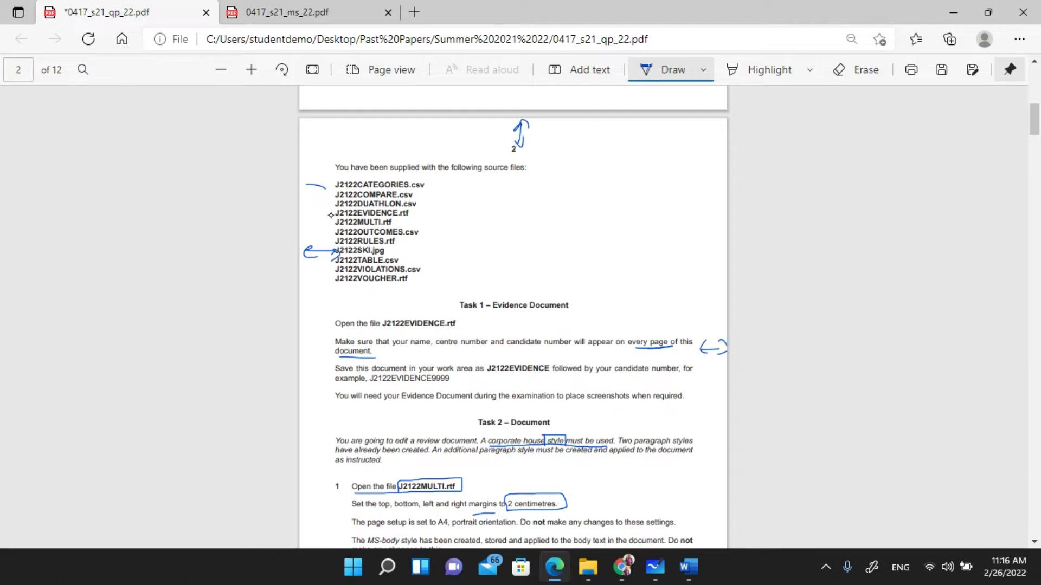
{"action": "scroll", "coordinate": [336, 221], "scroll_direction": "down", "scroll_amount": 5}
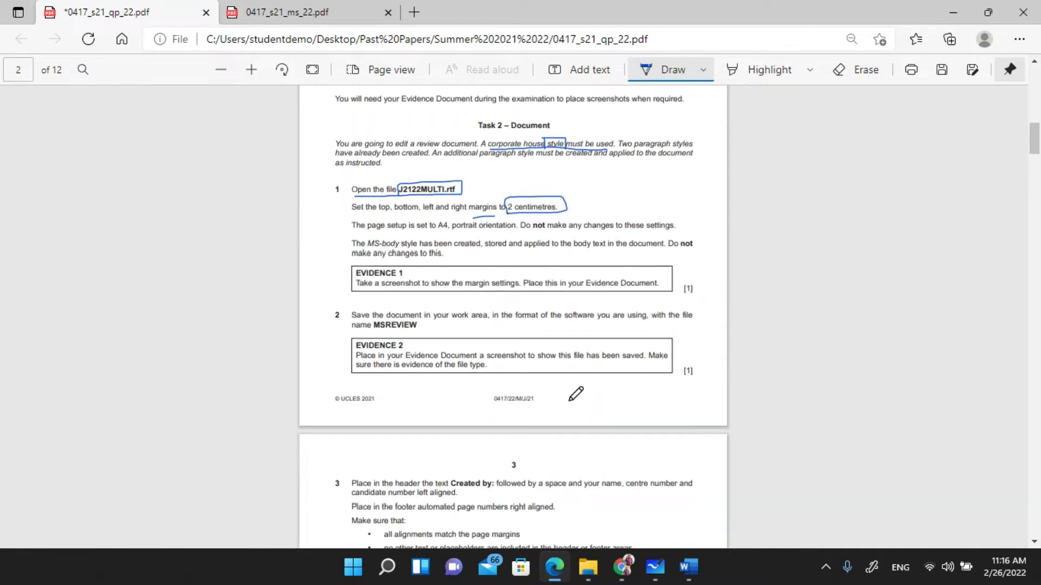
{"action": "left_click_drag", "start_coordinate": [519, 405], "coordinate": [519, 424]}
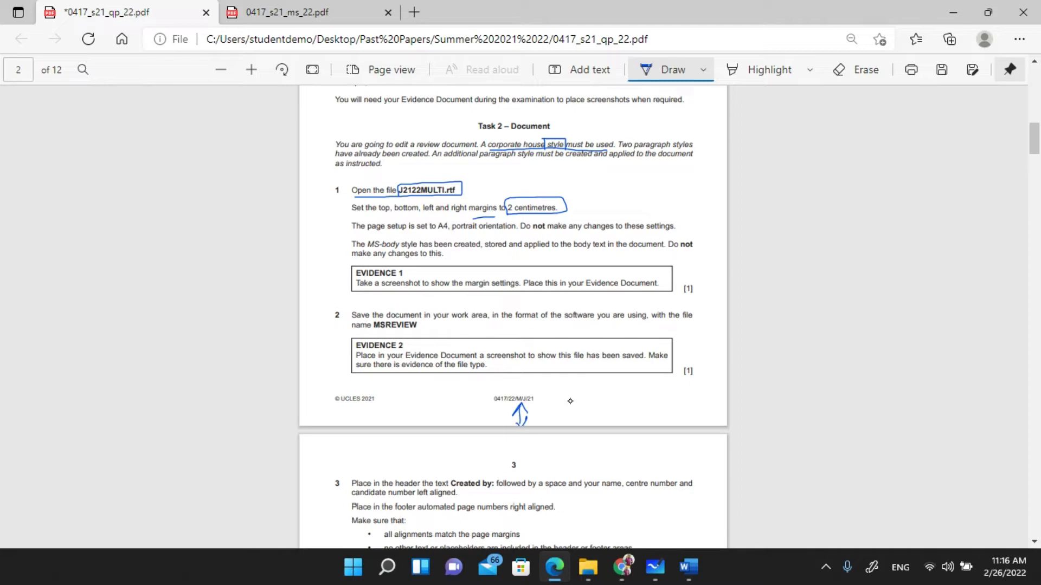
{"action": "scroll", "coordinate": [502, 321], "scroll_direction": "up", "scroll_amount": 6}
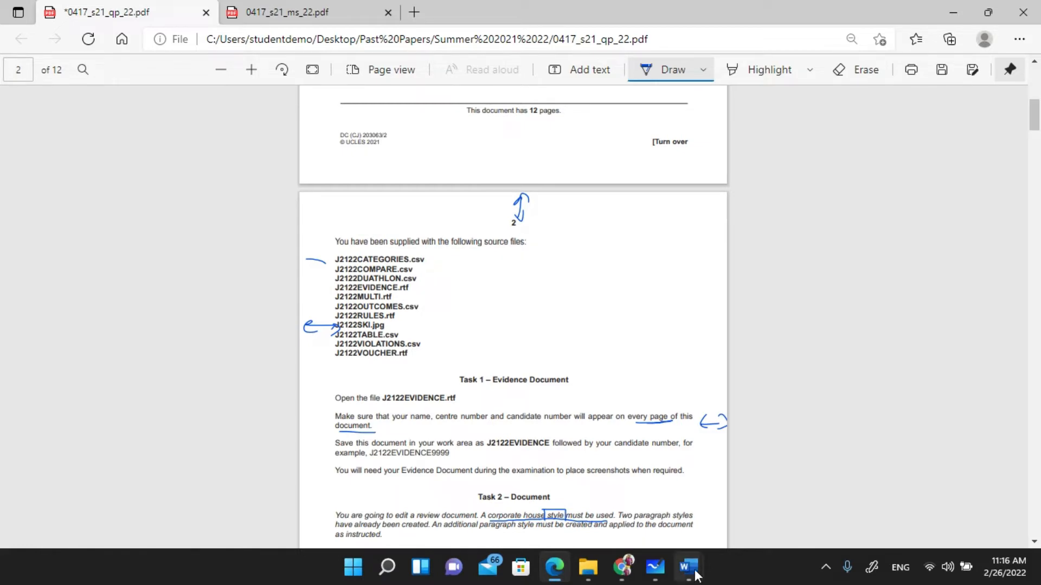
- Check the J2122MULTI document, then return to Task 2 question 1 in the paper
{"action": "mouse_move", "coordinate": [695, 564]}
{"action": "left_click", "coordinate": [759, 493]}
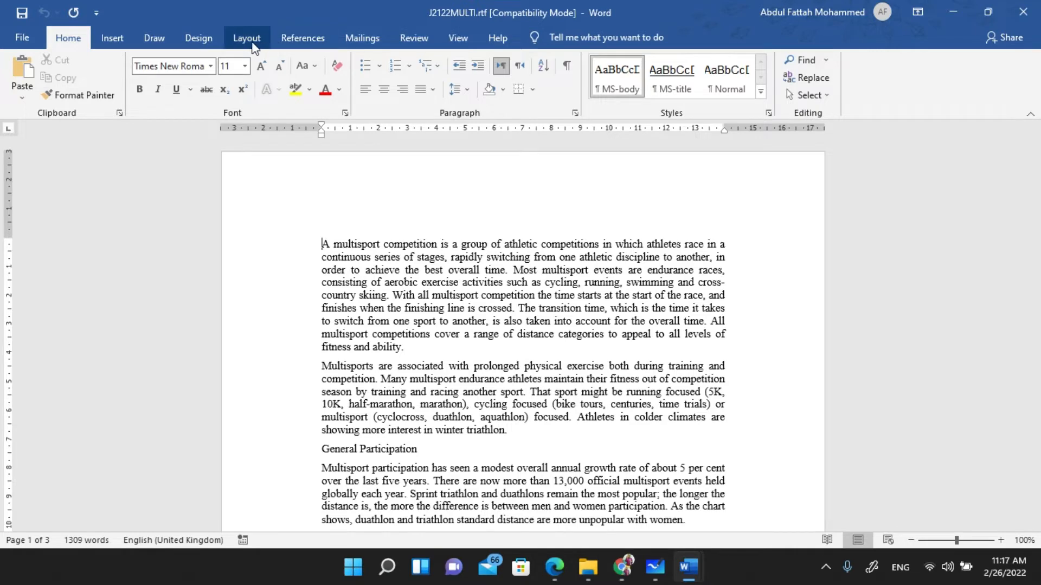
{"action": "key", "text": "alt+Tab"}
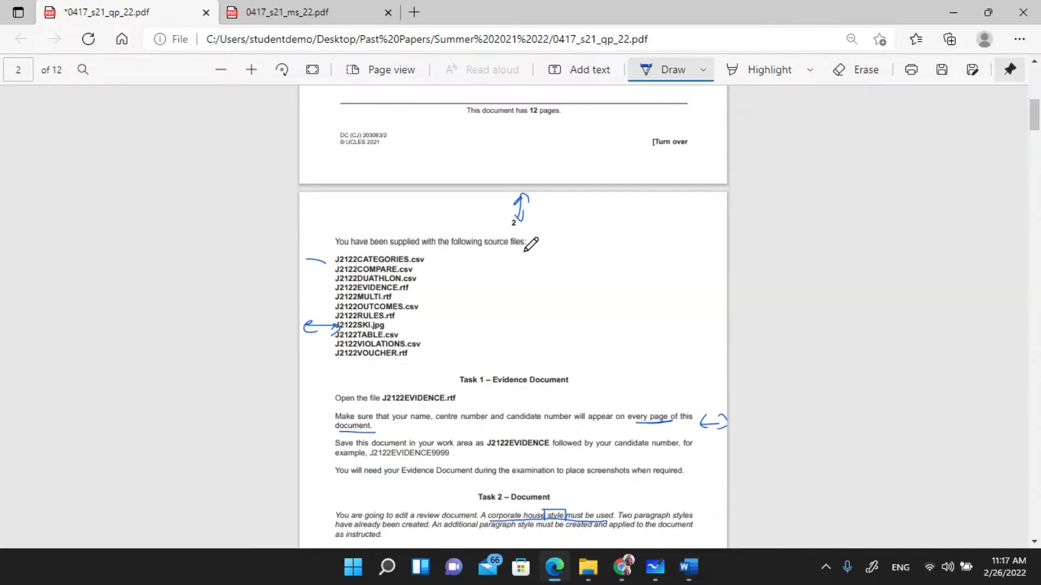
{"action": "scroll", "coordinate": [447, 321], "scroll_direction": "down", "scroll_amount": 3}
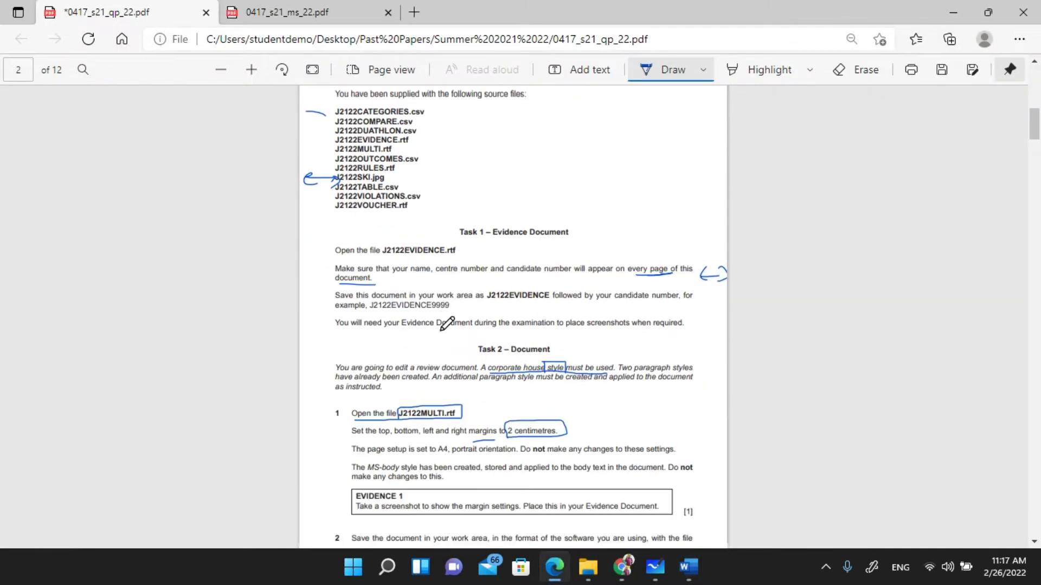
{"action": "scroll", "coordinate": [447, 320], "scroll_direction": "up", "scroll_amount": 1}
{"action": "scroll", "coordinate": [444, 322], "scroll_direction": "down", "scroll_amount": 1}
{"action": "scroll", "coordinate": [444, 322], "scroll_direction": "up", "scroll_amount": 1}
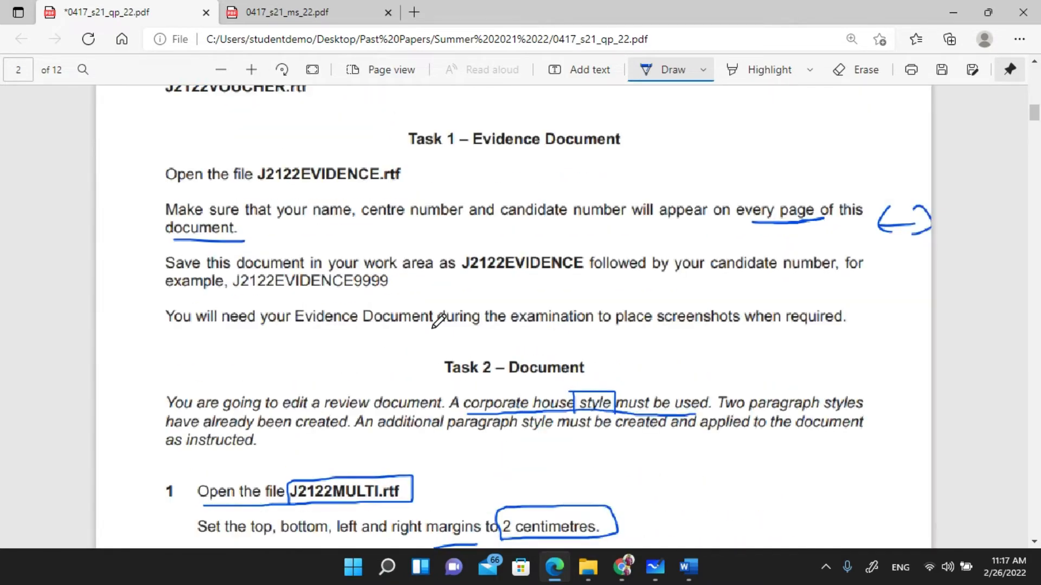
{"action": "scroll", "coordinate": [396, 318], "scroll_direction": "up", "scroll_amount": 1}
{"action": "scroll", "coordinate": [389, 314], "scroll_direction": "down", "scroll_amount": 1}
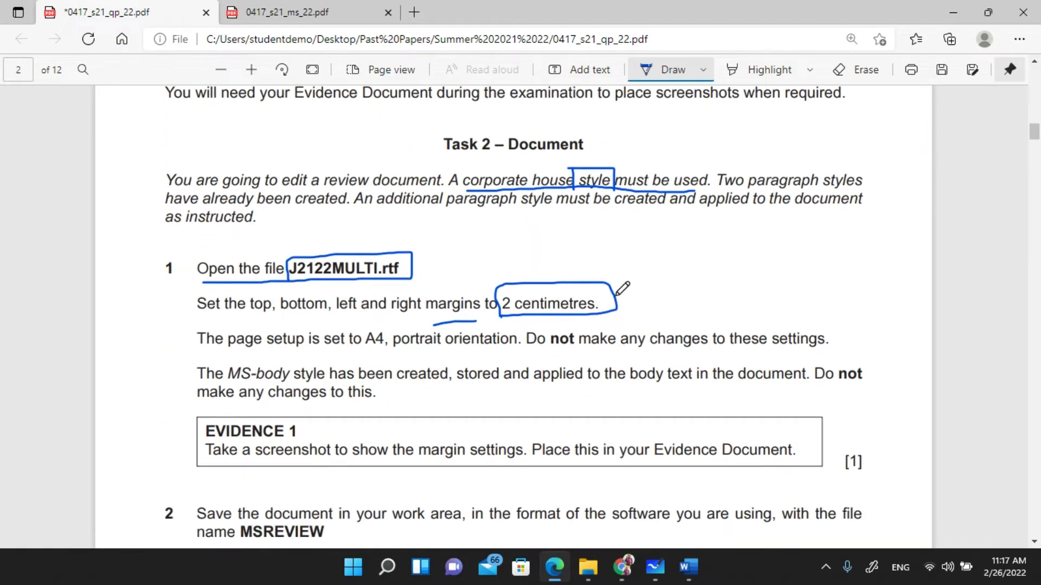
{"action": "left_click", "coordinate": [687, 567]}
- Bring J2122MULTI up briefly, then switch to the ICT Extra Classes Meet window's participant grid
{"action": "left_click", "coordinate": [722, 538]}
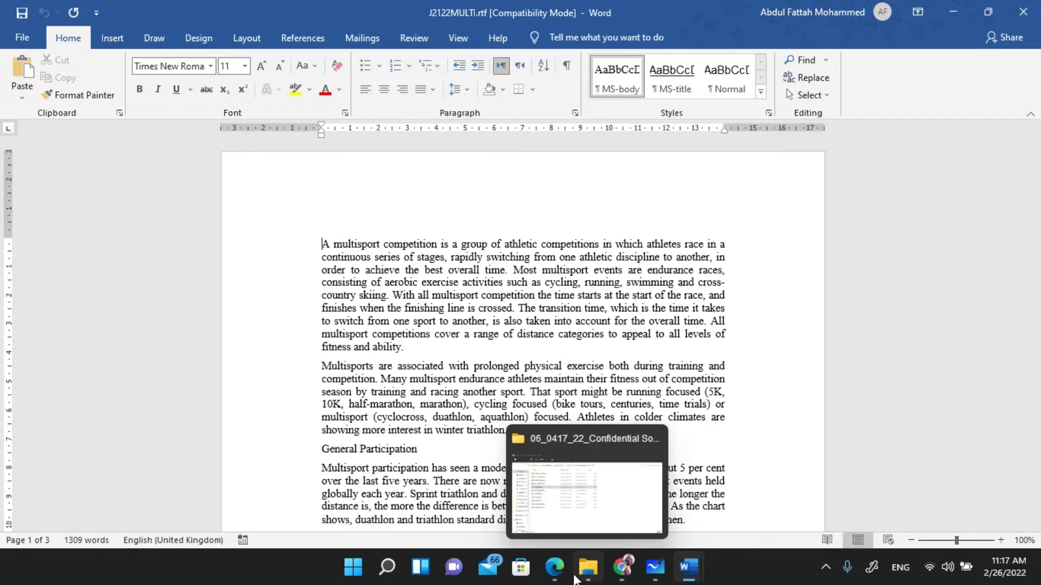
{"action": "mouse_move", "coordinate": [554, 565]}
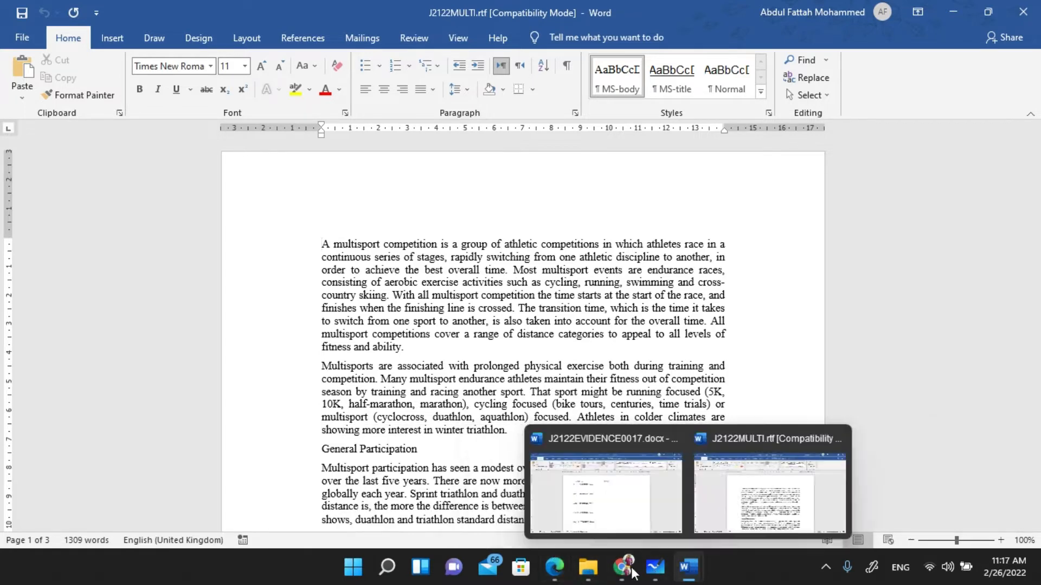
{"action": "mouse_move", "coordinate": [615, 574]}
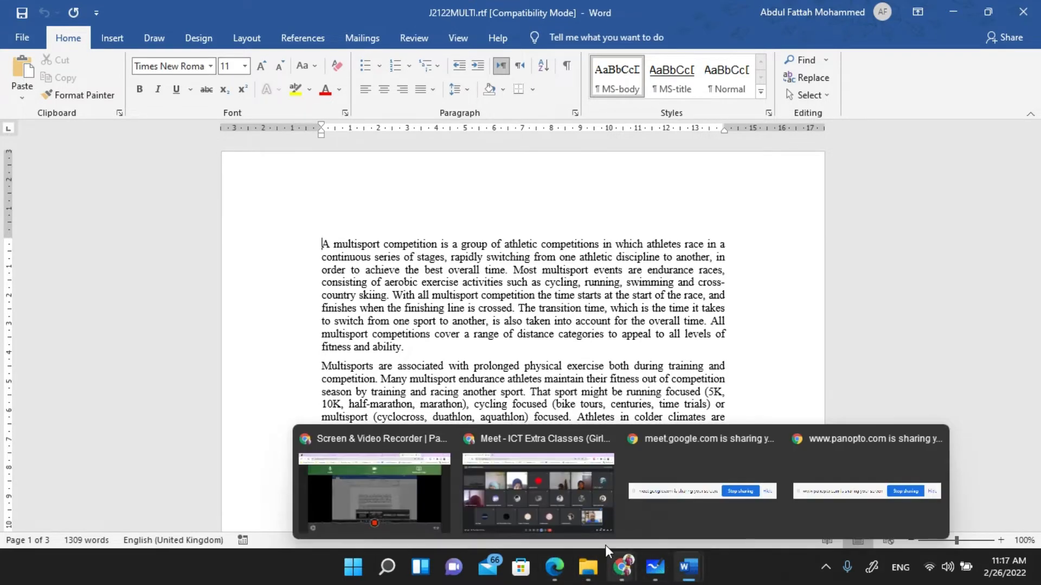
{"action": "left_click", "coordinate": [562, 515]}
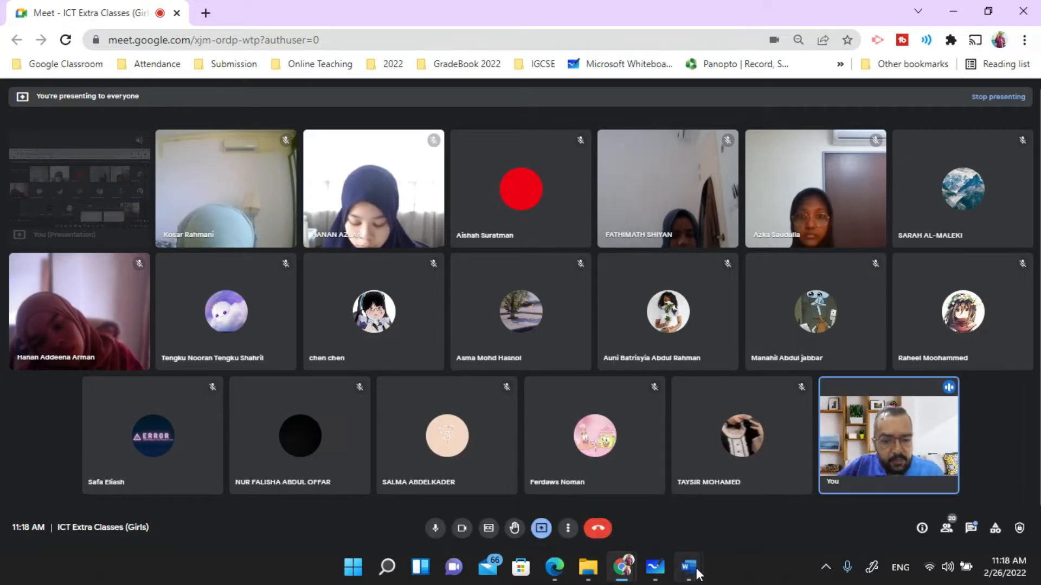
- Bring J2122MULTI forward and scroll Word Options' Advanced page to the display measurement settings
{"action": "mouse_move", "coordinate": [688, 566]}
{"action": "left_click", "coordinate": [735, 511]}
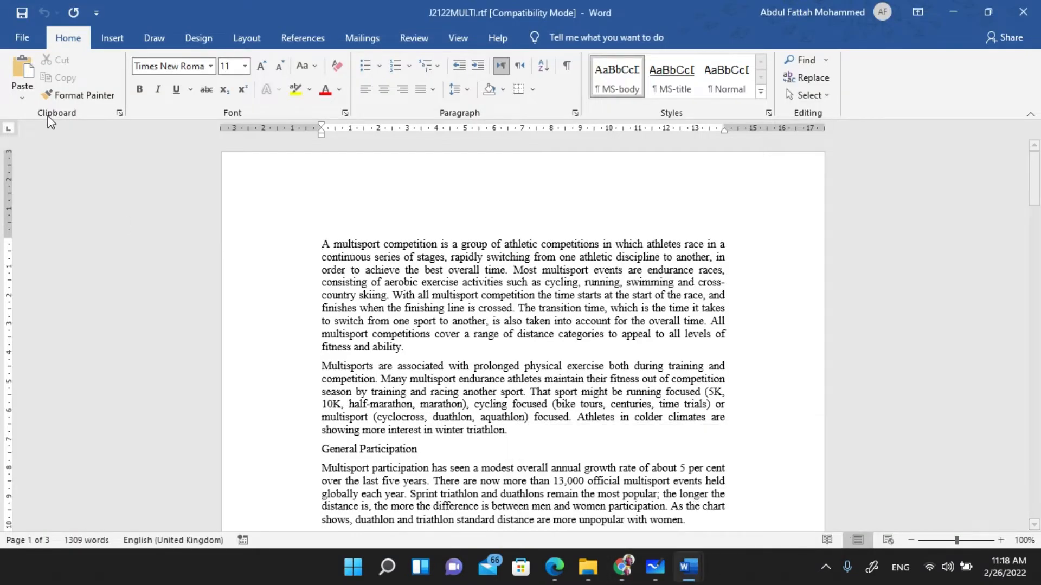
{"action": "left_click", "coordinate": [25, 37]}
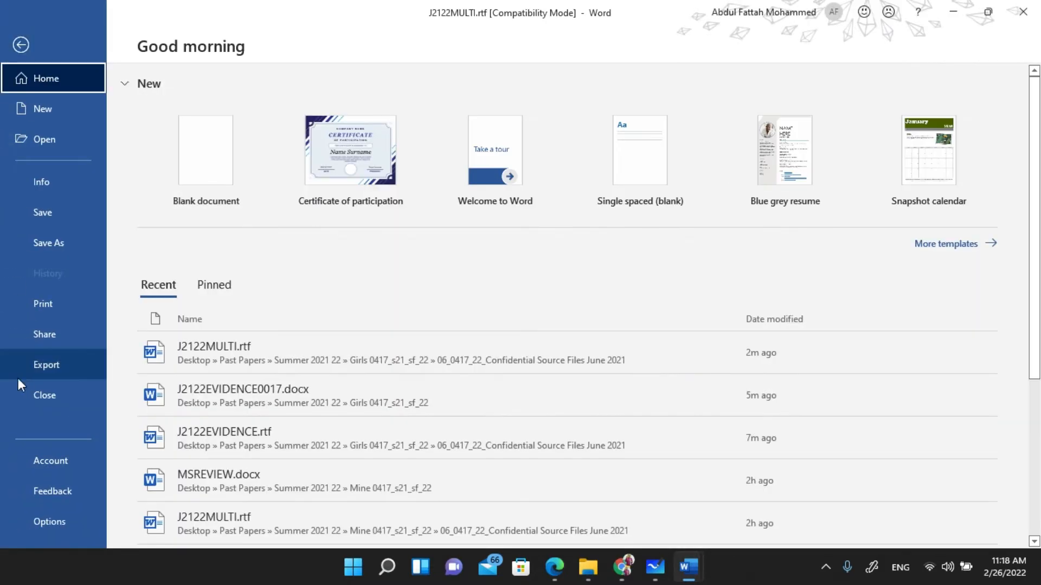
{"action": "left_click", "coordinate": [38, 522]}
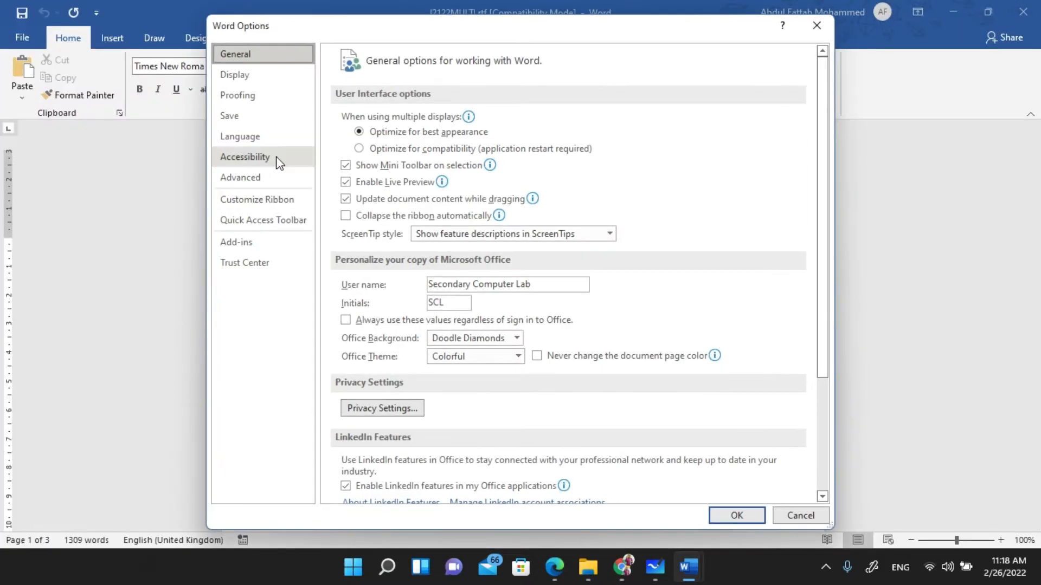
{"action": "left_click", "coordinate": [258, 182]}
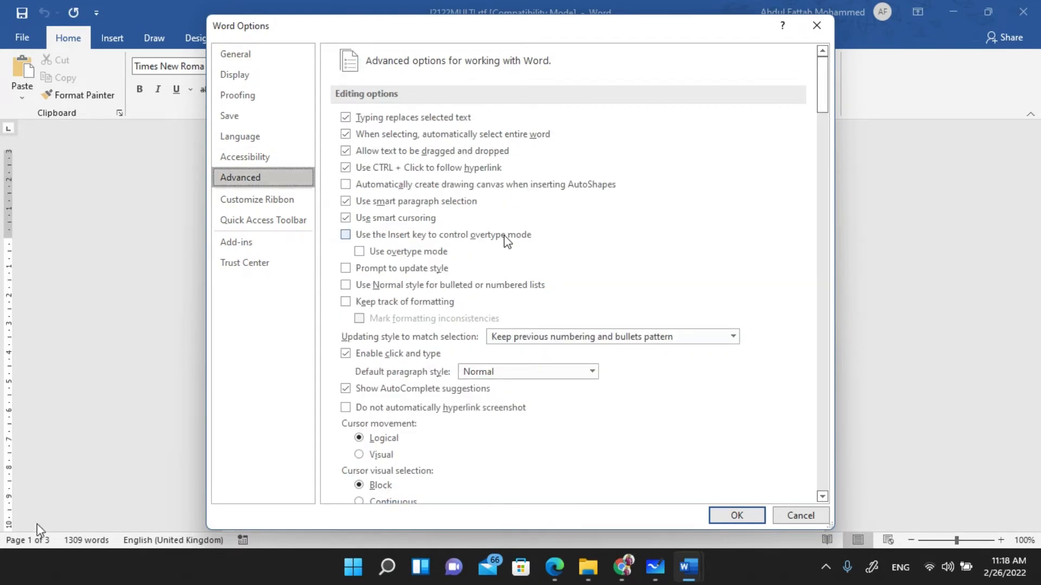
{"action": "scroll", "coordinate": [512, 231], "scroll_direction": "down", "scroll_amount": 4}
{"action": "scroll", "coordinate": [513, 220], "scroll_direction": "down", "scroll_amount": 1}
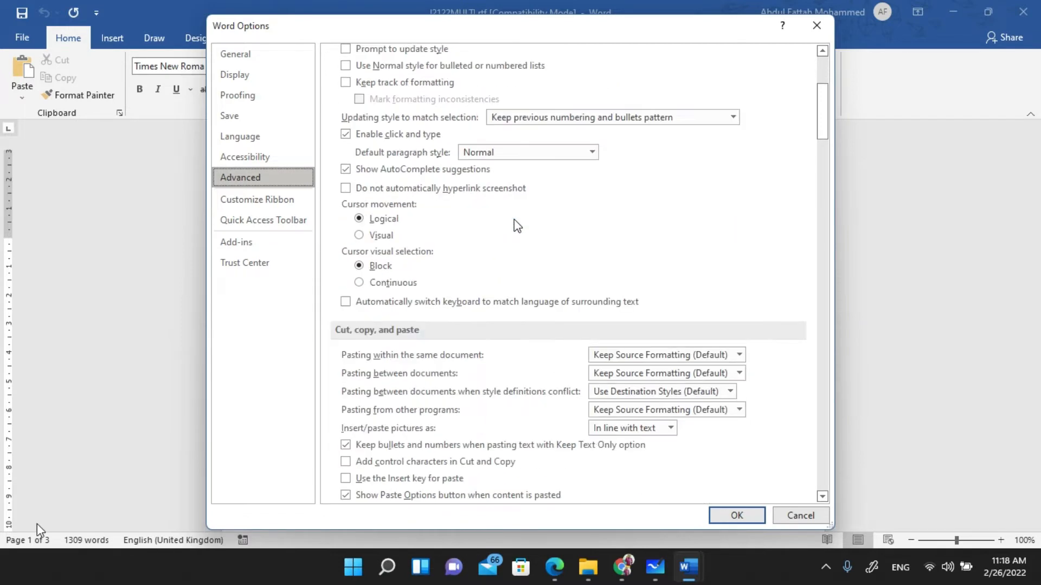
{"action": "scroll", "coordinate": [517, 225], "scroll_direction": "down", "scroll_amount": 2}
{"action": "scroll", "coordinate": [514, 220], "scroll_direction": "down", "scroll_amount": 3}
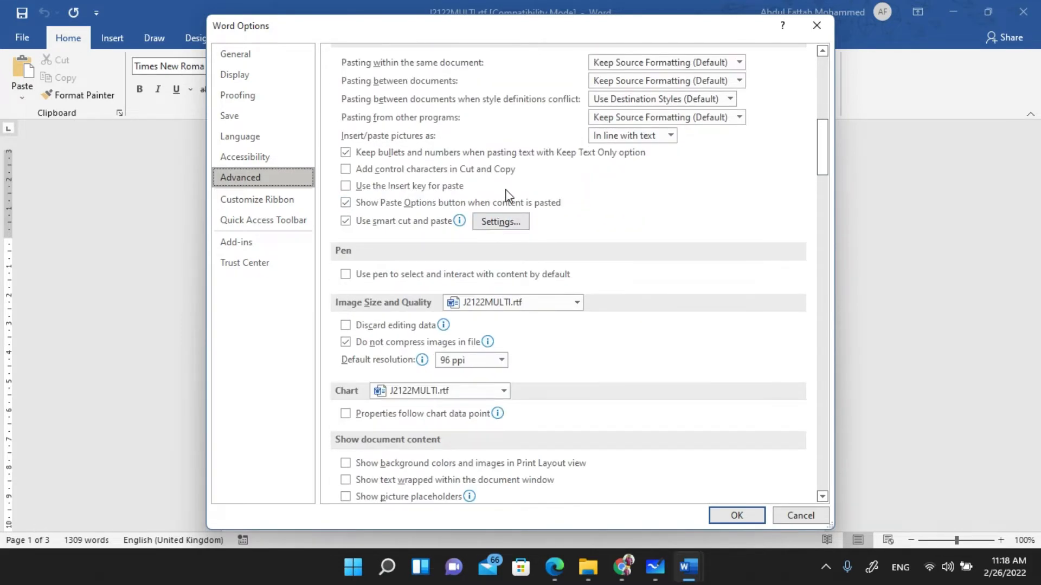
{"action": "scroll", "coordinate": [508, 213], "scroll_direction": "down", "scroll_amount": 3}
{"action": "scroll", "coordinate": [505, 187], "scroll_direction": "down", "scroll_amount": 1}
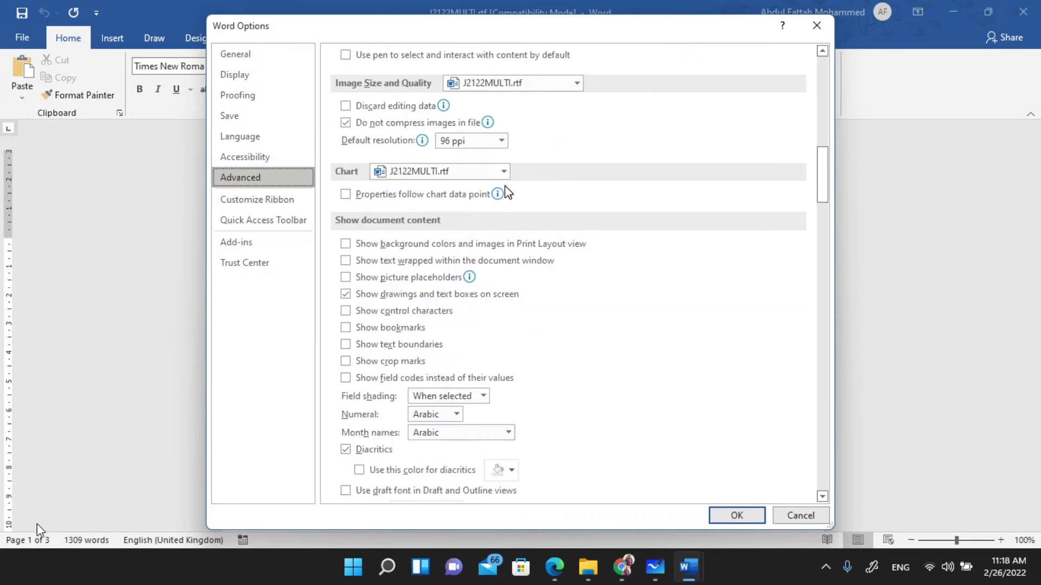
{"action": "scroll", "coordinate": [505, 192], "scroll_direction": "down", "scroll_amount": 3}
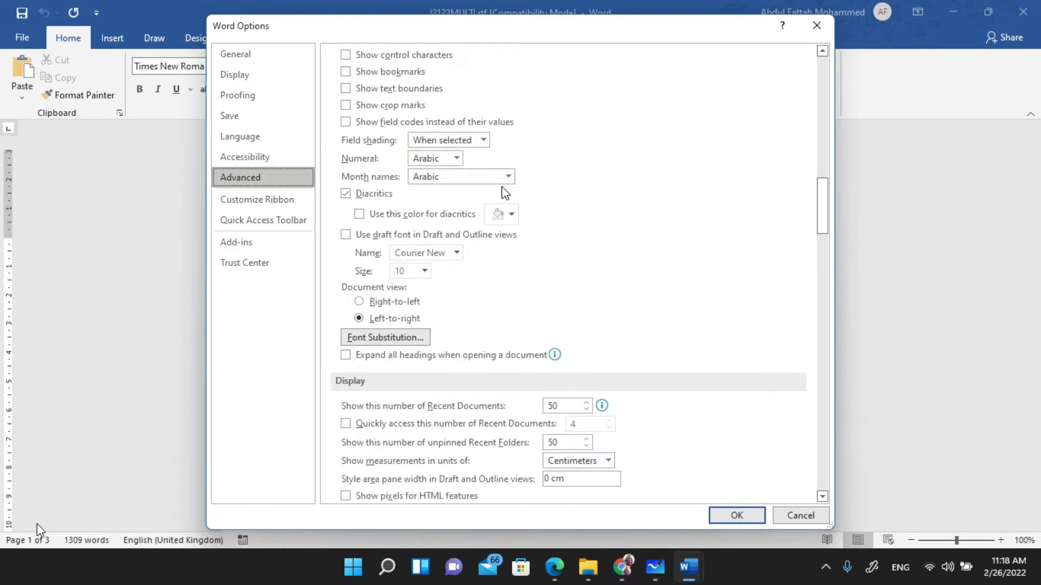
{"action": "scroll", "coordinate": [505, 193], "scroll_direction": "down", "scroll_amount": 1}
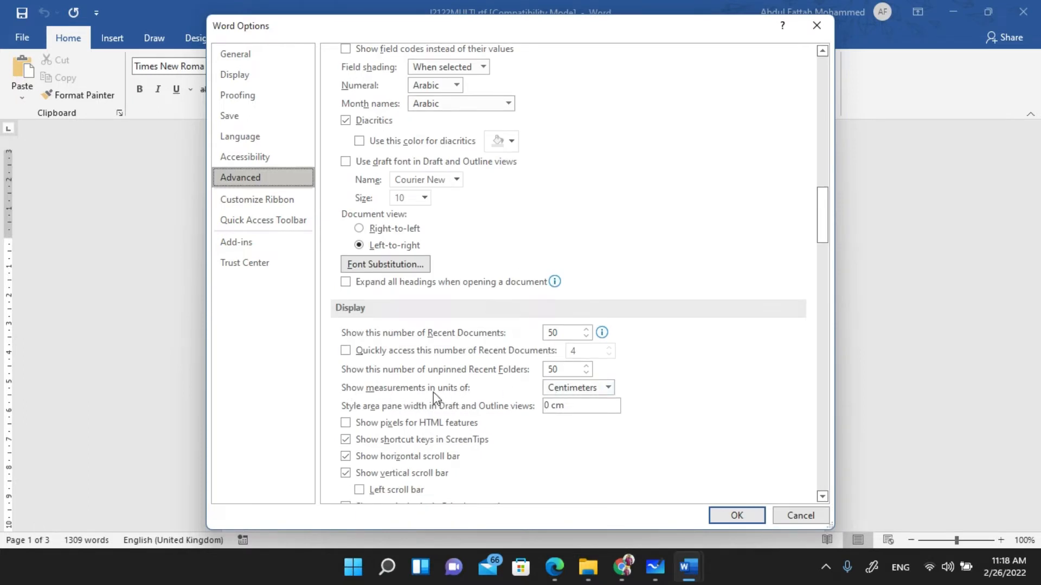
- Set 'Show measurements in units of' to Centimeters and close Word Options
{"action": "left_click", "coordinate": [608, 388]}
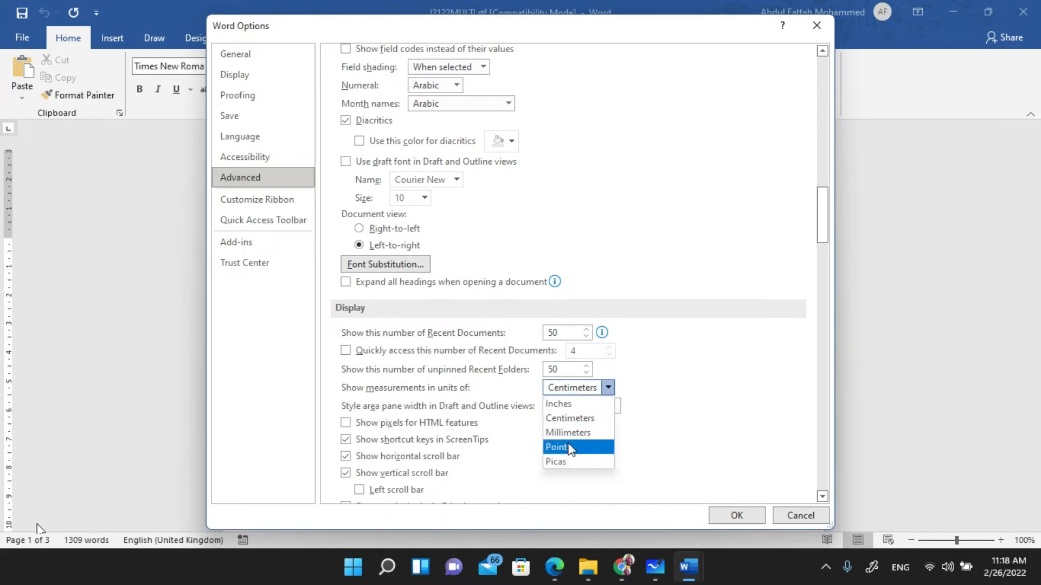
{"action": "left_click", "coordinate": [573, 404]}
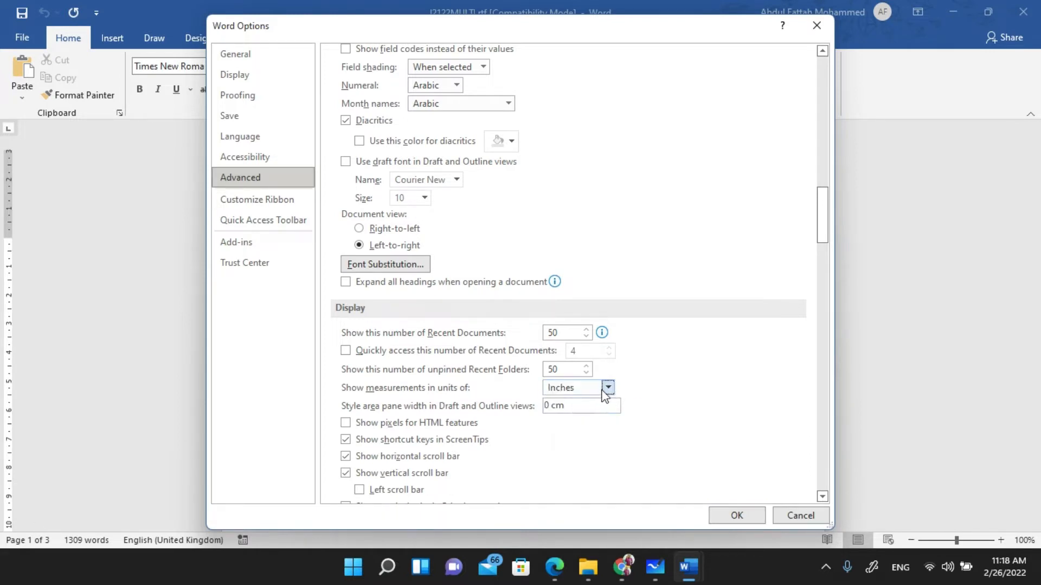
{"action": "left_click", "coordinate": [606, 388]}
{"action": "left_click", "coordinate": [589, 418]}
{"action": "left_click", "coordinate": [736, 515]}
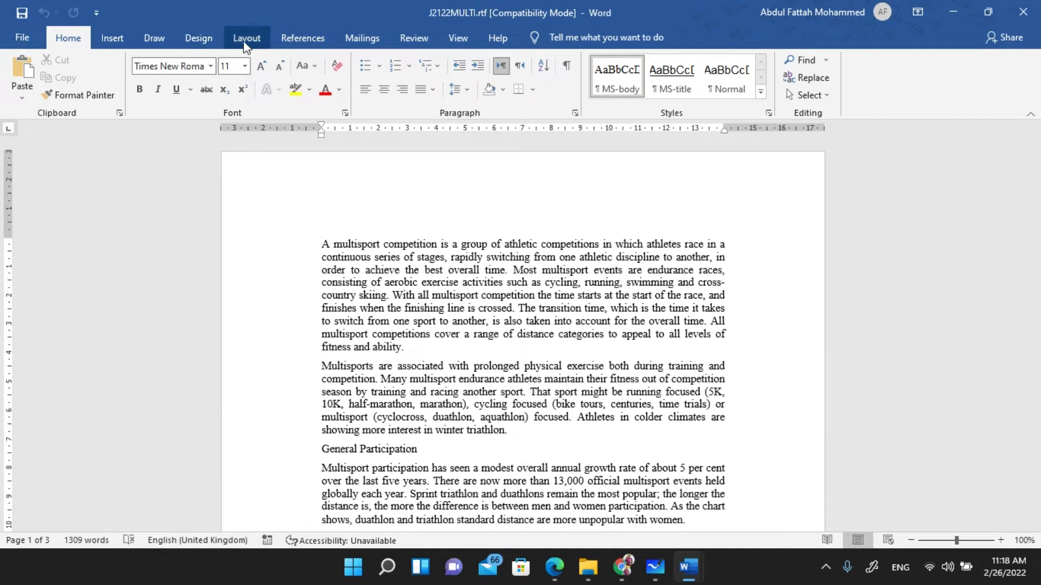
- View the Layout tab's Margins presets and close the list without applying one
{"action": "left_click", "coordinate": [246, 39]}
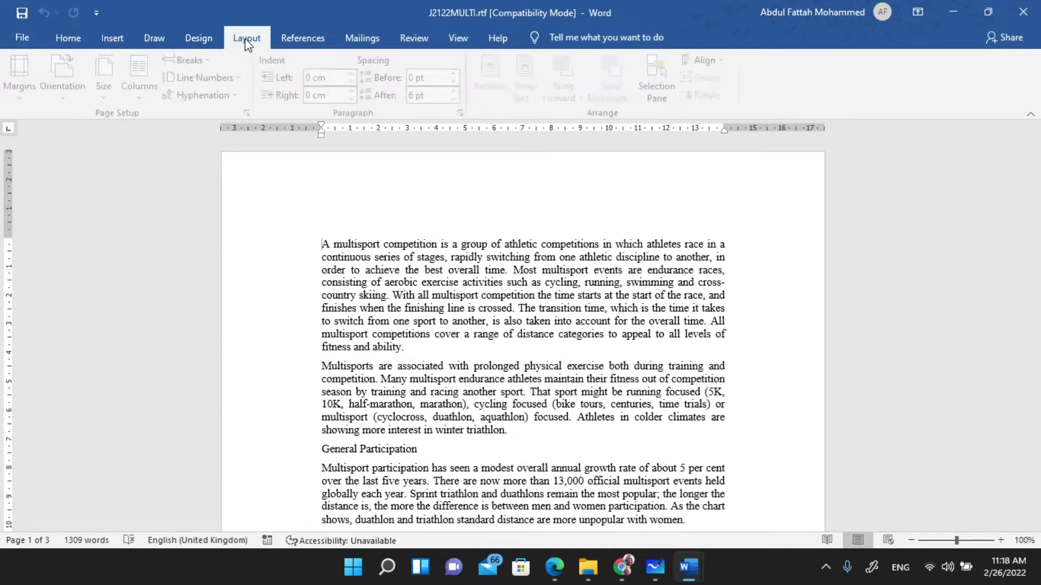
{"action": "left_click", "coordinate": [24, 81]}
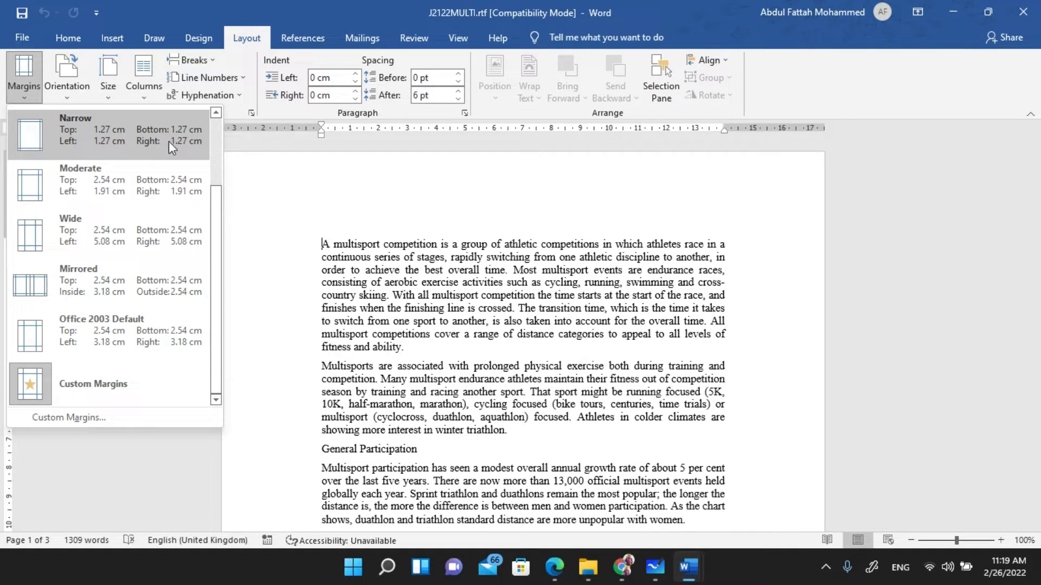
{"action": "left_click", "coordinate": [32, 96]}
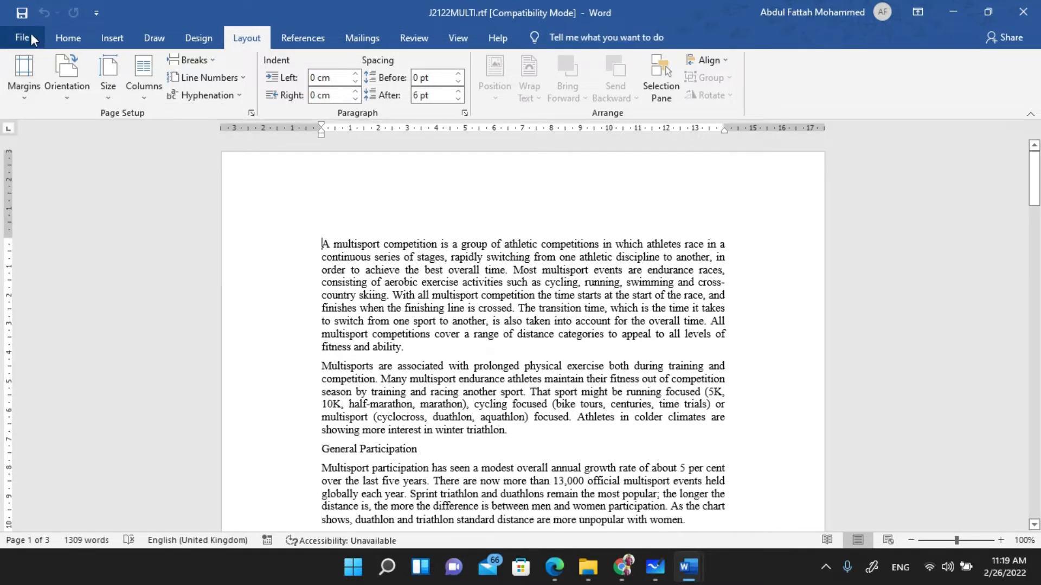
- Open Word Options' Advanced page and scroll to the measurement-unit setting
{"action": "left_click", "coordinate": [31, 34]}
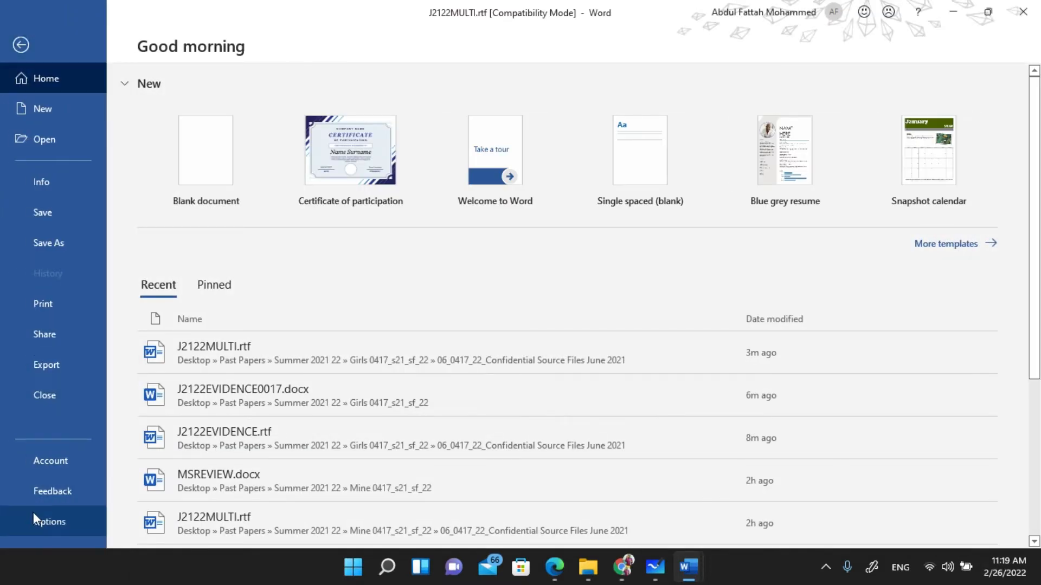
{"action": "left_click", "coordinate": [34, 516]}
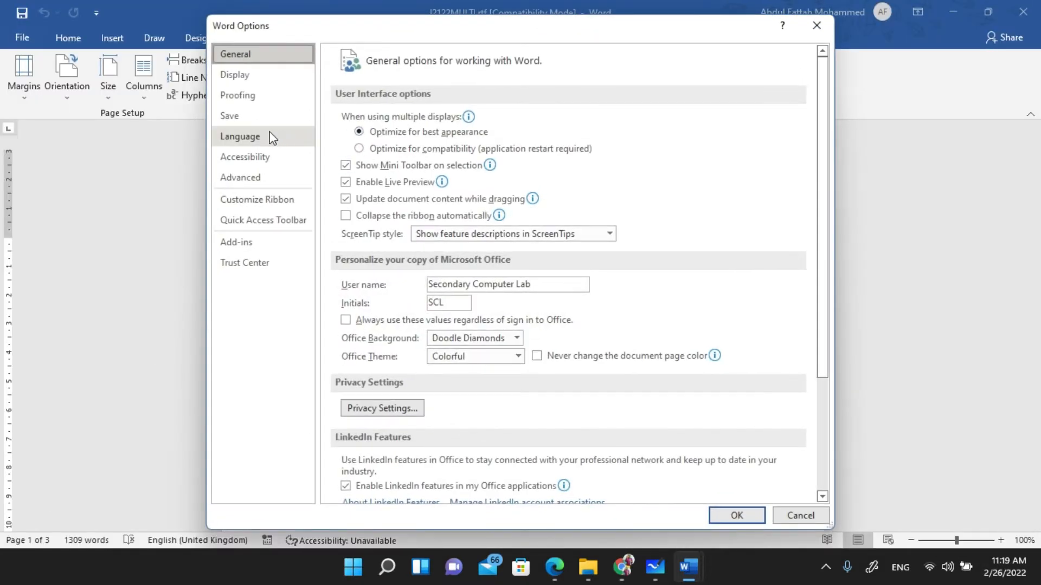
{"action": "left_click", "coordinate": [252, 181]}
{"action": "scroll", "coordinate": [409, 179], "scroll_direction": "down", "scroll_amount": 10}
{"action": "scroll", "coordinate": [404, 192], "scroll_direction": "down", "scroll_amount": 20}
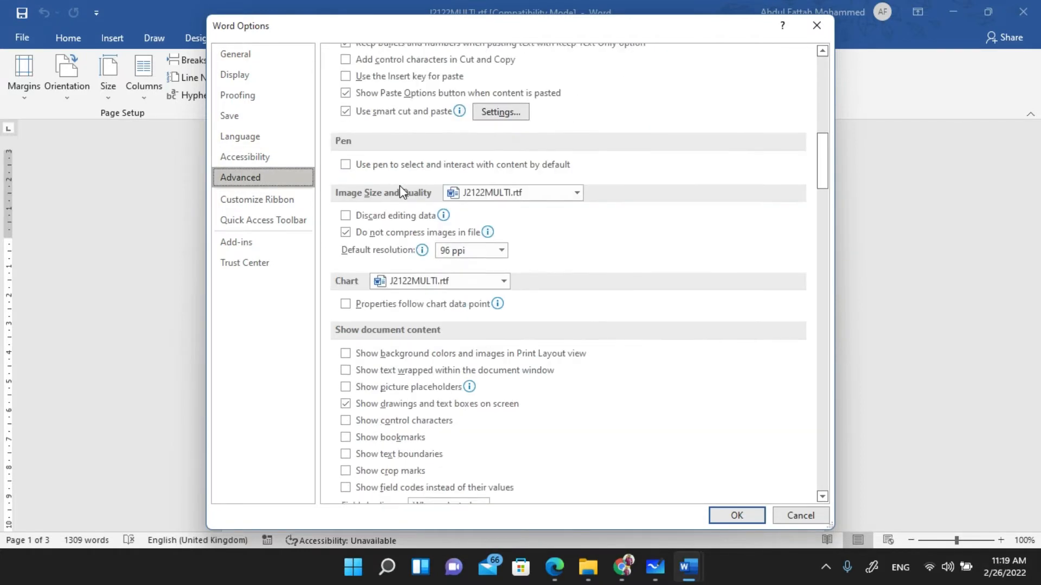
{"action": "scroll", "coordinate": [402, 199], "scroll_direction": "down", "scroll_amount": 7}
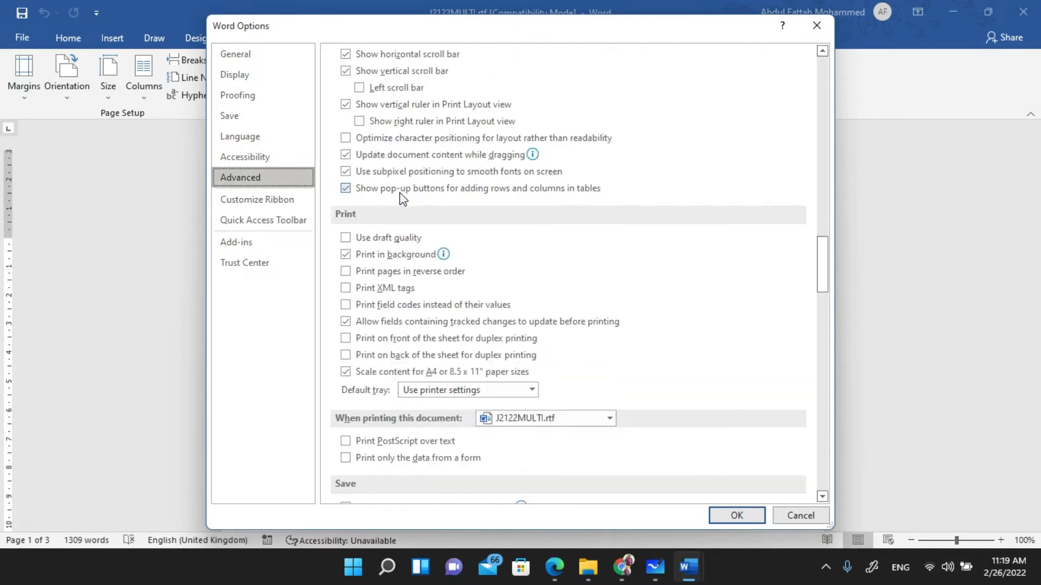
{"action": "scroll", "coordinate": [480, 300], "scroll_direction": "down", "scroll_amount": 6}
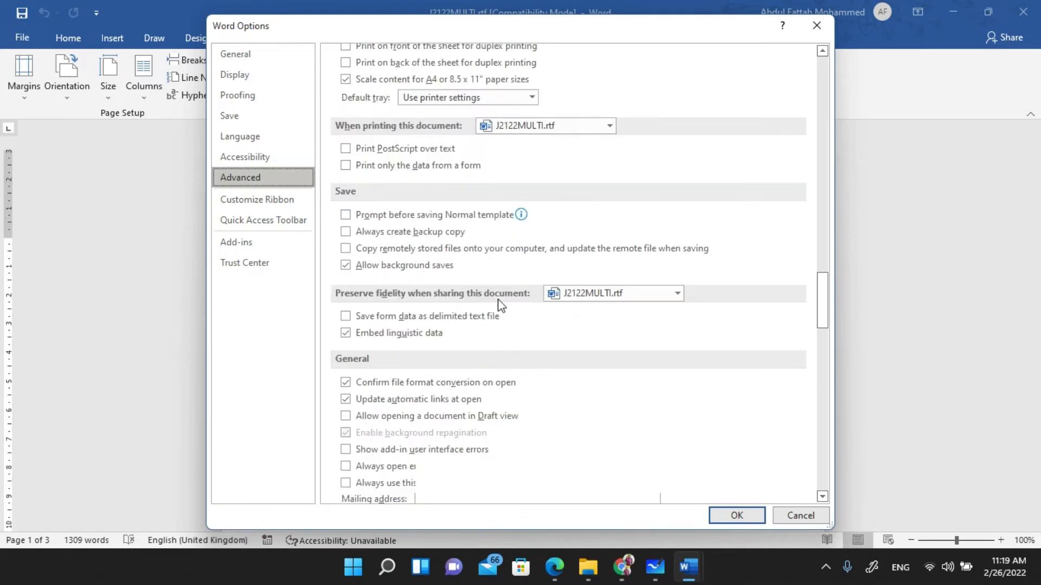
{"action": "scroll", "coordinate": [496, 293], "scroll_direction": "up", "scroll_amount": 12}
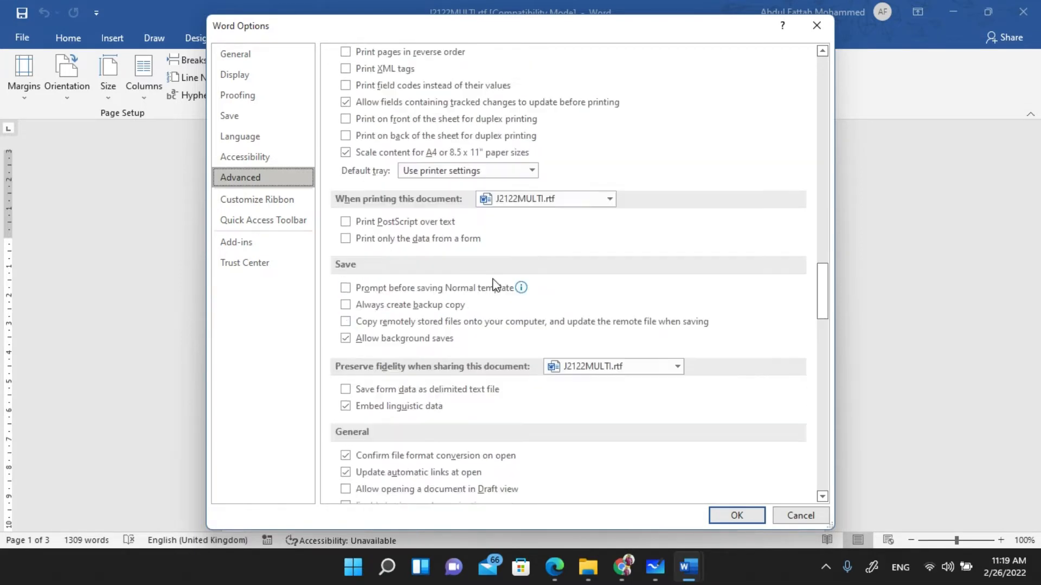
{"action": "scroll", "coordinate": [496, 283], "scroll_direction": "up", "scroll_amount": 3}
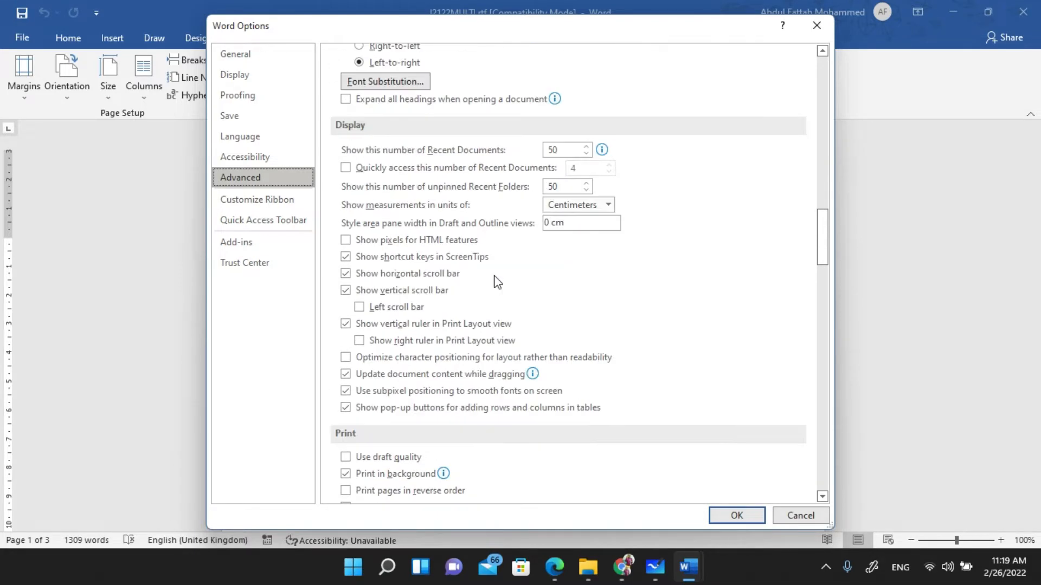
{"action": "scroll", "coordinate": [497, 282], "scroll_direction": "up", "scroll_amount": 2}
{"action": "scroll", "coordinate": [497, 282], "scroll_direction": "down", "scroll_amount": 15}
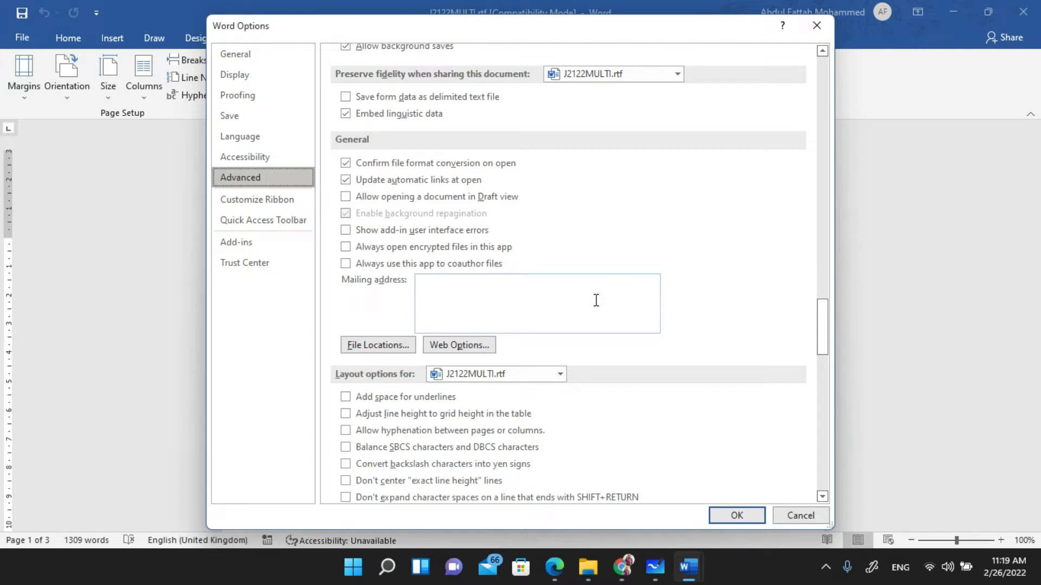
{"action": "scroll", "coordinate": [609, 278], "scroll_direction": "down", "scroll_amount": 1}
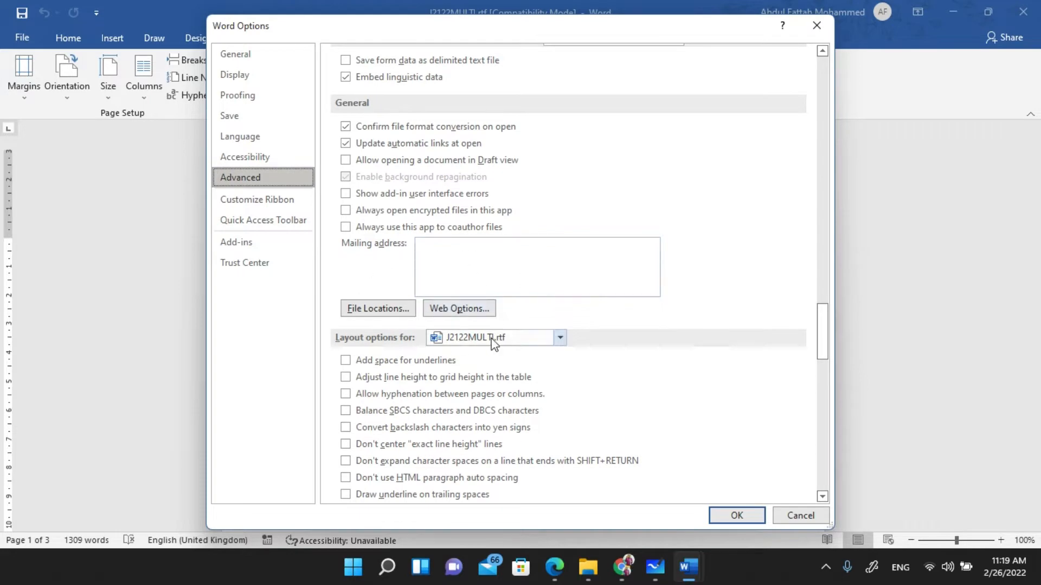
{"action": "scroll", "coordinate": [517, 349], "scroll_direction": "down", "scroll_amount": 12}
{"action": "scroll", "coordinate": [518, 353], "scroll_direction": "down", "scroll_amount": 10}
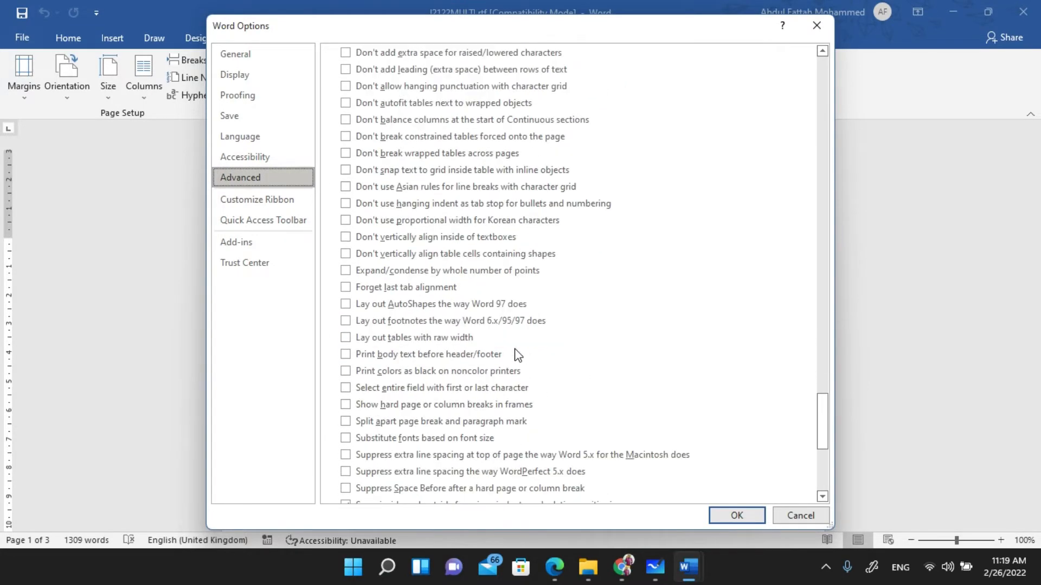
{"action": "left_click_drag", "start_coordinate": [823, 468], "coordinate": [821, 296]}
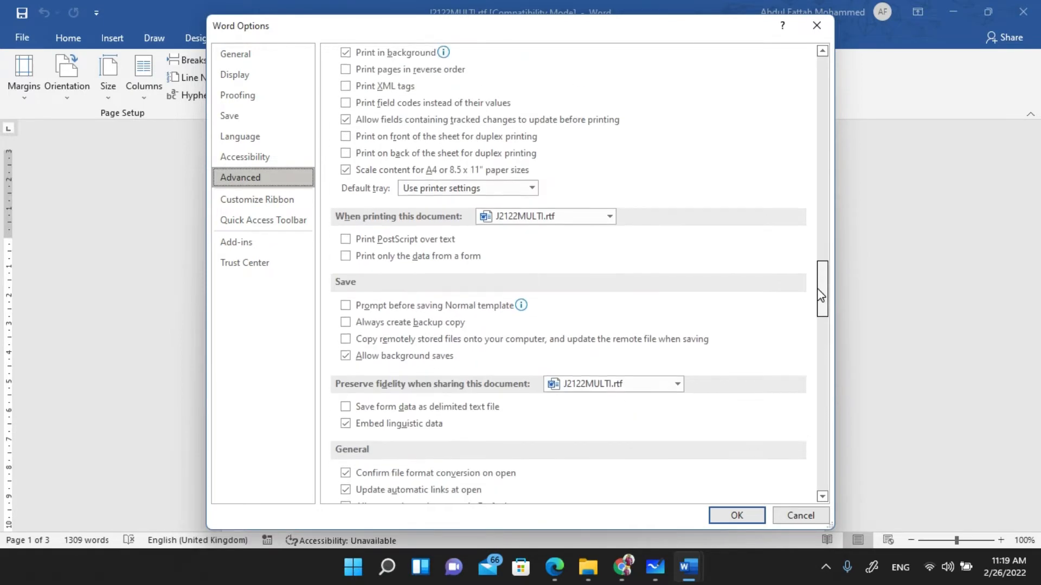
{"action": "scroll", "coordinate": [554, 324], "scroll_direction": "up", "scroll_amount": 8}
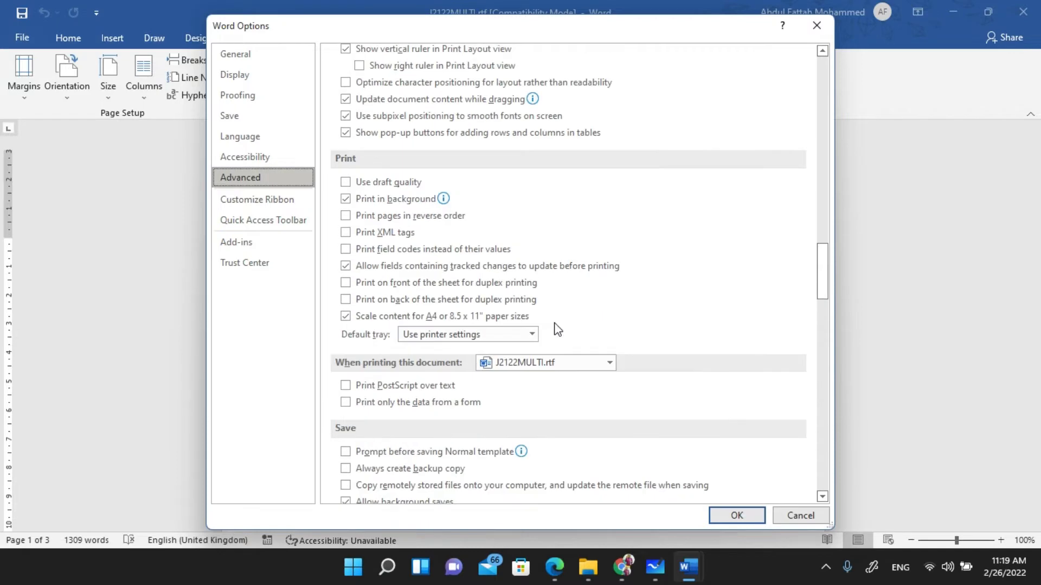
{"action": "scroll", "coordinate": [555, 321], "scroll_direction": "up", "scroll_amount": 3}
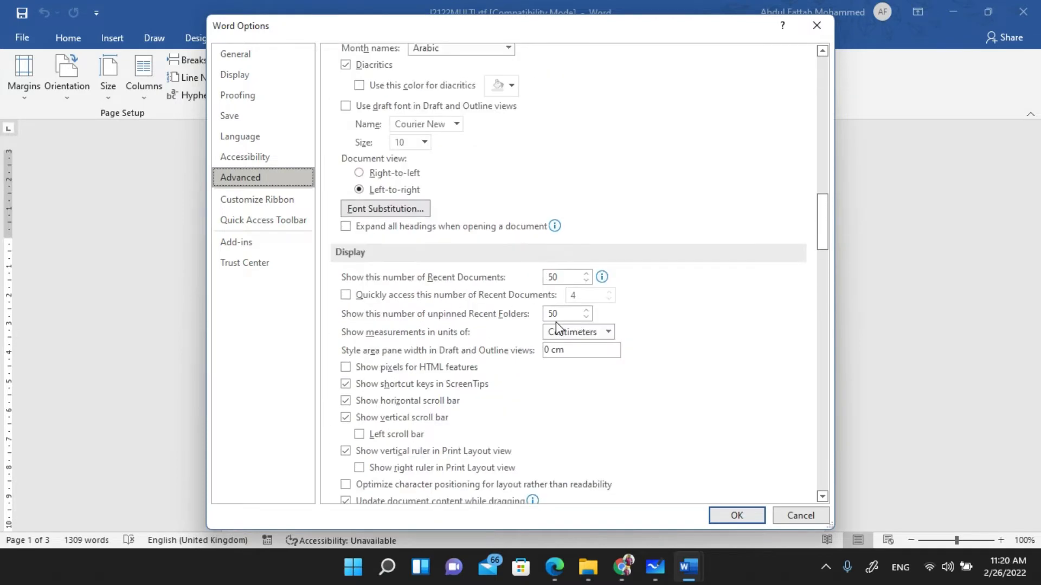
{"action": "scroll", "coordinate": [559, 330], "scroll_direction": "down", "scroll_amount": 2}
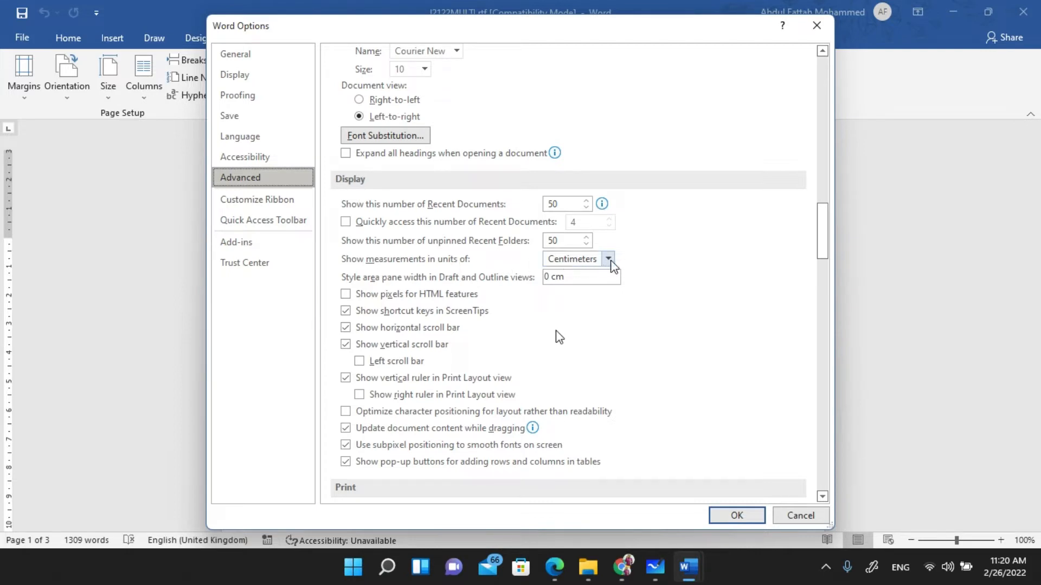
- Keep 'Show measurements in units of' at Centimeters and close Word Options
{"action": "left_click", "coordinate": [610, 260]}
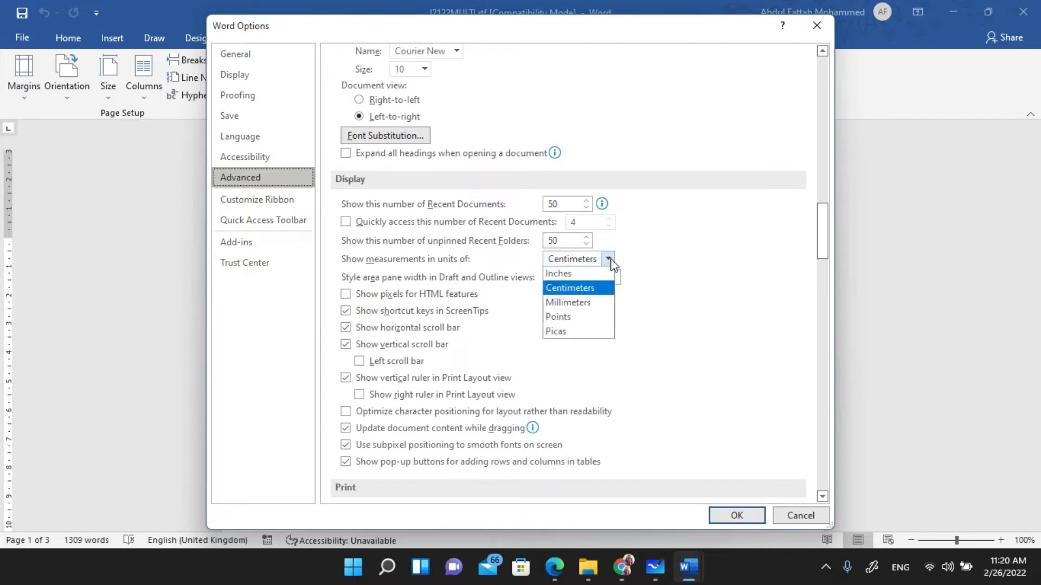
{"action": "left_click", "coordinate": [580, 290]}
{"action": "left_click", "coordinate": [739, 516]}
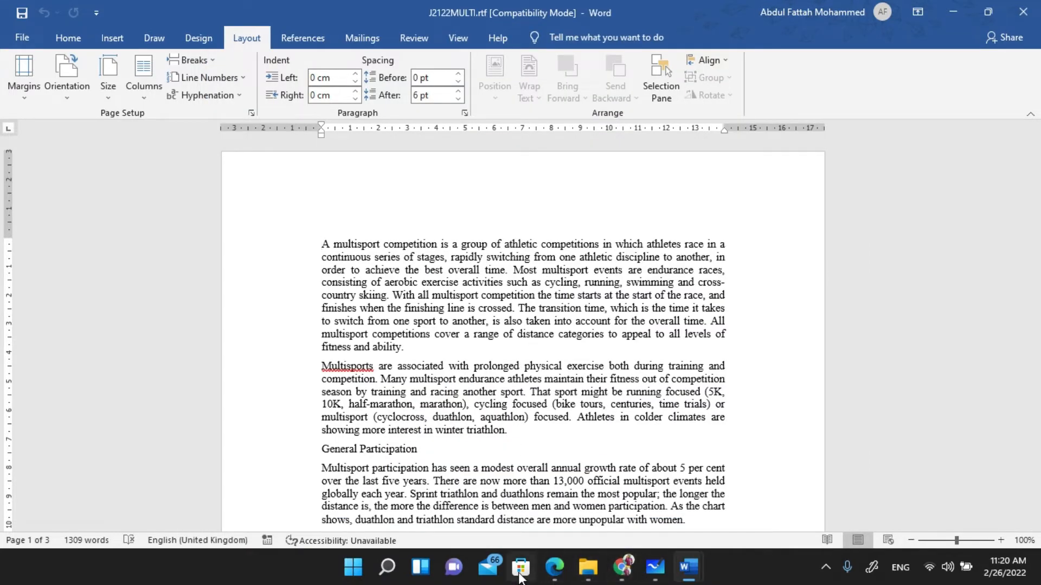
- Read Task 2 step 1's 2 cm margin instruction in the exam PDF, then return to J2122MULTI
{"action": "left_click", "coordinate": [555, 567]}
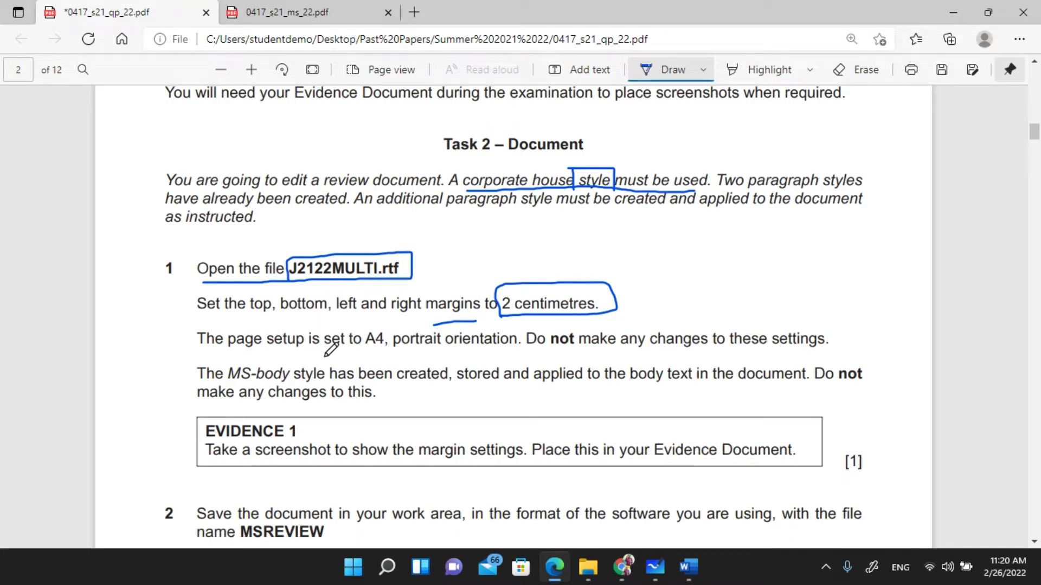
{"action": "scroll", "coordinate": [243, 328], "scroll_direction": "down", "scroll_amount": 1}
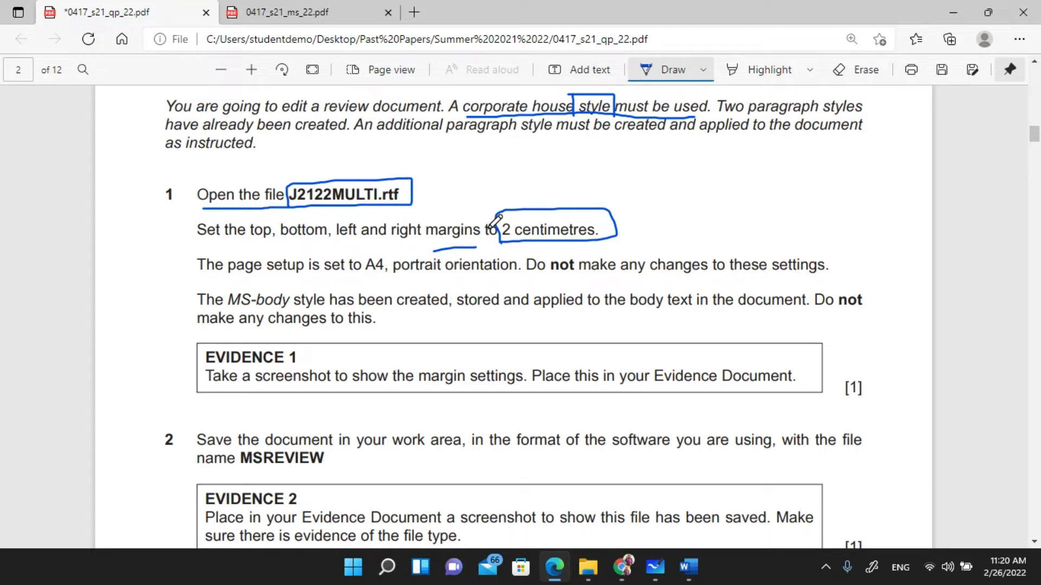
{"action": "left_click", "coordinate": [688, 567]}
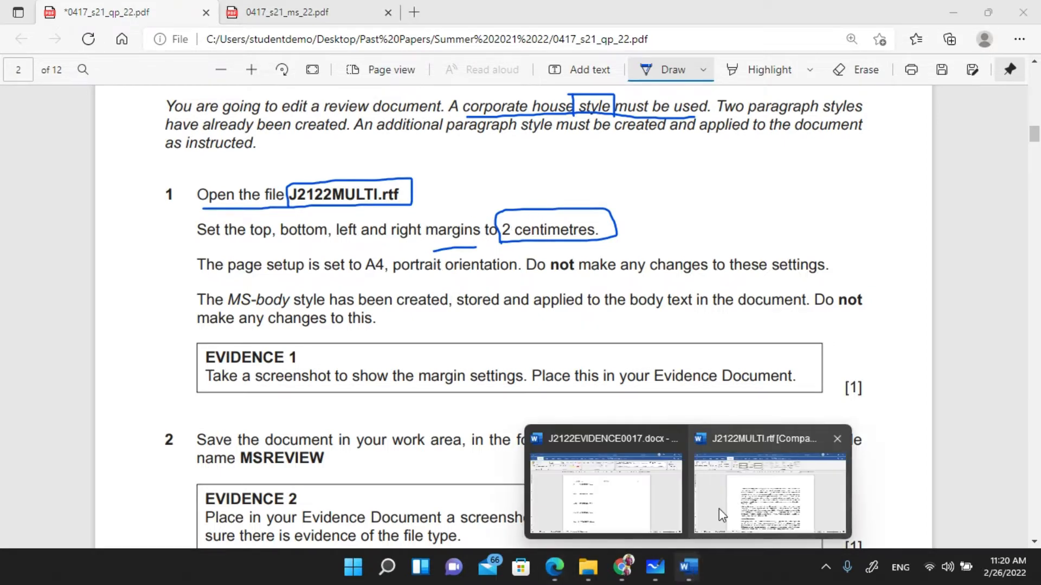
{"action": "left_click", "coordinate": [722, 513]}
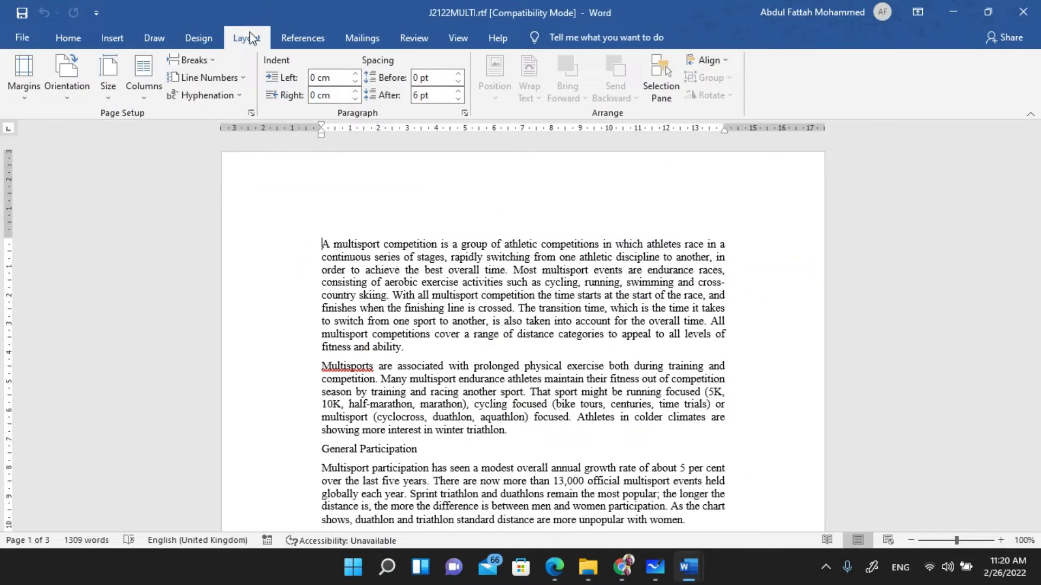
- Set the top, bottom, left and right margins to 2 cm in Custom Margins
{"action": "left_click", "coordinate": [12, 99]}
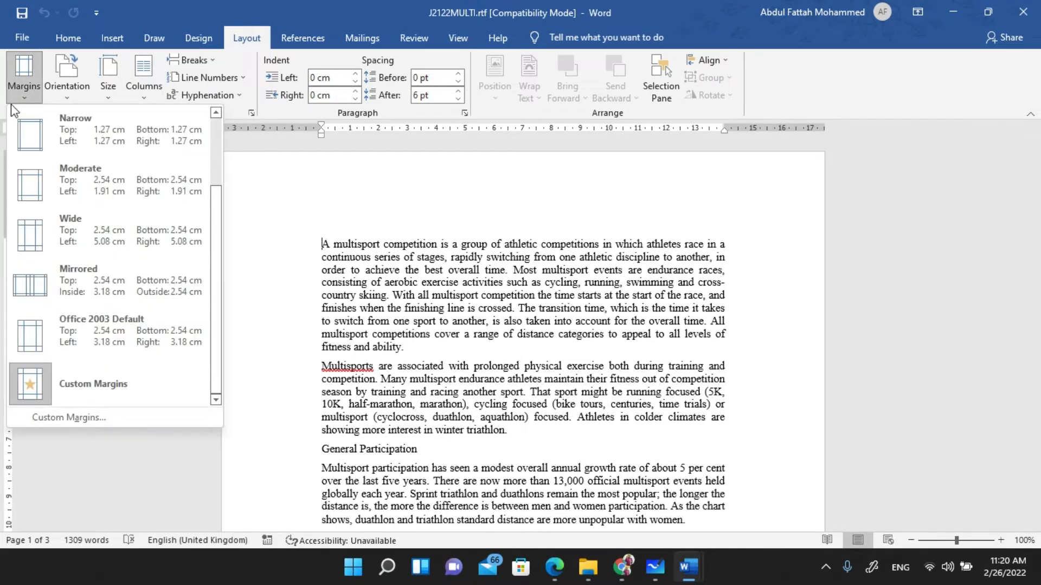
{"action": "left_click", "coordinate": [105, 415]}
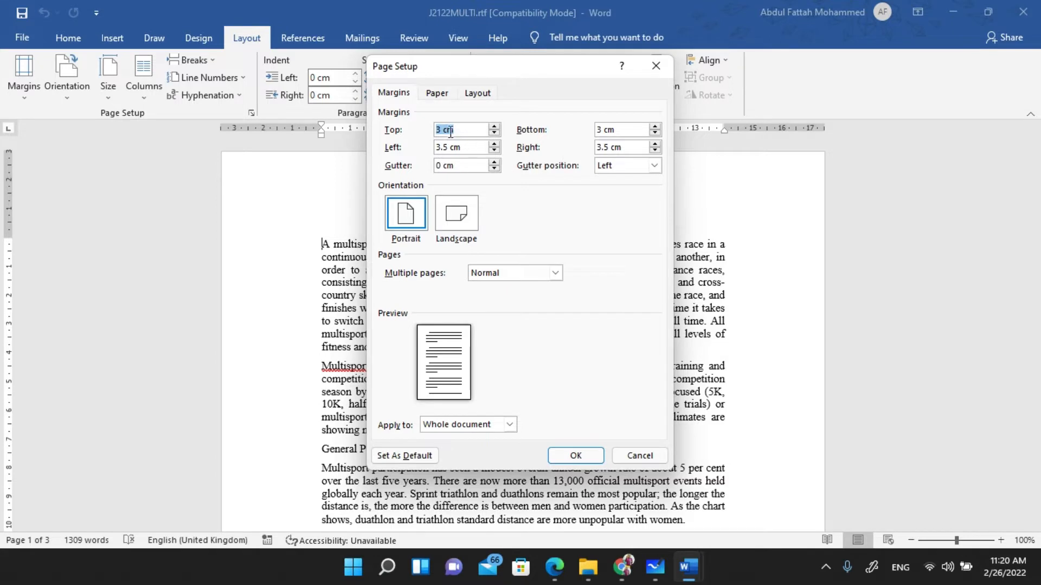
{"action": "type", "text": "2"}
{"action": "key", "text": "Tab"}
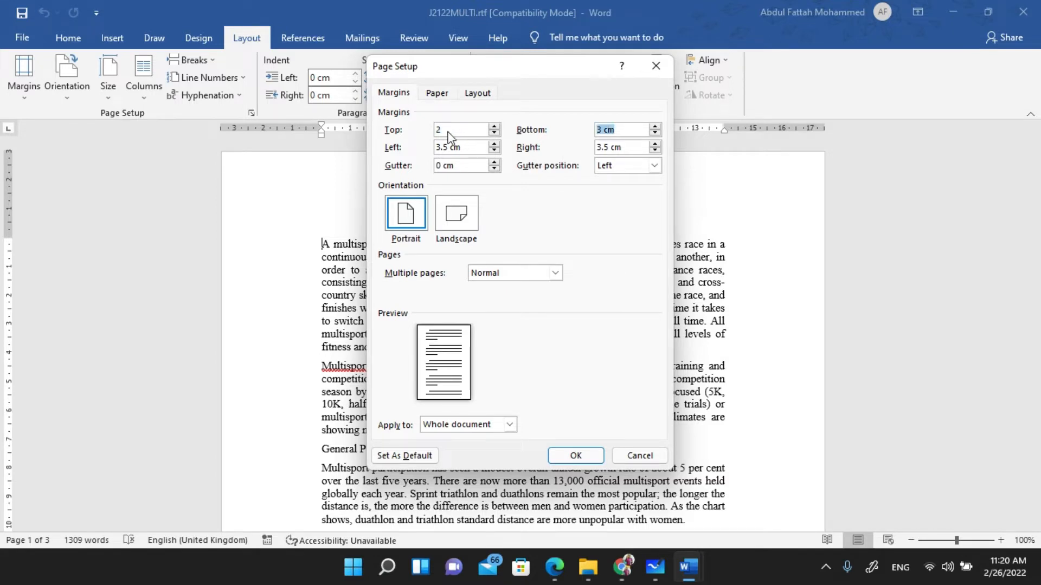
{"action": "key", "text": "shift+Tab"}
{"action": "type", "text": "2"}
{"action": "key", "text": "Tab"}
{"action": "type", "text": "2"}
{"action": "key", "text": "Tab"}
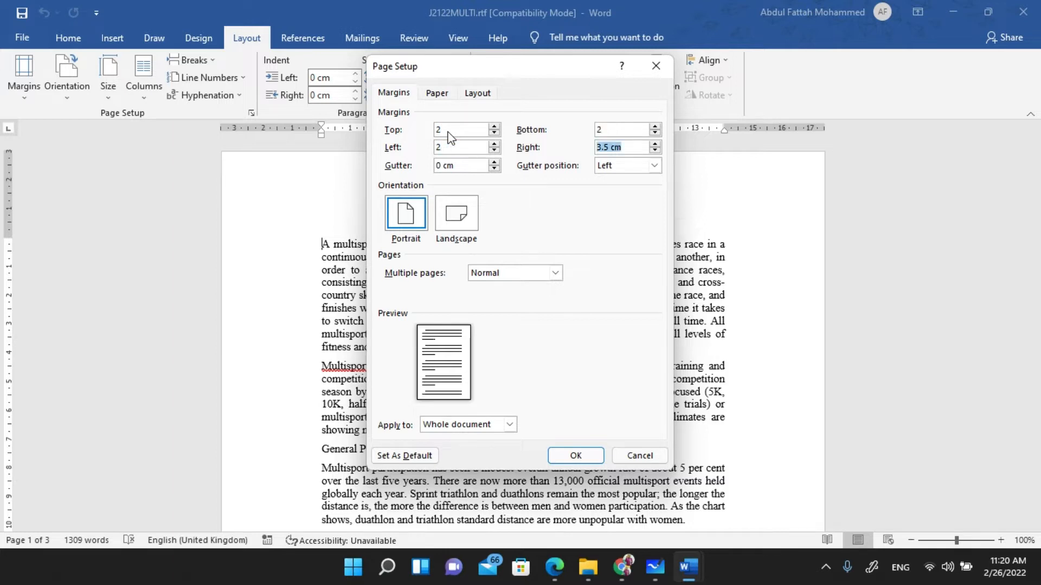
{"action": "type", "text": "2"}
{"action": "left_click", "coordinate": [565, 460]}
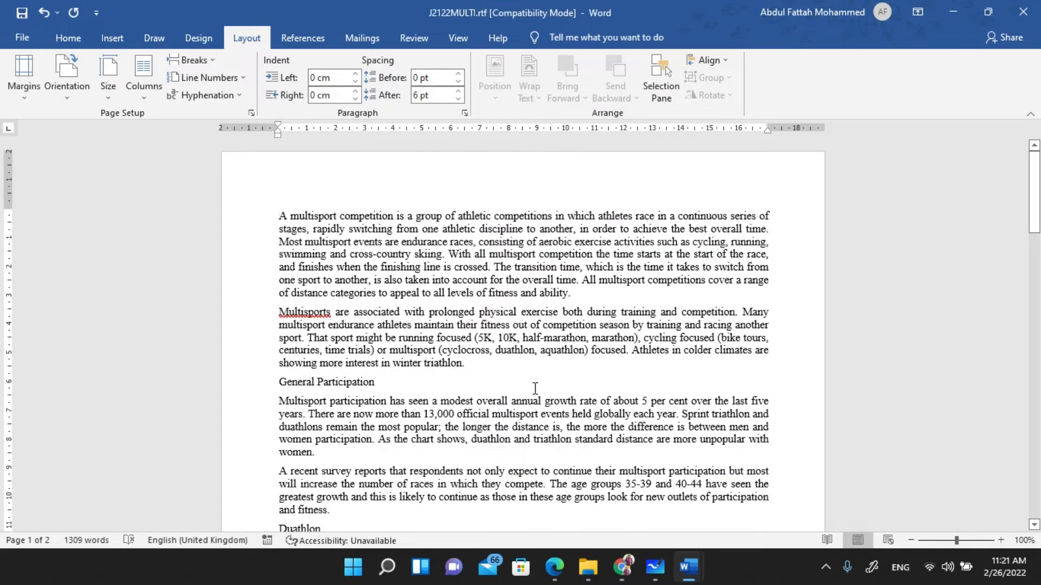
- Check the margin presets list for the 2 cm setting, then dismiss it unchanged
{"action": "left_click", "coordinate": [24, 85]}
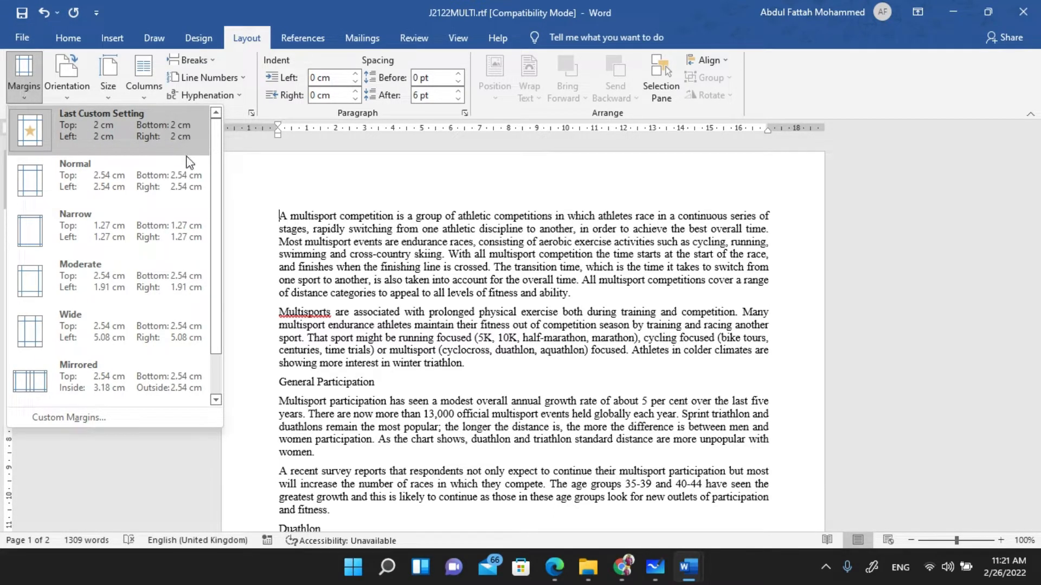
{"action": "left_click", "coordinate": [513, 281]}
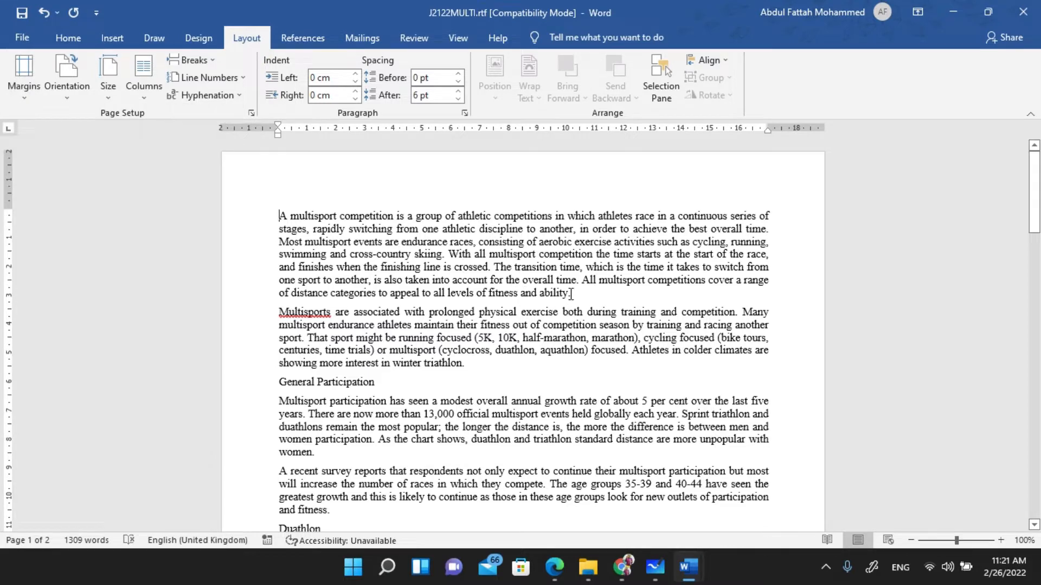
{"action": "mouse_move", "coordinate": [624, 566]}
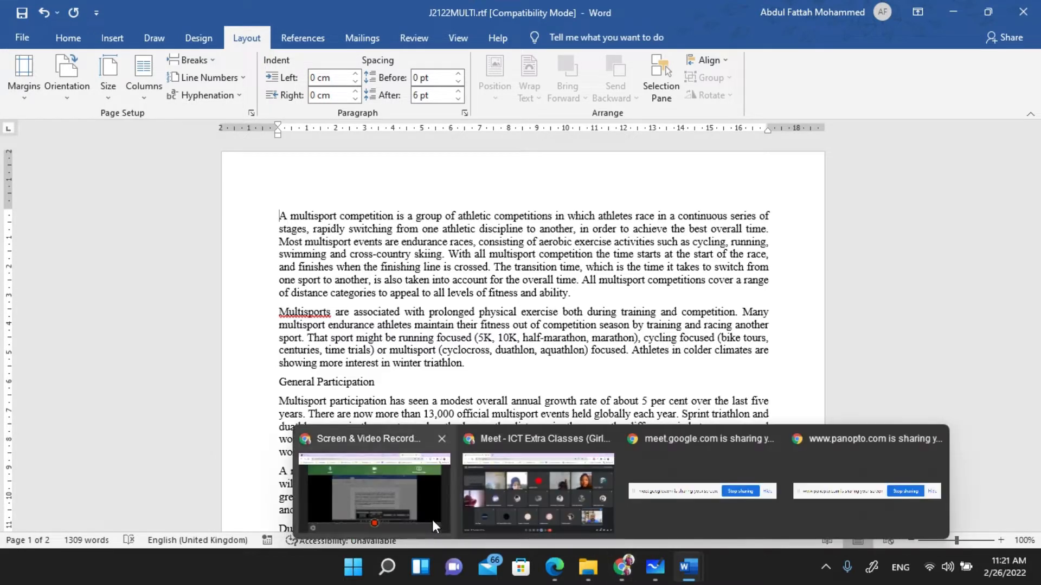
- On the exam paper, mark 'A4' and 'portrait' and underline 'Do not make any changes to these settings.'
{"action": "left_click", "coordinate": [553, 566]}
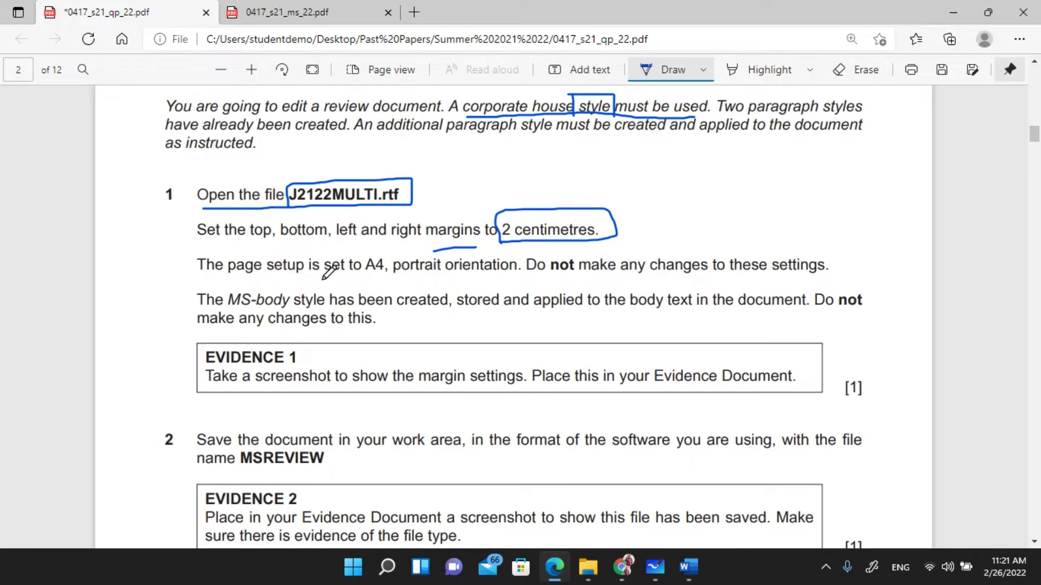
{"action": "mouse_move", "coordinate": [340, 281]}
{"action": "left_mouse_down"}
{"action": "mouse_move", "coordinate": [393, 282]}
{"action": "mouse_move", "coordinate": [393, 254]}
{"action": "mouse_move", "coordinate": [358, 250]}
{"action": "mouse_move", "coordinate": [359, 291]}
{"action": "left_mouse_up"}
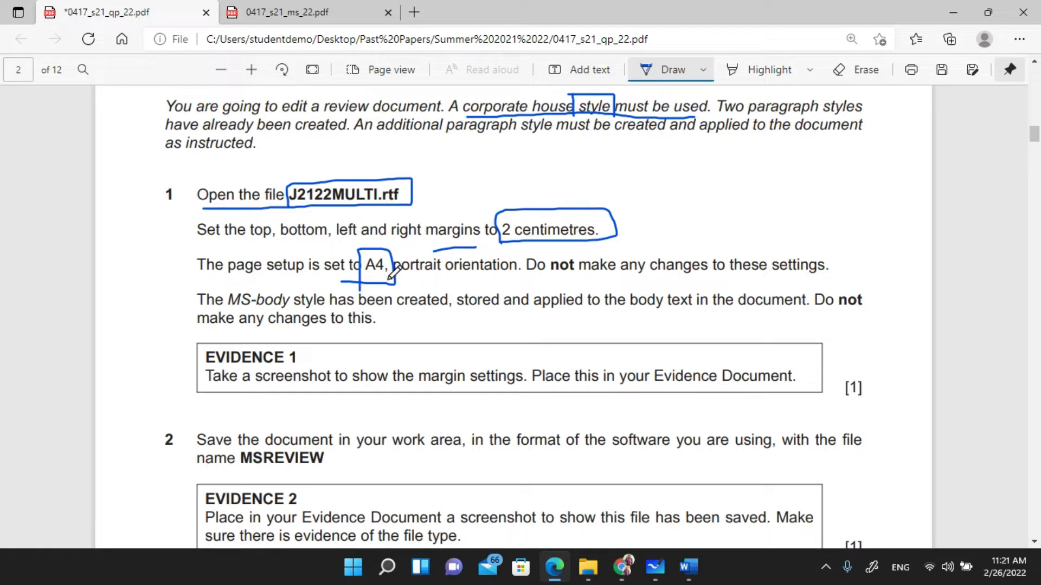
{"action": "mouse_move", "coordinate": [403, 280]}
{"action": "left_mouse_down"}
{"action": "mouse_move", "coordinate": [447, 278]}
{"action": "mouse_move", "coordinate": [447, 248]}
{"action": "mouse_move", "coordinate": [392, 248]}
{"action": "mouse_move", "coordinate": [391, 275]}
{"action": "left_mouse_up"}
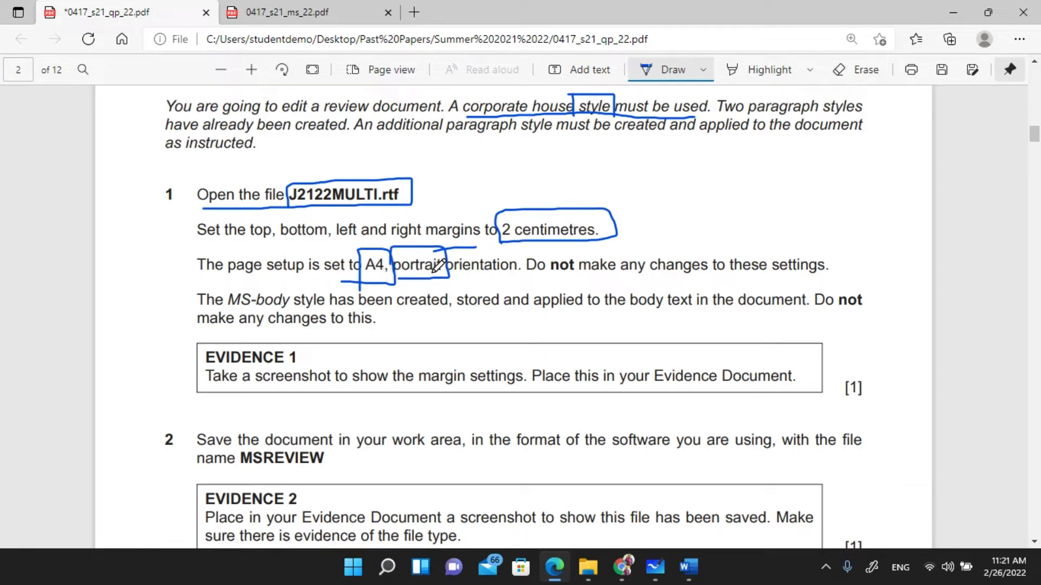
{"action": "left_click_drag", "start_coordinate": [537, 276], "coordinate": [838, 277]}
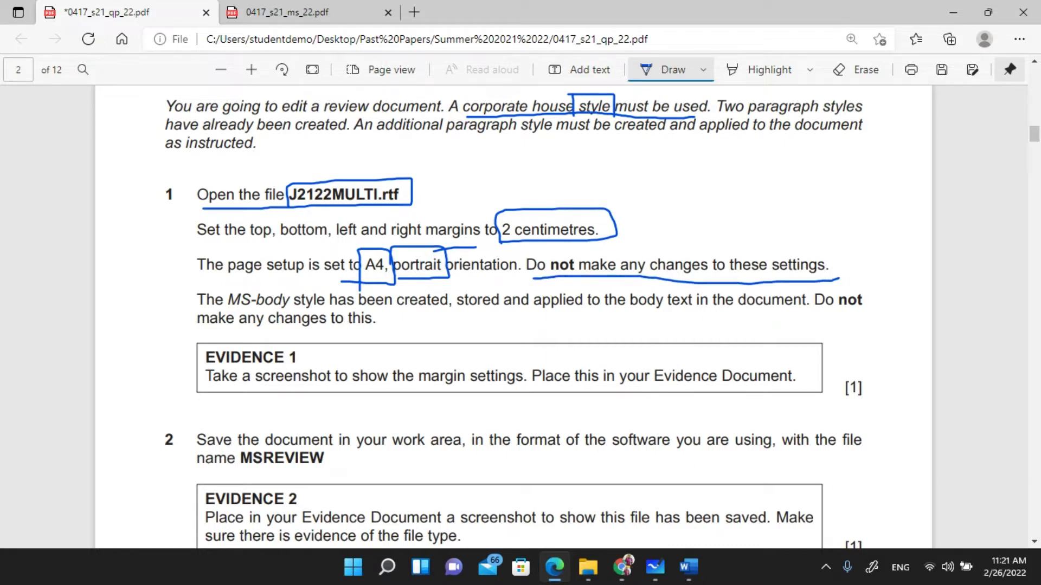
{"action": "mouse_move", "coordinate": [689, 569]}
{"action": "left_click", "coordinate": [751, 501]}
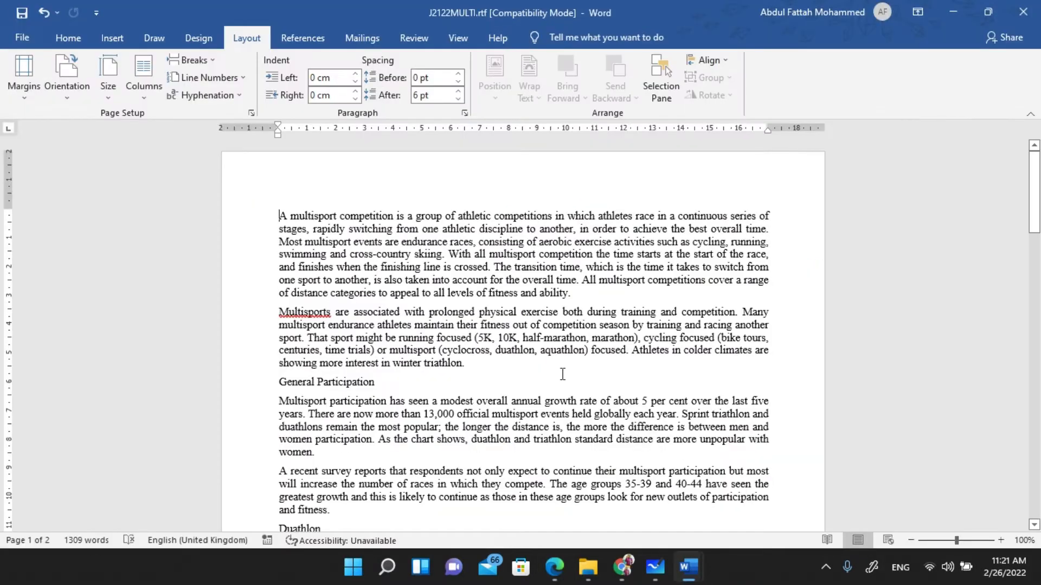
{"action": "left_click", "coordinate": [104, 93]}
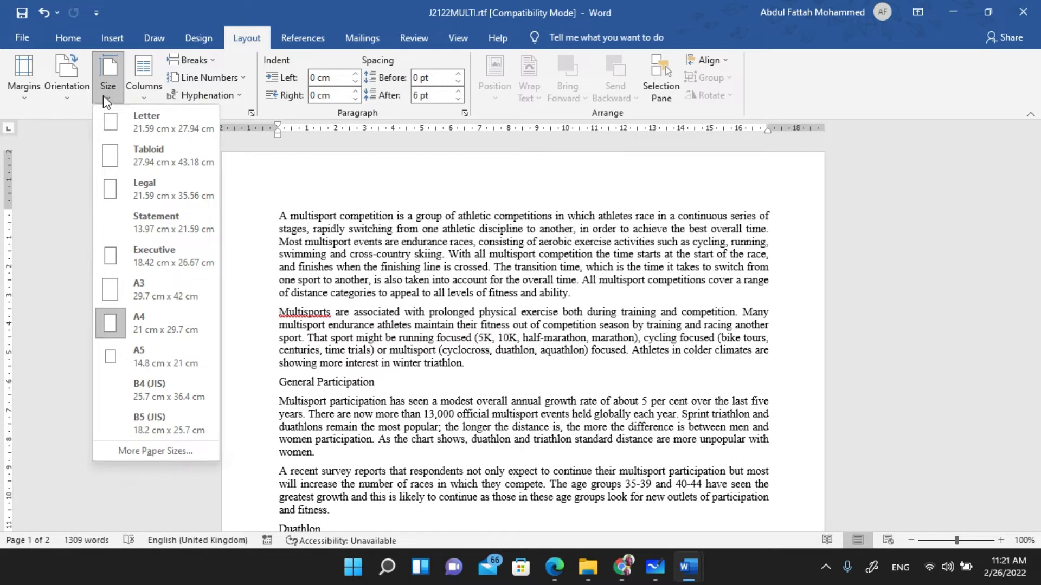
{"action": "left_click", "coordinate": [64, 93]}
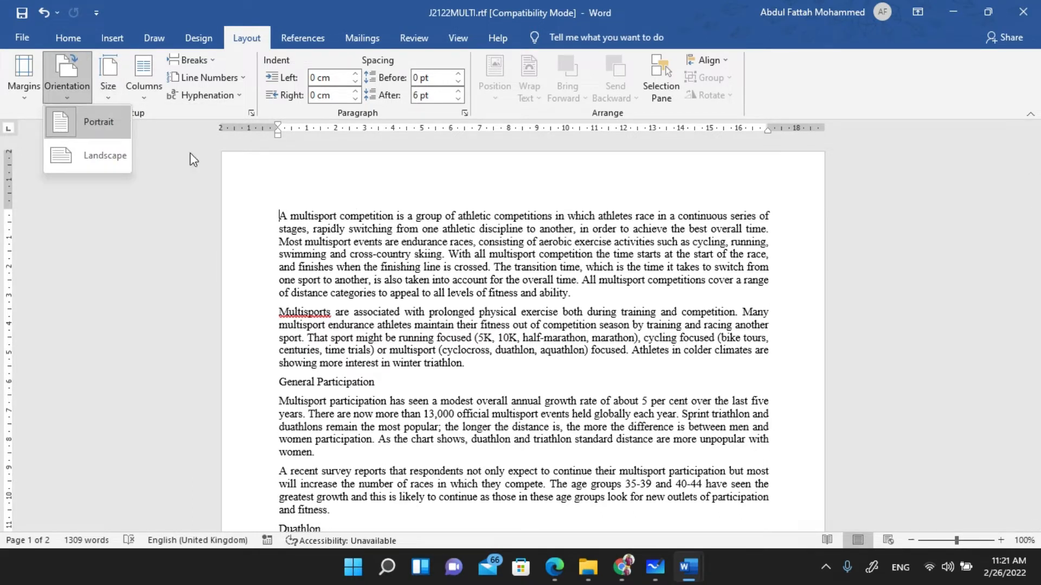
{"action": "left_click", "coordinate": [453, 326]}
{"action": "key", "text": "alt+Tab"}
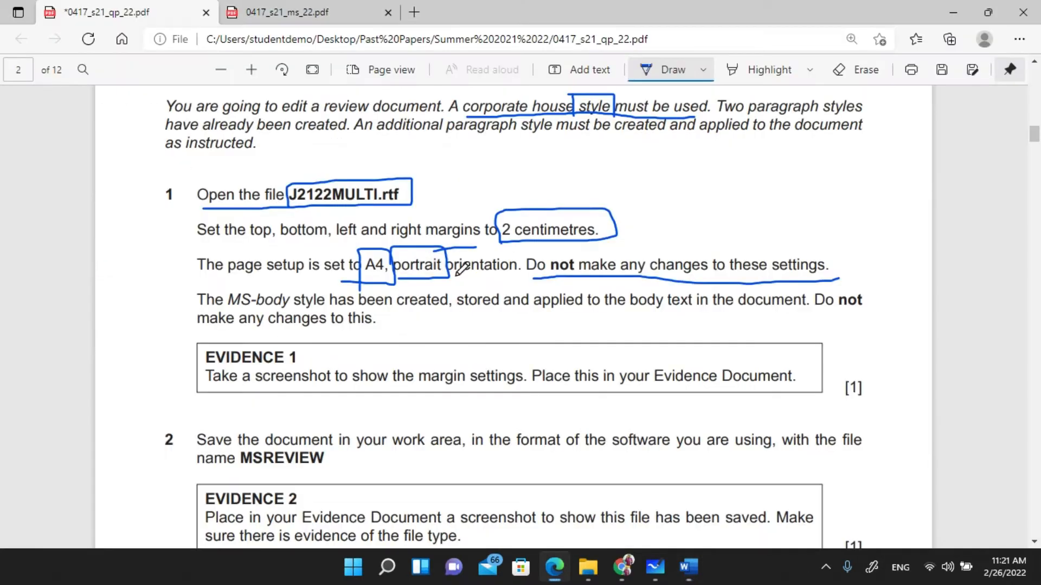
- Mark 'MS-body style' in ink on the paper, then bring J2122MULTI.rtf back in Word
{"action": "scroll", "coordinate": [365, 184], "scroll_direction": "down", "scroll_amount": 3}
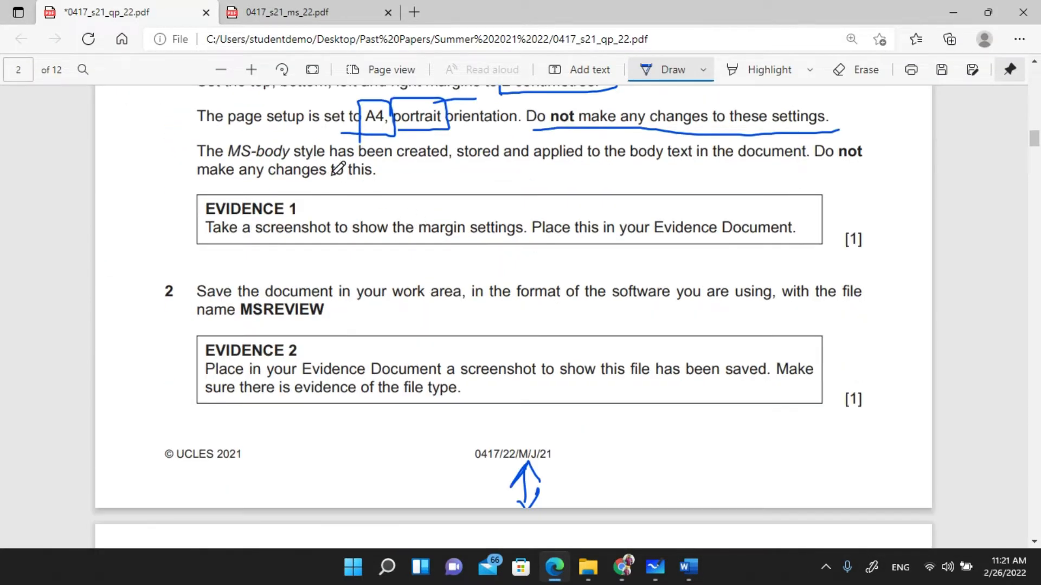
{"action": "scroll", "coordinate": [303, 179], "scroll_direction": "up", "scroll_amount": 2}
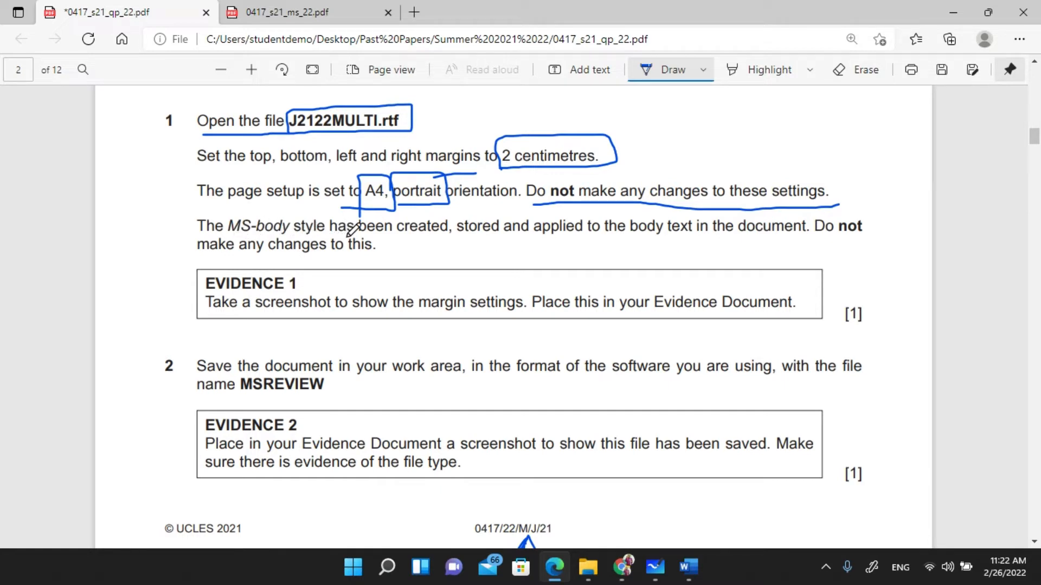
{"action": "mouse_move", "coordinate": [228, 234]}
{"action": "left_mouse_down"}
{"action": "mouse_move", "coordinate": [337, 235]}
{"action": "mouse_move", "coordinate": [328, 214]}
{"action": "mouse_move", "coordinate": [268, 208]}
{"action": "mouse_move", "coordinate": [228, 211]}
{"action": "mouse_move", "coordinate": [227, 233]}
{"action": "left_mouse_up"}
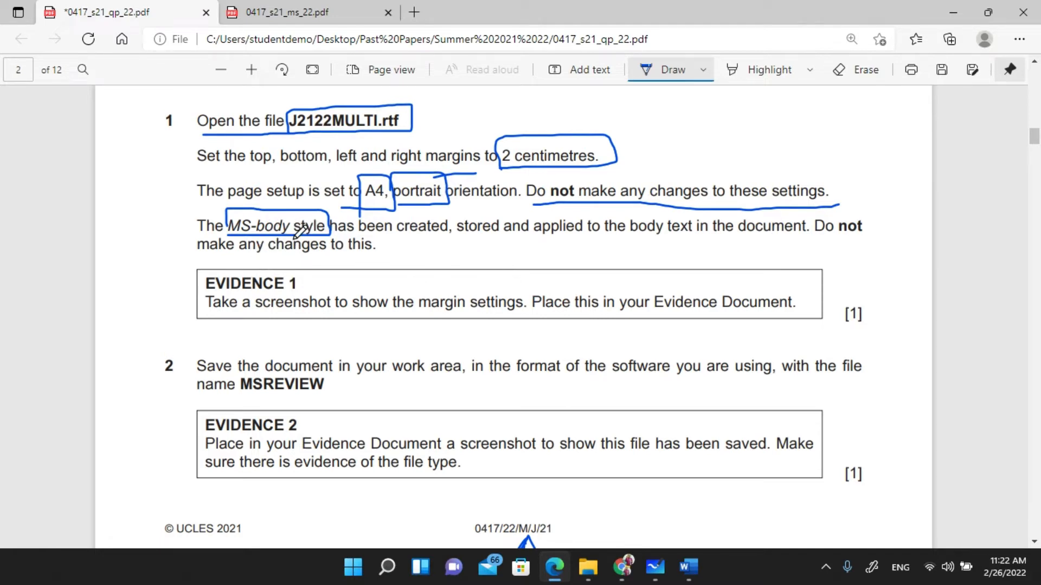
{"action": "mouse_move", "coordinate": [689, 567]}
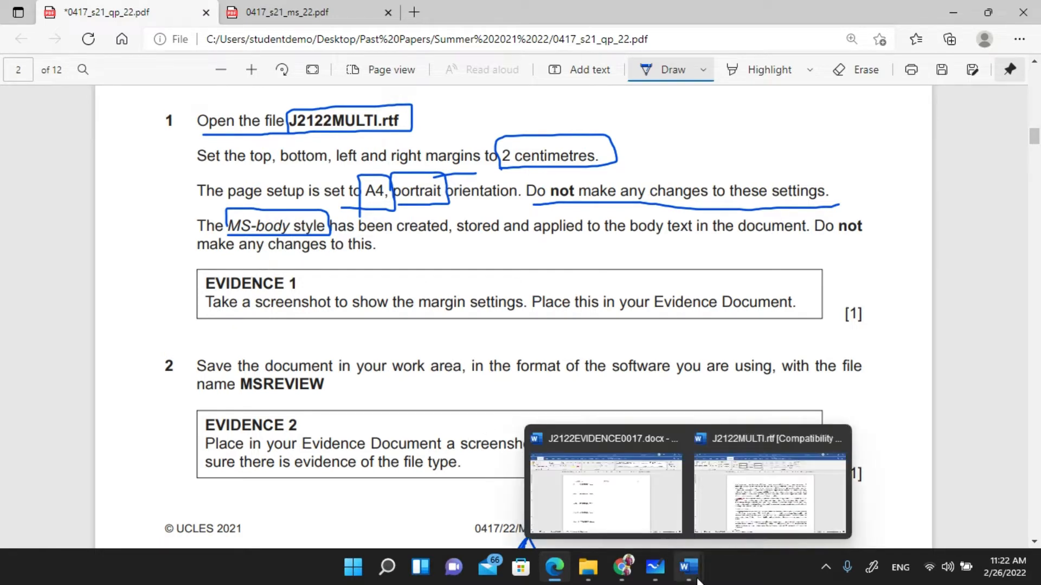
{"action": "left_click", "coordinate": [765, 501]}
- Read through the multisport article on the Home tab to the Aquathlon section, then return to Edge
{"action": "left_click", "coordinate": [69, 38]}
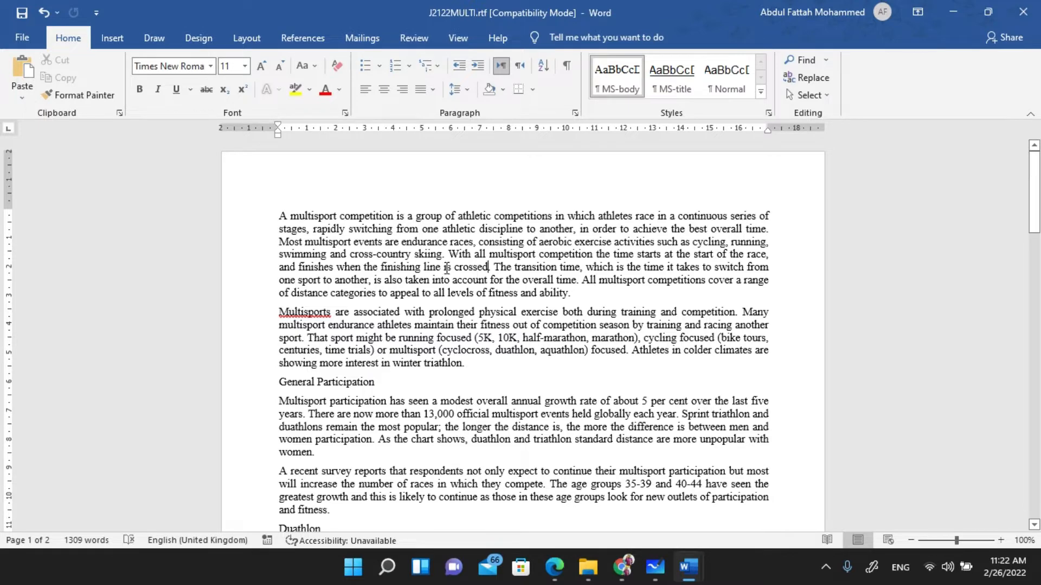
{"action": "scroll", "coordinate": [478, 402], "scroll_direction": "down", "scroll_amount": 5}
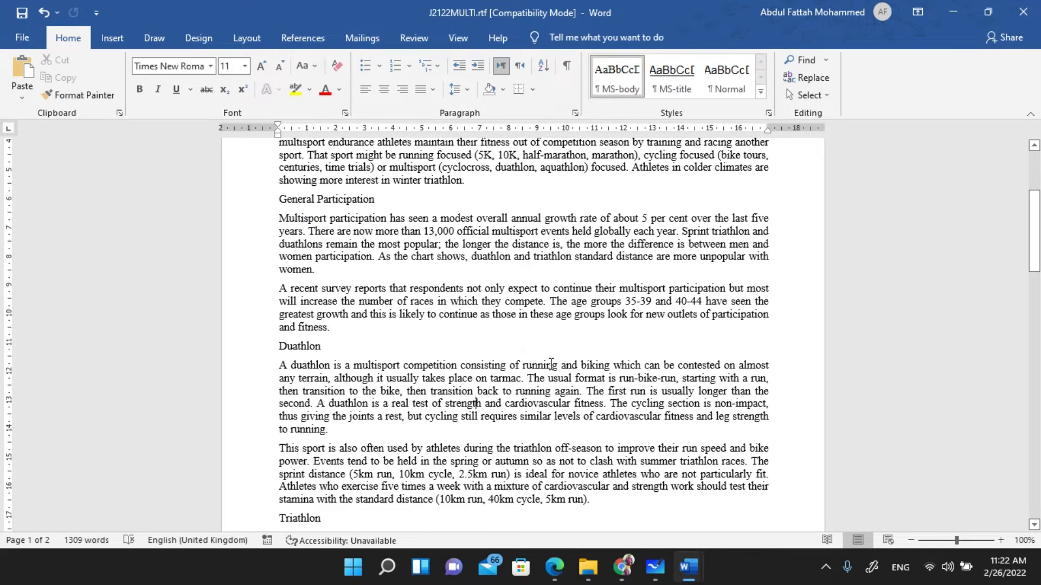
{"action": "scroll", "coordinate": [518, 359], "scroll_direction": "down", "scroll_amount": 3}
{"action": "scroll", "coordinate": [518, 359], "scroll_direction": "down", "scroll_amount": 1}
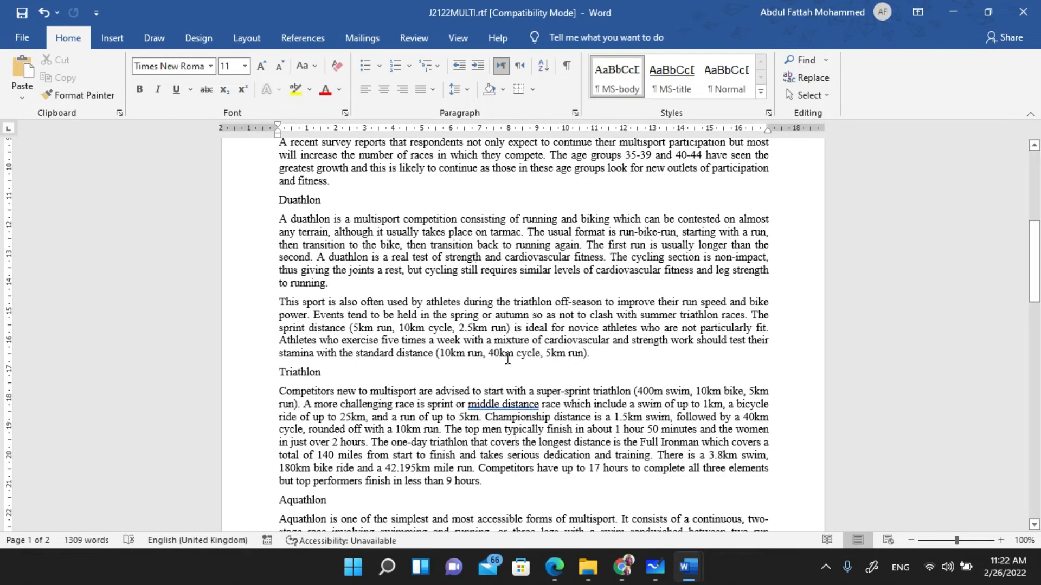
{"action": "scroll", "coordinate": [509, 395], "scroll_direction": "down", "scroll_amount": 9}
{"action": "scroll", "coordinate": [510, 375], "scroll_direction": "up", "scroll_amount": 3}
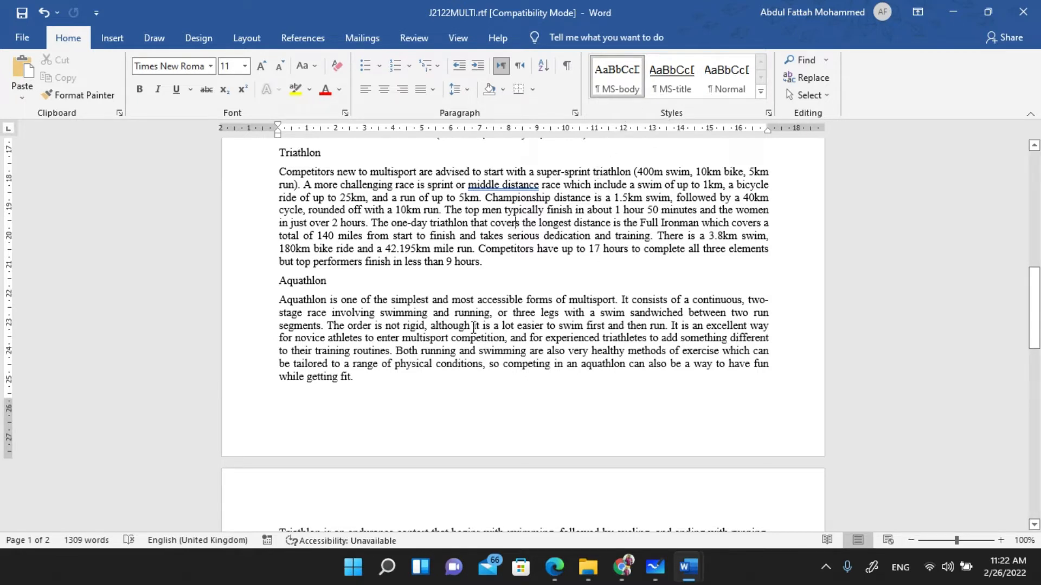
{"action": "left_click", "coordinate": [554, 567]}
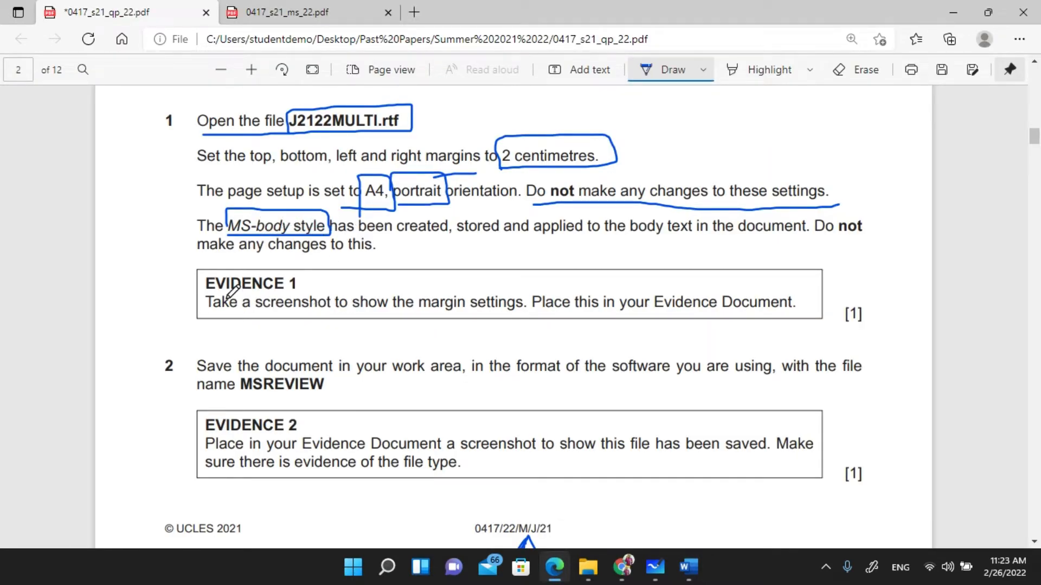
- Underline 'EVIDENCE 1' and circle 'margin' in ink, then bring J2122MULTI.rtf to the front
{"action": "mouse_move", "coordinate": [202, 292]}
{"action": "left_mouse_down"}
{"action": "mouse_move", "coordinate": [286, 293]}
{"action": "mouse_move", "coordinate": [306, 320]}
{"action": "mouse_move", "coordinate": [321, 319]}
{"action": "left_mouse_up"}
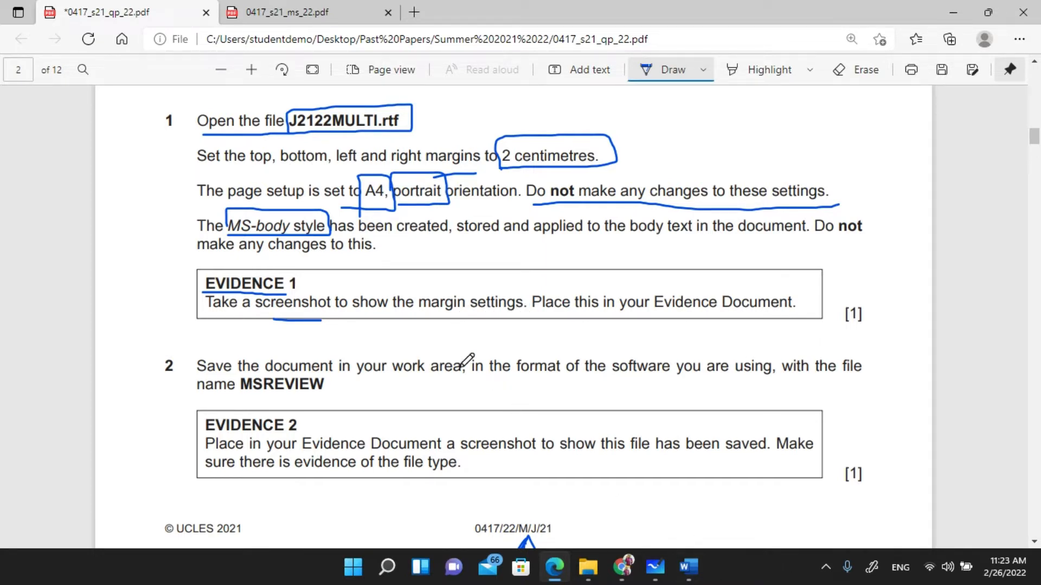
{"action": "mouse_move", "coordinate": [423, 321]}
{"action": "left_mouse_down"}
{"action": "mouse_move", "coordinate": [417, 303]}
{"action": "mouse_move", "coordinate": [454, 287]}
{"action": "mouse_move", "coordinate": [473, 315]}
{"action": "mouse_move", "coordinate": [428, 325]}
{"action": "left_mouse_up"}
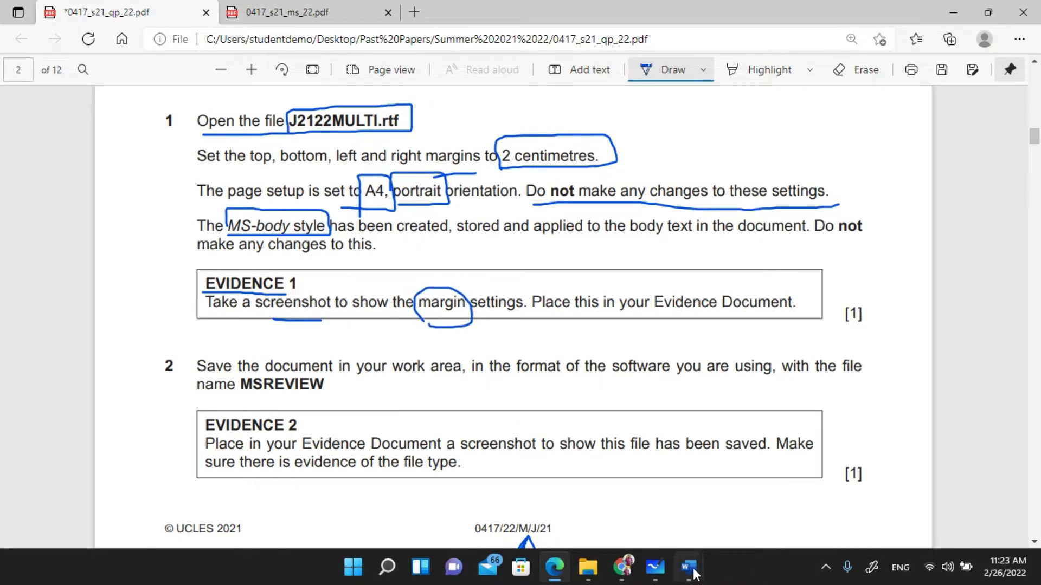
{"action": "mouse_move", "coordinate": [701, 573]}
{"action": "left_click", "coordinate": [748, 510]}
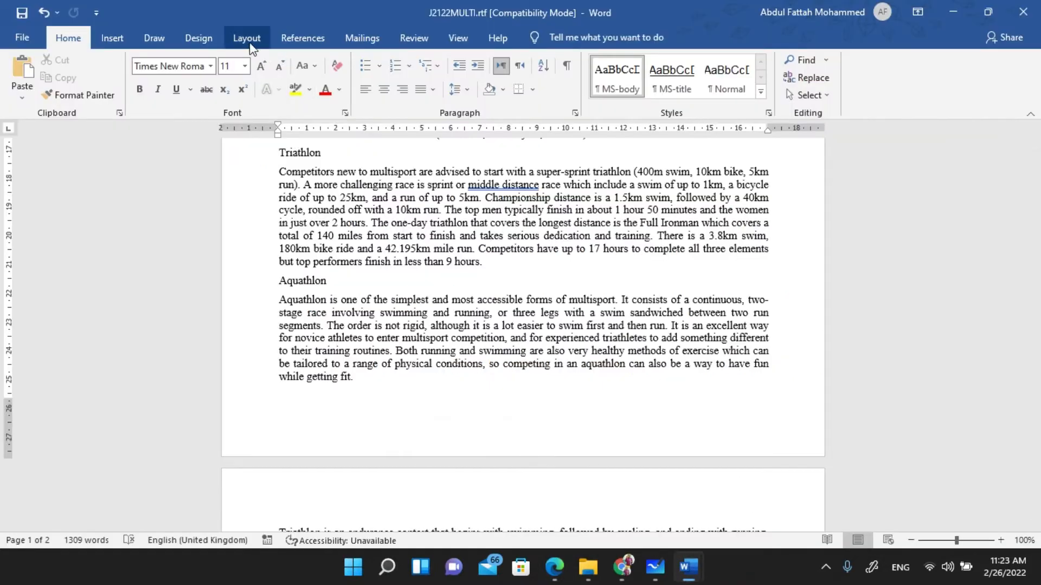
- Reopen Custom Margins showing 2 cm on all sides and snip a screenshot of the dialog
{"action": "left_click", "coordinate": [247, 38]}
{"action": "left_click", "coordinate": [22, 92]}
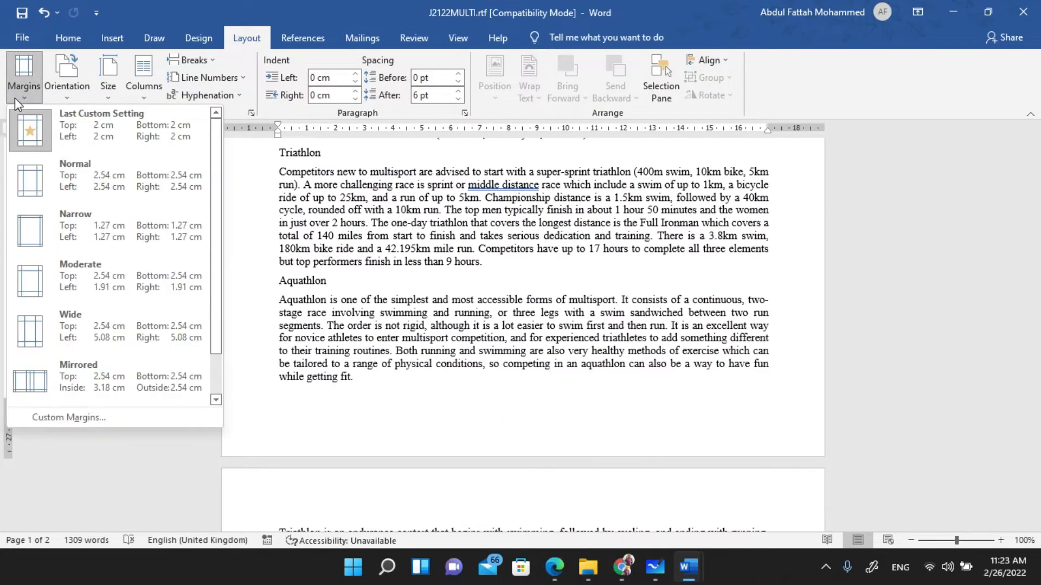
{"action": "left_click", "coordinate": [69, 418]}
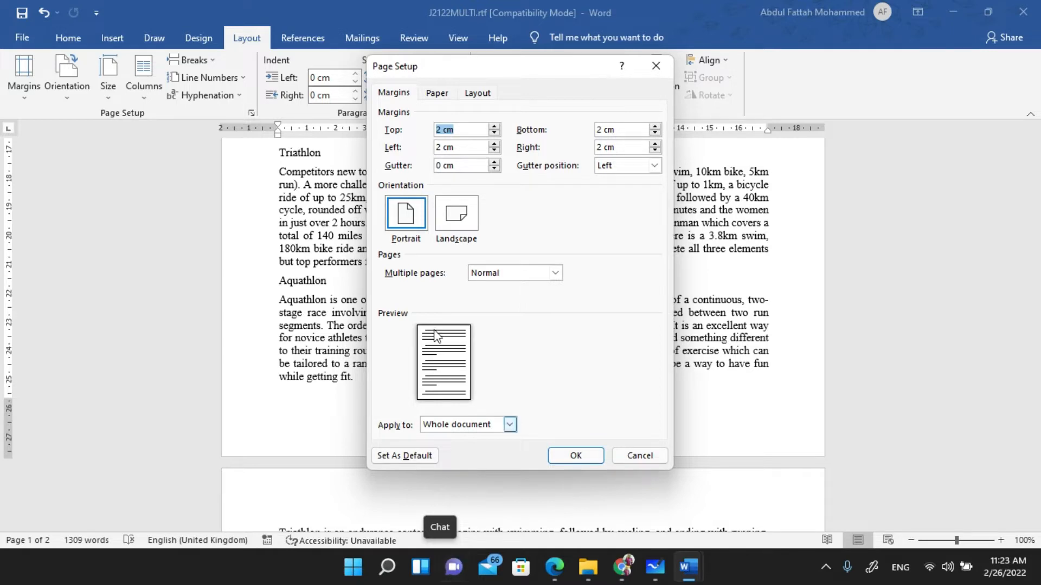
{"action": "key", "text": "super+shift+s"}
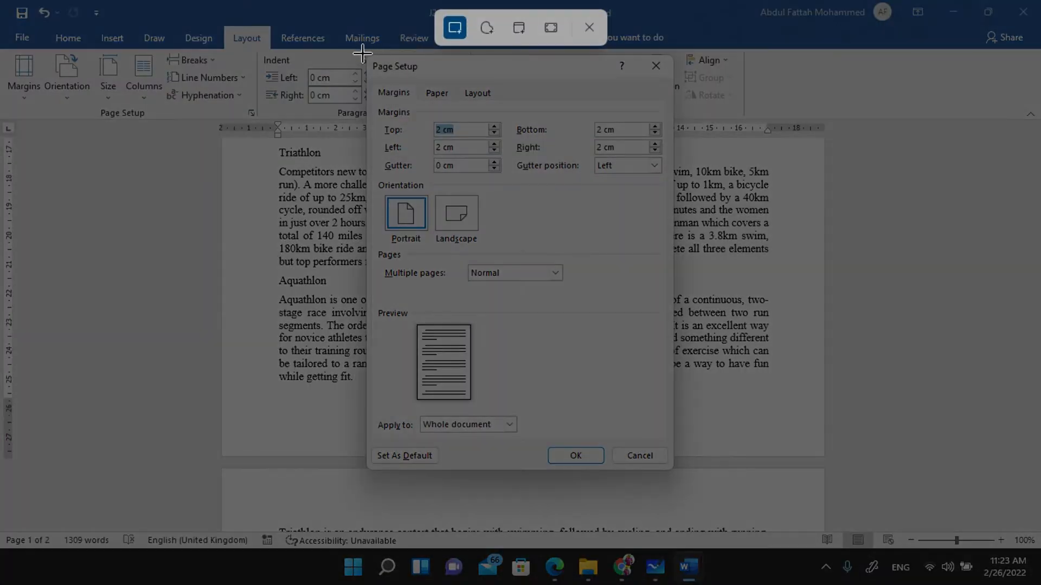
{"action": "mouse_move", "coordinate": [365, 52]}
{"action": "left_mouse_down"}
{"action": "mouse_move", "coordinate": [438, 188]}
{"action": "mouse_move", "coordinate": [671, 439]}
{"action": "mouse_move", "coordinate": [675, 469]}
{"action": "left_mouse_up"}
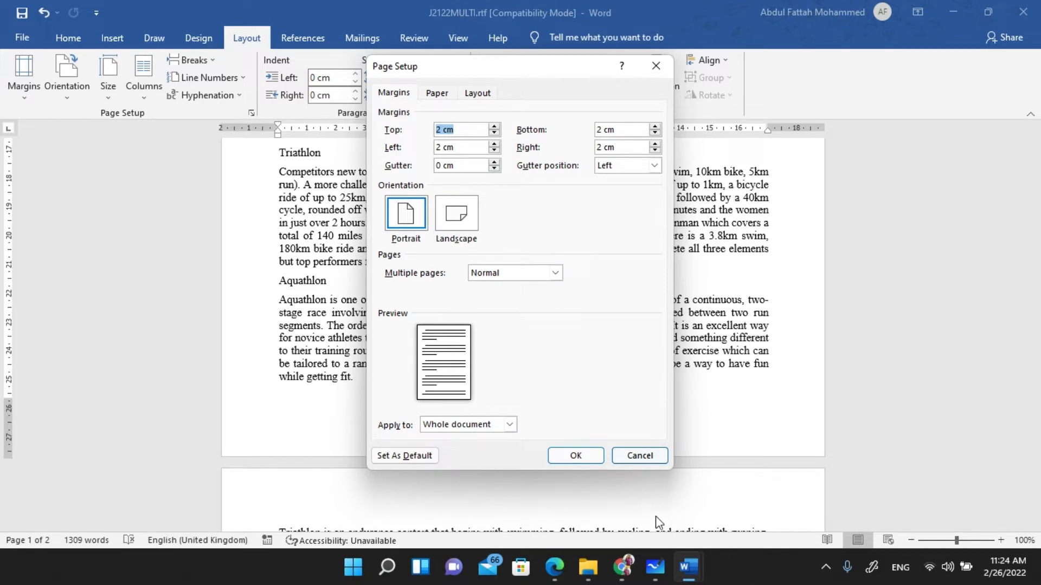
- Close Page Setup without changes and switch to J2122EVIDENCE0017.docx
{"action": "mouse_move", "coordinate": [687, 573]}
{"action": "left_click", "coordinate": [578, 448]}
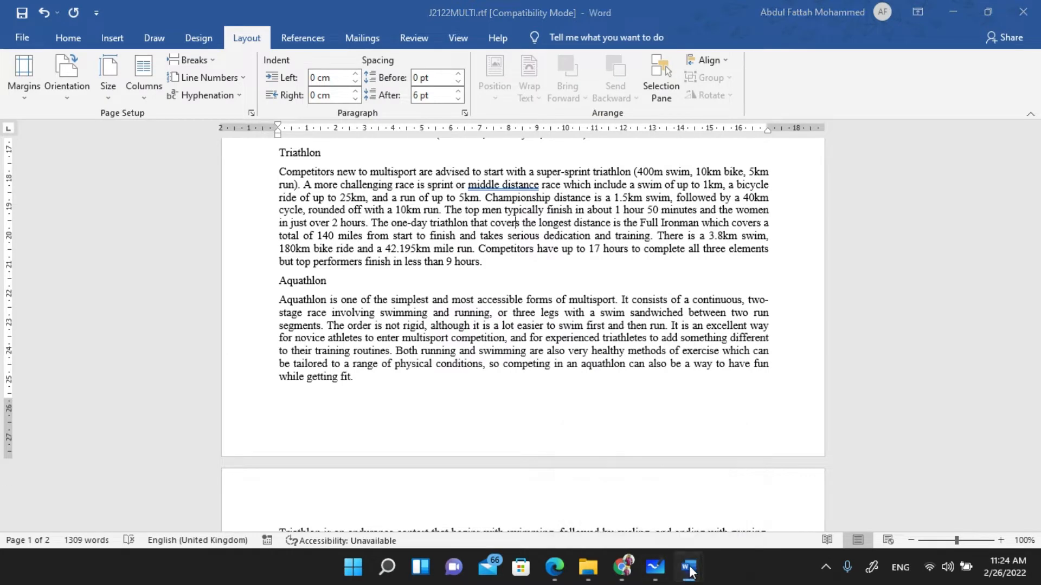
{"action": "mouse_move", "coordinate": [690, 572]}
{"action": "left_click", "coordinate": [596, 499]}
- Paste the margin-settings screenshot on the blank line under Step 1 – EVIDENCE 1, then return to Edge
{"action": "left_click", "coordinate": [314, 250]}
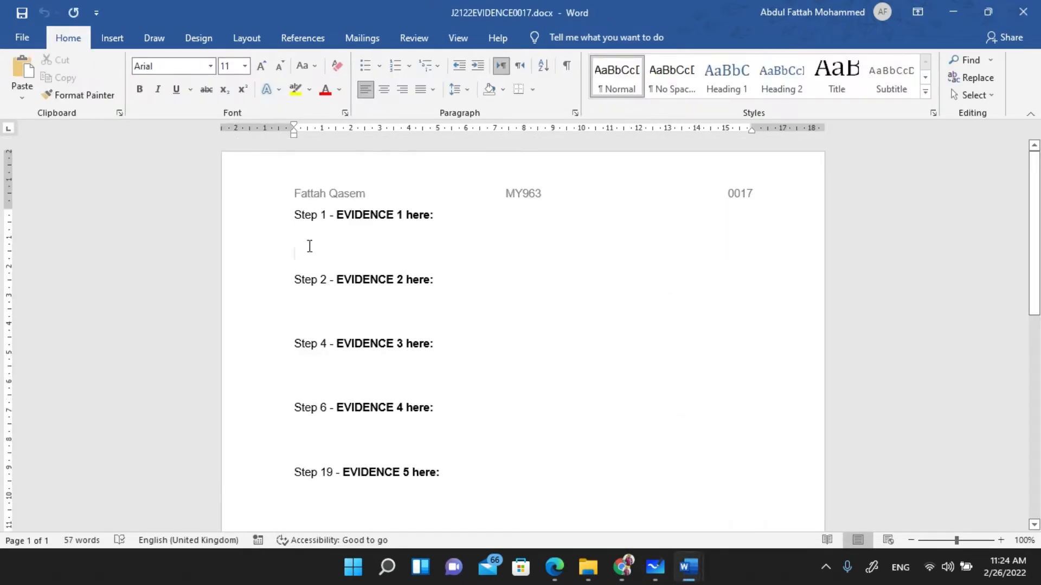
{"action": "key", "text": "ctrl+v"}
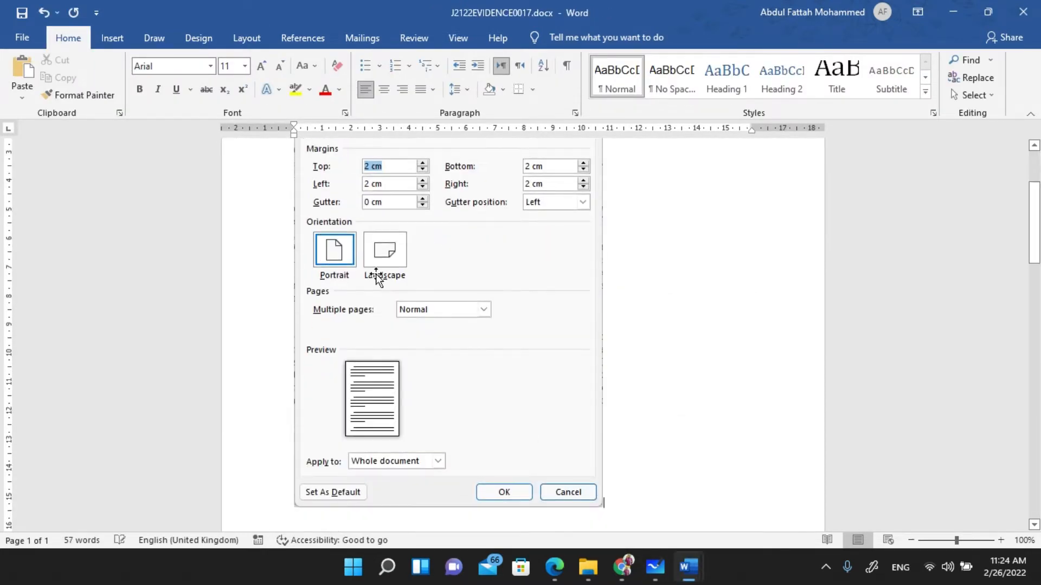
{"action": "scroll", "coordinate": [416, 364], "scroll_direction": "down", "scroll_amount": 3, "text": "ctrl"}
{"action": "scroll", "coordinate": [415, 365], "scroll_direction": "down", "scroll_amount": 3, "text": "ctrl"}
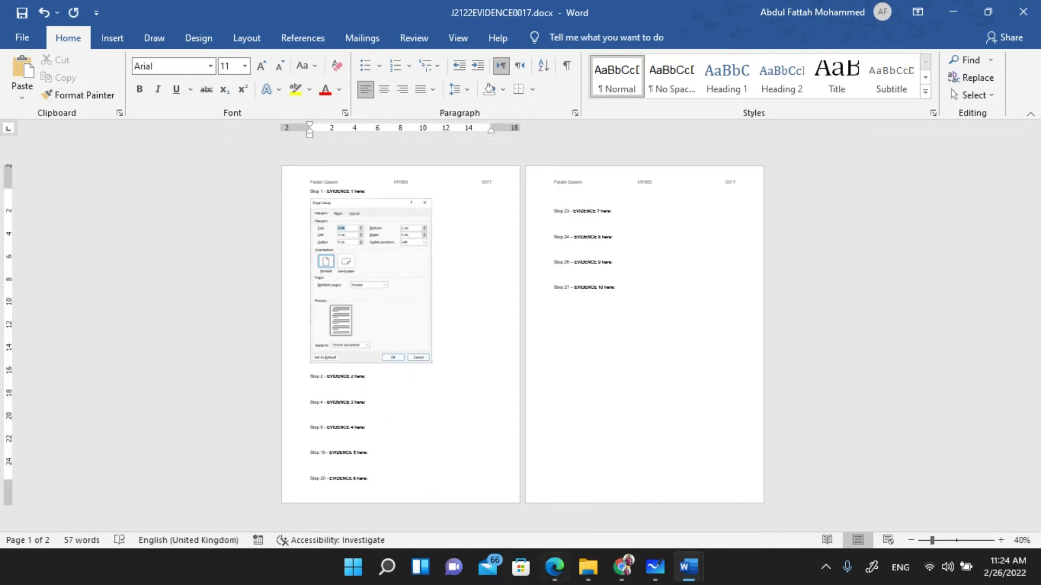
{"action": "left_click", "coordinate": [554, 567]}
{"action": "scroll", "coordinate": [380, 301], "scroll_direction": "down", "scroll_amount": 4}
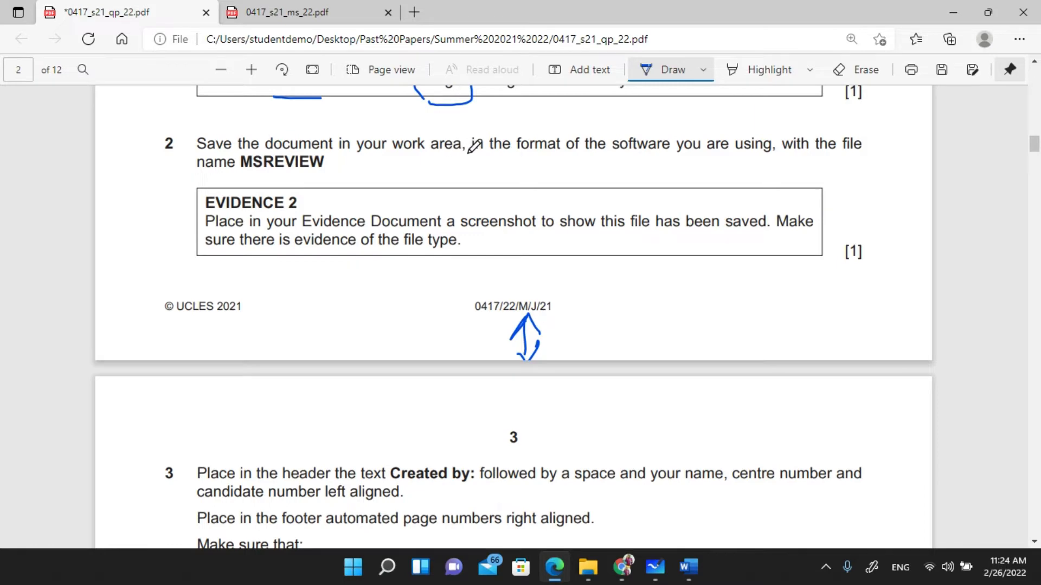
- Annotate question 2 in ink with 'docx' and 'rtf' notes, then select the file name MSREVIEW
{"action": "left_click_drag", "start_coordinate": [621, 157], "coordinate": [769, 157]}
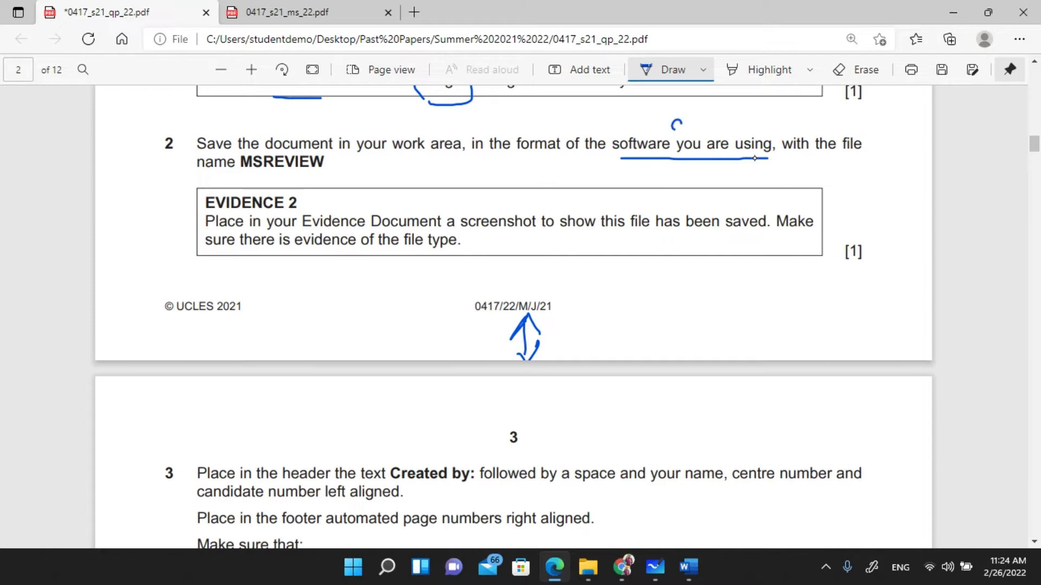
{"action": "left_click_drag", "start_coordinate": [681, 122], "coordinate": [689, 130]}
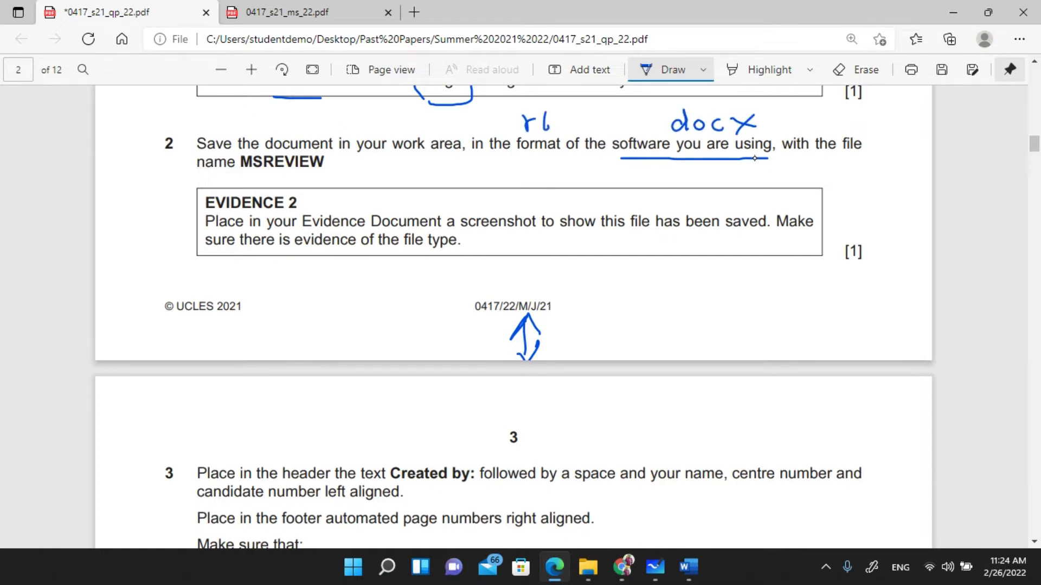
{"action": "left_click_drag", "start_coordinate": [538, 118], "coordinate": [551, 117]}
{"action": "mouse_move", "coordinate": [567, 106]}
{"action": "left_mouse_down"}
{"action": "mouse_move", "coordinate": [560, 131]}
{"action": "mouse_move", "coordinate": [655, 132]}
{"action": "left_mouse_up"}
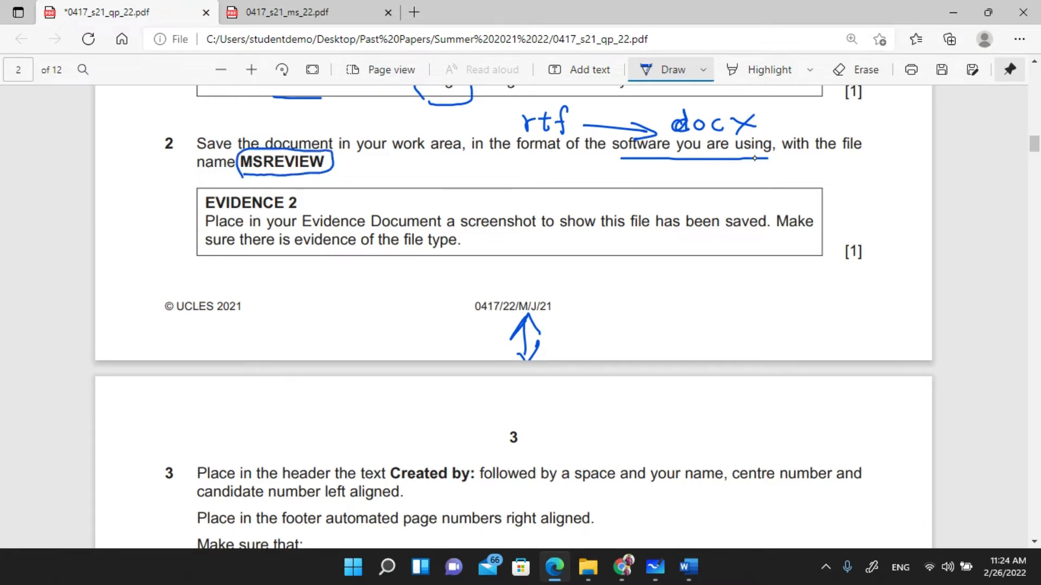
{"action": "left_click", "coordinate": [672, 69]}
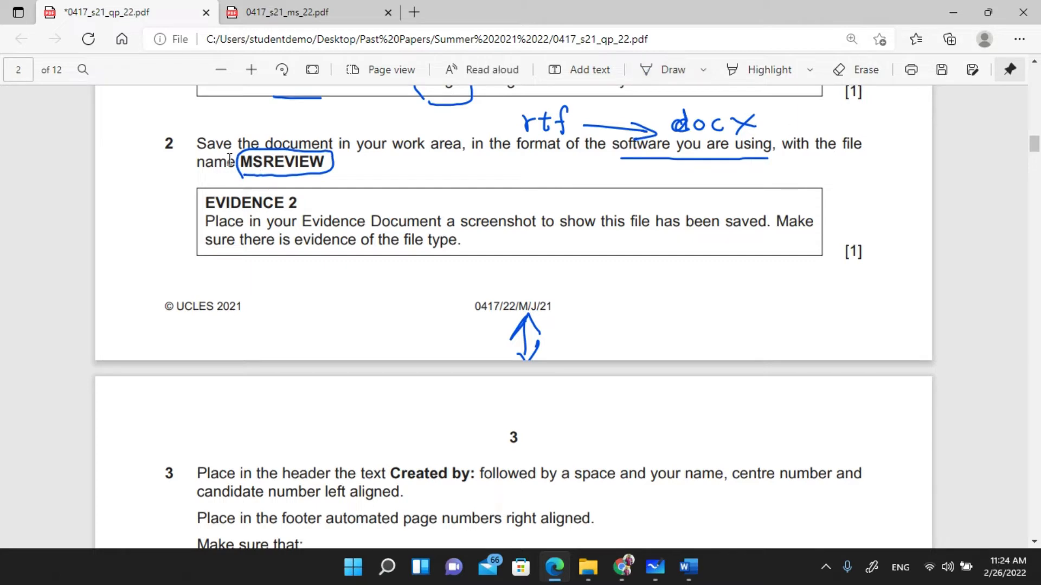
{"action": "left_click_drag", "start_coordinate": [241, 162], "coordinate": [331, 166]}
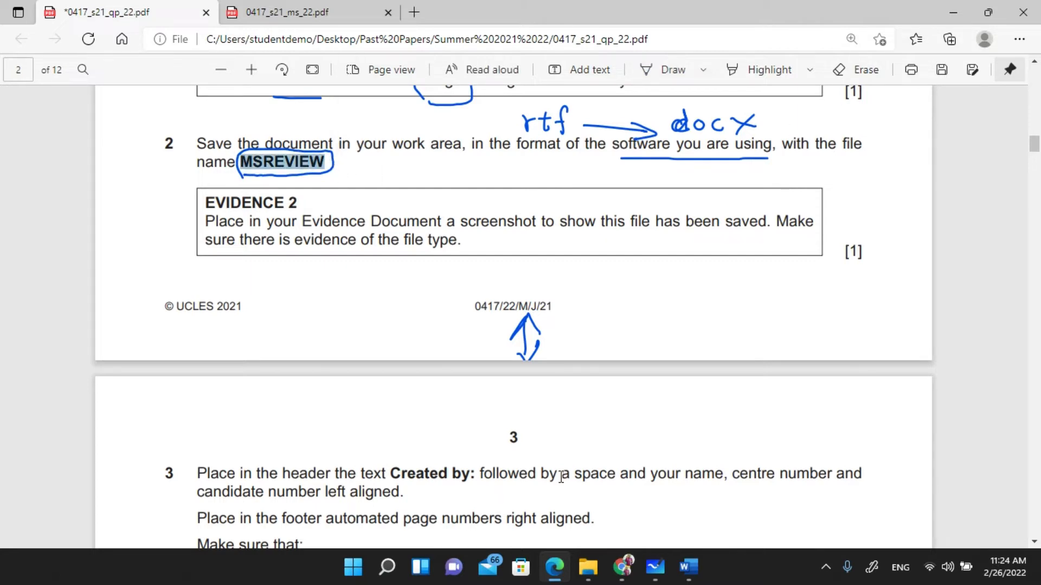
- Start Save As for J2122MULTI.rtf and browse through Past Papers to the Girls 0417_s21_sf_22 folder
{"action": "mouse_move", "coordinate": [688, 567]}
{"action": "left_click", "coordinate": [741, 513]}
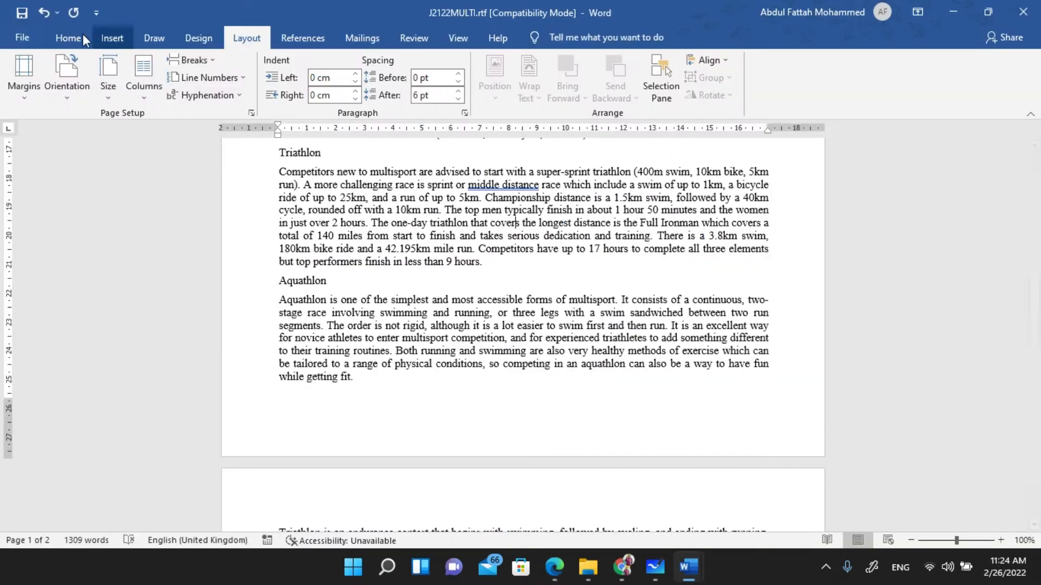
{"action": "left_click", "coordinate": [22, 37]}
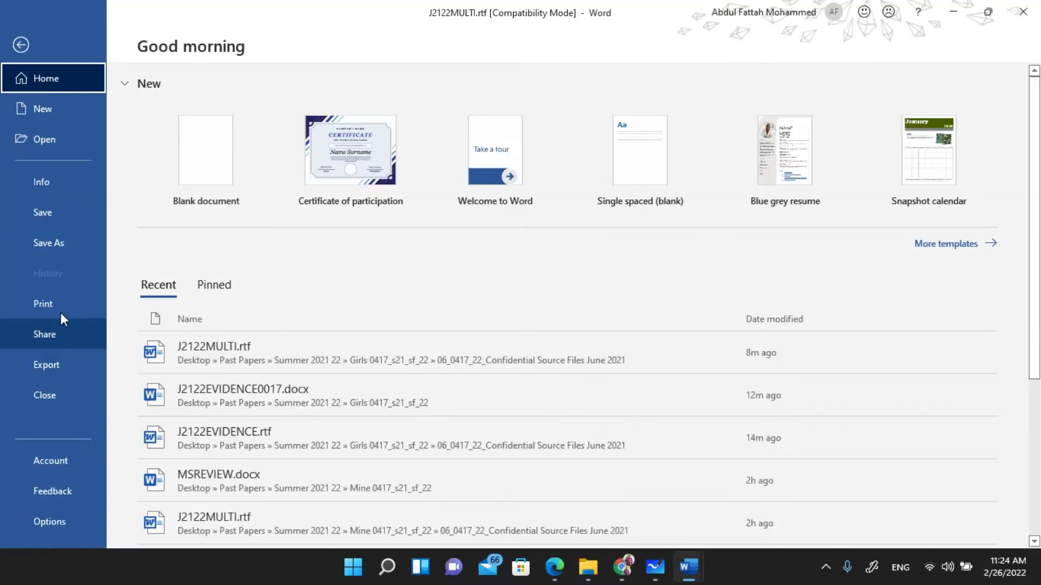
{"action": "left_click", "coordinate": [63, 239]}
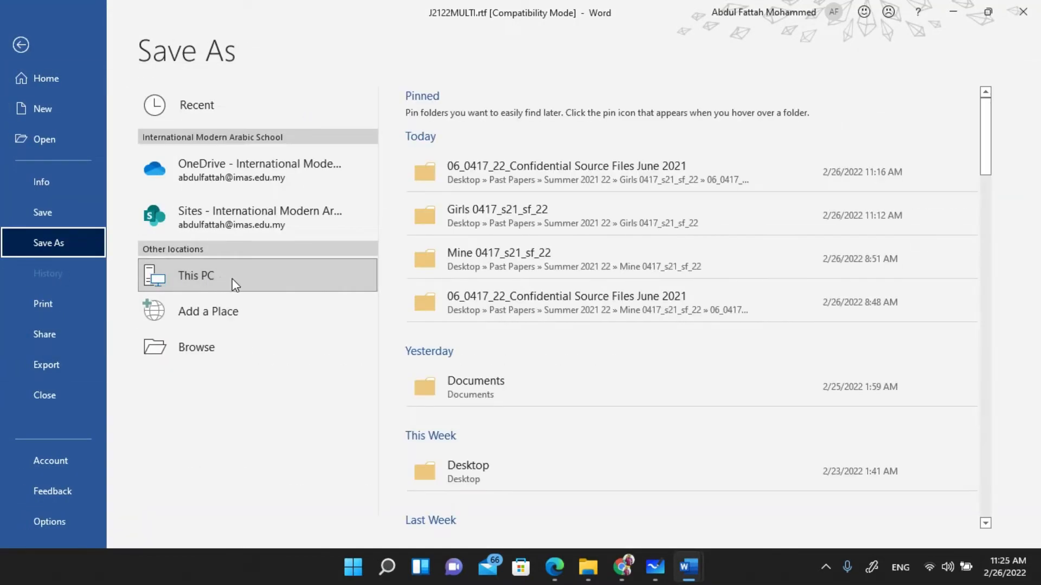
{"action": "left_click", "coordinate": [469, 470]}
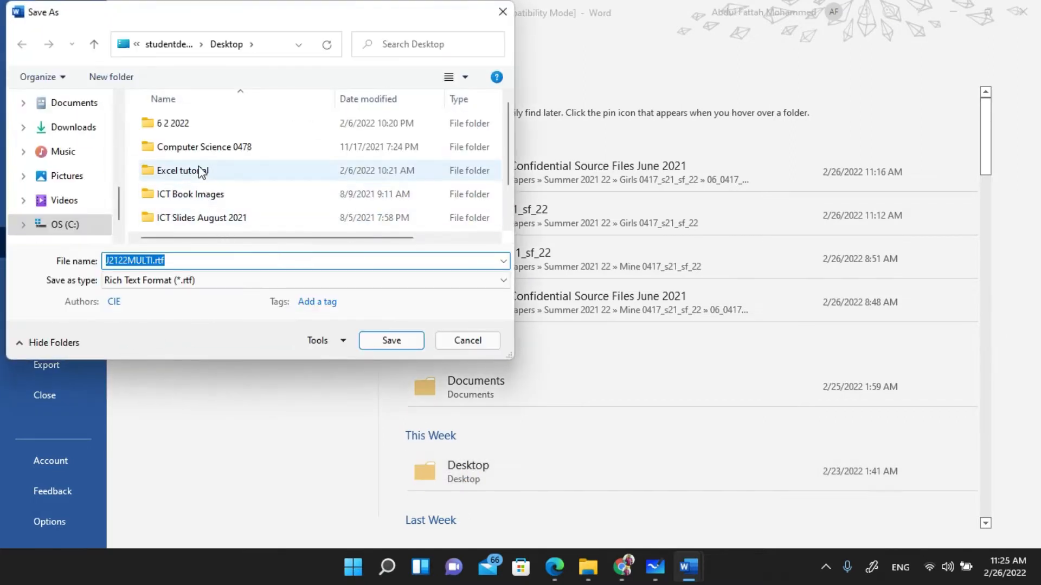
{"action": "scroll", "coordinate": [195, 174], "scroll_direction": "down", "scroll_amount": 1}
{"action": "double_click", "coordinate": [189, 200]}
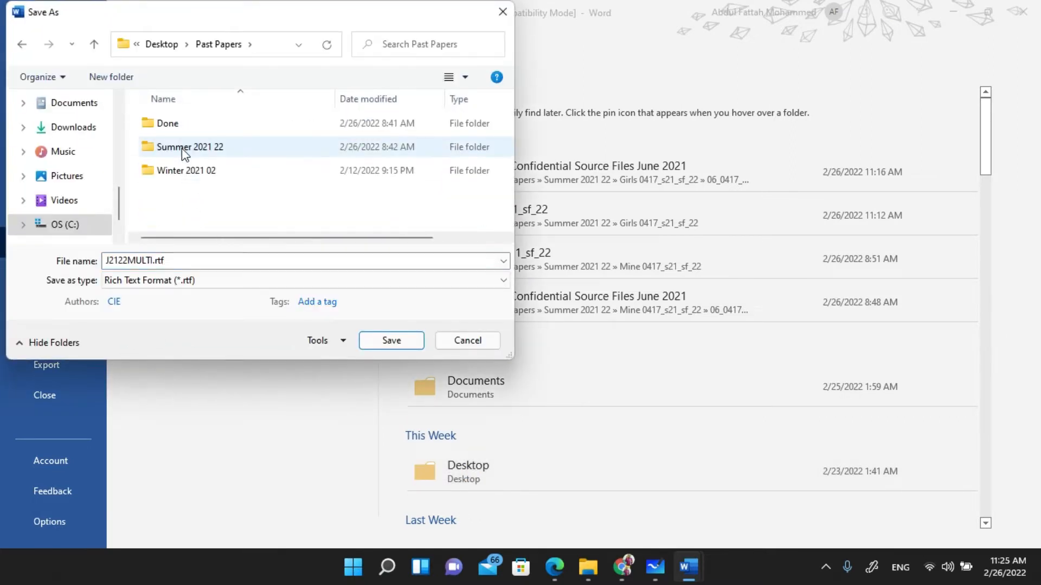
{"action": "double_click", "coordinate": [184, 147]}
{"action": "double_click", "coordinate": [180, 146]}
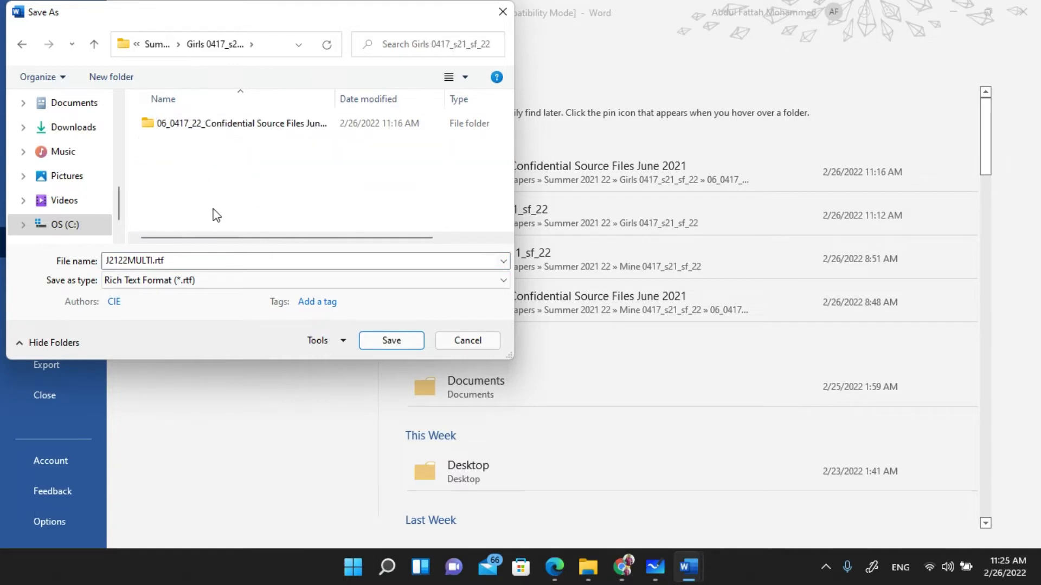
- Save it as MSREVIEW in Word Document (.docx) format, accepting the format upgrade
{"action": "double_click", "coordinate": [176, 264]}
{"action": "type", "text": "MSREVIEW"}
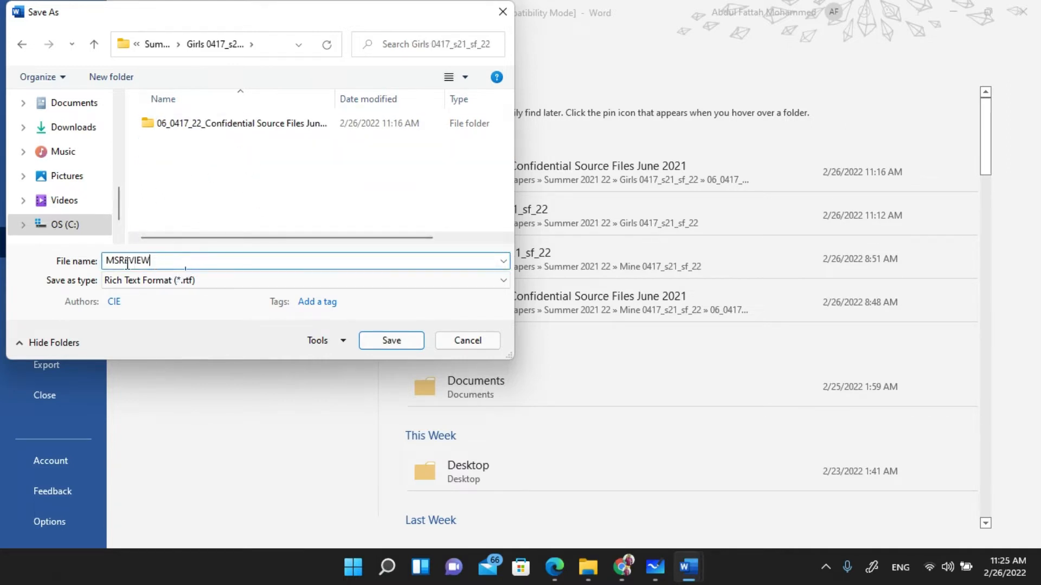
{"action": "left_click", "coordinate": [206, 282]}
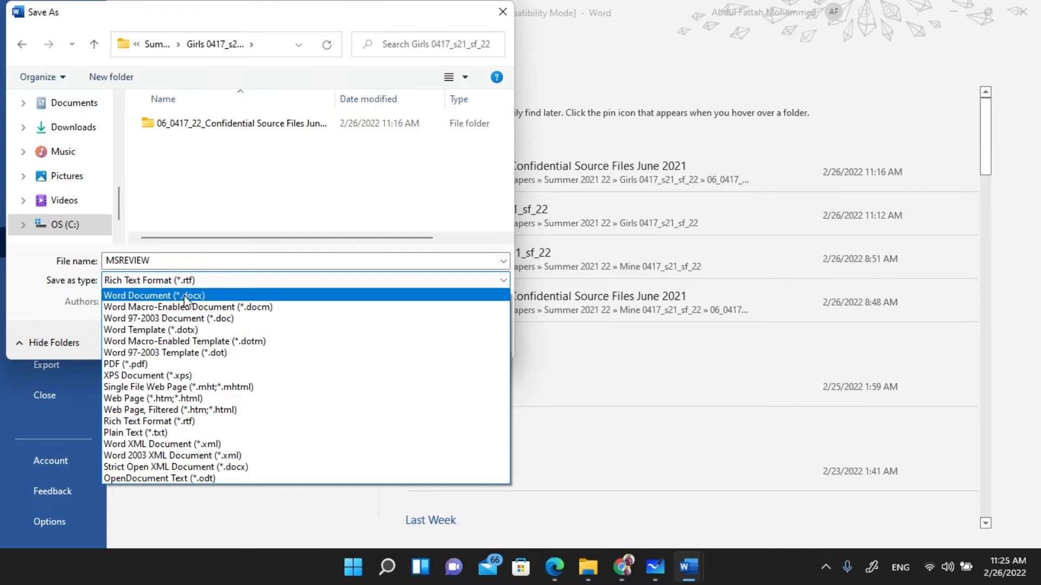
{"action": "left_click", "coordinate": [204, 297]}
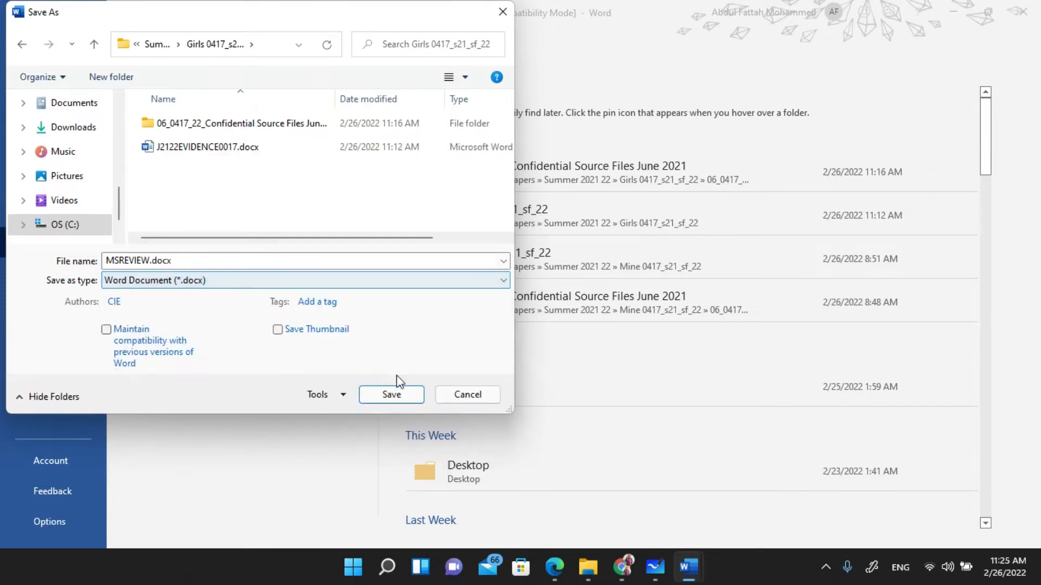
{"action": "left_click", "coordinate": [391, 398]}
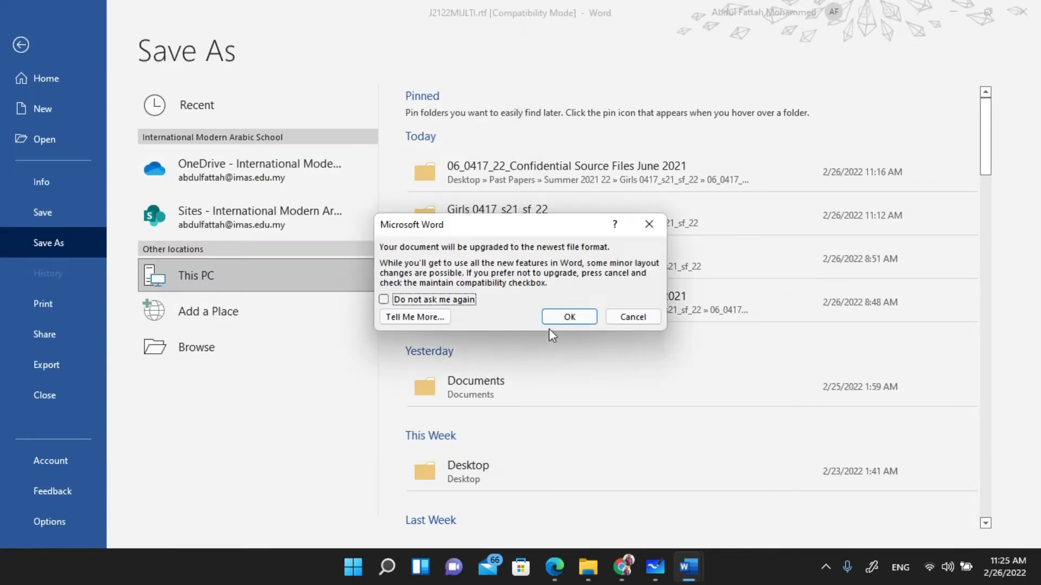
{"action": "left_click", "coordinate": [567, 319]}
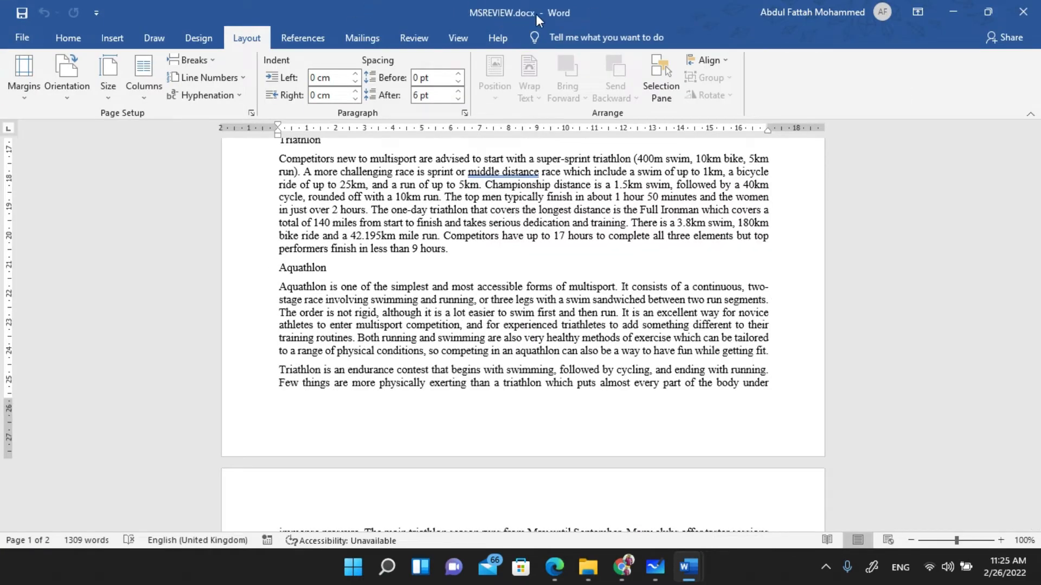
- With the Draw pen, underline 'screenshot' and 'file has been saved' in Evidence 2
{"action": "left_click", "coordinate": [554, 568]}
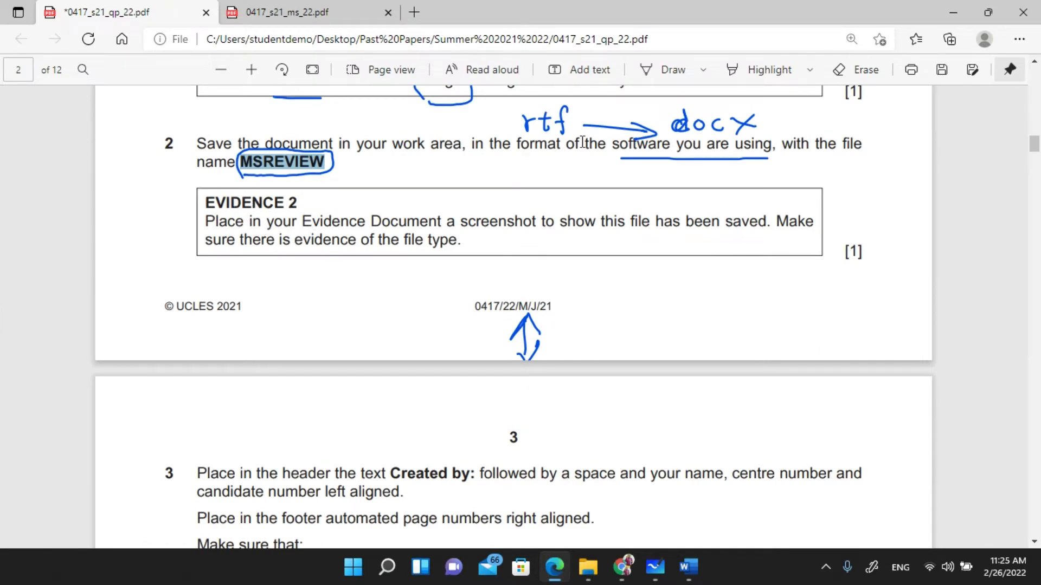
{"action": "left_click", "coordinate": [668, 70]}
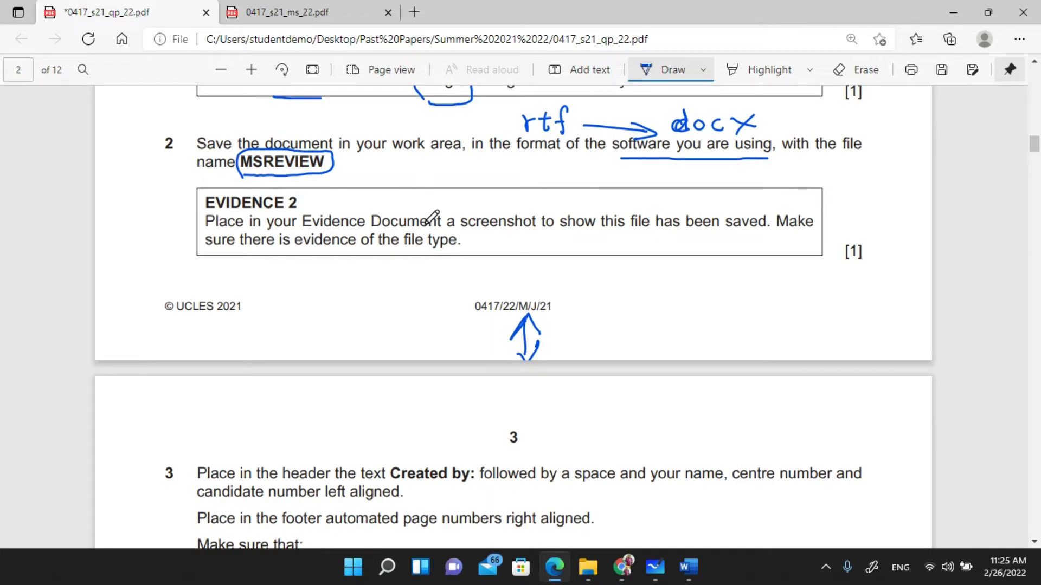
{"action": "left_click_drag", "start_coordinate": [473, 236], "coordinate": [528, 238]}
{"action": "left_click_drag", "start_coordinate": [621, 234], "coordinate": [767, 235]}
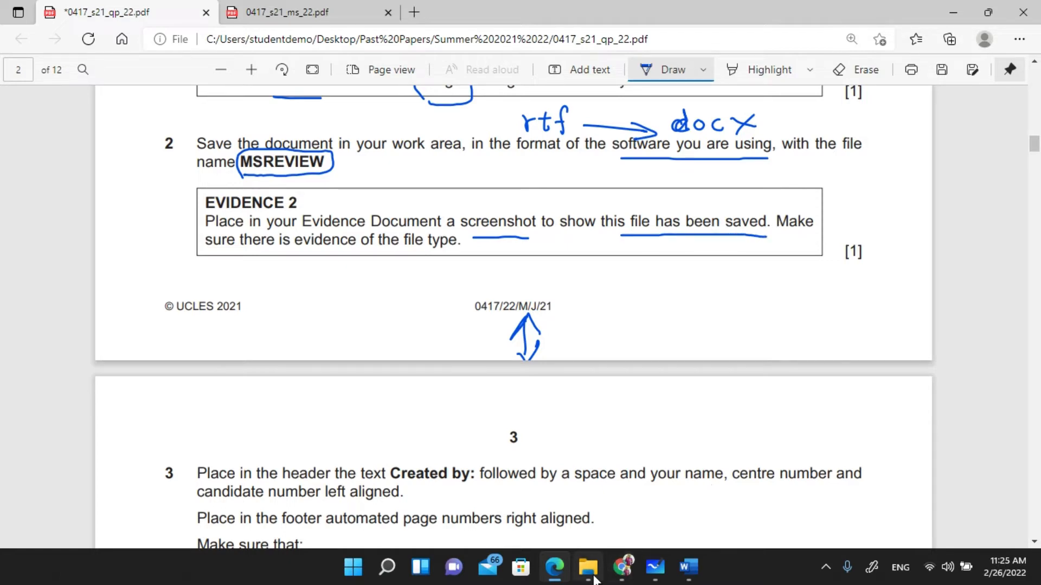
- In File Explorer, open the Girls 0417_s21_sf_22 folder and select MSREVIEW.docx
{"action": "mouse_move", "coordinate": [593, 574]}
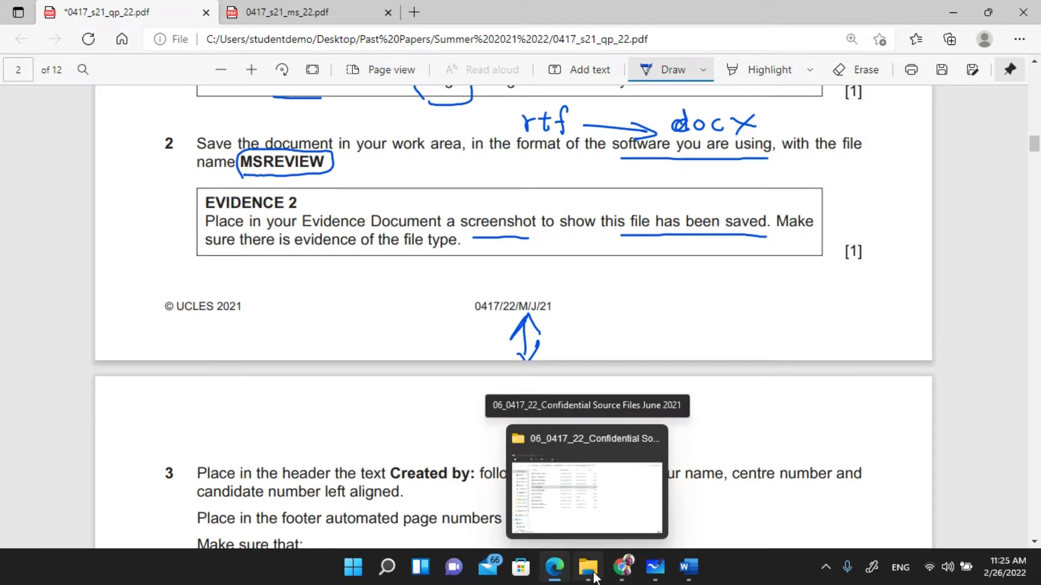
{"action": "left_click", "coordinate": [595, 576]}
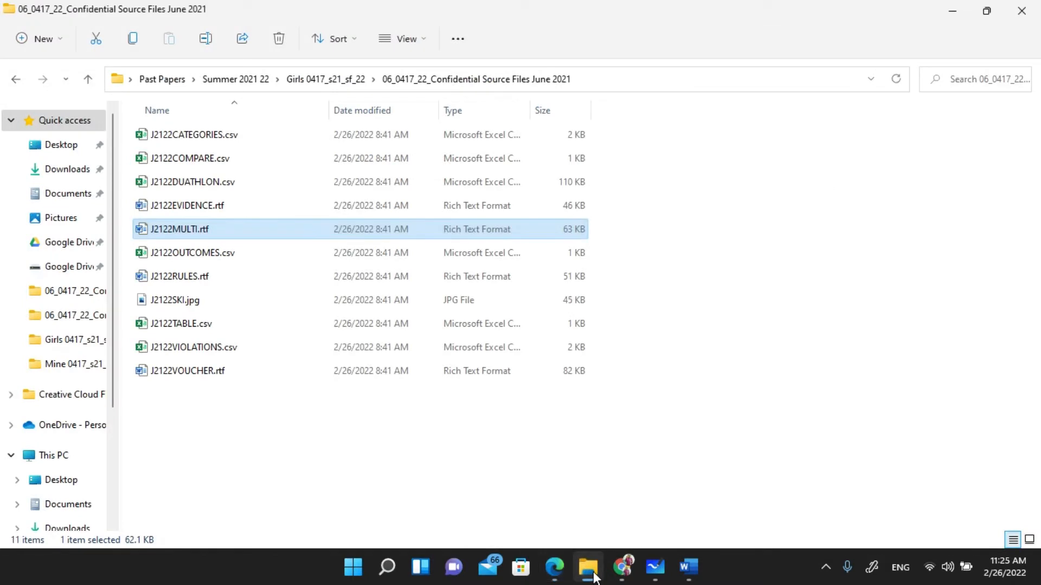
{"action": "left_click", "coordinate": [227, 80]}
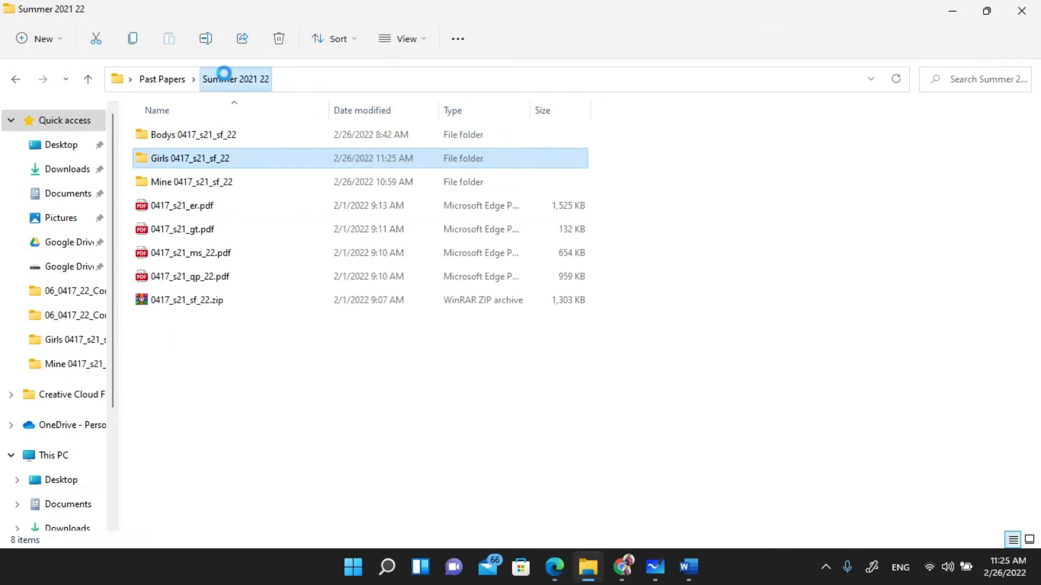
{"action": "double_click", "coordinate": [206, 158]}
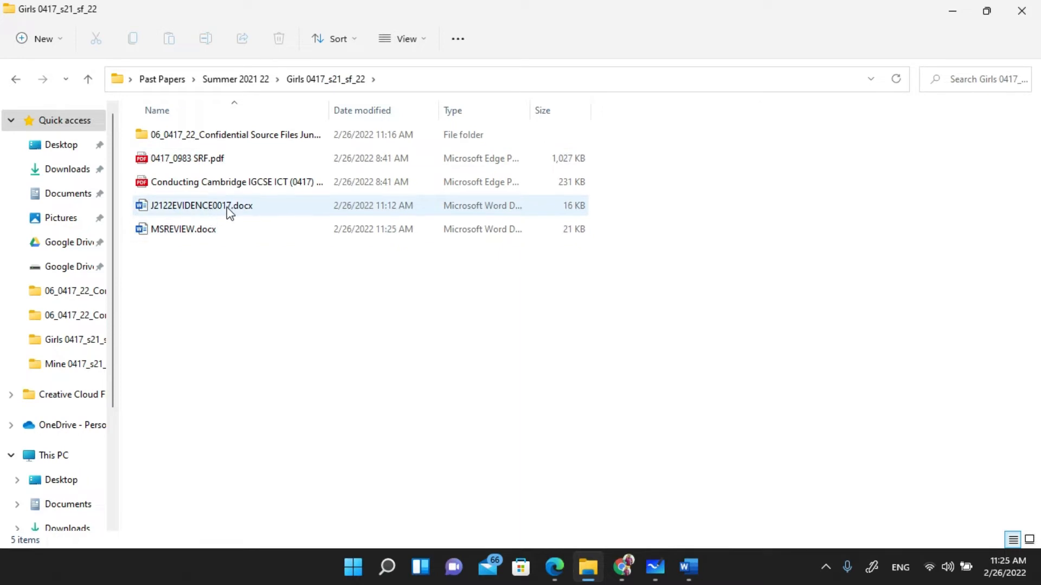
{"action": "left_click", "coordinate": [191, 232]}
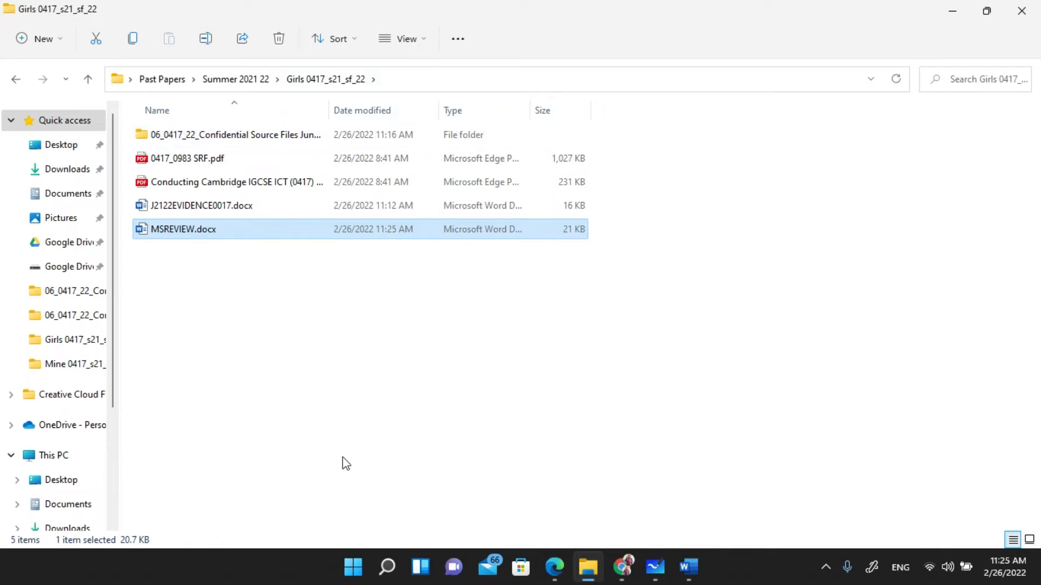
- Snip the folder path and file listing that shows MSREVIEW.docx
{"action": "key", "text": "super+shift+s"}
{"action": "left_click_drag", "start_coordinate": [101, 67], "coordinate": [615, 249]}
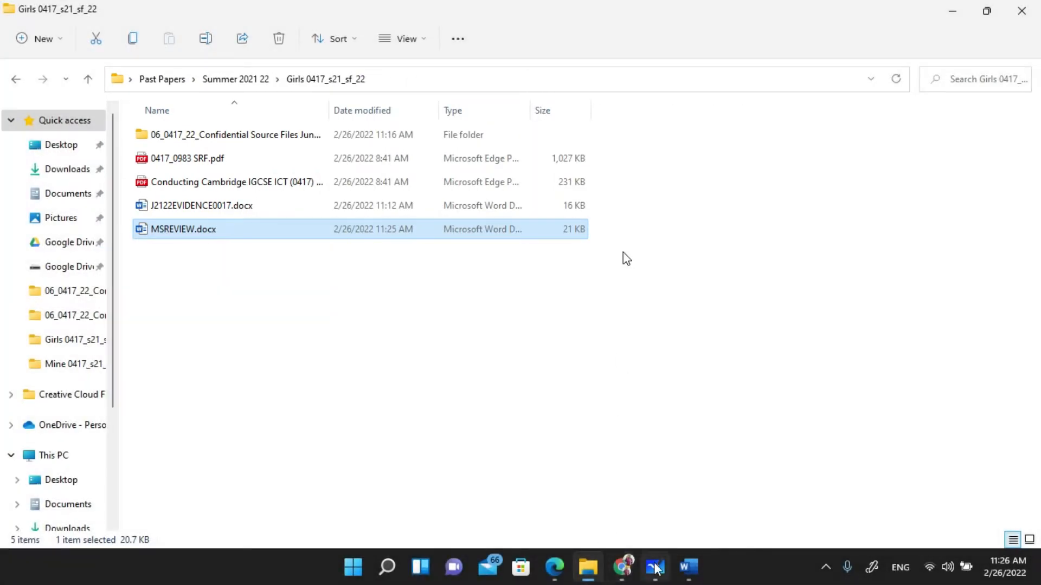
{"action": "left_click", "coordinate": [686, 566]}
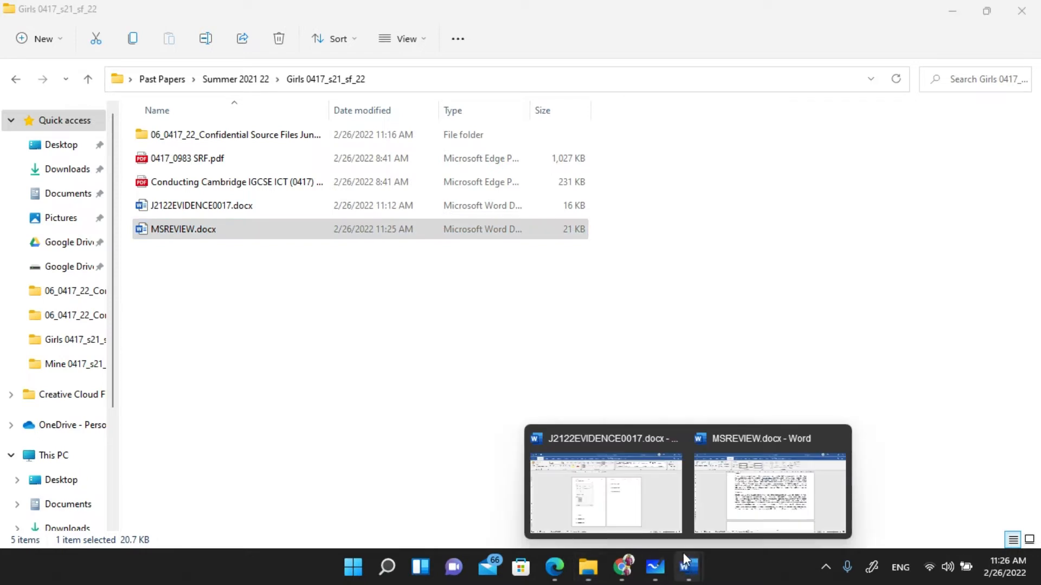
- Paste the folder-listing screenshot under the Step 2 – EVIDENCE 2 heading in J2122EVIDENCE0017
{"action": "left_click", "coordinate": [630, 494]}
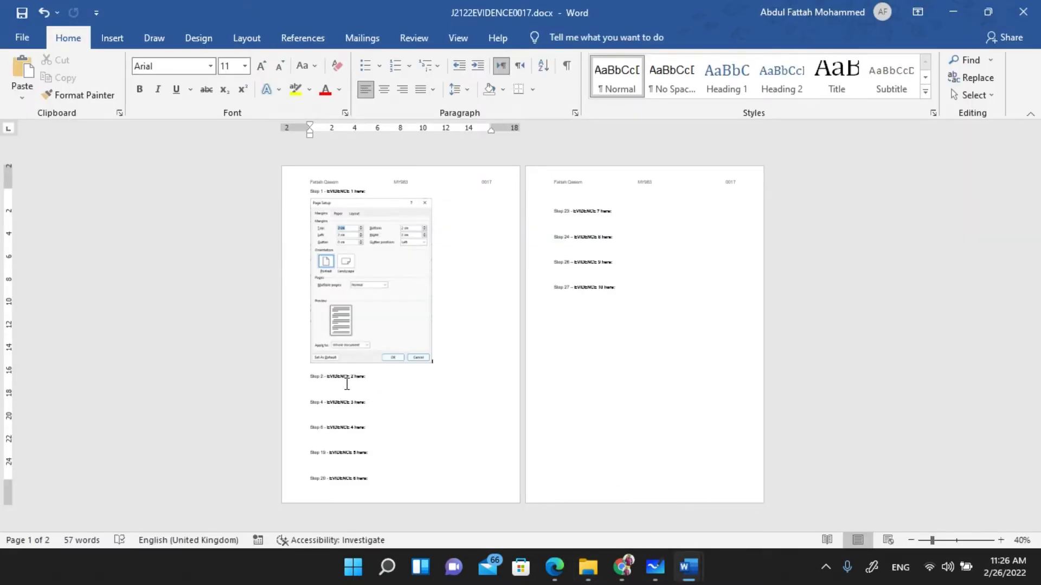
{"action": "scroll", "coordinate": [347, 383], "scroll_direction": "up", "scroll_amount": 3}
{"action": "scroll", "coordinate": [339, 378], "scroll_direction": "down", "scroll_amount": 5}
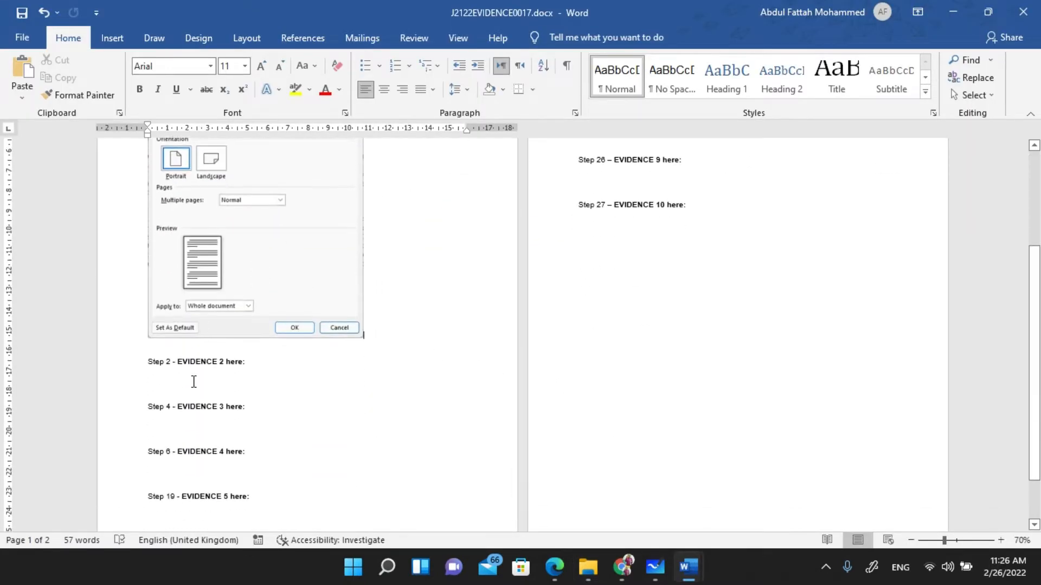
{"action": "scroll", "coordinate": [194, 381], "scroll_direction": "down", "scroll_amount": 2}
{"action": "scroll", "coordinate": [168, 331], "scroll_direction": "up", "scroll_amount": 2}
{"action": "scroll", "coordinate": [169, 336], "scroll_direction": "down", "scroll_amount": 2}
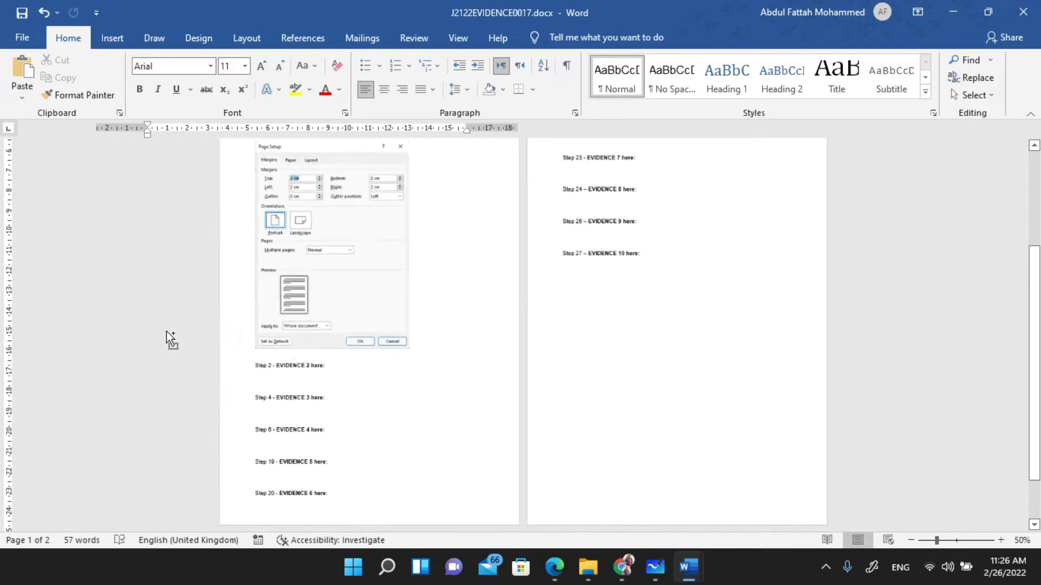
{"action": "scroll", "coordinate": [165, 336], "scroll_direction": "up", "scroll_amount": 4}
{"action": "scroll", "coordinate": [160, 336], "scroll_direction": "down", "scroll_amount": 4}
{"action": "scroll", "coordinate": [160, 336], "scroll_direction": "down", "scroll_amount": 2}
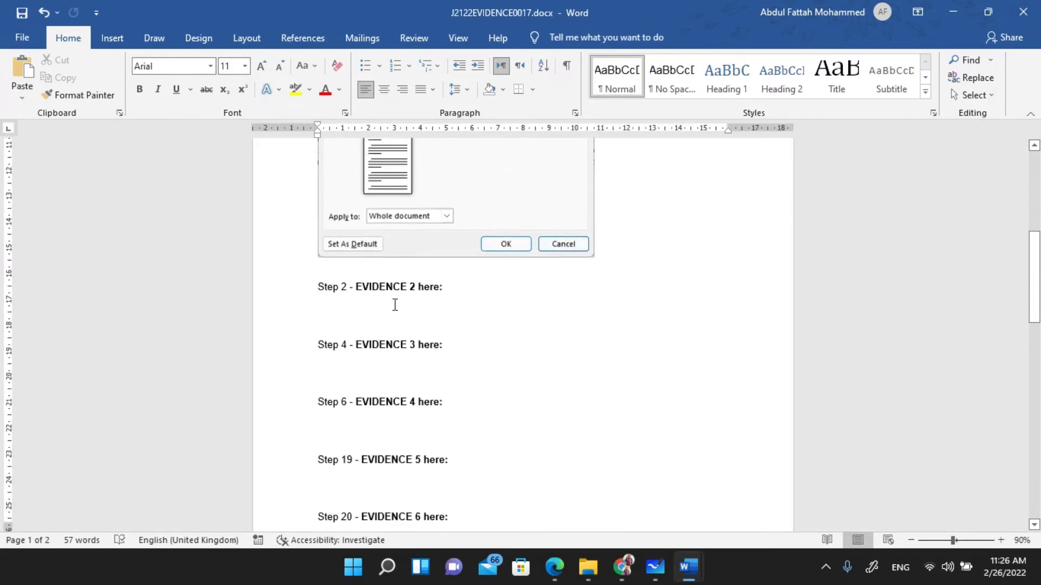
{"action": "left_click", "coordinate": [366, 316]}
{"action": "key", "text": "ctrl+v"}
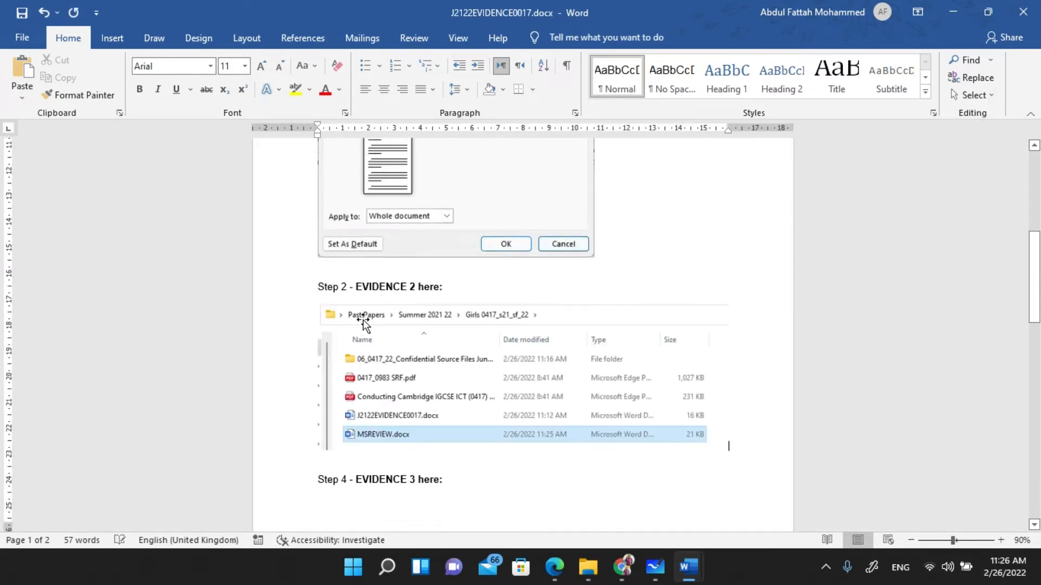
{"action": "left_click", "coordinate": [534, 401]}
- Insert a page break before Step 4 – EVIDENCE 3 so it moves to page 2
{"action": "scroll", "coordinate": [528, 380], "scroll_direction": "down", "scroll_amount": 3}
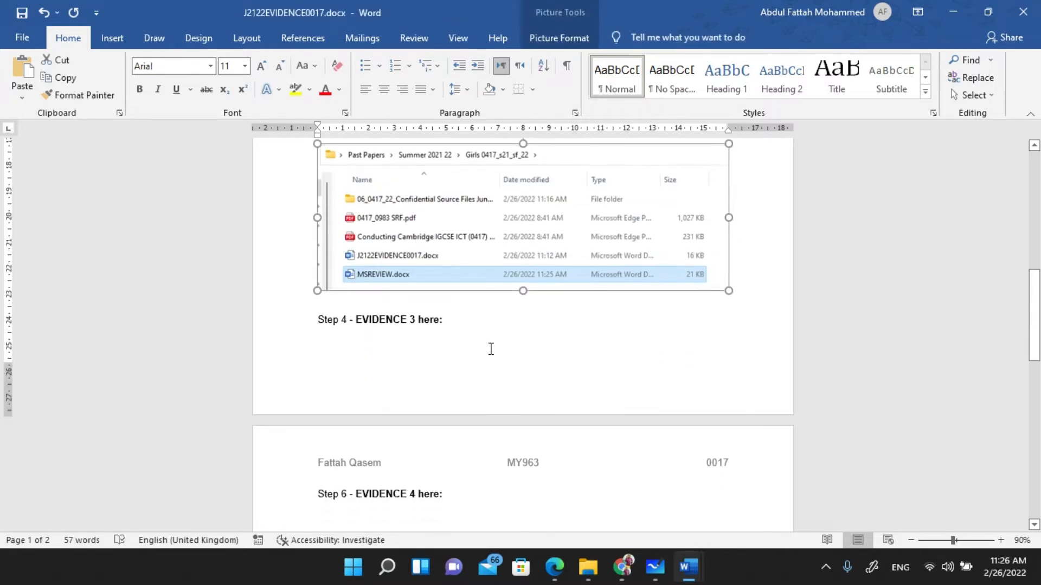
{"action": "left_click", "coordinate": [317, 321]}
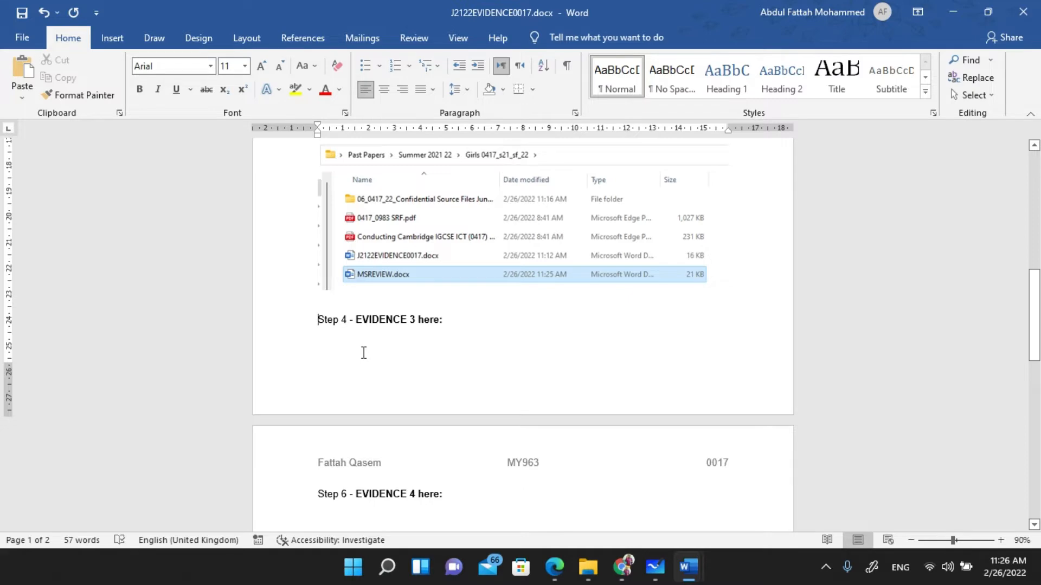
{"action": "key", "text": "ctrl+Return"}
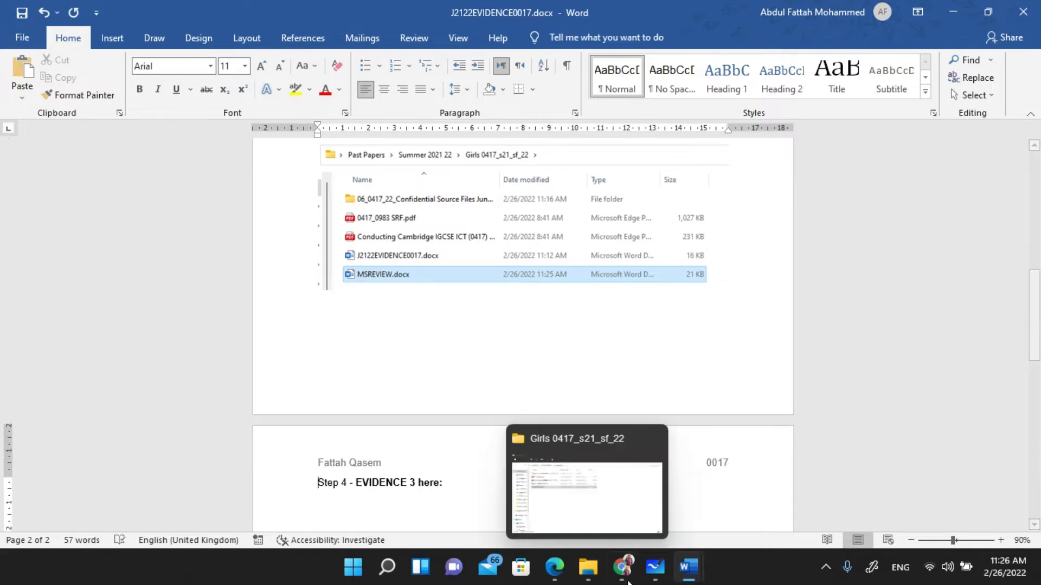
- Underline space, name, centre number, candidate number and left in question 3 of the paper
{"action": "mouse_move", "coordinate": [621, 575]}
{"action": "left_click", "coordinate": [554, 567]}
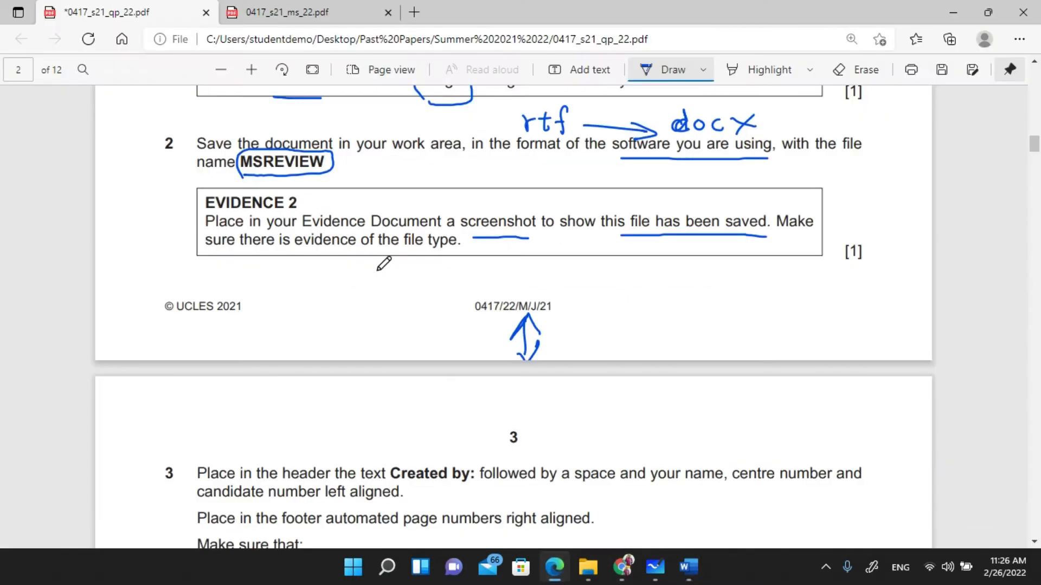
{"action": "scroll", "coordinate": [380, 263], "scroll_direction": "down", "scroll_amount": 3}
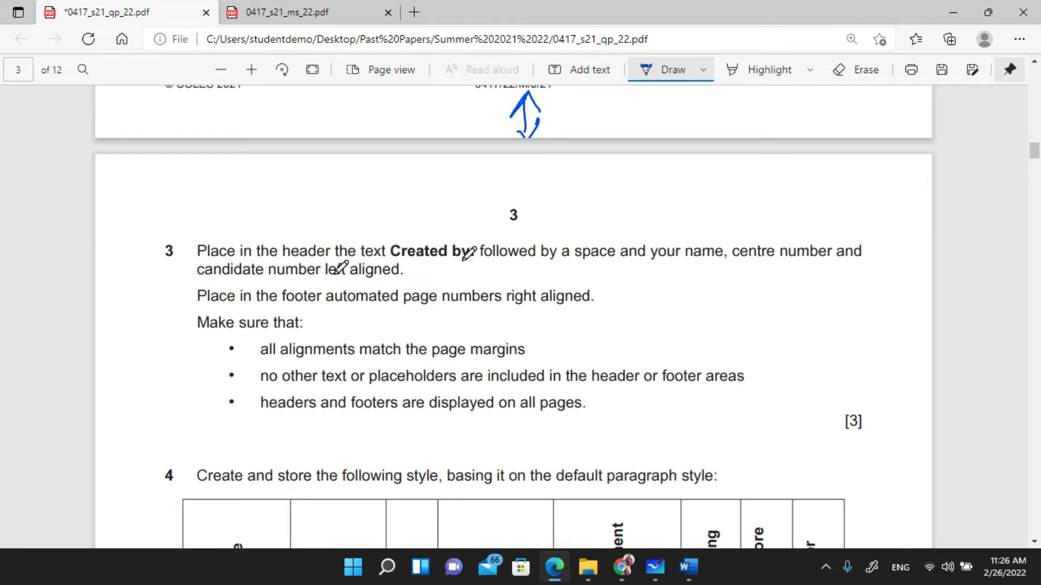
{"action": "left_click_drag", "start_coordinate": [581, 266], "coordinate": [611, 266]}
{"action": "left_click_drag", "start_coordinate": [685, 270], "coordinate": [803, 260]}
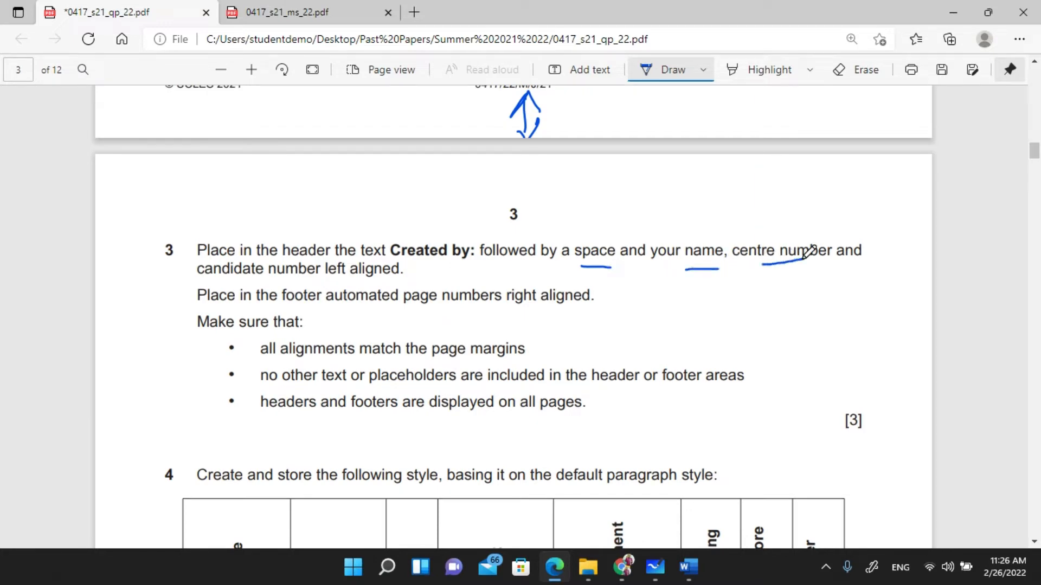
{"action": "mouse_move", "coordinate": [223, 280]}
{"action": "left_mouse_down"}
{"action": "mouse_move", "coordinate": [362, 281]}
{"action": "mouse_move", "coordinate": [408, 251]}
{"action": "mouse_move", "coordinate": [475, 251]}
{"action": "left_mouse_up"}
{"action": "key", "text": "ctrl+c"}
{"action": "key", "text": "Escape"}
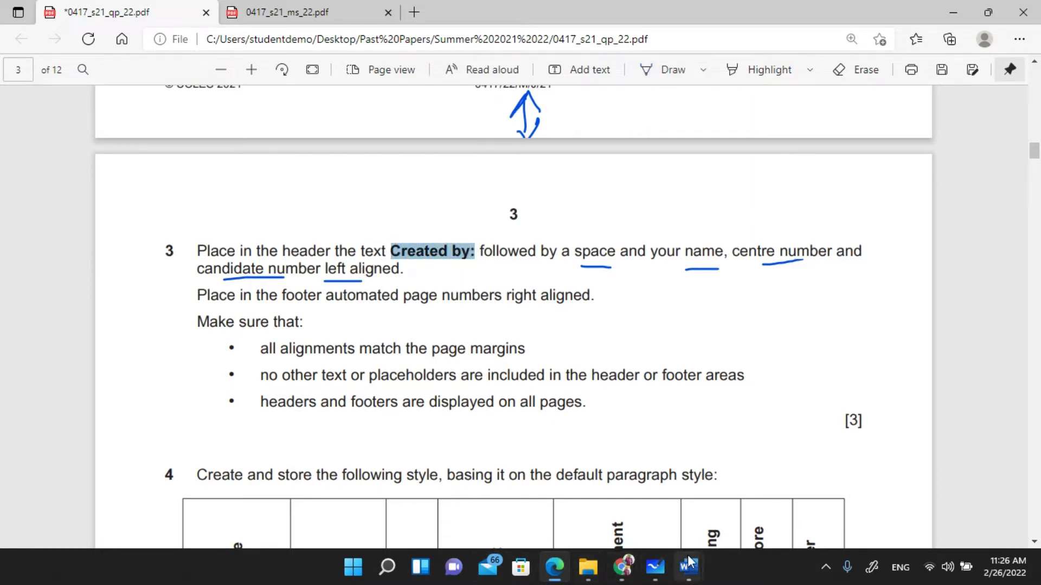
- Make the MSREVIEW.docx header read 'Created by:' plus the candidate's name, centre number and candidate number
{"action": "mouse_move", "coordinate": [692, 574]}
{"action": "left_click", "coordinate": [777, 488]}
{"action": "scroll", "coordinate": [386, 297], "scroll_direction": "up", "scroll_amount": 12}
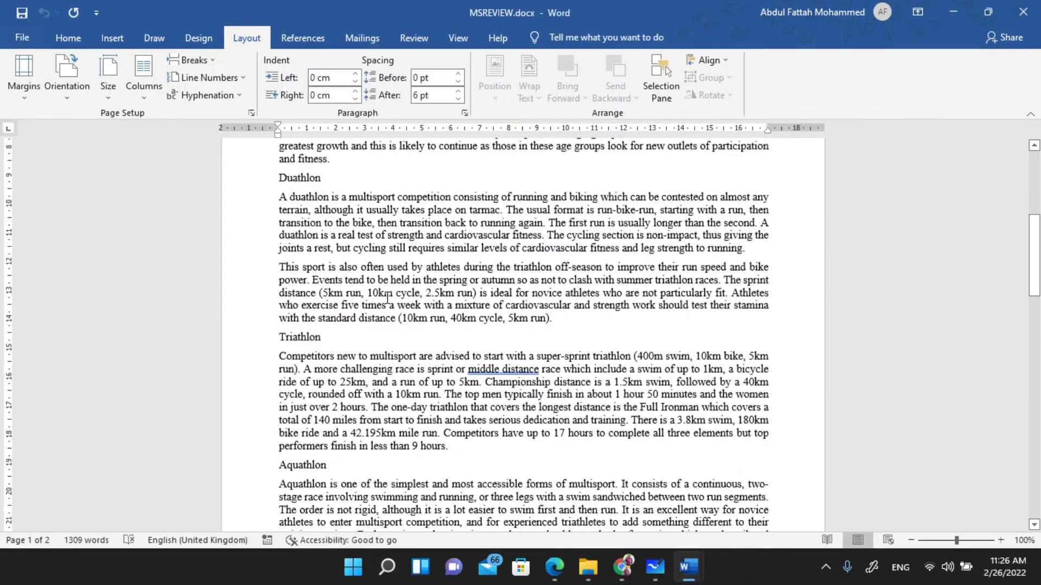
{"action": "scroll", "coordinate": [387, 297], "scroll_direction": "up", "scroll_amount": 1}
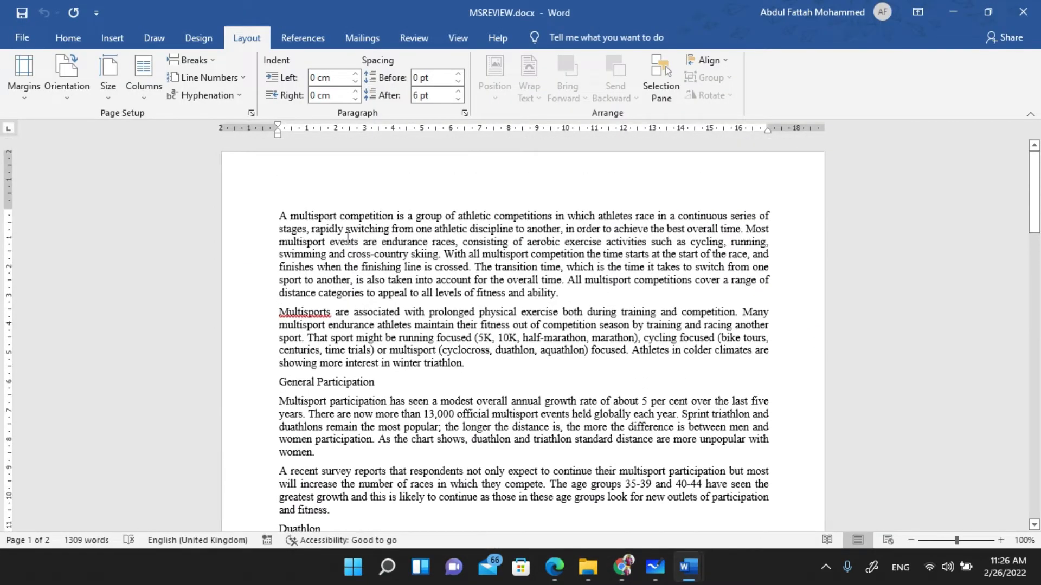
{"action": "double_click", "coordinate": [344, 172]}
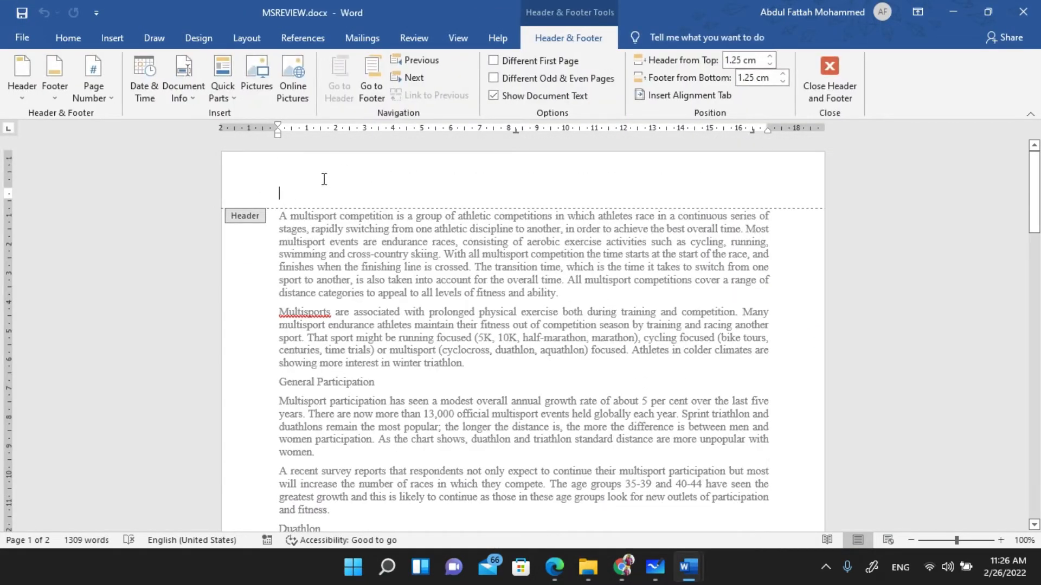
{"action": "key", "text": "ctrl+v"}
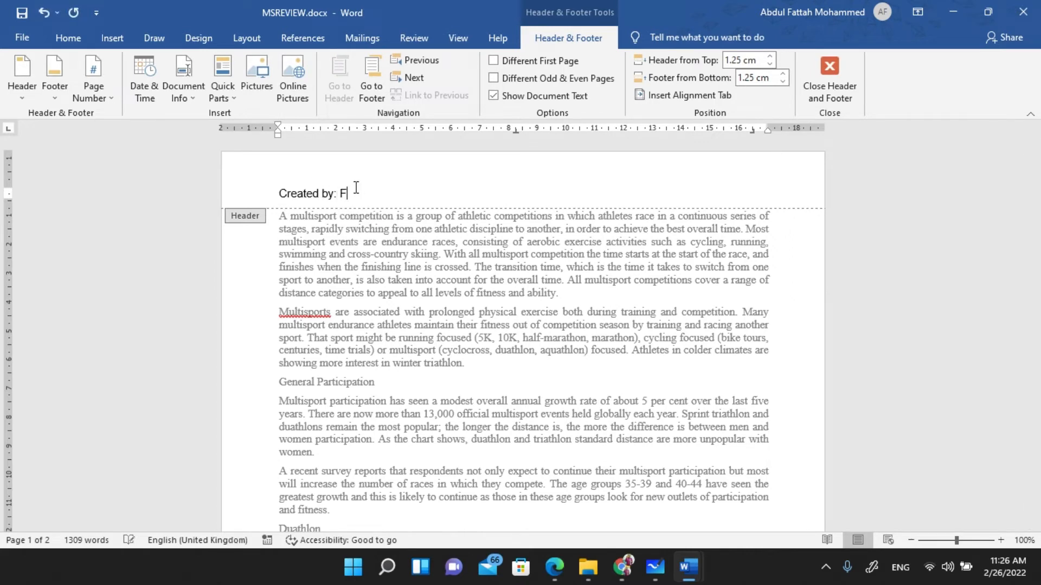
{"action": "type", "text": "YS"}
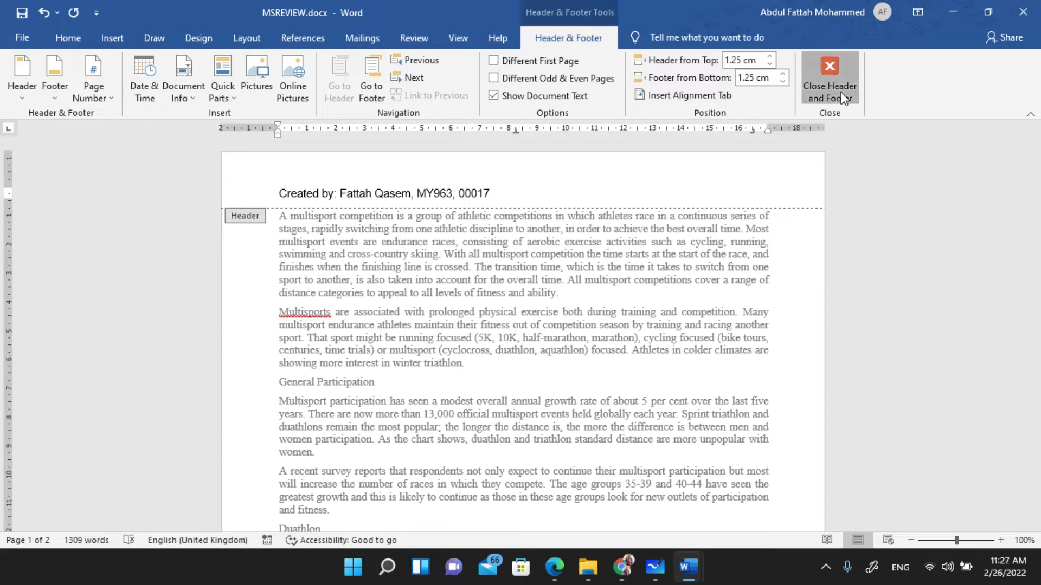
{"action": "left_click", "coordinate": [829, 76]}
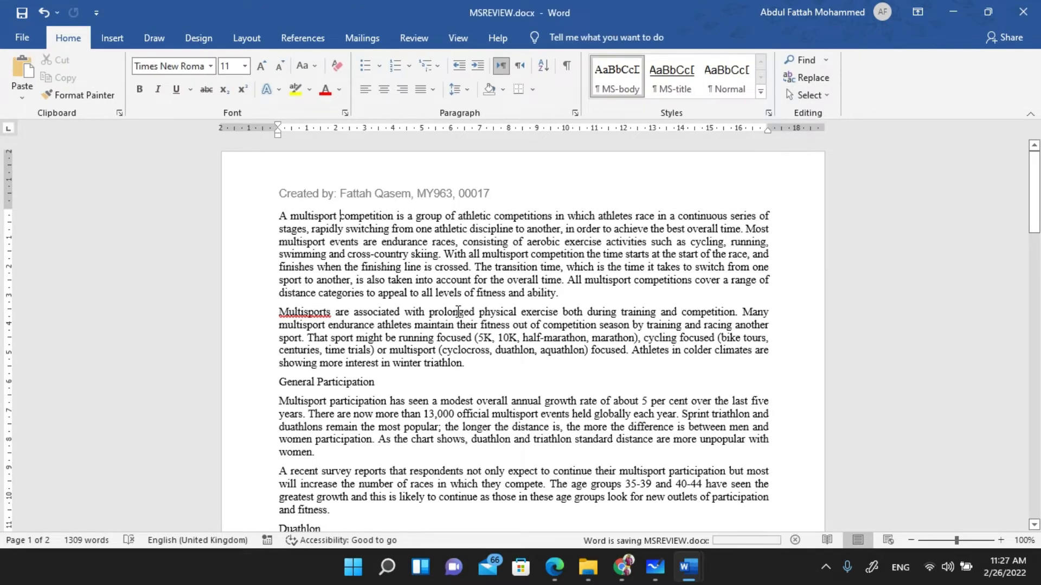
{"action": "key", "text": "alt+Tab"}
- Ink-underline 'footer', 'automated page numbers' and 'right' in question 3's instruction
{"action": "scroll", "coordinate": [233, 230], "scroll_direction": "down", "scroll_amount": 3}
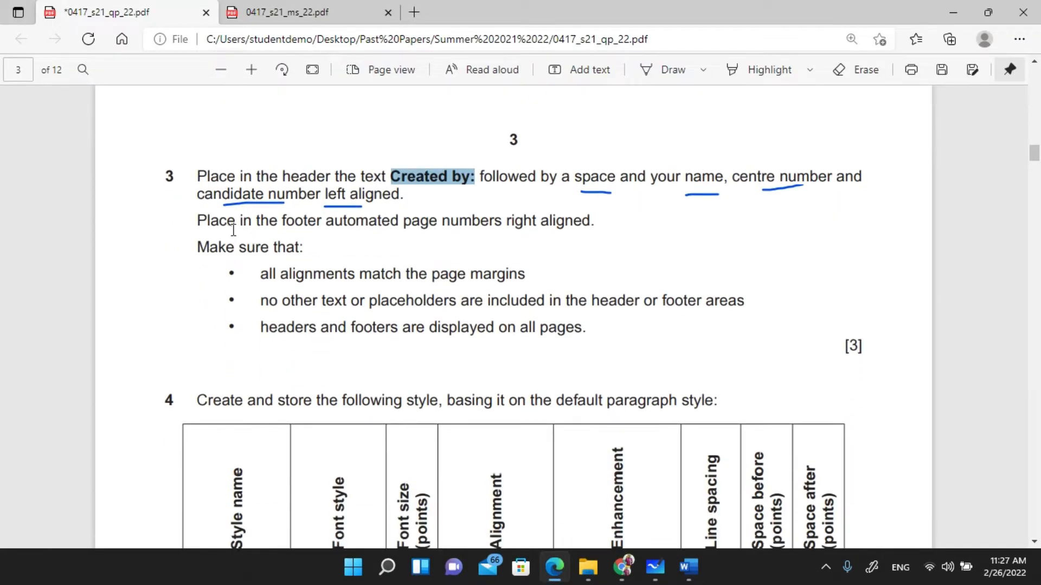
{"action": "left_click", "coordinate": [646, 70]}
{"action": "left_click_drag", "start_coordinate": [278, 237], "coordinate": [438, 239]}
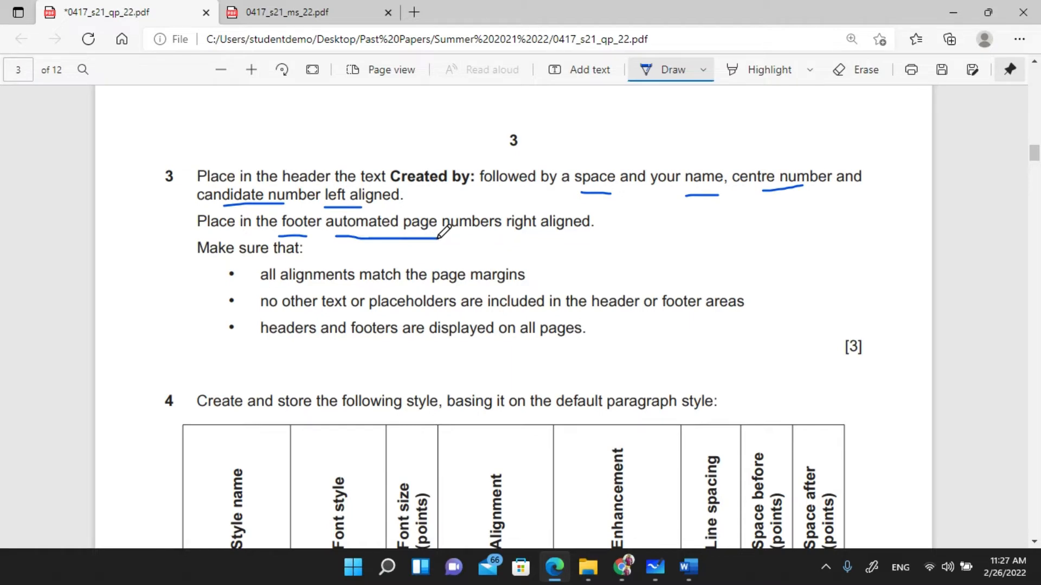
{"action": "left_click_drag", "start_coordinate": [507, 236], "coordinate": [545, 235]}
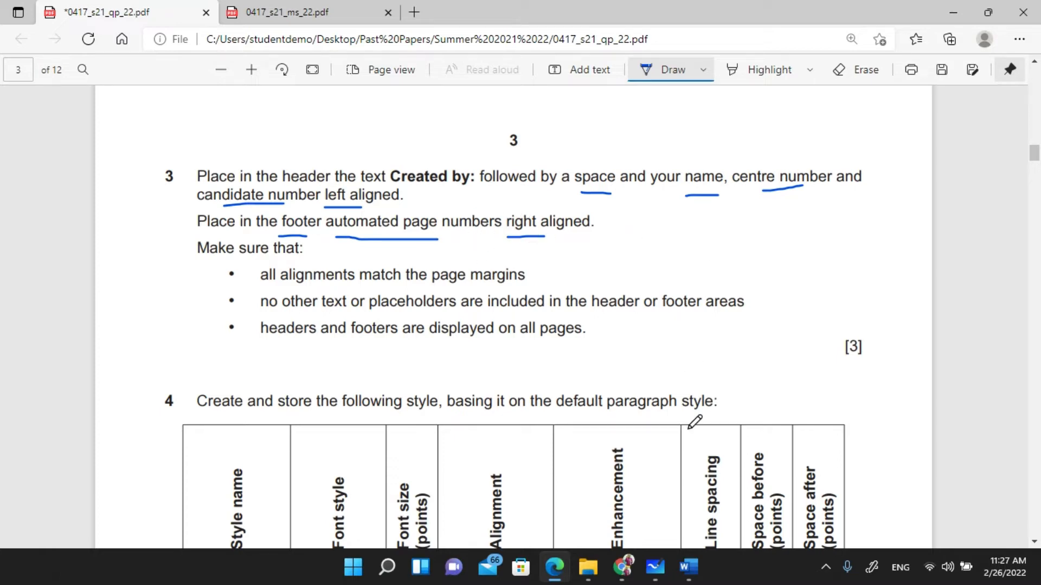
{"action": "left_click", "coordinate": [695, 578]}
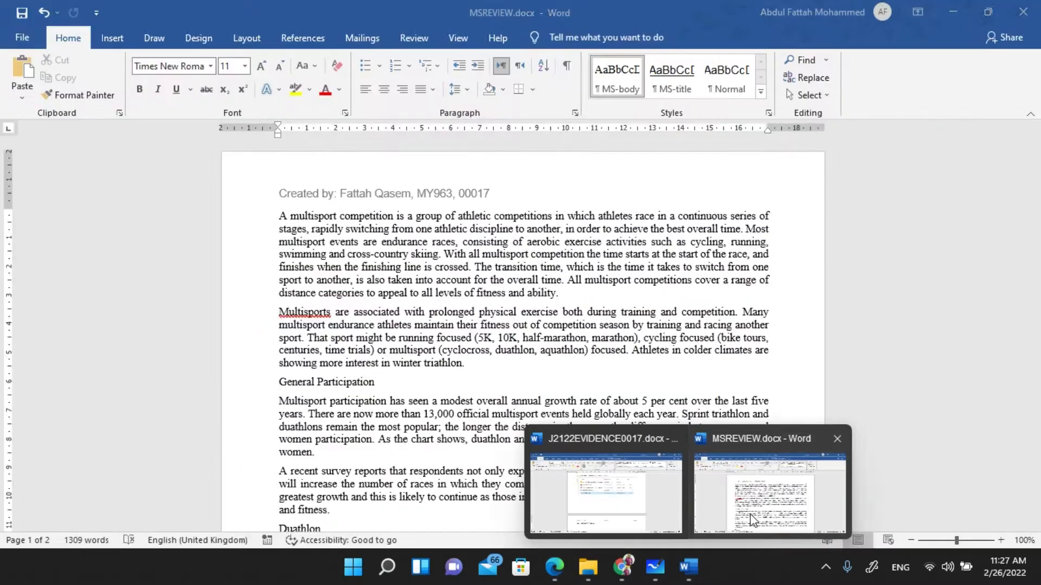
- Insert a Plain Number 3 page number at the bottom right of MSREVIEW.docx's footer
{"action": "left_click", "coordinate": [751, 520]}
{"action": "scroll", "coordinate": [634, 368], "scroll_direction": "down", "scroll_amount": 15}
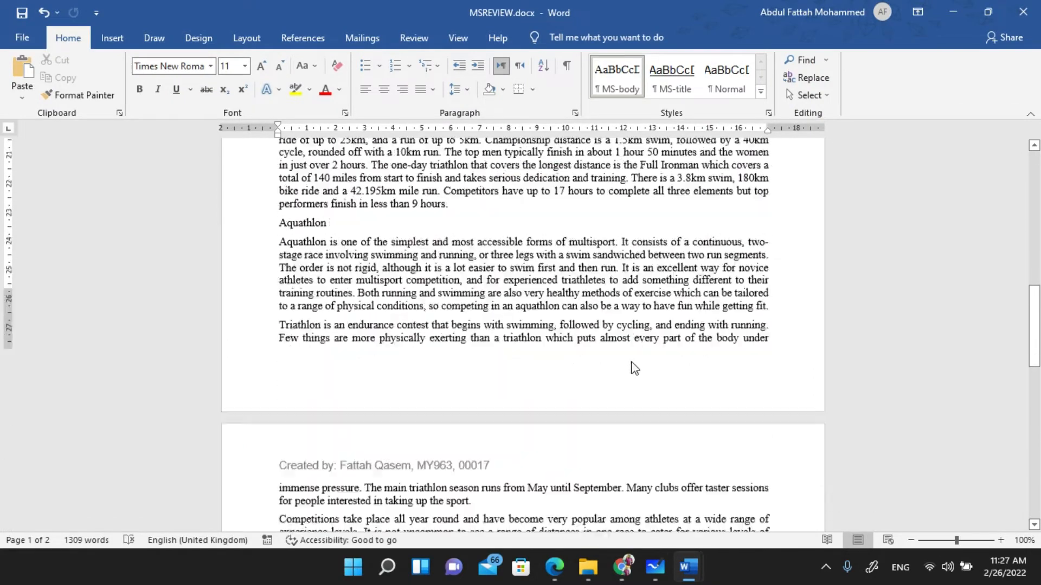
{"action": "scroll", "coordinate": [634, 368], "scroll_direction": "down", "scroll_amount": 3}
{"action": "double_click", "coordinate": [594, 272]}
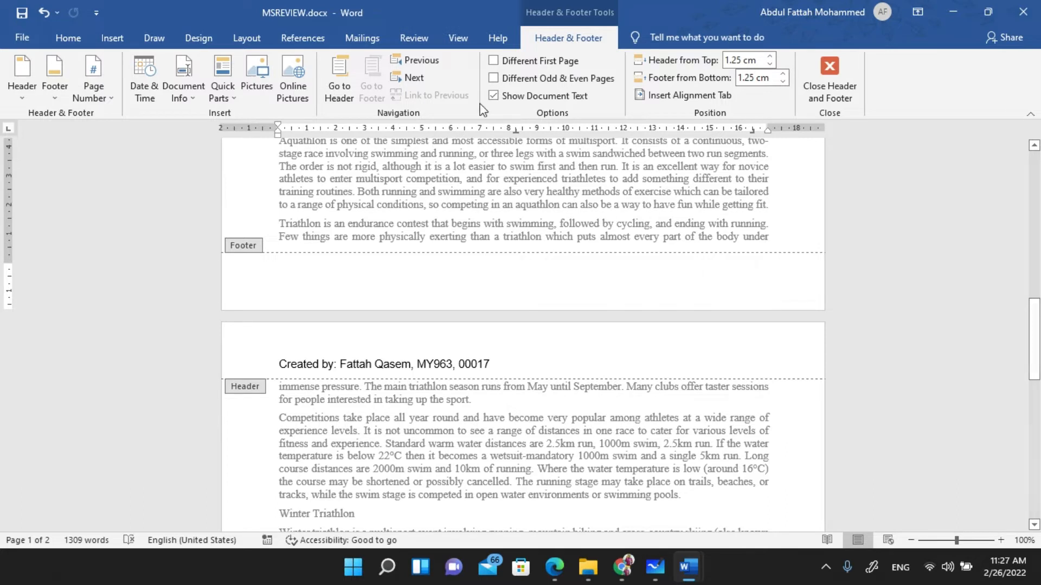
{"action": "left_click", "coordinate": [101, 103]}
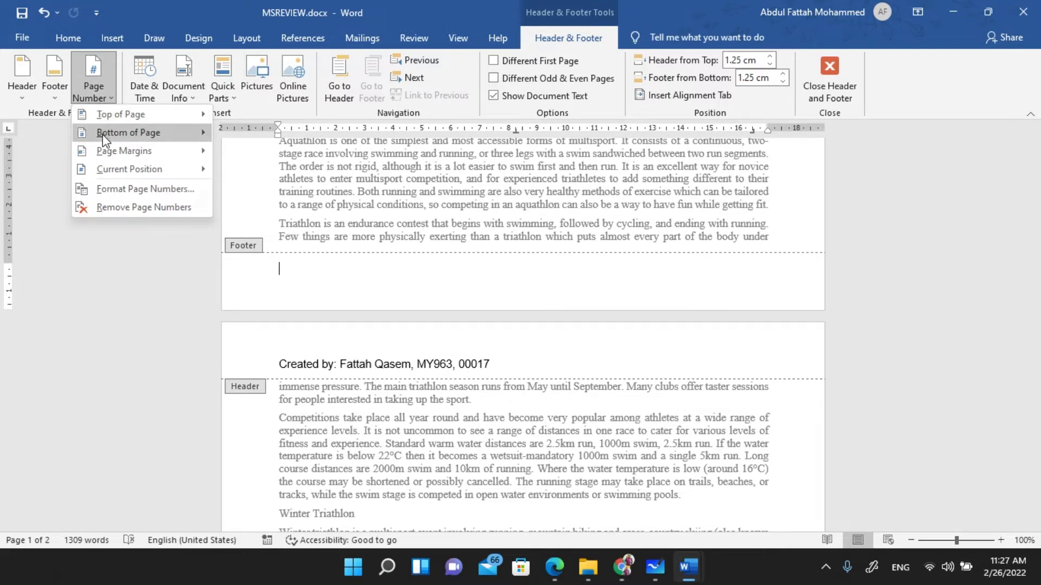
{"action": "mouse_move", "coordinate": [105, 139]}
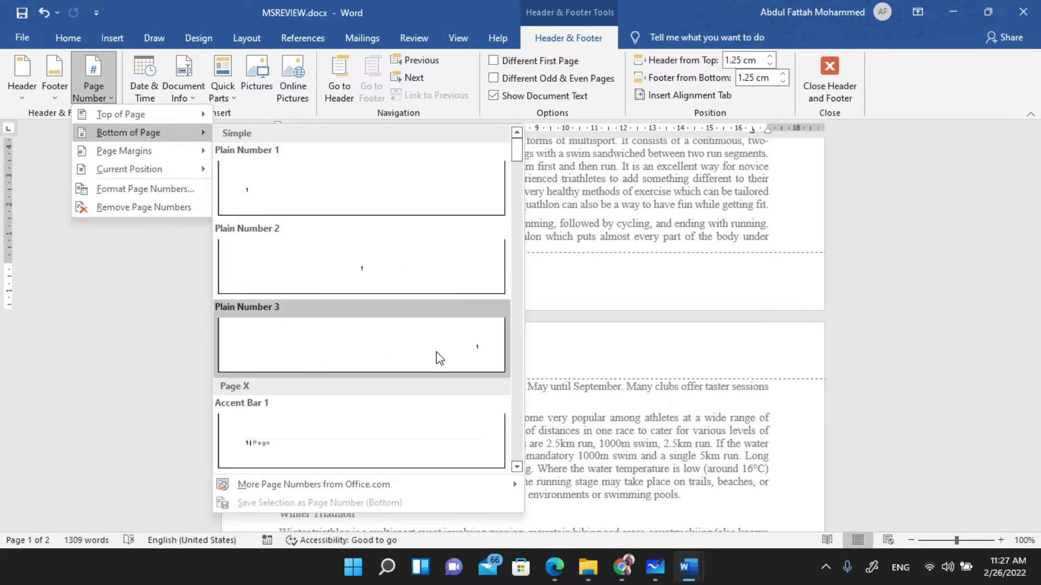
{"action": "left_click", "coordinate": [399, 352]}
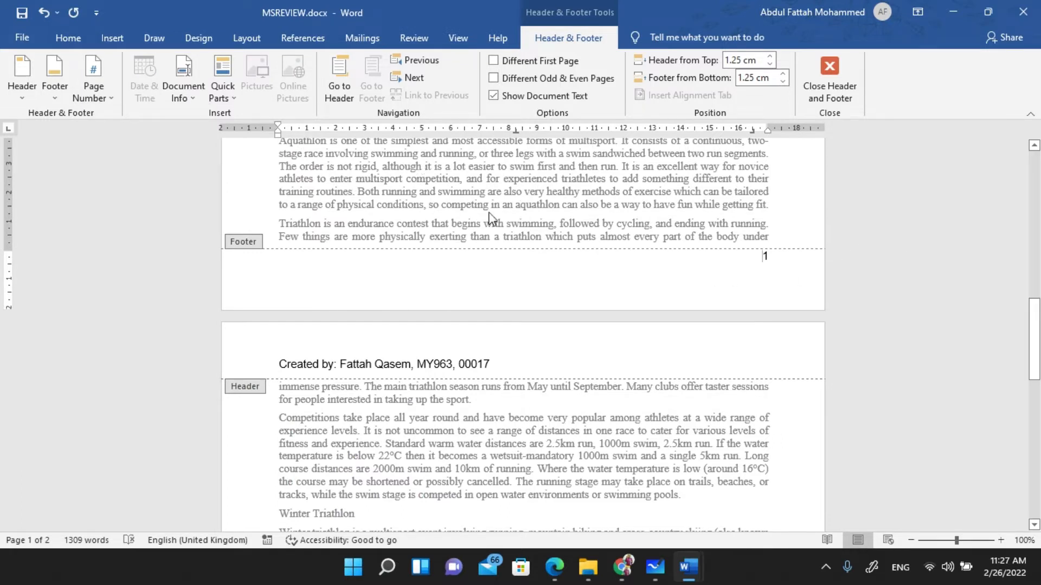
- Dismiss the Document Info list without inserting anything and close footer editing
{"action": "left_click", "coordinate": [181, 93]}
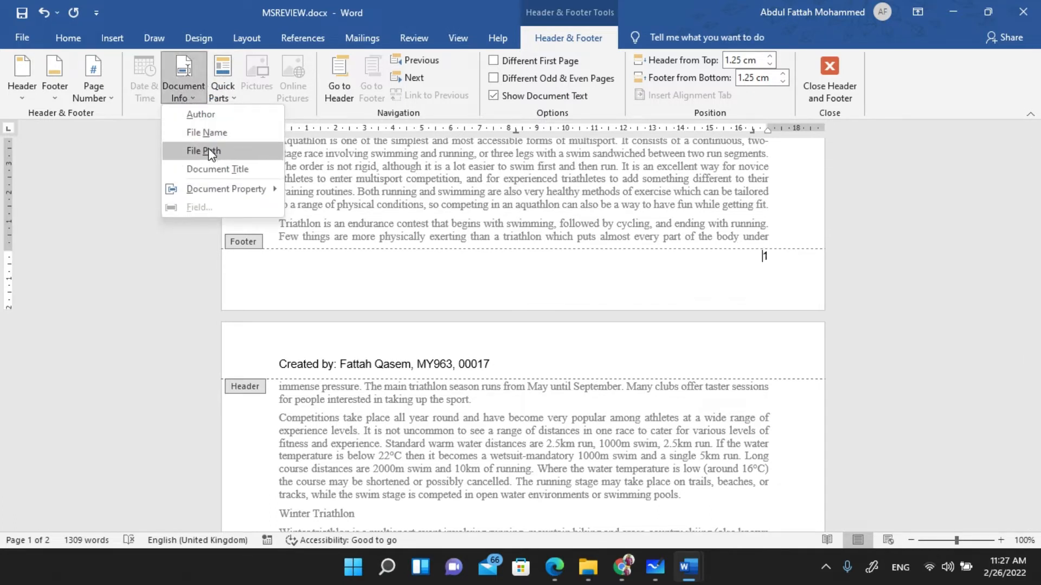
{"action": "left_click", "coordinate": [133, 112]}
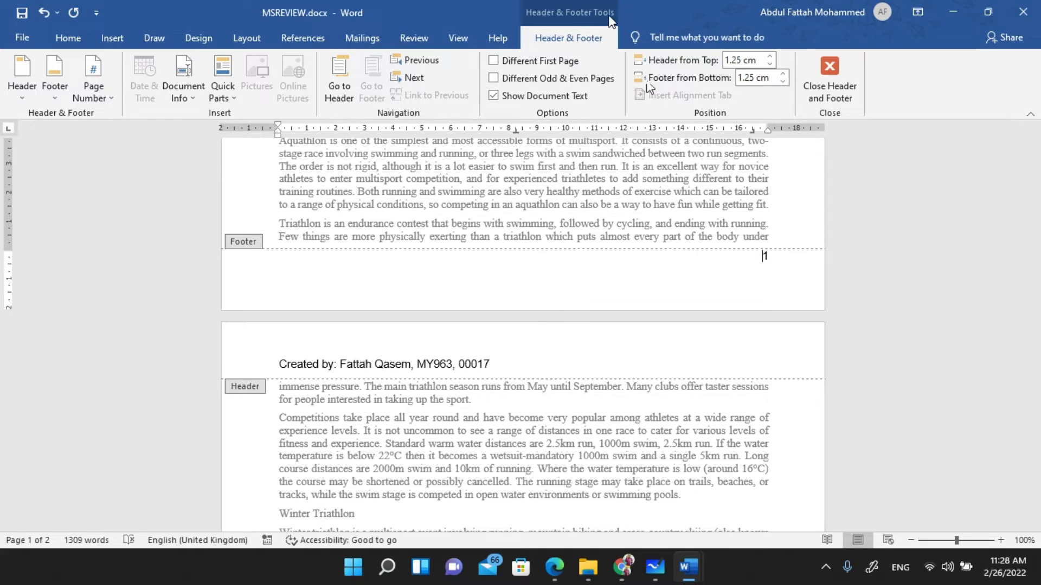
{"action": "left_click", "coordinate": [829, 85]}
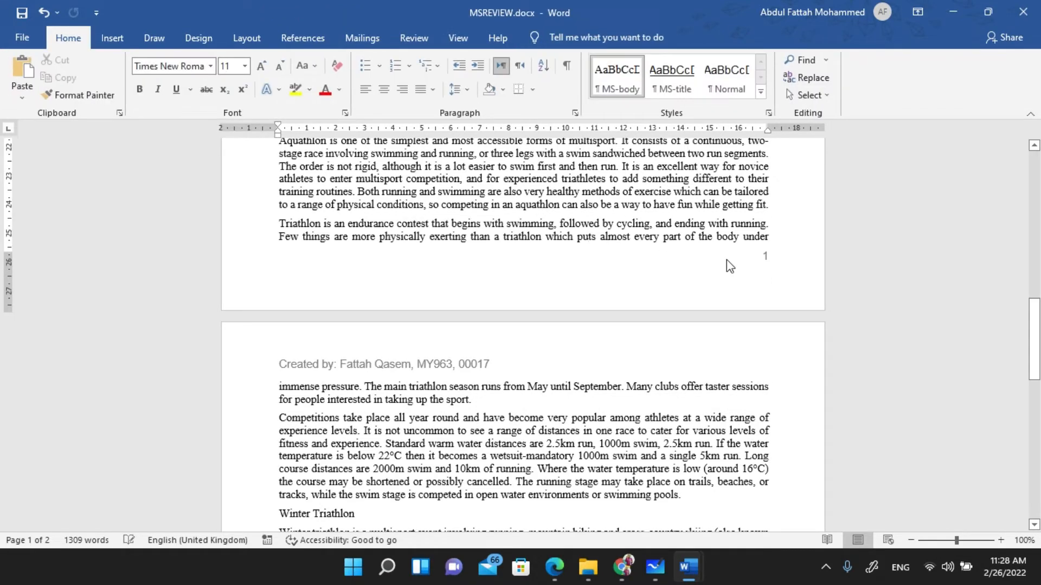
{"action": "scroll", "coordinate": [703, 287], "scroll_direction": "up", "scroll_amount": 3}
{"action": "scroll", "coordinate": [705, 290], "scroll_direction": "down", "scroll_amount": 1}
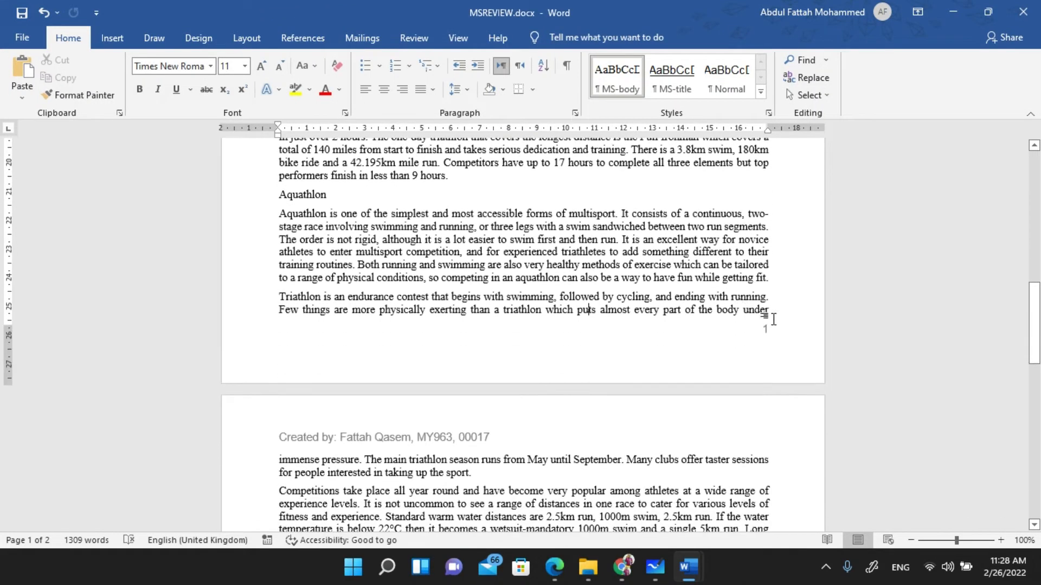
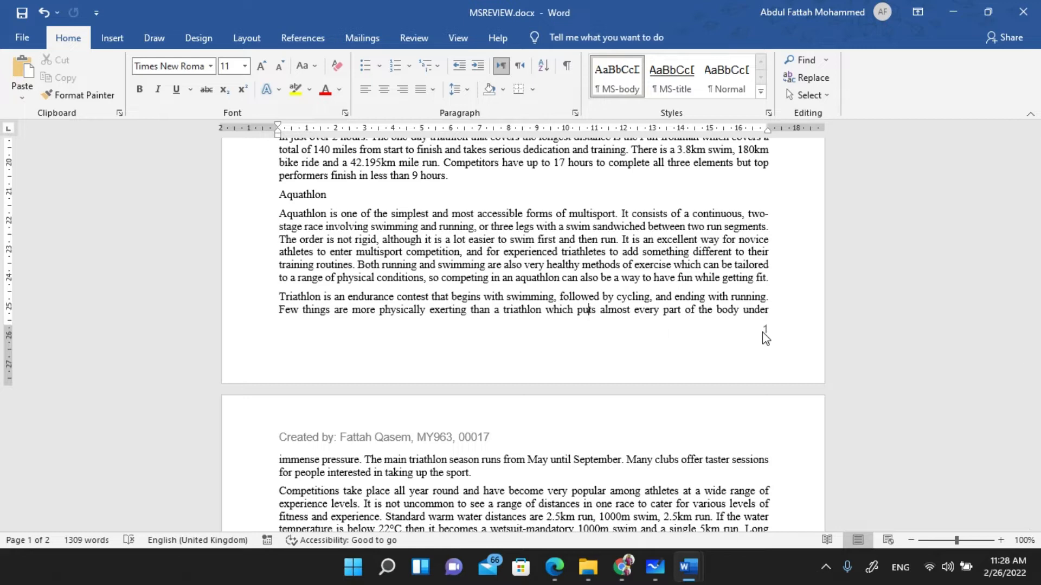
- Delete the footer's page number and insert the date 26/02/2022 in its place
{"action": "double_click", "coordinate": [764, 337]}
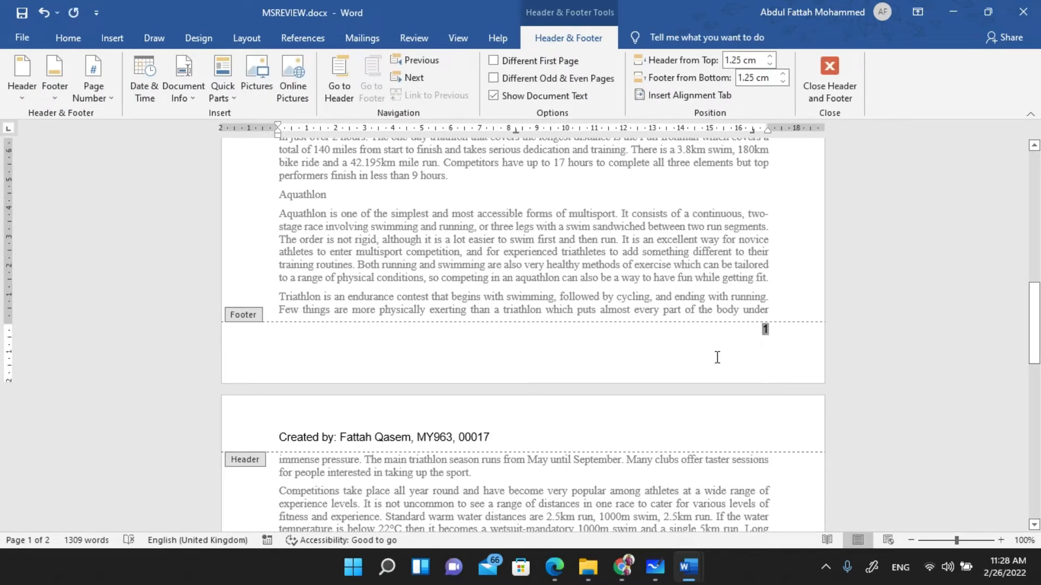
{"action": "key", "text": "Delete"}
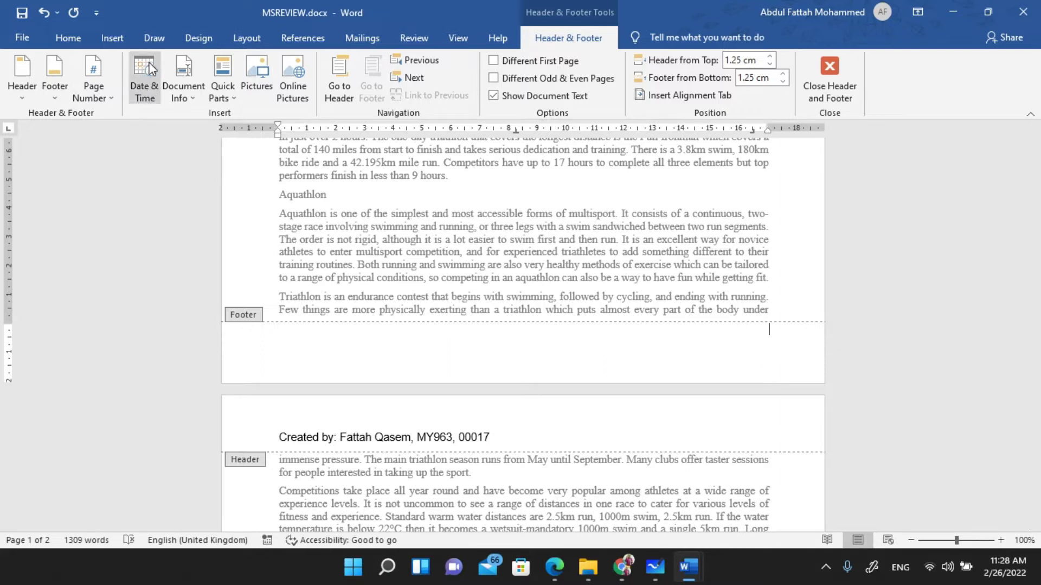
{"action": "left_click", "coordinate": [148, 83]}
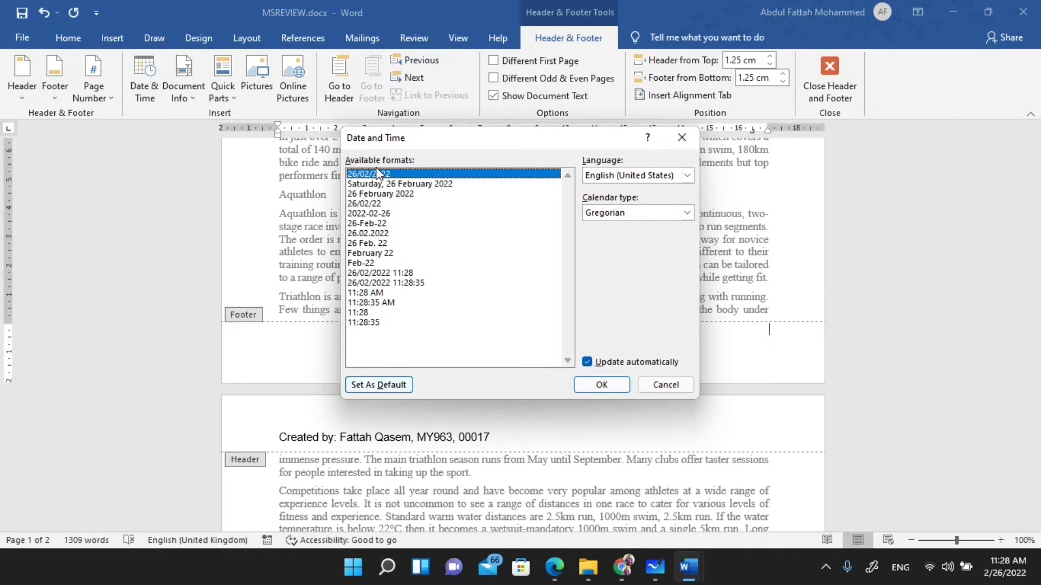
{"action": "left_click", "coordinate": [594, 383]}
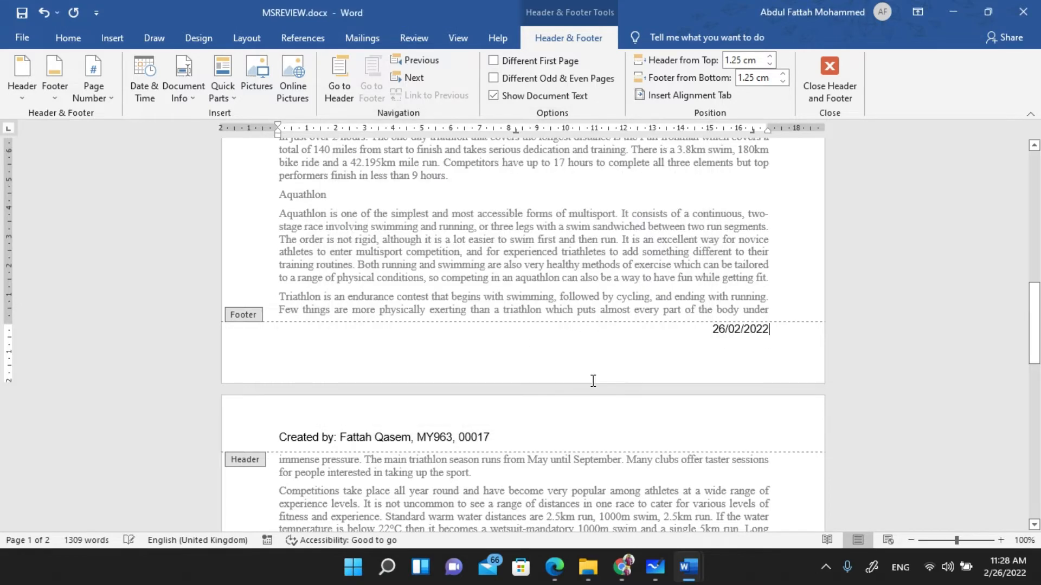
- Reveal the date field's code, delete the field, then reopen the footer
{"action": "left_click", "coordinate": [754, 329]}
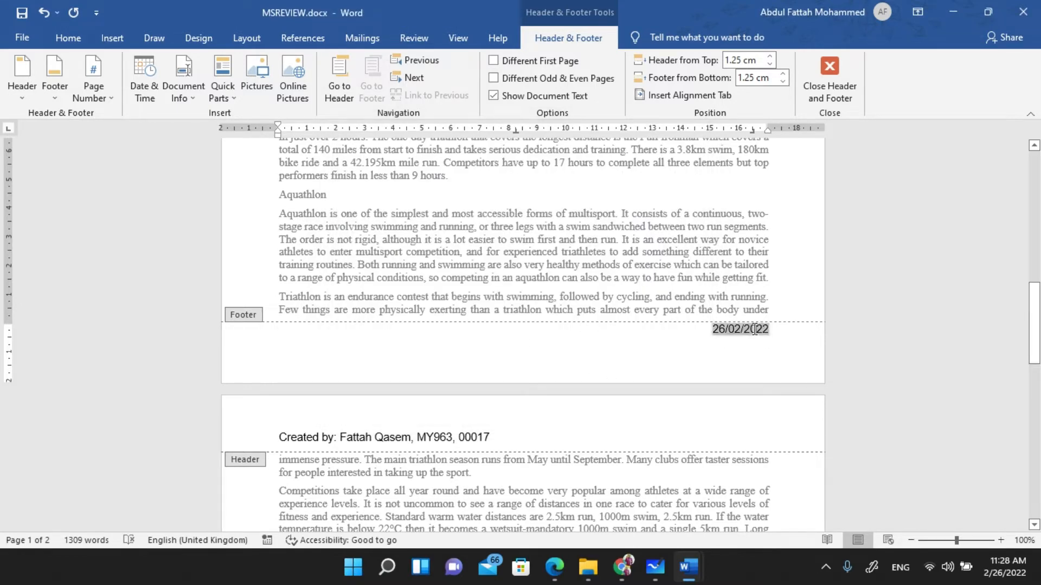
{"action": "right_click", "coordinate": [753, 328]}
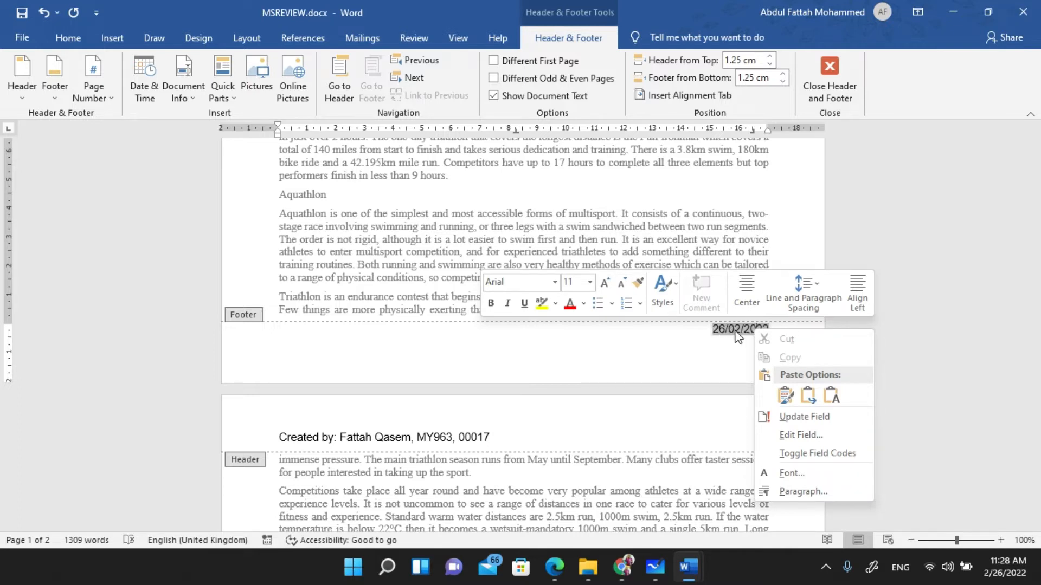
{"action": "left_click", "coordinate": [830, 454]}
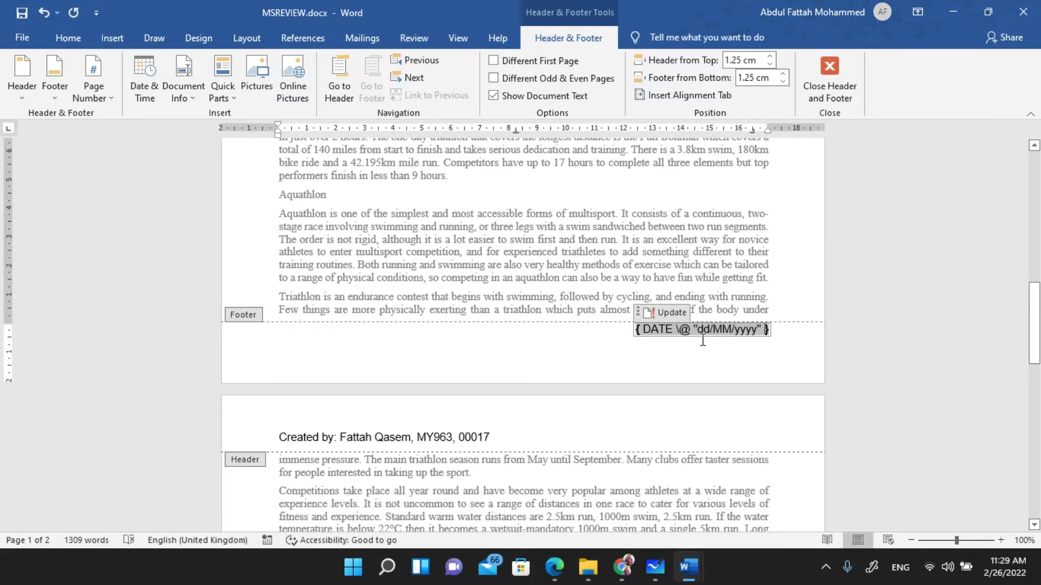
{"action": "key", "text": "Delete"}
{"action": "key", "text": "Escape"}
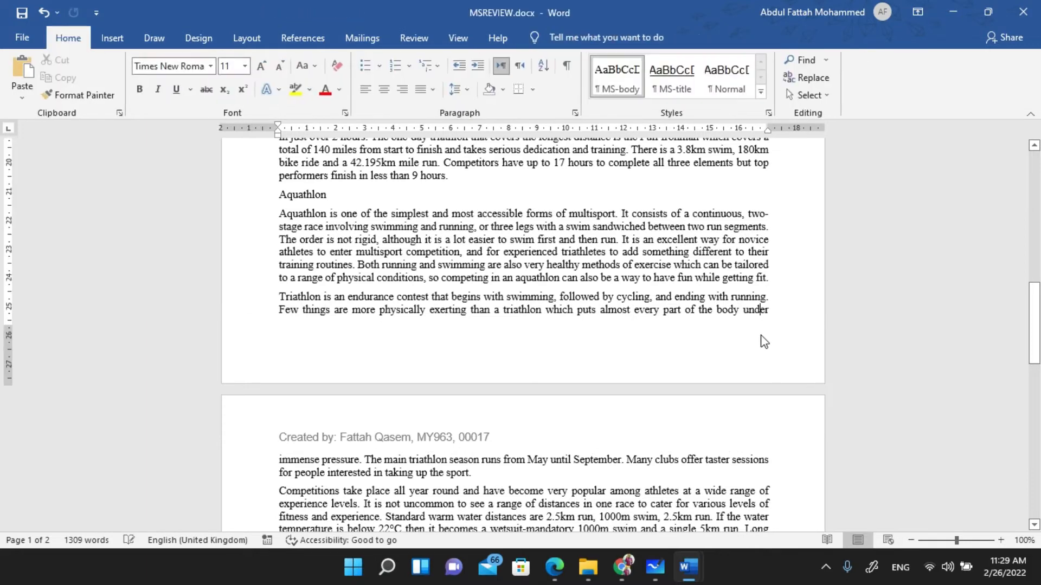
{"action": "double_click", "coordinate": [762, 334]}
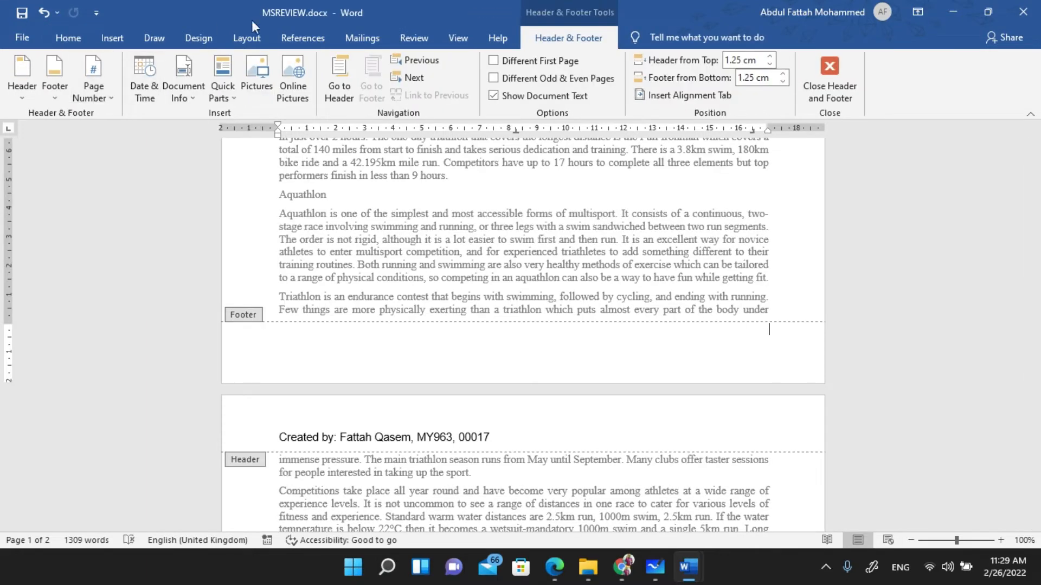
- Add a Plain Number 3 page number at the bottom right of the footer and close footer editing
{"action": "left_click", "coordinate": [60, 96]}
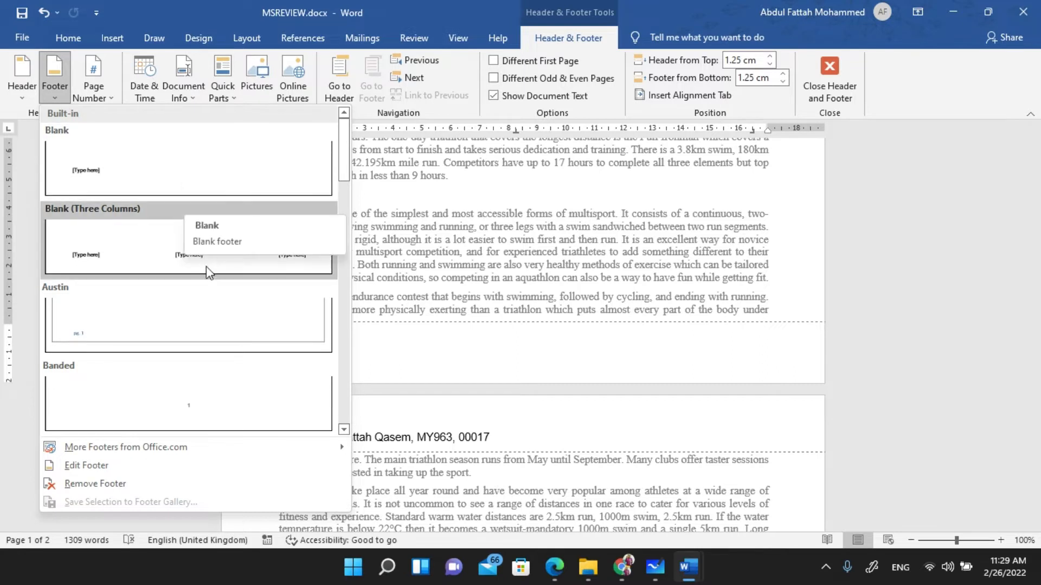
{"action": "scroll", "coordinate": [204, 282], "scroll_direction": "down", "scroll_amount": 5}
{"action": "scroll", "coordinate": [207, 291], "scroll_direction": "up", "scroll_amount": 5}
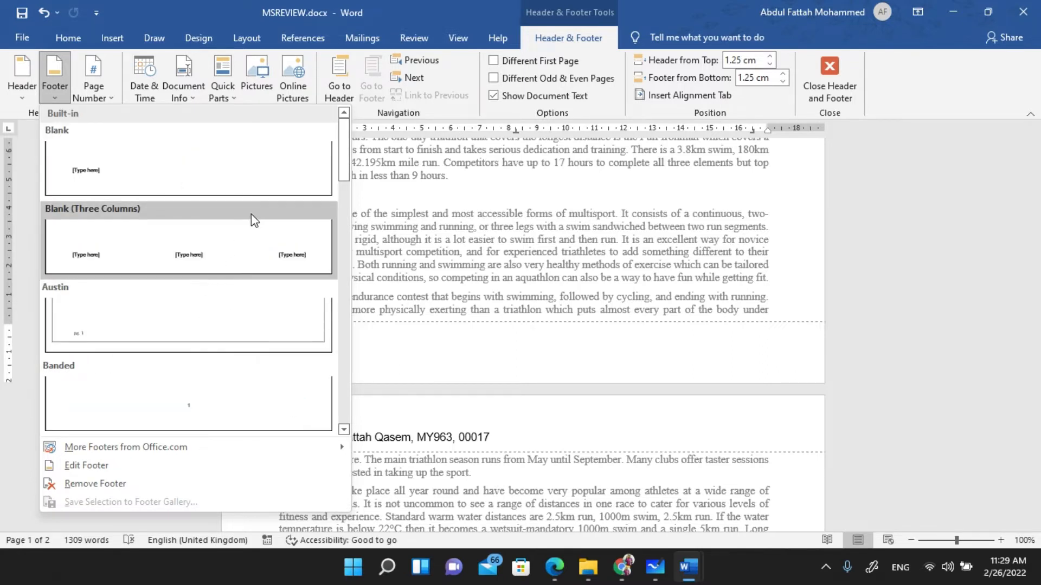
{"action": "scroll", "coordinate": [225, 311], "scroll_direction": "down", "scroll_amount": 2}
{"action": "scroll", "coordinate": [219, 304], "scroll_direction": "up", "scroll_amount": 2}
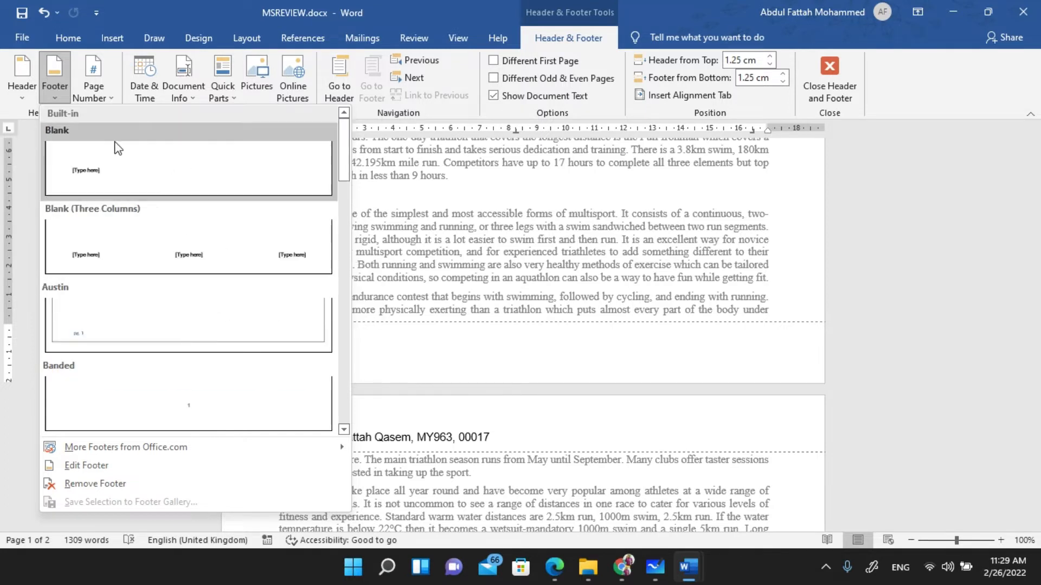
{"action": "left_click", "coordinate": [89, 97]}
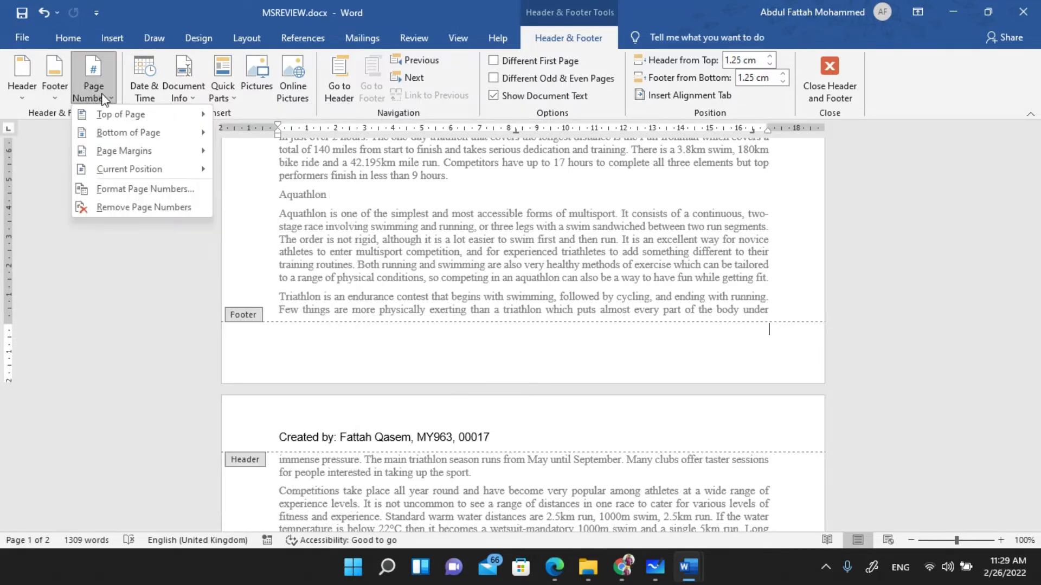
{"action": "mouse_move", "coordinate": [125, 132]}
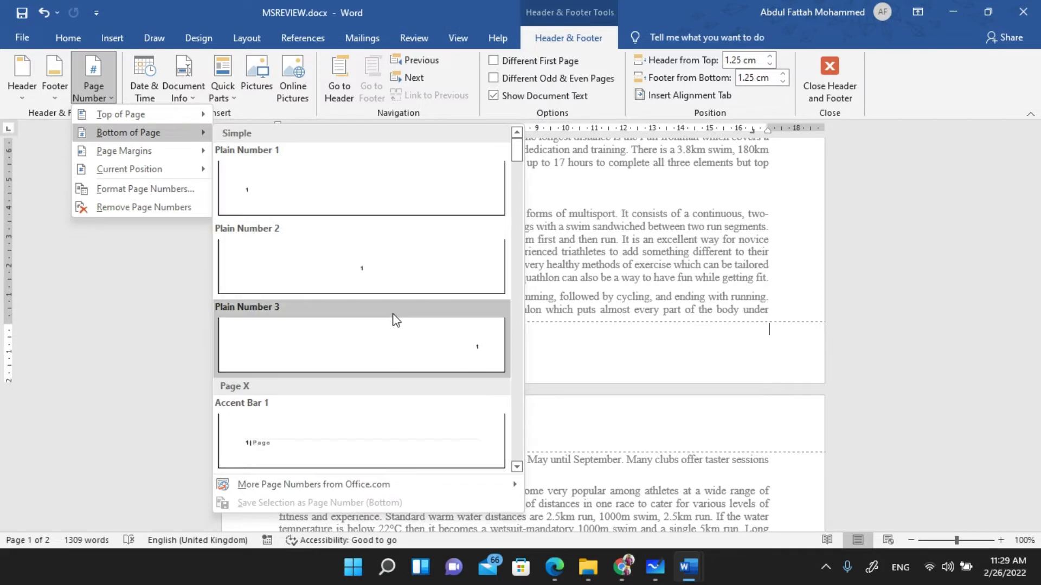
{"action": "left_click", "coordinate": [392, 323]}
{"action": "left_click", "coordinate": [829, 76]}
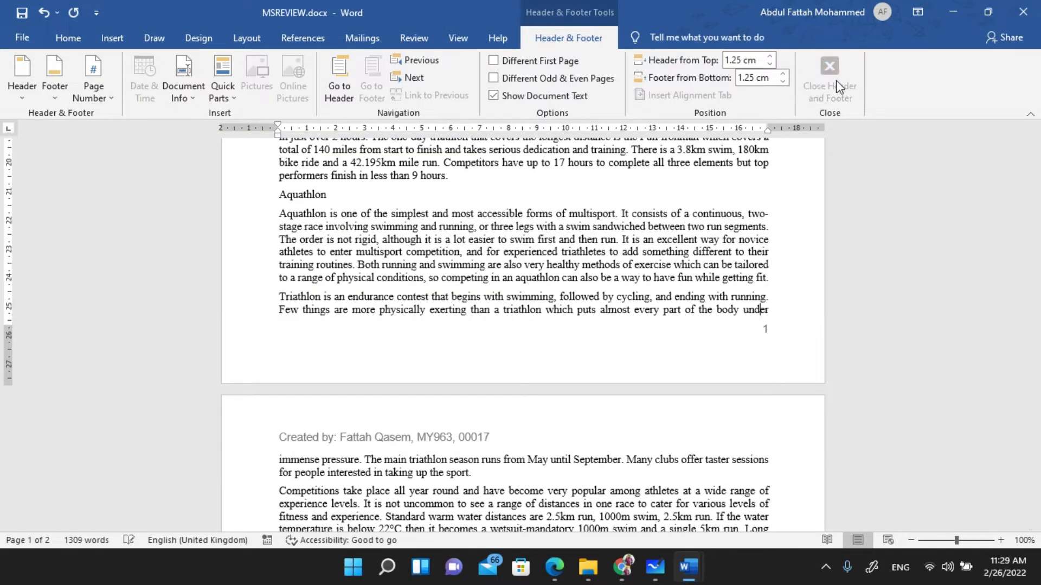
{"action": "key", "text": "alt+Tab"}
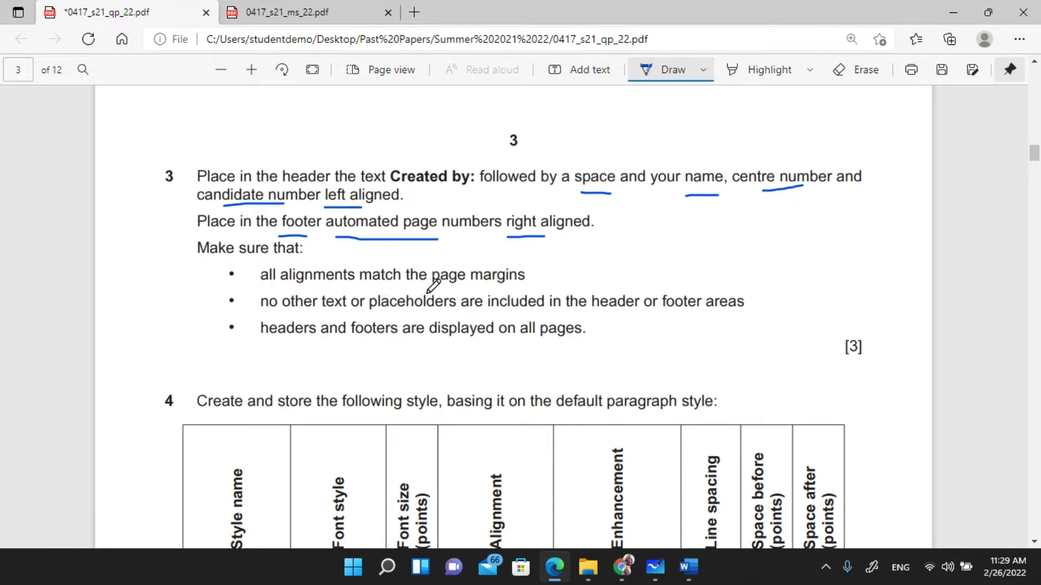
- Ink-underline 'page margins', 'header or footer areas', 'right', 'displayed on all pages' and 'Make sure'; tick 'Created'
{"action": "mouse_move", "coordinate": [436, 292]}
{"action": "left_mouse_down"}
{"action": "mouse_move", "coordinate": [537, 287]}
{"action": "mouse_move", "coordinate": [527, 265]}
{"action": "mouse_move", "coordinate": [435, 261]}
{"action": "left_mouse_up"}
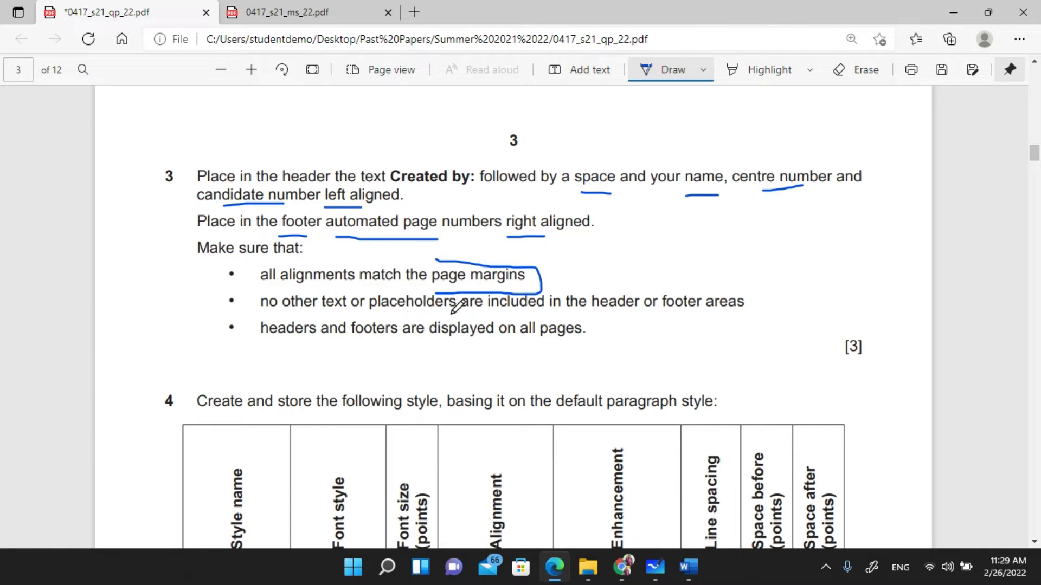
{"action": "left_click_drag", "start_coordinate": [596, 312], "coordinate": [751, 312]}
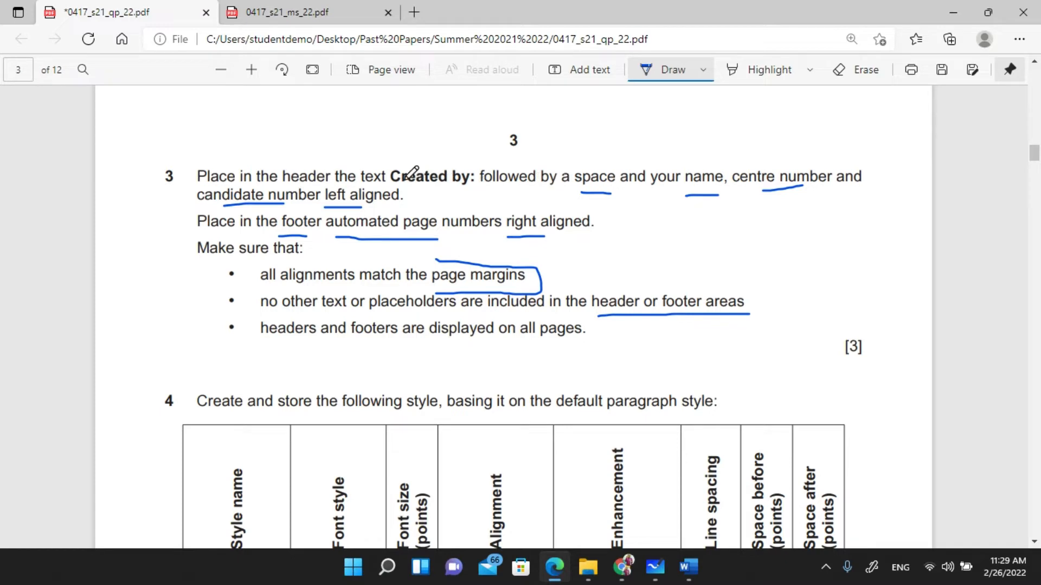
{"action": "left_click_drag", "start_coordinate": [424, 163], "coordinate": [486, 153]}
{"action": "mouse_move", "coordinate": [459, 213]}
{"action": "left_mouse_down"}
{"action": "mouse_move", "coordinate": [462, 225]}
{"action": "mouse_move", "coordinate": [548, 214]}
{"action": "left_mouse_up"}
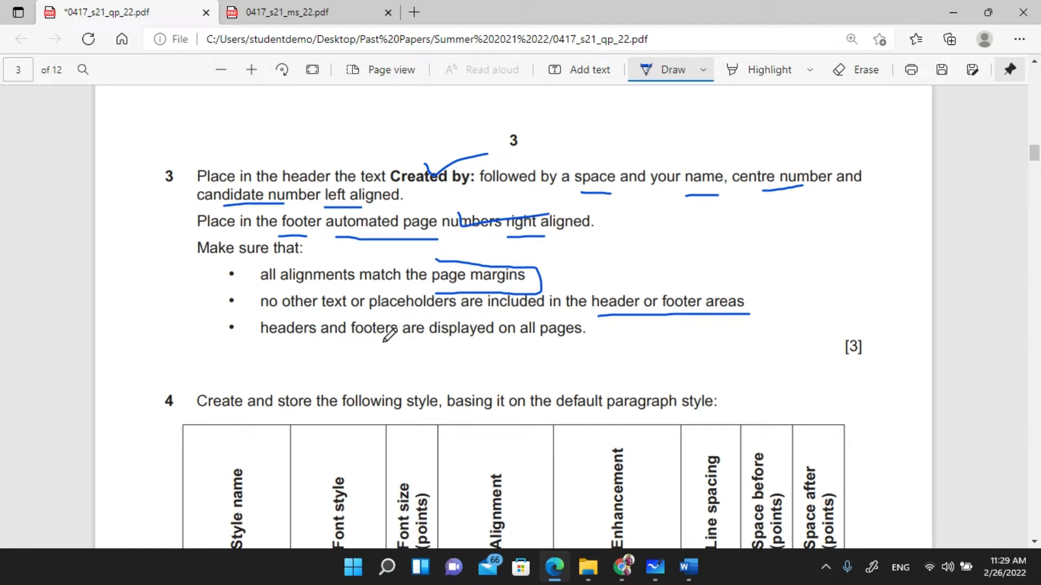
{"action": "left_click_drag", "start_coordinate": [437, 344], "coordinate": [551, 344]}
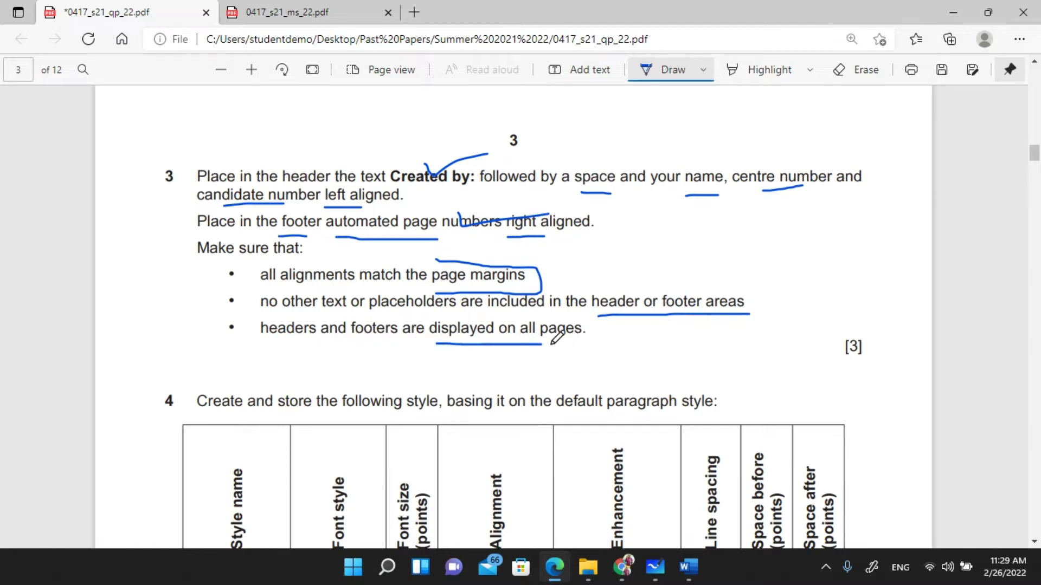
{"action": "left_click_drag", "start_coordinate": [207, 260], "coordinate": [250, 262]}
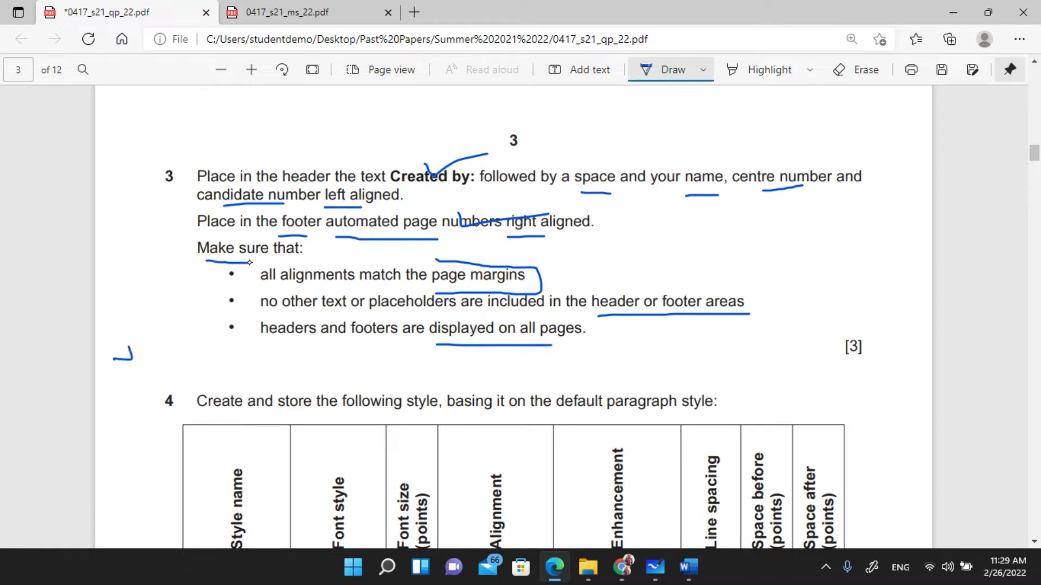
- Handwrite 'visual check' beside the bullets and tick off all three bullet points
{"action": "left_click_drag", "start_coordinate": [157, 327], "coordinate": [205, 309]}
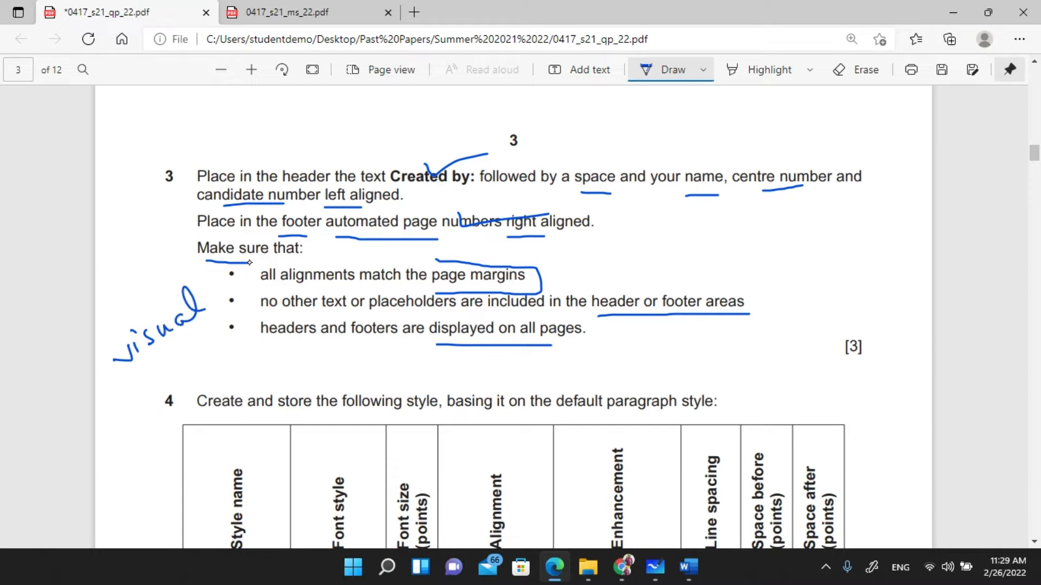
{"action": "left_click_drag", "start_coordinate": [169, 374], "coordinate": [226, 333]}
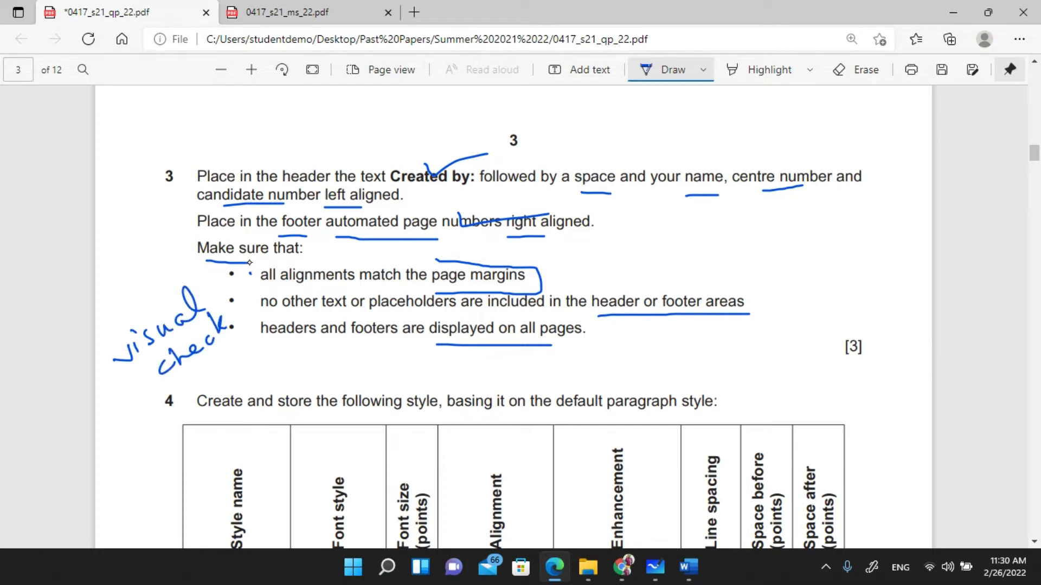
{"action": "mouse_move", "coordinate": [251, 274]}
{"action": "left_mouse_down"}
{"action": "mouse_move", "coordinate": [280, 261]}
{"action": "mouse_move", "coordinate": [252, 325]}
{"action": "mouse_move", "coordinate": [281, 308]}
{"action": "left_mouse_up"}
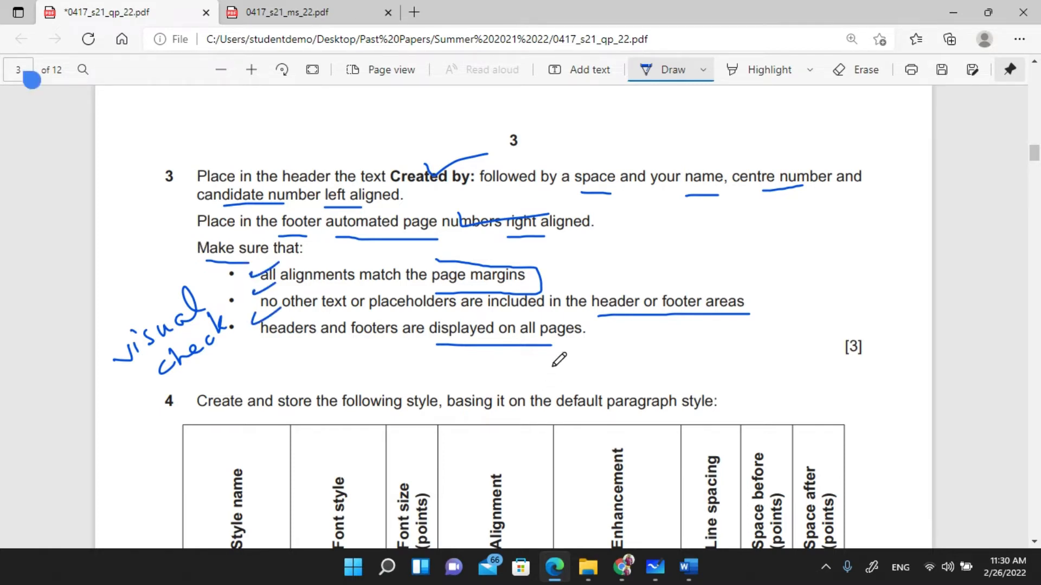
{"action": "key", "text": "alt+Tab"}
{"action": "scroll", "coordinate": [597, 293], "scroll_direction": "down", "scroll_amount": 4, "text": "ctrl"}
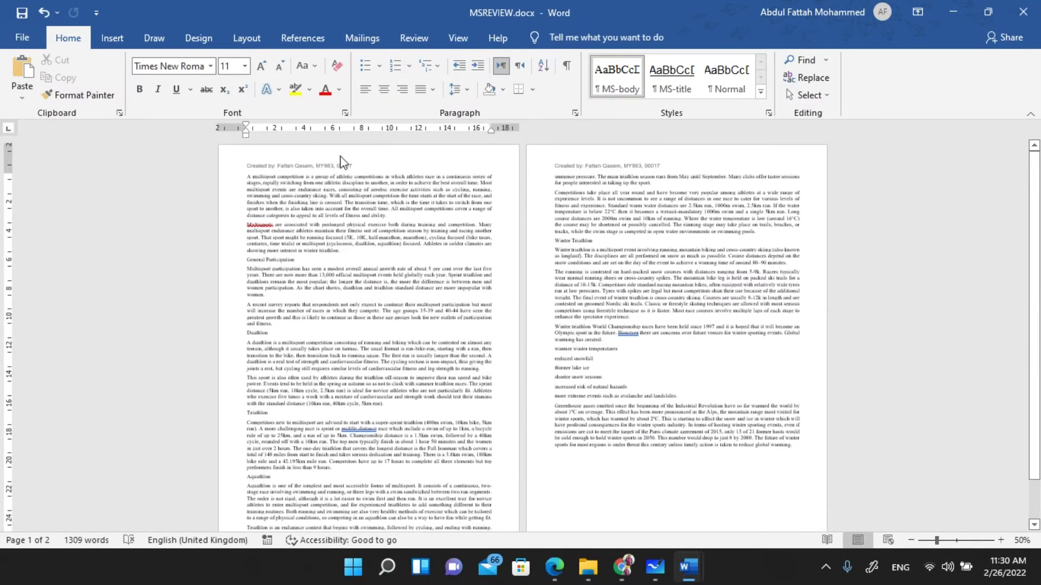
{"action": "scroll", "coordinate": [309, 428], "scroll_direction": "down", "scroll_amount": 1}
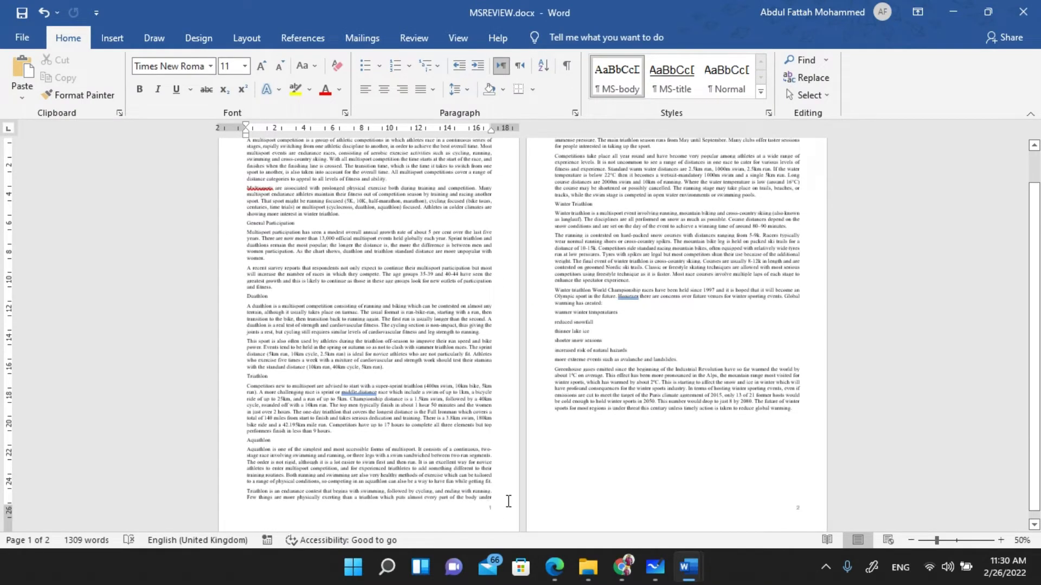
{"action": "scroll", "coordinate": [537, 275], "scroll_direction": "up", "scroll_amount": 1}
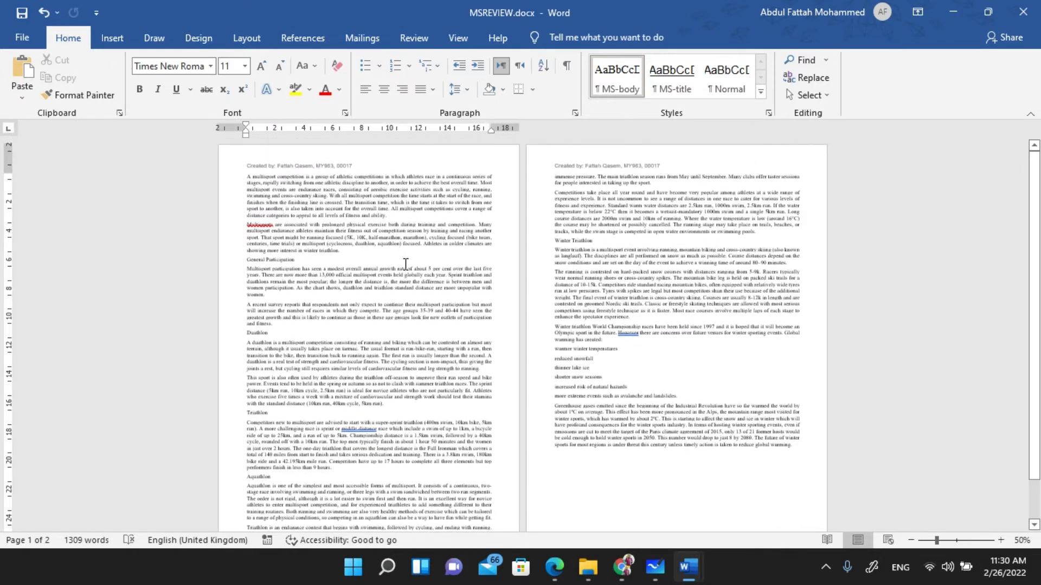
{"action": "key", "text": "alt+Tab"}
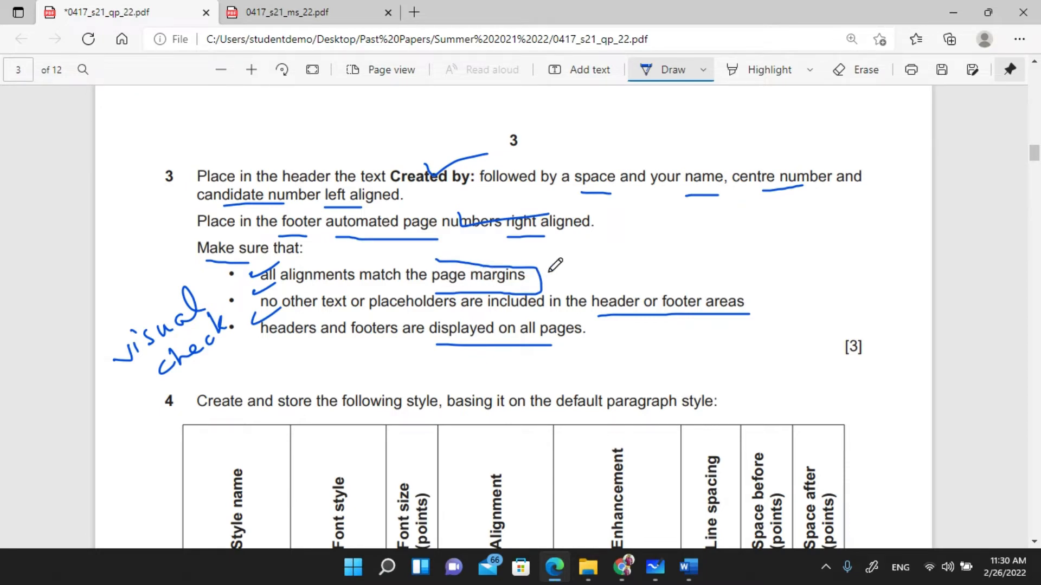
{"action": "left_click_drag", "start_coordinate": [541, 270], "coordinate": [576, 261]}
{"action": "key", "text": "alt+Tab"}
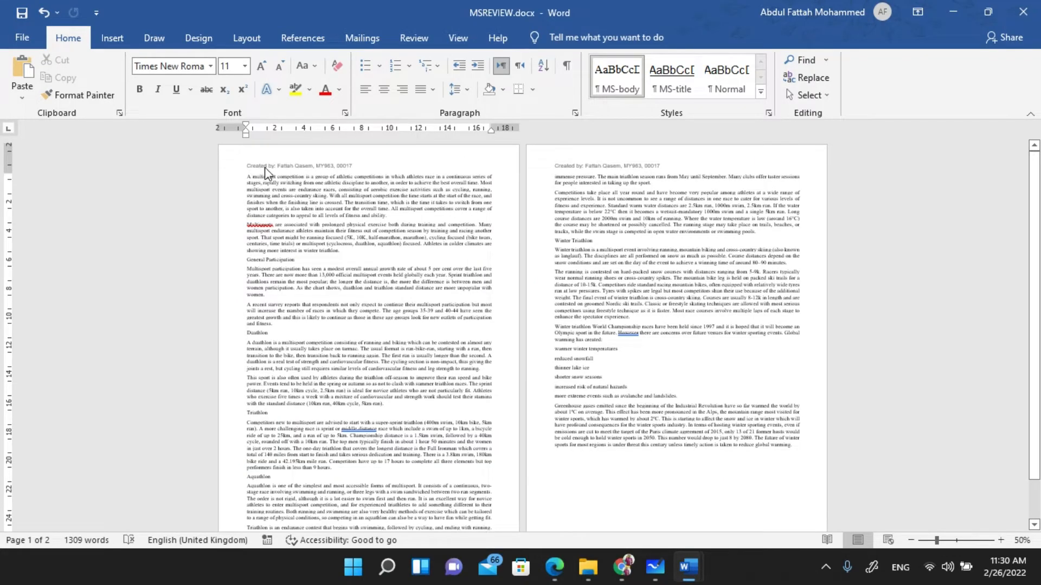
{"action": "scroll", "coordinate": [477, 304], "scroll_direction": "down", "scroll_amount": 2}
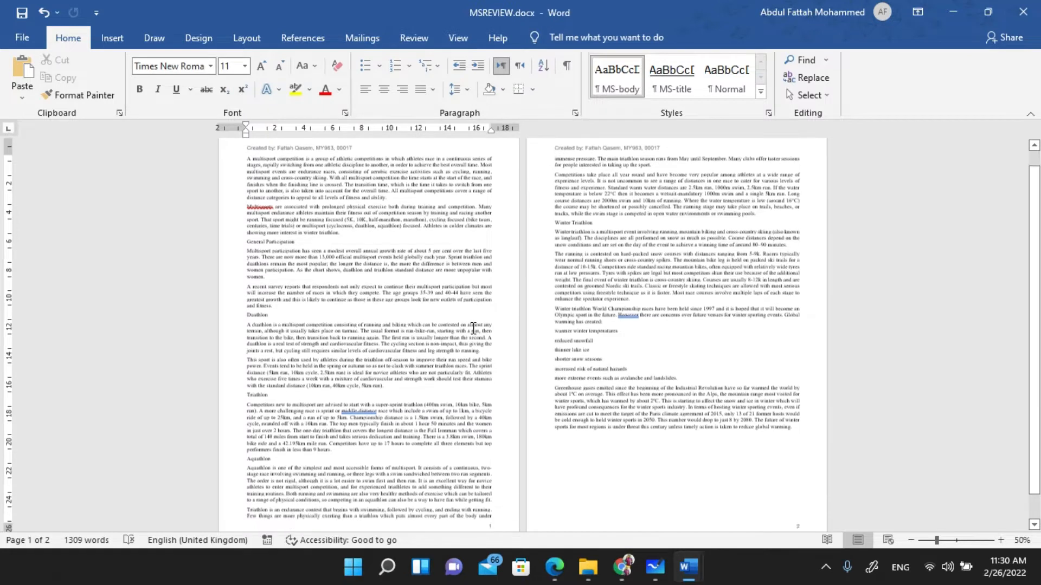
{"action": "scroll", "coordinate": [473, 328], "scroll_direction": "down", "scroll_amount": 2}
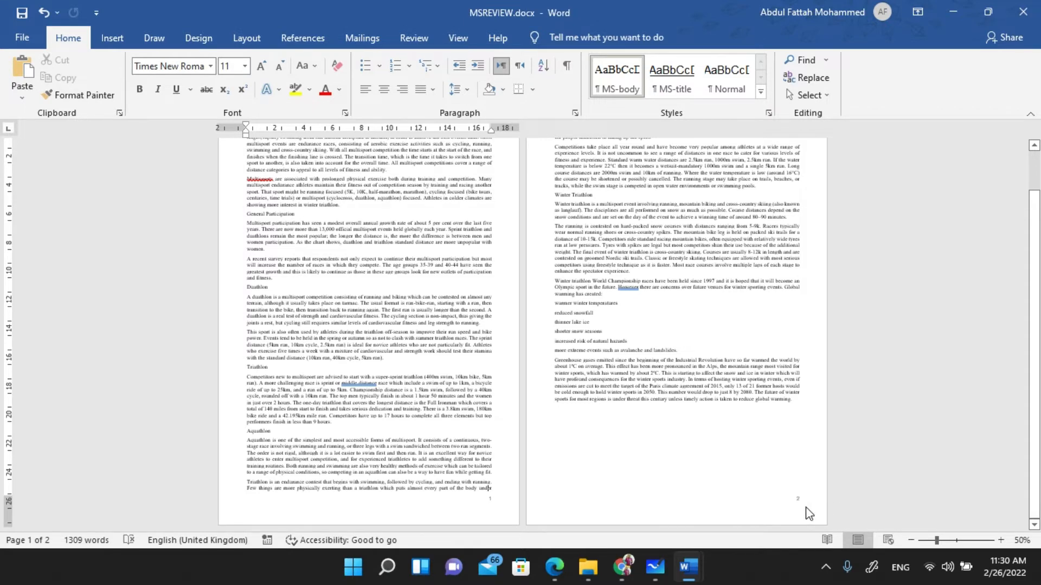
{"action": "key", "text": "alt+Tab"}
{"action": "left_click_drag", "start_coordinate": [650, 288], "coordinate": [720, 274]}
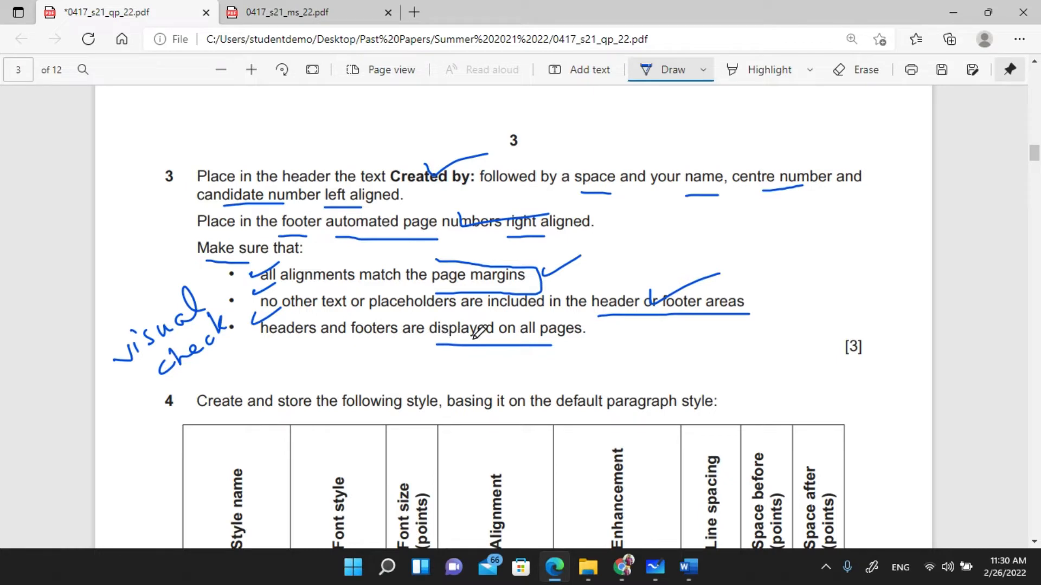
{"action": "key", "text": "alt+Tab"}
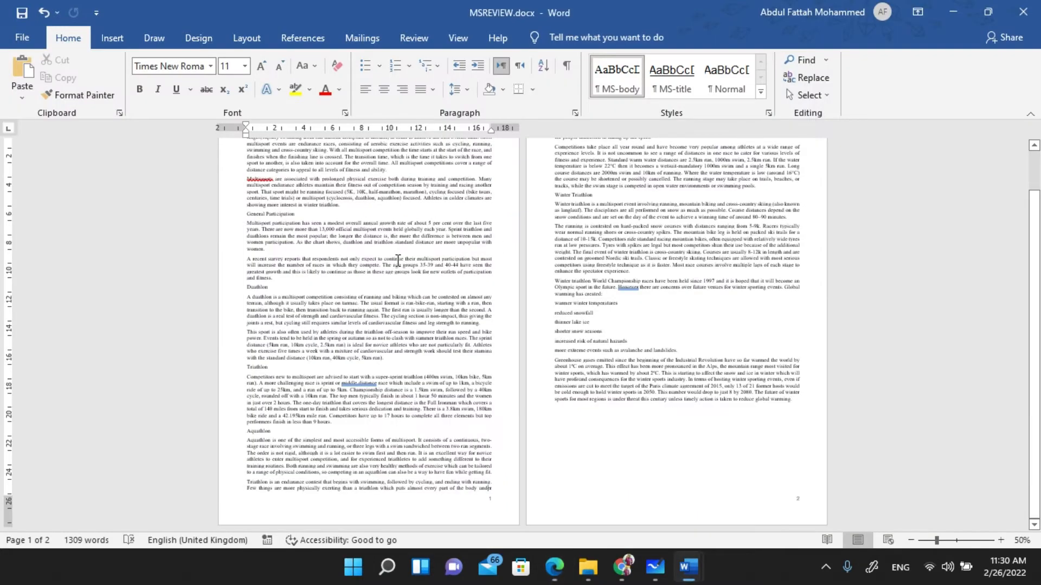
{"action": "scroll", "coordinate": [398, 260], "scroll_direction": "up", "scroll_amount": 2}
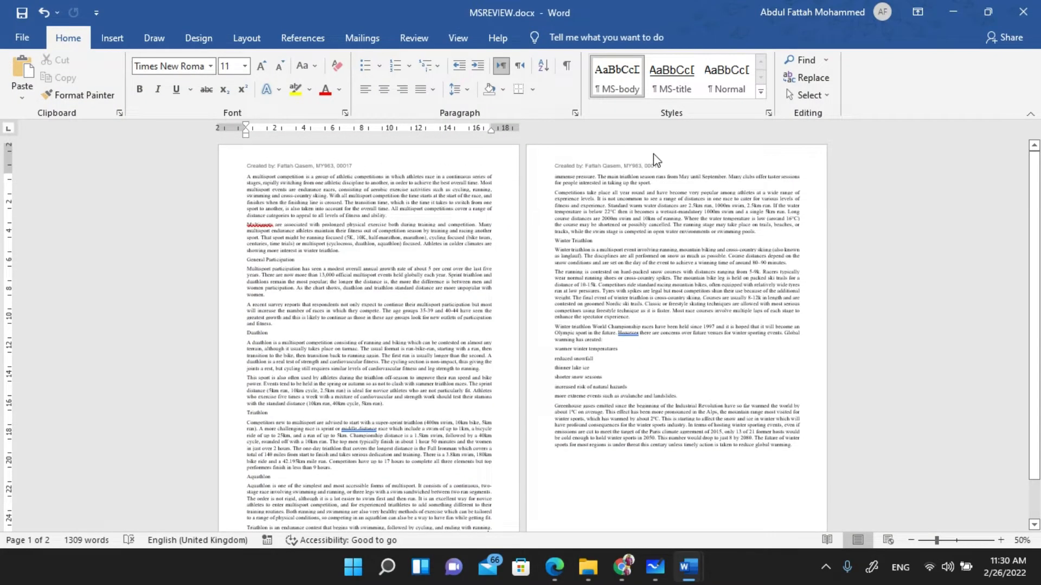
{"action": "scroll", "coordinate": [459, 266], "scroll_direction": "down", "scroll_amount": 2}
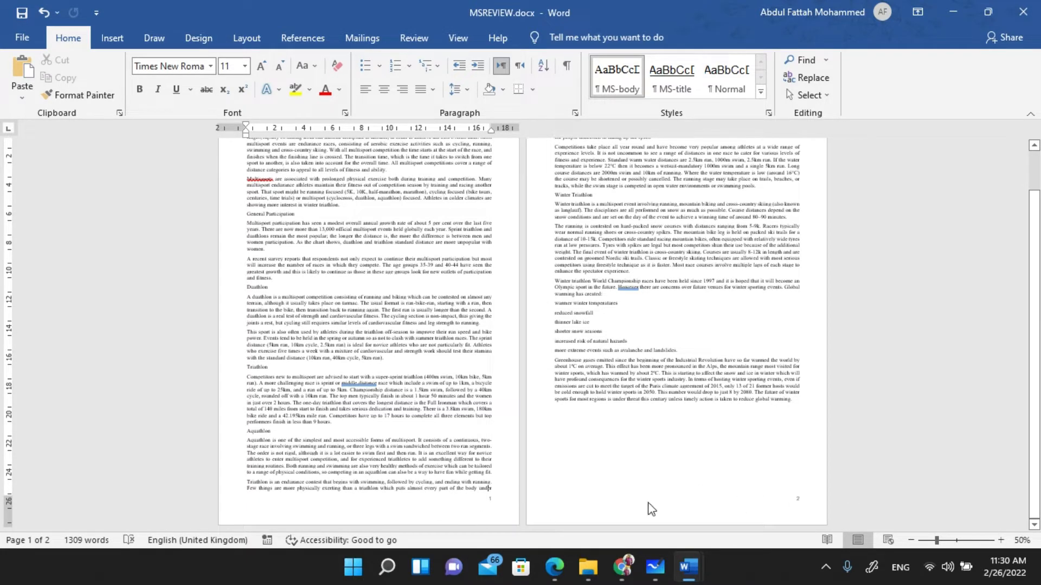
{"action": "scroll", "coordinate": [520, 500], "scroll_direction": "up", "scroll_amount": 1}
{"action": "scroll", "coordinate": [518, 495], "scroll_direction": "down", "scroll_amount": 1}
{"action": "scroll", "coordinate": [461, 477], "scroll_direction": "up", "scroll_amount": 2}
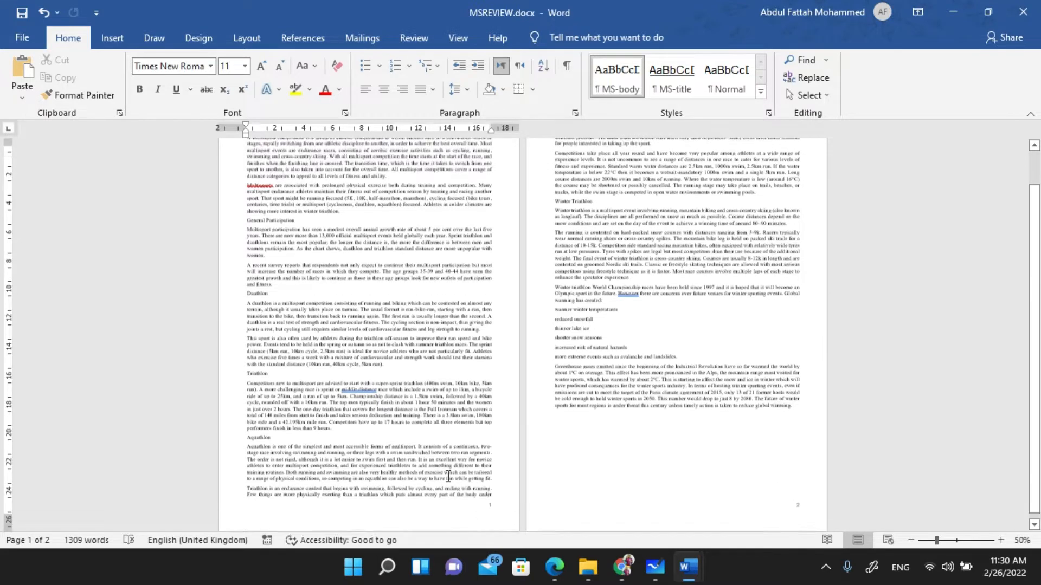
- In question 4, underline 'Create and store' and circle the word 'style'
{"action": "key", "text": "alt+Tab"}
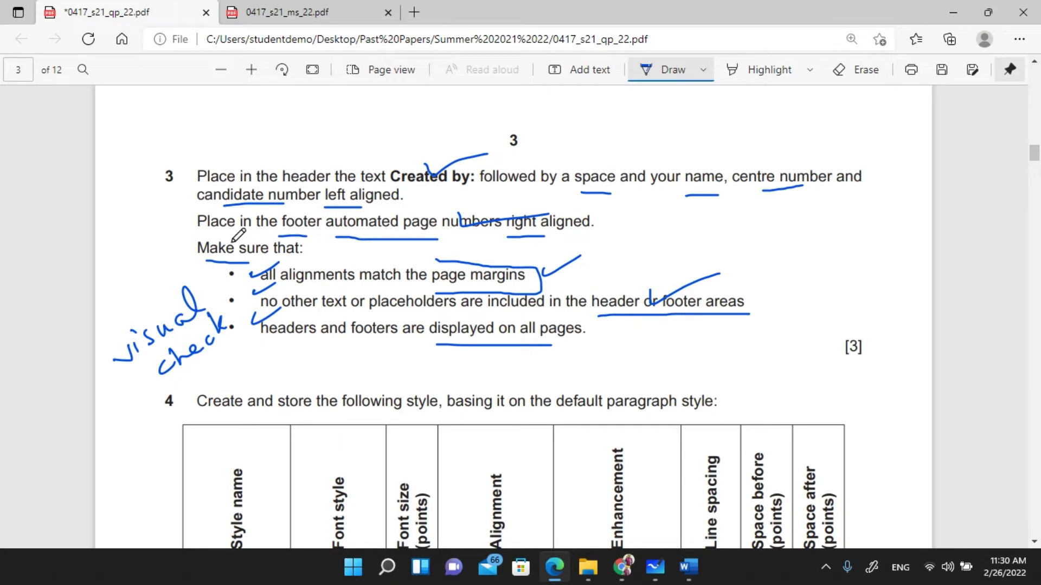
{"action": "scroll", "coordinate": [227, 302], "scroll_direction": "down", "scroll_amount": 5}
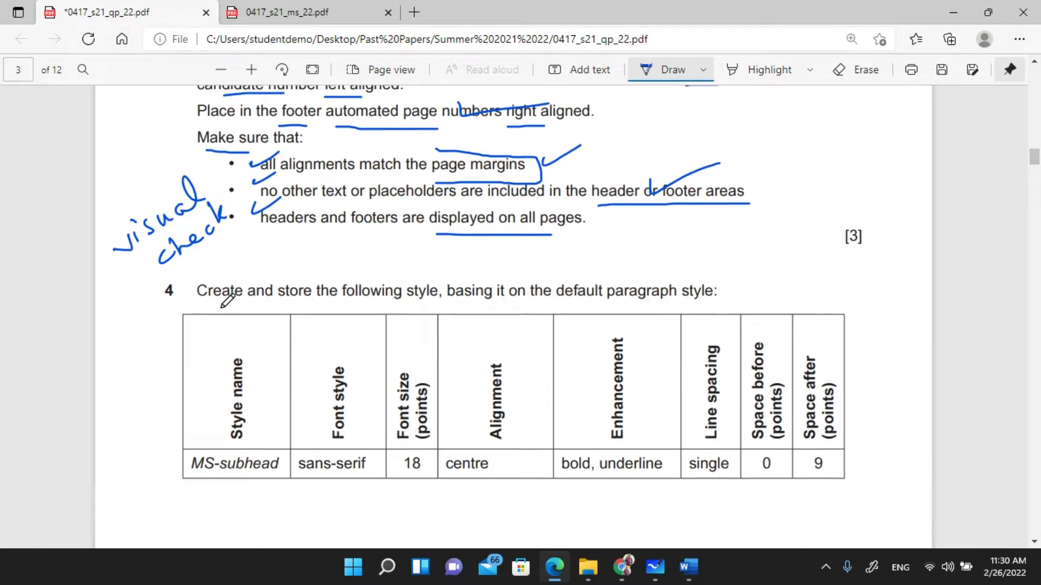
{"action": "scroll", "coordinate": [227, 301], "scroll_direction": "down", "scroll_amount": 1}
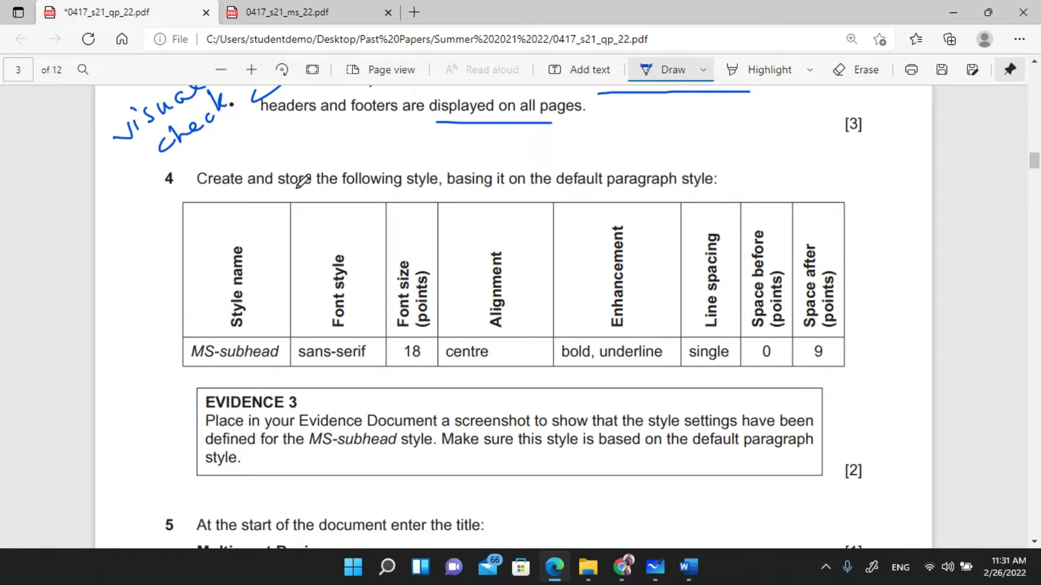
{"action": "left_click_drag", "start_coordinate": [201, 191], "coordinate": [307, 194]}
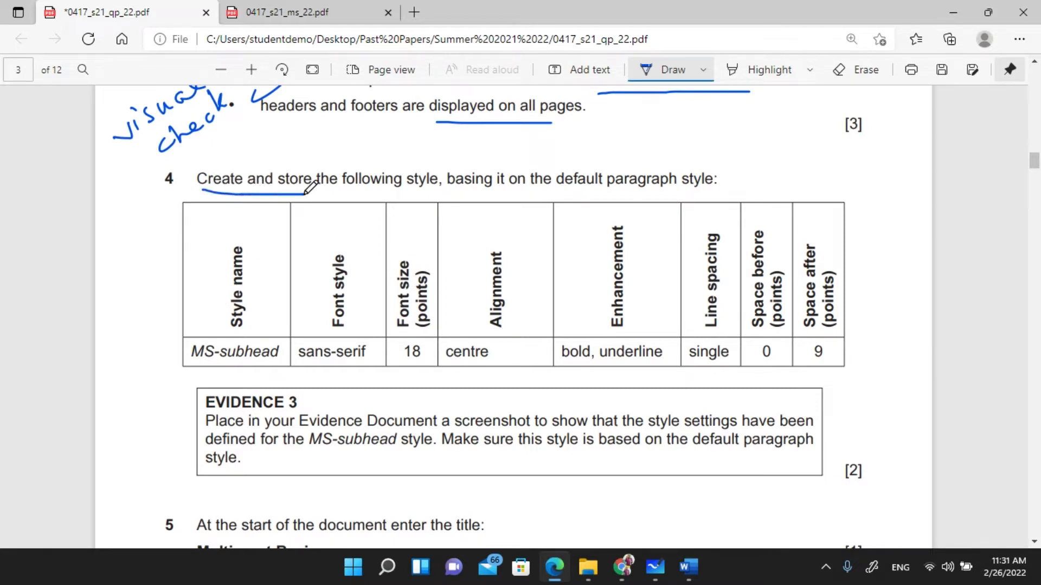
{"action": "mouse_move", "coordinate": [411, 166]}
{"action": "left_mouse_down"}
{"action": "mouse_move", "coordinate": [441, 162]}
{"action": "mouse_move", "coordinate": [412, 200]}
{"action": "mouse_move", "coordinate": [409, 163]}
{"action": "mouse_move", "coordinate": [440, 164]}
{"action": "left_mouse_up"}
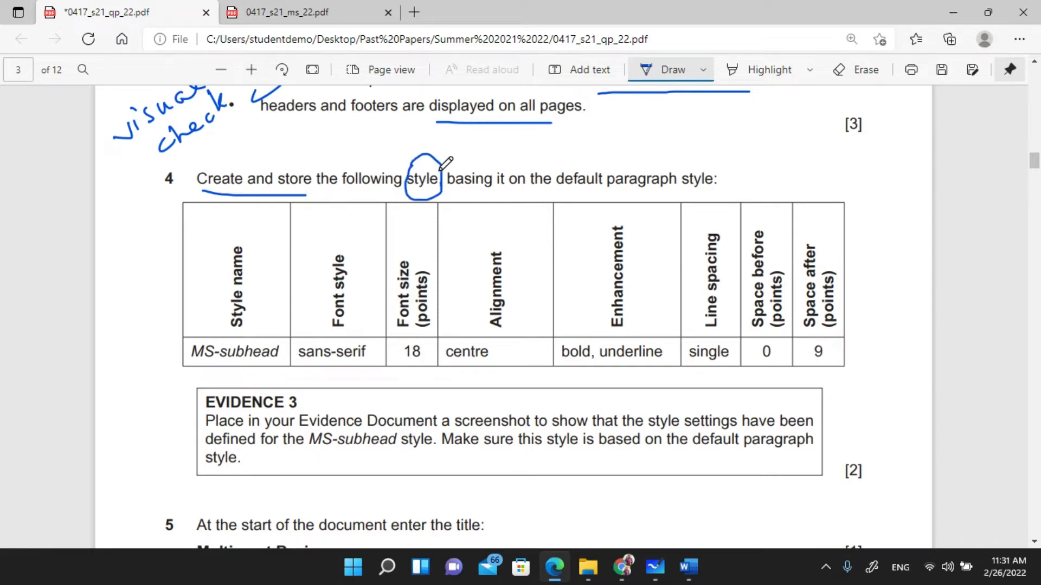
- Write the notes 'create' and 'modify' beside question 4 and tick each
{"action": "mouse_move", "coordinate": [618, 130]}
{"action": "left_mouse_down"}
{"action": "mouse_move", "coordinate": [699, 131]}
{"action": "mouse_move", "coordinate": [696, 111]}
{"action": "left_mouse_up"}
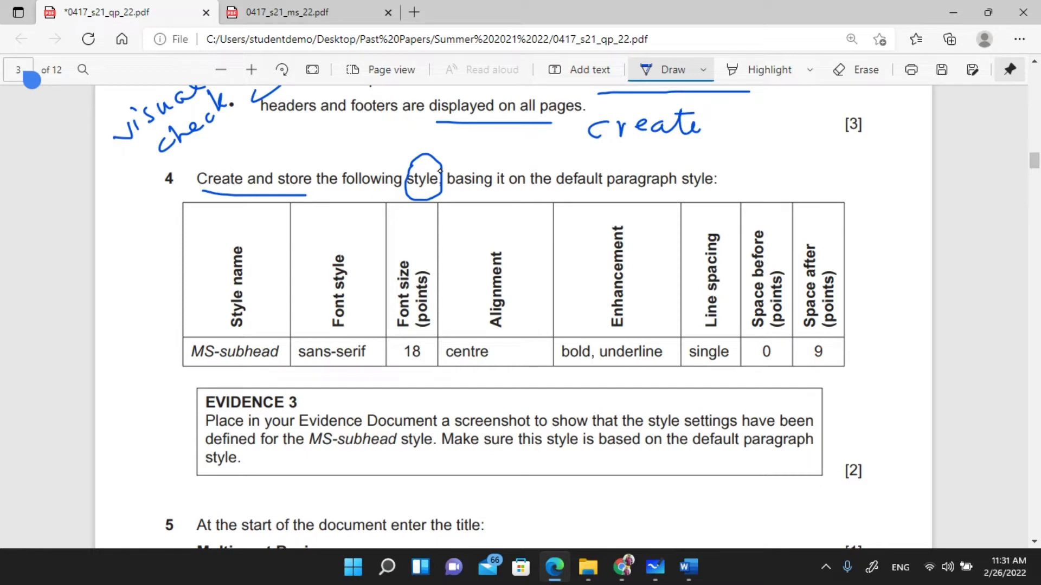
{"action": "mouse_move", "coordinate": [605, 166]}
{"action": "left_mouse_down"}
{"action": "mouse_move", "coordinate": [661, 142]}
{"action": "mouse_move", "coordinate": [676, 162]}
{"action": "mouse_move", "coordinate": [706, 171]}
{"action": "left_mouse_up"}
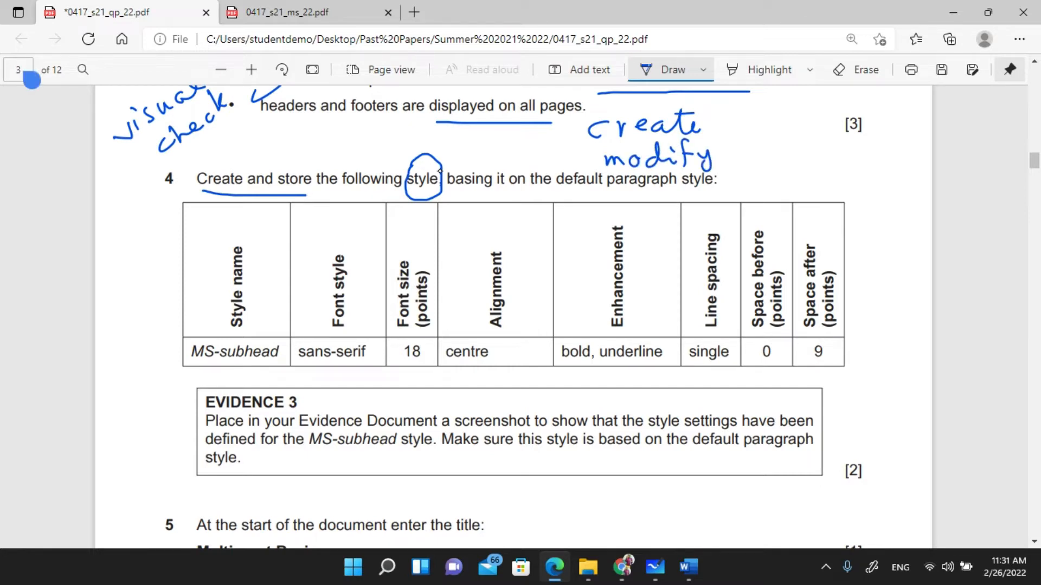
{"action": "left_click_drag", "start_coordinate": [708, 127], "coordinate": [743, 114]}
{"action": "left_click_drag", "start_coordinate": [721, 154], "coordinate": [764, 143]}
- Mark the MS-subhead Style name entry as 'New' and stop drawing
{"action": "mouse_move", "coordinate": [153, 261]}
{"action": "left_mouse_down"}
{"action": "mouse_move", "coordinate": [154, 277]}
{"action": "mouse_move", "coordinate": [209, 251]}
{"action": "mouse_move", "coordinate": [168, 264]}
{"action": "left_mouse_up"}
{"action": "mouse_move", "coordinate": [169, 247]}
{"action": "left_mouse_down"}
{"action": "mouse_move", "coordinate": [190, 245]}
{"action": "mouse_move", "coordinate": [196, 219]}
{"action": "mouse_move", "coordinate": [225, 232]}
{"action": "mouse_move", "coordinate": [239, 219]}
{"action": "mouse_move", "coordinate": [240, 238]}
{"action": "left_mouse_up"}
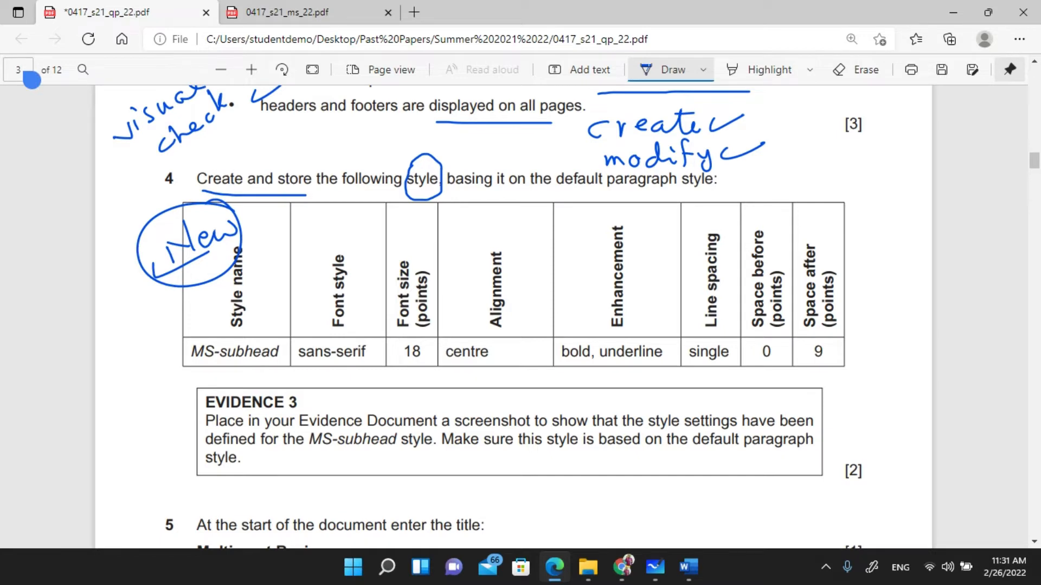
{"action": "scroll", "coordinate": [434, 297], "scroll_direction": "down", "scroll_amount": 3}
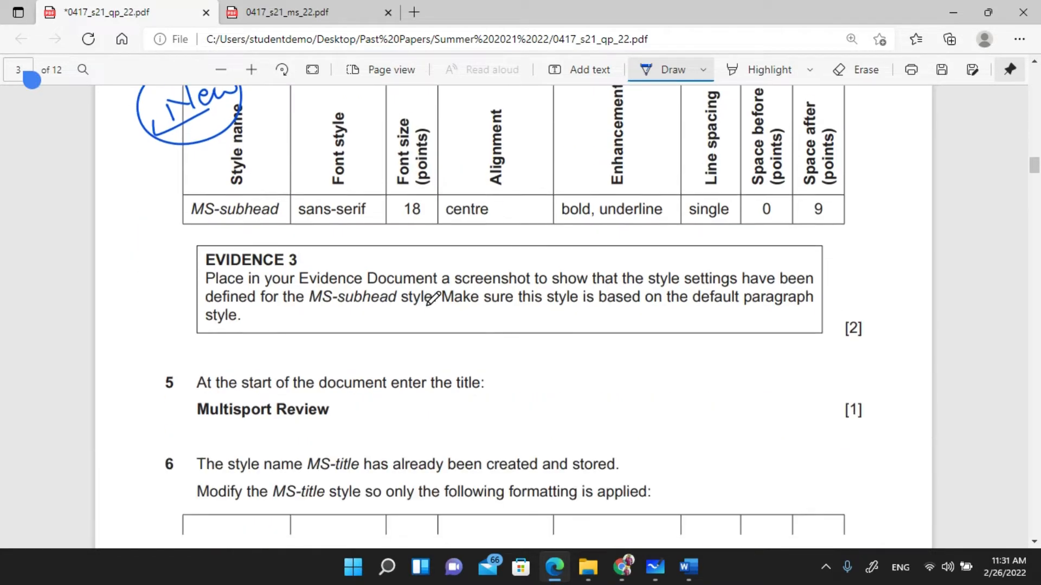
{"action": "scroll", "coordinate": [444, 303], "scroll_direction": "up", "scroll_amount": 2}
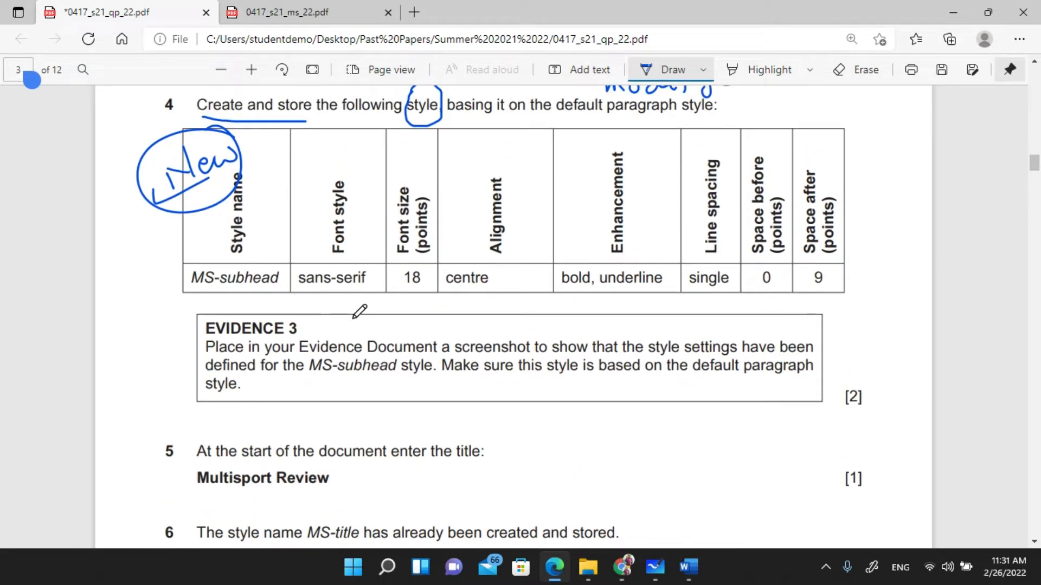
{"action": "key", "text": "Escape"}
- Add an empty paragraph after 'global warming.' at the end of page 2
{"action": "mouse_move", "coordinate": [688, 567]}
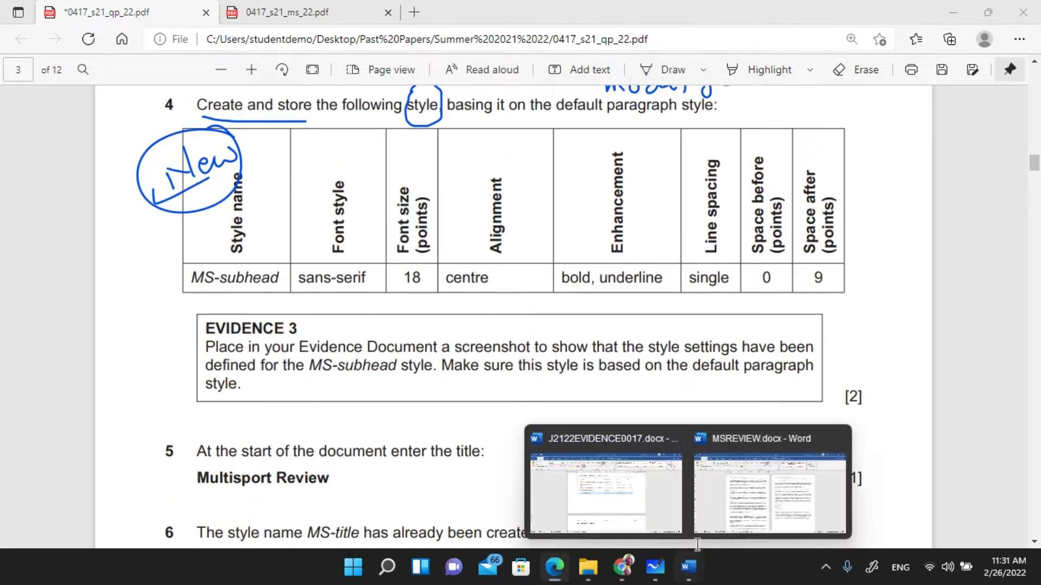
{"action": "left_click", "coordinate": [719, 504]}
{"action": "scroll", "coordinate": [662, 394], "scroll_direction": "down", "scroll_amount": 2}
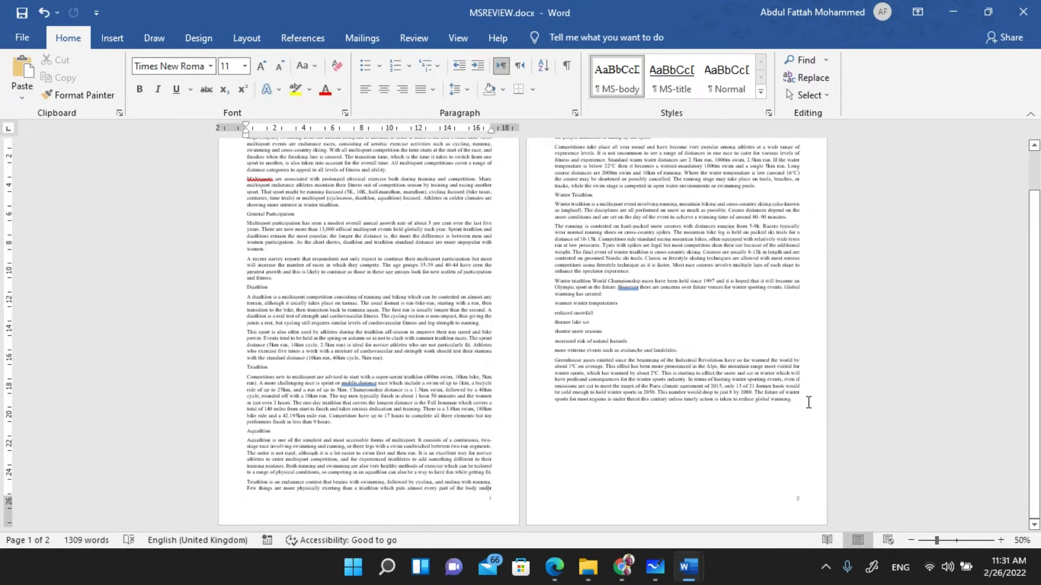
{"action": "left_click", "coordinate": [808, 401]}
{"action": "scroll", "coordinate": [808, 401], "scroll_direction": "up", "scroll_amount": 4}
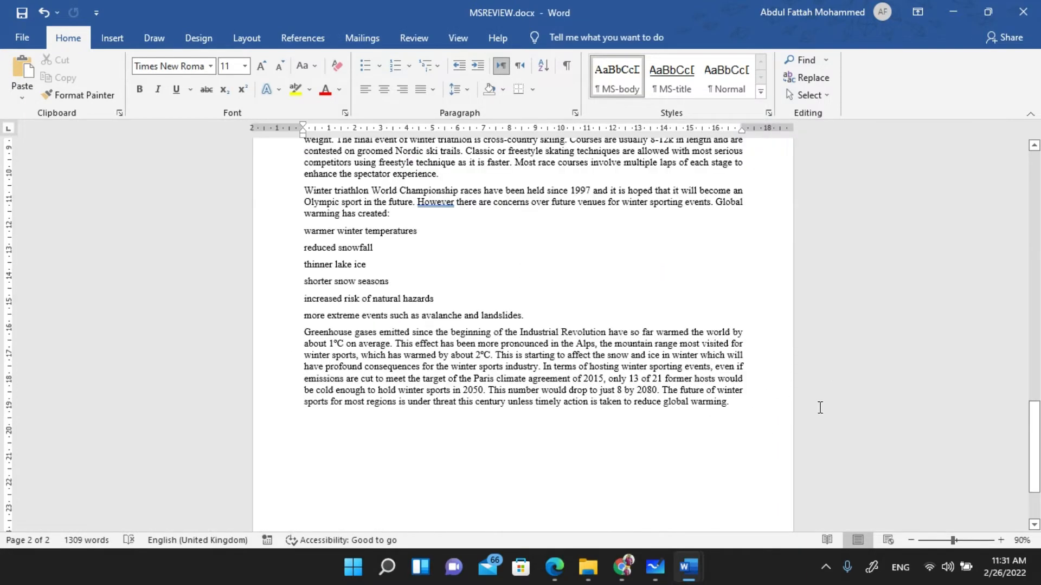
{"action": "key", "text": "Return"}
{"action": "scroll", "coordinate": [332, 468], "scroll_direction": "up", "scroll_amount": 5}
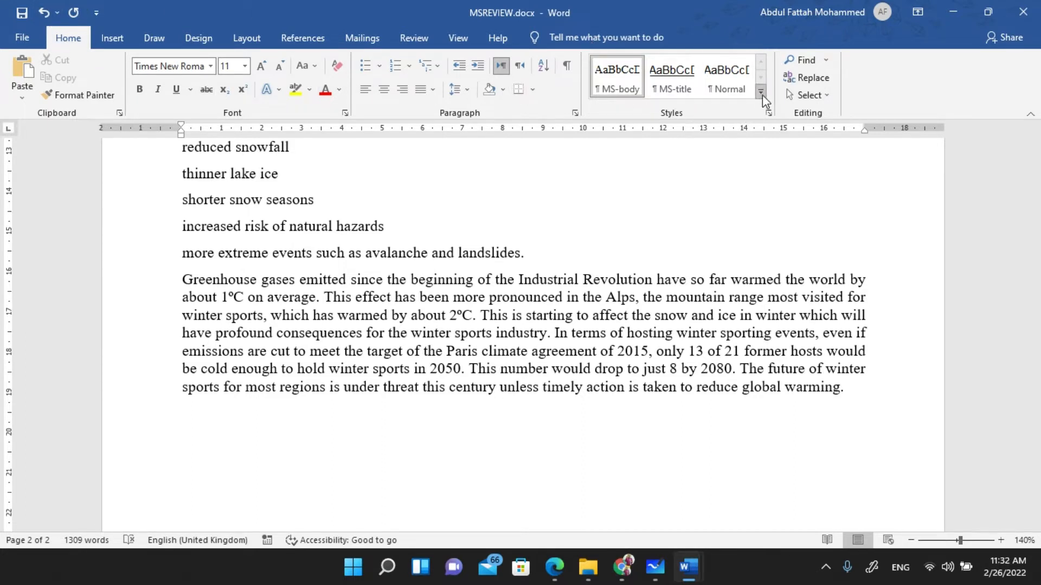
- Create a paragraph style named 'MS-subhead', copying the name from question 4's table in the PDF
{"action": "left_click", "coordinate": [762, 95]}
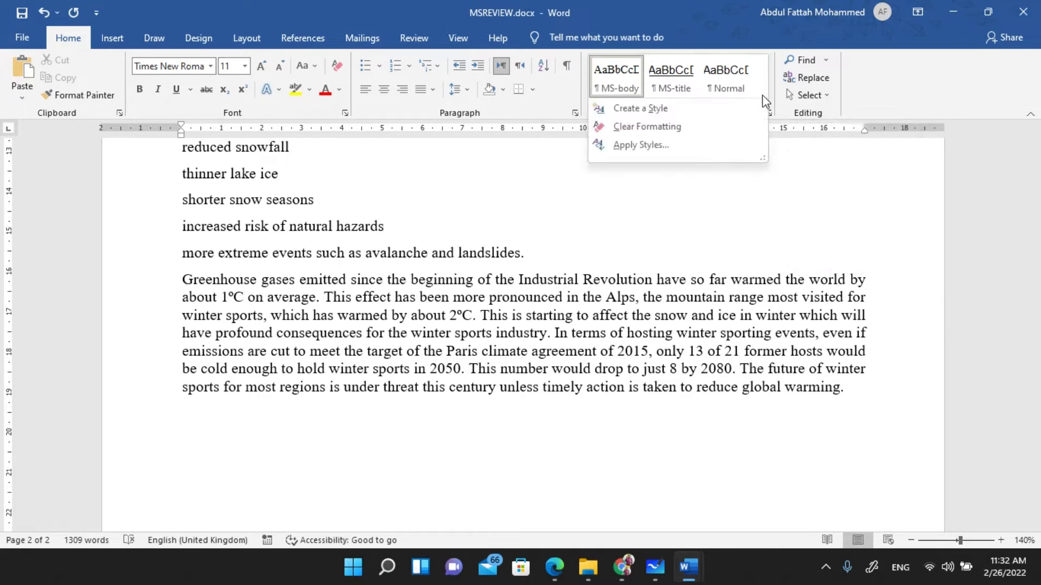
{"action": "left_click", "coordinate": [633, 109]}
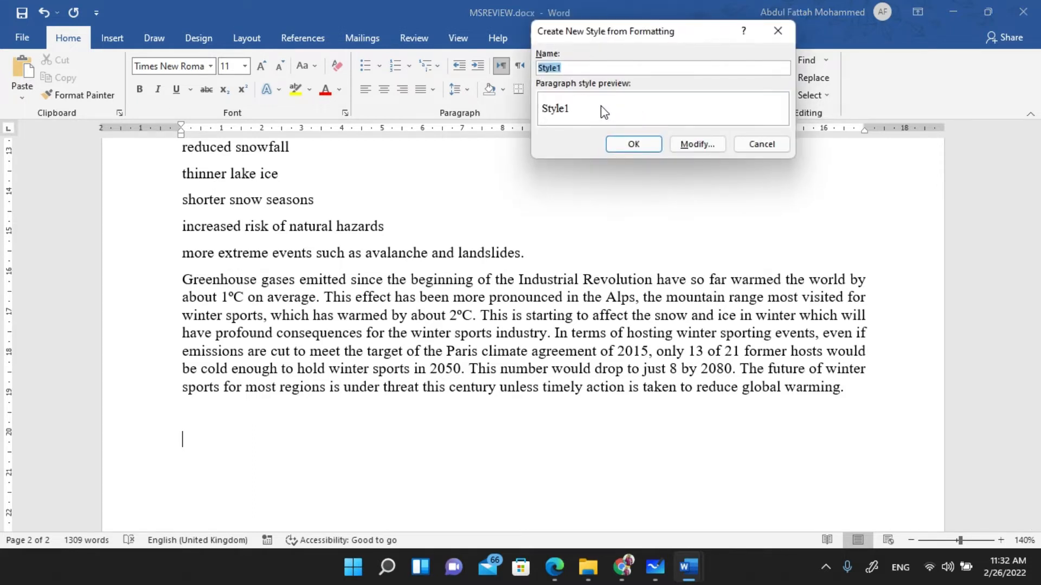
{"action": "left_click", "coordinate": [451, 498]}
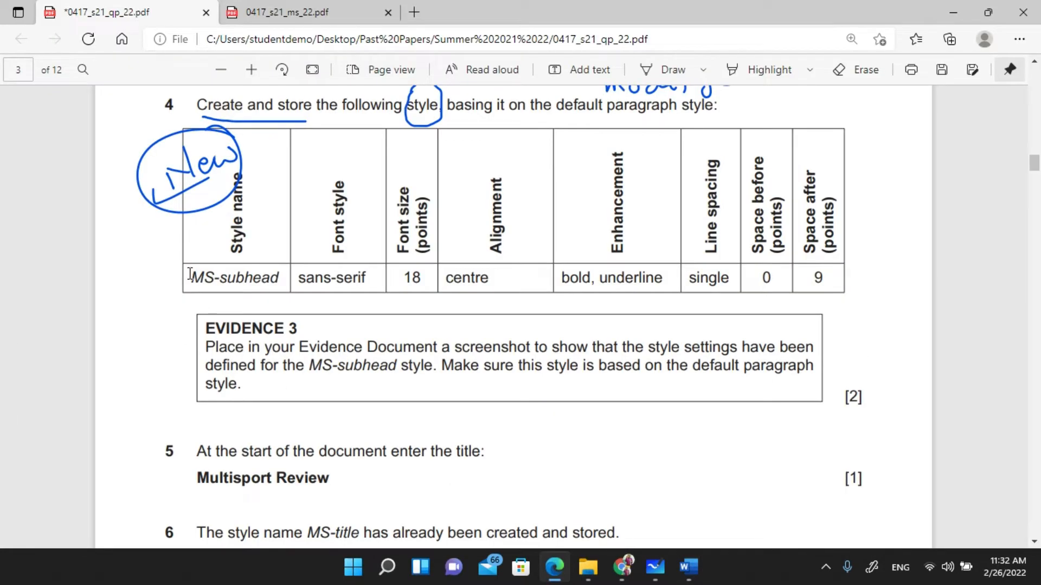
{"action": "left_click_drag", "start_coordinate": [189, 274], "coordinate": [283, 280]}
{"action": "key", "text": "ctrl+c"}
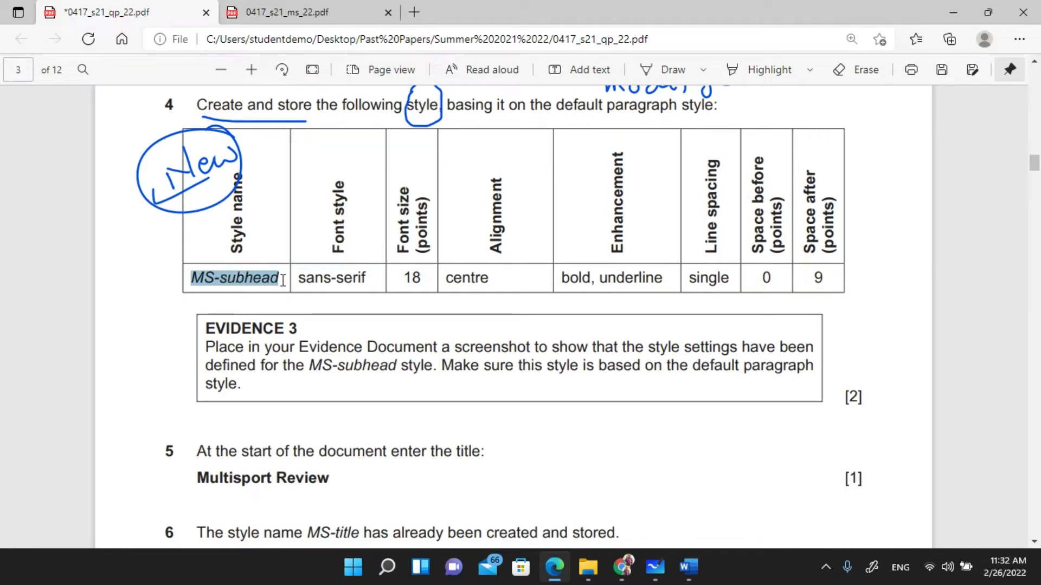
{"action": "key", "text": "alt+Tab"}
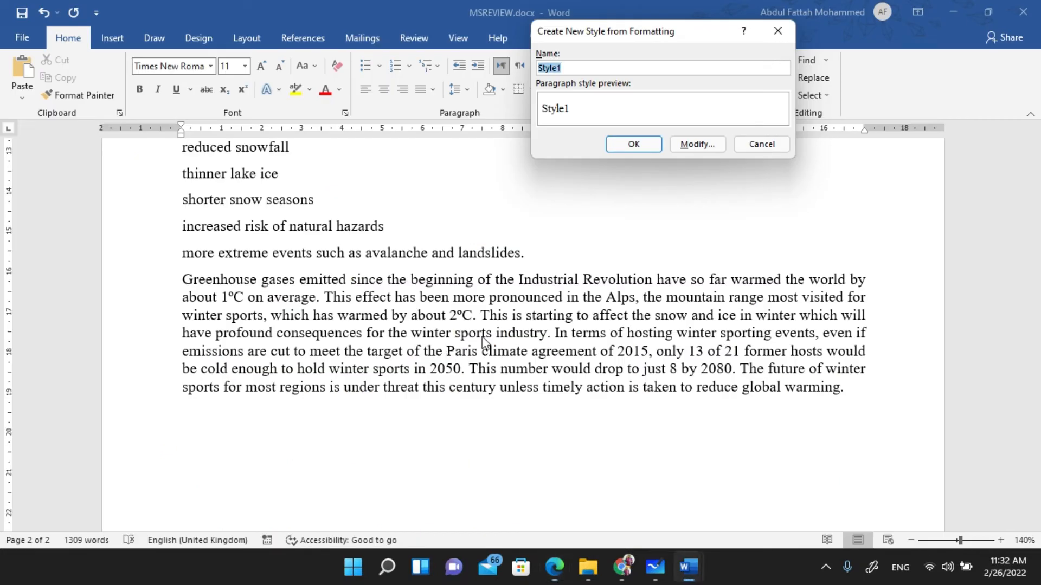
{"action": "left_click", "coordinate": [563, 67]}
{"action": "double_click", "coordinate": [558, 68]}
{"action": "key", "text": "ctrl+v"}
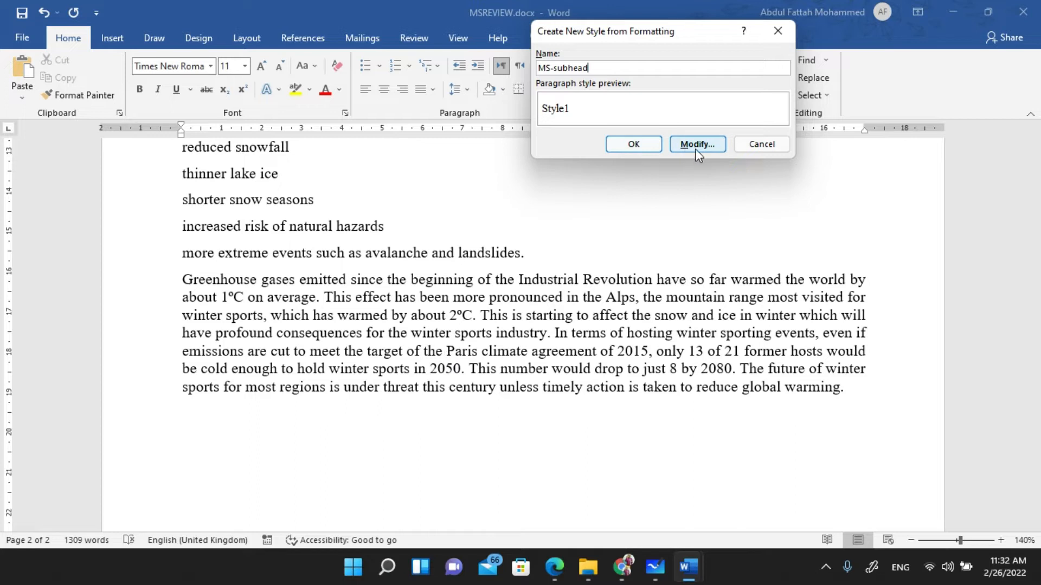
{"action": "left_click", "coordinate": [640, 145]}
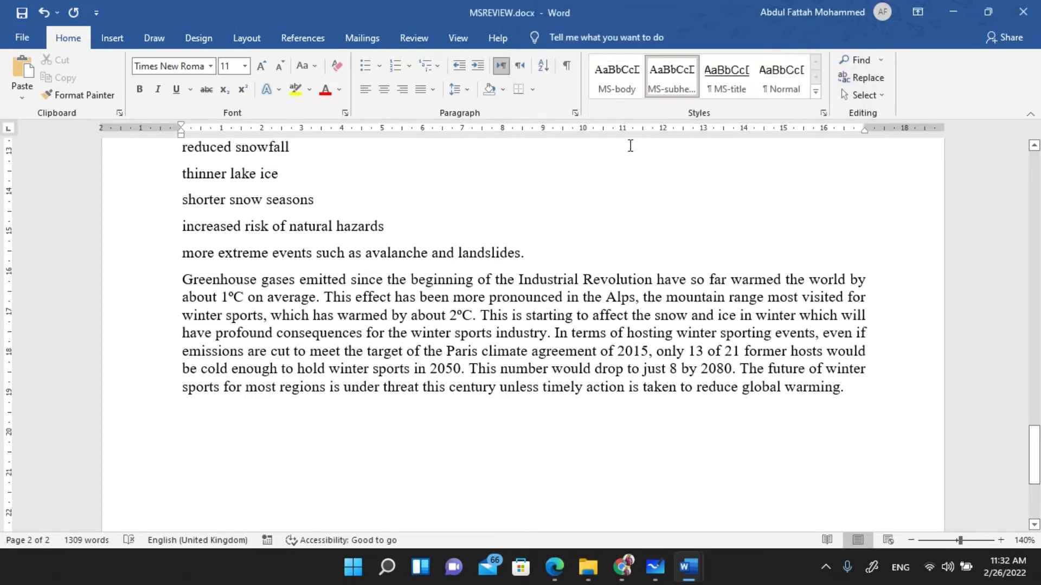
- Open Modify Style for MS-subhead and bring up question 4's style specifications in the PDF
{"action": "right_click", "coordinate": [666, 72]}
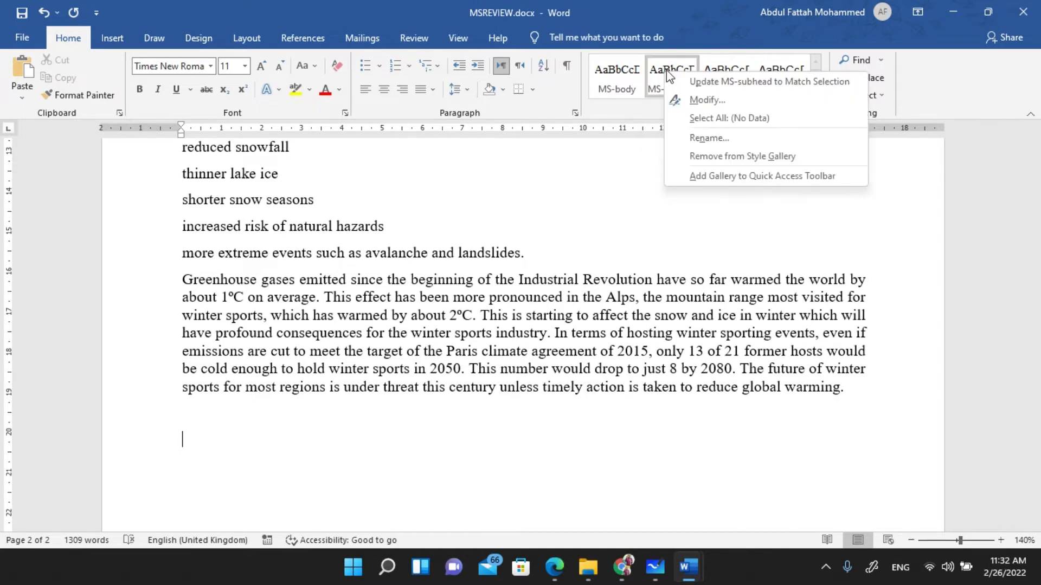
{"action": "left_click", "coordinate": [696, 101]}
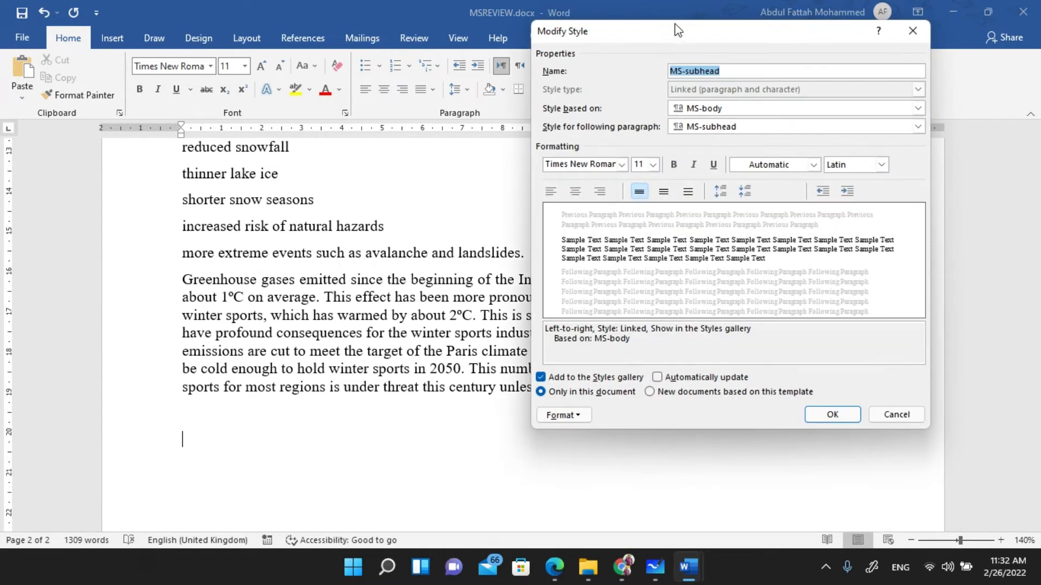
{"action": "left_click_drag", "start_coordinate": [676, 27], "coordinate": [592, 46]}
{"action": "left_click", "coordinate": [554, 567]}
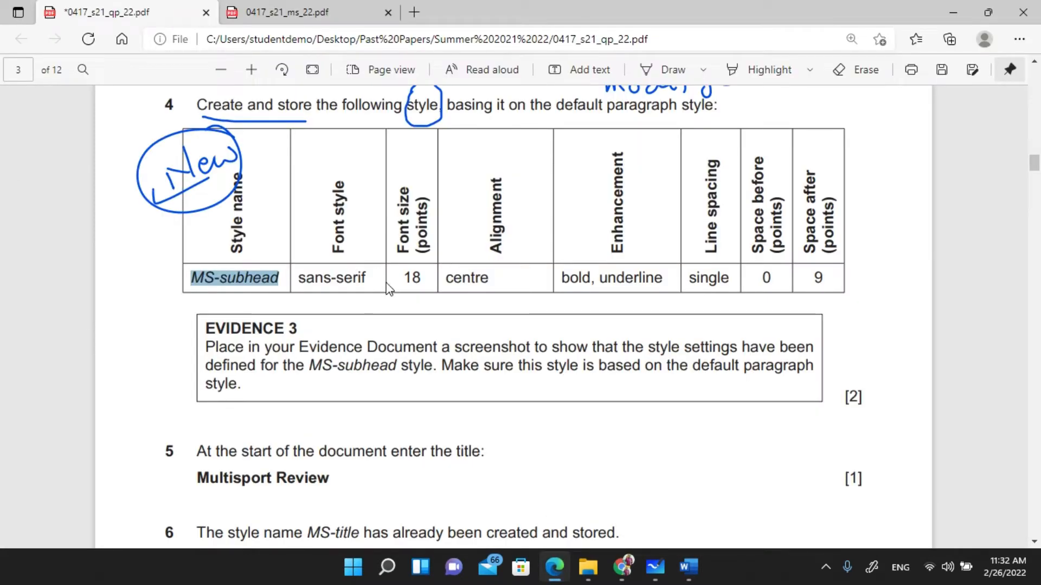
{"action": "scroll", "coordinate": [488, 238], "scroll_direction": "up", "scroll_amount": 2}
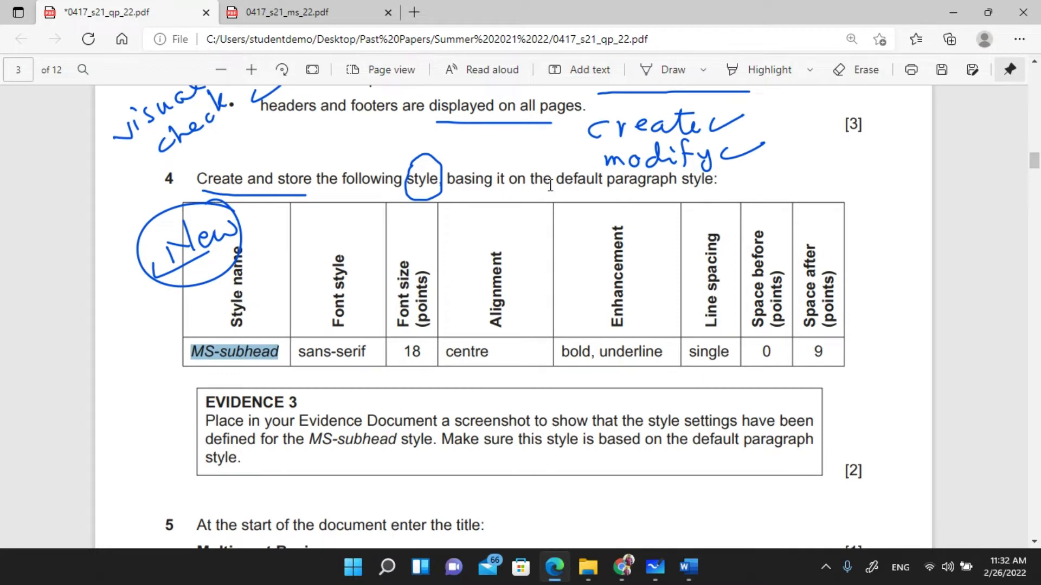
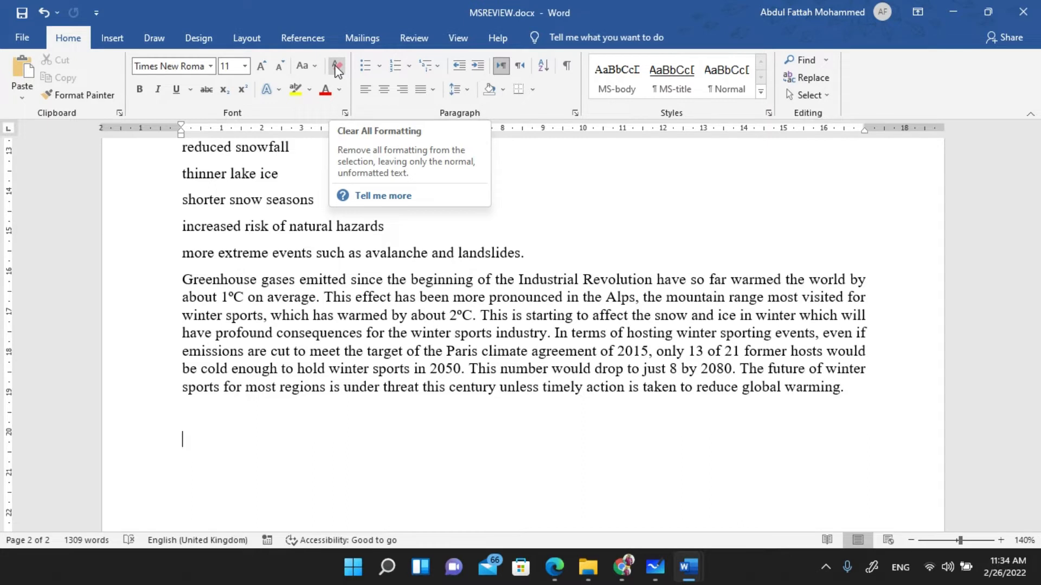
- Clear all formatting from the empty last paragraph on page 2, reverting it to Normal Arial 11
{"action": "left_click", "coordinate": [337, 67]}
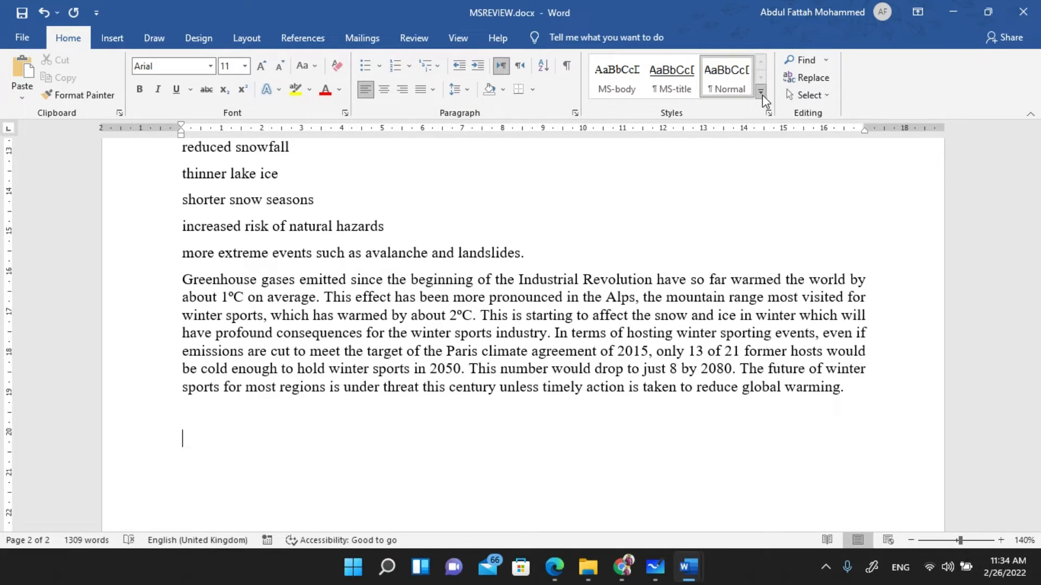
- Try creating a new style named MS-subhead from the formatting and dismiss the name-exists warning
{"action": "left_click", "coordinate": [761, 93]}
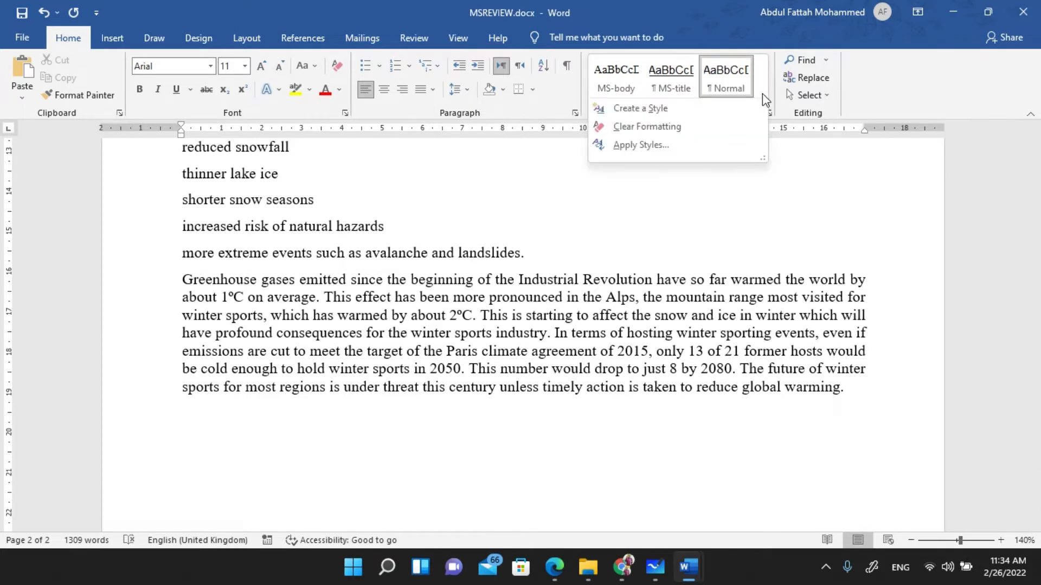
{"action": "left_click", "coordinate": [654, 111]}
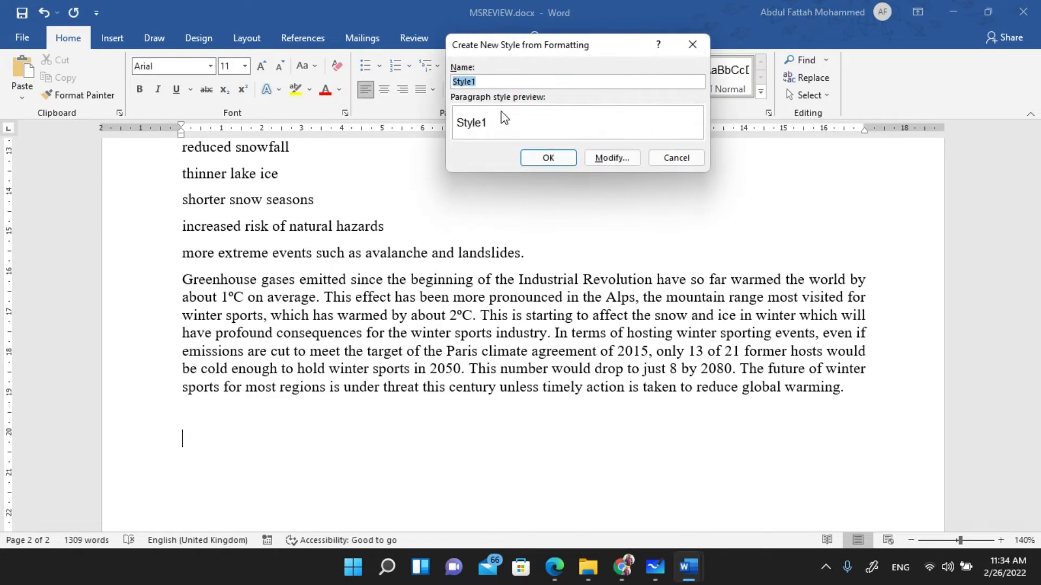
{"action": "type", "text": "MS-subhead"}
{"action": "left_click", "coordinate": [614, 160]}
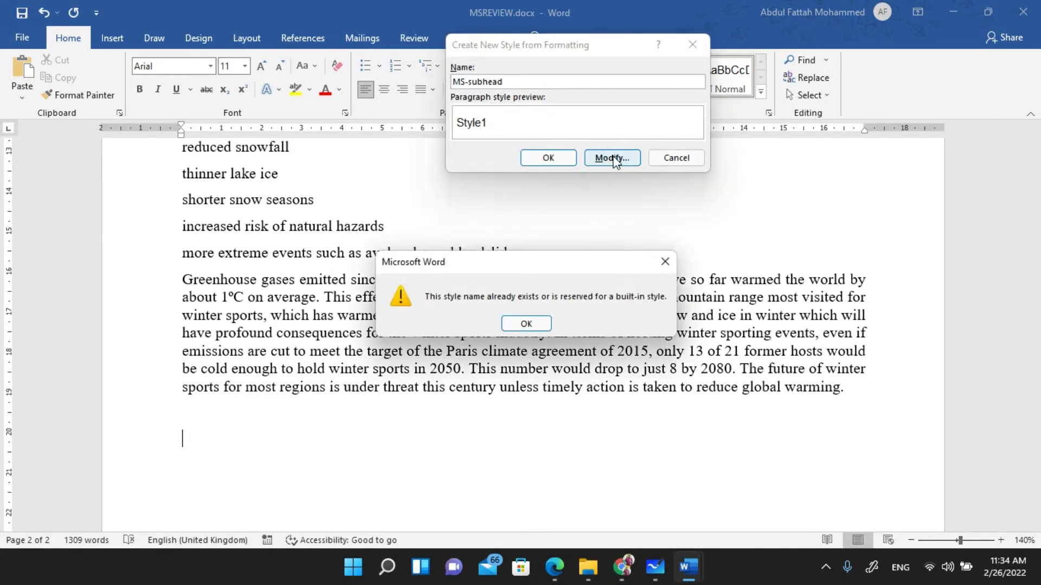
{"action": "left_click", "coordinate": [536, 326]}
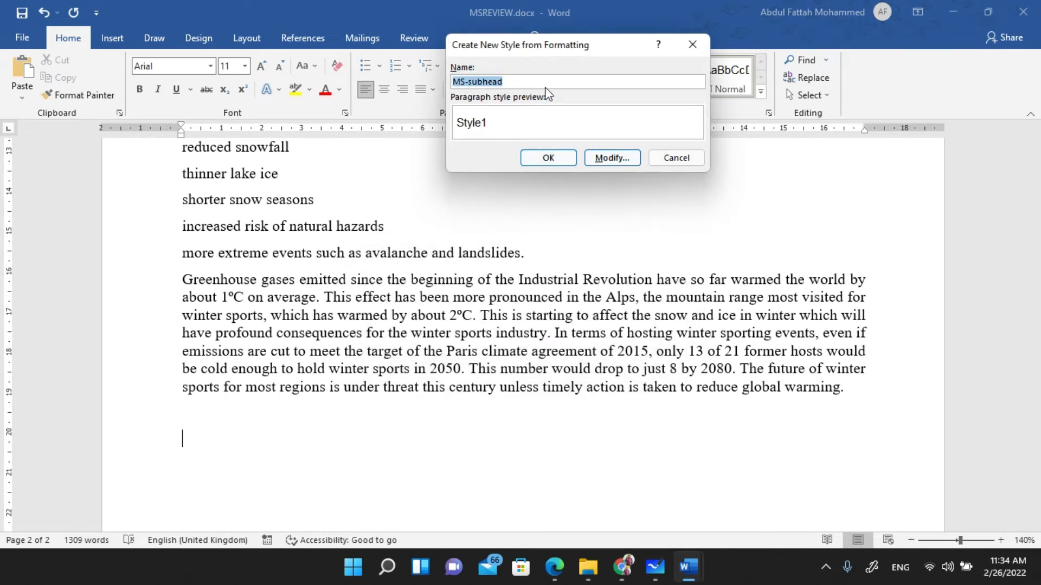
- Rename the new style to MS-subhead1 and expand its full formatting options
{"action": "left_click", "coordinate": [544, 81]}
{"action": "type", "text": "1"}
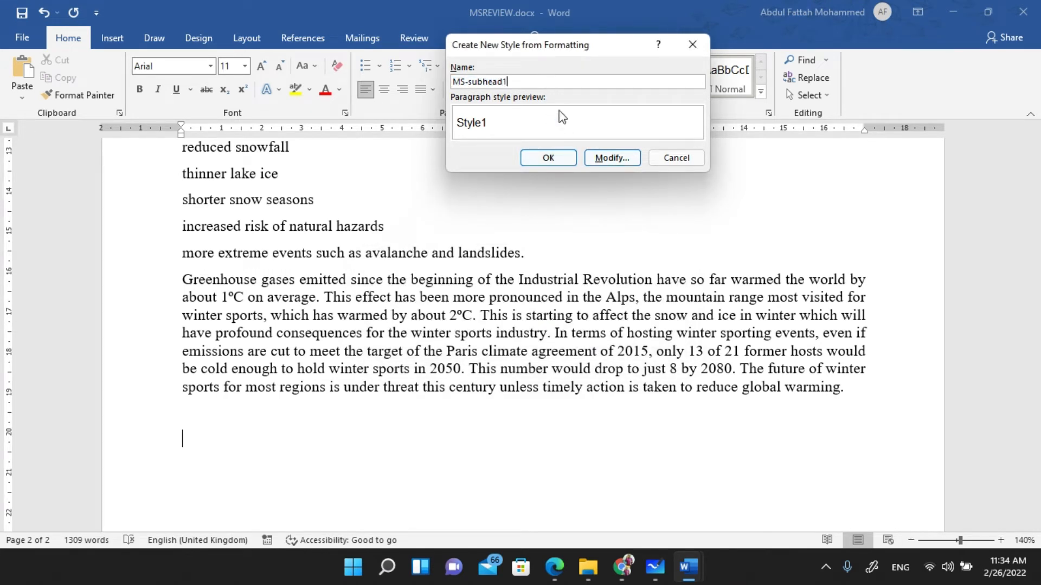
{"action": "left_click", "coordinate": [612, 158]}
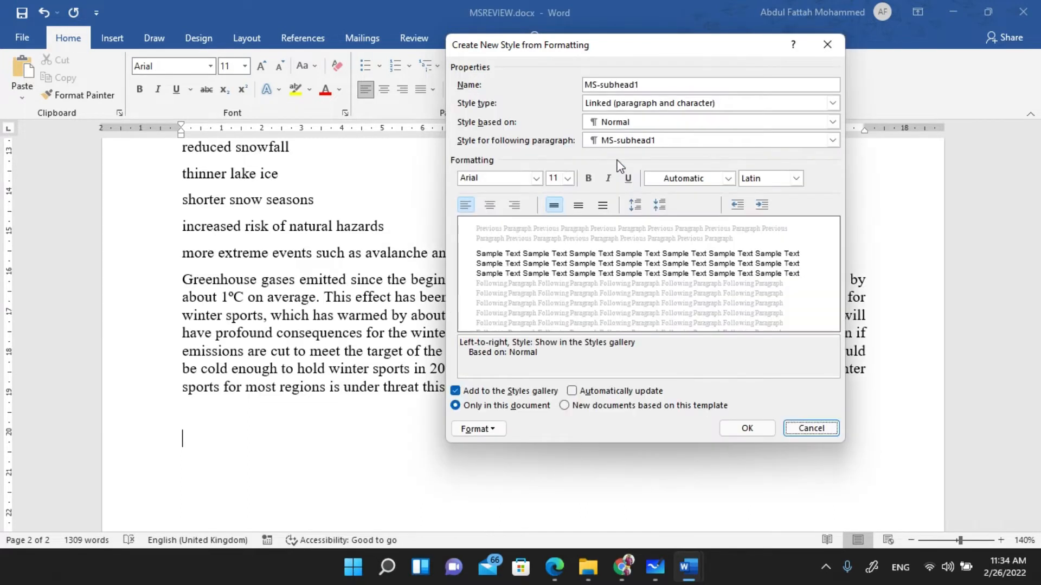
- Set the new style's type to Paragraph, then bring up the exam PDF in Edge
{"action": "left_click", "coordinate": [637, 105]}
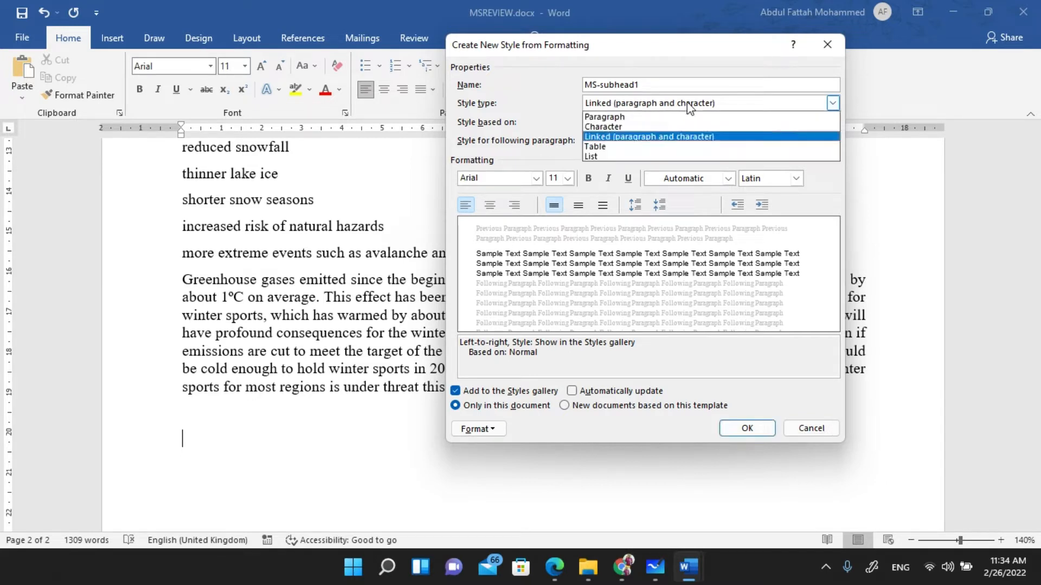
{"action": "left_click", "coordinate": [625, 115]}
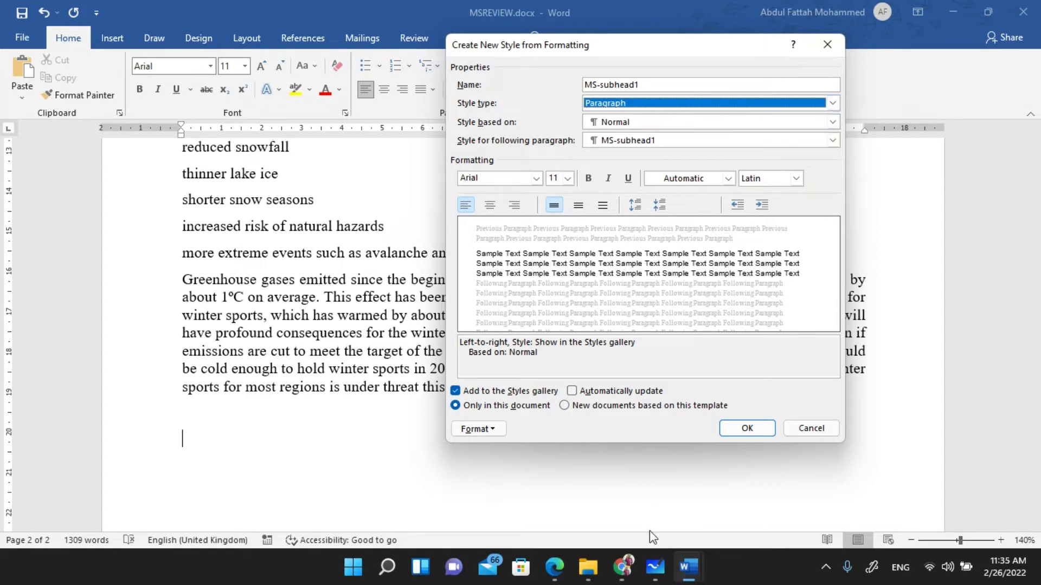
{"action": "left_click", "coordinate": [554, 567]}
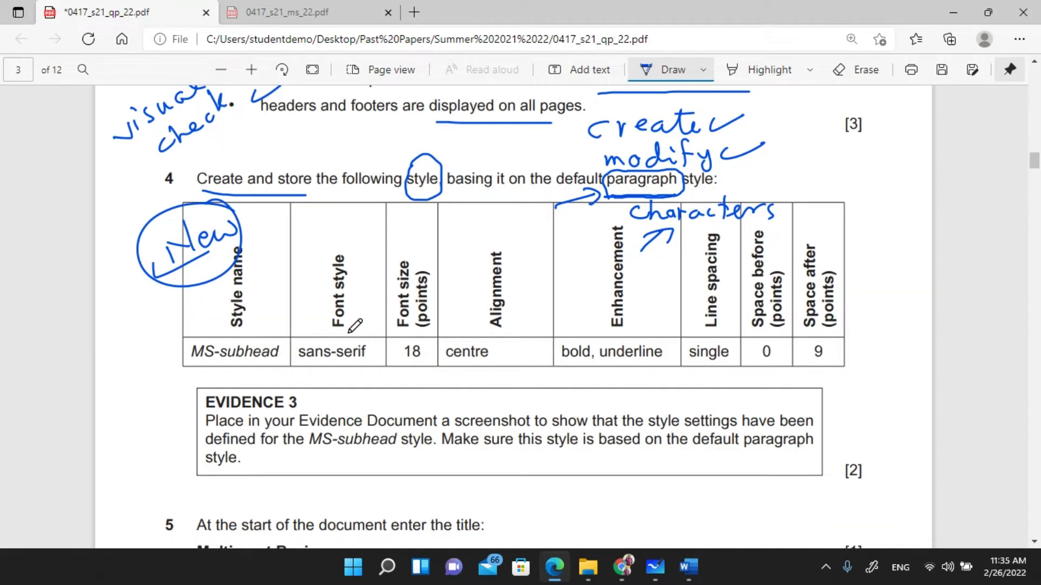
- Underline 'sans-serif' in the table in ink and handwrite 'Serif' with a letter T below Evidence 3
{"action": "mouse_move", "coordinate": [299, 369]}
{"action": "left_mouse_down"}
{"action": "mouse_move", "coordinate": [375, 369]}
{"action": "mouse_move", "coordinate": [363, 333]}
{"action": "mouse_move", "coordinate": [289, 339]}
{"action": "mouse_move", "coordinate": [303, 378]}
{"action": "mouse_move", "coordinate": [343, 384]}
{"action": "left_mouse_up"}
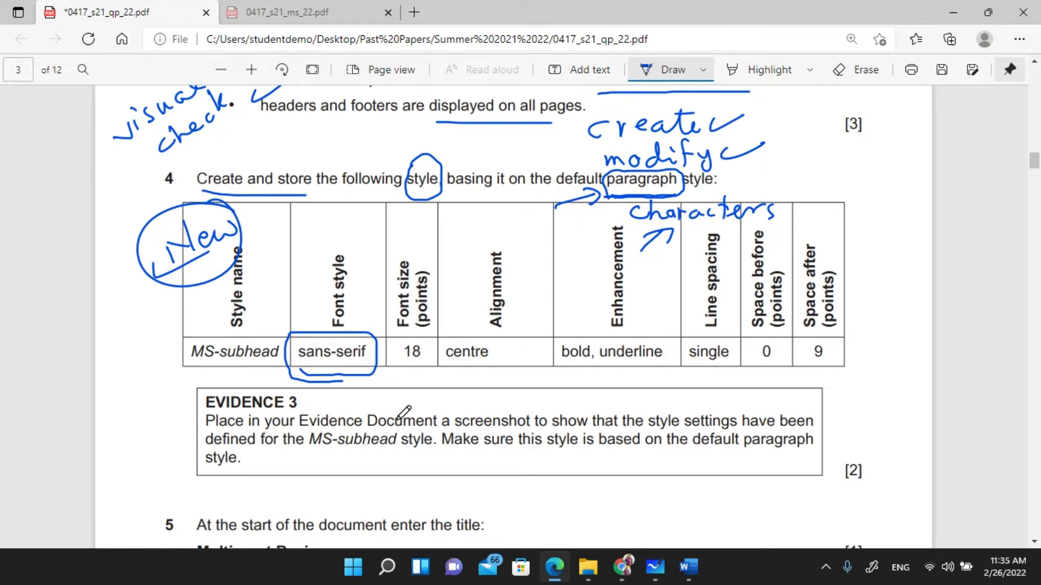
{"action": "scroll", "coordinate": [401, 387], "scroll_direction": "down", "scroll_amount": 3}
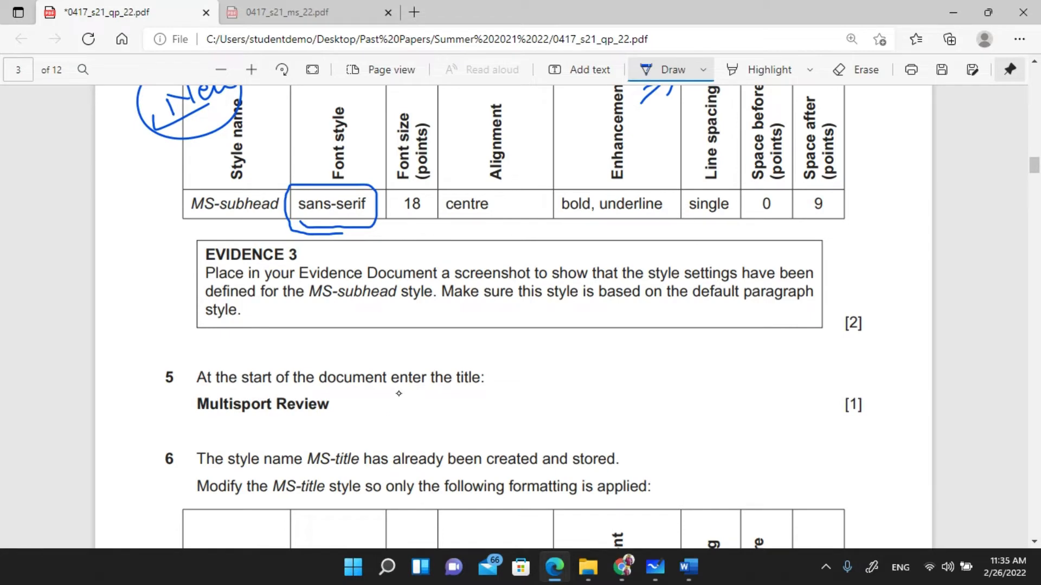
{"action": "mouse_move", "coordinate": [527, 330]}
{"action": "left_mouse_down"}
{"action": "mouse_move", "coordinate": [514, 351]}
{"action": "mouse_move", "coordinate": [559, 343]}
{"action": "mouse_move", "coordinate": [567, 353]}
{"action": "left_mouse_up"}
{"action": "mouse_move", "coordinate": [588, 325]}
{"action": "left_mouse_down"}
{"action": "mouse_move", "coordinate": [583, 353]}
{"action": "mouse_move", "coordinate": [597, 340]}
{"action": "left_mouse_up"}
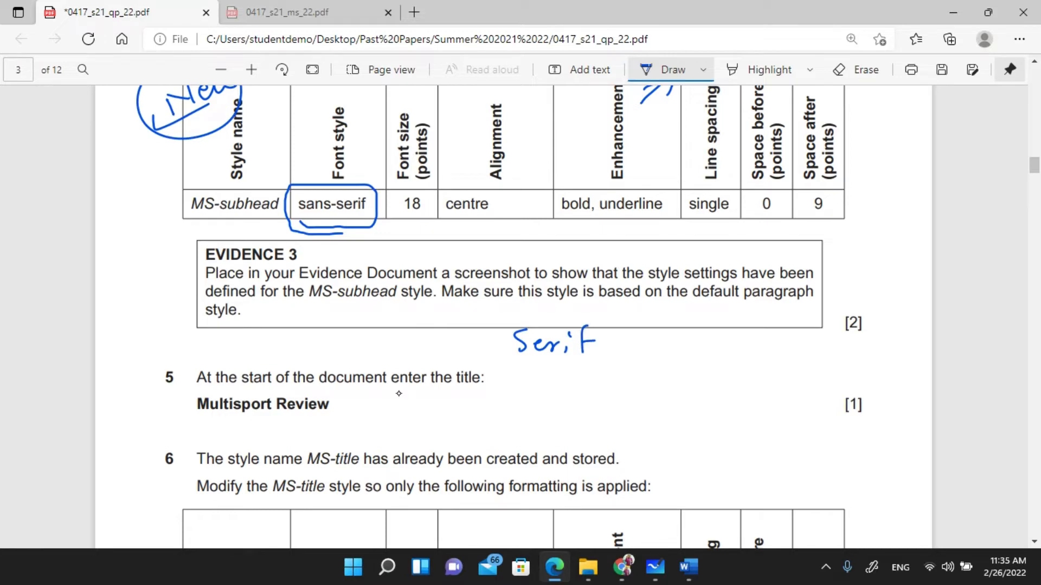
{"action": "mouse_move", "coordinate": [662, 327]}
{"action": "left_mouse_down"}
{"action": "mouse_move", "coordinate": [691, 314]}
{"action": "mouse_move", "coordinate": [740, 322]}
{"action": "mouse_move", "coordinate": [708, 366]}
{"action": "left_mouse_up"}
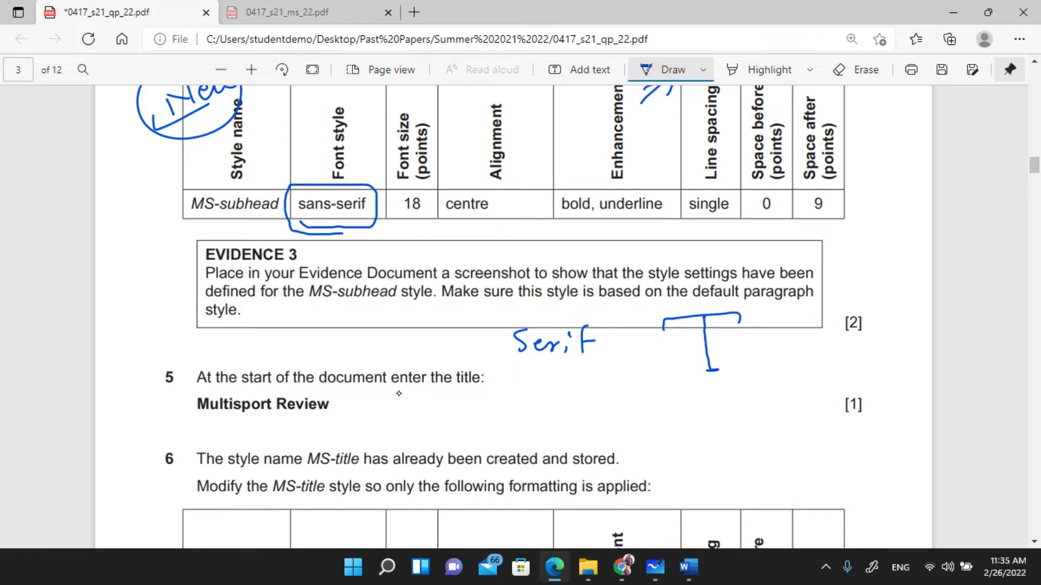
- Handwrite 'Sans-serif' with a plain T, and add serif curls and feet to the first T
{"action": "mouse_move", "coordinate": [534, 424]}
{"action": "left_mouse_down"}
{"action": "mouse_move", "coordinate": [516, 442]}
{"action": "mouse_move", "coordinate": [598, 434]}
{"action": "left_mouse_up"}
{"action": "mouse_move", "coordinate": [610, 421]}
{"action": "left_mouse_down"}
{"action": "mouse_move", "coordinate": [601, 437]}
{"action": "mouse_move", "coordinate": [639, 432]}
{"action": "left_mouse_up"}
{"action": "left_click_drag", "start_coordinate": [645, 428], "coordinate": [648, 413]}
{"action": "mouse_move", "coordinate": [671, 398]}
{"action": "left_mouse_down"}
{"action": "mouse_move", "coordinate": [666, 439]}
{"action": "mouse_move", "coordinate": [673, 422]}
{"action": "left_mouse_up"}
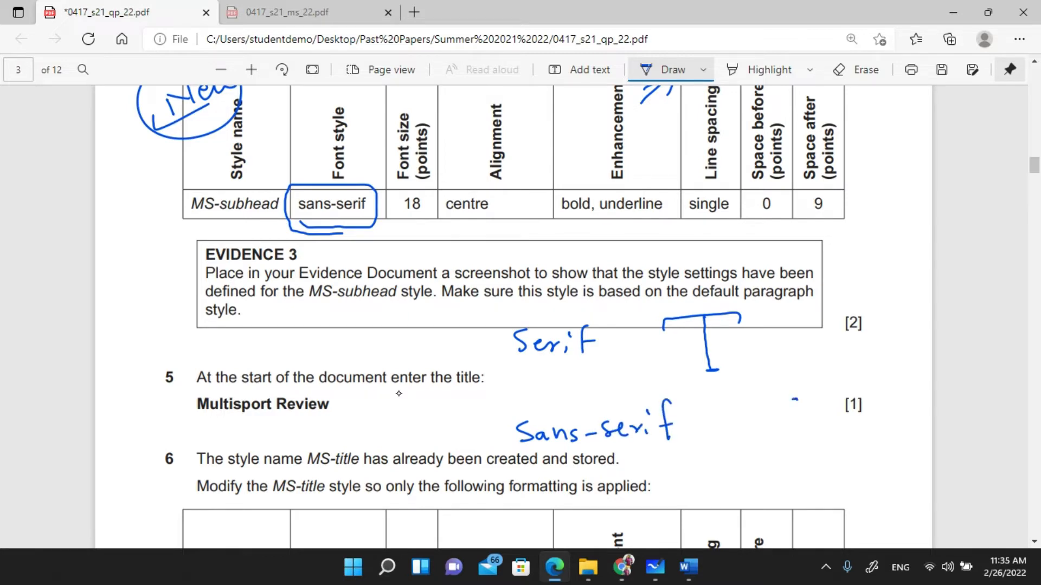
{"action": "mouse_move", "coordinate": [795, 400]}
{"action": "left_mouse_down"}
{"action": "mouse_move", "coordinate": [726, 404]}
{"action": "mouse_move", "coordinate": [773, 440]}
{"action": "left_mouse_up"}
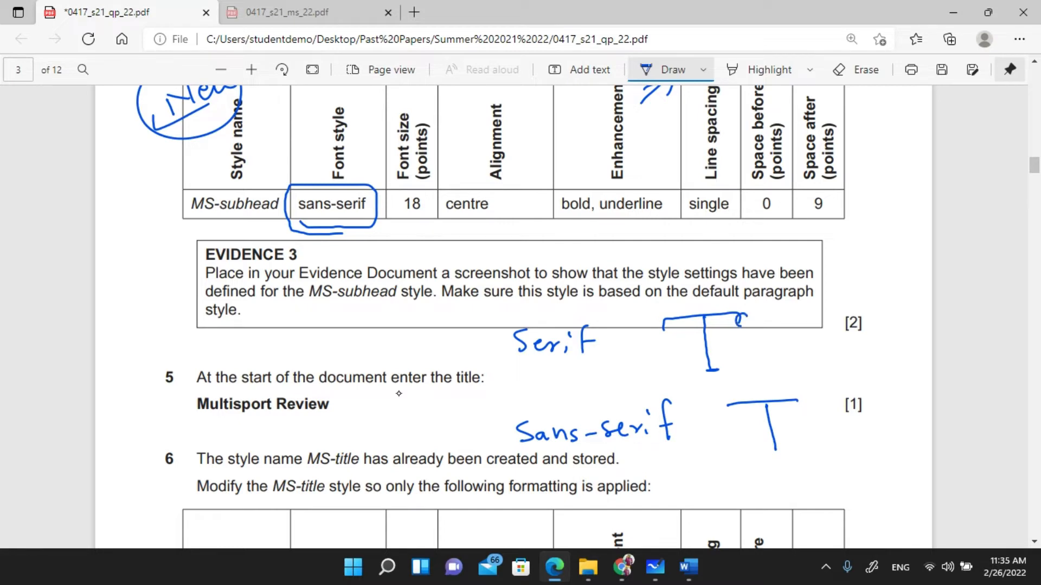
{"action": "mouse_move", "coordinate": [746, 314]}
{"action": "left_mouse_down"}
{"action": "mouse_move", "coordinate": [739, 326]}
{"action": "mouse_move", "coordinate": [758, 340]}
{"action": "left_mouse_up"}
{"action": "mouse_move", "coordinate": [668, 321]}
{"action": "left_mouse_down"}
{"action": "mouse_move", "coordinate": [655, 341]}
{"action": "mouse_move", "coordinate": [666, 322]}
{"action": "left_mouse_up"}
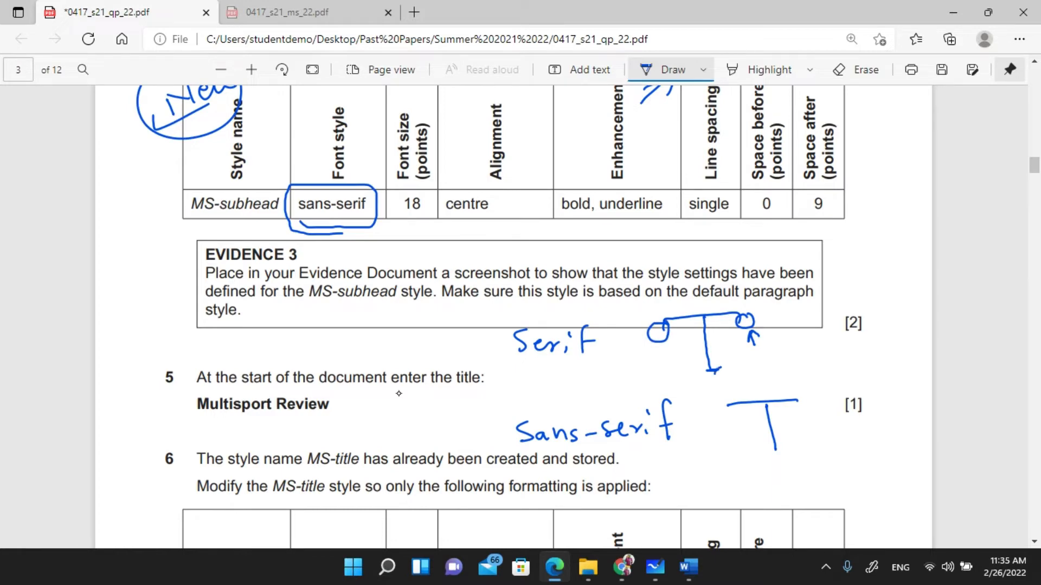
{"action": "mouse_move", "coordinate": [714, 373]}
{"action": "left_mouse_down"}
{"action": "mouse_move", "coordinate": [703, 369]}
{"action": "mouse_move", "coordinate": [708, 378]}
{"action": "left_mouse_up"}
{"action": "scroll", "coordinate": [506, 226], "scroll_direction": "up", "scroll_amount": 3}
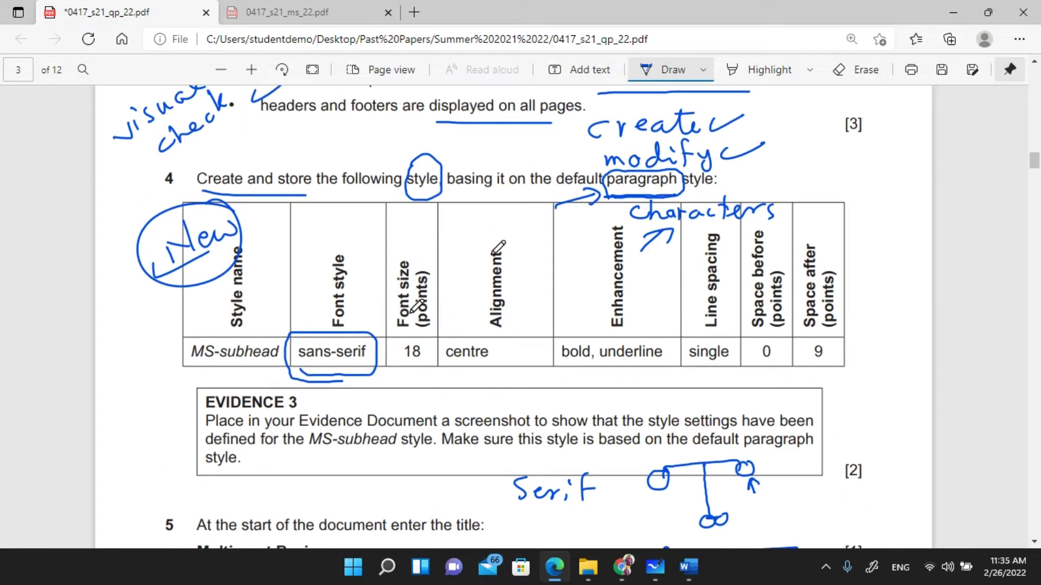
{"action": "scroll", "coordinate": [412, 306], "scroll_direction": "down", "scroll_amount": 1}
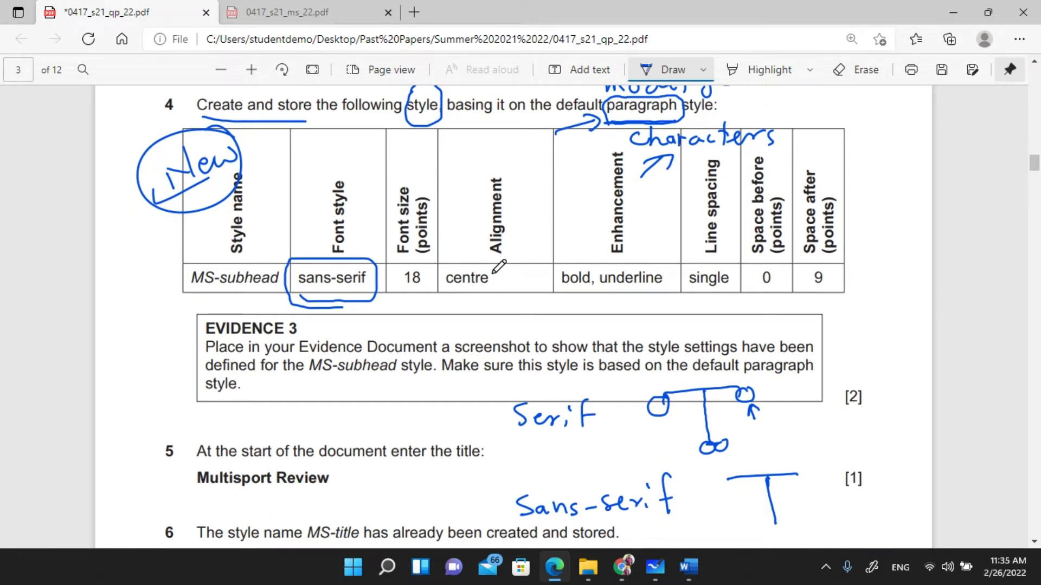
{"action": "mouse_move", "coordinate": [623, 579]}
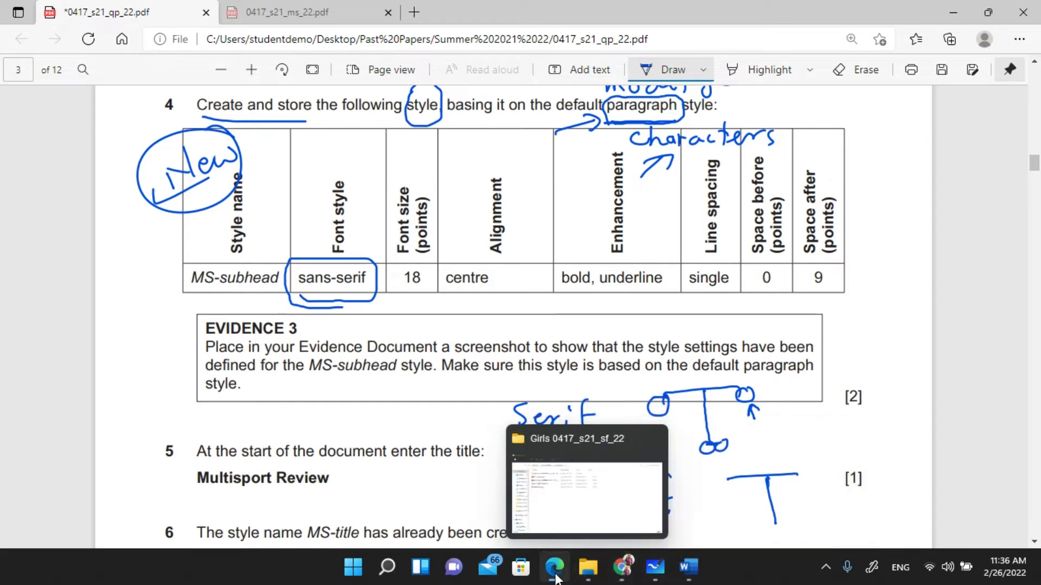
- Return to the MS-subhead1 new-style dialog in MSREVIEW.docx
{"action": "left_click", "coordinate": [691, 576]}
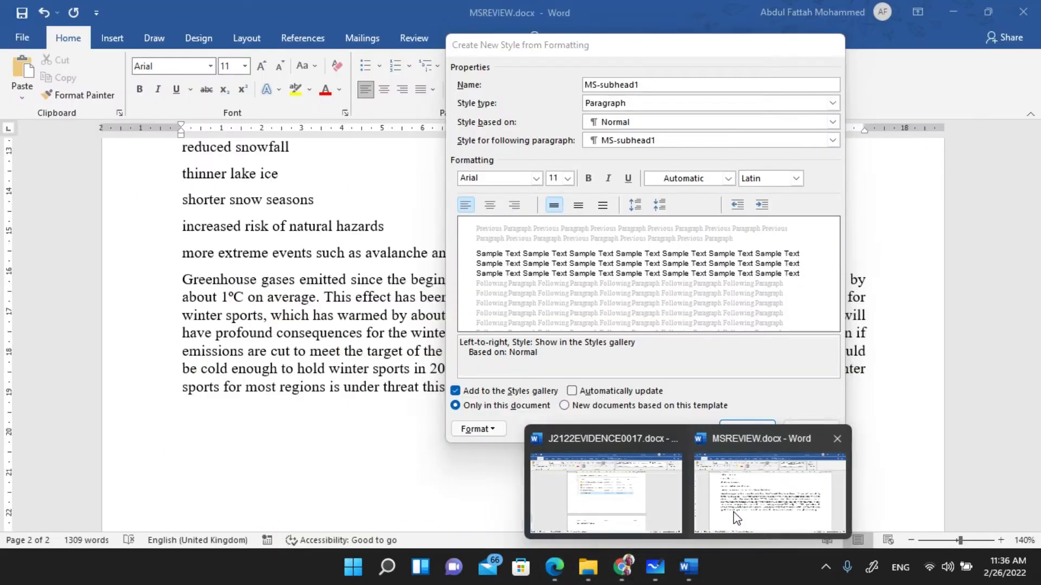
{"action": "left_click", "coordinate": [736, 518]}
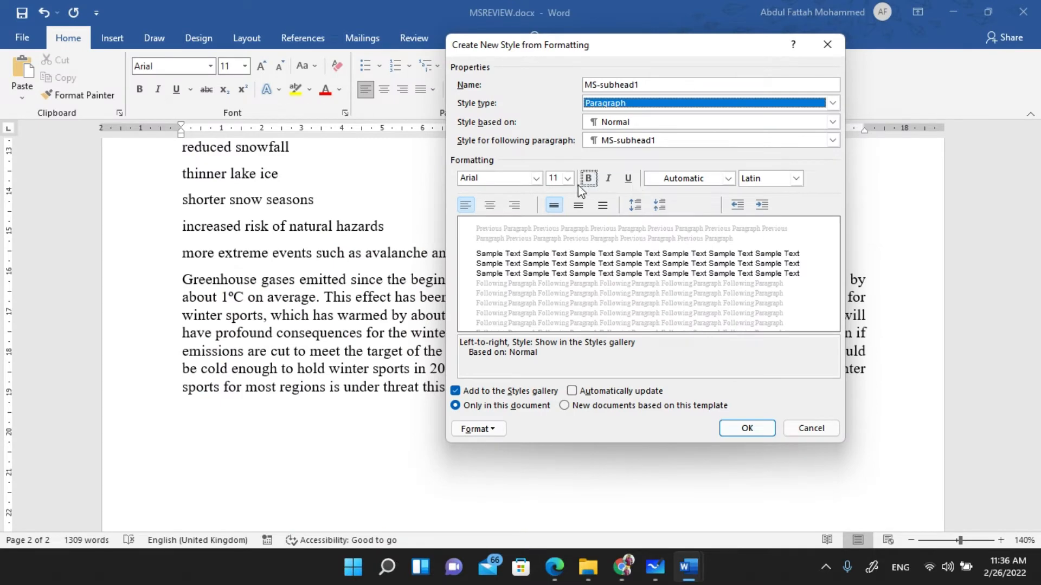
{"action": "key", "text": "alt+Tab"}
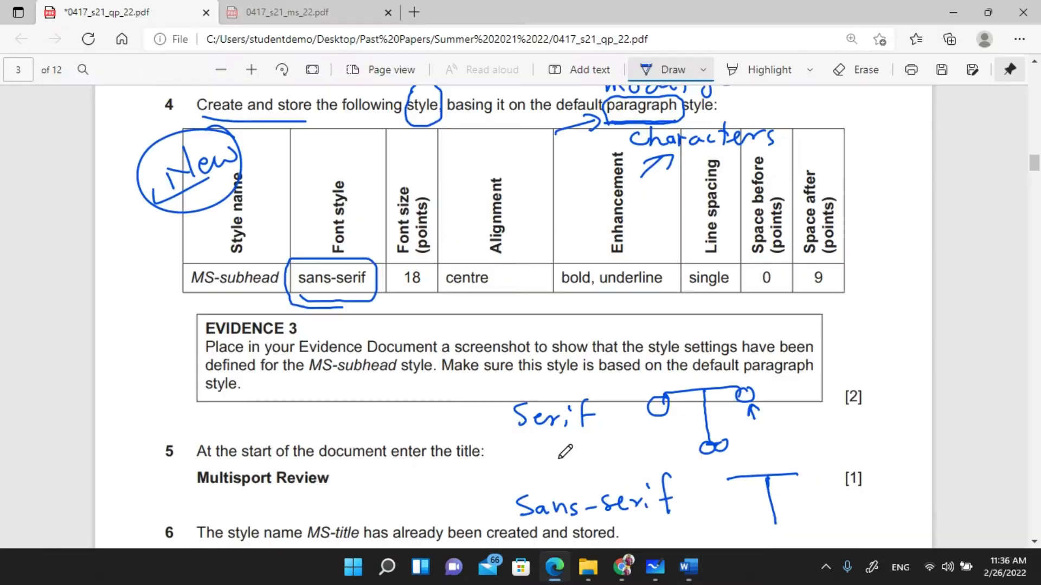
{"action": "key", "text": "alt+Tab"}
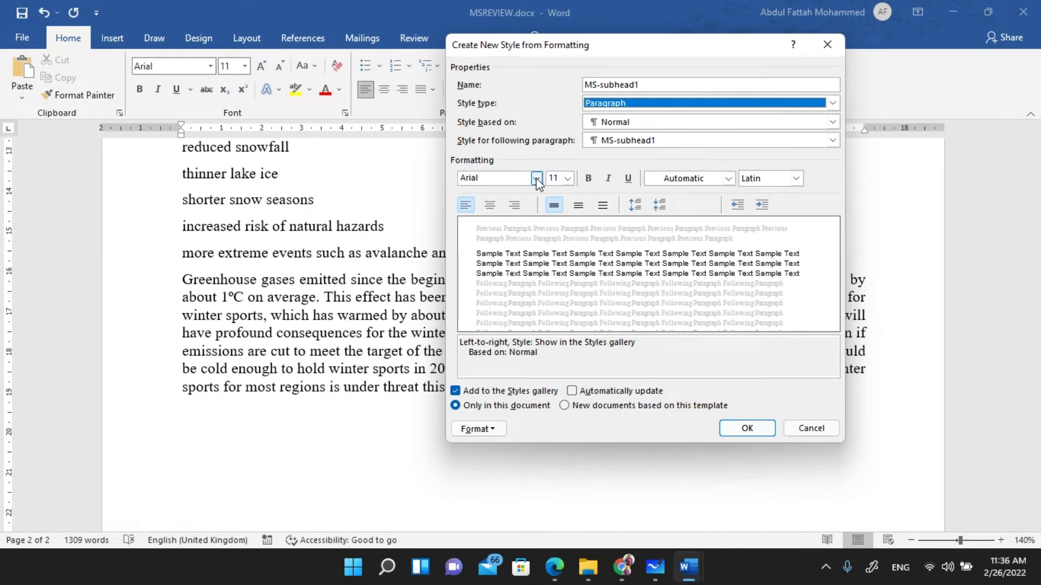
- Browse the font list and keep Arial as the MS-subhead1 style's font
{"action": "left_click", "coordinate": [536, 179]}
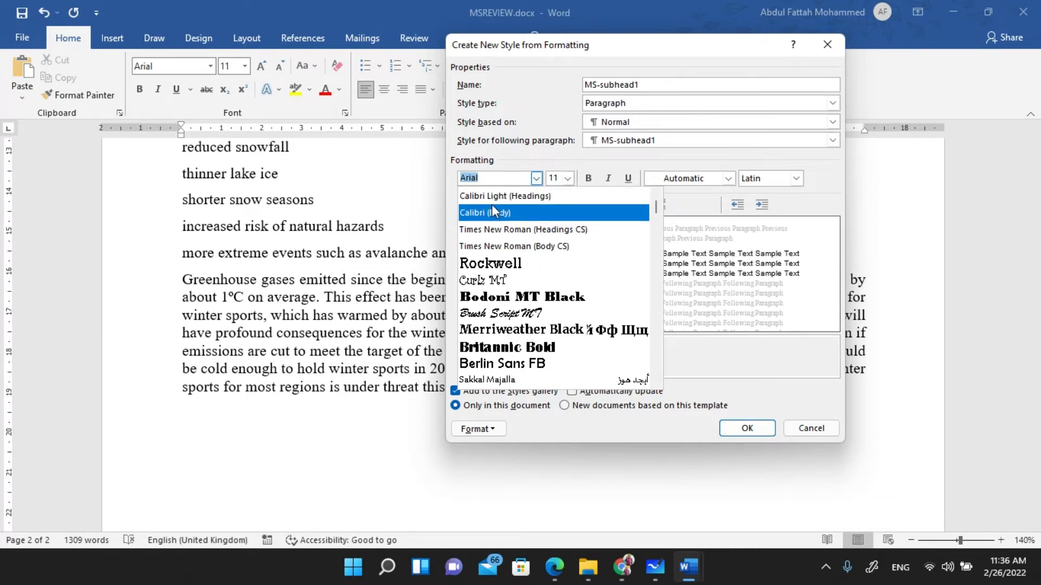
{"action": "scroll", "coordinate": [492, 204], "scroll_direction": "down", "scroll_amount": 1}
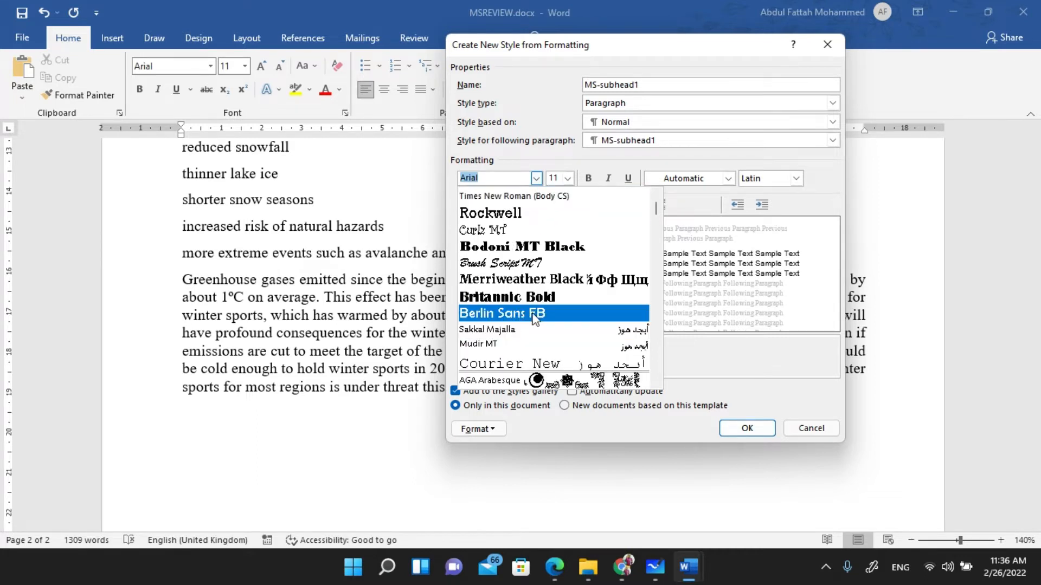
{"action": "scroll", "coordinate": [515, 293], "scroll_direction": "down", "scroll_amount": 1}
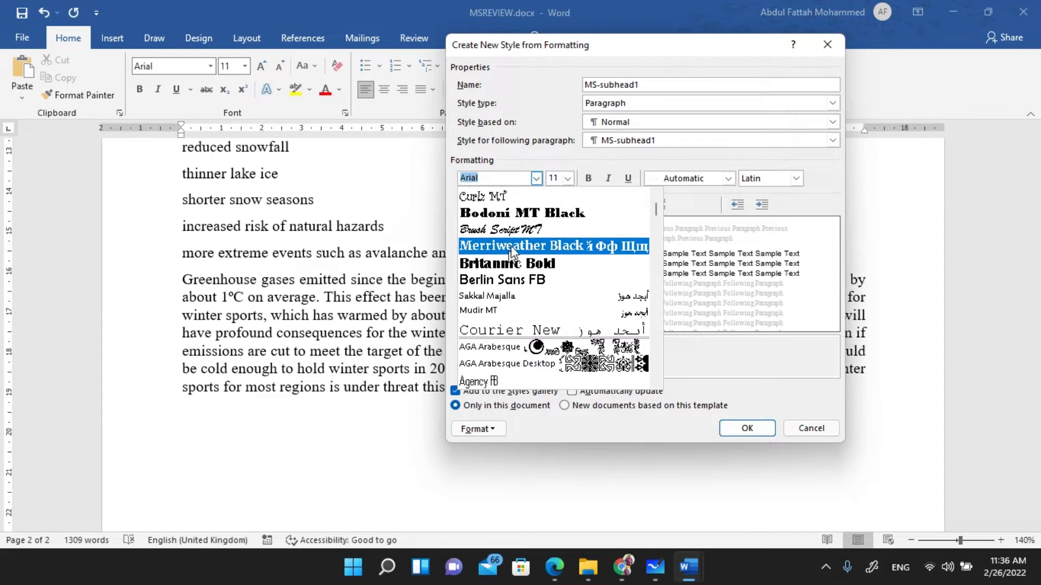
{"action": "scroll", "coordinate": [513, 251], "scroll_direction": "down", "scroll_amount": 1}
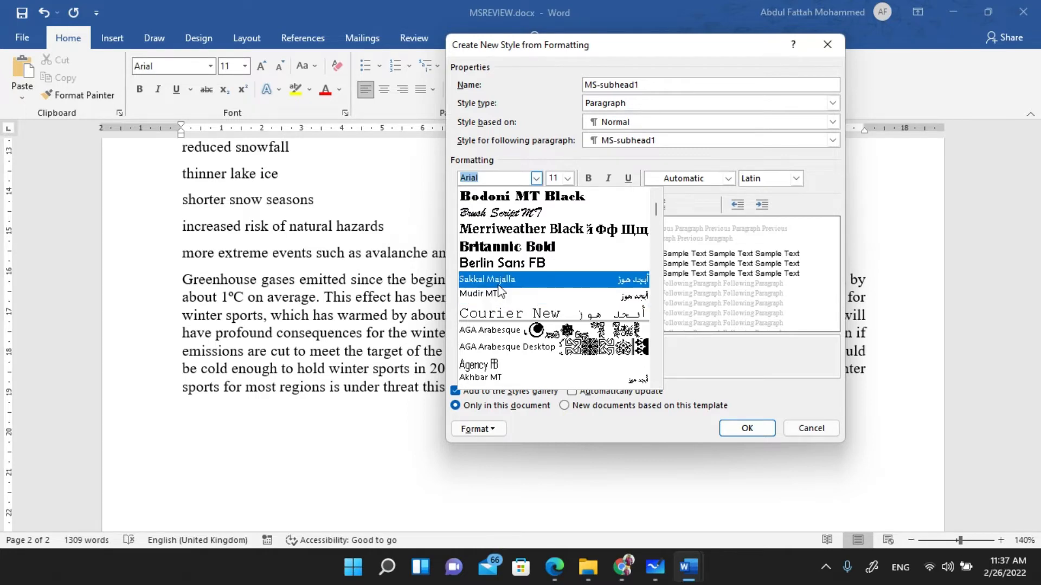
{"action": "scroll", "coordinate": [496, 293], "scroll_direction": "down", "scroll_amount": 1}
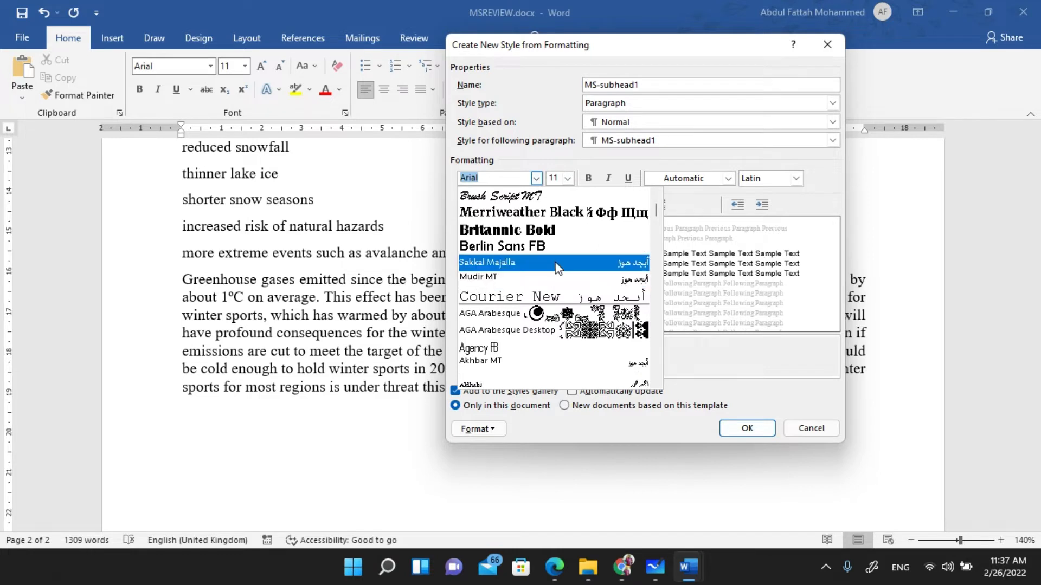
{"action": "scroll", "coordinate": [496, 293], "scroll_direction": "down", "scroll_amount": 4}
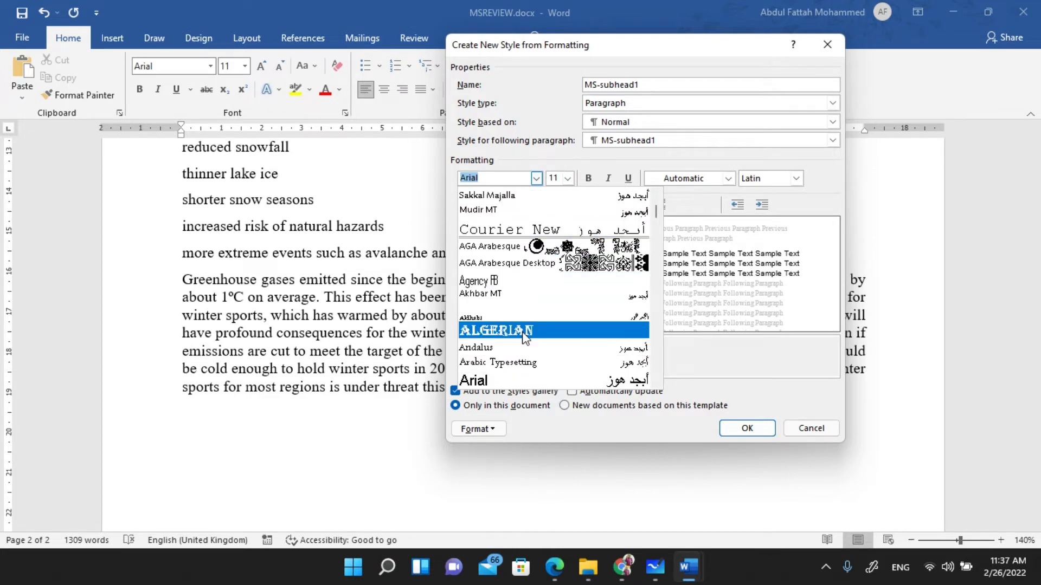
{"action": "scroll", "coordinate": [525, 339], "scroll_direction": "down", "scroll_amount": 3}
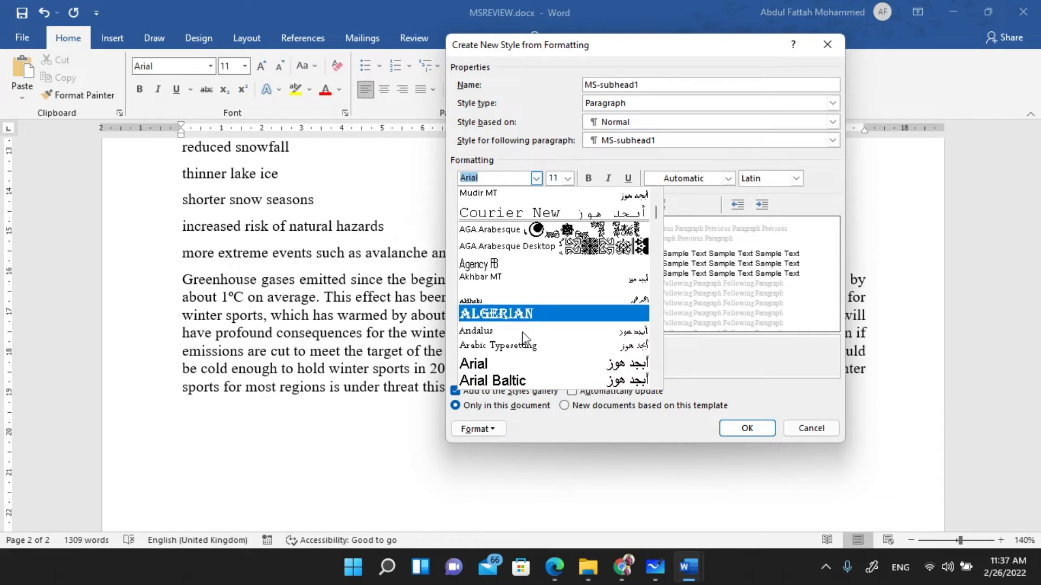
{"action": "scroll", "coordinate": [500, 351], "scroll_direction": "down", "scroll_amount": 3}
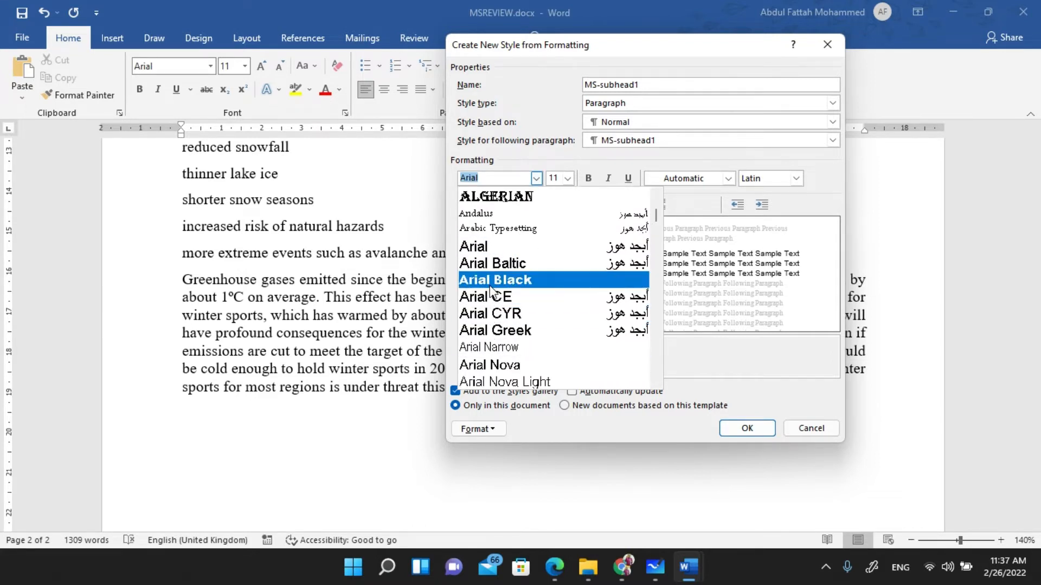
{"action": "scroll", "coordinate": [492, 291], "scroll_direction": "down", "scroll_amount": 3}
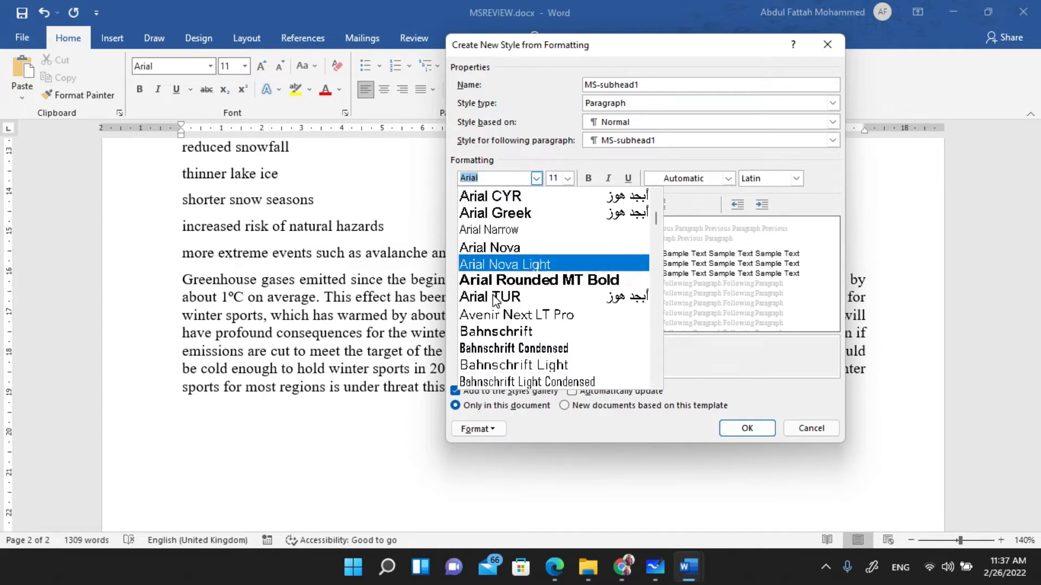
{"action": "scroll", "coordinate": [498, 333], "scroll_direction": "down", "scroll_amount": 2}
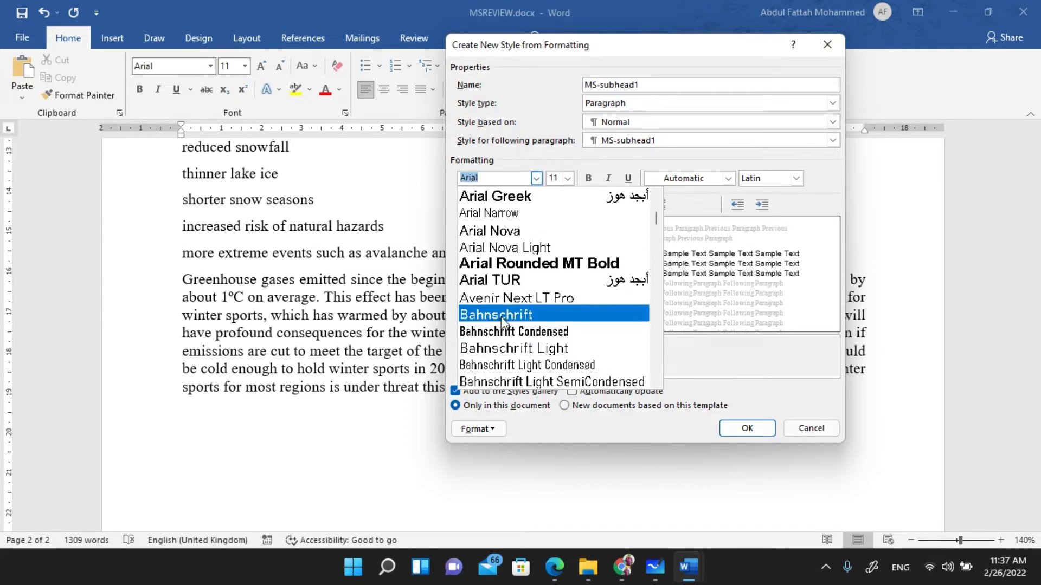
{"action": "scroll", "coordinate": [496, 348], "scroll_direction": "down", "scroll_amount": 5}
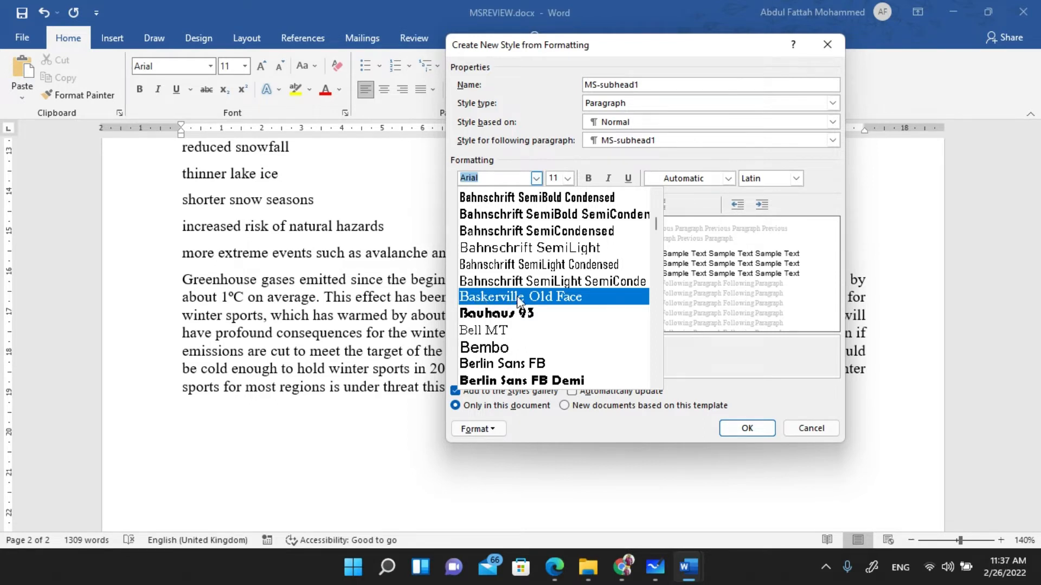
{"action": "scroll", "coordinate": [534, 301], "scroll_direction": "down", "scroll_amount": 2}
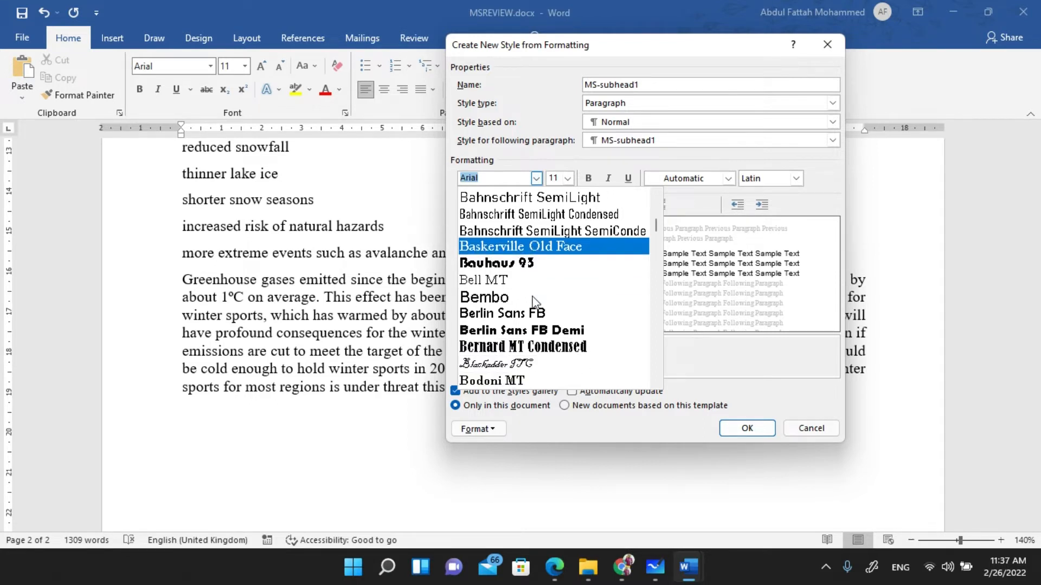
{"action": "left_click", "coordinate": [719, 349]}
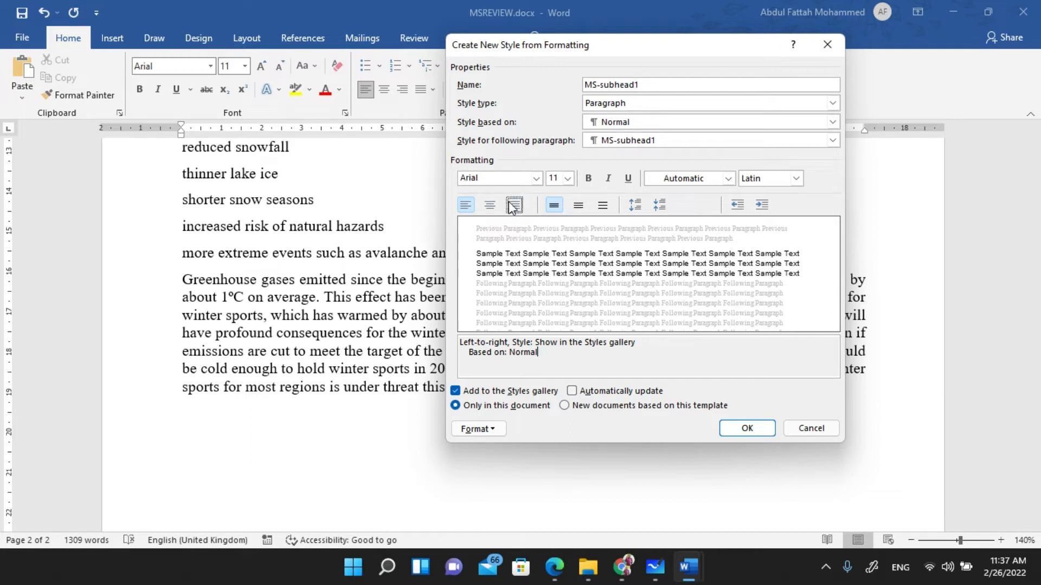
- Recheck the font list leaving Arial, then circle the required size 18 on the exam paper
{"action": "left_click", "coordinate": [536, 179]}
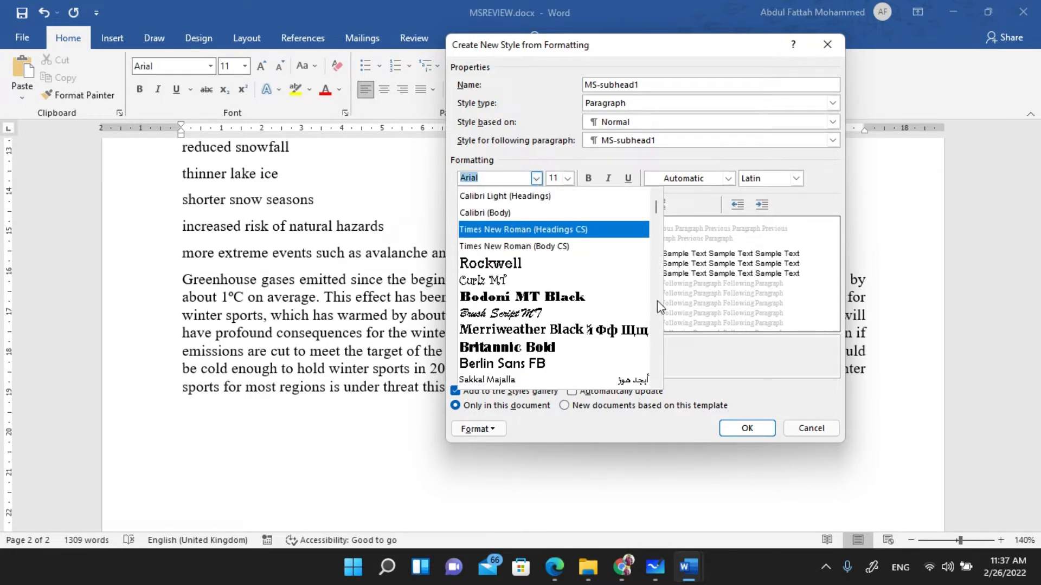
{"action": "left_click", "coordinate": [743, 332]}
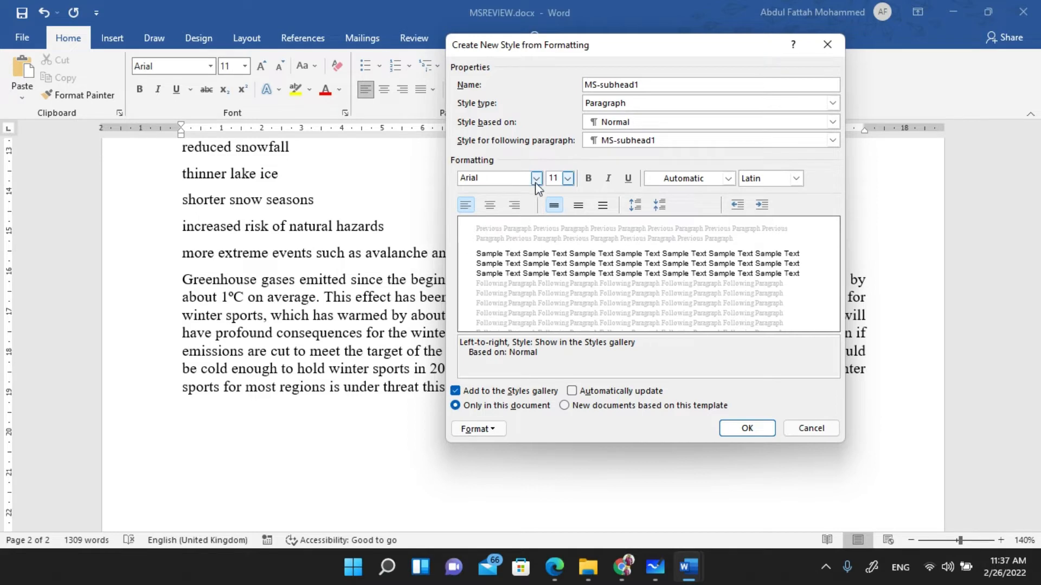
{"action": "left_click", "coordinate": [554, 567]}
{"action": "mouse_move", "coordinate": [394, 264]}
{"action": "left_mouse_down"}
{"action": "mouse_move", "coordinate": [433, 263]}
{"action": "mouse_move", "coordinate": [405, 297]}
{"action": "mouse_move", "coordinate": [396, 262]}
{"action": "left_mouse_up"}
{"action": "key", "text": "alt+Tab"}
- Set the style's font size to 18 pt and circle the centre alignment requirement on the paper
{"action": "left_click", "coordinate": [567, 178]}
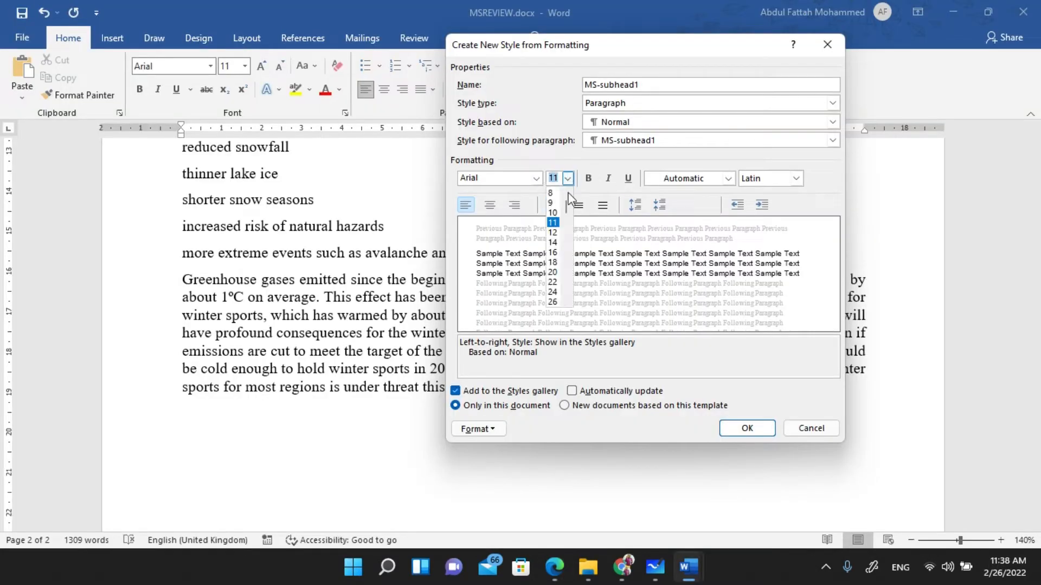
{"action": "left_click", "coordinate": [552, 262]}
{"action": "key", "text": "alt+Tab"}
{"action": "mouse_move", "coordinate": [439, 280]}
{"action": "left_mouse_down"}
{"action": "mouse_move", "coordinate": [453, 250]}
{"action": "mouse_move", "coordinate": [518, 266]}
{"action": "mouse_move", "coordinate": [432, 298]}
{"action": "mouse_move", "coordinate": [440, 271]}
{"action": "left_mouse_up"}
{"action": "key", "text": "alt+Tab"}
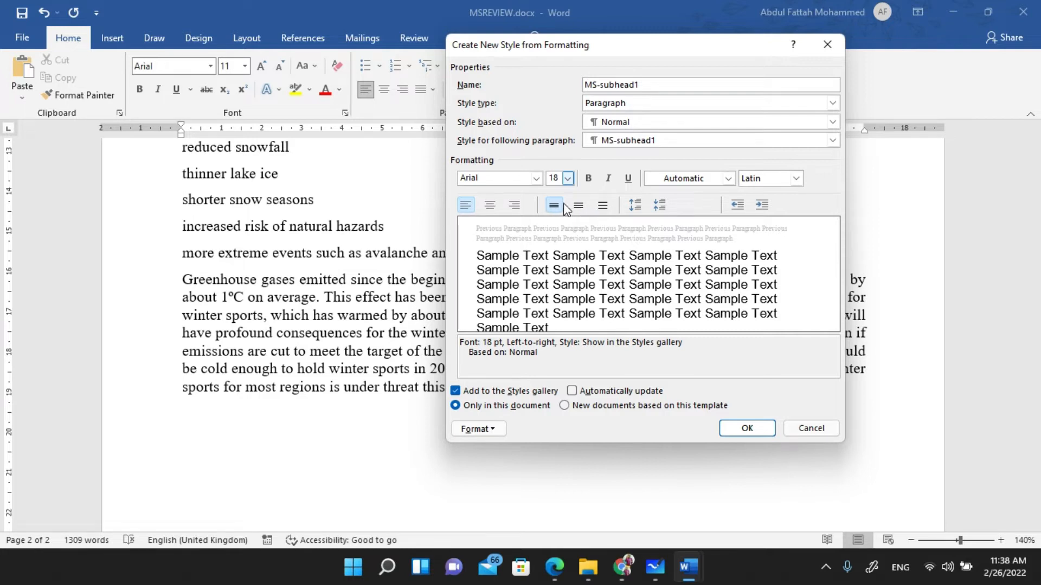
- Centre-align the MS-subhead1 style and circle the bold, underline requirement on the paper
{"action": "left_click", "coordinate": [488, 209]}
{"action": "key", "text": "alt+Tab"}
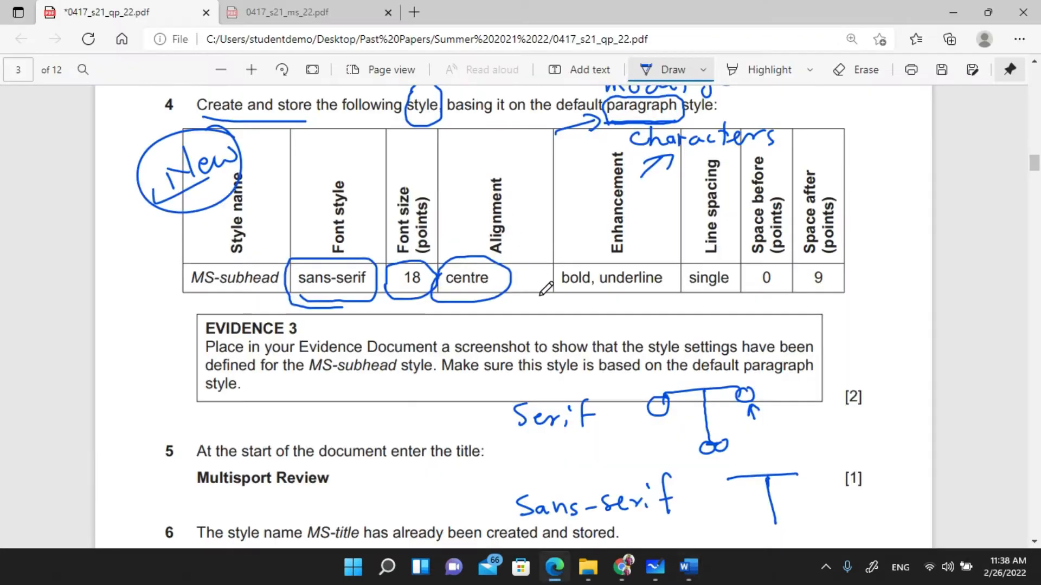
{"action": "mouse_move", "coordinate": [552, 285]}
{"action": "left_mouse_down"}
{"action": "mouse_move", "coordinate": [630, 256]}
{"action": "mouse_move", "coordinate": [677, 260]}
{"action": "mouse_move", "coordinate": [634, 292]}
{"action": "mouse_move", "coordinate": [561, 292]}
{"action": "mouse_move", "coordinate": [552, 275]}
{"action": "left_mouse_up"}
{"action": "key", "text": "alt+Tab"}
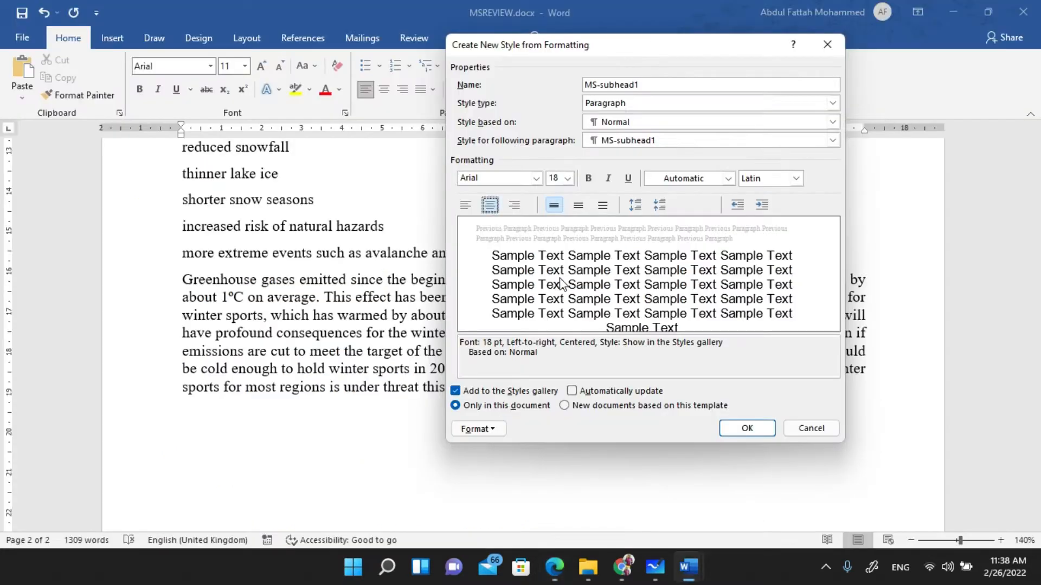
- Make the style bold and underlined, then mark the single spacing and 0 and 9 values on the paper
{"action": "left_click", "coordinate": [591, 182]}
{"action": "left_click", "coordinate": [628, 181]}
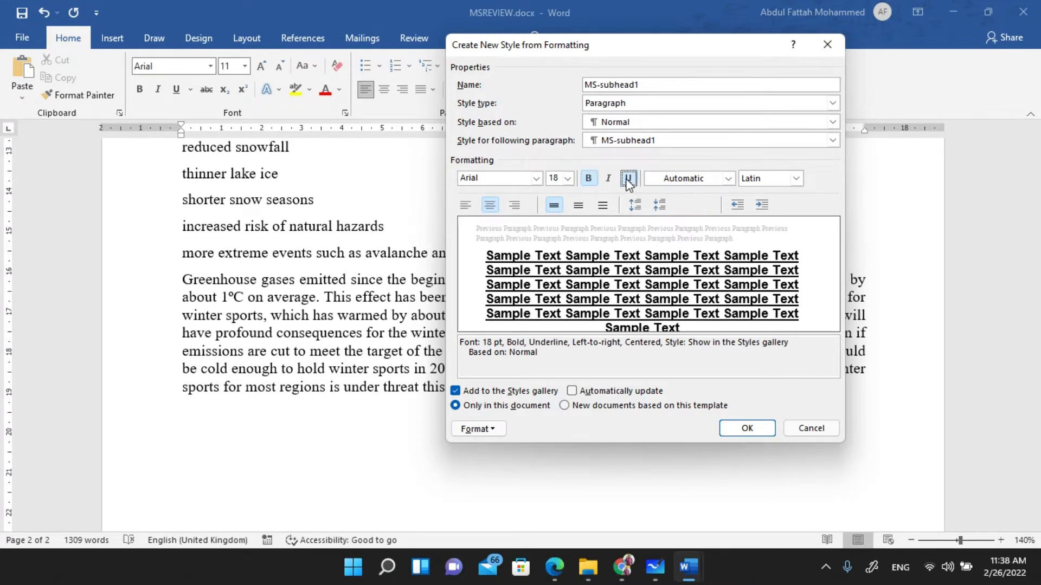
{"action": "key", "text": "alt+Tab"}
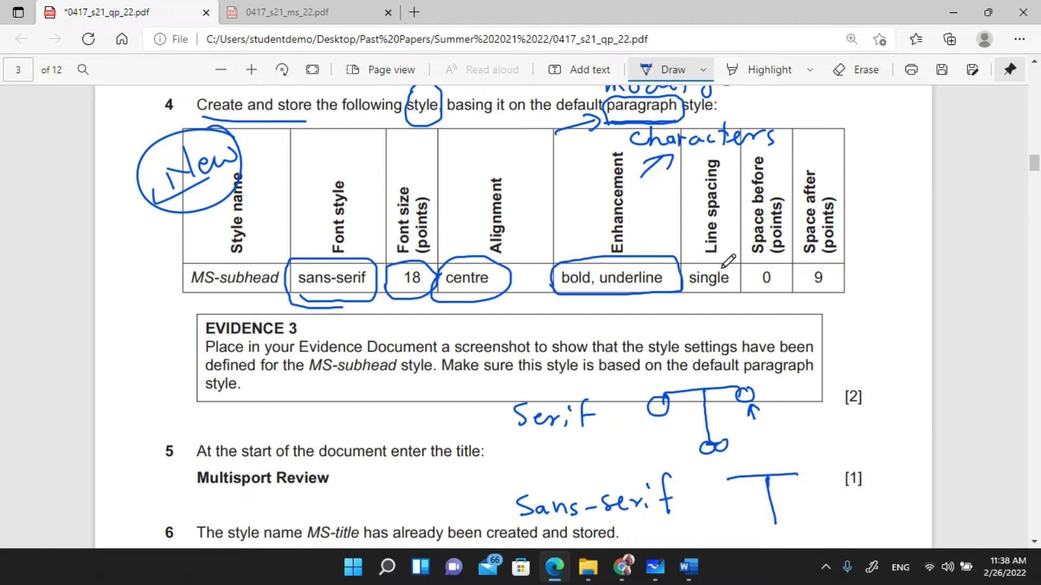
{"action": "mouse_move", "coordinate": [690, 266]}
{"action": "left_mouse_down"}
{"action": "mouse_move", "coordinate": [759, 258]}
{"action": "mouse_move", "coordinate": [858, 266]}
{"action": "mouse_move", "coordinate": [819, 296]}
{"action": "mouse_move", "coordinate": [697, 296]}
{"action": "mouse_move", "coordinate": [683, 285]}
{"action": "mouse_move", "coordinate": [684, 263]}
{"action": "mouse_move", "coordinate": [700, 261]}
{"action": "left_mouse_up"}
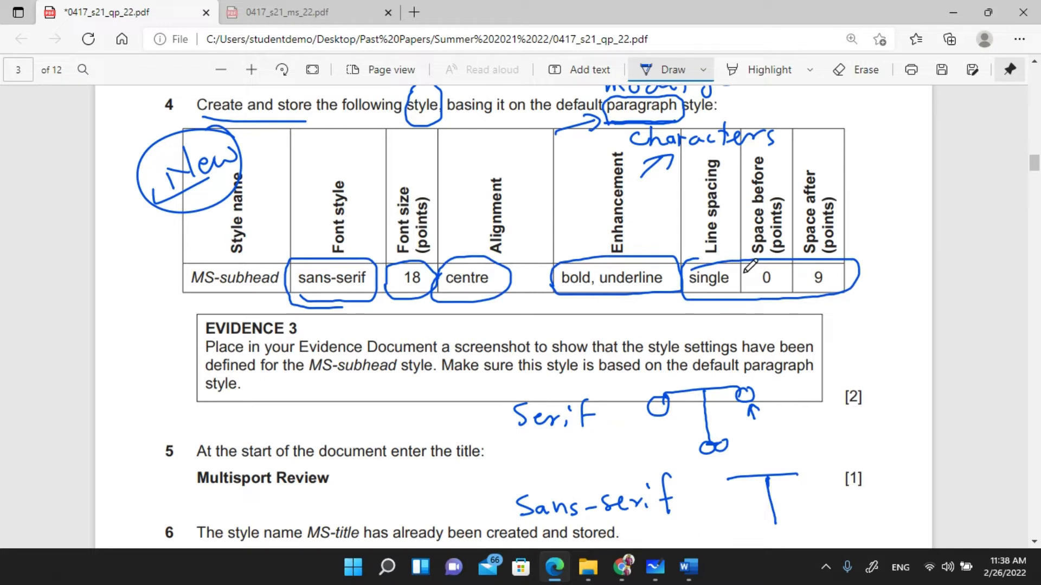
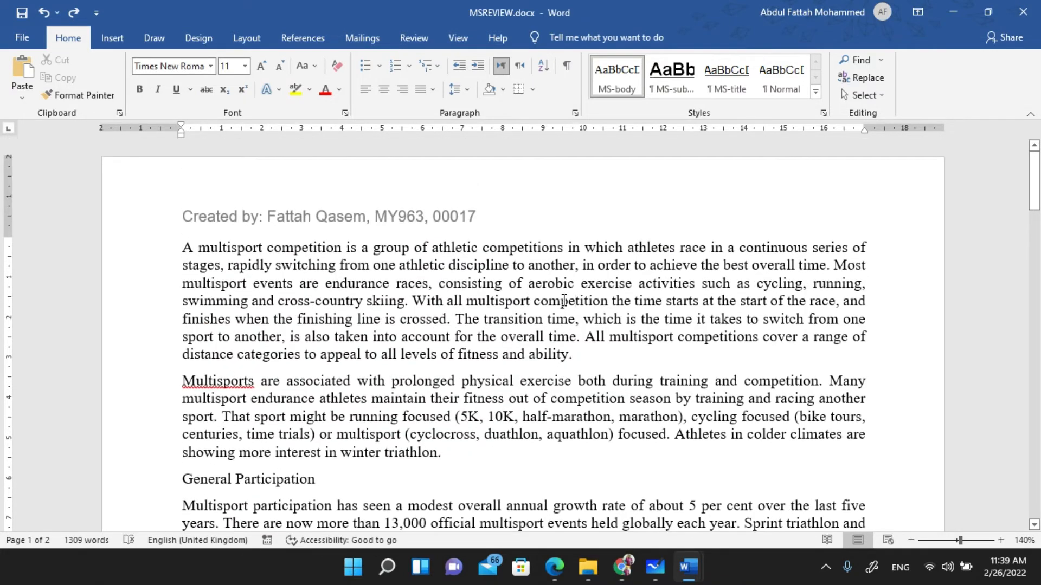
- Underline 'screenshot', mark 'MS-subhead style' and underline 'default paragraph' in the Evidence 3 note
{"action": "key", "text": "alt+Tab"}
{"action": "scroll", "coordinate": [432, 280], "scroll_direction": "down", "scroll_amount": 4}
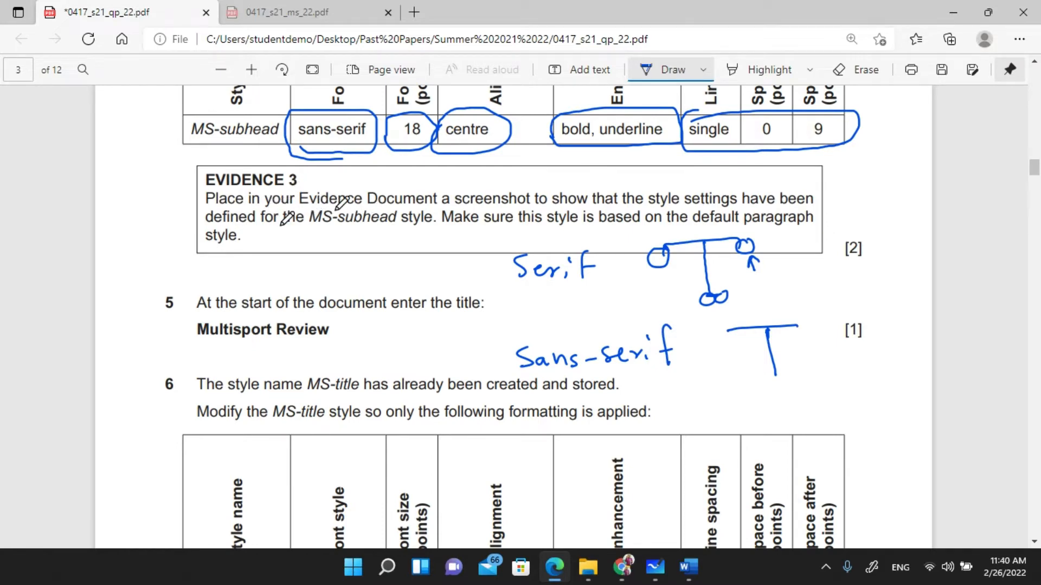
{"action": "left_click_drag", "start_coordinate": [465, 207], "coordinate": [533, 206]}
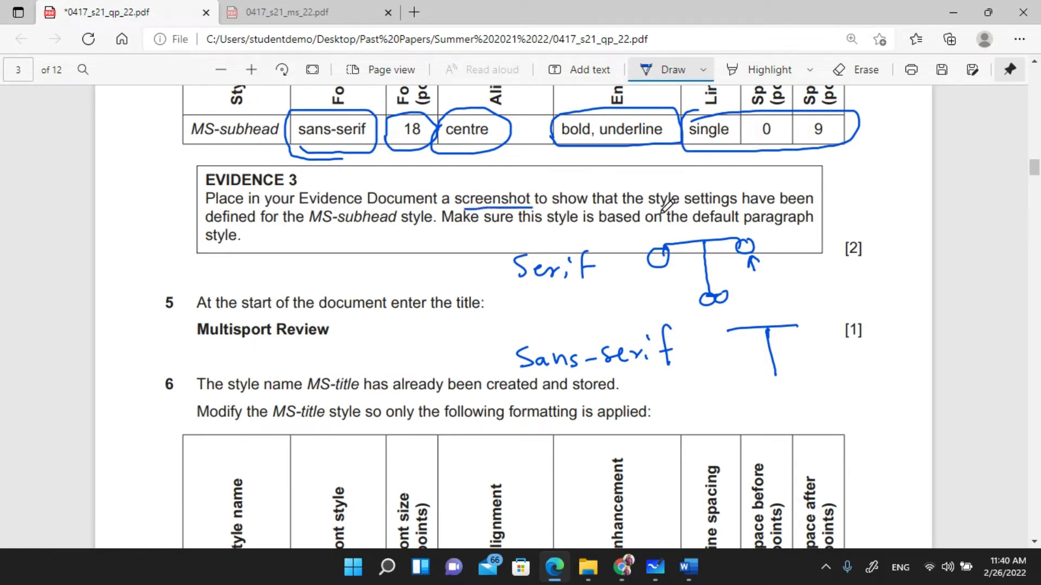
{"action": "mouse_move", "coordinate": [317, 227]}
{"action": "left_mouse_down"}
{"action": "mouse_move", "coordinate": [427, 230]}
{"action": "mouse_move", "coordinate": [433, 203]}
{"action": "mouse_move", "coordinate": [352, 196]}
{"action": "mouse_move", "coordinate": [304, 209]}
{"action": "mouse_move", "coordinate": [326, 229]}
{"action": "left_mouse_up"}
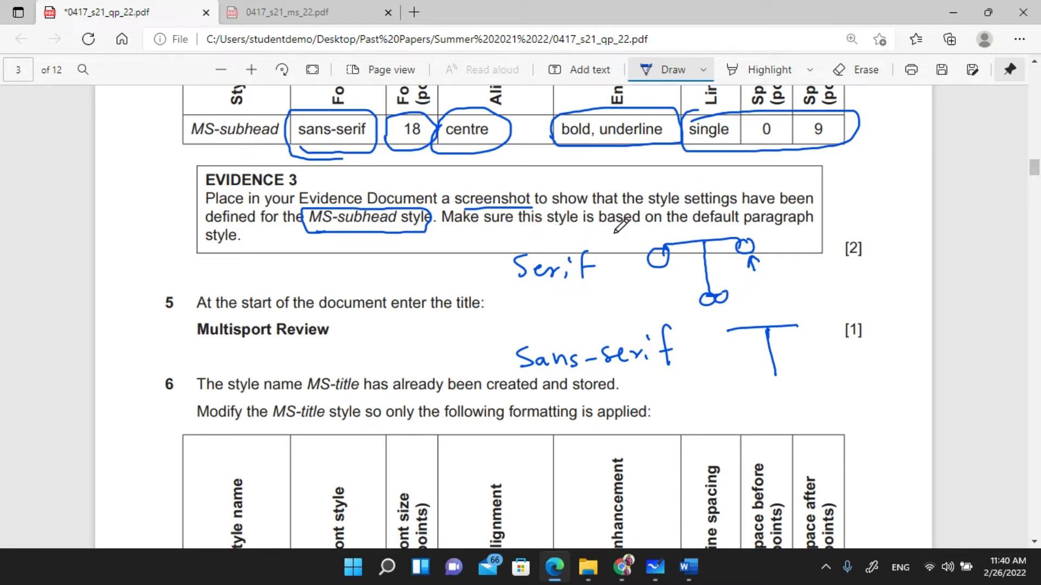
{"action": "left_click_drag", "start_coordinate": [700, 230], "coordinate": [812, 226]}
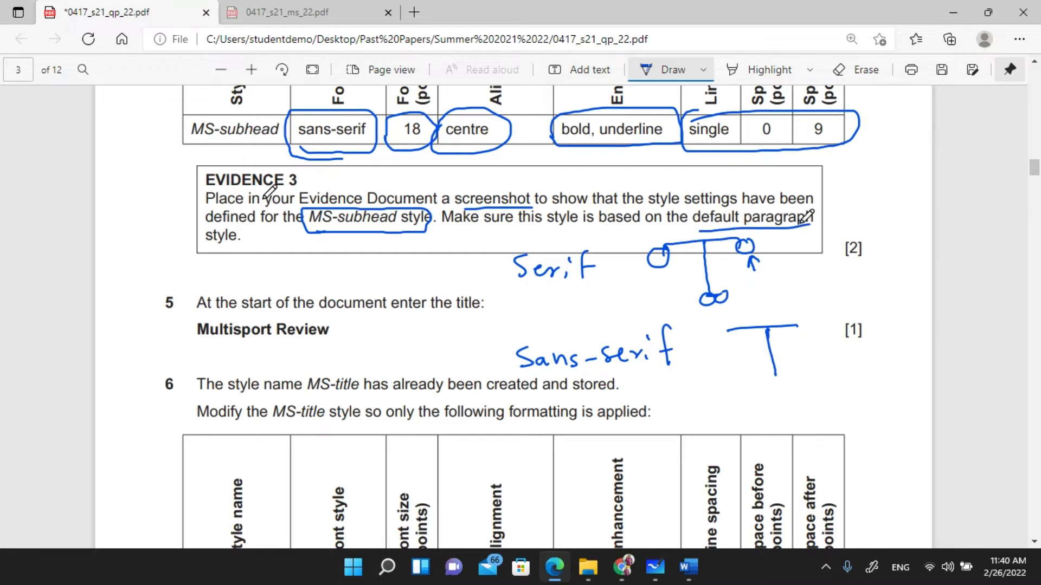
{"action": "left_click", "coordinate": [691, 572]}
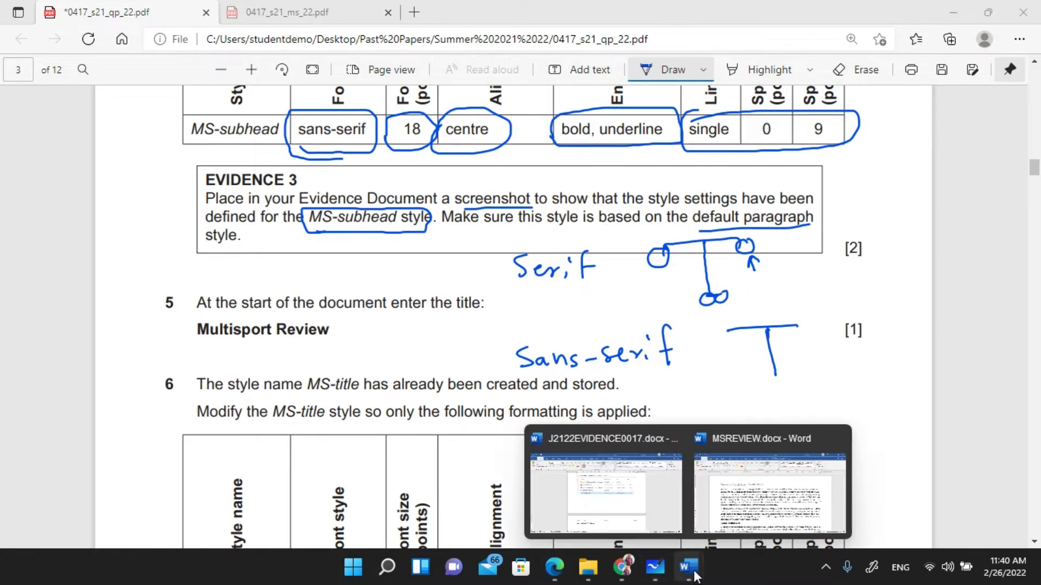
- Open the Modify Style dialog for the MS-subhead1 style in MSREVIEW.docx
{"action": "left_click", "coordinate": [742, 501]}
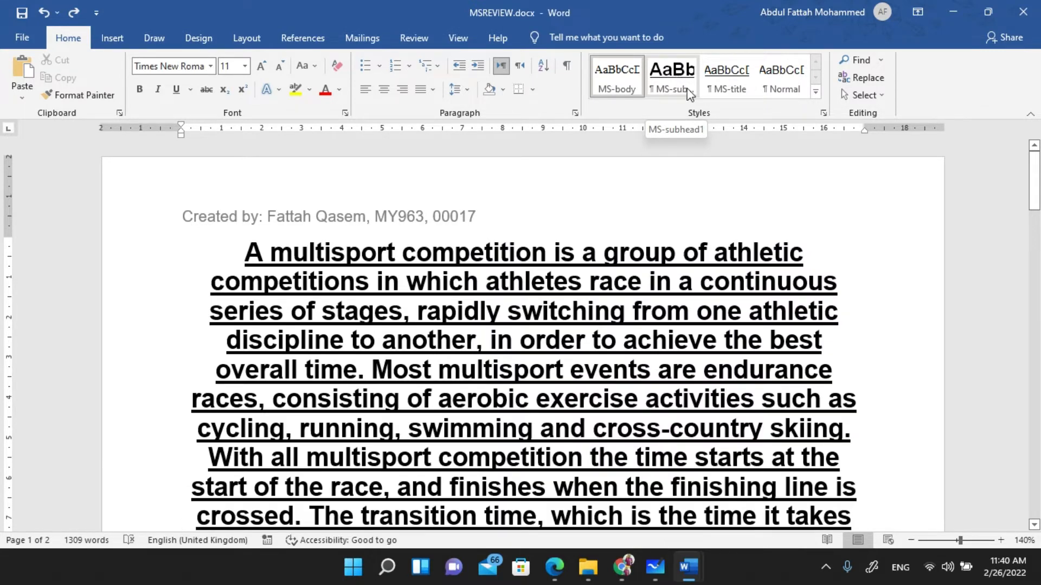
{"action": "right_click", "coordinate": [671, 92]}
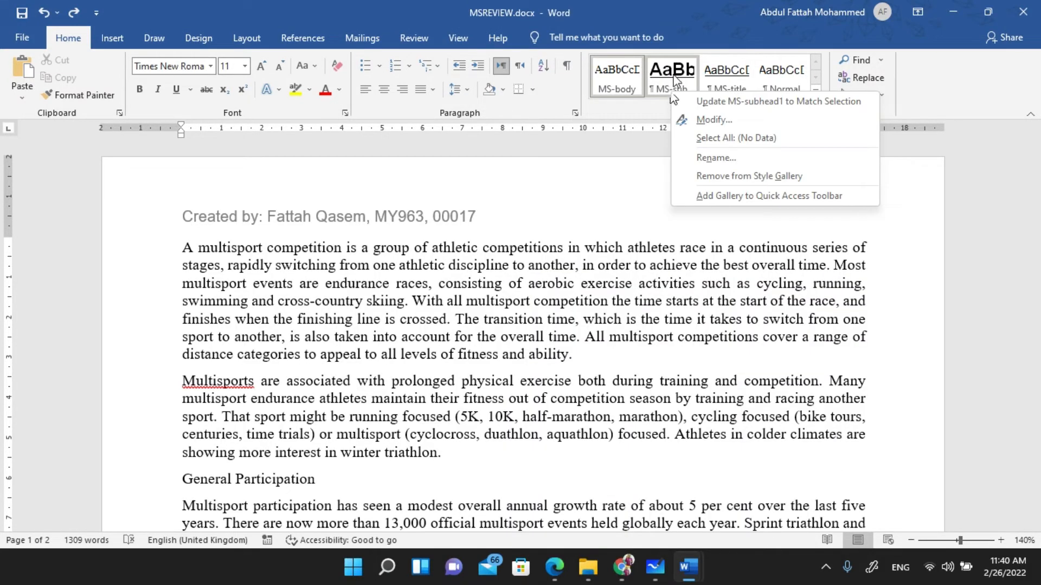
{"action": "left_click", "coordinate": [714, 120]}
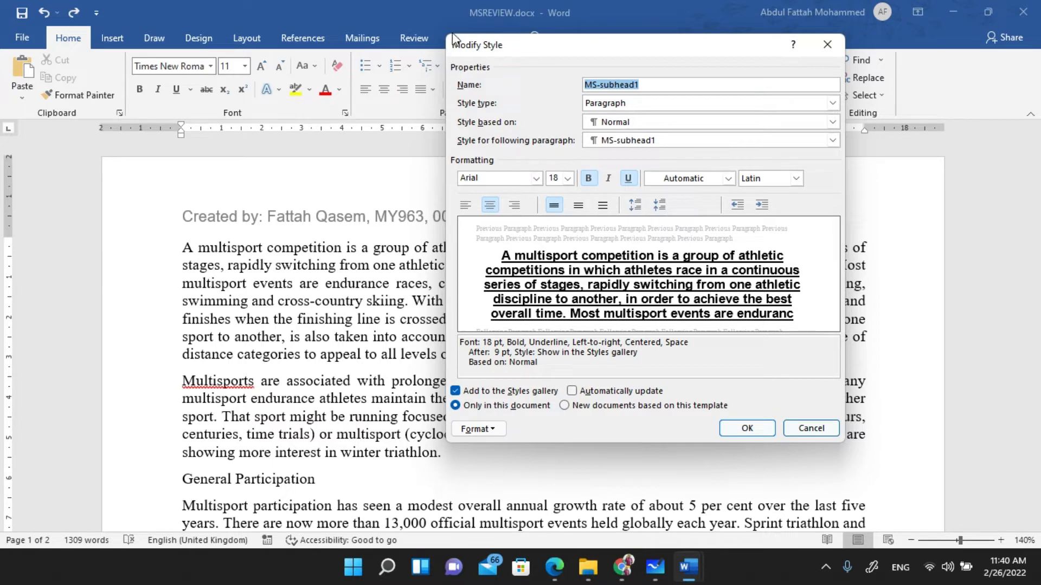
- Snip a screenshot of the MS-subhead1 Modify Style dialog
{"action": "key", "text": "super+shift+s"}
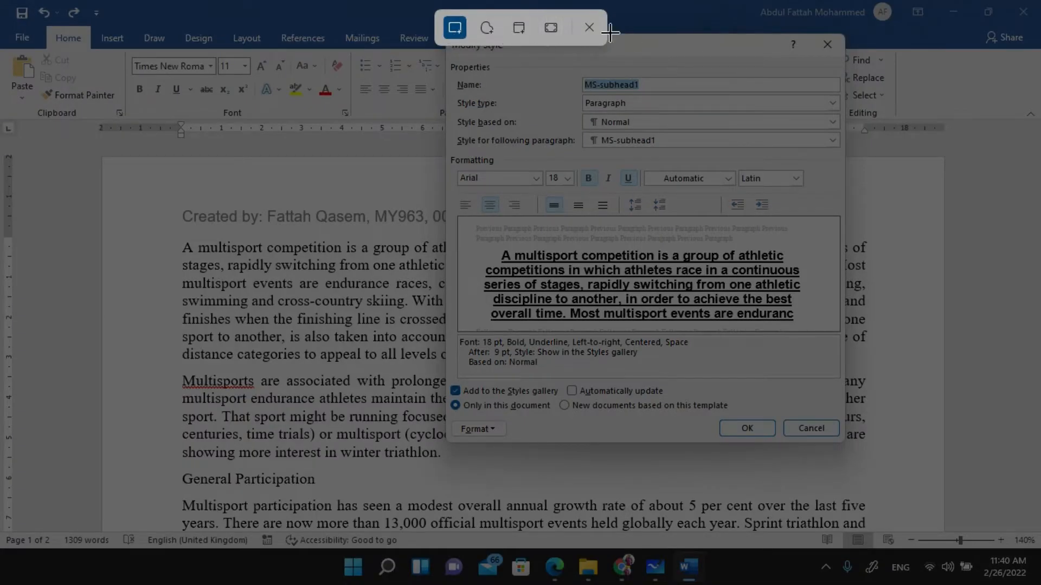
{"action": "key", "text": "Escape"}
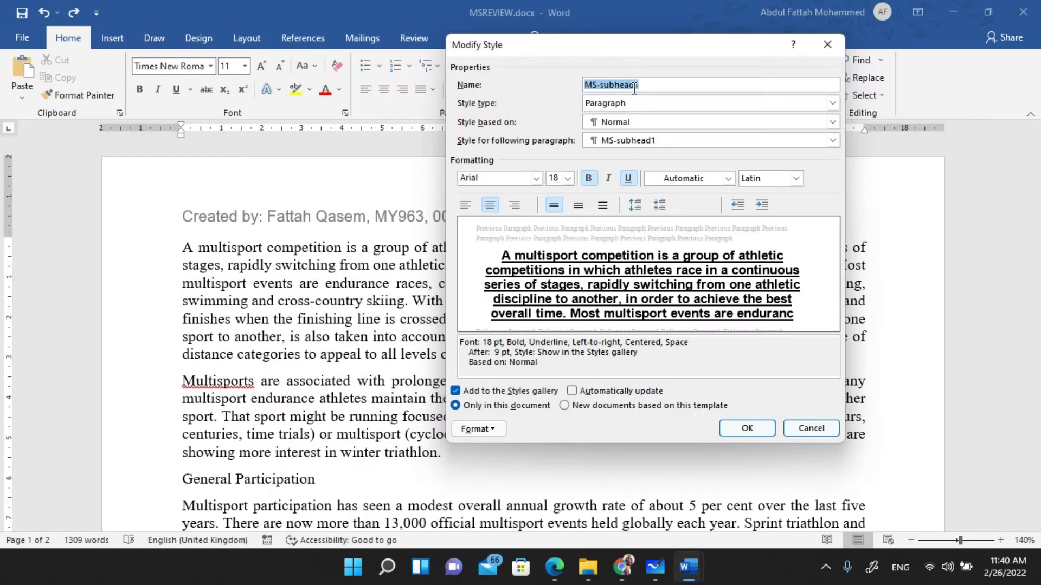
{"action": "left_click_drag", "start_coordinate": [686, 44], "coordinate": [647, 84]}
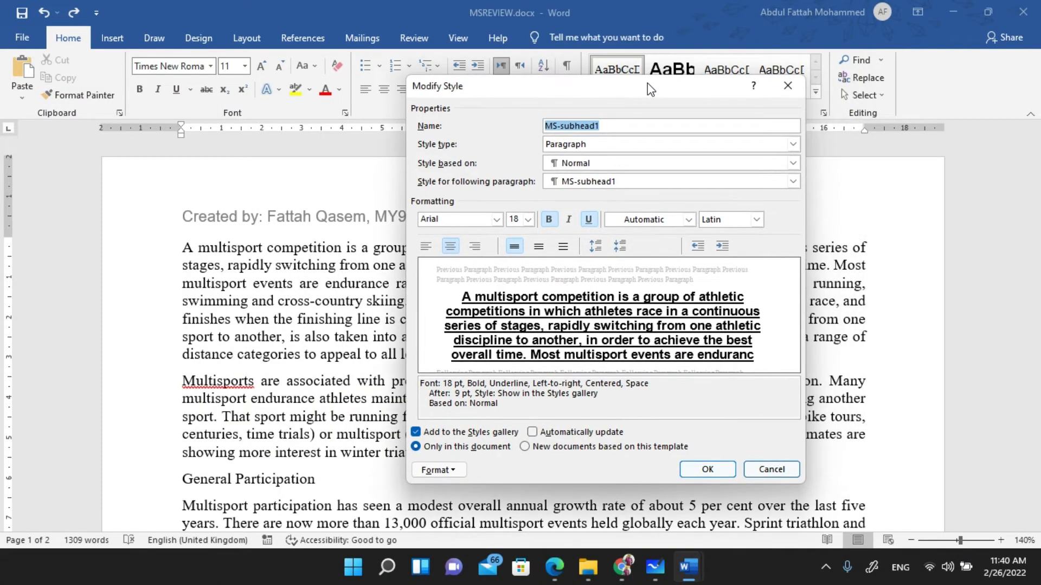
{"action": "key", "text": "super+shift+s"}
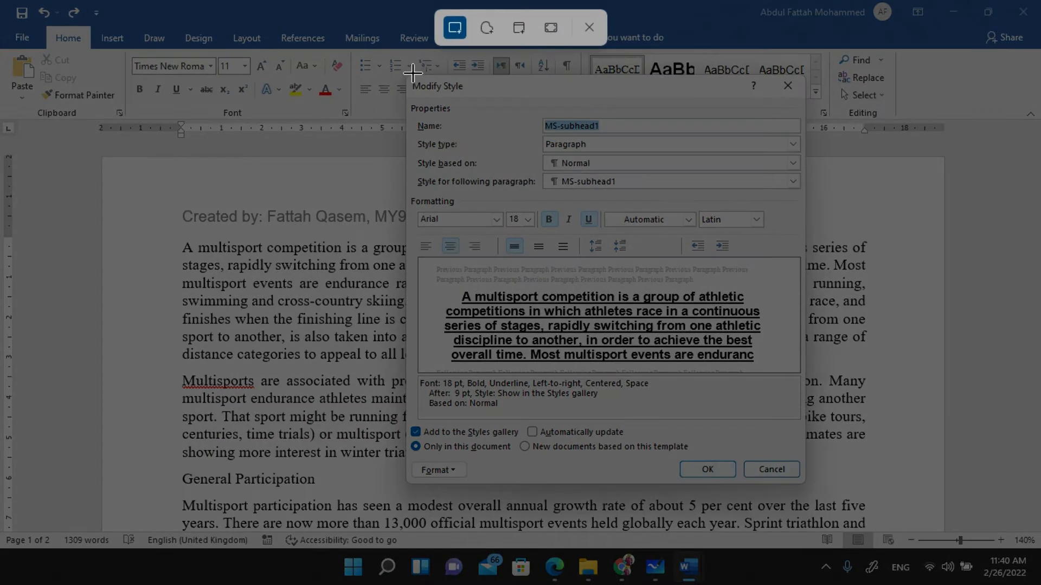
{"action": "left_click_drag", "start_coordinate": [406, 76], "coordinate": [802, 481]}
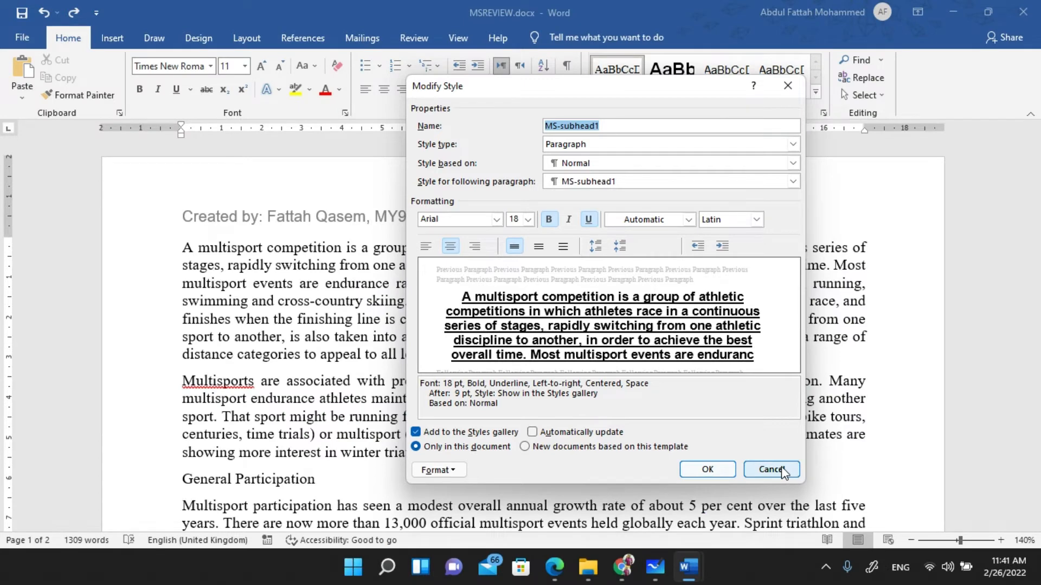
- Close the MS-subhead1 Modify Style dialog without changes
{"action": "left_click", "coordinate": [698, 567]}
{"action": "left_click", "coordinate": [603, 480]}
{"action": "left_click", "coordinate": [780, 469]}
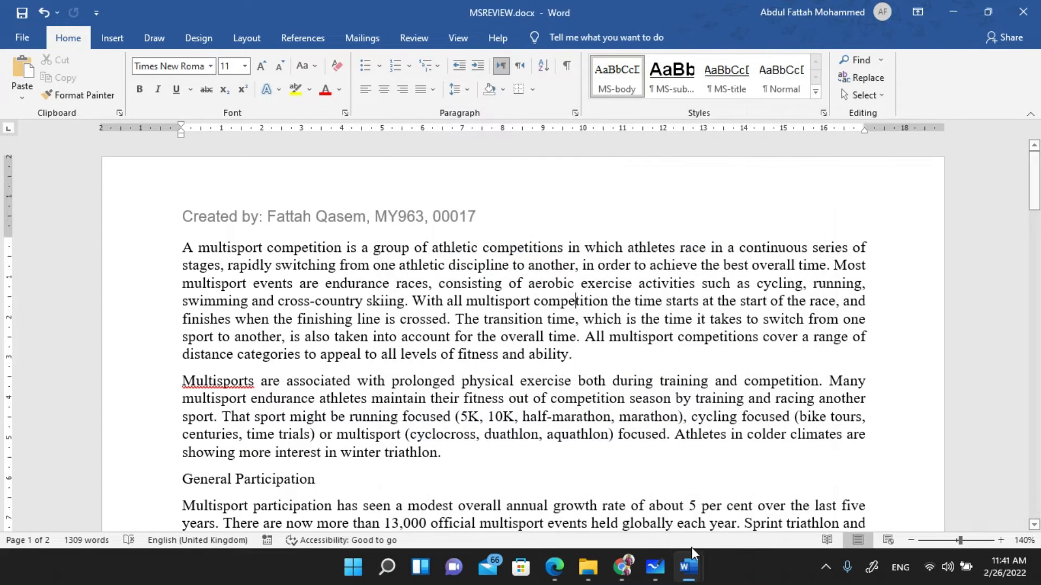
- In the evidence document, check the Step 4 screenshot and start Step 6 on a new page
{"action": "mouse_move", "coordinate": [682, 558]}
{"action": "left_click", "coordinate": [618, 497]}
{"action": "scroll", "coordinate": [341, 333], "scroll_direction": "down", "scroll_amount": 4}
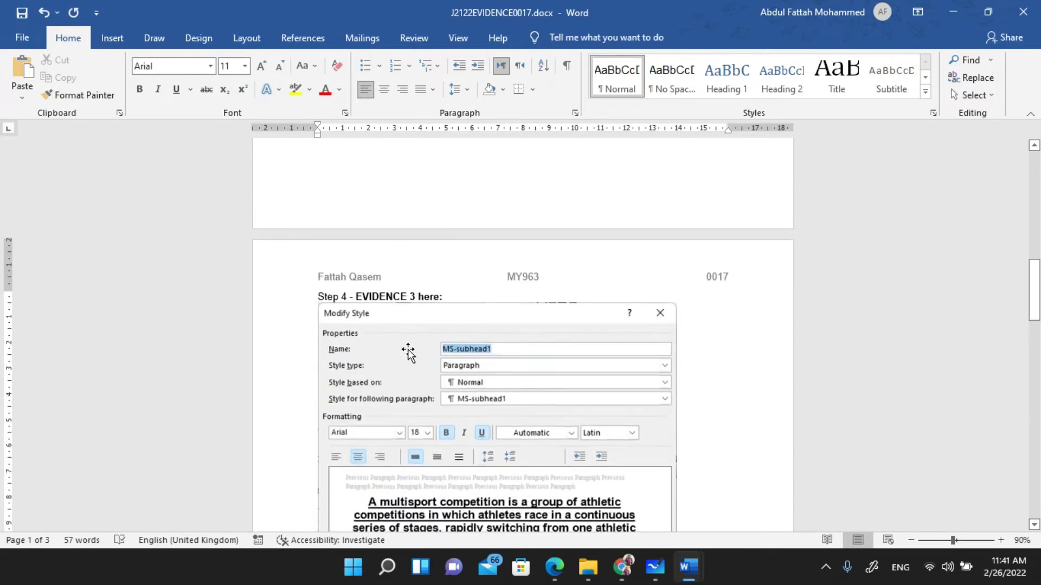
{"action": "scroll", "coordinate": [408, 352], "scroll_direction": "down", "scroll_amount": 9}
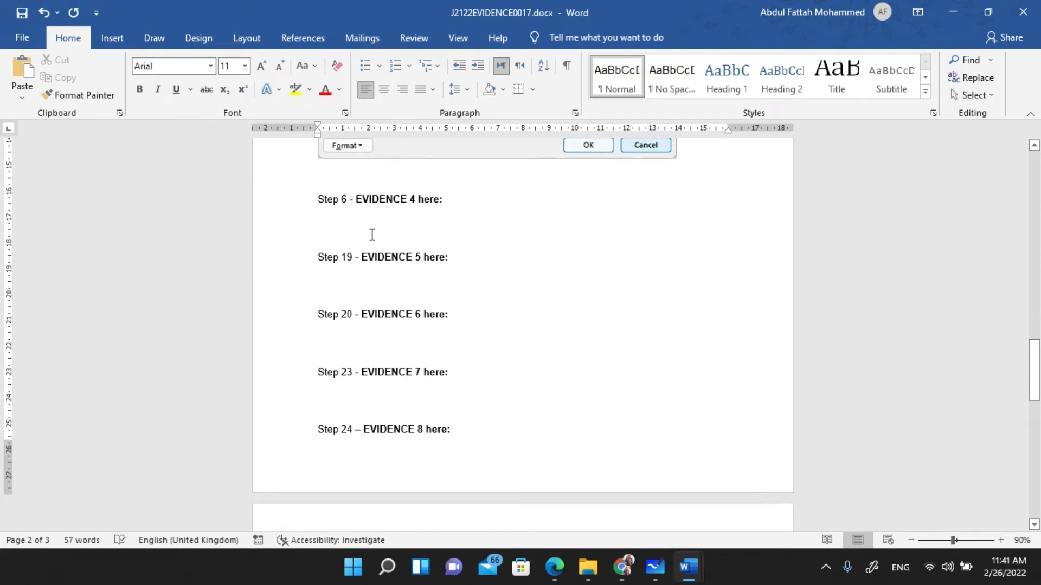
{"action": "key", "text": "ctrl+Return"}
{"action": "scroll", "coordinate": [370, 234], "scroll_direction": "up", "scroll_amount": 4}
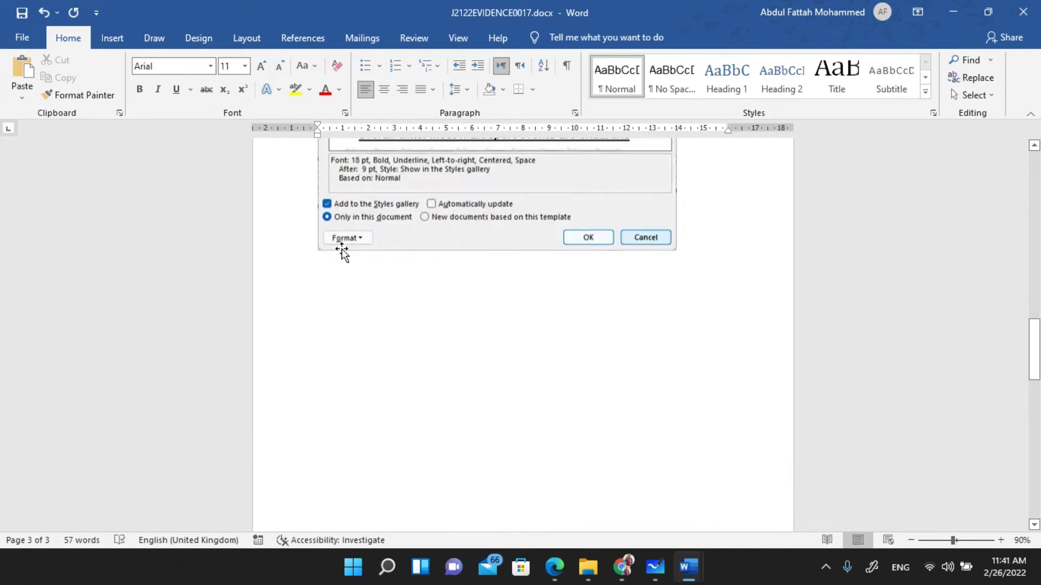
{"action": "left_click", "coordinate": [553, 567]}
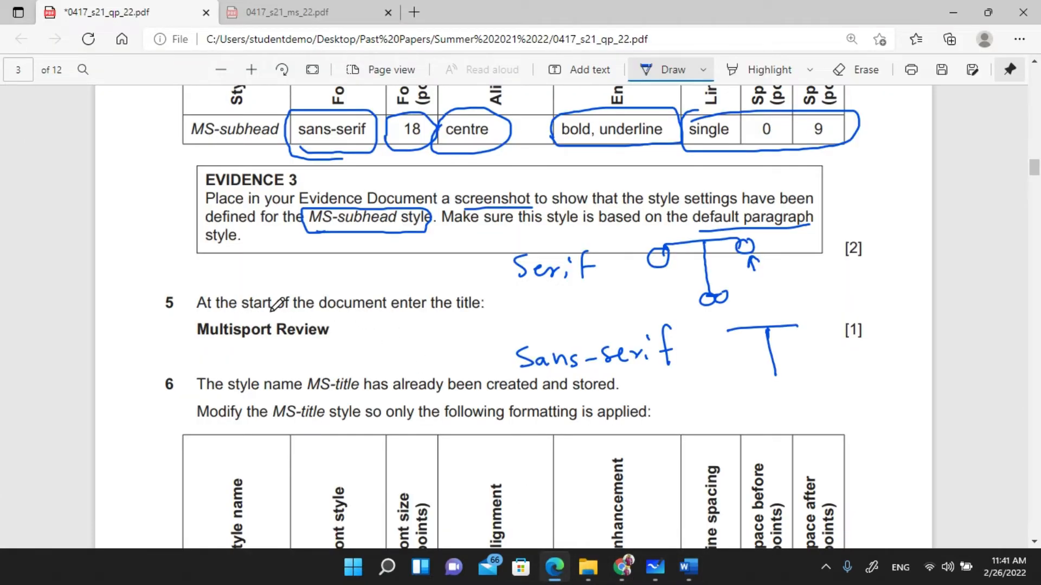
- Underline 'At the start' in question 5 with ink, then turn drawing off
{"action": "key", "text": "alt"}
{"action": "mouse_move", "coordinate": [618, 574]}
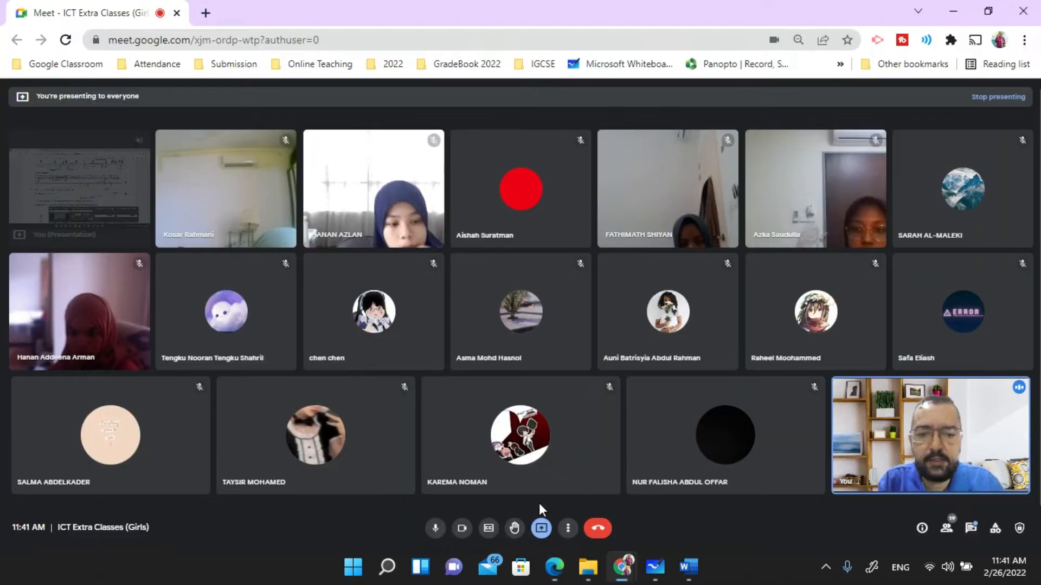
{"action": "left_click", "coordinate": [539, 503]}
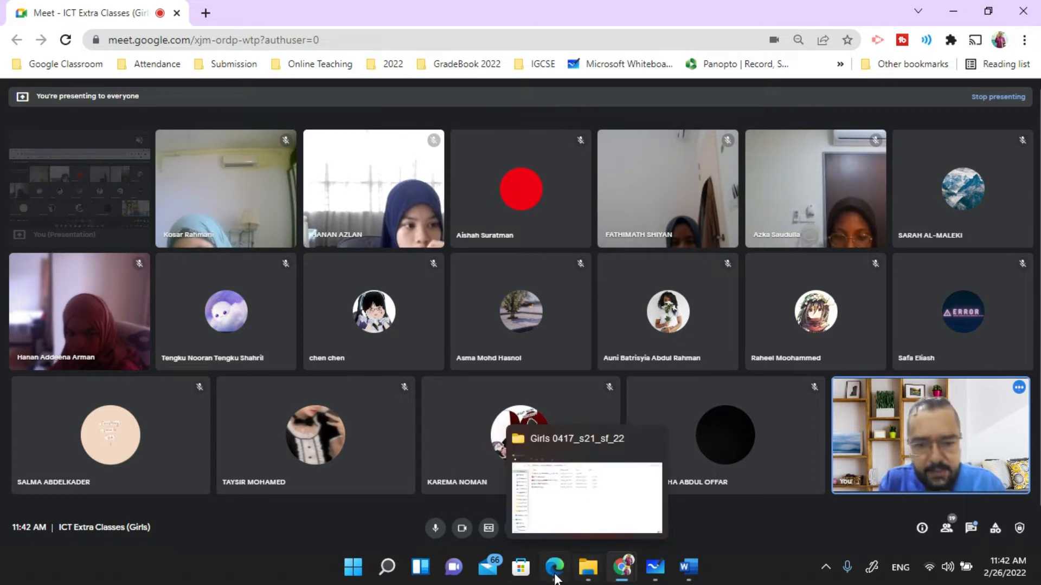
{"action": "left_click", "coordinate": [564, 493]}
{"action": "scroll", "coordinate": [292, 295], "scroll_direction": "down", "scroll_amount": 1}
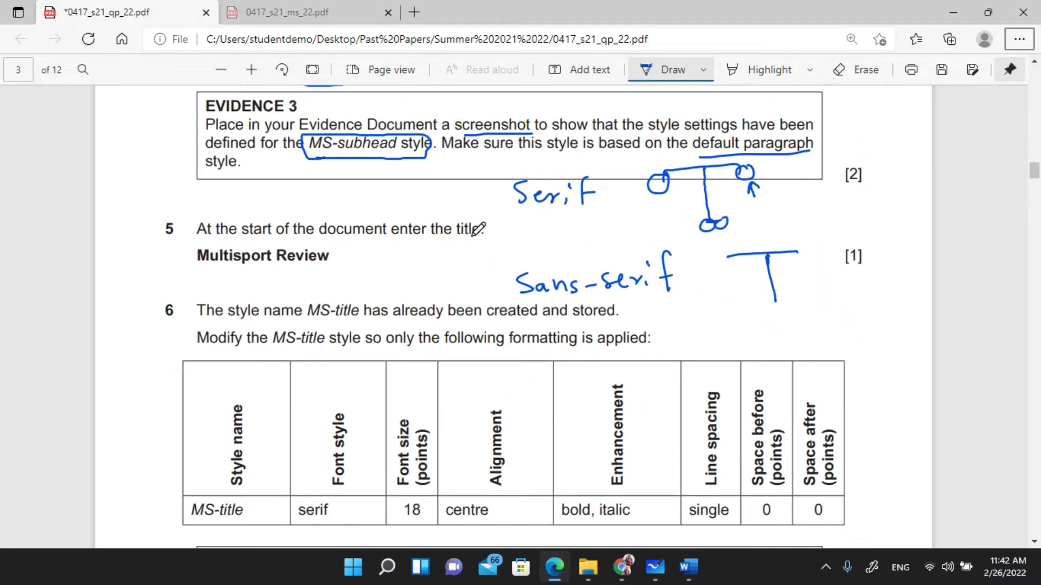
{"action": "left_click_drag", "start_coordinate": [197, 245], "coordinate": [479, 245]}
{"action": "mouse_move", "coordinate": [241, 245]}
{"action": "left_mouse_down"}
{"action": "mouse_move", "coordinate": [280, 215]}
{"action": "mouse_move", "coordinate": [291, 246]}
{"action": "left_mouse_up"}
{"action": "key", "text": "Escape"}
- Select and copy the title 'Multisport Review' from the question paper
{"action": "left_click_drag", "start_coordinate": [204, 264], "coordinate": [358, 259]}
{"action": "left_click", "coordinate": [347, 264]}
{"action": "left_click_drag", "start_coordinate": [194, 260], "coordinate": [338, 254]}
{"action": "key", "text": "ctrl+c"}
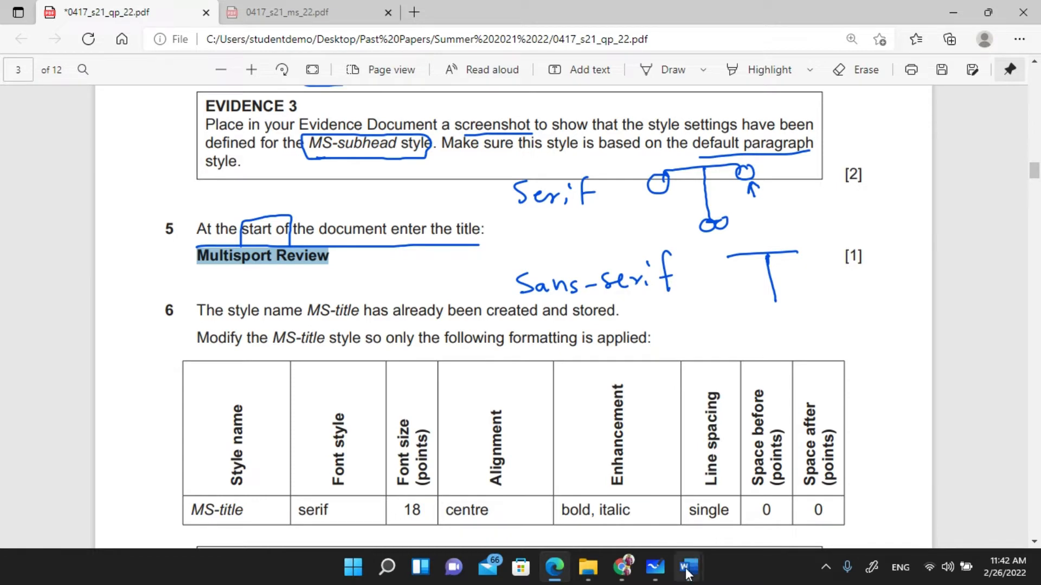
{"action": "mouse_move", "coordinate": [686, 572]}
{"action": "left_click", "coordinate": [770, 482]}
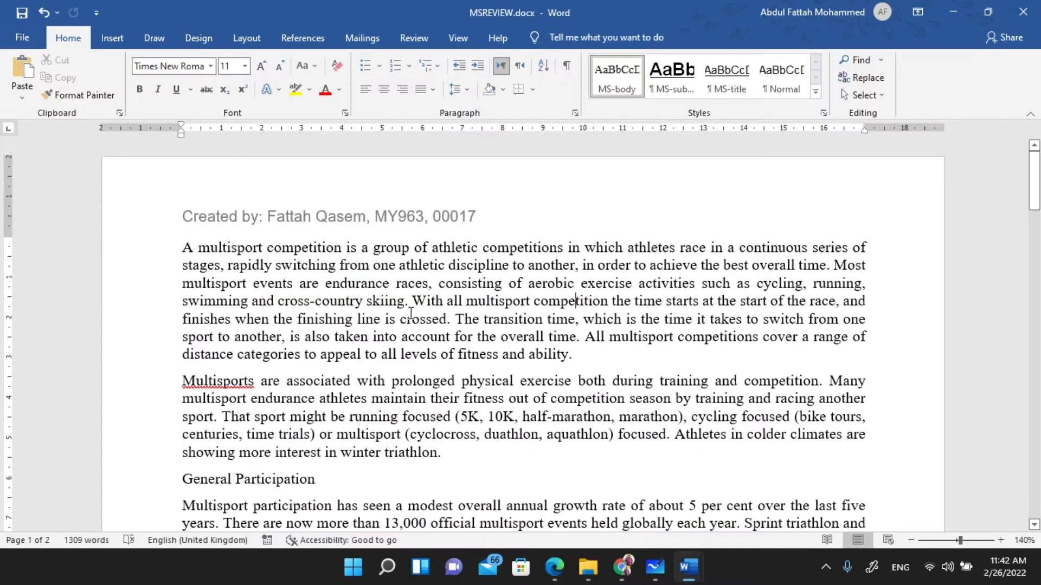
- Insert an empty first line in MSREVIEW.docx and try pasting 'Multisport Review', then undo it
{"action": "left_click", "coordinate": [182, 250]}
{"action": "key", "text": "Return"}
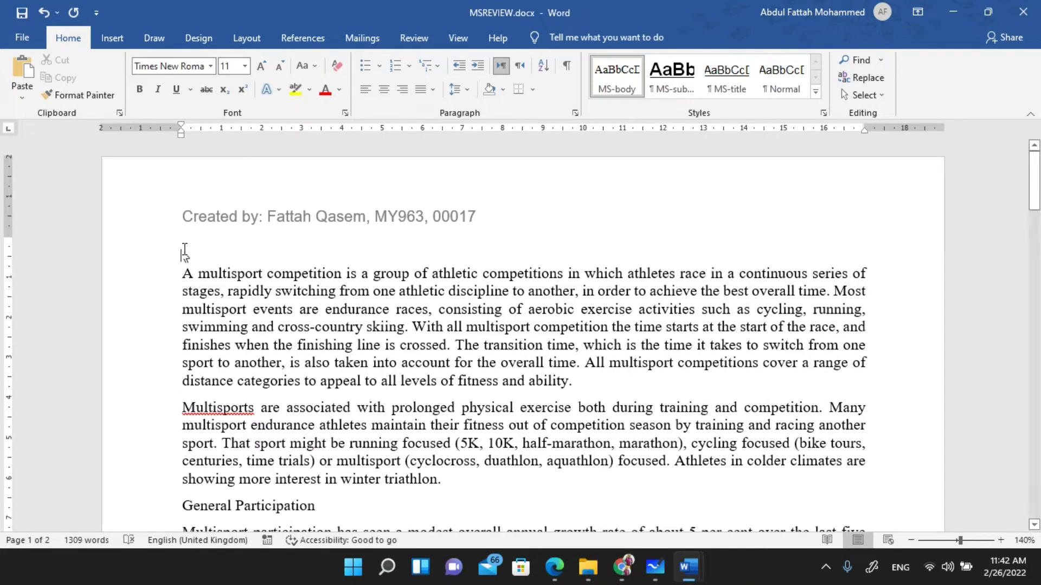
{"action": "left_click", "coordinate": [184, 245]}
{"action": "key", "text": "ctrl+v"}
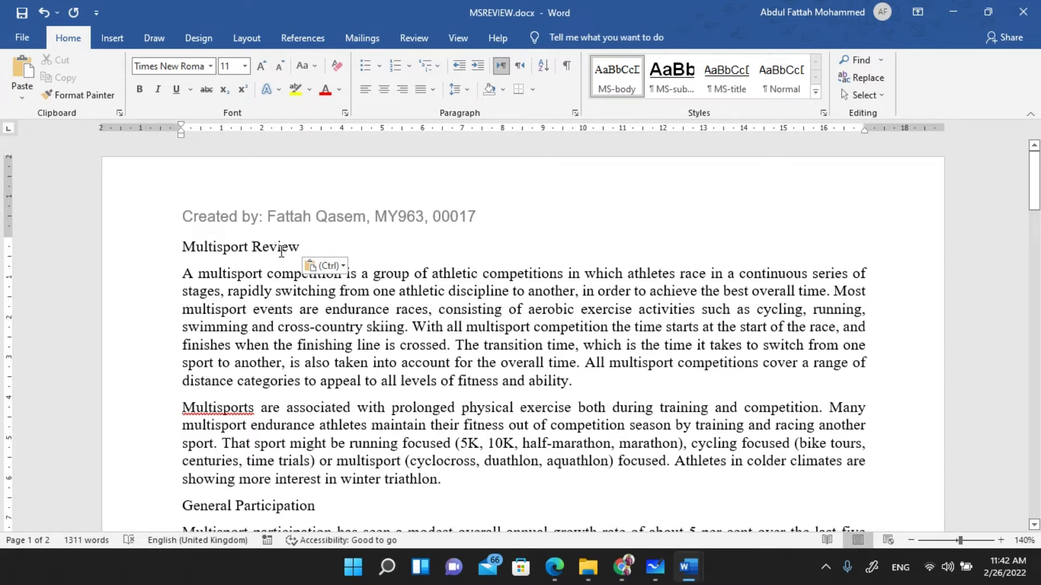
{"action": "double_click", "coordinate": [253, 247]}
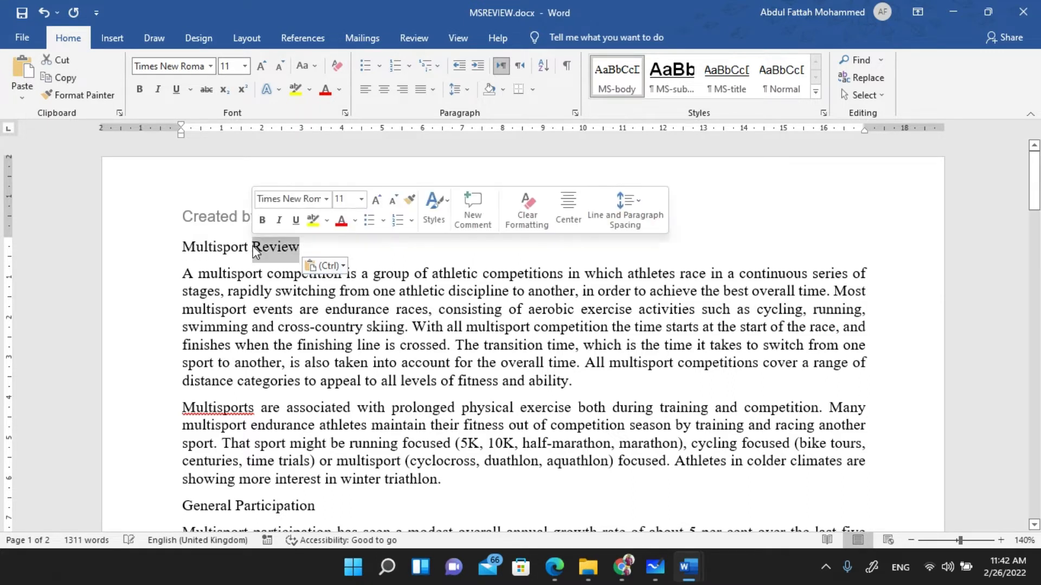
{"action": "left_click", "coordinate": [281, 247]}
{"action": "triple_click", "coordinate": [281, 247]}
{"action": "key", "text": "ctrl+c"}
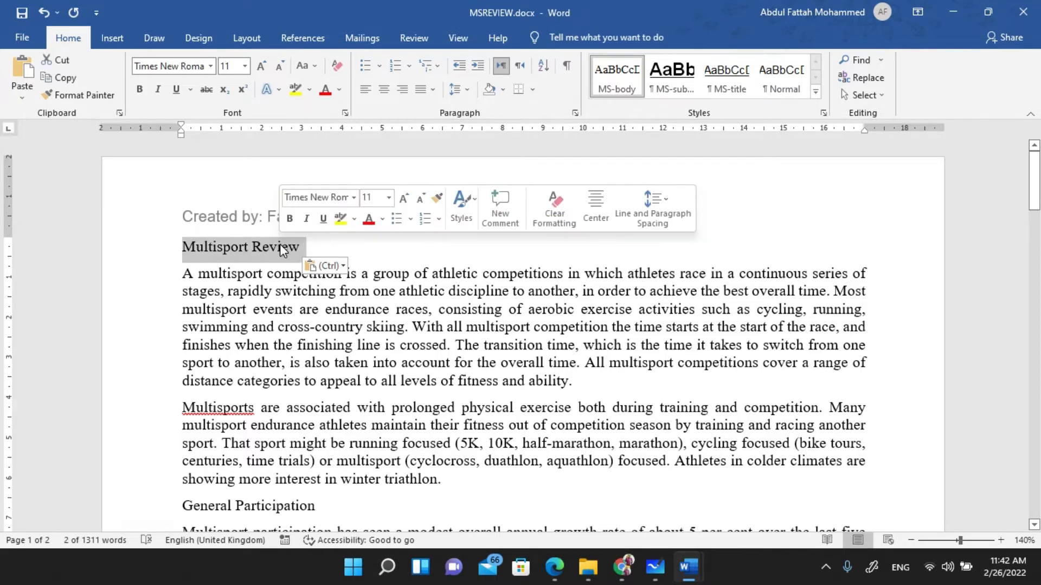
{"action": "key", "text": "Delete"}
{"action": "key", "text": "Return"}
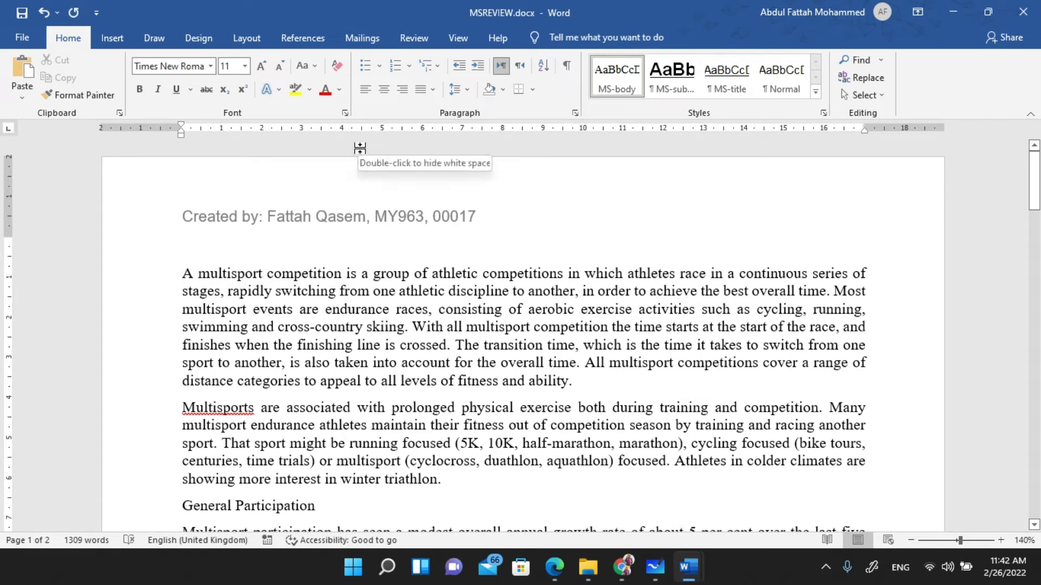
{"action": "left_click", "coordinate": [337, 68]}
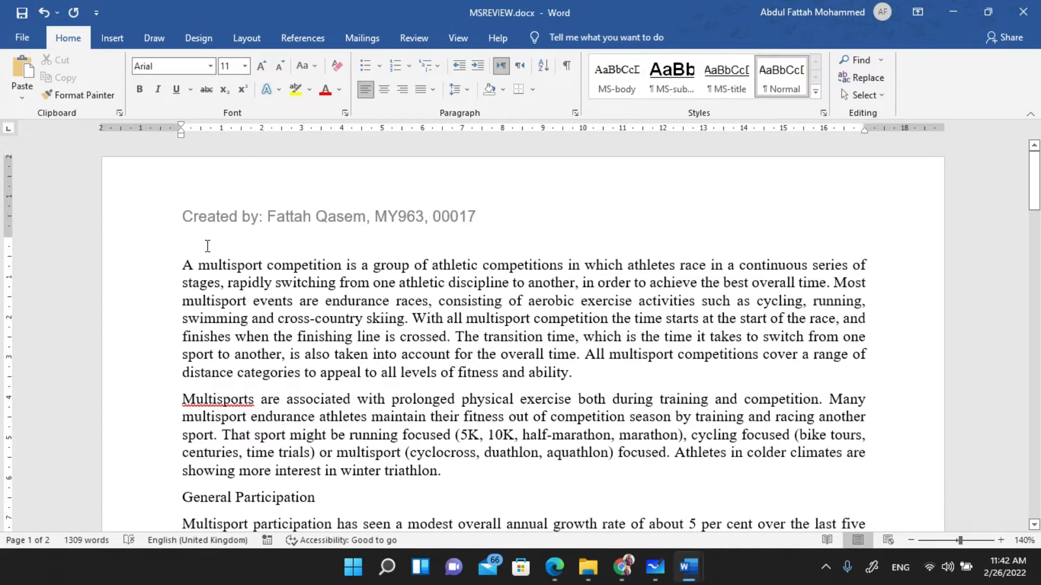
{"action": "key", "text": "ctrl+v"}
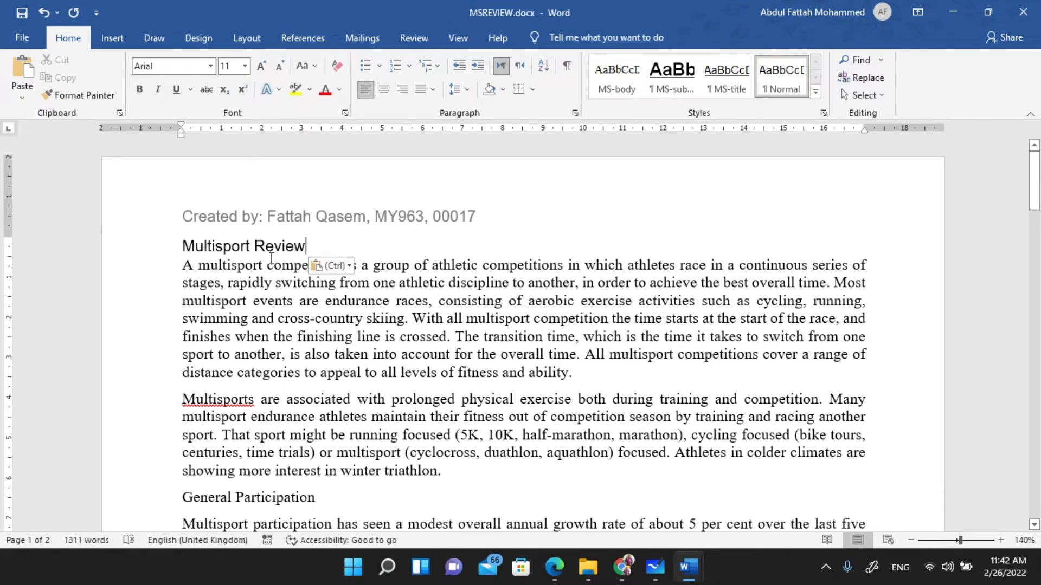
{"action": "key", "text": "ctrl"}
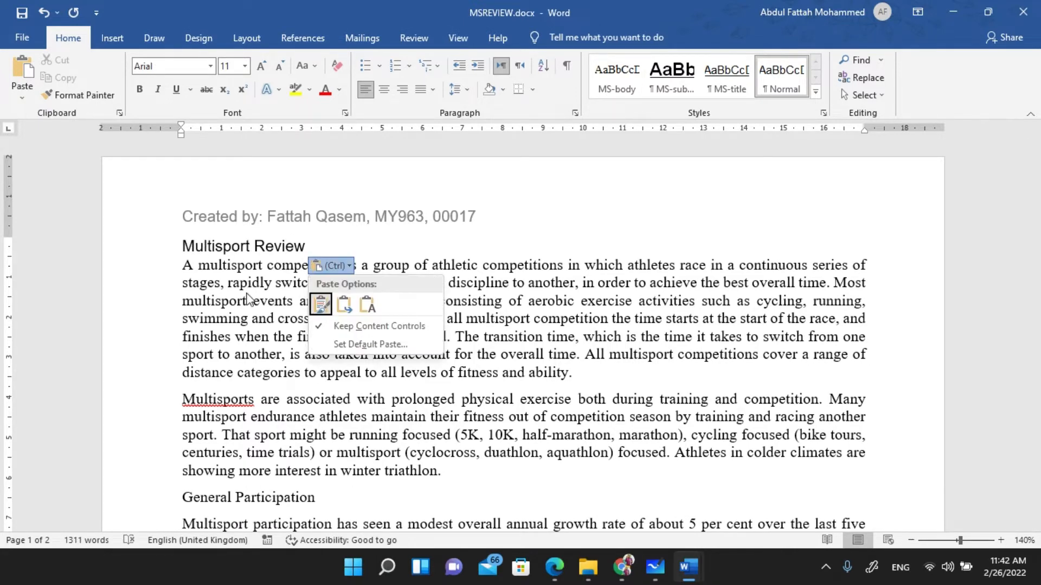
{"action": "key", "text": "Escape"}
{"action": "key", "text": "ctrl+z"}
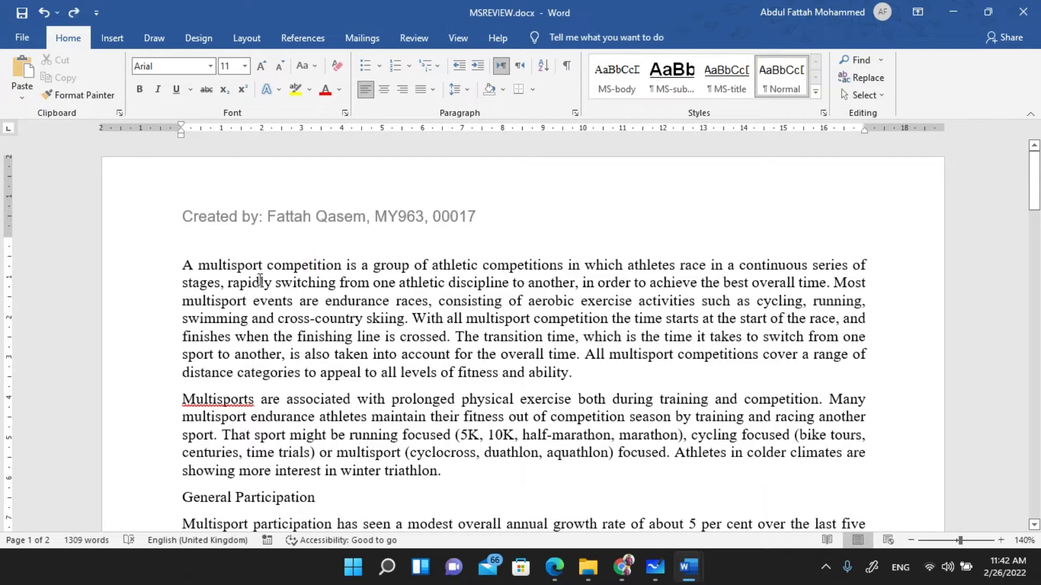
- Type the title 'Multisport Review' on the empty first line, correcting typos
{"action": "key", "text": "alt+Tab"}
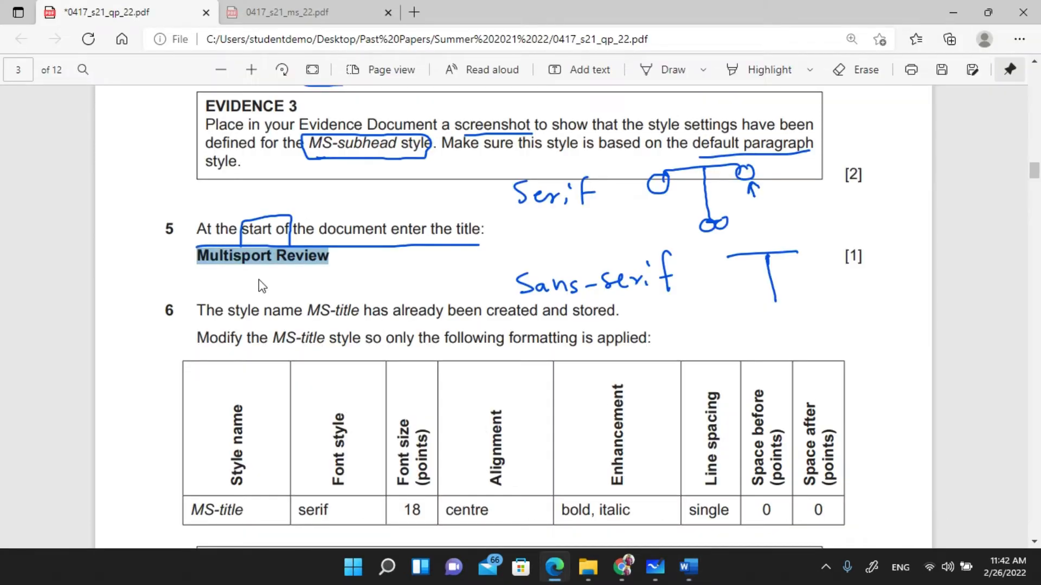
{"action": "key", "text": "alt+Tab"}
{"action": "type", "text": "Maul"}
{"action": "key", "text": "BackSpace"}
{"action": "key", "text": "BackSpace"}
{"action": "key", "text": "BackSpace"}
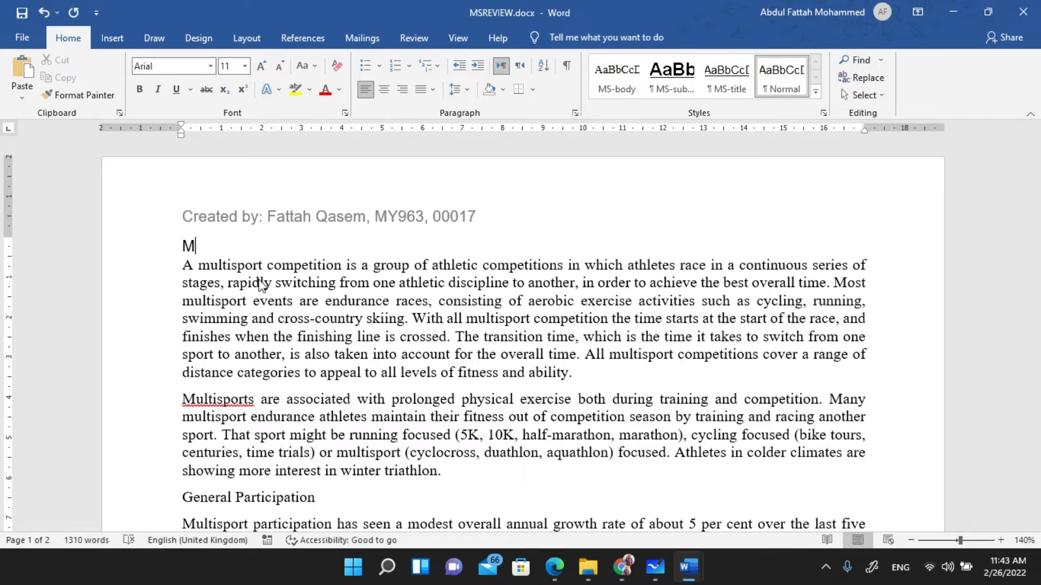
{"action": "type", "text": "aul"}
{"action": "key", "text": "ctrl+z"}
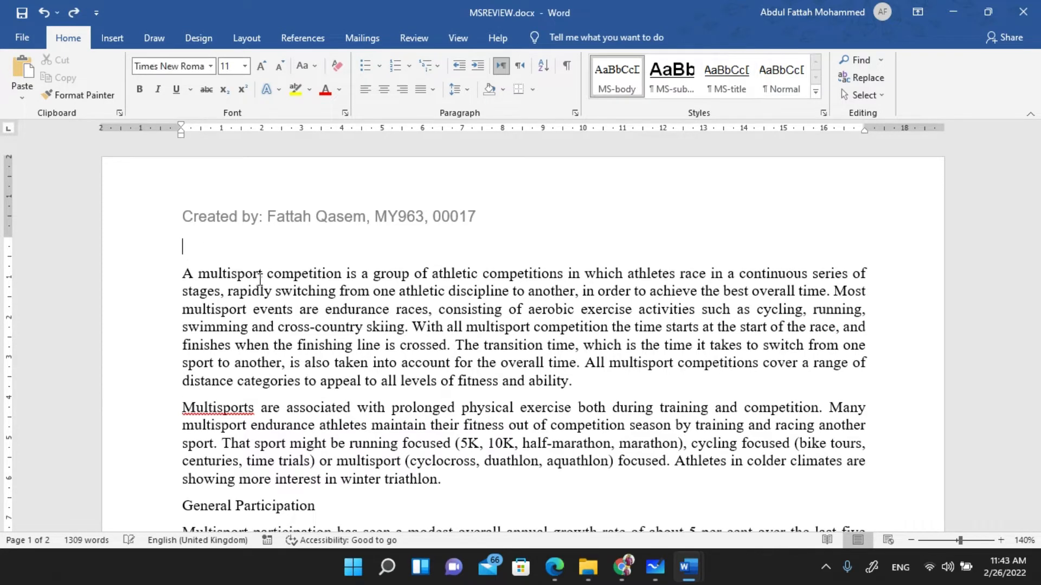
{"action": "type", "text": "Multisport"}
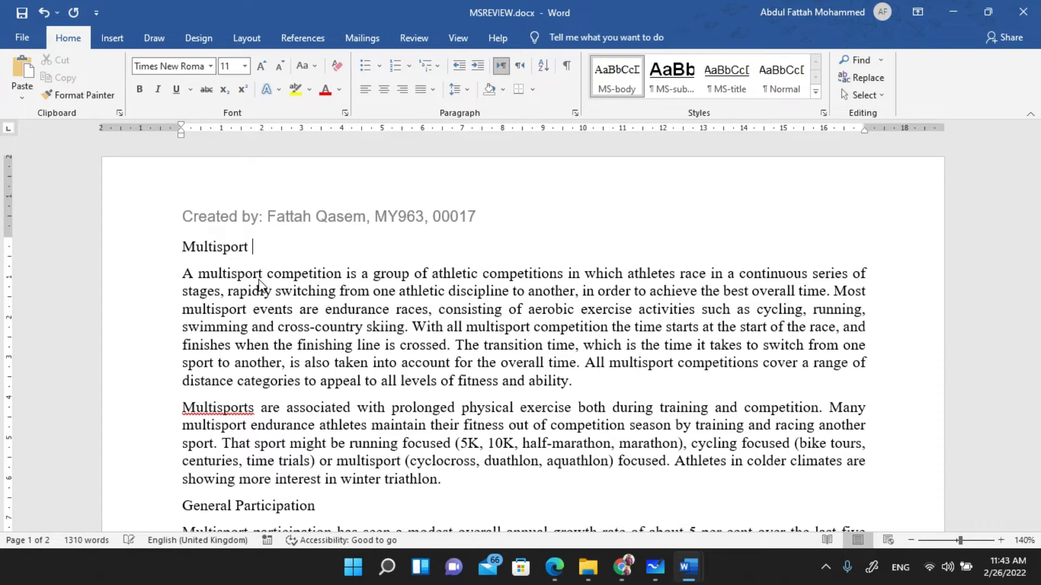
{"action": "type", "text": " re"}
{"action": "key", "text": "BackSpace"}
{"action": "key", "text": "BackSpace"}
{"action": "type", "text": "Review"}
{"action": "key", "text": "alt+Tab"}
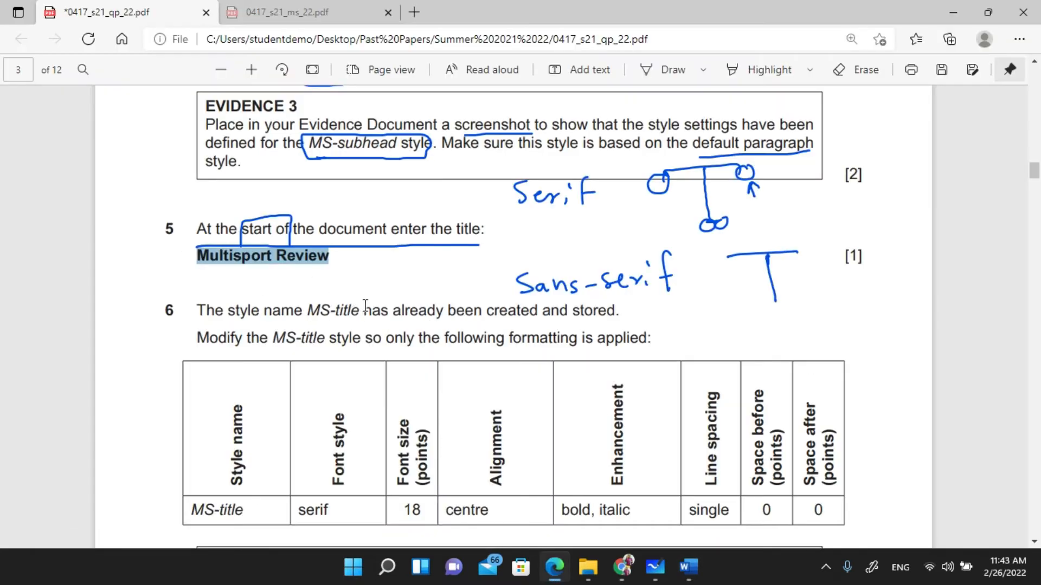
- Circle MS-title and underline 'created and stored' in question 6 with ink
{"action": "scroll", "coordinate": [339, 279], "scroll_direction": "down", "scroll_amount": 2}
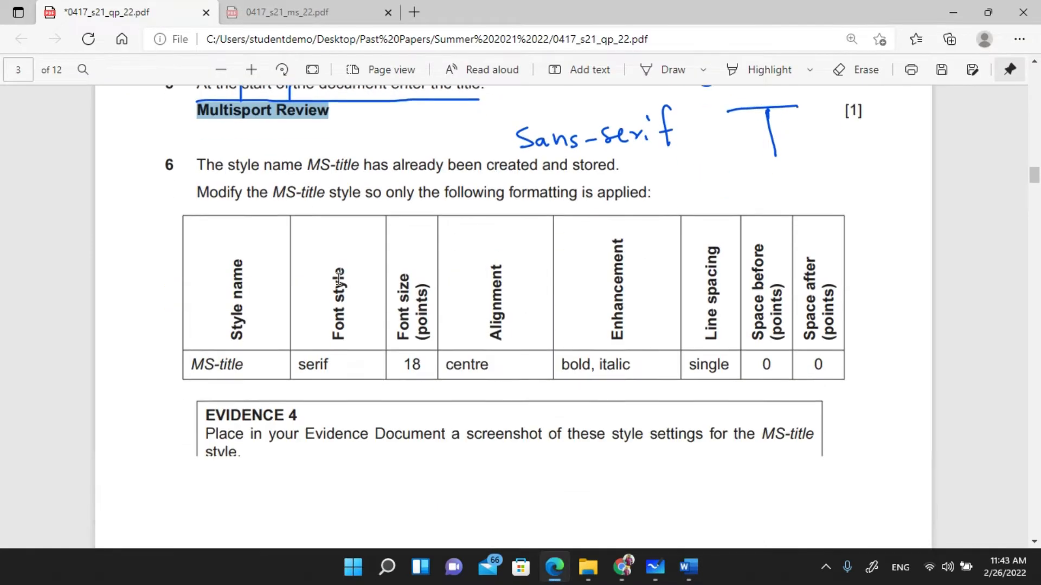
{"action": "left_click", "coordinate": [220, 157]}
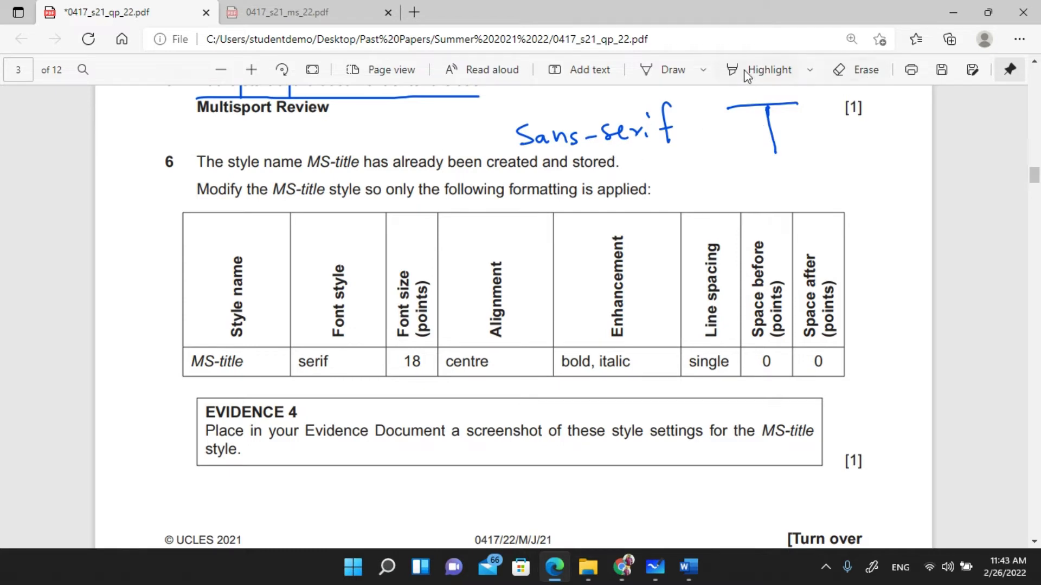
{"action": "left_click", "coordinate": [668, 70]}
{"action": "mouse_move", "coordinate": [312, 173]}
{"action": "left_mouse_down"}
{"action": "mouse_move", "coordinate": [379, 171]}
{"action": "mouse_move", "coordinate": [365, 138]}
{"action": "mouse_move", "coordinate": [306, 142]}
{"action": "mouse_move", "coordinate": [313, 168]}
{"action": "left_mouse_up"}
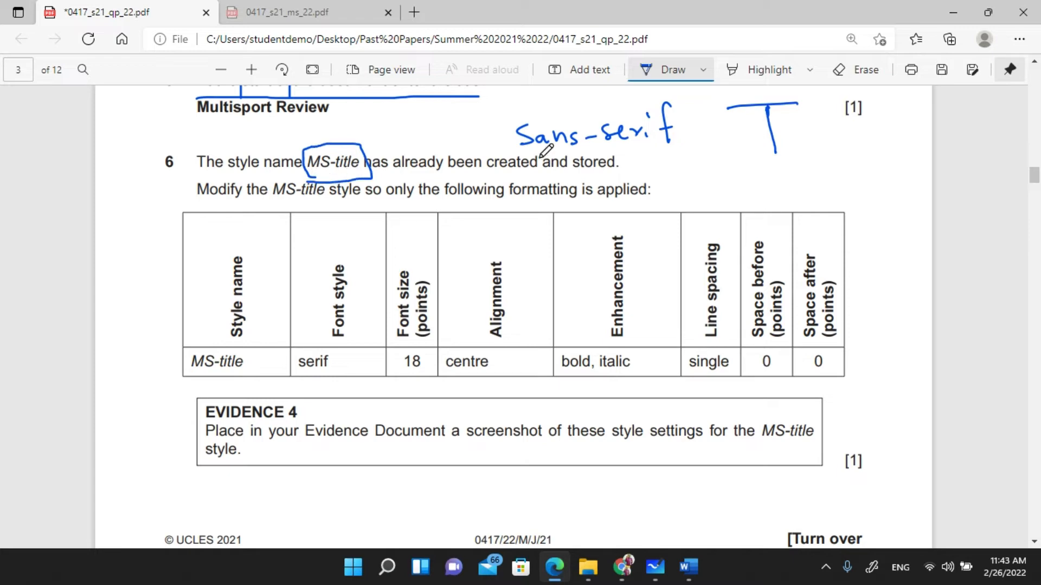
{"action": "left_click_drag", "start_coordinate": [494, 174], "coordinate": [644, 166]}
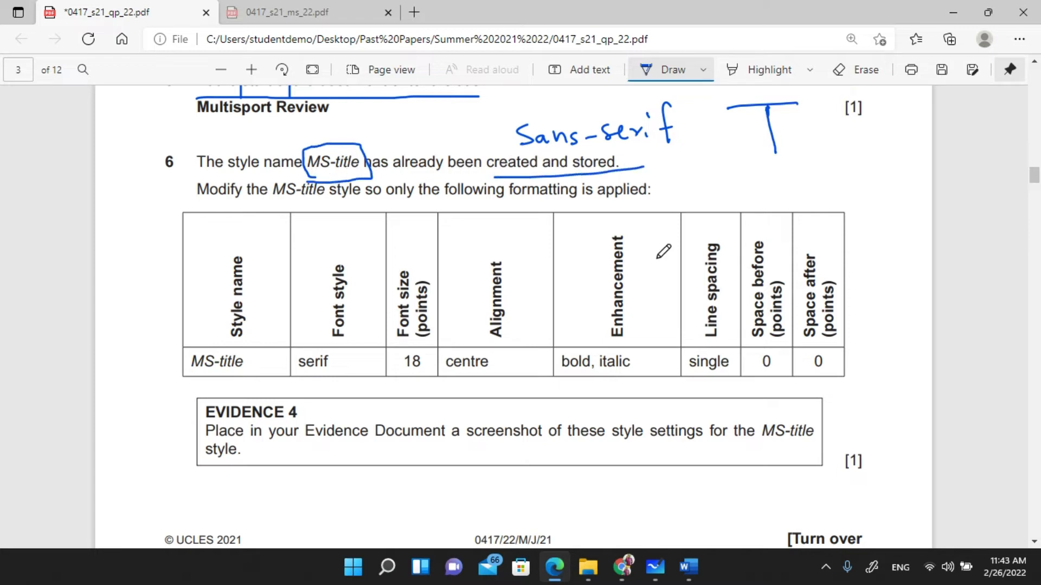
- Check the MSREVIEW title, then underline 'Modify the MS-title' in question 6
{"action": "left_click", "coordinate": [688, 567]}
{"action": "left_click", "coordinate": [711, 517]}
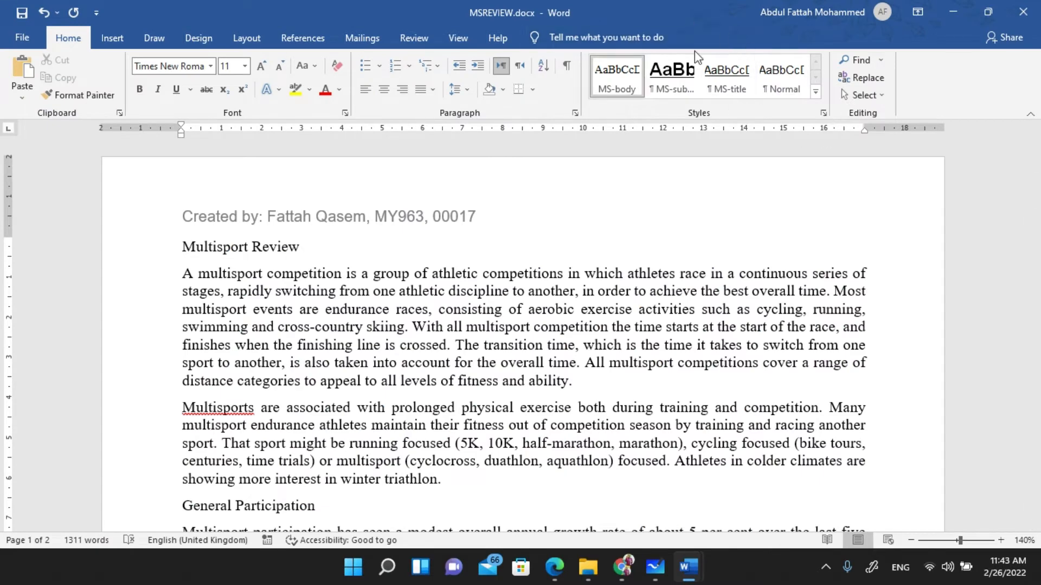
{"action": "key", "text": "alt+Tab"}
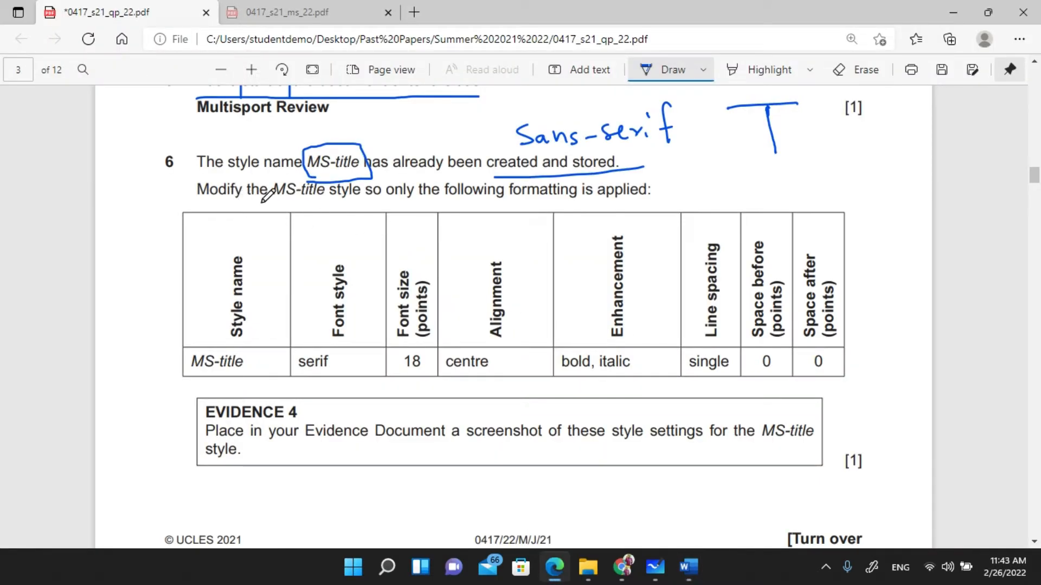
{"action": "left_click_drag", "start_coordinate": [204, 203], "coordinate": [326, 203]}
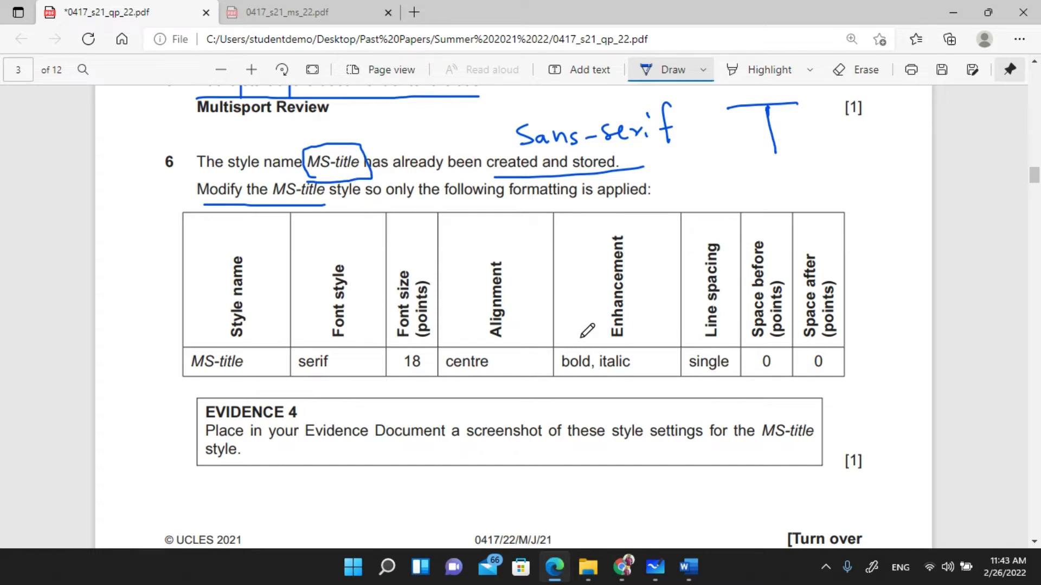
{"action": "scroll", "coordinate": [588, 331], "scroll_direction": "down", "scroll_amount": 1}
{"action": "mouse_move", "coordinate": [701, 565]}
{"action": "left_click", "coordinate": [734, 500]}
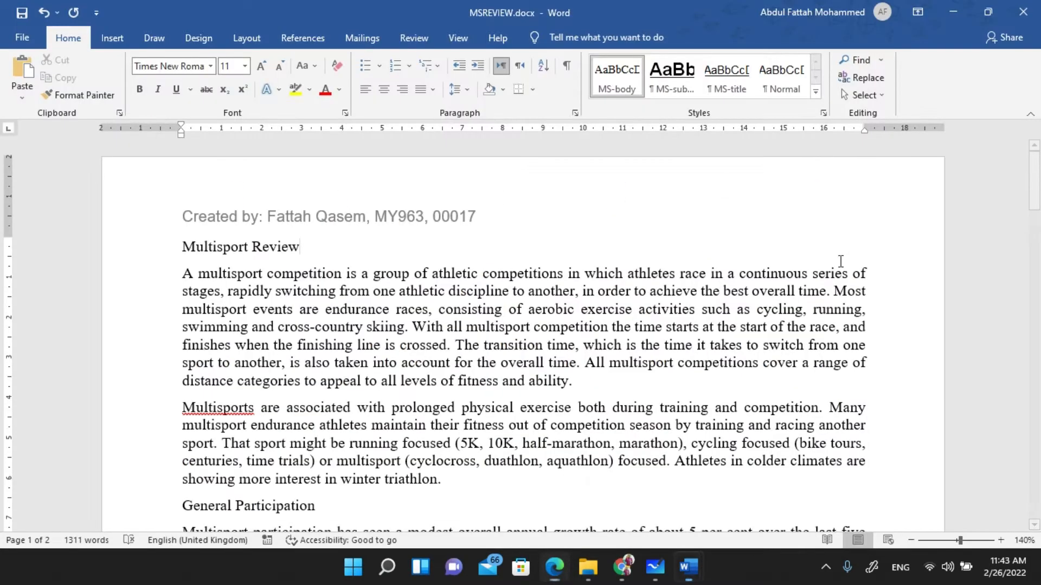
- Open MS-title's Modify Style dialog, mark 'serif' on the paper and set Times New Roman
{"action": "right_click", "coordinate": [733, 72]}
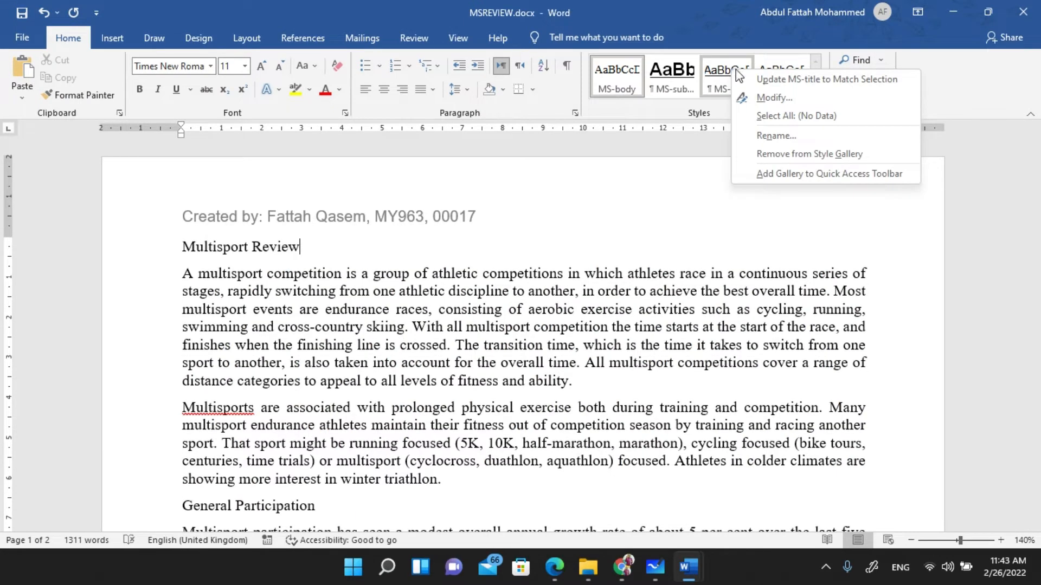
{"action": "left_click", "coordinate": [758, 98]}
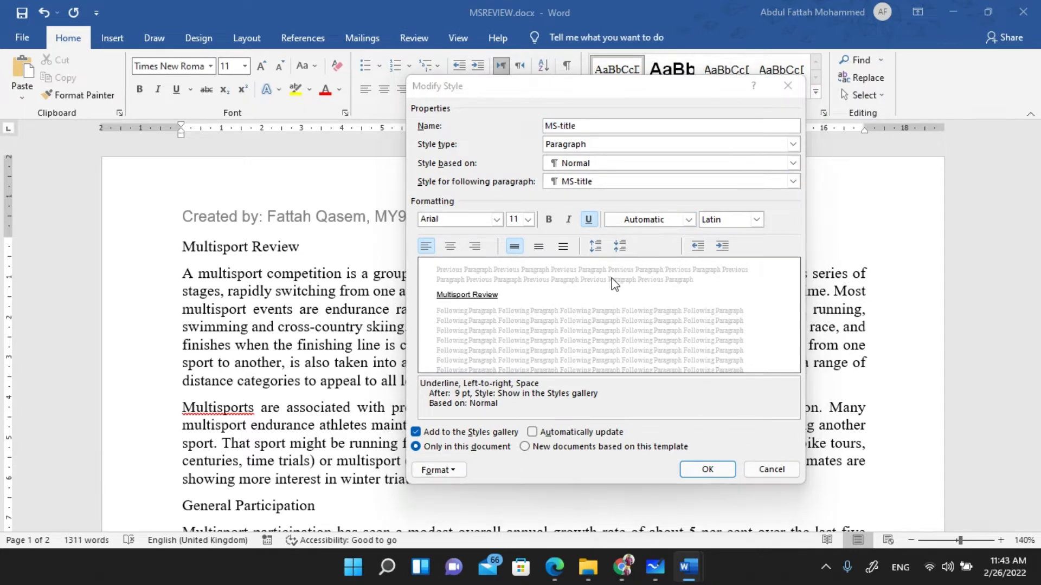
{"action": "key", "text": "alt+Tab"}
{"action": "mouse_move", "coordinate": [297, 305]}
{"action": "left_mouse_down"}
{"action": "mouse_move", "coordinate": [318, 309]}
{"action": "mouse_move", "coordinate": [328, 268]}
{"action": "mouse_move", "coordinate": [304, 301]}
{"action": "mouse_move", "coordinate": [347, 288]}
{"action": "left_mouse_up"}
{"action": "key", "text": "alt+Tab"}
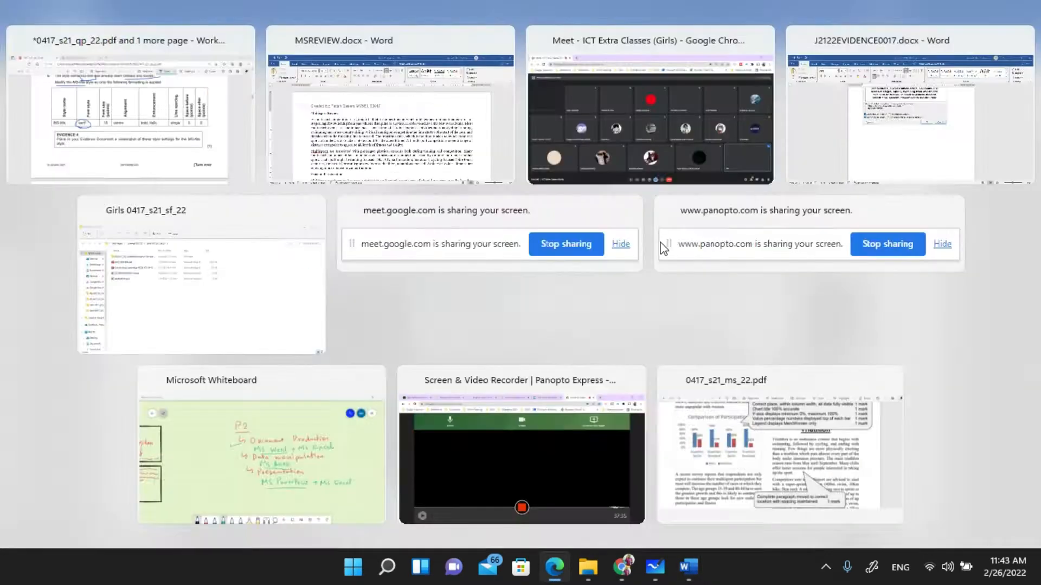
{"action": "left_click", "coordinate": [496, 219]}
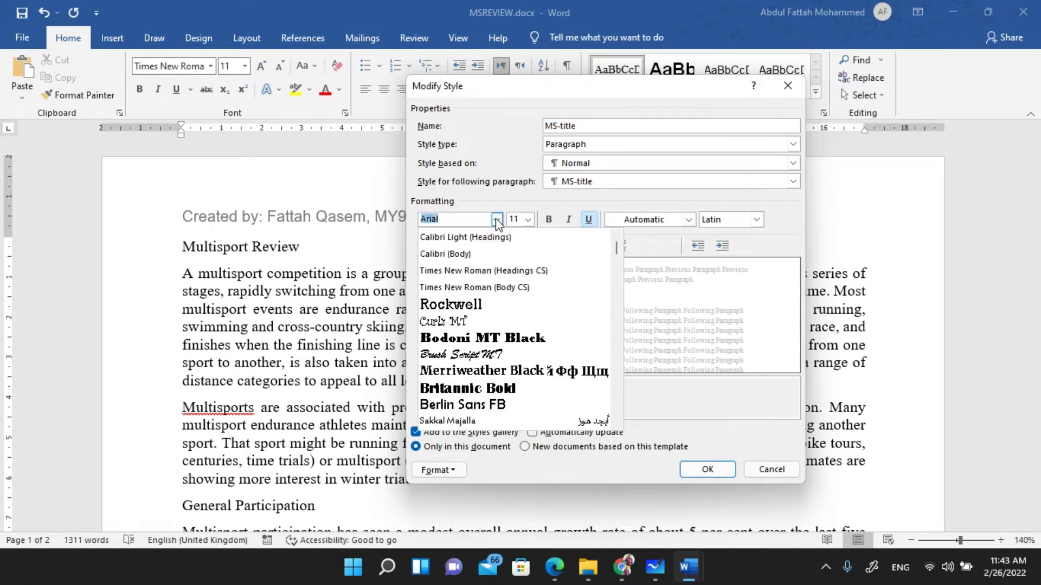
{"action": "left_click", "coordinate": [485, 273]}
- Set the MS-title style to 18 pt and centred, circling both on the paper
{"action": "key", "text": "alt+Tab"}
{"action": "mouse_move", "coordinate": [393, 286]}
{"action": "left_mouse_down"}
{"action": "mouse_move", "coordinate": [406, 308]}
{"action": "mouse_move", "coordinate": [432, 278]}
{"action": "mouse_move", "coordinate": [400, 270]}
{"action": "mouse_move", "coordinate": [392, 285]}
{"action": "left_mouse_up"}
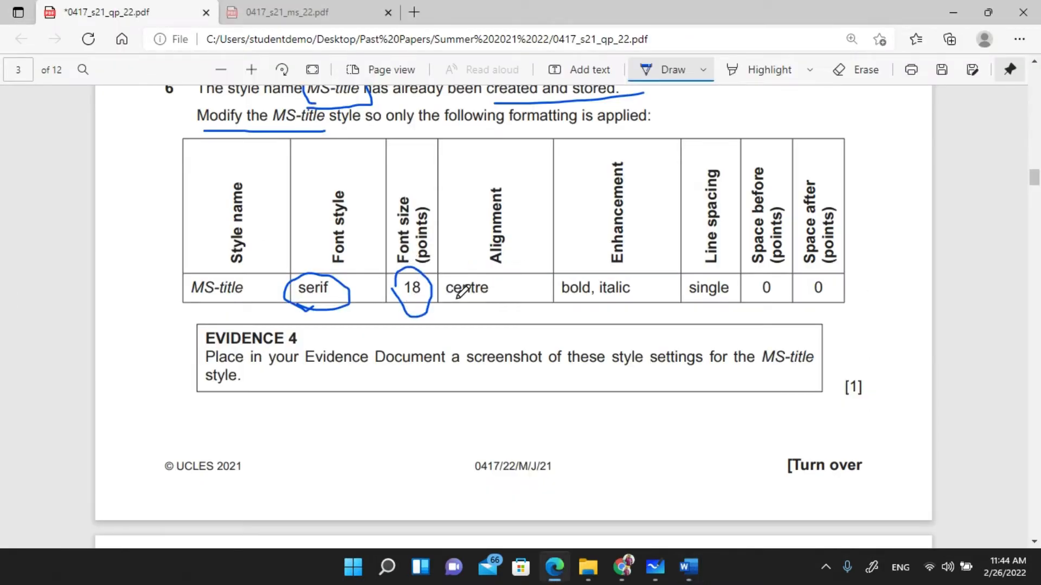
{"action": "key", "text": "alt+Tab"}
{"action": "left_click", "coordinate": [527, 219]}
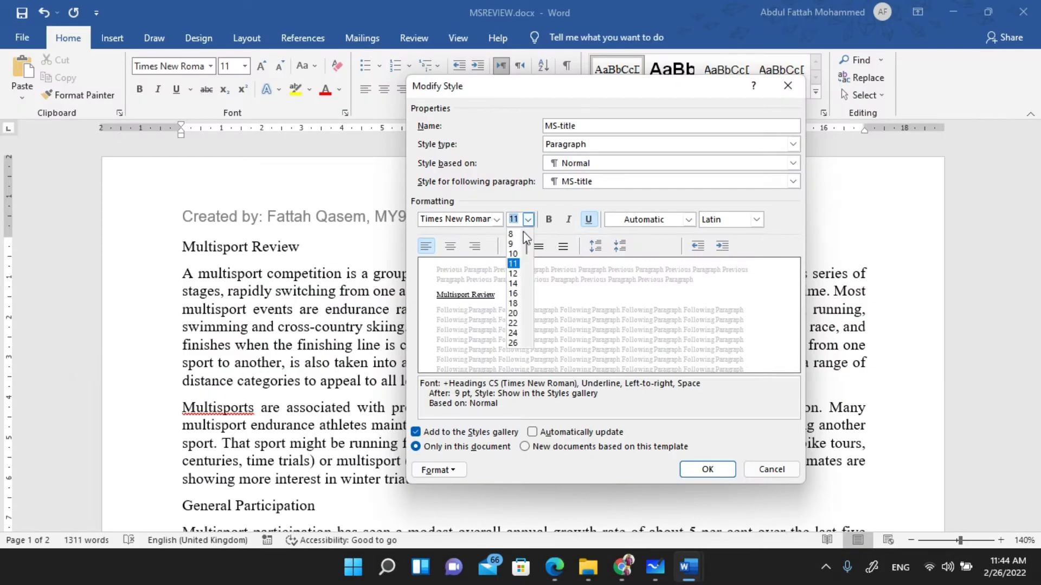
{"action": "left_click", "coordinate": [513, 303]}
{"action": "key", "text": "alt+Tab"}
{"action": "mouse_move", "coordinate": [443, 308]}
{"action": "left_mouse_down"}
{"action": "mouse_move", "coordinate": [499, 268]}
{"action": "mouse_move", "coordinate": [442, 292]}
{"action": "left_mouse_up"}
{"action": "key", "text": "alt+Tab"}
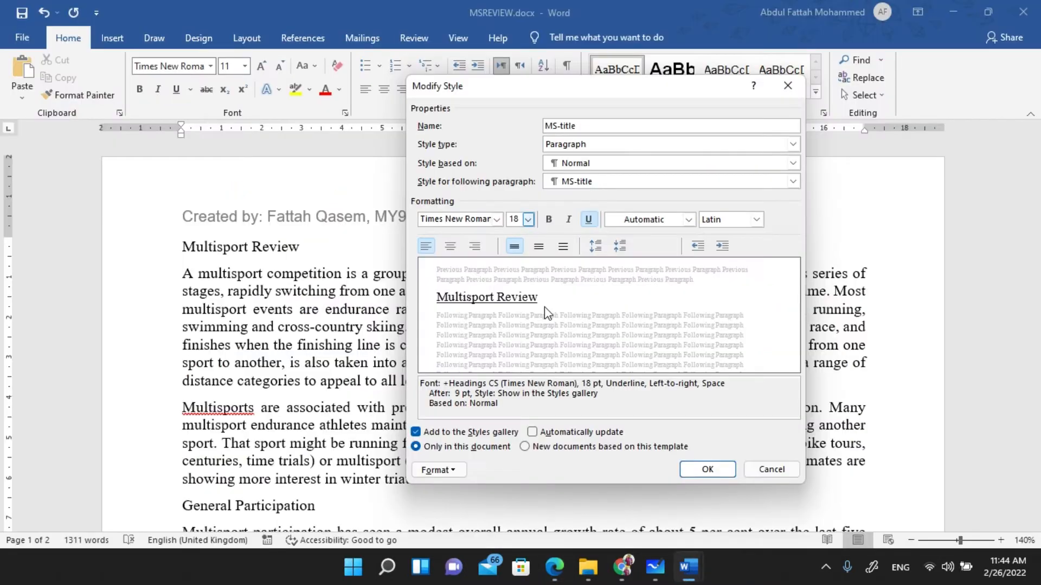
{"action": "left_click", "coordinate": [450, 246]}
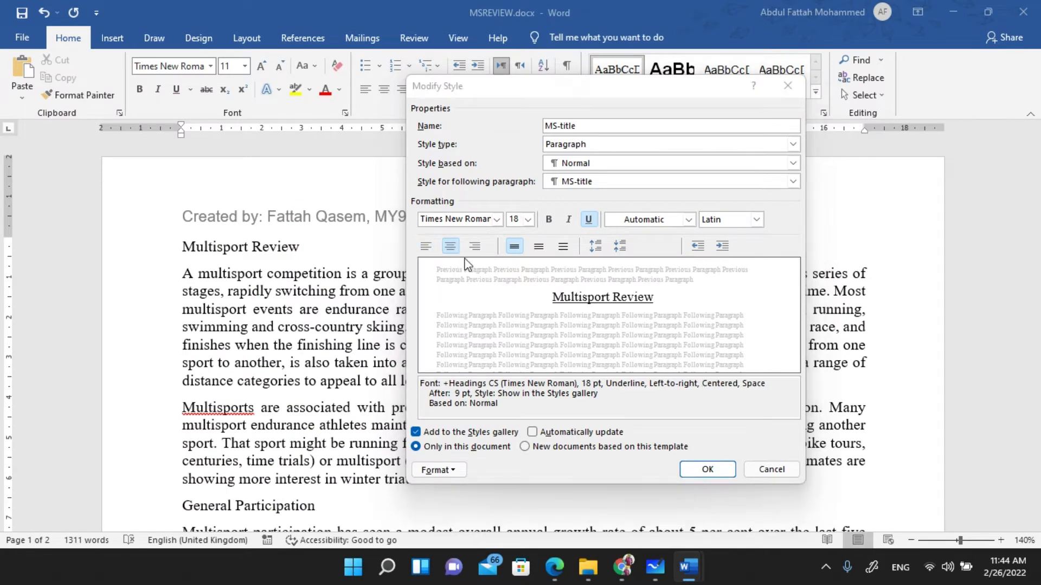
- Remove underline and make the style bold and italic, marking 'bold, italic' on the paper
{"action": "key", "text": "alt+Tab"}
{"action": "mouse_move", "coordinate": [556, 308]}
{"action": "left_mouse_down"}
{"action": "mouse_move", "coordinate": [637, 307]}
{"action": "mouse_move", "coordinate": [583, 247]}
{"action": "mouse_move", "coordinate": [561, 295]}
{"action": "mouse_move", "coordinate": [577, 312]}
{"action": "left_mouse_up"}
{"action": "key", "text": "alt+Tab"}
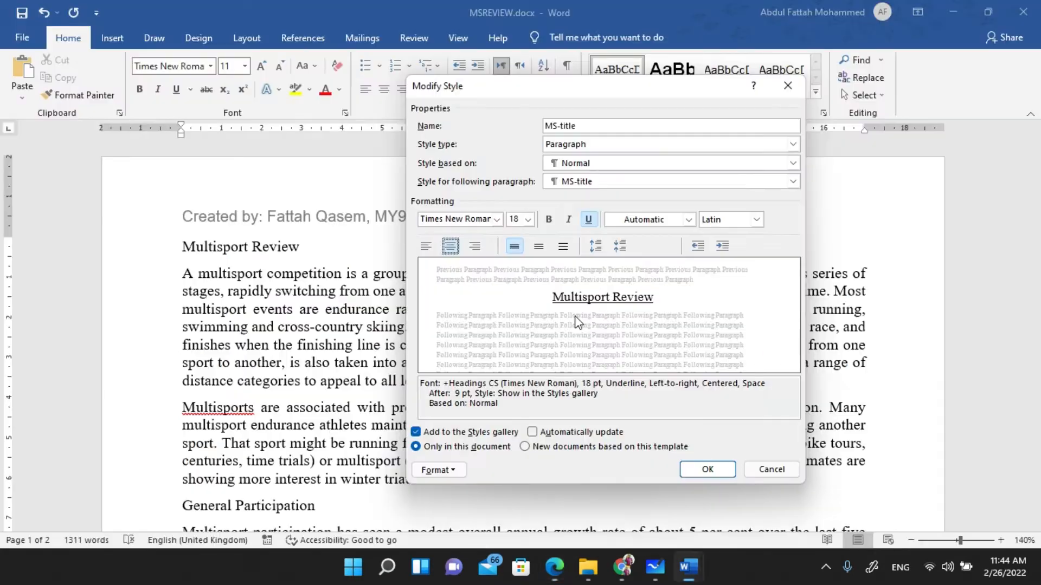
{"action": "left_click", "coordinate": [589, 220]}
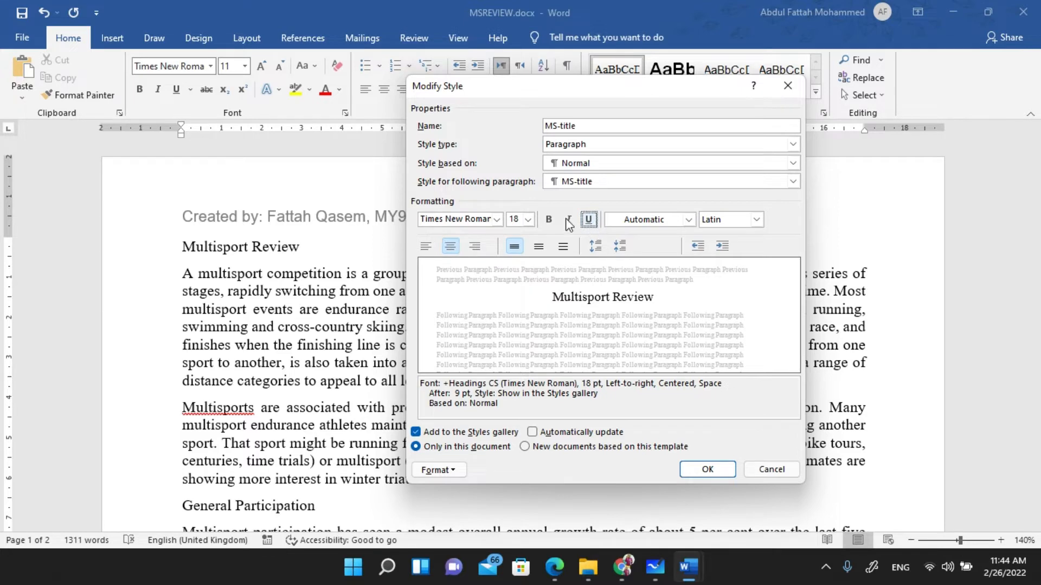
{"action": "left_click", "coordinate": [548, 221]}
{"action": "left_click", "coordinate": [571, 220]}
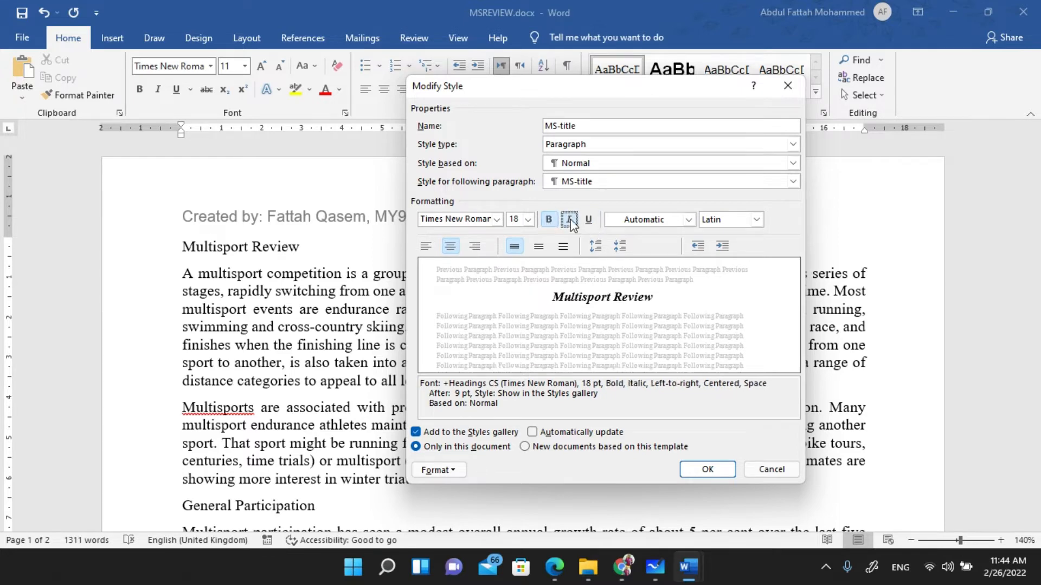
- Mark the single, 0, 0 spacing values on the paper for the MS-title style
{"action": "key", "text": "alt+Tab"}
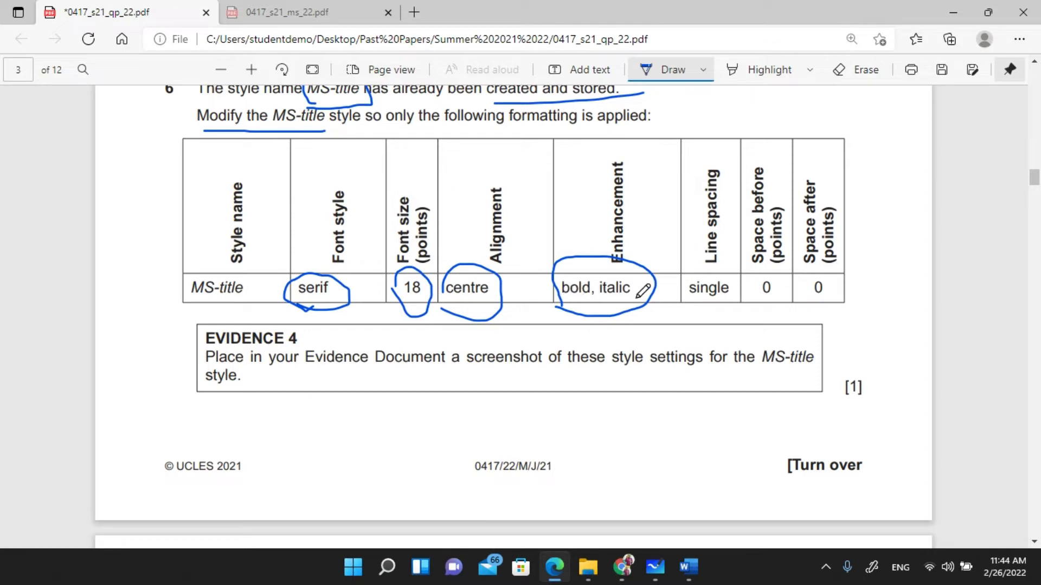
{"action": "key", "text": "alt+Tab"}
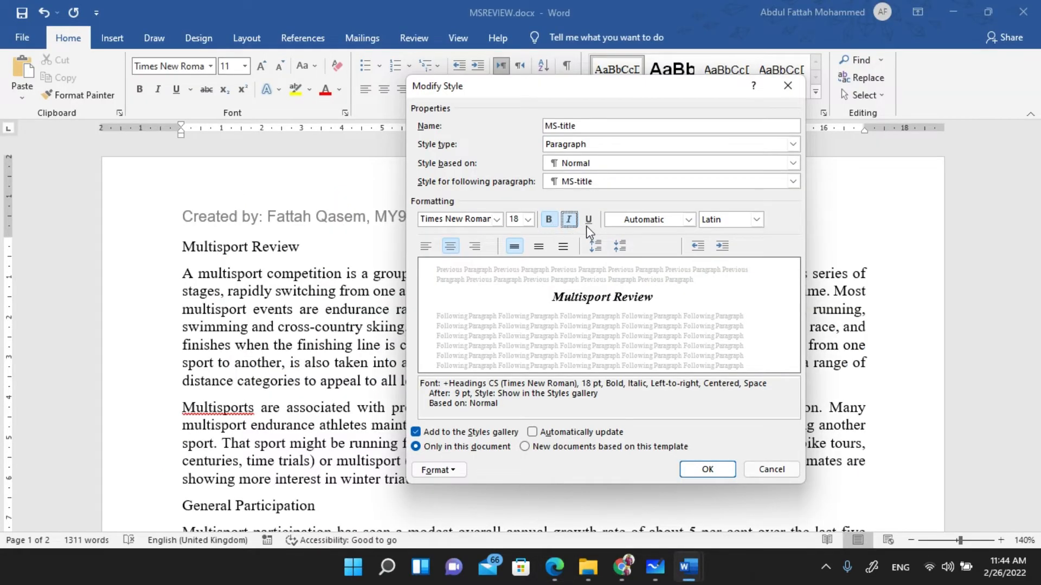
{"action": "key", "text": "alt+Tab"}
{"action": "mouse_move", "coordinate": [680, 310]}
{"action": "left_mouse_down"}
{"action": "mouse_move", "coordinate": [759, 310]}
{"action": "mouse_move", "coordinate": [840, 270]}
{"action": "mouse_move", "coordinate": [726, 267]}
{"action": "mouse_move", "coordinate": [675, 288]}
{"action": "mouse_move", "coordinate": [683, 311]}
{"action": "left_mouse_up"}
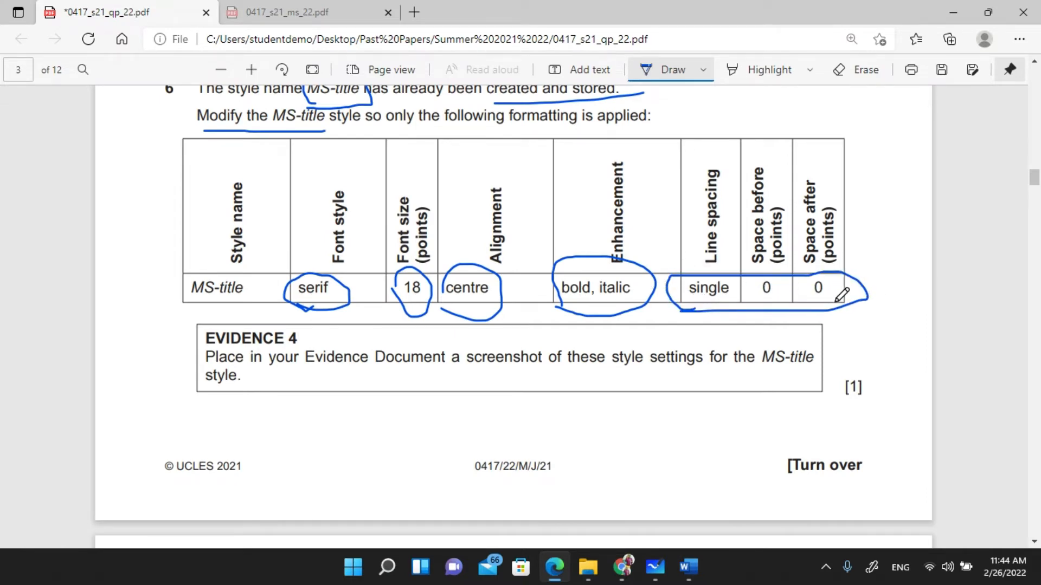
{"action": "key", "text": "alt+Tab"}
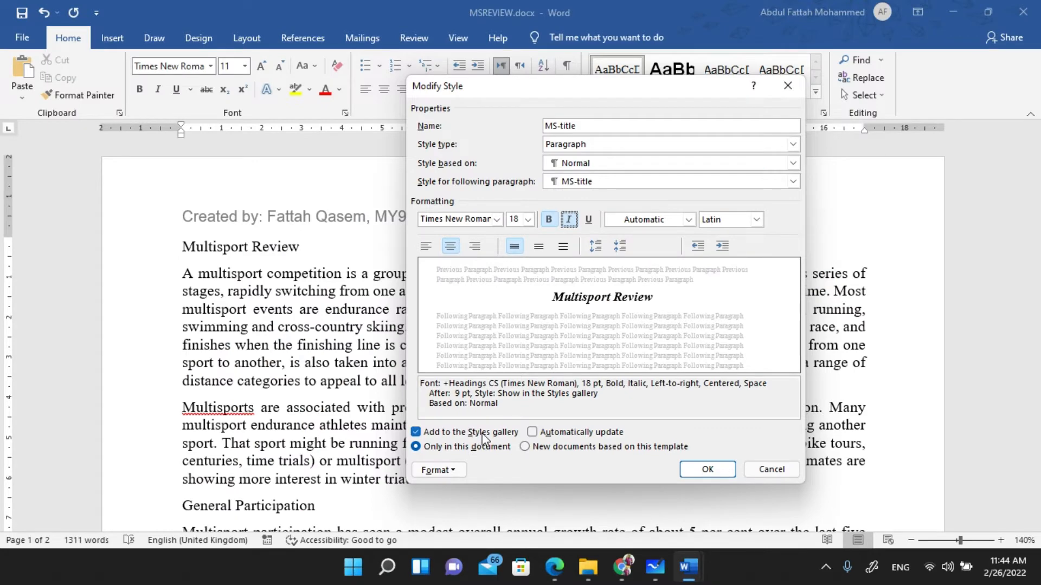
{"action": "left_click", "coordinate": [432, 471]}
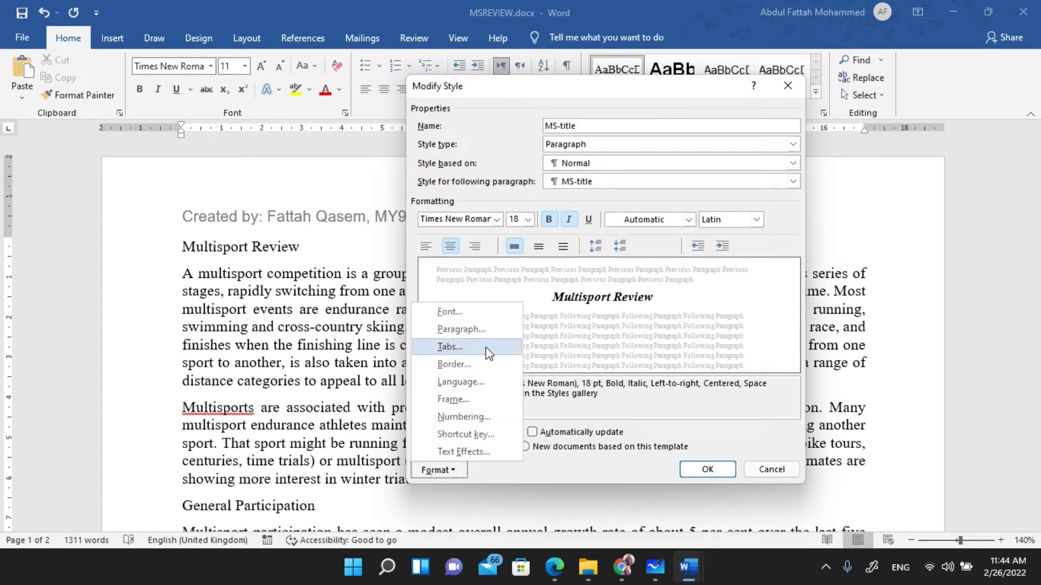
- Change MS-title's spacing after from 9 pt to 0 pt and save the style
{"action": "left_click", "coordinate": [485, 329]}
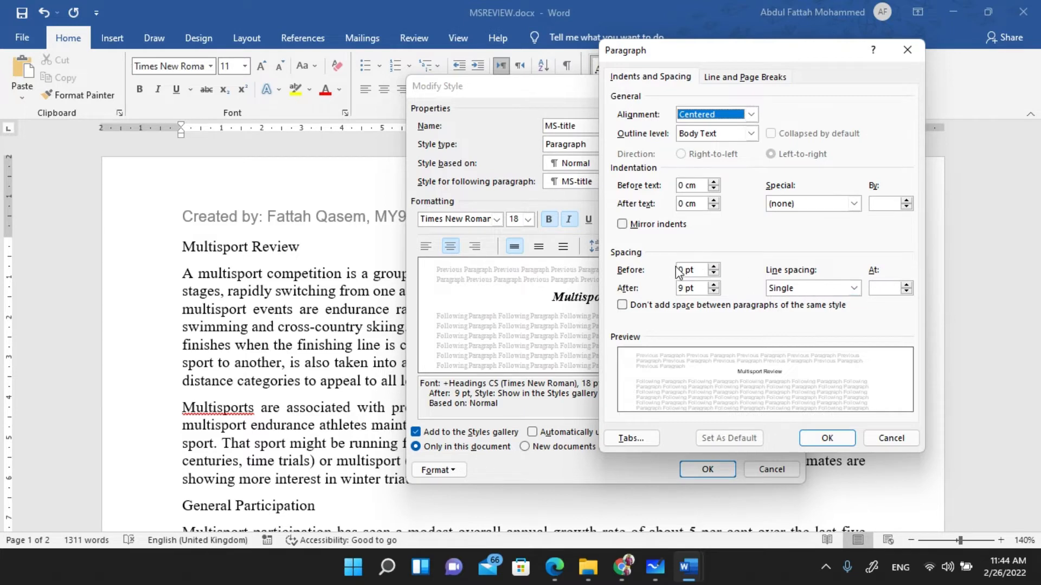
{"action": "left_click_drag", "start_coordinate": [685, 288], "coordinate": [664, 293]}
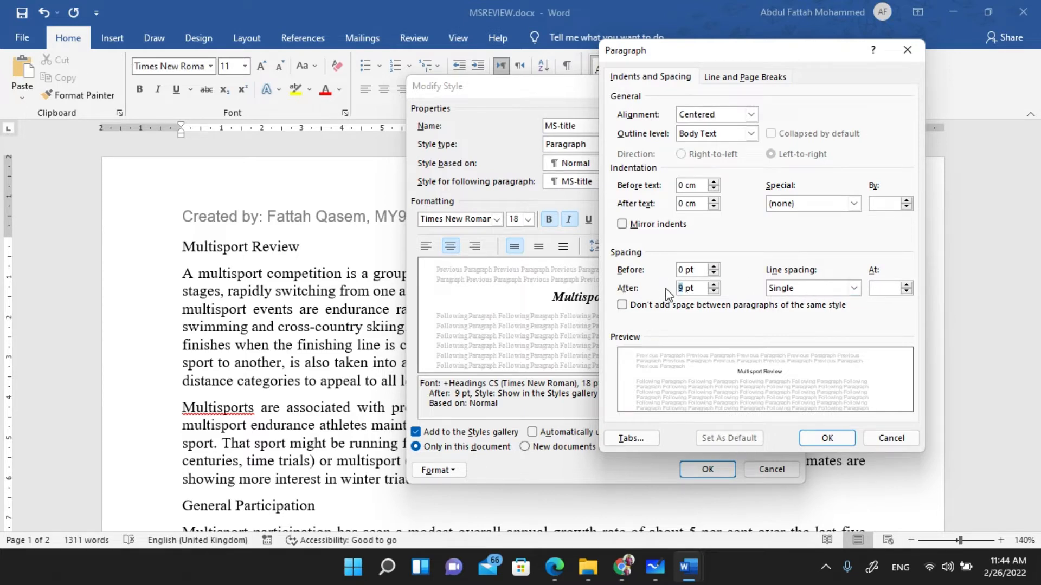
{"action": "left_click", "coordinate": [828, 436]}
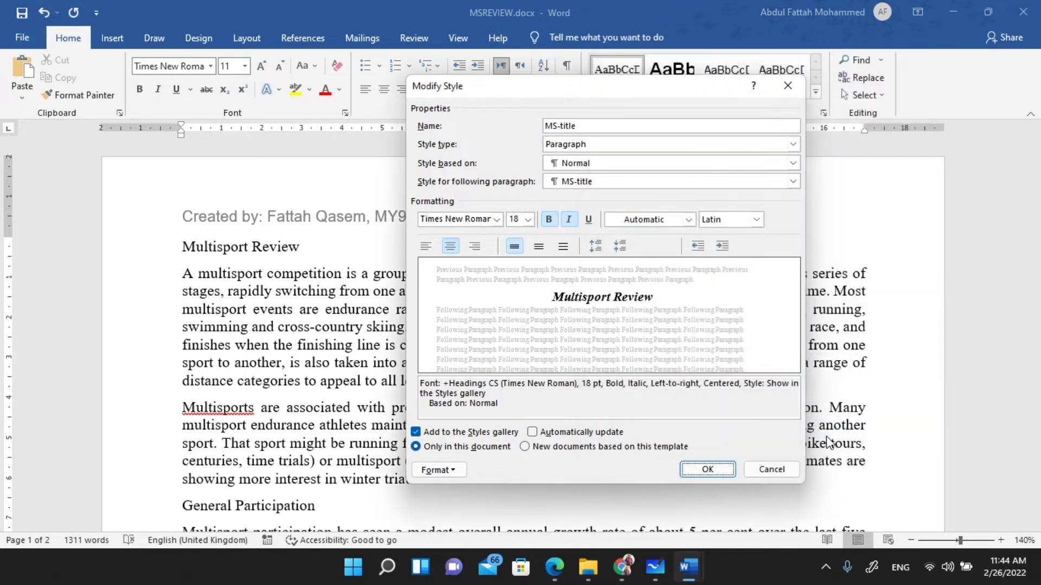
{"action": "left_click", "coordinate": [708, 470]}
- Underline 'Evidence Document' and circle 'MS-title' in the Evidence 4 task
{"action": "key", "text": "alt+Tab"}
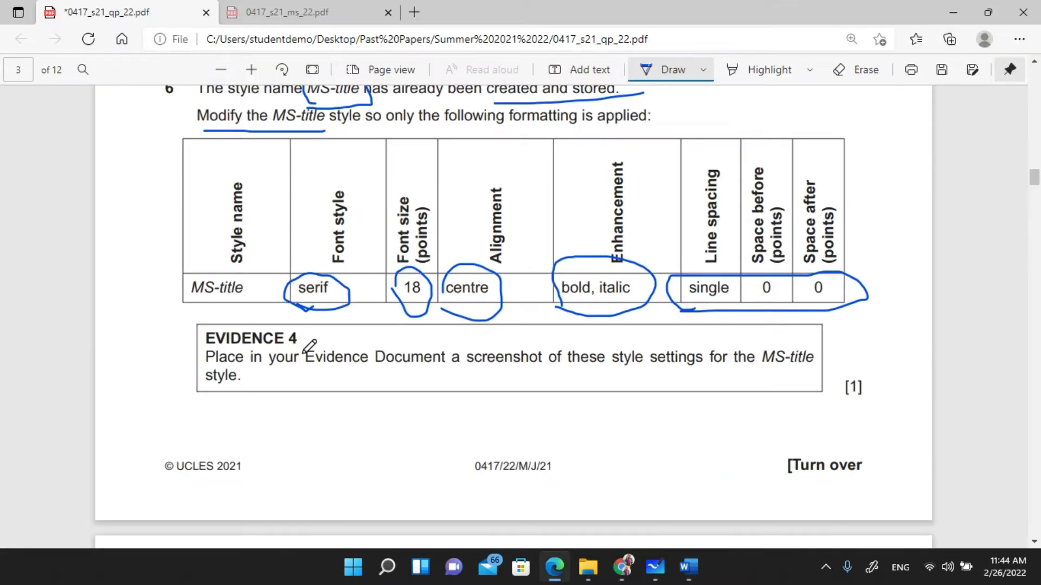
{"action": "left_click_drag", "start_coordinate": [305, 368], "coordinate": [396, 369]}
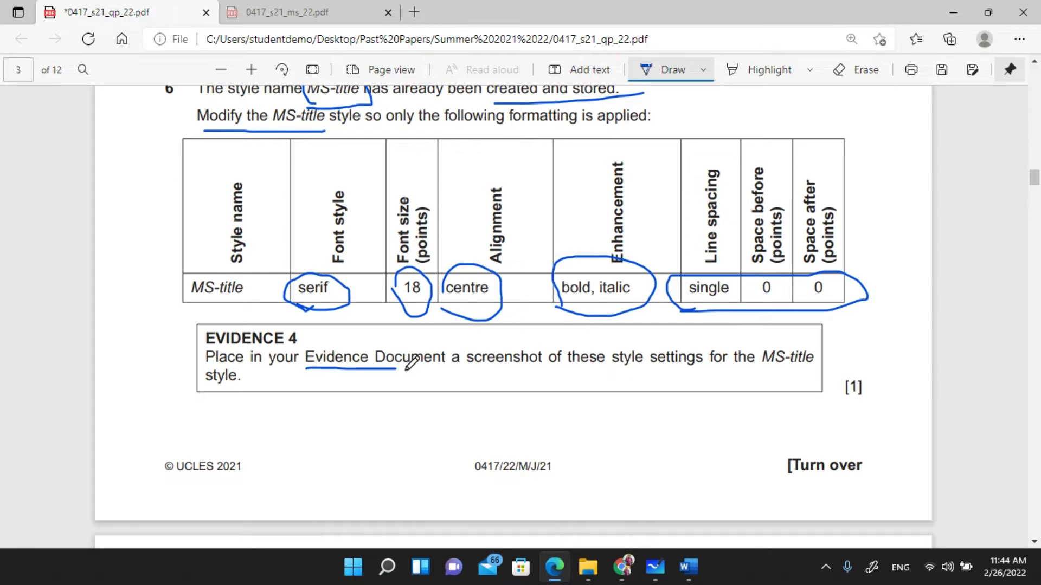
{"action": "mouse_move", "coordinate": [763, 373]}
{"action": "left_mouse_down"}
{"action": "mouse_move", "coordinate": [830, 353]}
{"action": "mouse_move", "coordinate": [765, 344]}
{"action": "mouse_move", "coordinate": [765, 377]}
{"action": "left_mouse_up"}
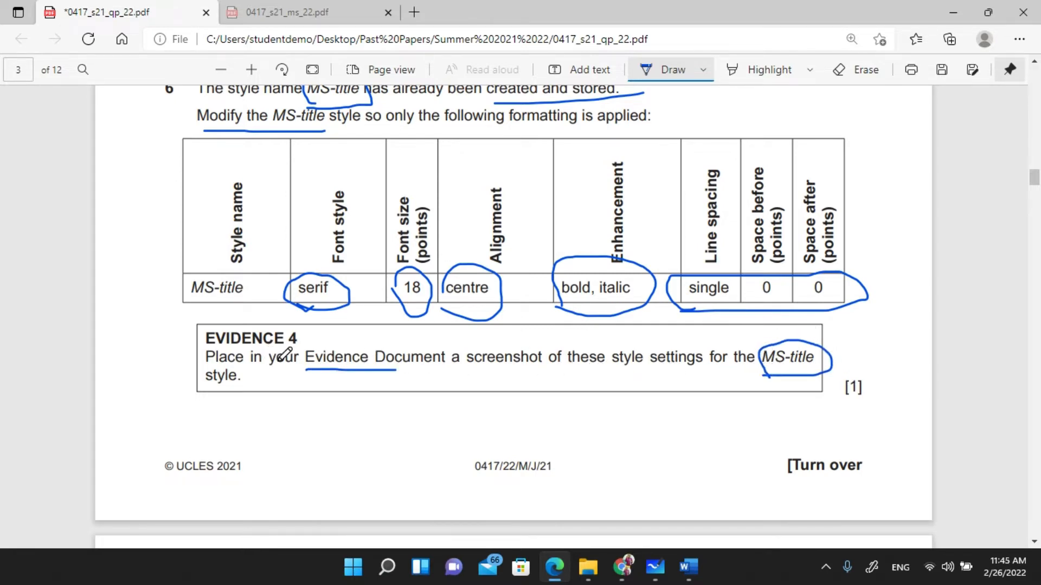
{"action": "key", "text": "alt+Tab"}
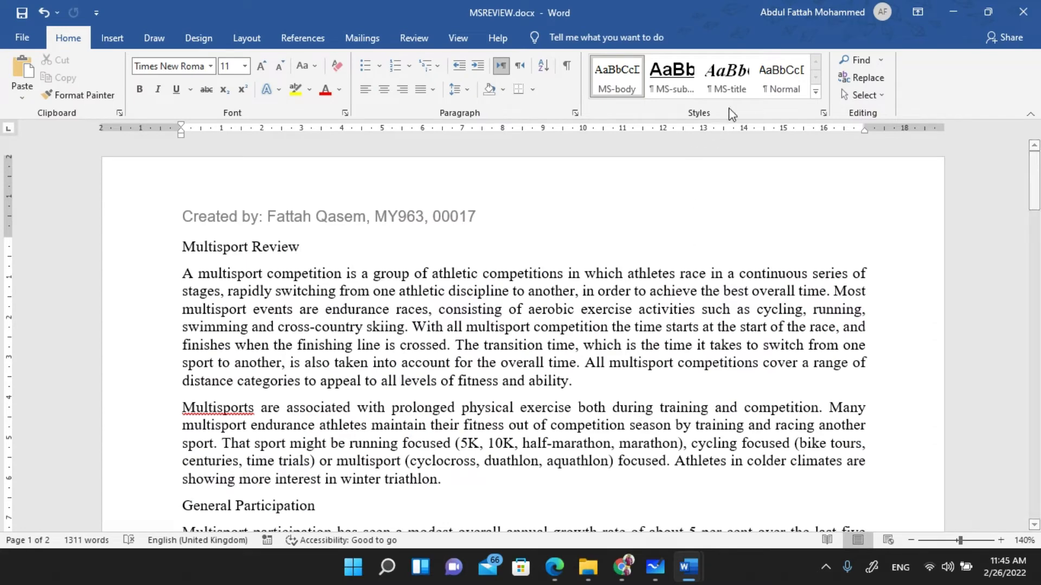
- Open MS-title's Modify Style dialog to capture its settings, then cancel it
{"action": "right_click", "coordinate": [736, 84]}
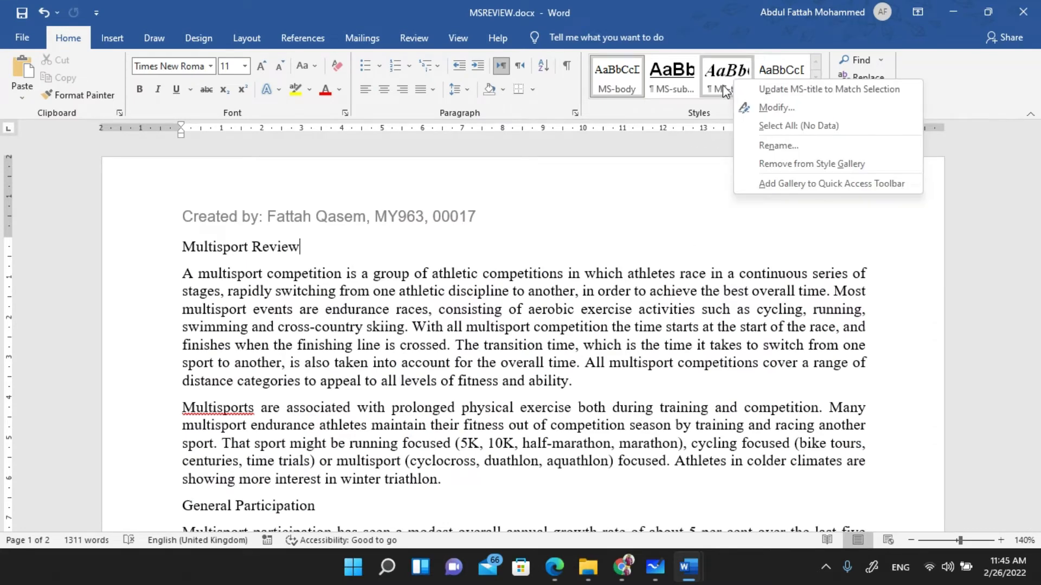
{"action": "left_click", "coordinate": [778, 108]}
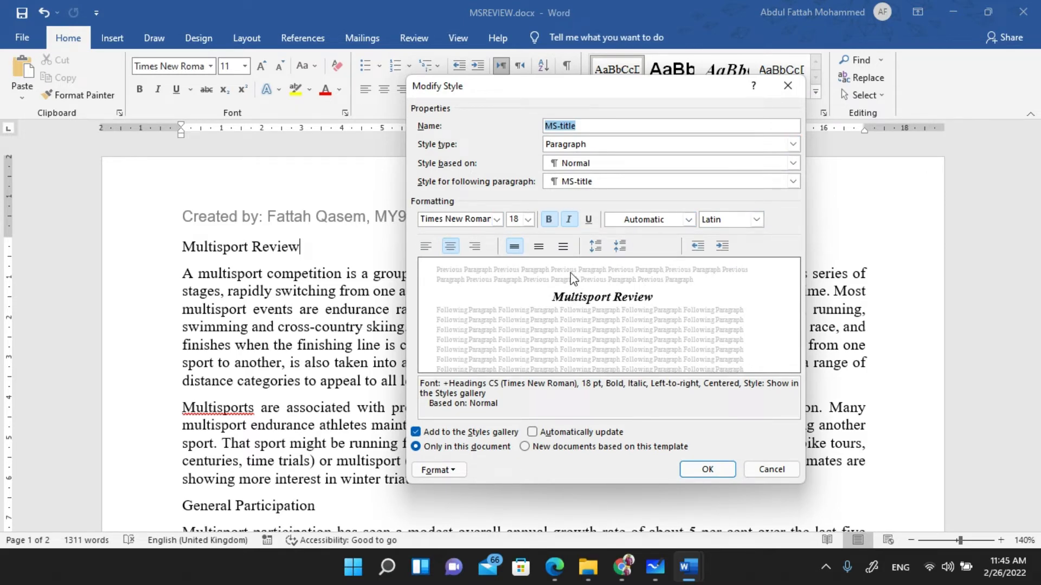
{"action": "left_click", "coordinate": [772, 468]}
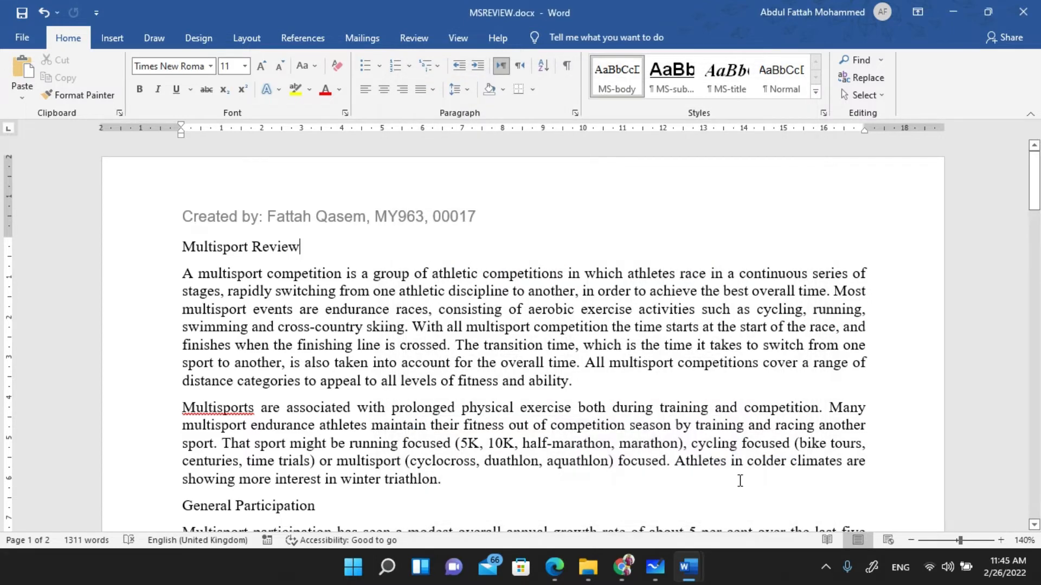
- Paste the MS-title settings screenshot under Step 6 - EVIDENCE 4 in the evidence document
{"action": "mouse_move", "coordinate": [638, 579]}
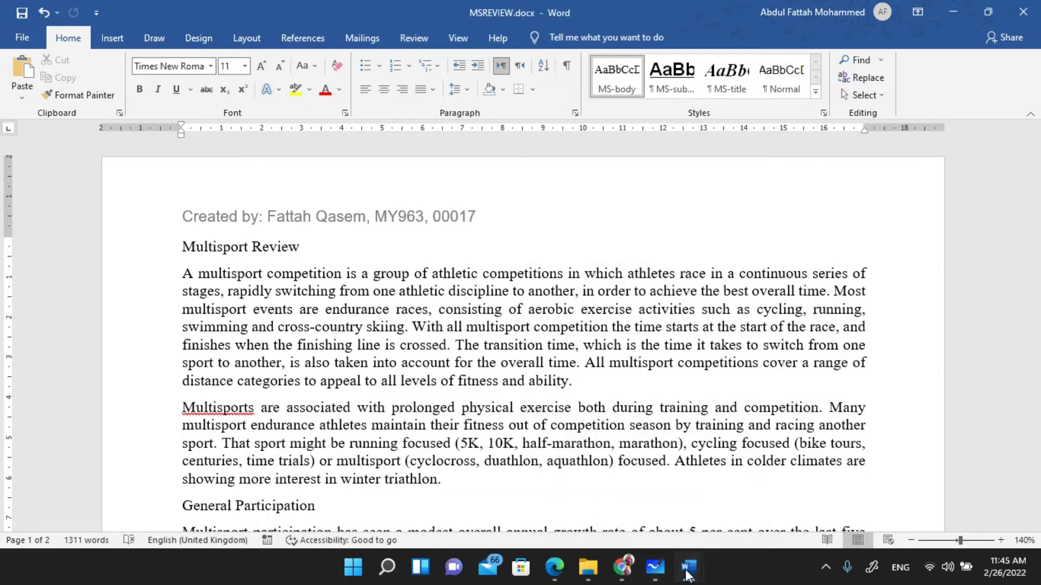
{"action": "mouse_move", "coordinate": [687, 569]}
{"action": "left_click", "coordinate": [614, 479]}
{"action": "key", "text": "Escape"}
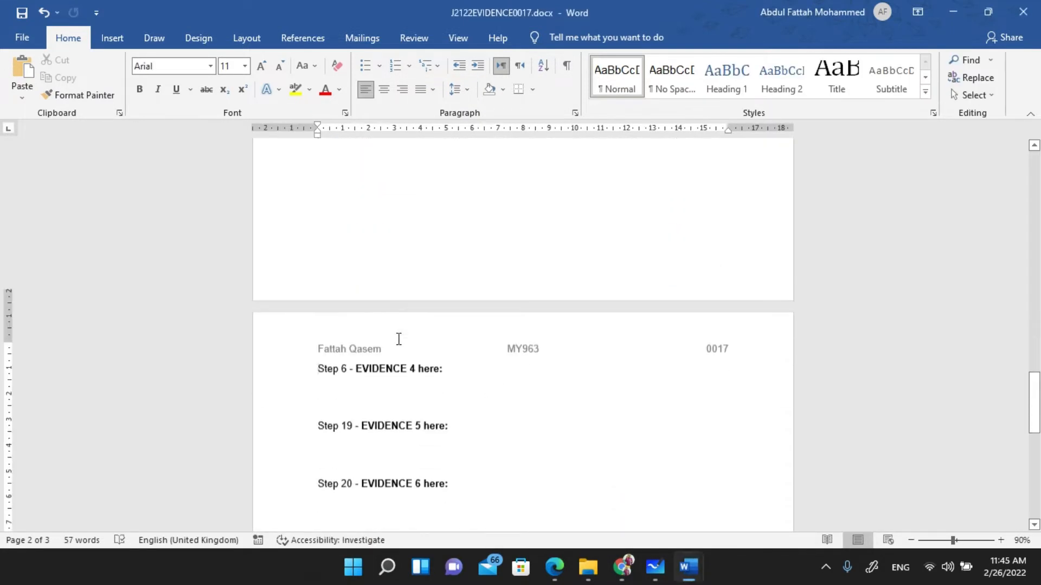
{"action": "scroll", "coordinate": [401, 325], "scroll_direction": "down", "scroll_amount": 5}
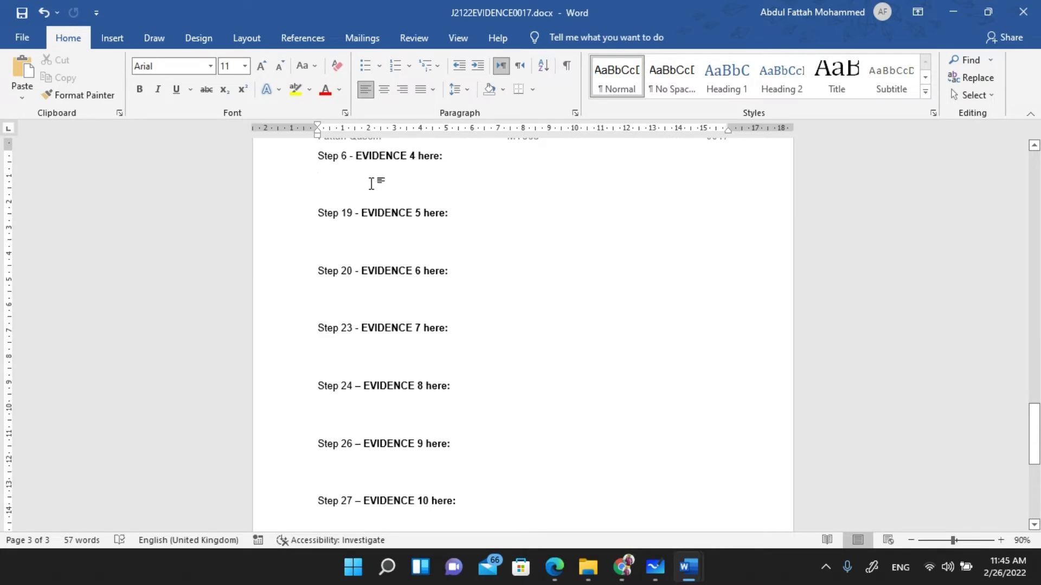
{"action": "key", "text": "ctrl+v"}
{"action": "scroll", "coordinate": [493, 249], "scroll_direction": "up", "scroll_amount": 2}
{"action": "scroll", "coordinate": [488, 253], "scroll_direction": "down", "scroll_amount": 2}
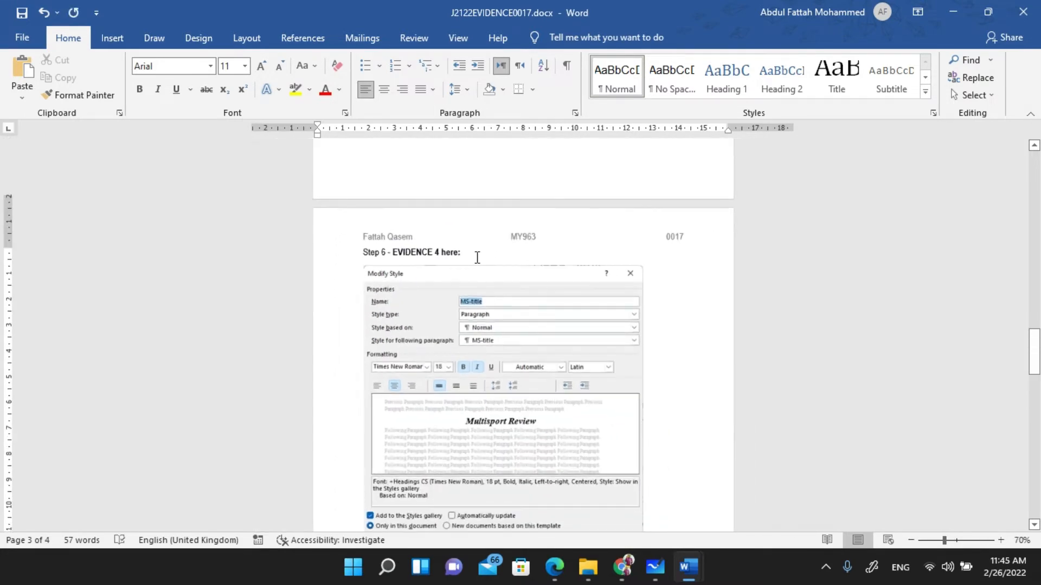
{"action": "scroll", "coordinate": [380, 291], "scroll_direction": "down", "scroll_amount": 4}
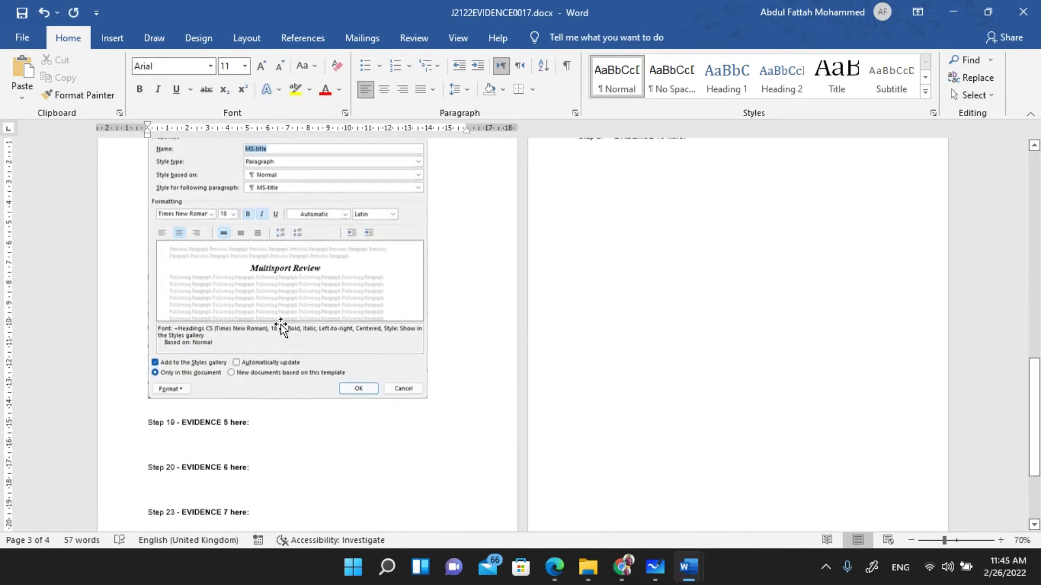
{"action": "scroll", "coordinate": [280, 326], "scroll_direction": "up", "scroll_amount": 3}
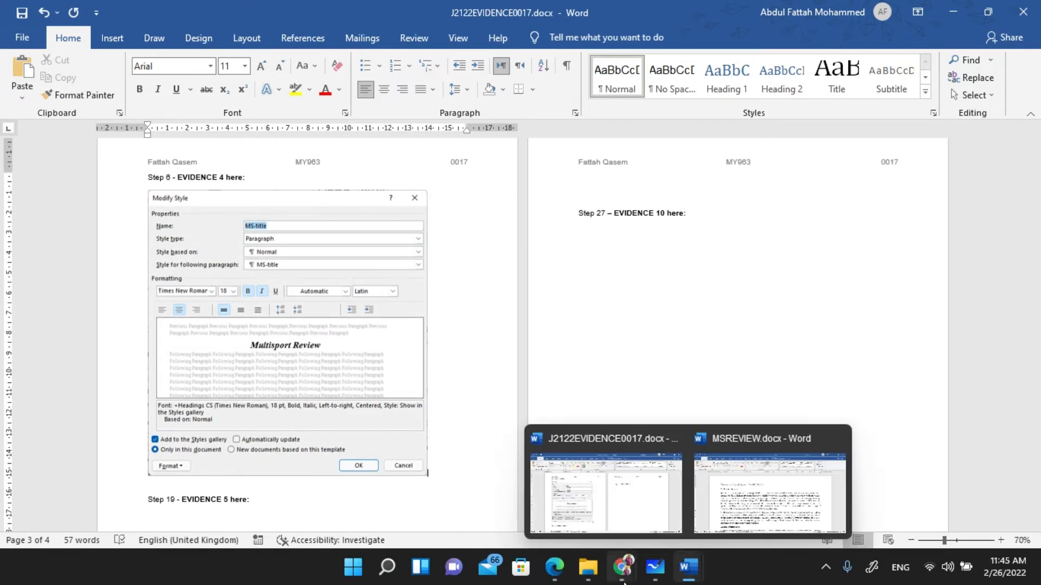
{"action": "left_click", "coordinate": [554, 567]}
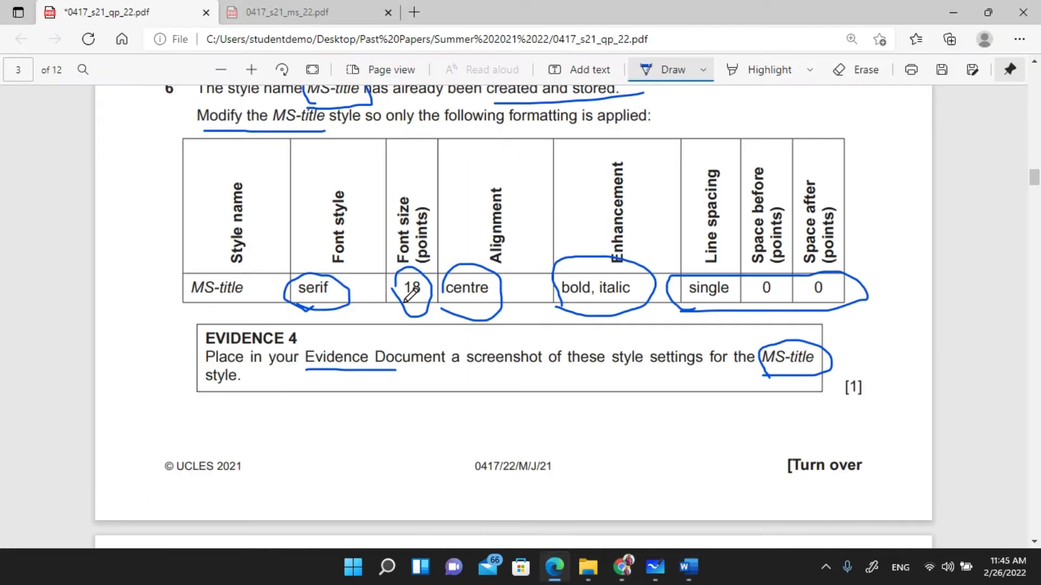
- Circle 'MS-title style' in question 7 and mark the title 'Multisport Review' in blue ink
{"action": "scroll", "coordinate": [412, 296], "scroll_direction": "down", "scroll_amount": 5}
{"action": "scroll", "coordinate": [374, 312], "scroll_direction": "down", "scroll_amount": 3}
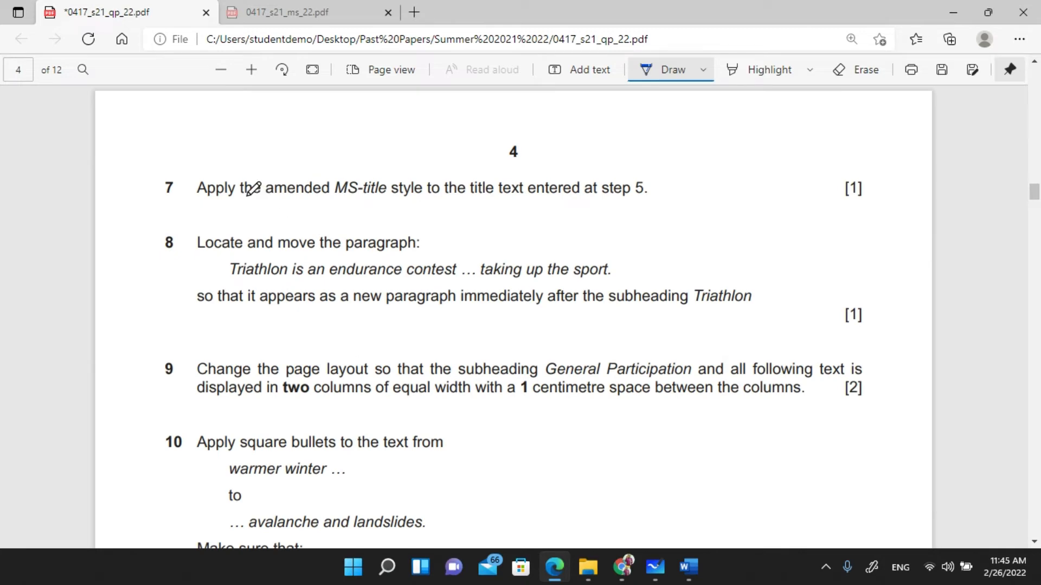
{"action": "mouse_move", "coordinate": [333, 202]}
{"action": "left_mouse_down"}
{"action": "mouse_move", "coordinate": [414, 206]}
{"action": "mouse_move", "coordinate": [423, 194]}
{"action": "mouse_move", "coordinate": [407, 168]}
{"action": "mouse_move", "coordinate": [333, 179]}
{"action": "mouse_move", "coordinate": [332, 204]}
{"action": "left_mouse_up"}
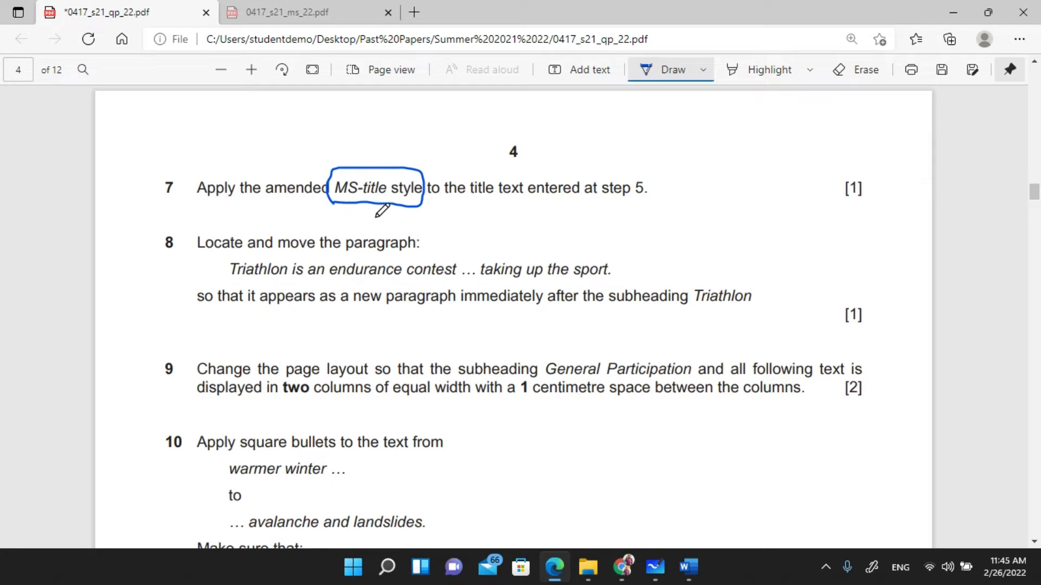
{"action": "left_click_drag", "start_coordinate": [465, 205], "coordinate": [653, 200]}
{"action": "scroll", "coordinate": [399, 221], "scroll_direction": "up", "scroll_amount": 5}
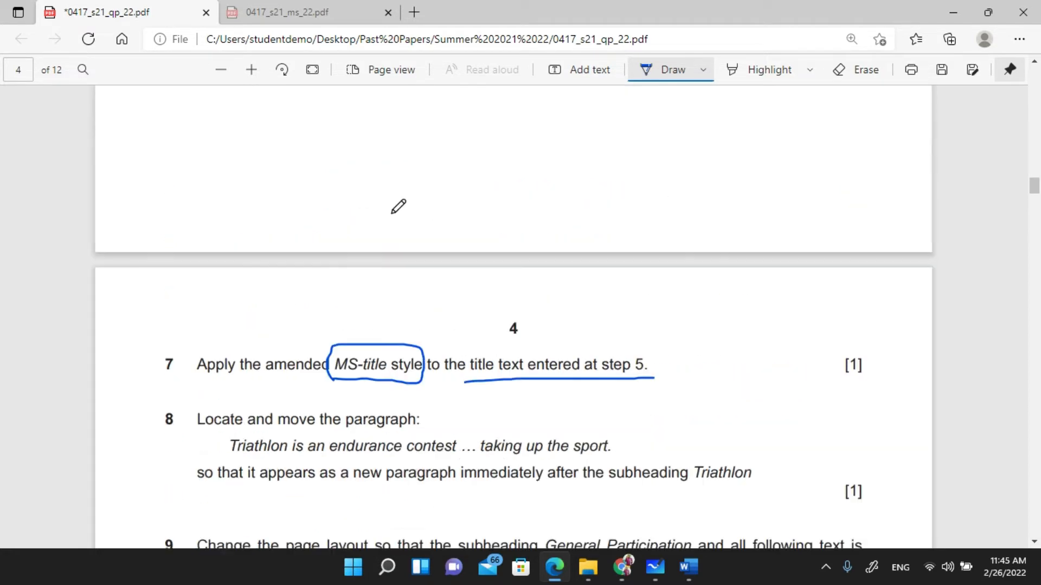
{"action": "scroll", "coordinate": [351, 213], "scroll_direction": "up", "scroll_amount": 5}
{"action": "mouse_move", "coordinate": [198, 276]}
{"action": "left_mouse_down"}
{"action": "mouse_move", "coordinate": [341, 254]}
{"action": "mouse_move", "coordinate": [336, 248]}
{"action": "left_mouse_up"}
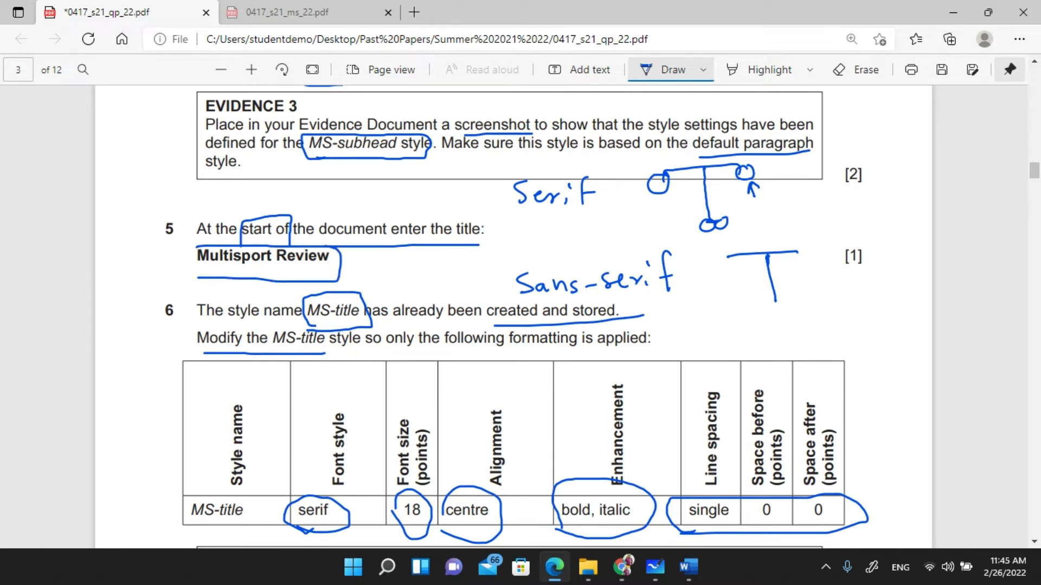
- Apply the MS-title style to the Multisport Review heading in MSREVIEW.docx
{"action": "mouse_move", "coordinate": [691, 569]}
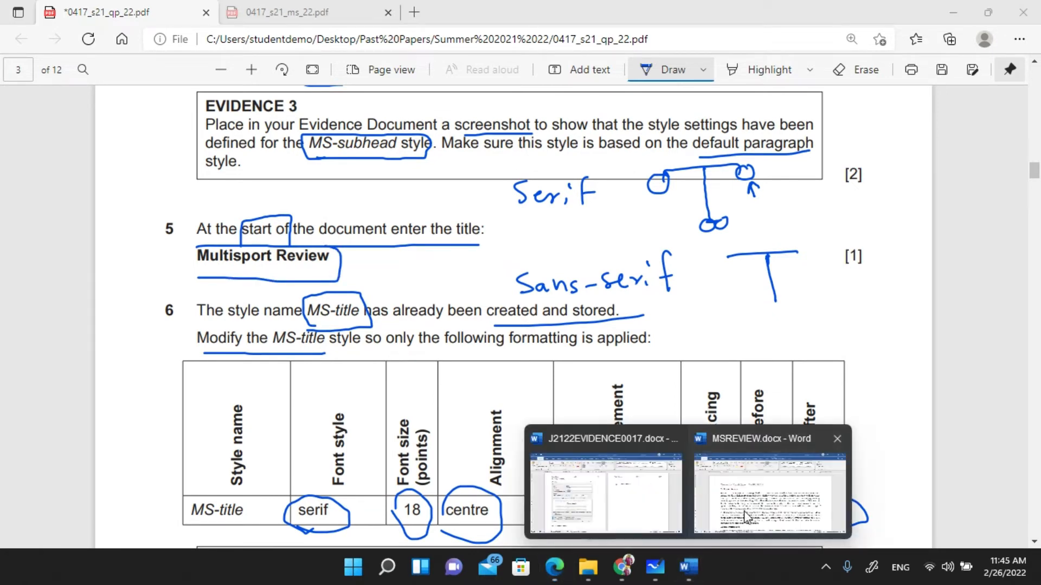
{"action": "left_click", "coordinate": [715, 501]}
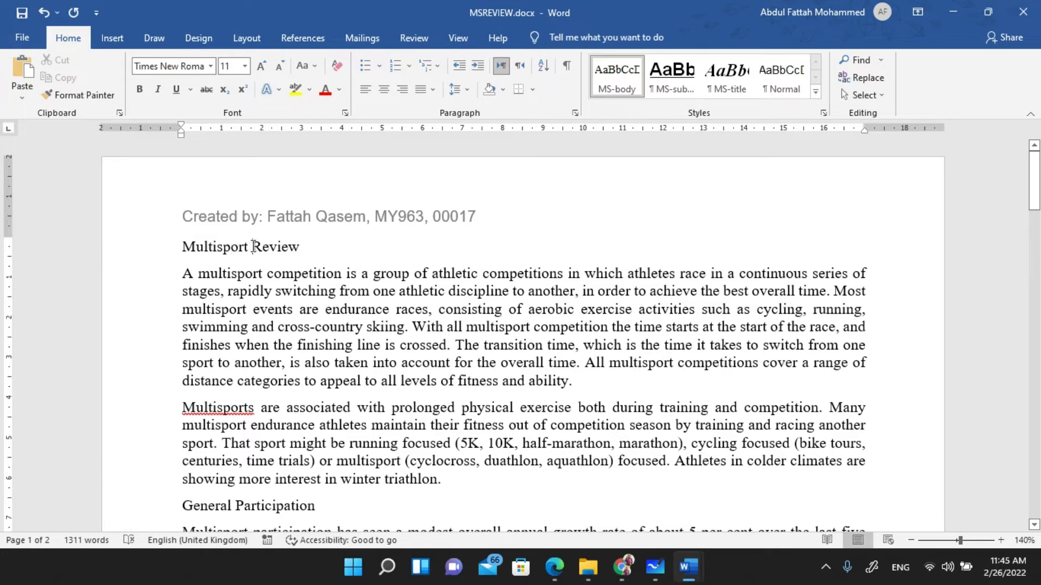
{"action": "left_click", "coordinate": [737, 87]}
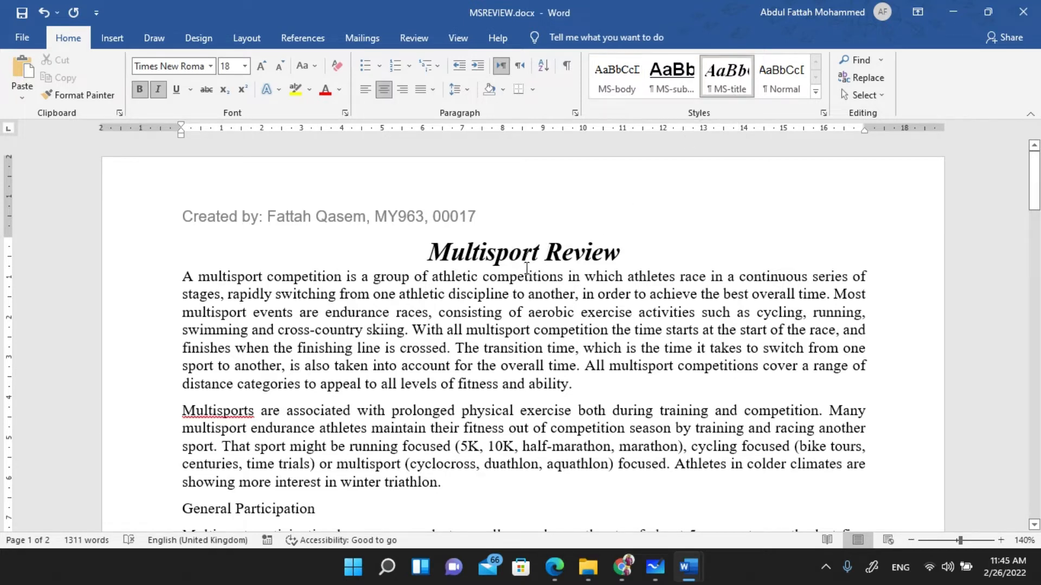
{"action": "left_click", "coordinate": [550, 266]}
- Circle 'Locate' in question 8 and underline the Triathlon paragraph from its opening words to 'sport.'
{"action": "key", "text": "alt+Tab"}
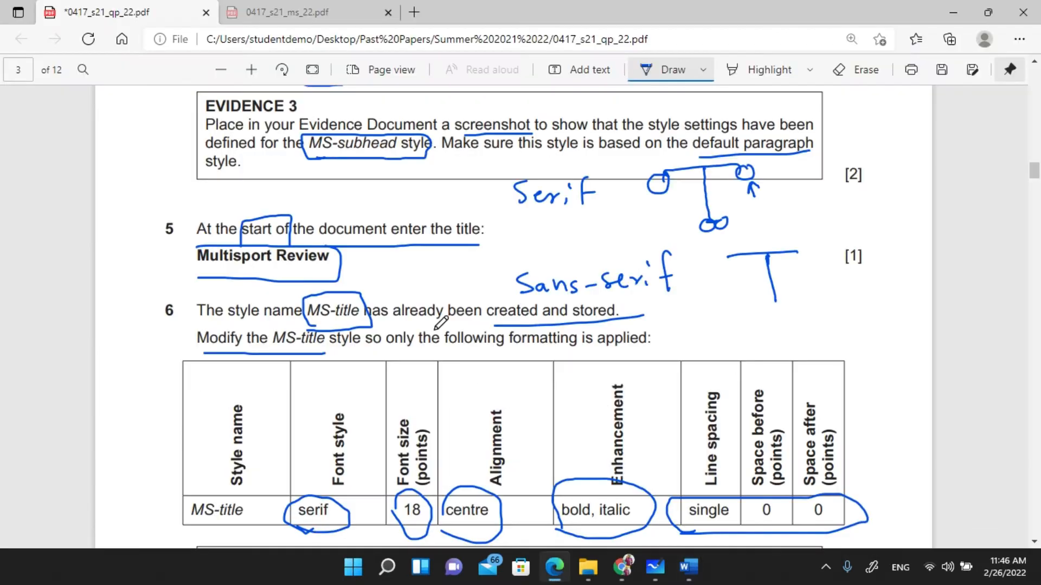
{"action": "scroll", "coordinate": [326, 281], "scroll_direction": "down", "scroll_amount": 2}
{"action": "scroll", "coordinate": [326, 281], "scroll_direction": "down", "scroll_amount": 10}
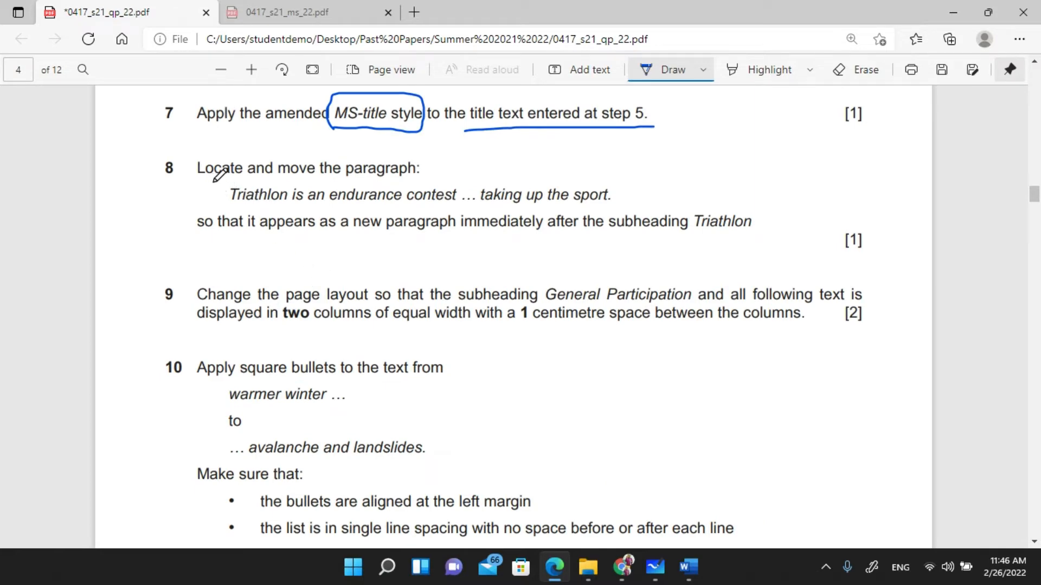
{"action": "mouse_move", "coordinate": [199, 183]}
{"action": "left_mouse_down"}
{"action": "mouse_move", "coordinate": [223, 184]}
{"action": "mouse_move", "coordinate": [247, 163]}
{"action": "mouse_move", "coordinate": [199, 150]}
{"action": "mouse_move", "coordinate": [191, 167]}
{"action": "left_mouse_up"}
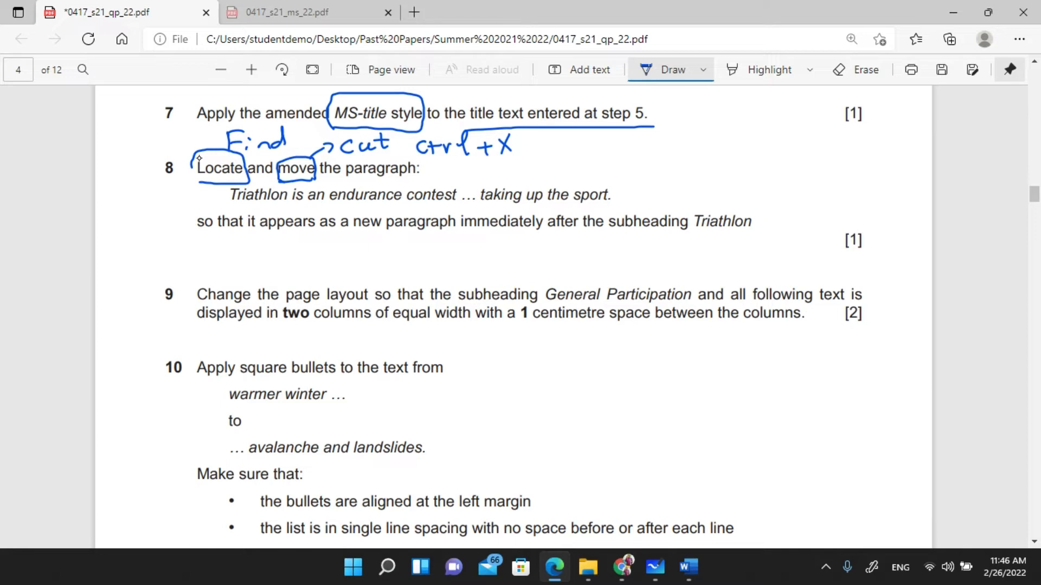
{"action": "left_click_drag", "start_coordinate": [249, 208], "coordinate": [464, 204]}
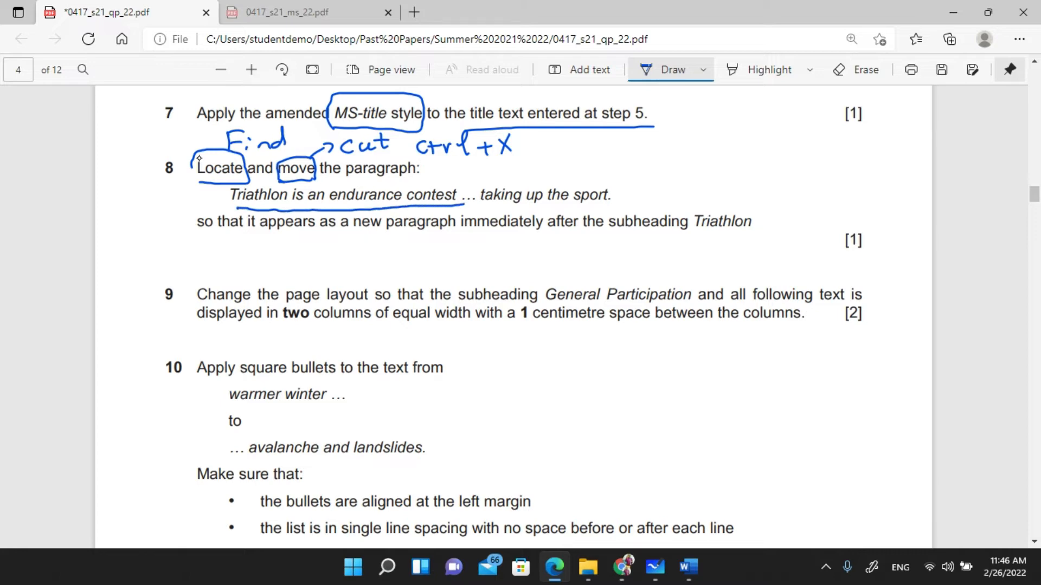
{"action": "left_click_drag", "start_coordinate": [581, 206], "coordinate": [613, 204]}
- Select the phrase 'Triathlon is an endurance' in question 8 of the exam paper
{"action": "mouse_move", "coordinate": [688, 567]}
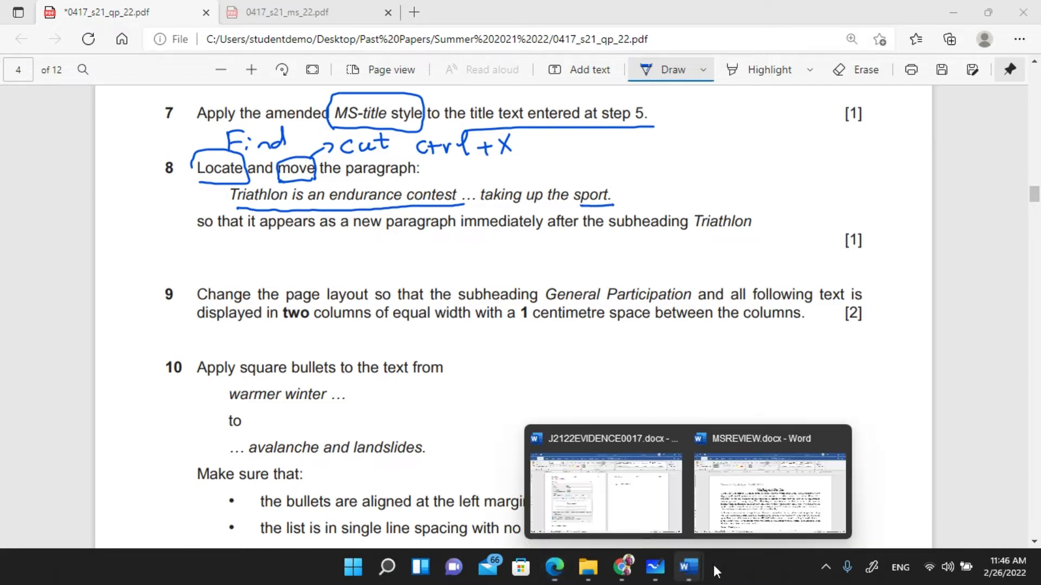
{"action": "left_click", "coordinate": [791, 517]}
{"action": "scroll", "coordinate": [404, 255], "scroll_direction": "down", "scroll_amount": 3}
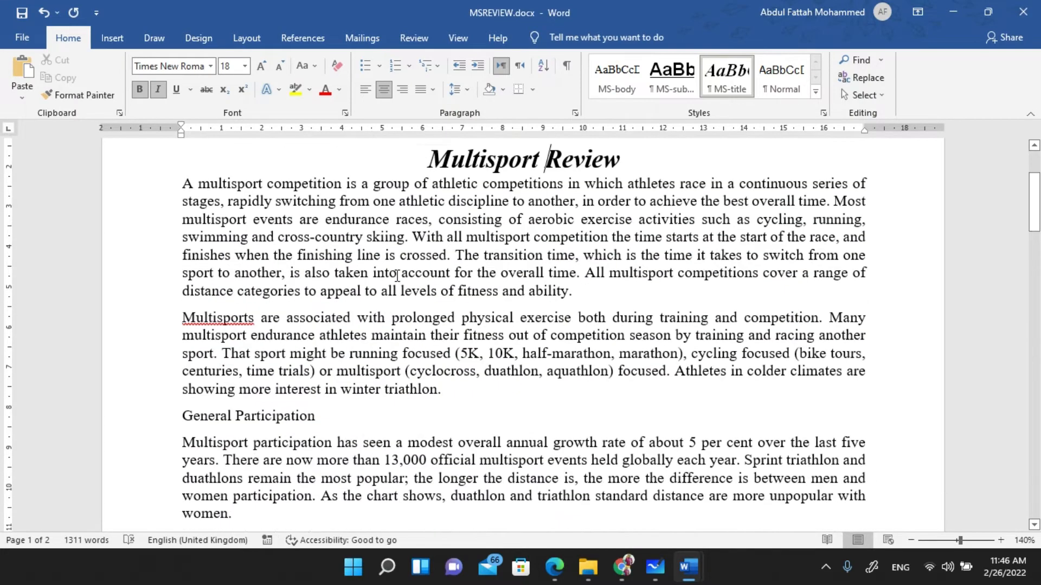
{"action": "scroll", "coordinate": [366, 302], "scroll_direction": "up", "scroll_amount": 3}
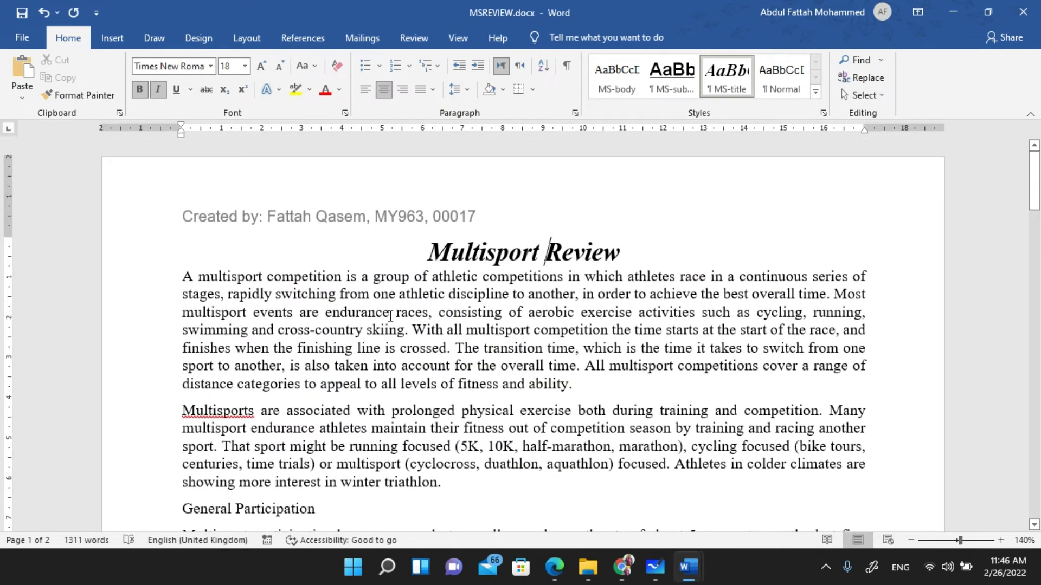
{"action": "key", "text": "alt+Tab"}
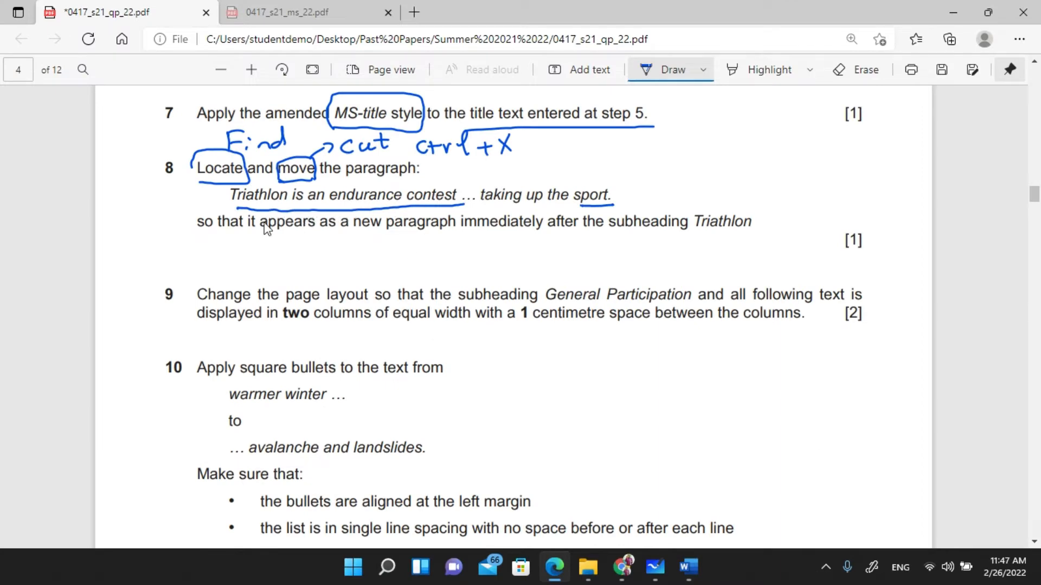
{"action": "key", "text": "Escape"}
{"action": "left_click_drag", "start_coordinate": [231, 189], "coordinate": [464, 193]}
{"action": "key", "text": "ctrl+c"}
- Search MSREVIEW.docx for 'Triathlon is an endurance contest' using Ctrl+F
{"action": "key", "text": "alt+Tab"}
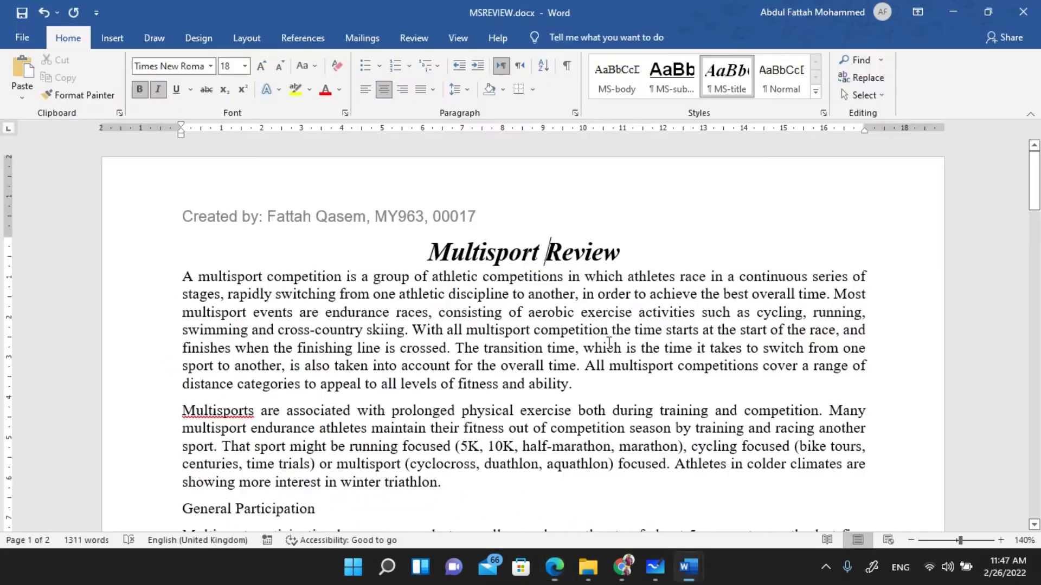
{"action": "key", "text": "ctrl+f"}
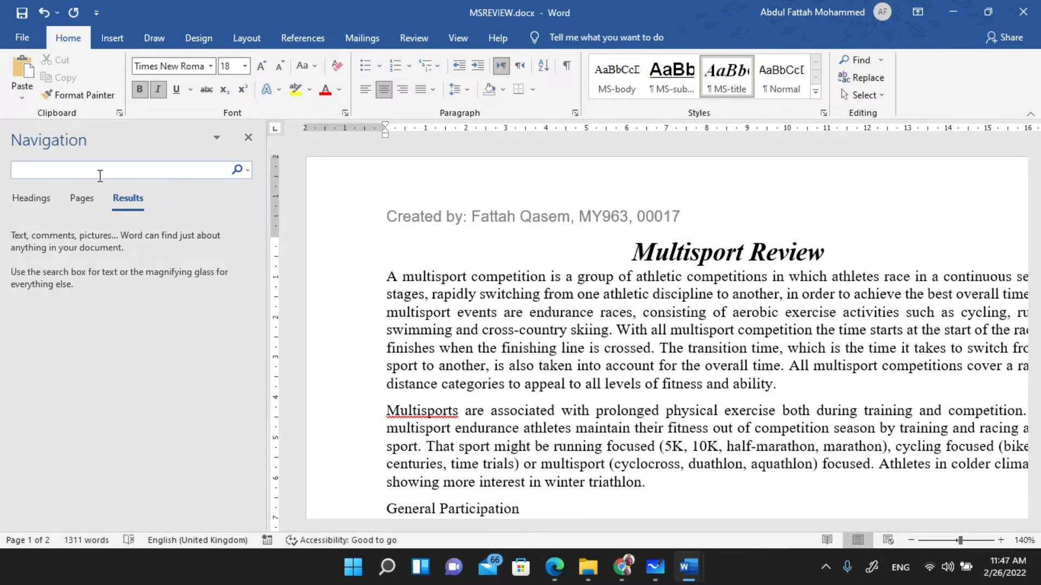
{"action": "key", "text": "ctrl+v"}
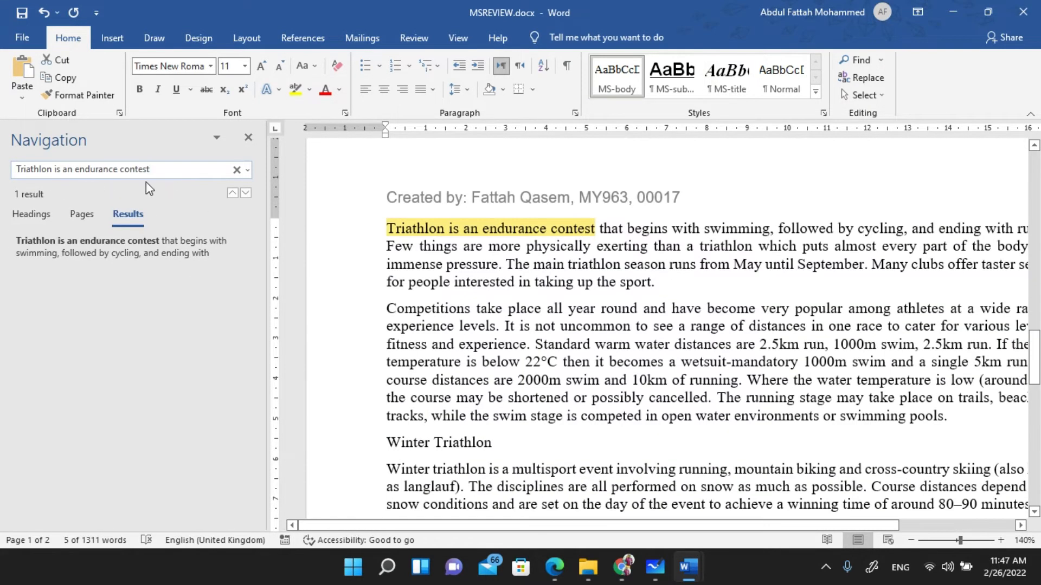
{"action": "left_click", "coordinate": [250, 139]}
{"action": "key", "text": "ctrl+f"}
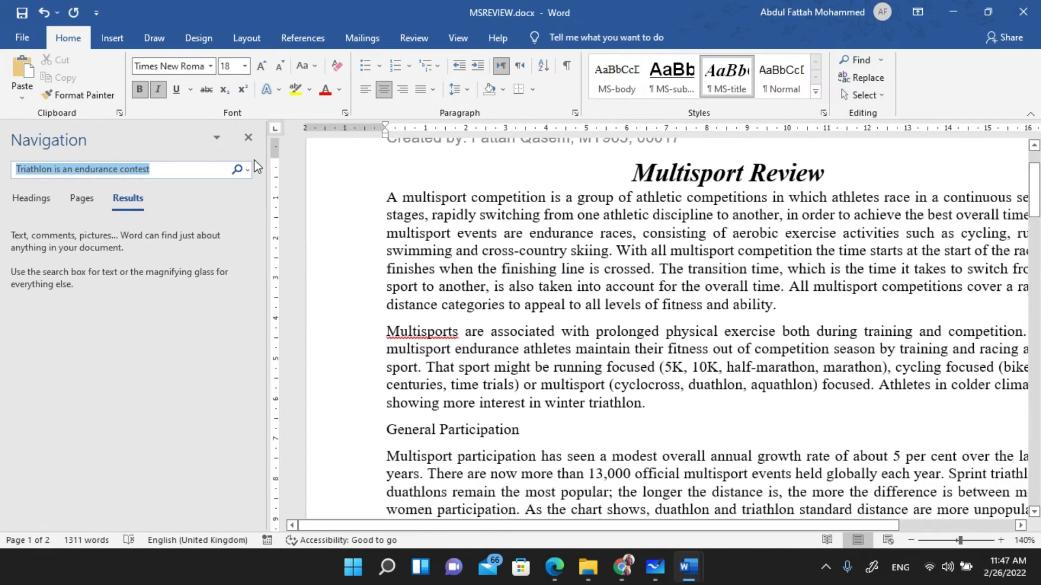
{"action": "key", "text": "Return"}
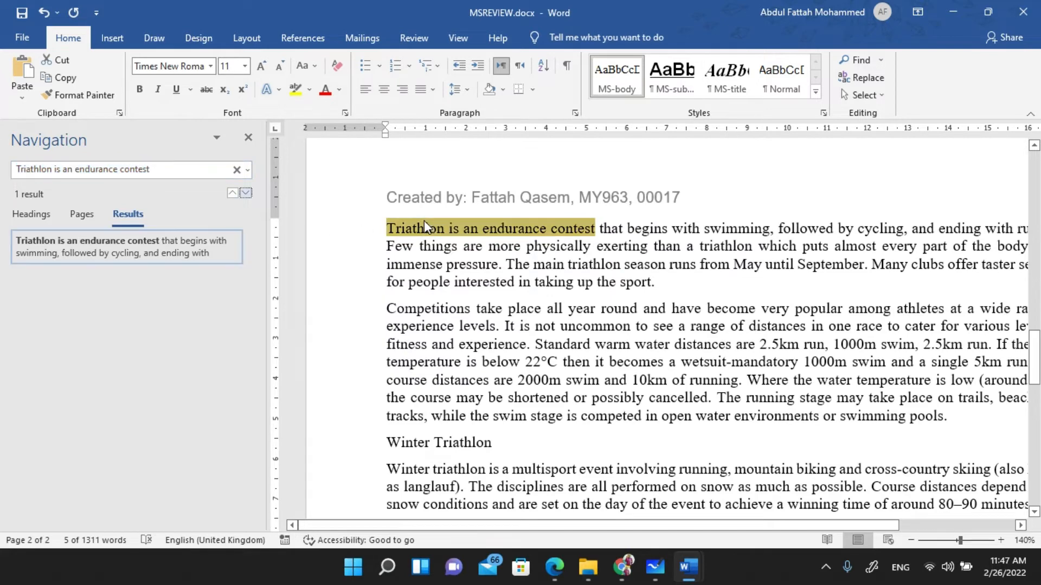
- Select the whole 'Triathlon is an endurance contest' paragraph and cut it
{"action": "left_click", "coordinate": [406, 228]}
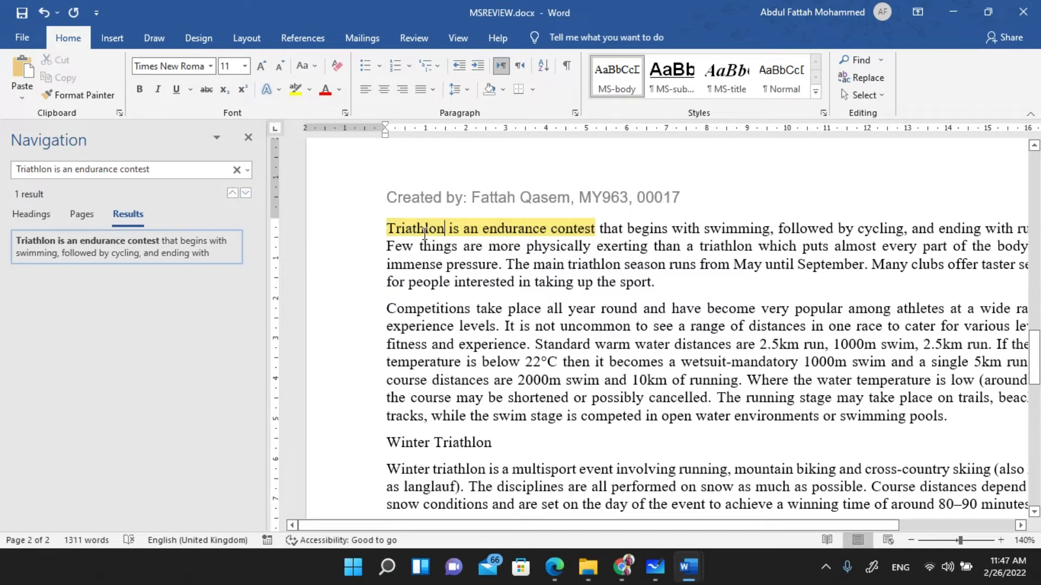
{"action": "left_click_drag", "start_coordinate": [389, 227], "coordinate": [662, 285]}
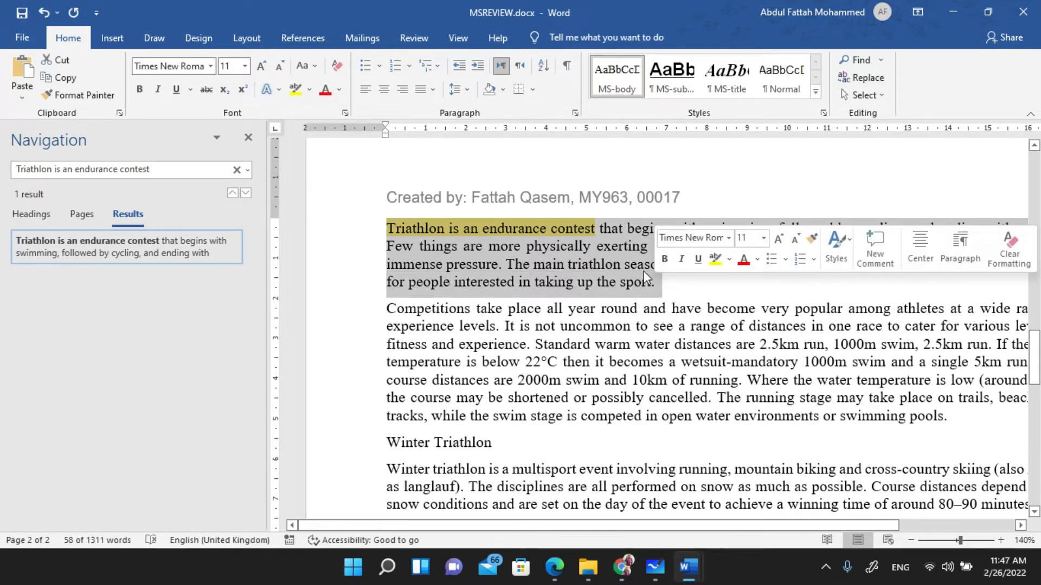
{"action": "right_click", "coordinate": [561, 248]}
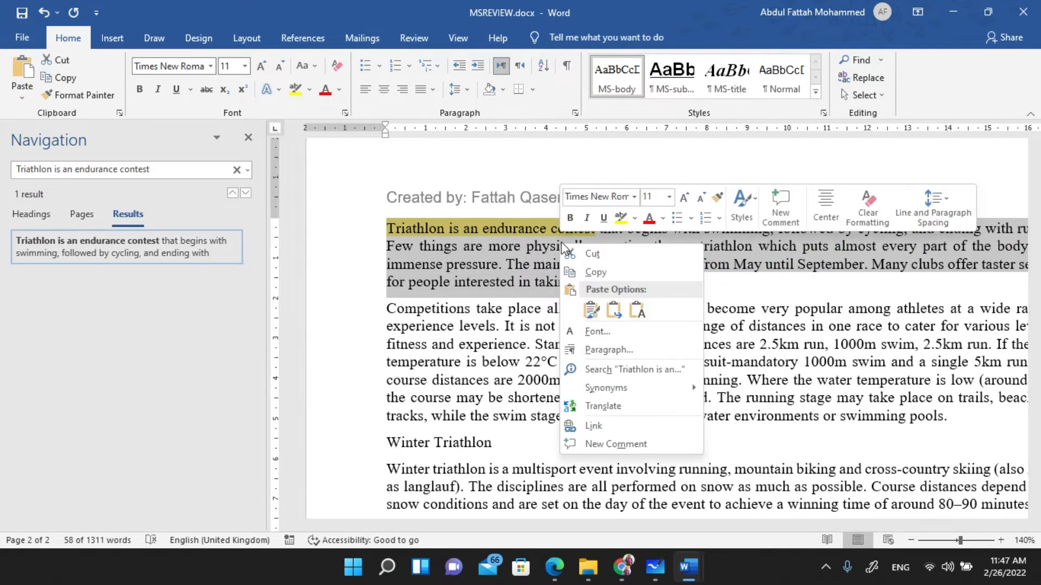
{"action": "left_click", "coordinate": [593, 254]}
{"action": "key", "text": "alt+Tab"}
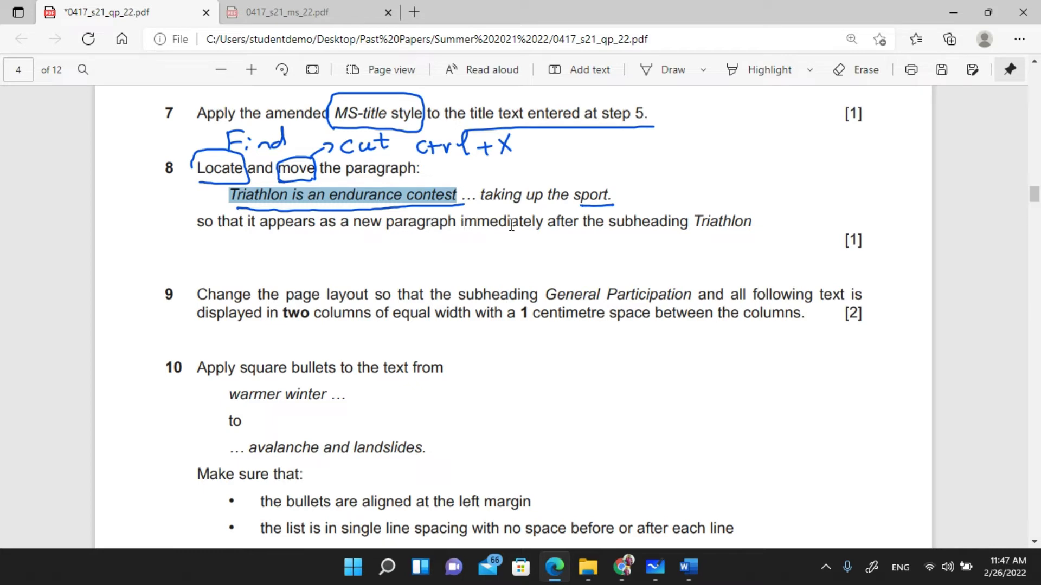
- Underline and box 'subheading Triathlon' in question 8 with the Draw pen
{"action": "left_click", "coordinate": [670, 71]}
{"action": "mouse_move", "coordinate": [603, 239]}
{"action": "left_mouse_down"}
{"action": "mouse_move", "coordinate": [716, 240]}
{"action": "mouse_move", "coordinate": [756, 226]}
{"action": "mouse_move", "coordinate": [687, 205]}
{"action": "mouse_move", "coordinate": [695, 234]}
{"action": "left_mouse_up"}
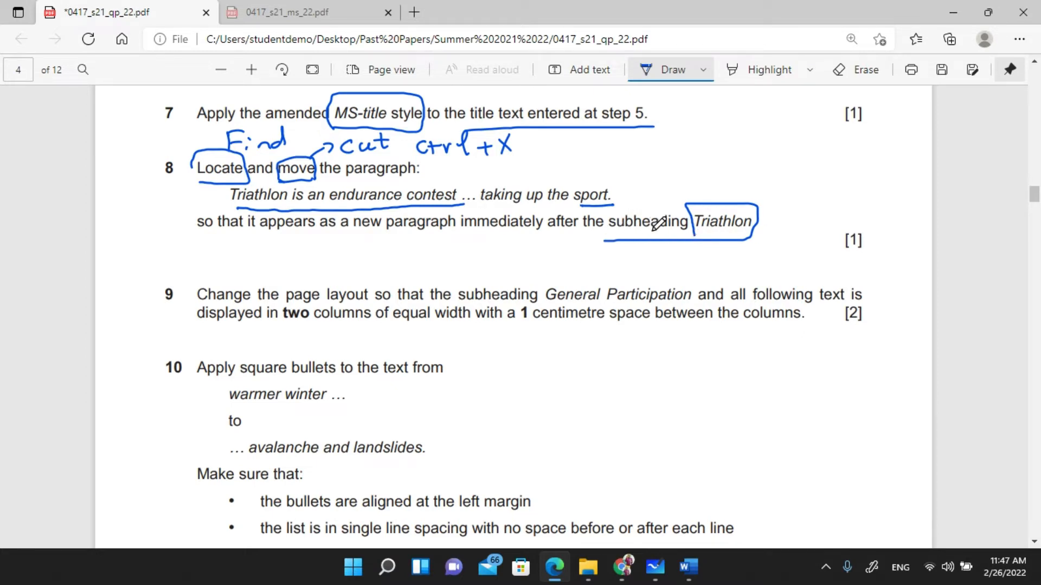
- Close the search pane and scroll to the Triathlon subheading in MSREVIEW.docx
{"action": "mouse_move", "coordinate": [698, 578]}
{"action": "left_click", "coordinate": [766, 496]}
{"action": "scroll", "coordinate": [501, 287], "scroll_direction": "down", "scroll_amount": 2}
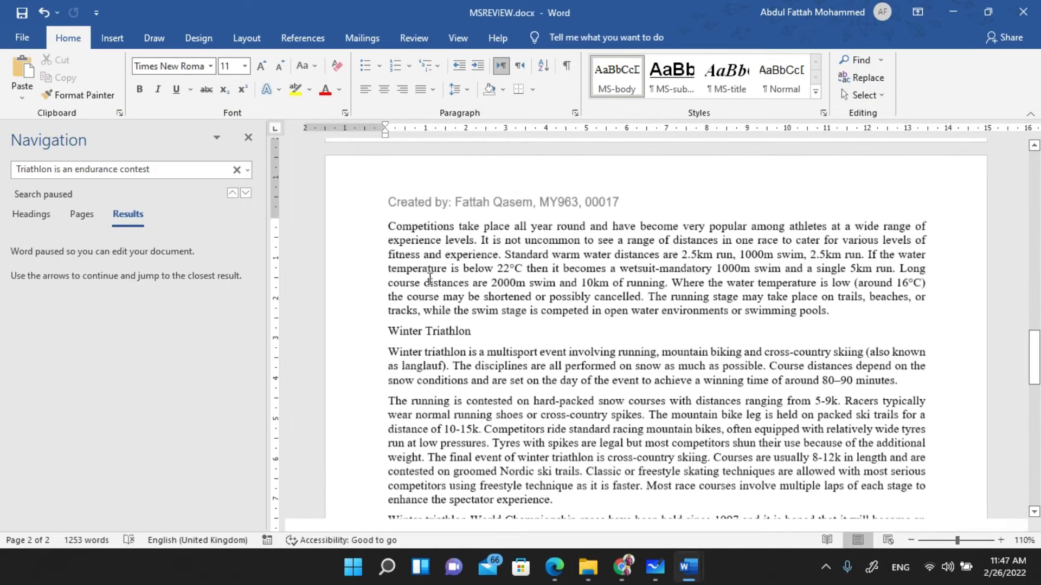
{"action": "left_click", "coordinate": [248, 138]}
{"action": "scroll", "coordinate": [412, 305], "scroll_direction": "up", "scroll_amount": 12}
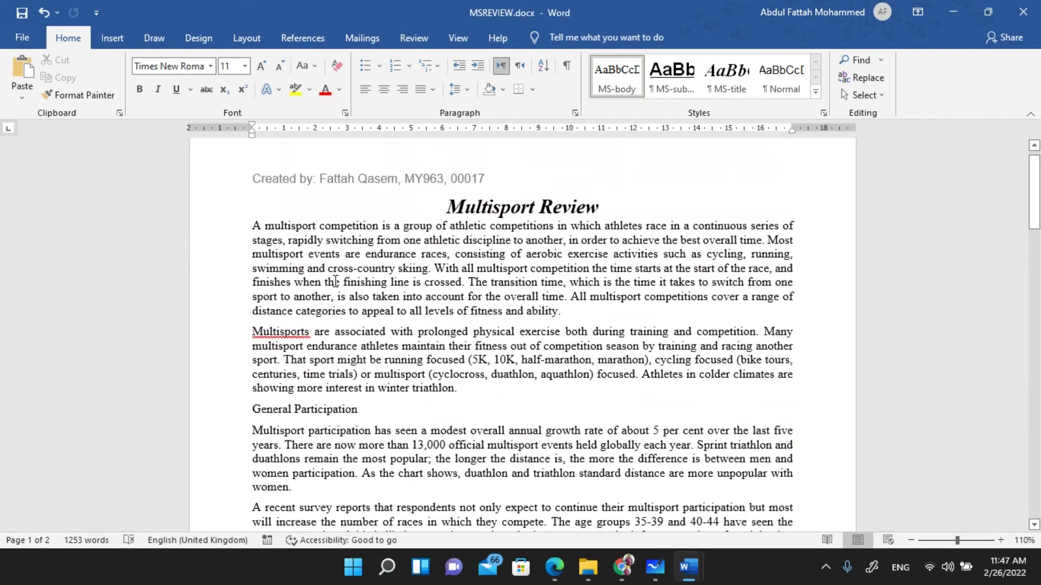
{"action": "scroll", "coordinate": [335, 282], "scroll_direction": "up", "scroll_amount": 1}
{"action": "scroll", "coordinate": [335, 282], "scroll_direction": "up", "scroll_amount": 3}
{"action": "scroll", "coordinate": [323, 282], "scroll_direction": "down", "scroll_amount": 3}
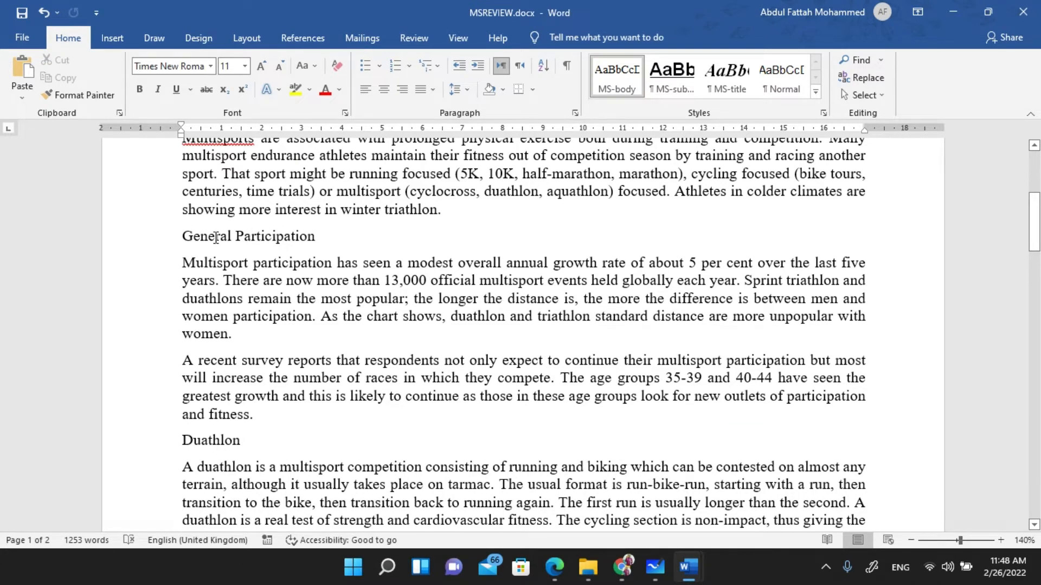
{"action": "scroll", "coordinate": [247, 261], "scroll_direction": "down", "scroll_amount": 3}
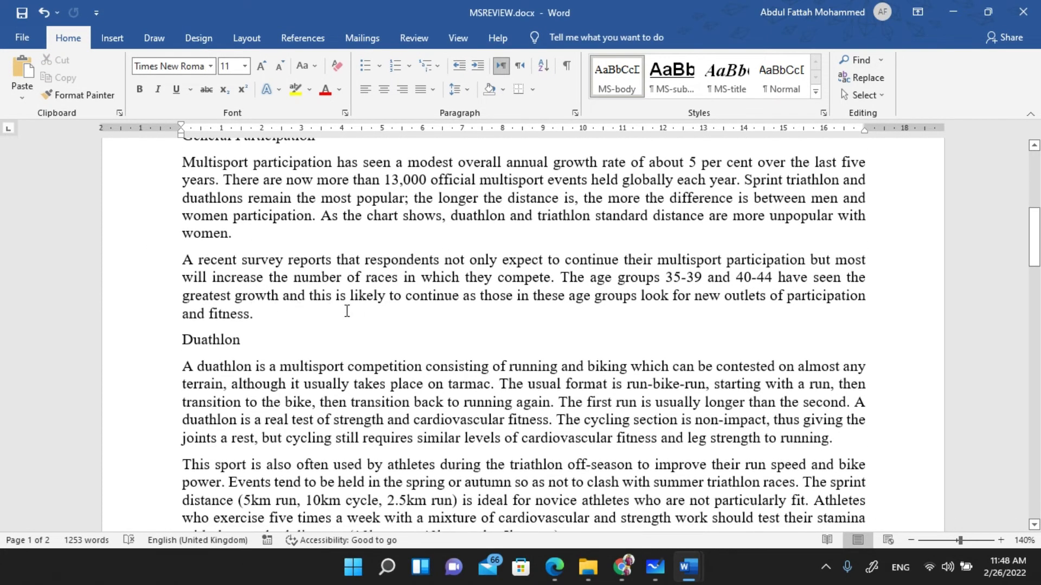
{"action": "scroll", "coordinate": [234, 344], "scroll_direction": "down", "scroll_amount": 6}
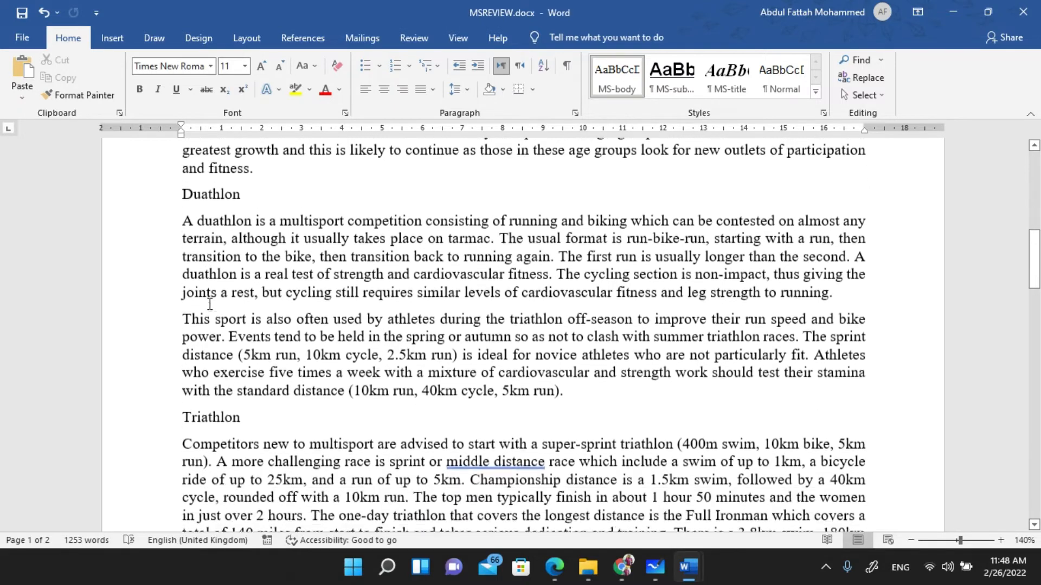
{"action": "scroll", "coordinate": [188, 323], "scroll_direction": "down", "scroll_amount": 2}
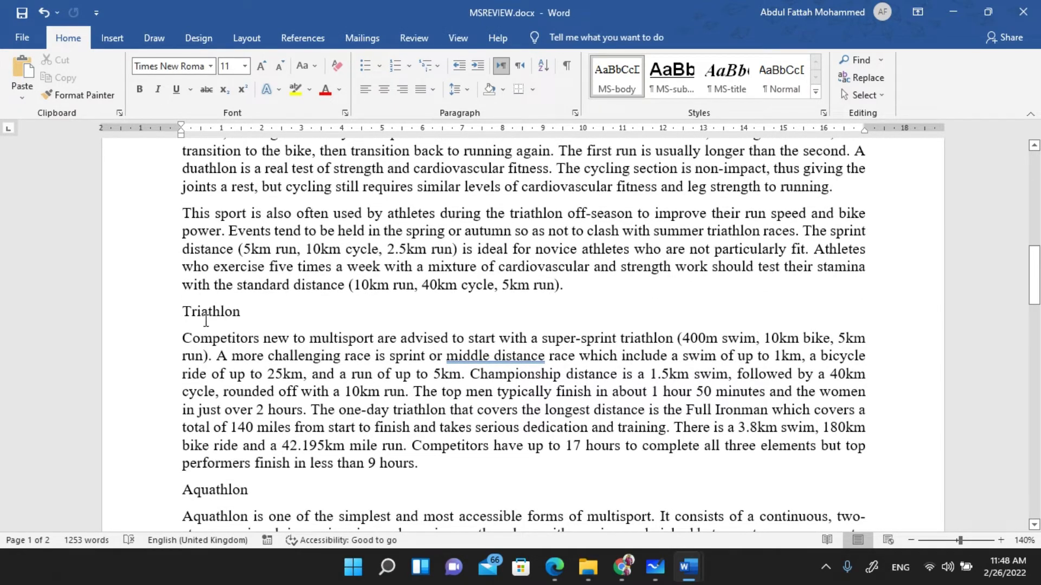
- Paste the cut paragraph as text only on a new line under the Triathlon subheading
{"action": "left_click", "coordinate": [261, 318]}
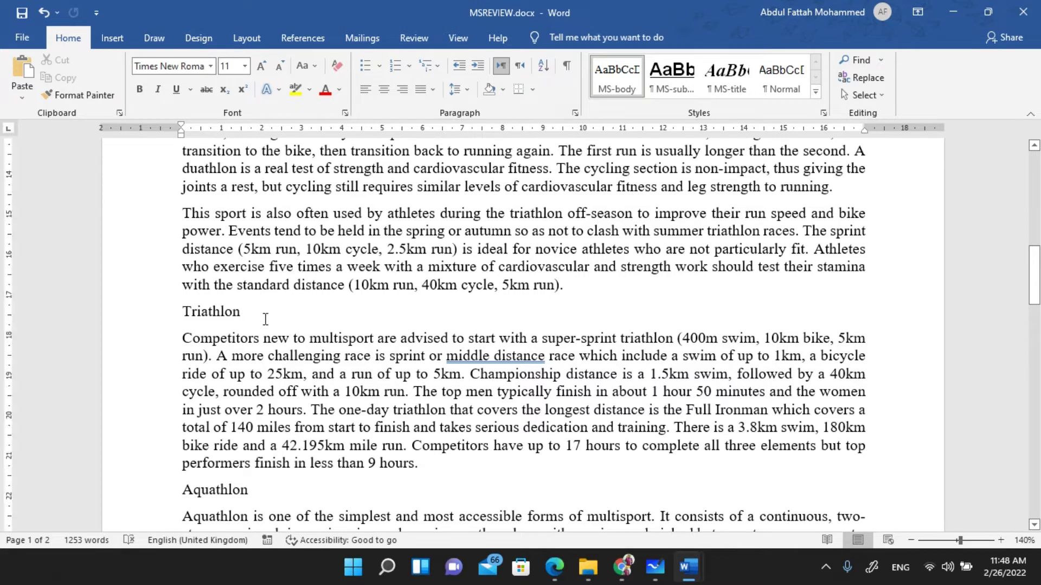
{"action": "key", "text": "Return"}
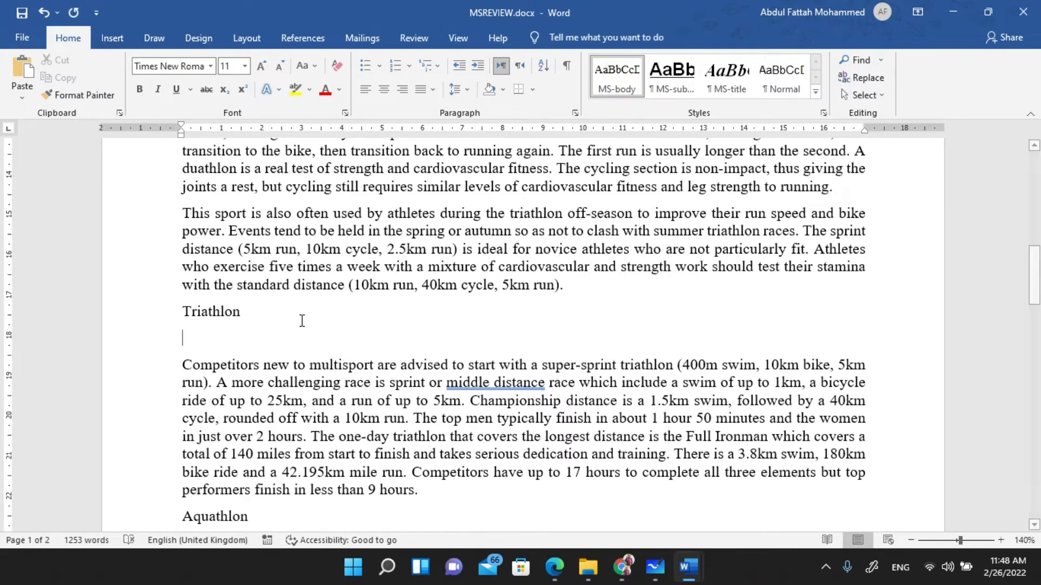
{"action": "right_click", "coordinate": [182, 332]}
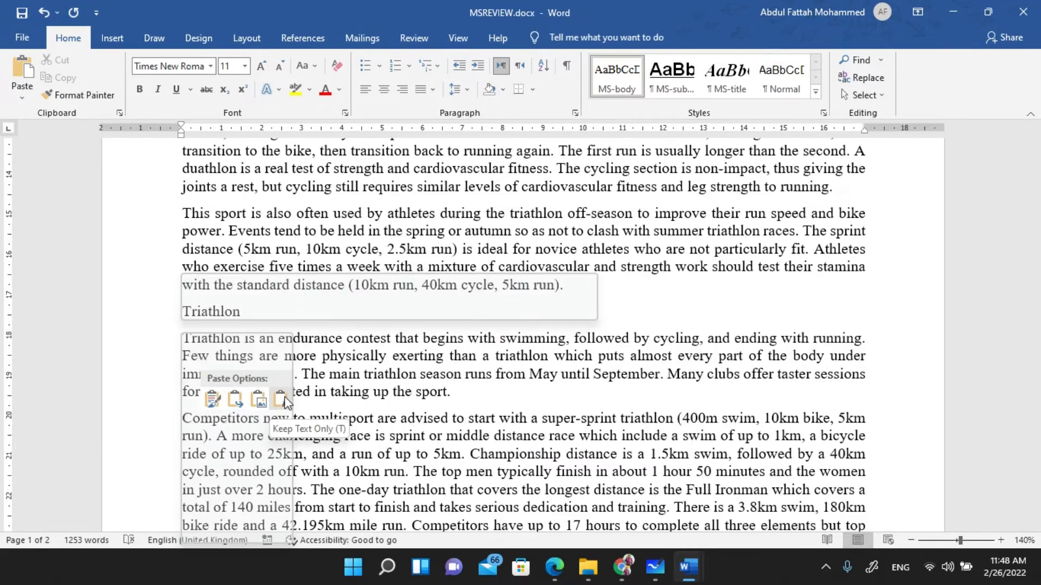
{"action": "left_click", "coordinate": [282, 400]}
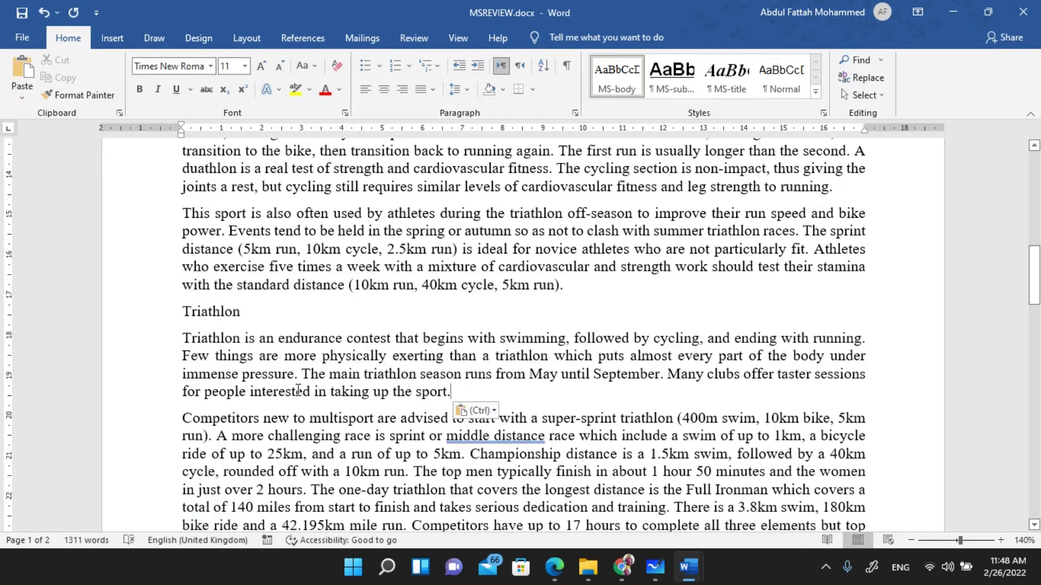
{"action": "left_click_drag", "start_coordinate": [183, 338], "coordinate": [455, 393]}
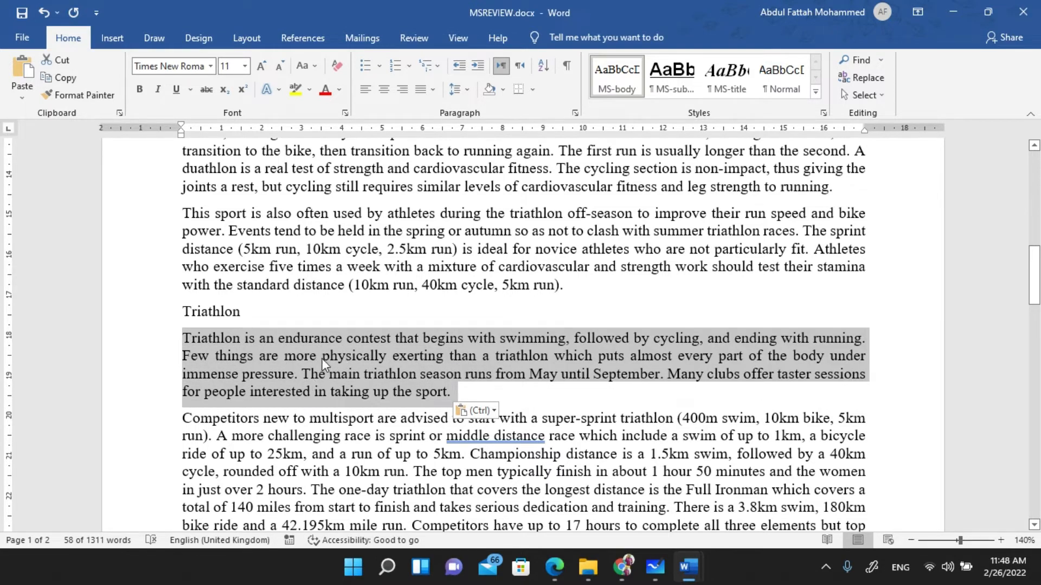
{"action": "key", "text": "alt+Tab"}
{"action": "key", "text": "alt+Tab"}
{"action": "key", "text": "alt+Tab"}
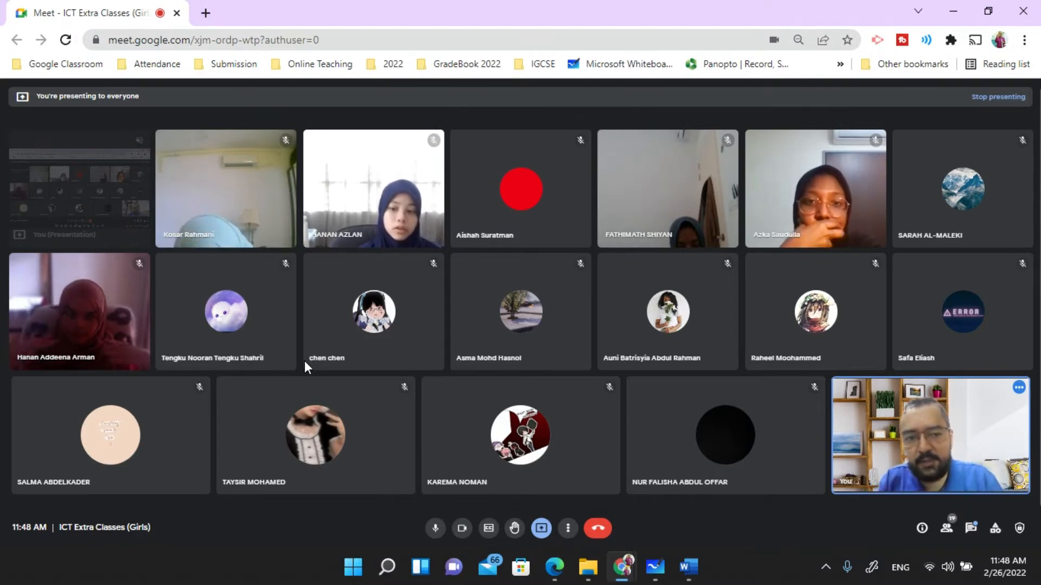
{"action": "key", "text": "alt+Tab"}
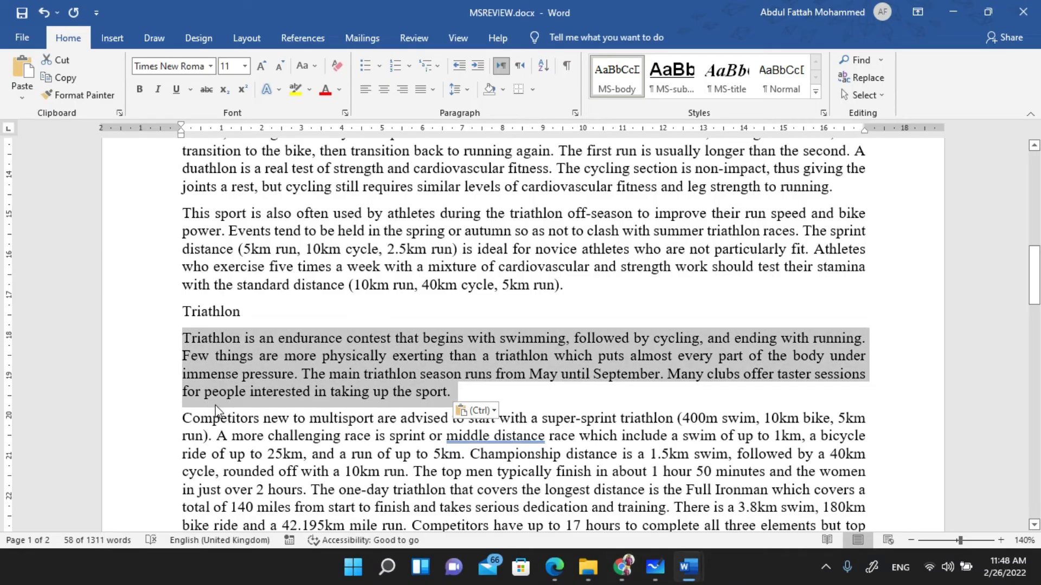
- Underline and circle 'General Participation' in question 9 of the exam paper
{"action": "left_click", "coordinate": [554, 567]}
{"action": "scroll", "coordinate": [233, 238], "scroll_direction": "down", "scroll_amount": 1}
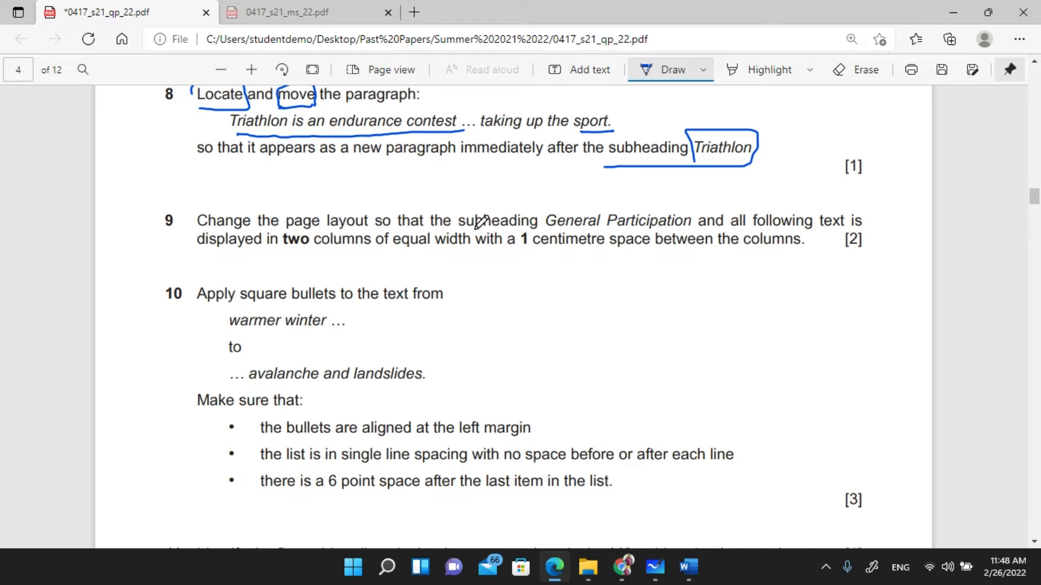
{"action": "mouse_move", "coordinate": [549, 232]}
{"action": "left_mouse_down"}
{"action": "mouse_move", "coordinate": [699, 224]}
{"action": "mouse_move", "coordinate": [704, 212]}
{"action": "mouse_move", "coordinate": [674, 198]}
{"action": "mouse_move", "coordinate": [562, 201]}
{"action": "mouse_move", "coordinate": [541, 228]}
{"action": "mouse_move", "coordinate": [564, 228]}
{"action": "left_mouse_up"}
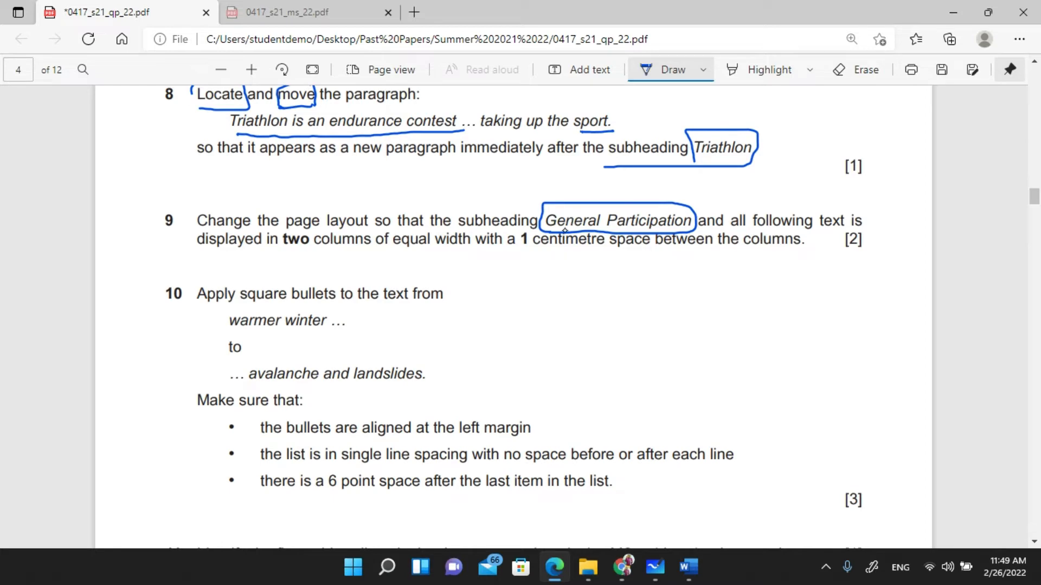
{"action": "mouse_move", "coordinate": [670, 209]}
{"action": "left_mouse_down"}
{"action": "mouse_move", "coordinate": [720, 203]}
{"action": "mouse_move", "coordinate": [756, 303]}
{"action": "mouse_move", "coordinate": [763, 289]}
{"action": "left_mouse_up"}
- Underline 'two columns', 'equal width' and '1 centimetre' in question 9 and number them 1 to 3
{"action": "left_click_drag", "start_coordinate": [753, 228], "coordinate": [827, 226]}
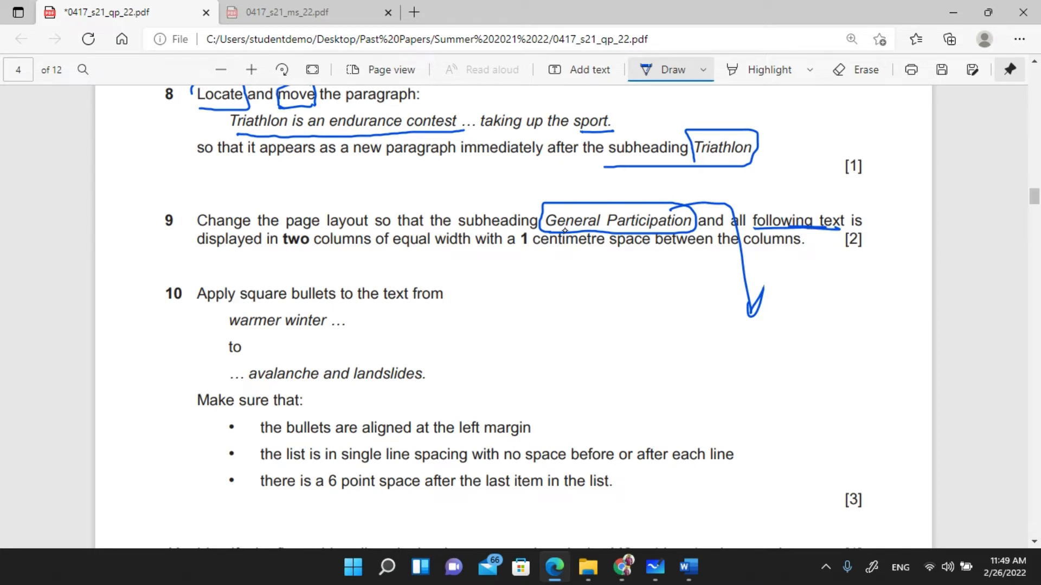
{"action": "mouse_move", "coordinate": [286, 253]}
{"action": "left_mouse_down"}
{"action": "mouse_move", "coordinate": [376, 251]}
{"action": "mouse_move", "coordinate": [288, 227]}
{"action": "mouse_move", "coordinate": [285, 239]}
{"action": "left_mouse_up"}
{"action": "left_click_drag", "start_coordinate": [525, 260], "coordinate": [599, 254]}
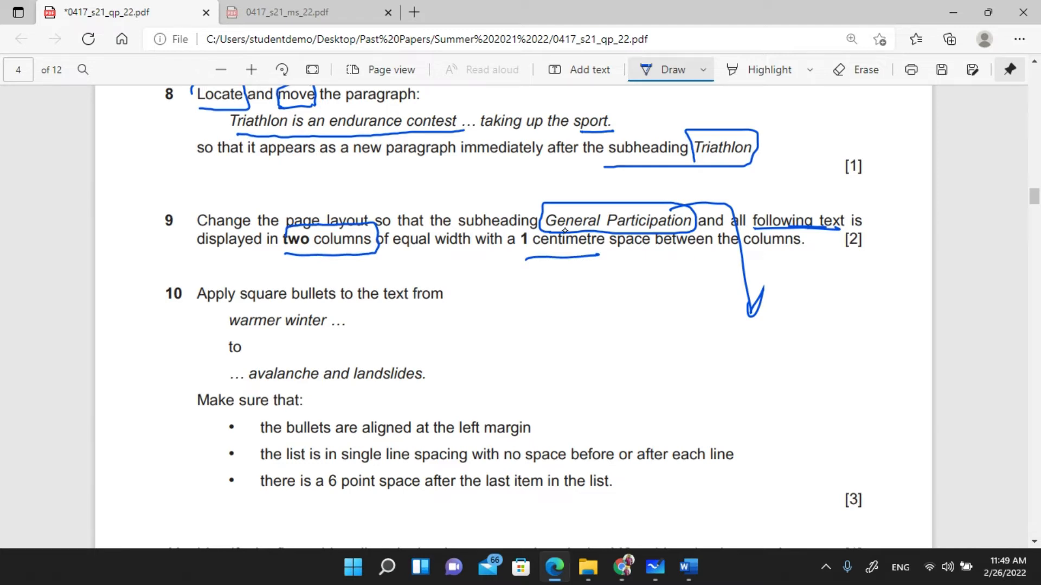
{"action": "left_click_drag", "start_coordinate": [398, 256], "coordinate": [451, 255]}
{"action": "left_click_drag", "start_coordinate": [327, 242], "coordinate": [332, 244]}
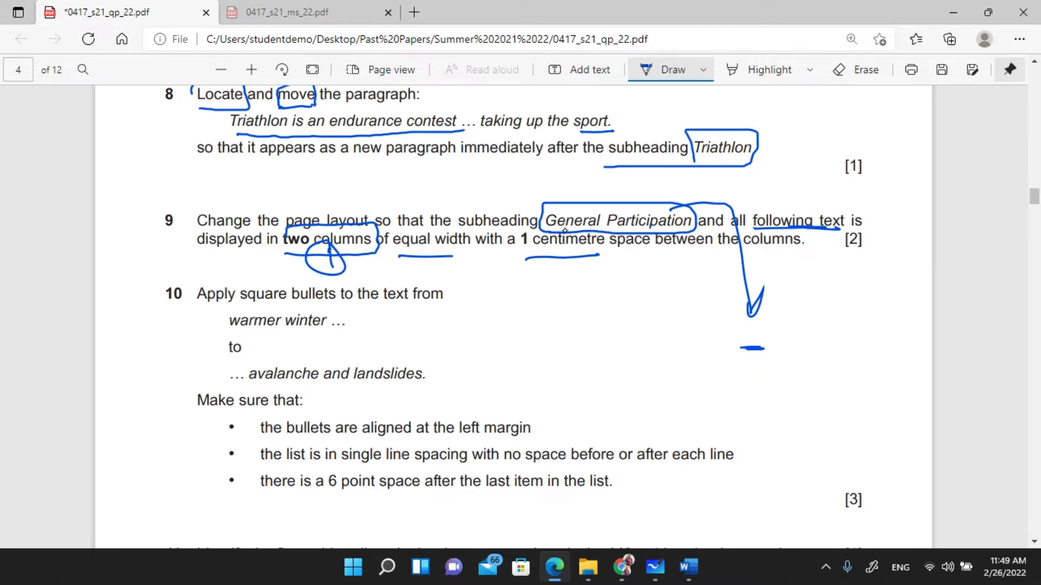
{"action": "left_click_drag", "start_coordinate": [436, 248], "coordinate": [440, 249]}
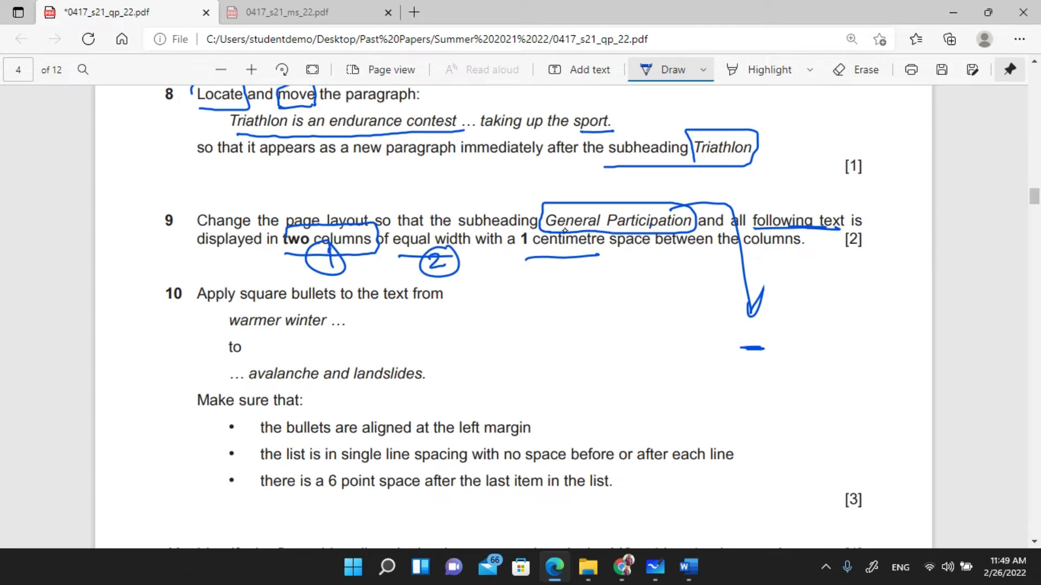
{"action": "mouse_move", "coordinate": [556, 257]}
{"action": "left_mouse_down"}
{"action": "mouse_move", "coordinate": [560, 274]}
{"action": "mouse_move", "coordinate": [592, 252]}
{"action": "left_mouse_up"}
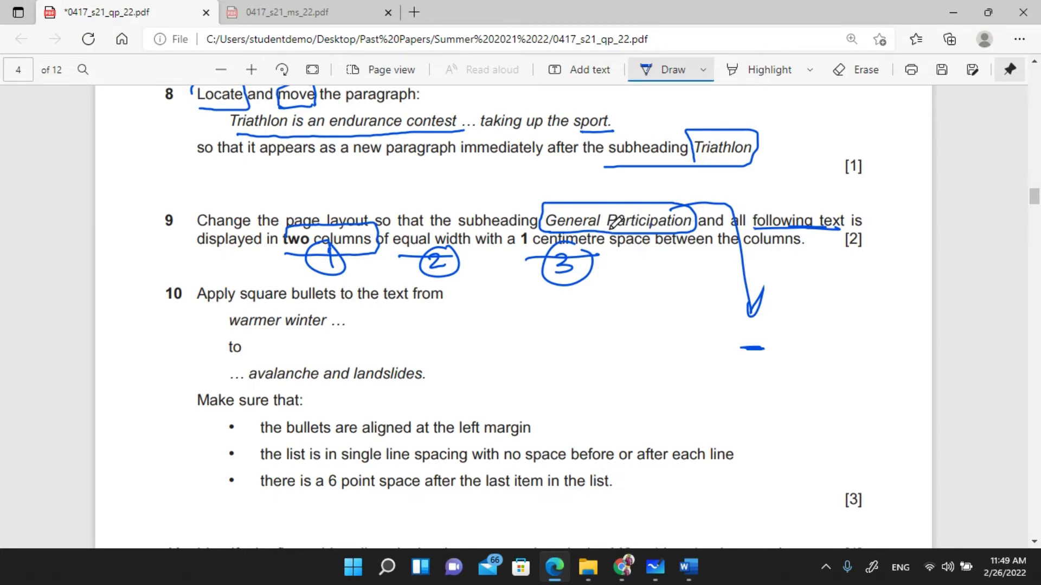
{"action": "key", "text": "Escape"}
{"action": "key", "text": "alt+Tab"}
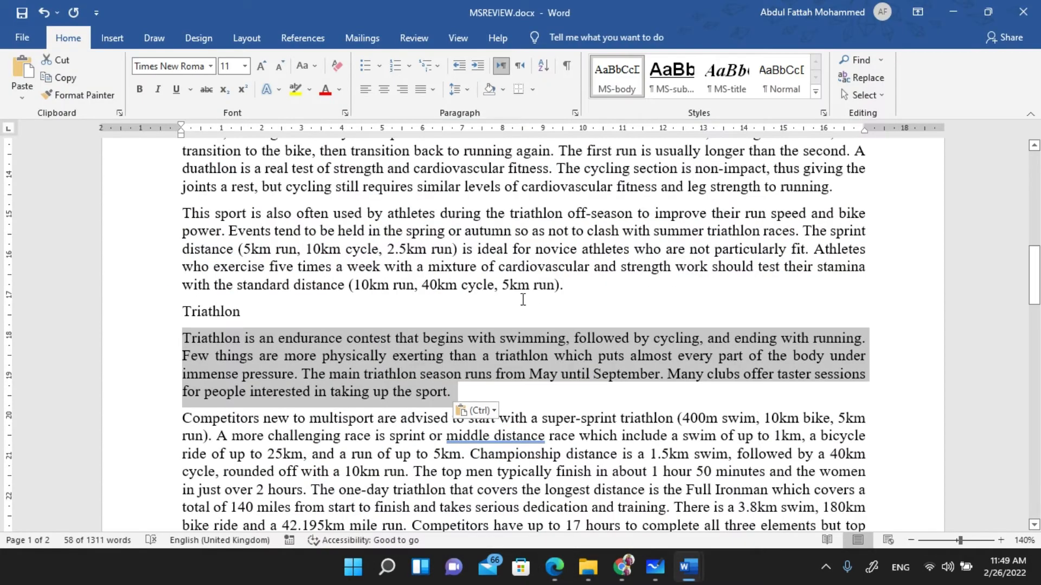
- Select everything from the General Participation heading to the closing global-warming paragraph
{"action": "scroll", "coordinate": [509, 302], "scroll_direction": "up", "scroll_amount": 4}
{"action": "scroll", "coordinate": [497, 304], "scroll_direction": "up", "scroll_amount": 3}
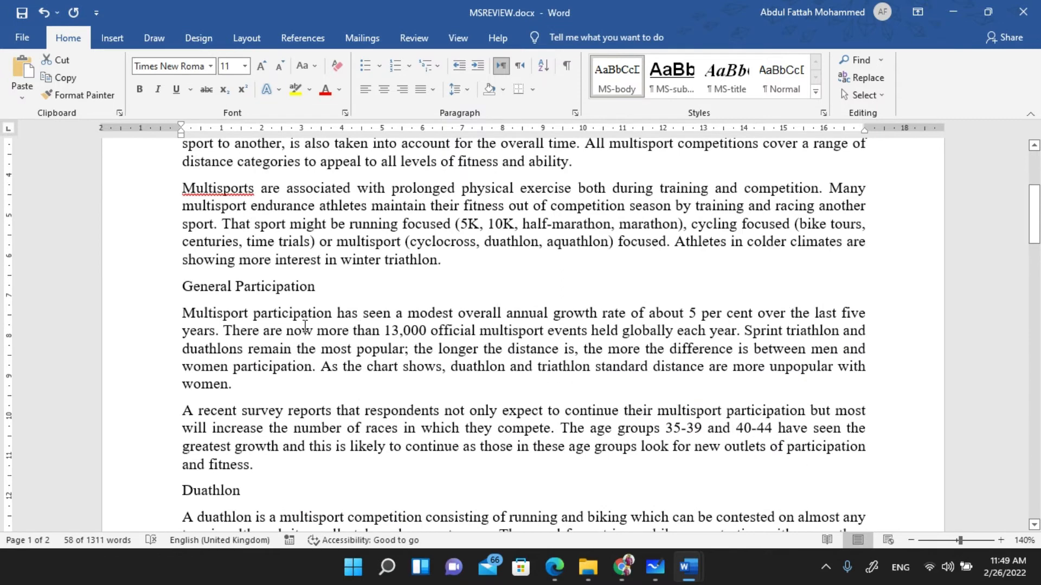
{"action": "left_click", "coordinate": [183, 286]}
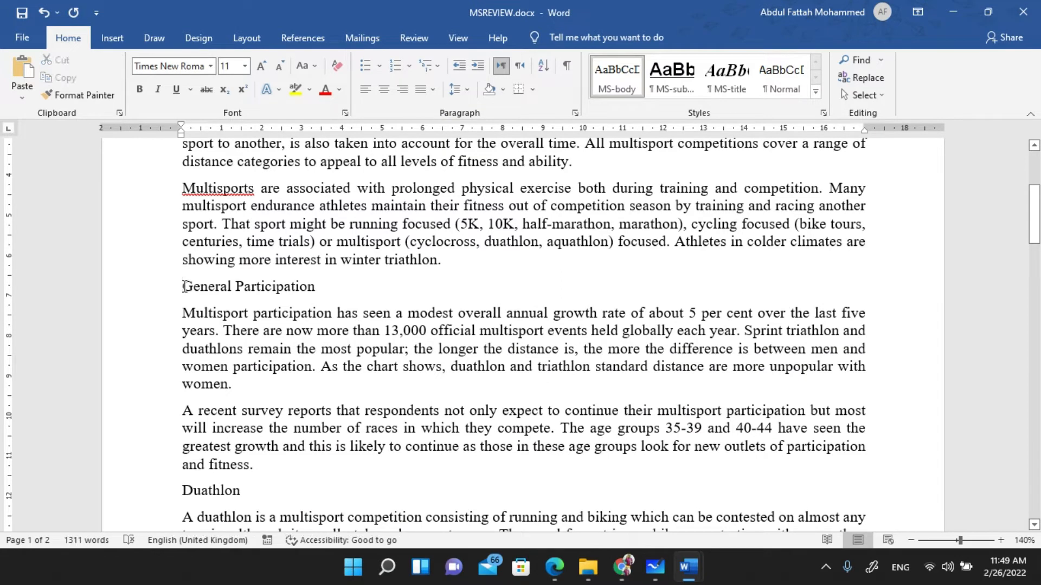
{"action": "left_click_drag", "start_coordinate": [183, 287], "coordinate": [530, 564]}
{"action": "scroll", "coordinate": [525, 523], "scroll_direction": "down", "scroll_amount": 15}
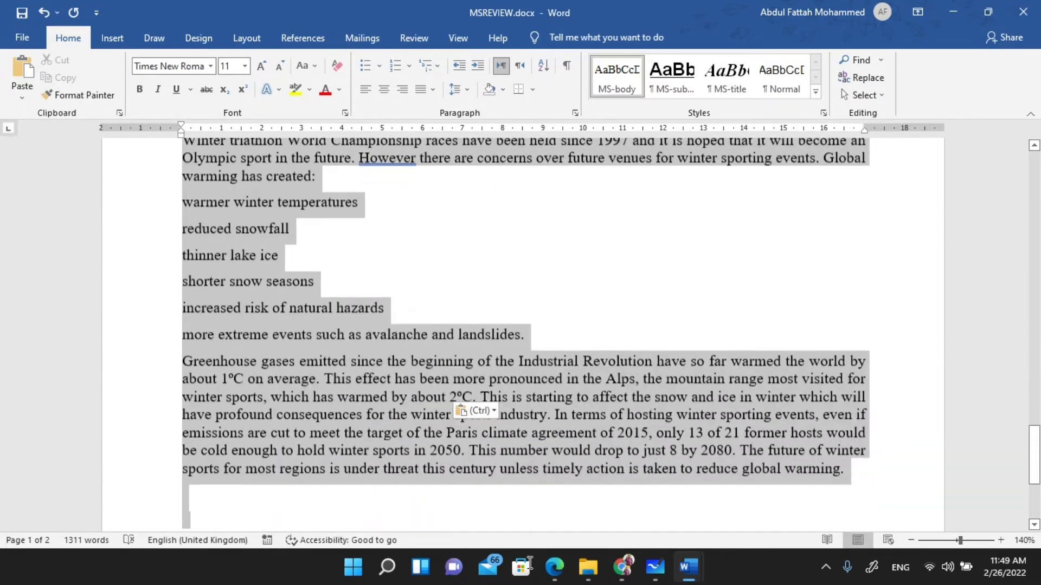
{"action": "scroll", "coordinate": [450, 378], "scroll_direction": "up", "scroll_amount": 1}
{"action": "scroll", "coordinate": [449, 379], "scroll_direction": "up", "scroll_amount": 15}
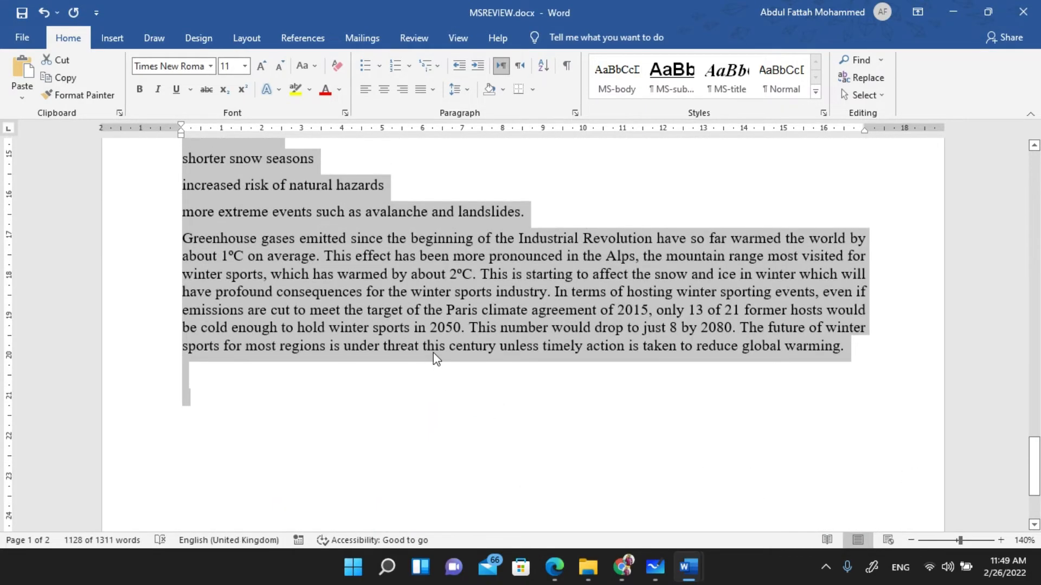
{"action": "scroll", "coordinate": [429, 356], "scroll_direction": "up", "scroll_amount": 15}
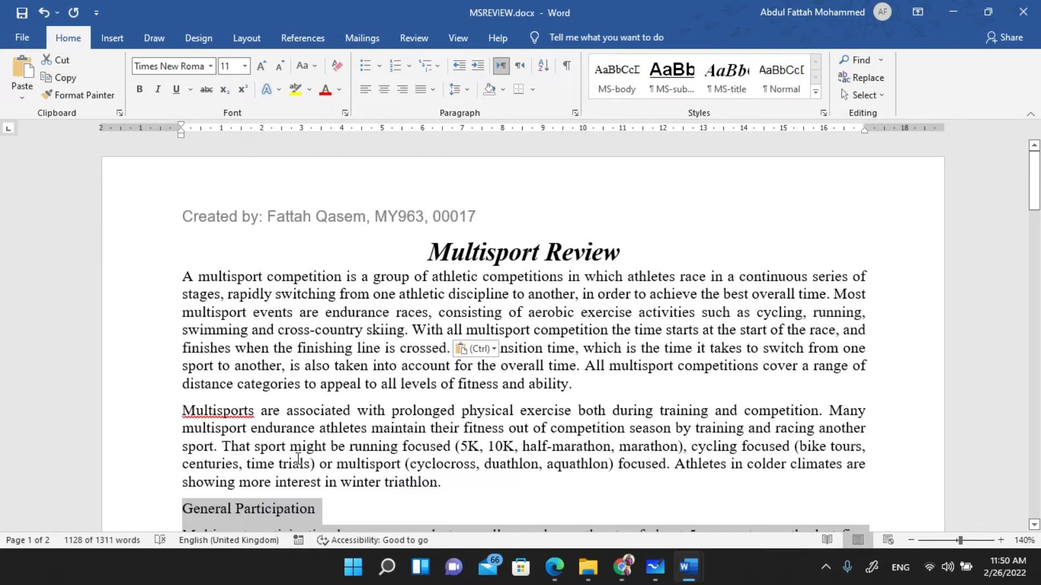
{"action": "scroll", "coordinate": [298, 459], "scroll_direction": "down", "scroll_amount": 3}
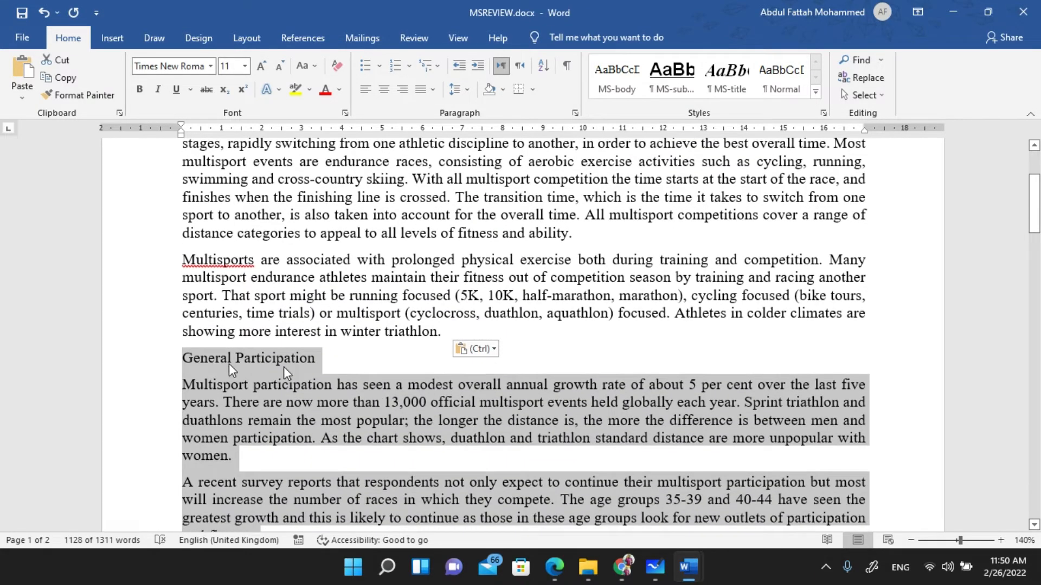
{"action": "scroll", "coordinate": [284, 366], "scroll_direction": "down", "scroll_amount": 20}
{"action": "scroll", "coordinate": [279, 380], "scroll_direction": "down", "scroll_amount": 10}
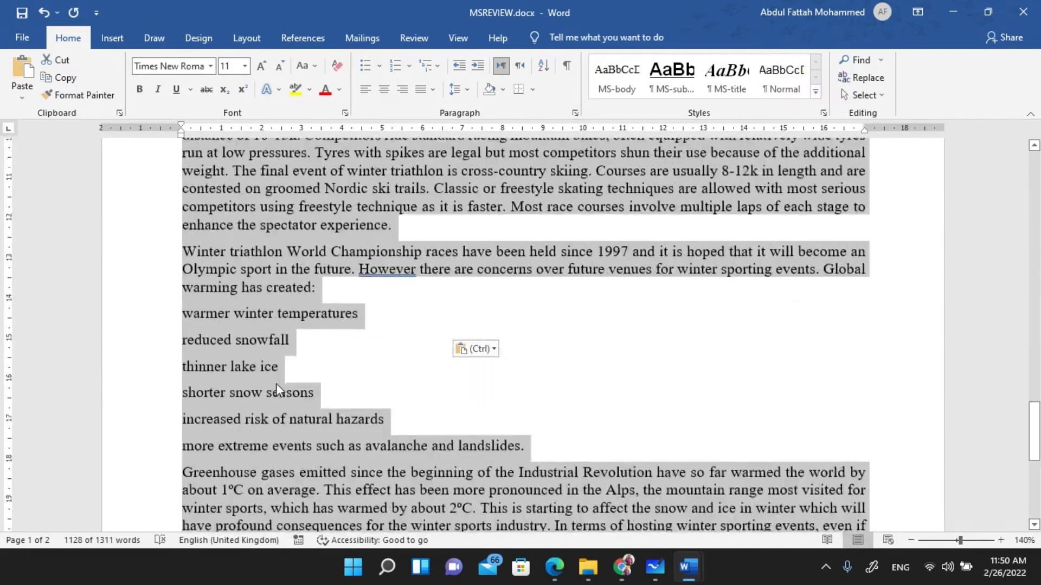
{"action": "key", "text": "alt+Tab"}
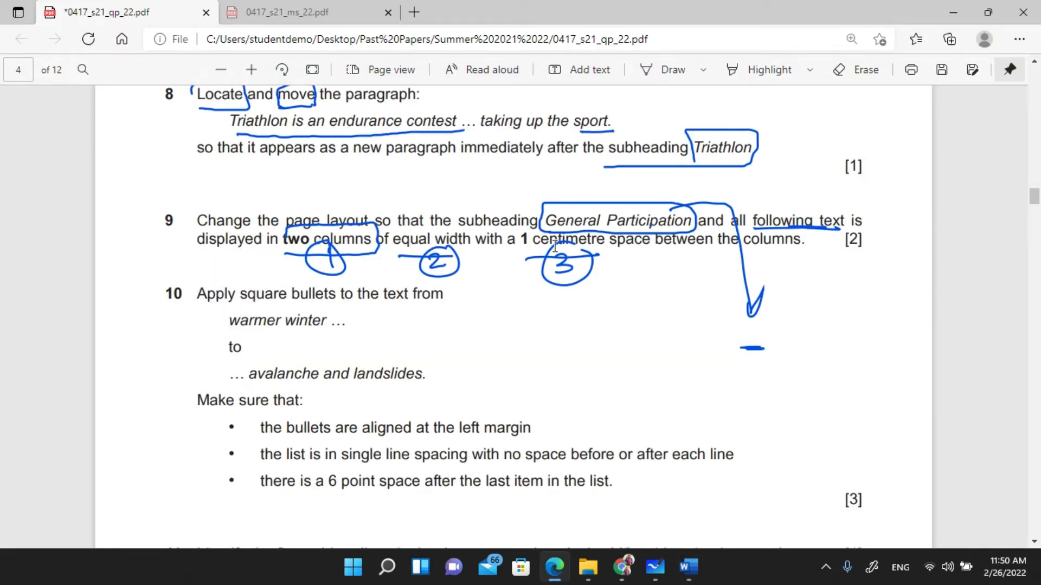
{"action": "key", "text": "alt+Tab"}
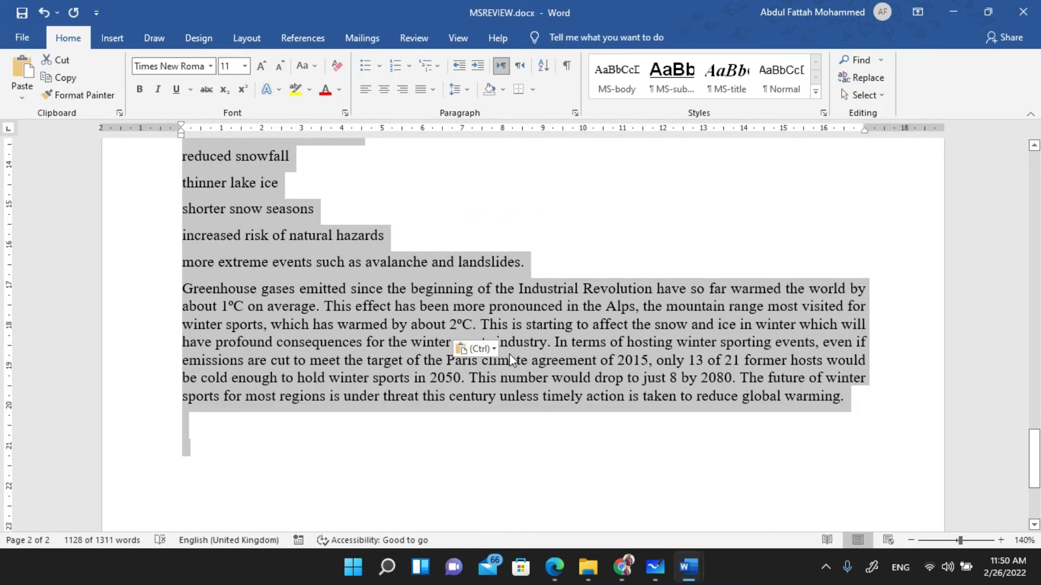
{"action": "scroll", "coordinate": [496, 350], "scroll_direction": "up", "scroll_amount": 5}
{"action": "scroll", "coordinate": [496, 350], "scroll_direction": "up", "scroll_amount": 10}
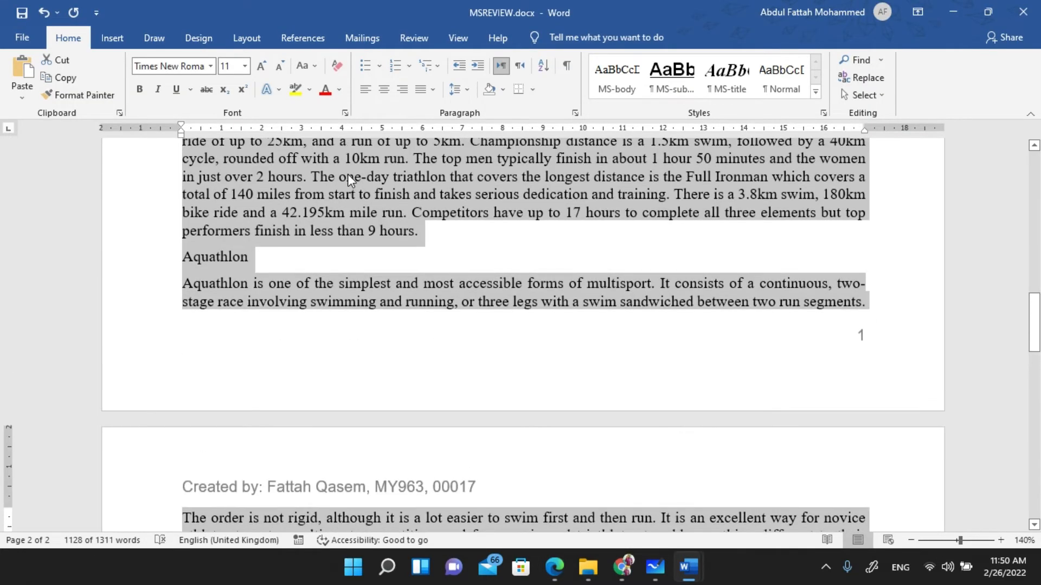
- Format the selected text as two equal-width columns with 1 cm spacing through More Columns
{"action": "left_click", "coordinate": [245, 37]}
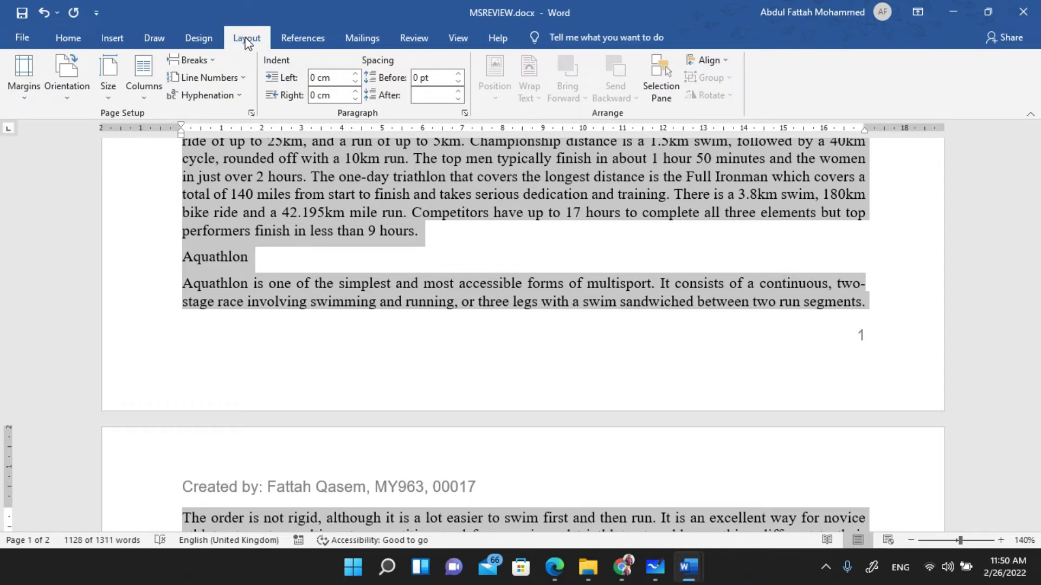
{"action": "left_click", "coordinate": [146, 97]}
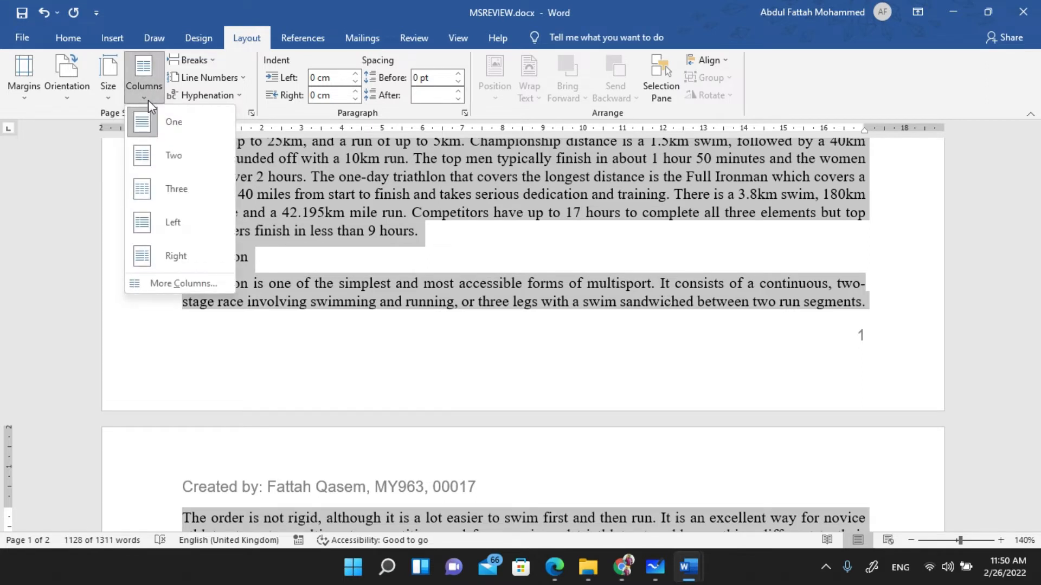
{"action": "left_click", "coordinate": [173, 282]}
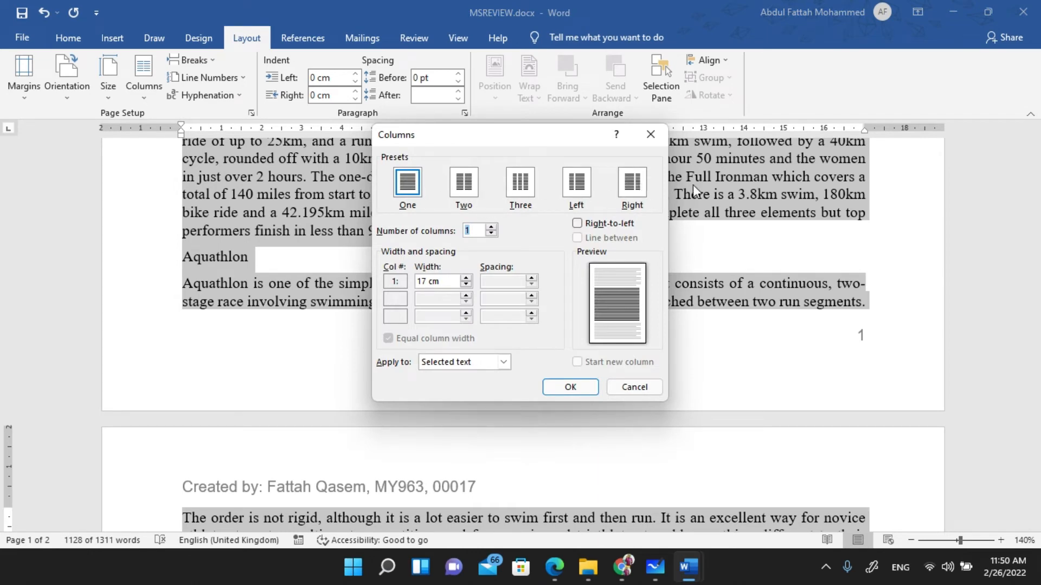
{"action": "left_click", "coordinate": [473, 189]}
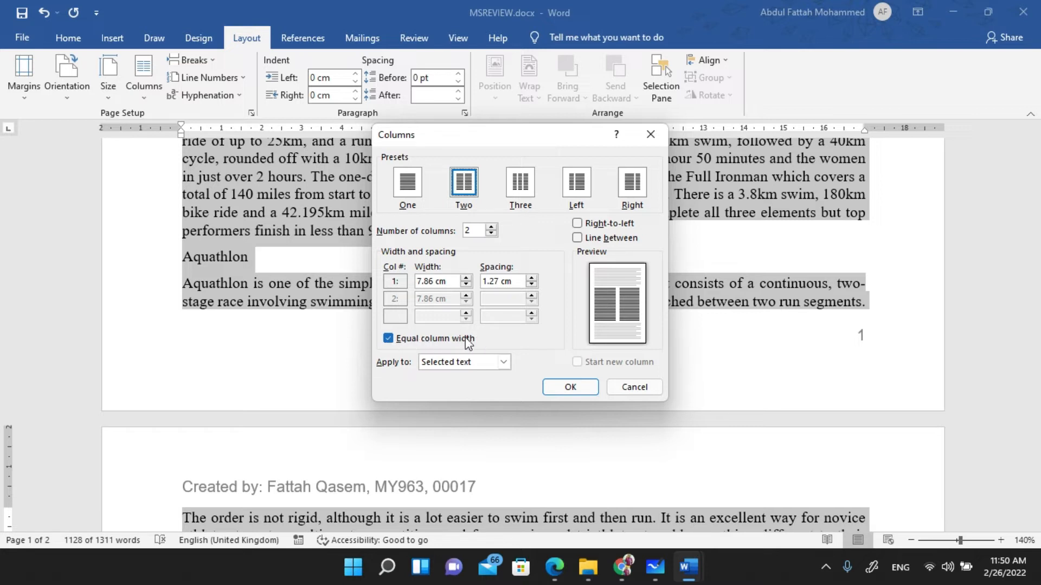
{"action": "left_click", "coordinate": [496, 281]}
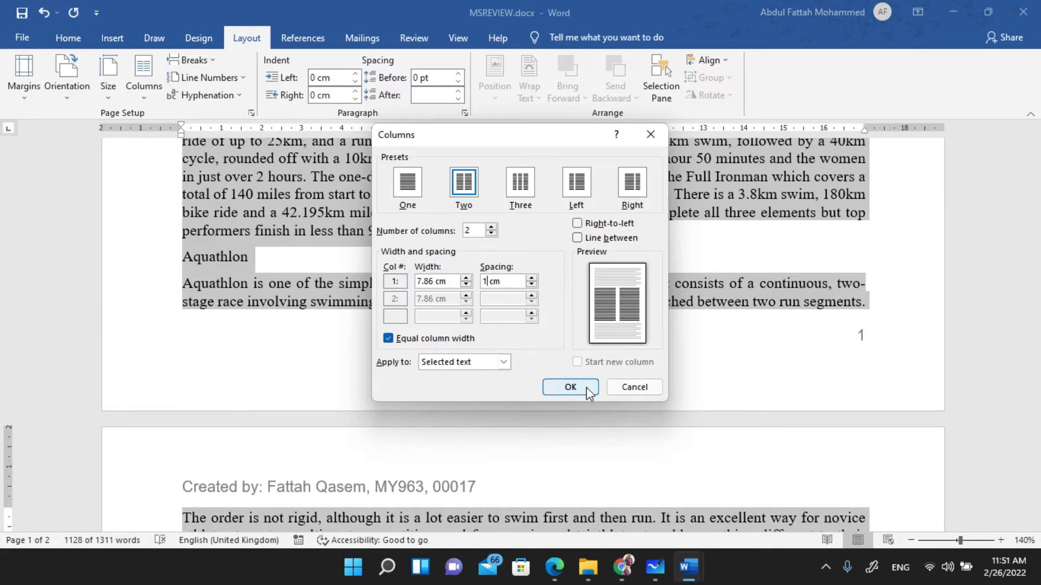
{"action": "left_click", "coordinate": [571, 387]}
{"action": "scroll", "coordinate": [477, 309], "scroll_direction": "up", "scroll_amount": 4}
{"action": "scroll", "coordinate": [471, 303], "scroll_direction": "down", "scroll_amount": 7}
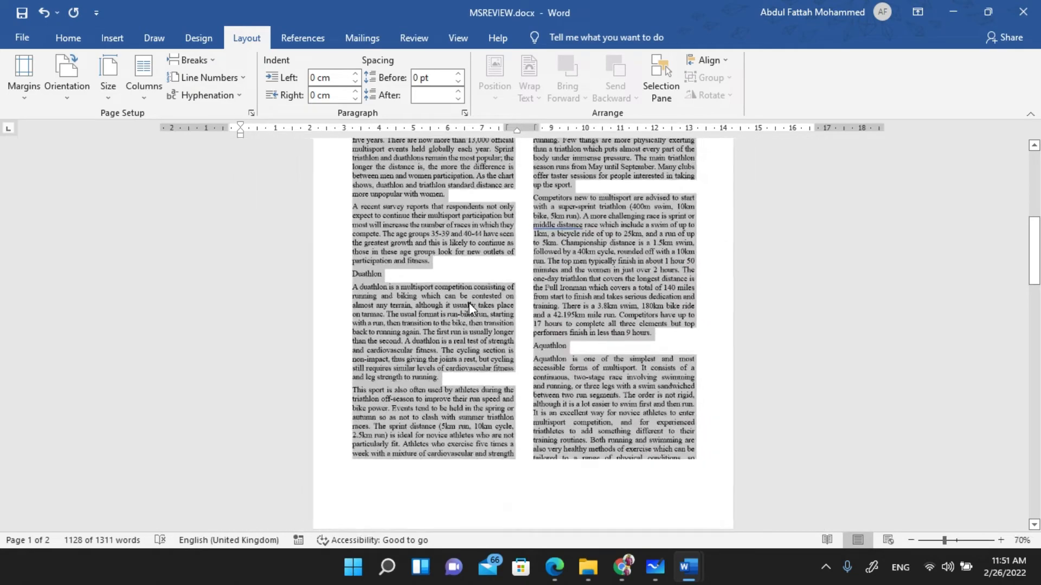
{"action": "scroll", "coordinate": [469, 302], "scroll_direction": "up", "scroll_amount": 5}
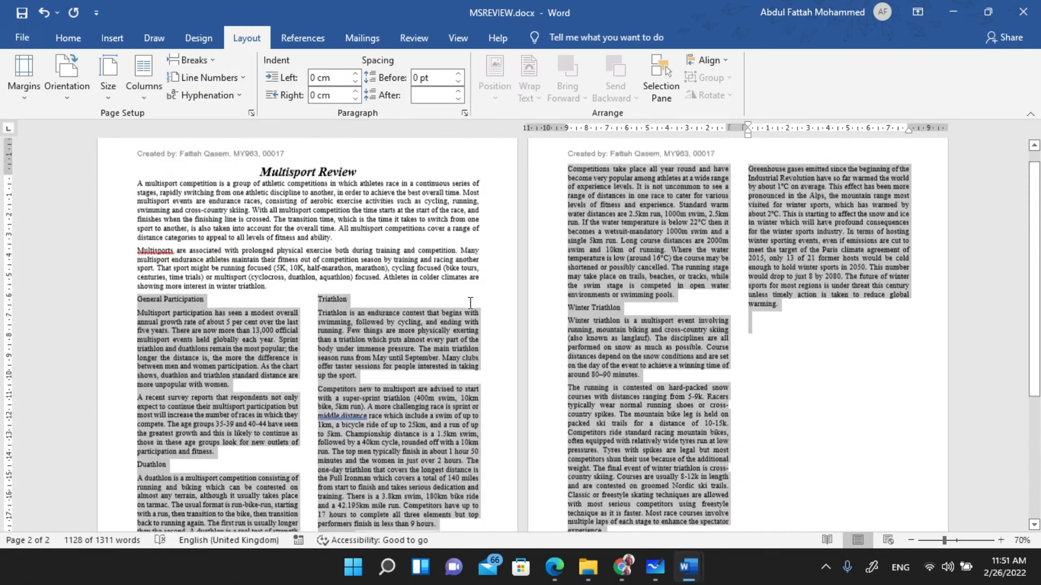
{"action": "scroll", "coordinate": [469, 302], "scroll_direction": "down", "scroll_amount": 3}
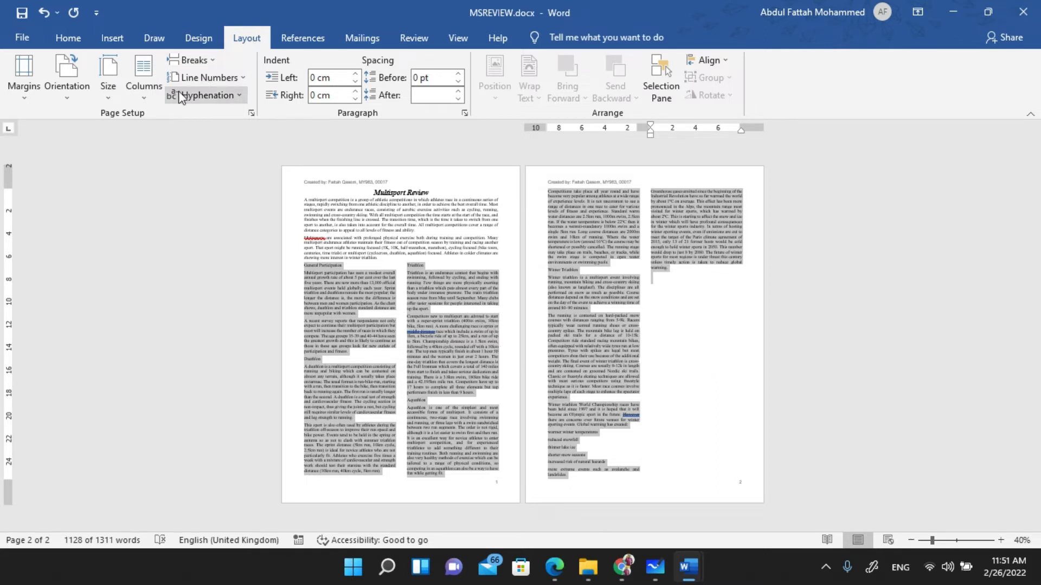
{"action": "left_click", "coordinate": [144, 92]}
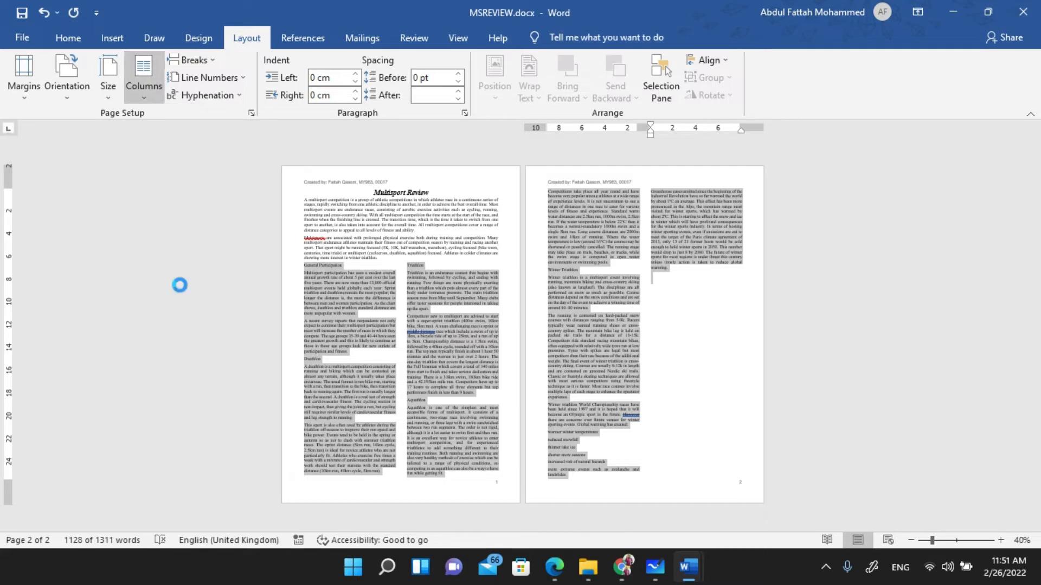
{"action": "left_click", "coordinate": [180, 284]}
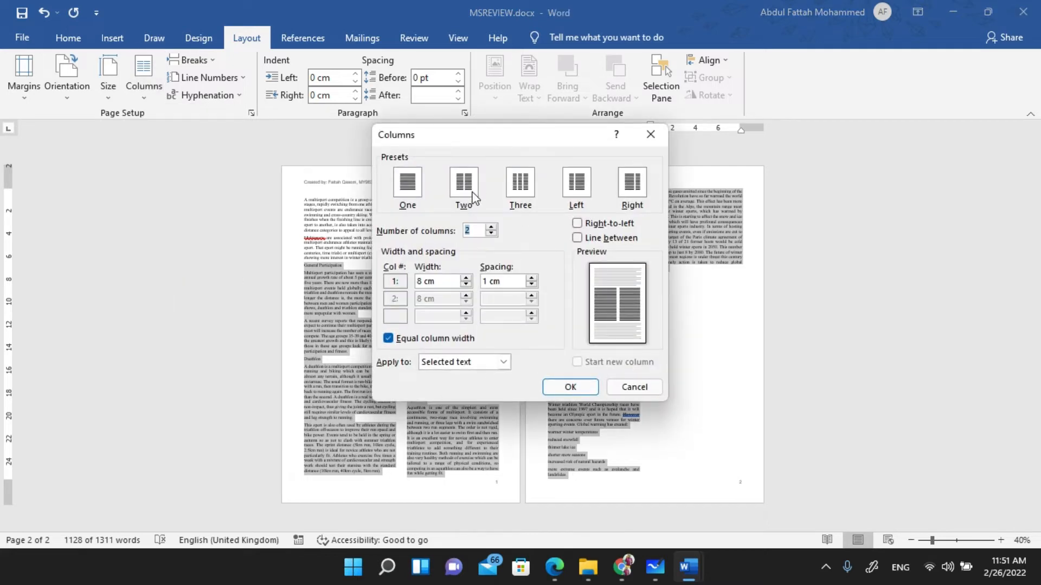
{"action": "left_click", "coordinate": [635, 388]}
{"action": "scroll", "coordinate": [594, 337], "scroll_direction": "up", "scroll_amount": 6}
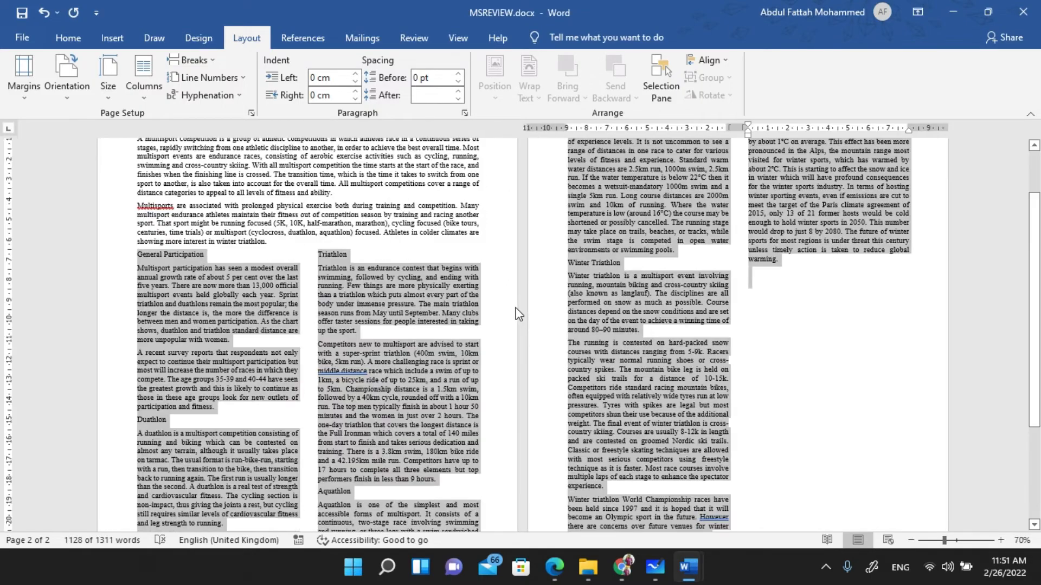
{"action": "scroll", "coordinate": [516, 312], "scroll_direction": "up", "scroll_amount": 5}
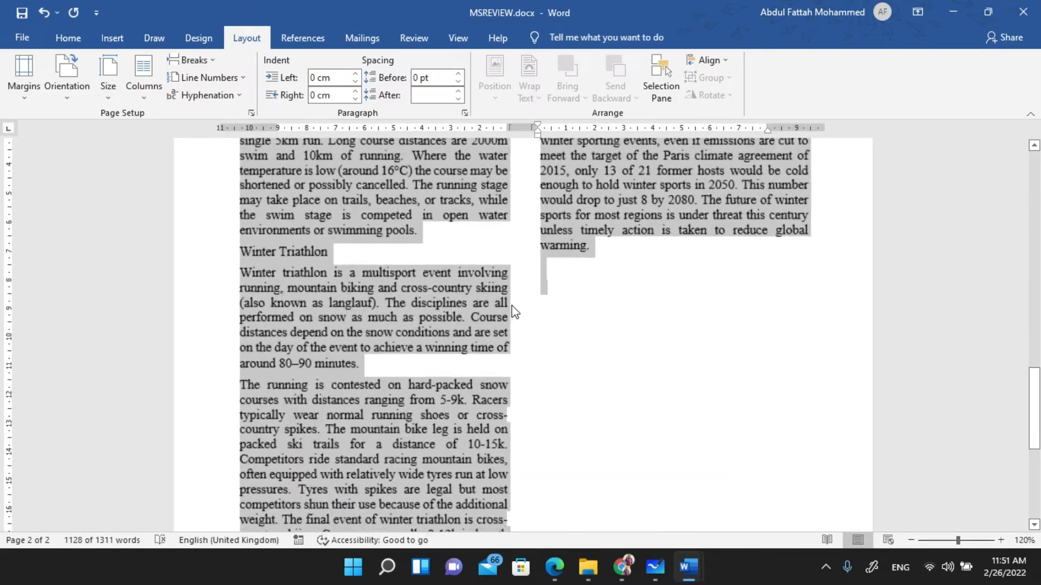
{"action": "scroll", "coordinate": [515, 313], "scroll_direction": "up", "scroll_amount": 10}
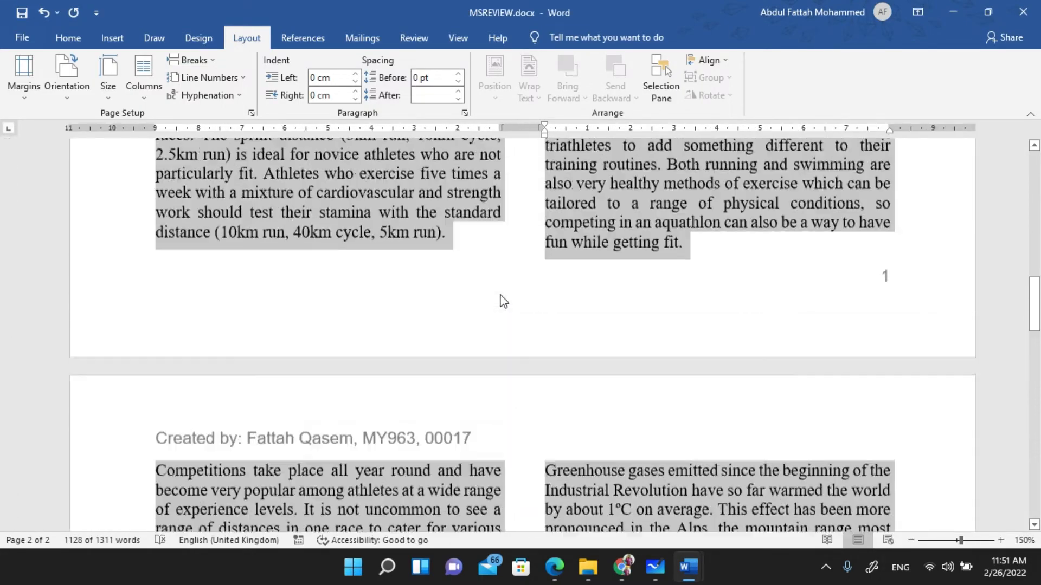
{"action": "scroll", "coordinate": [502, 299], "scroll_direction": "up", "scroll_amount": 6}
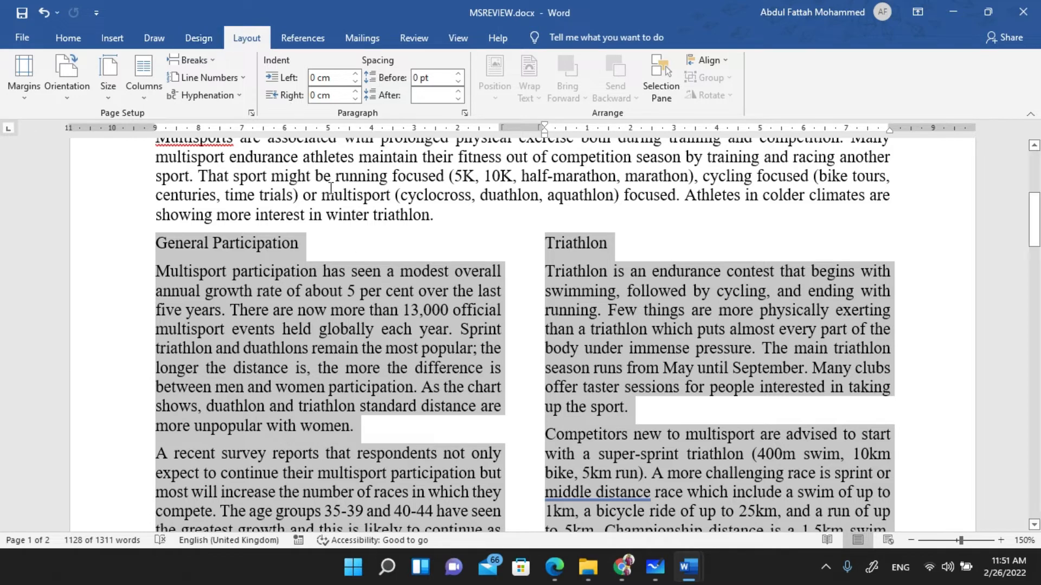
- Reapply the Two column preset with the column width changed to 1
{"action": "left_click", "coordinate": [142, 101]}
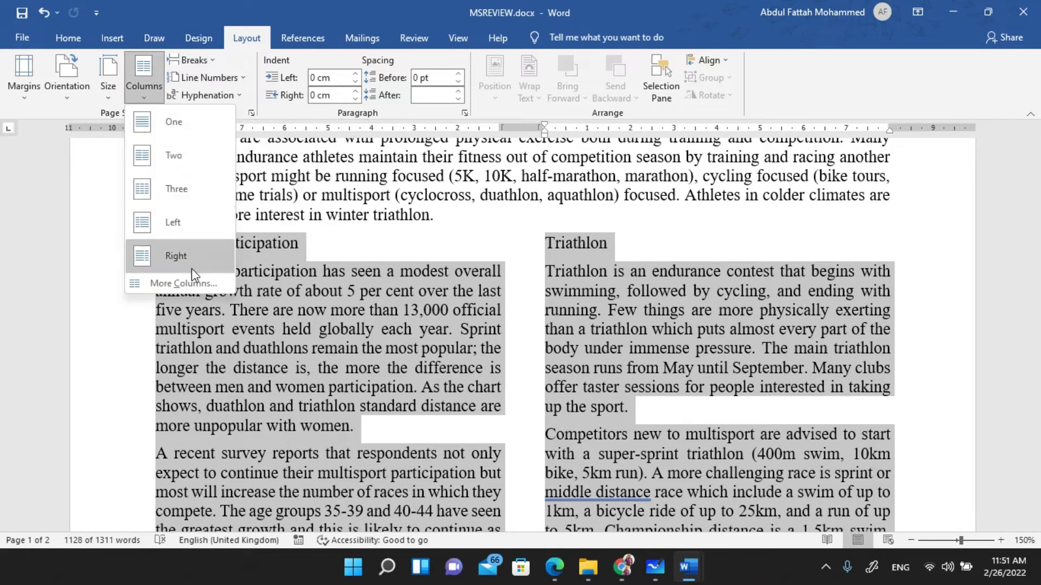
{"action": "left_click", "coordinate": [130, 295]}
{"action": "left_click", "coordinate": [468, 188]}
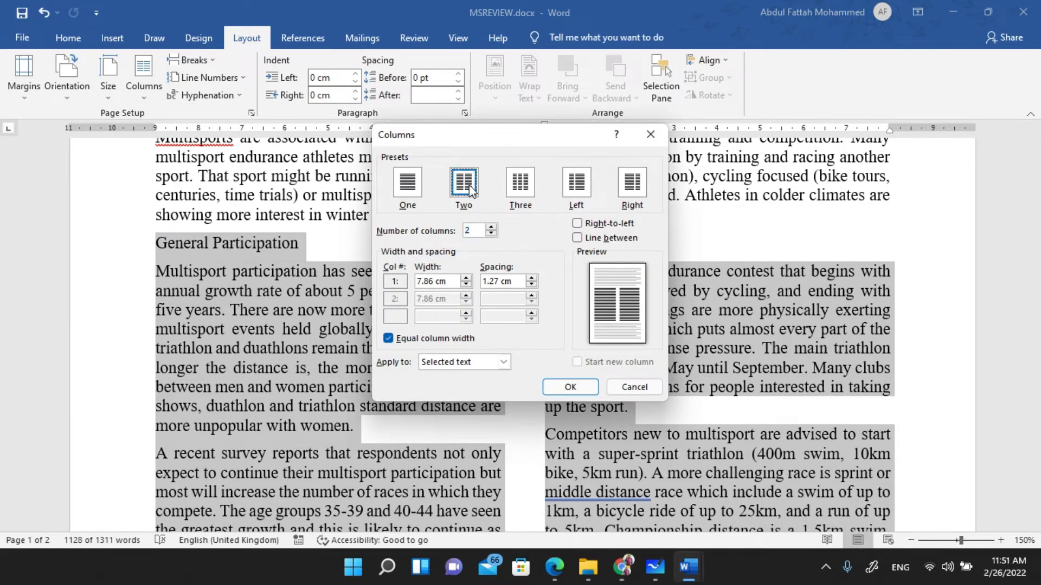
{"action": "left_click_drag", "start_coordinate": [445, 284], "coordinate": [404, 282]}
{"action": "type", "text": "1"}
{"action": "left_click", "coordinate": [571, 387]}
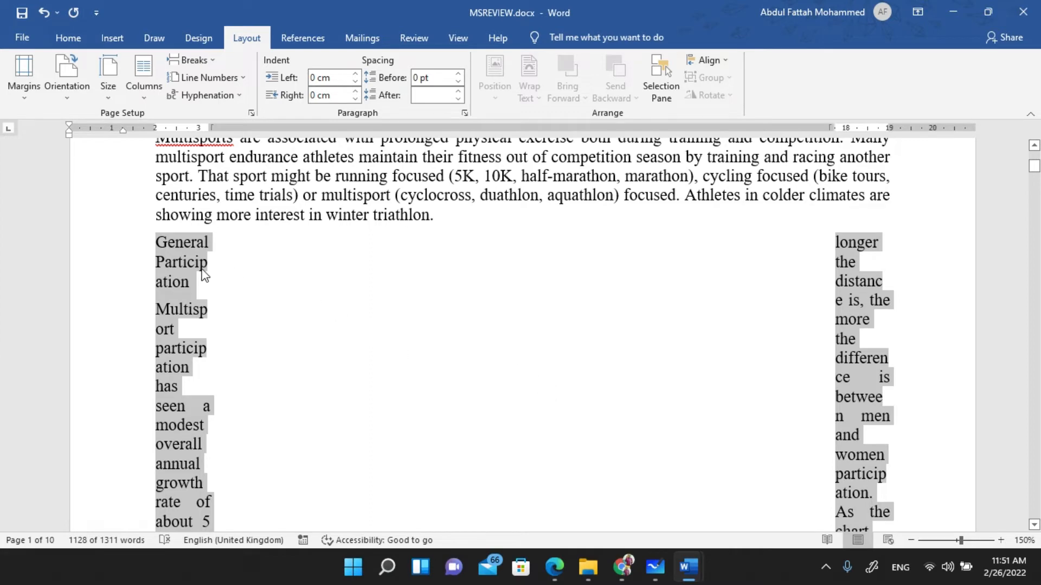
- Scroll through the two-column document and switch to the Google Meet call
{"action": "scroll", "coordinate": [220, 291], "scroll_direction": "down", "scroll_amount": 9}
{"action": "scroll", "coordinate": [227, 307], "scroll_direction": "down", "scroll_amount": 20}
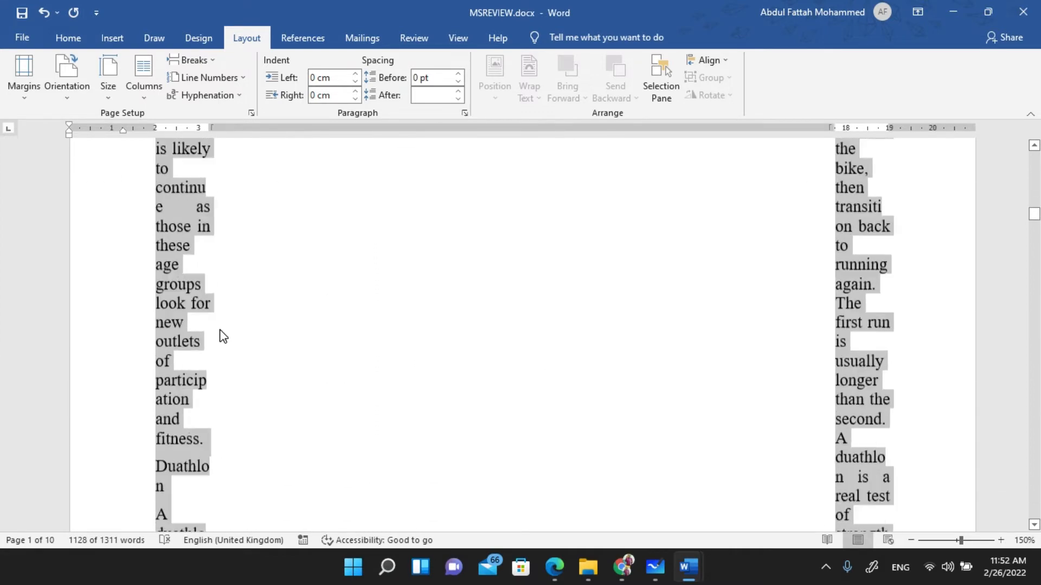
{"action": "scroll", "coordinate": [219, 337], "scroll_direction": "down", "scroll_amount": 20}
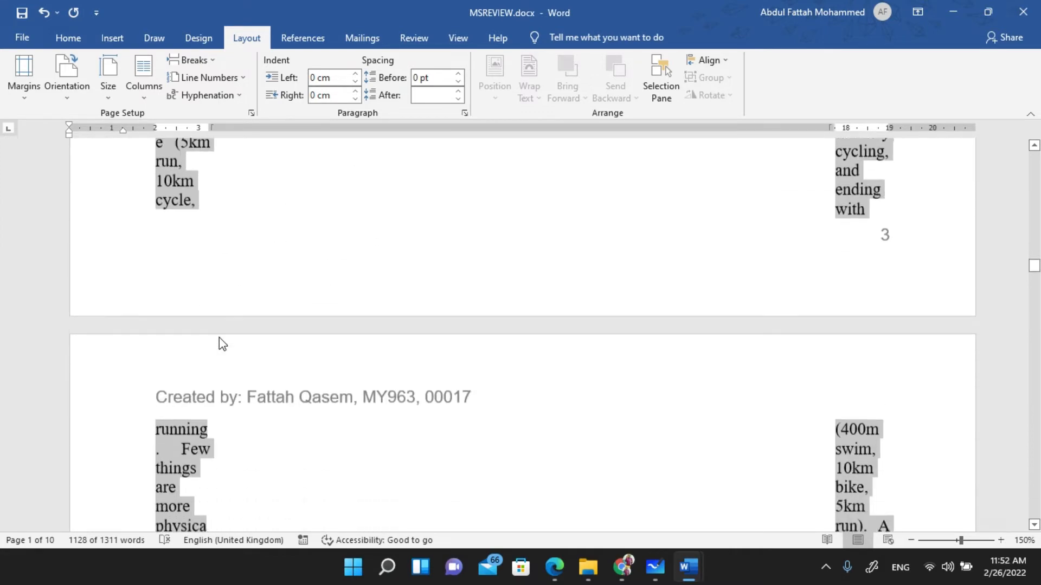
{"action": "scroll", "coordinate": [219, 337], "scroll_direction": "down", "scroll_amount": 12}
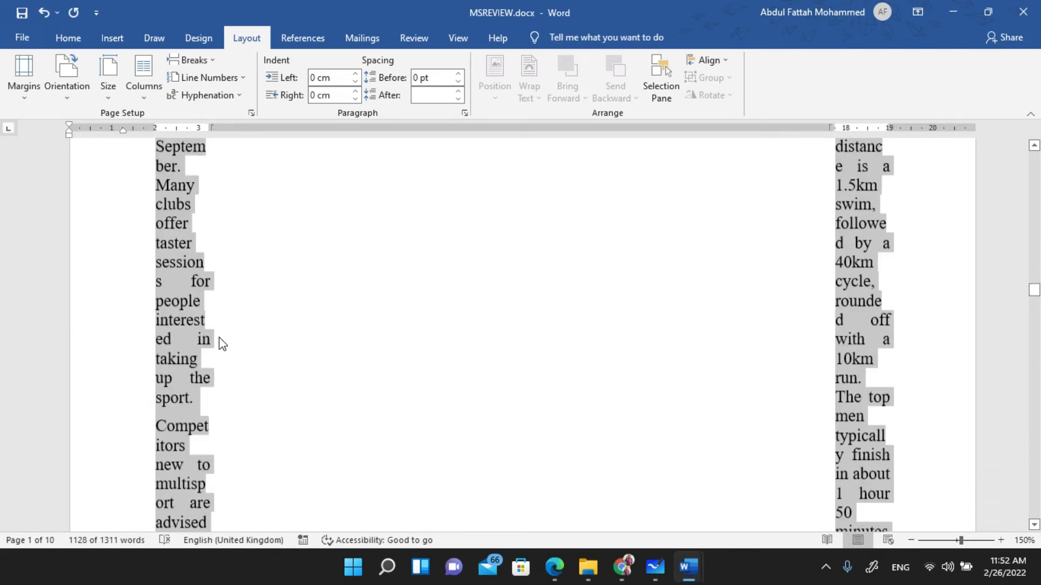
{"action": "key", "text": "alt+Tab"}
{"action": "key", "text": "Tab"}
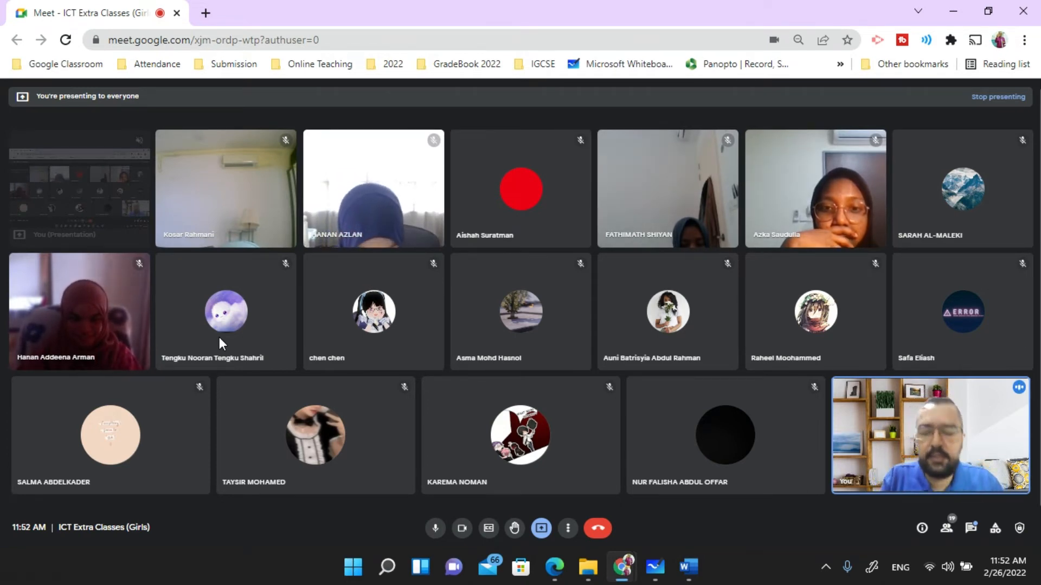
{"action": "key", "text": "alt+Tab"}
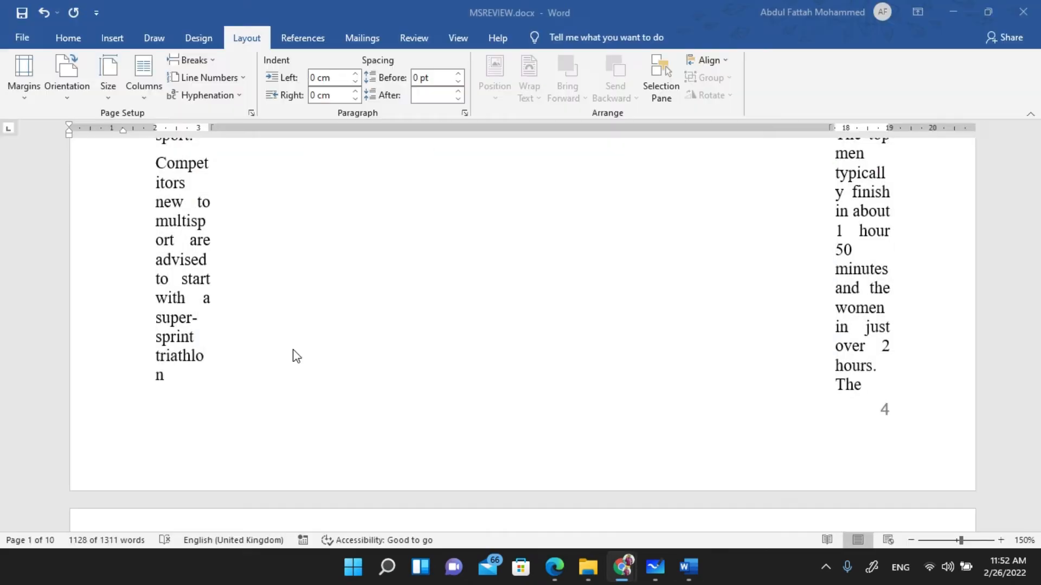
{"action": "left_click", "coordinate": [138, 86]}
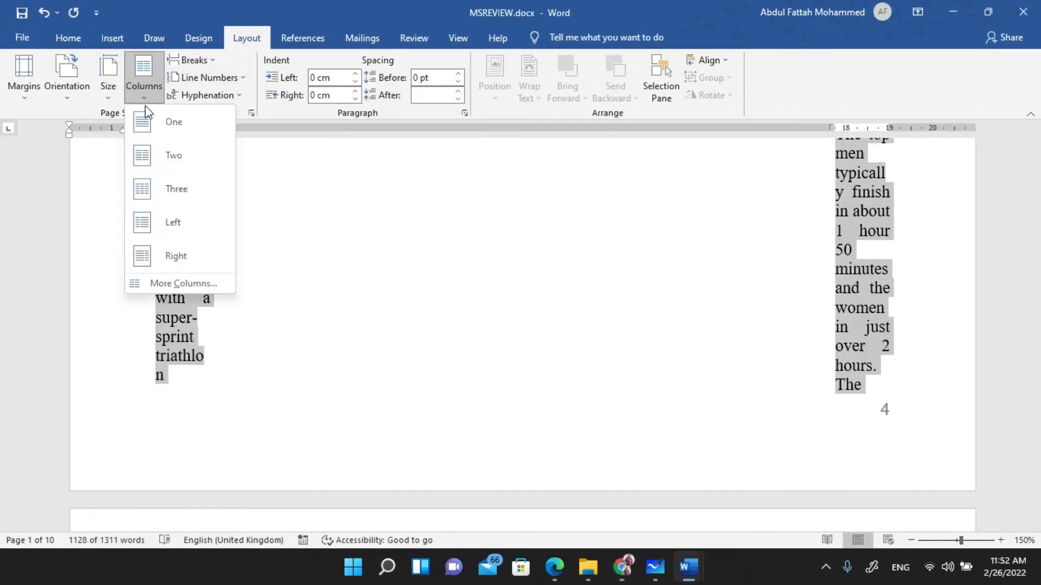
{"action": "left_click", "coordinate": [174, 280]}
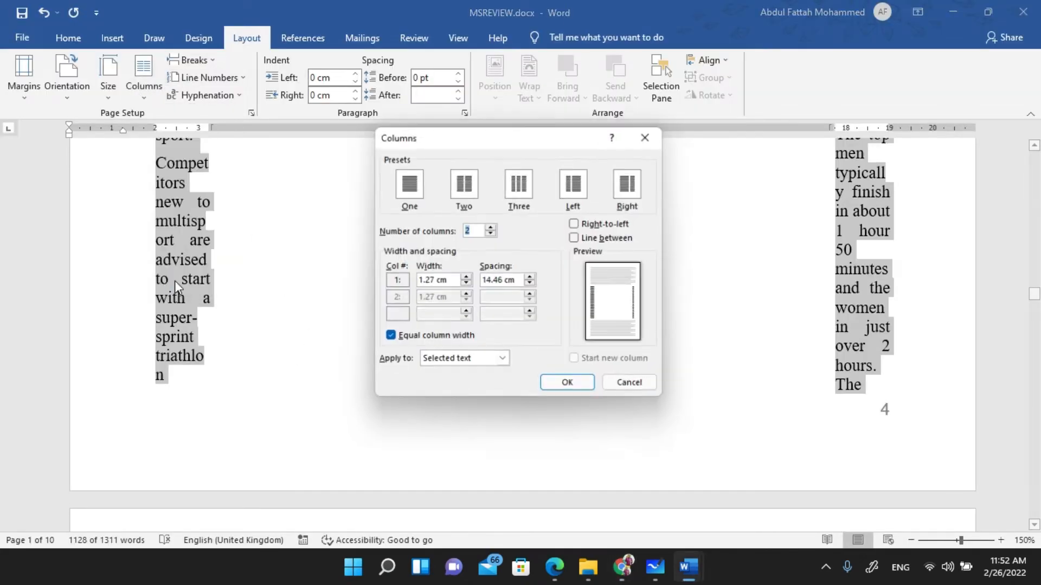
{"action": "left_click", "coordinate": [463, 190]}
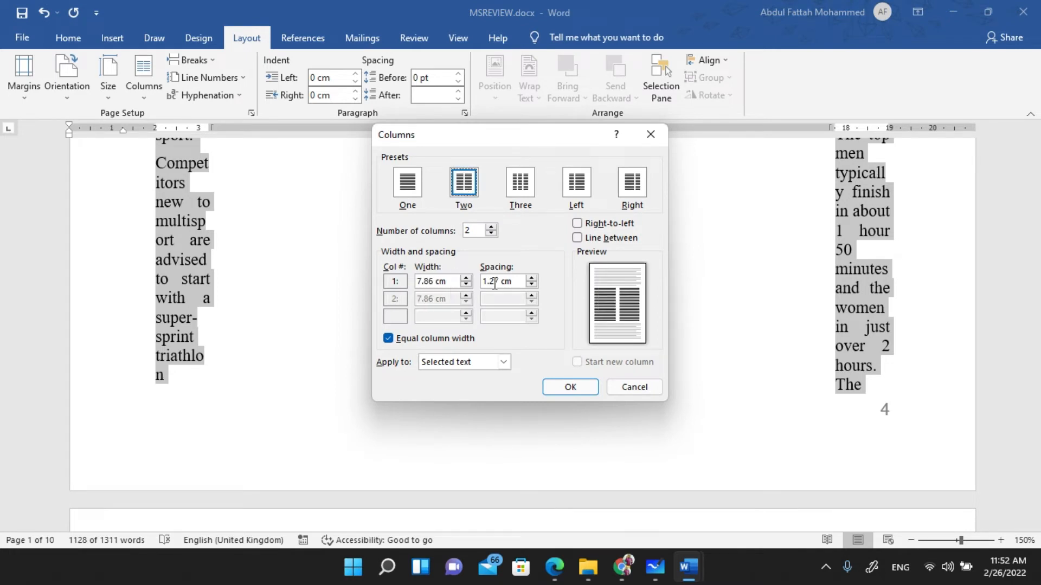
{"action": "left_click_drag", "start_coordinate": [502, 281], "coordinate": [473, 284]}
{"action": "type", "text": "1"}
{"action": "left_click", "coordinate": [585, 389]}
{"action": "key", "text": "ctrl+z"}
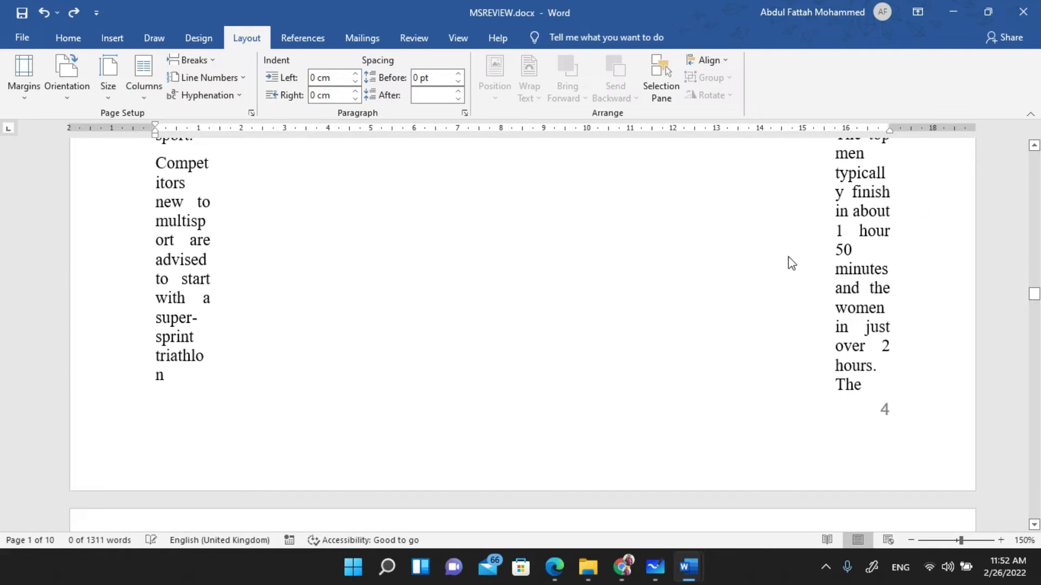
{"action": "mouse_move", "coordinate": [690, 569]}
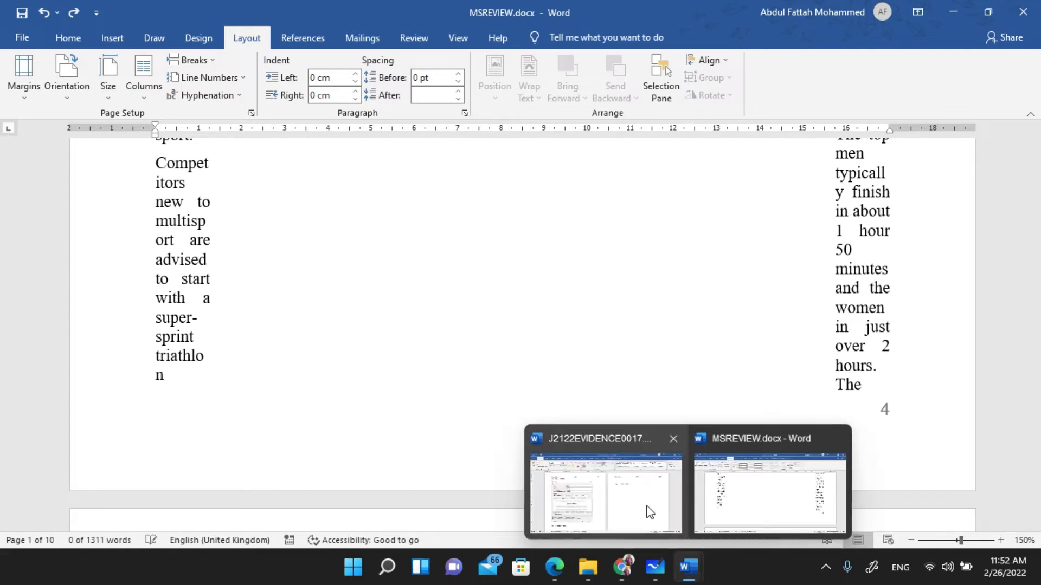
{"action": "left_click", "coordinate": [745, 491]}
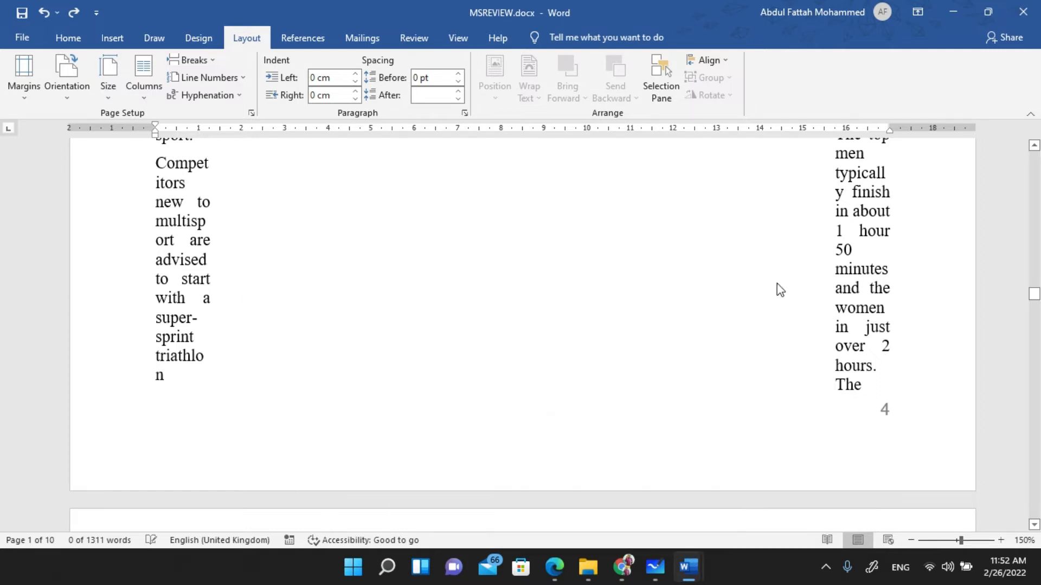
{"action": "mouse_move", "coordinate": [654, 566]}
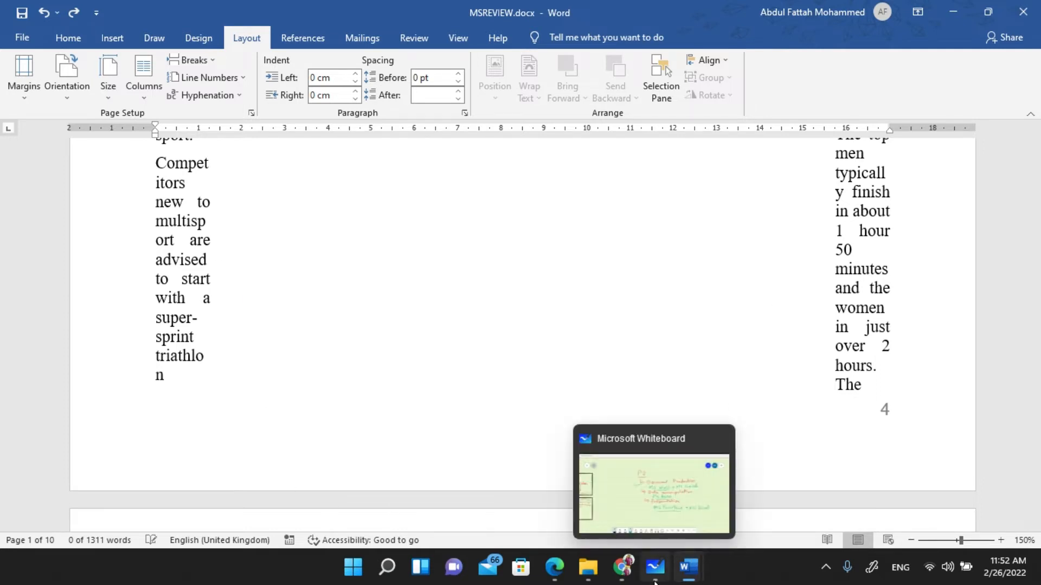
- Bring the ICT Extra Classes (Girls) Google Meet call to the front
{"action": "mouse_move", "coordinate": [623, 566]}
{"action": "left_click", "coordinate": [536, 502]}
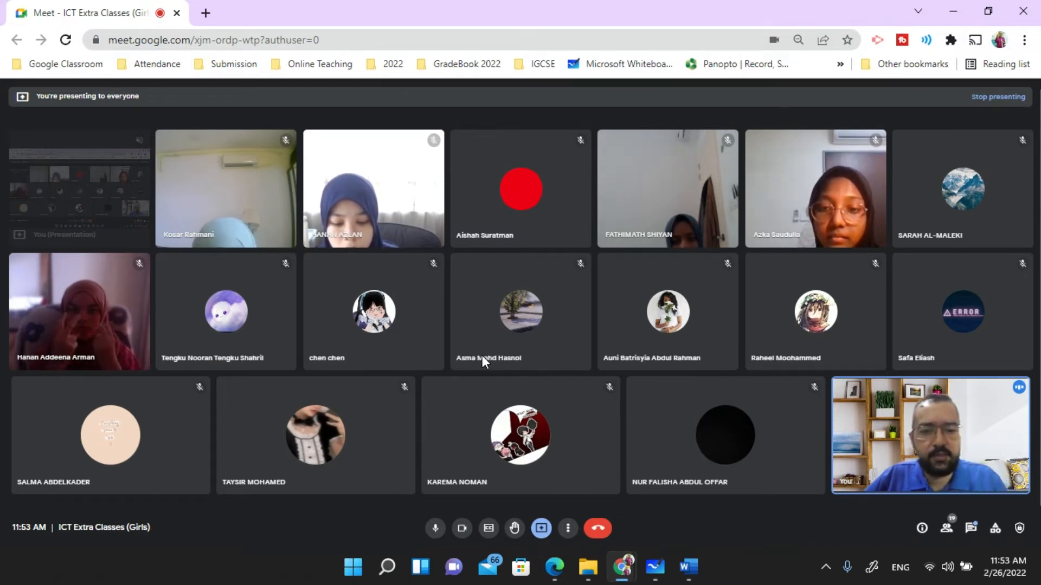
- Switch among the open Word windows to bring MSREVIEW.docx to the front
{"action": "mouse_move", "coordinate": [689, 566]}
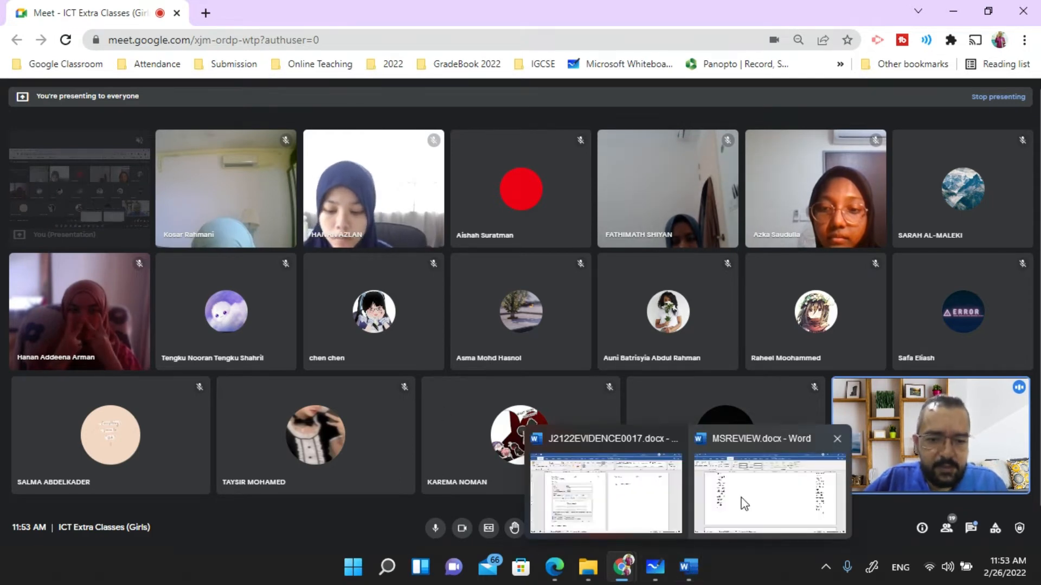
{"action": "left_click", "coordinate": [743, 506]}
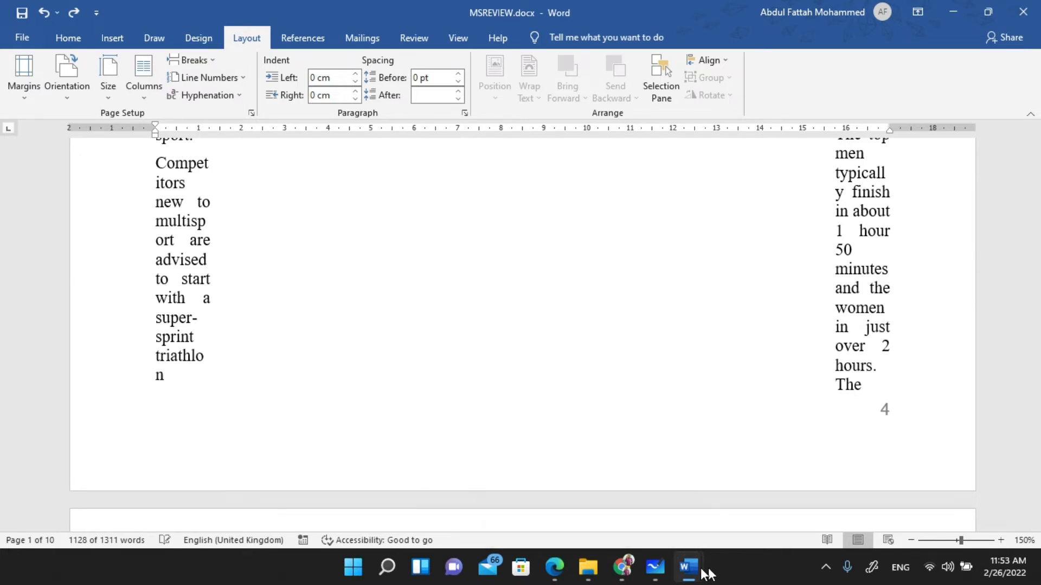
{"action": "mouse_move", "coordinate": [698, 573]}
{"action": "left_click", "coordinate": [728, 496]}
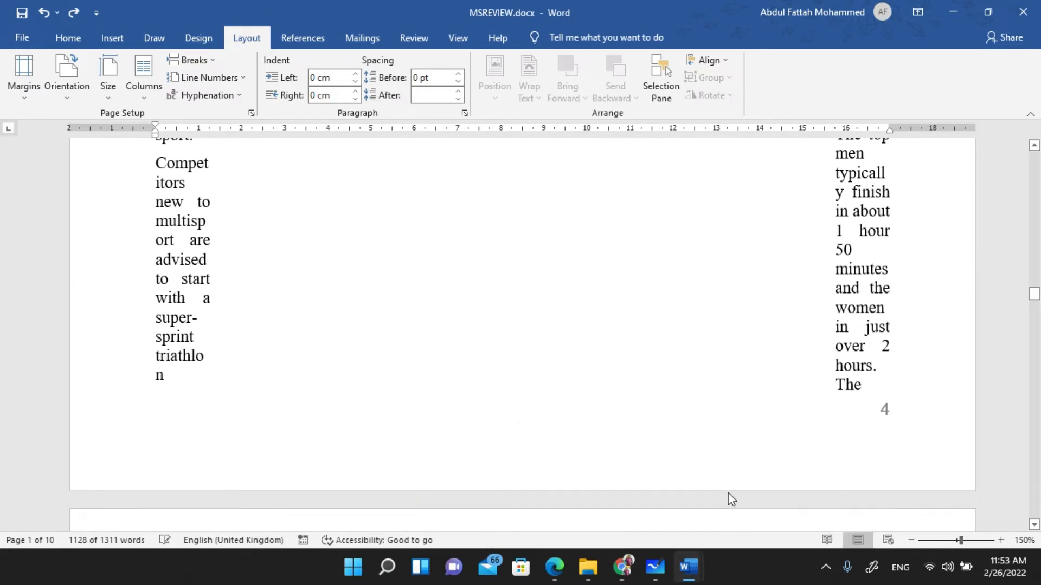
{"action": "left_click", "coordinate": [688, 568]}
{"action": "left_click", "coordinate": [640, 506]}
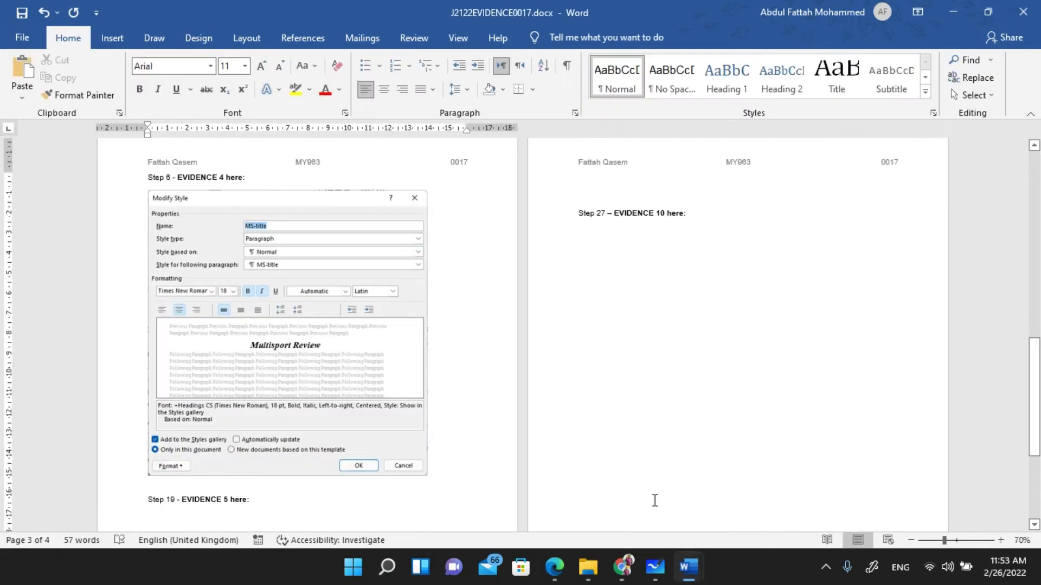
{"action": "mouse_move", "coordinate": [688, 567]}
{"action": "left_click", "coordinate": [765, 500]}
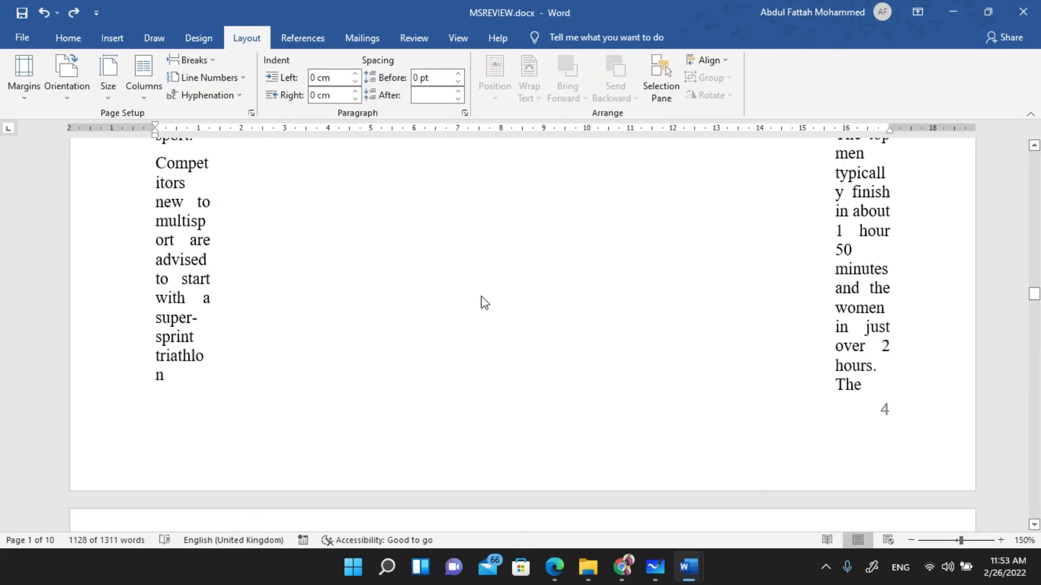
- Close MSREVIEW.docx, saving changes, and show its folder in File Explorer
{"action": "left_click", "coordinate": [1021, 14]}
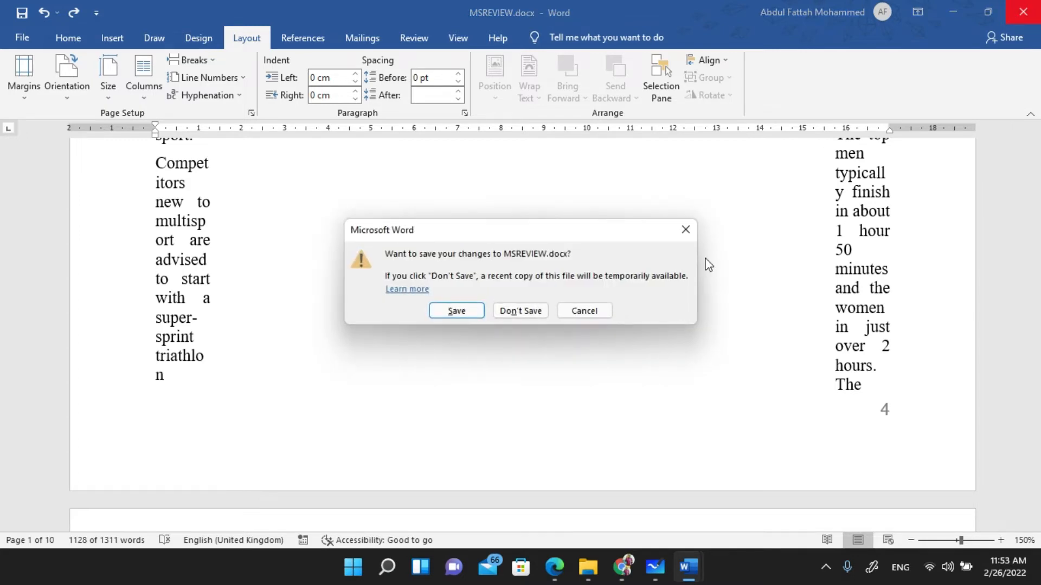
{"action": "left_click", "coordinate": [455, 314]}
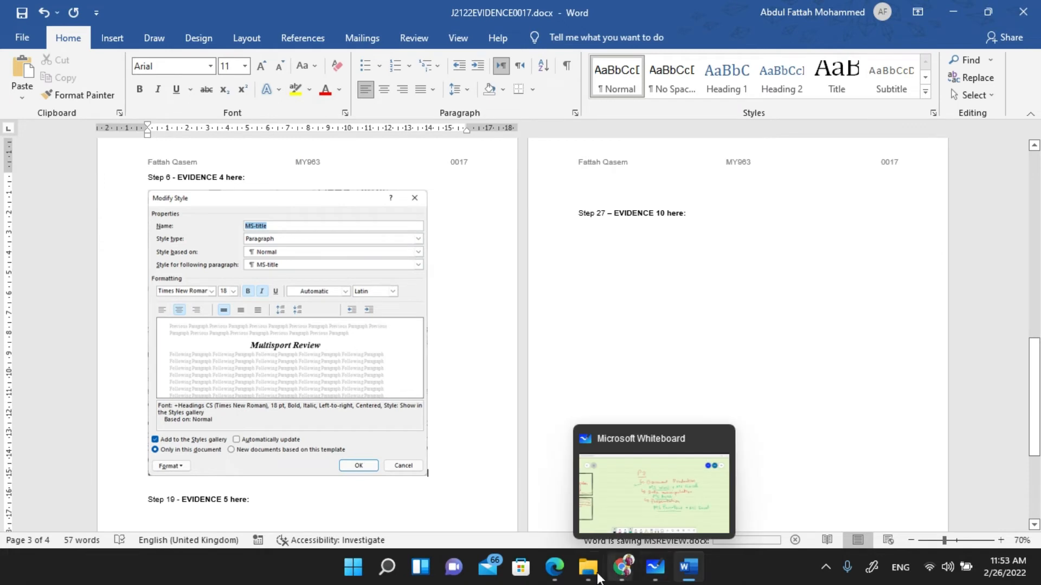
{"action": "left_click", "coordinate": [522, 428]}
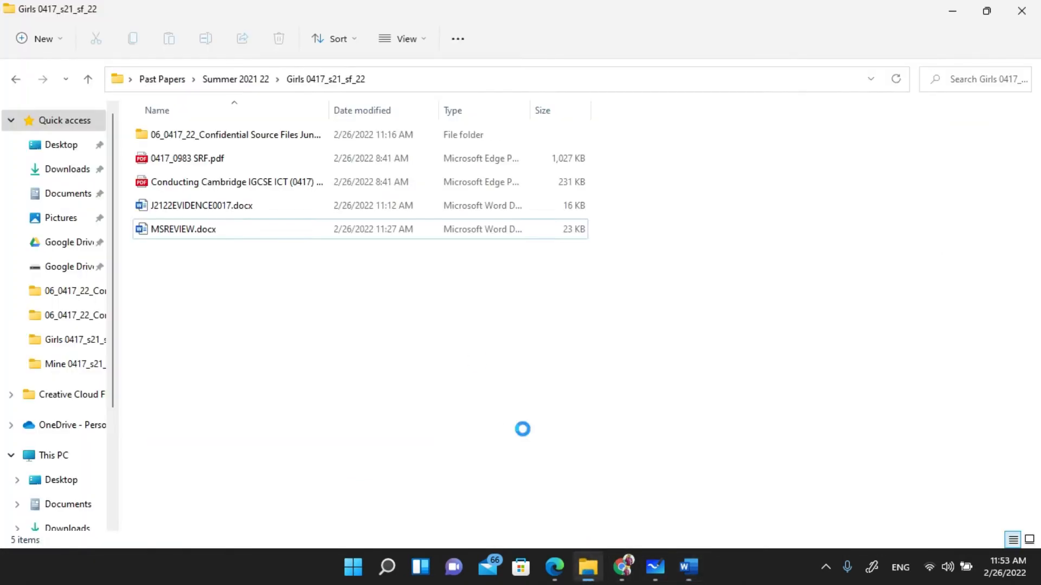
- Reopen MSREVIEW.docx and select the text from General Participation to the end
{"action": "left_click", "coordinate": [227, 230]}
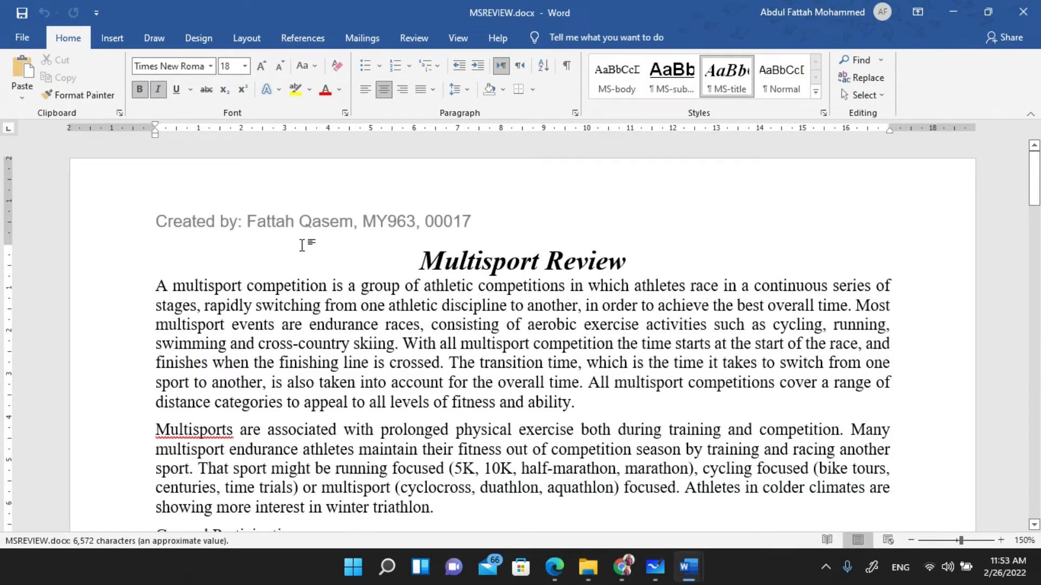
{"action": "scroll", "coordinate": [302, 245], "scroll_direction": "down", "scroll_amount": 15}
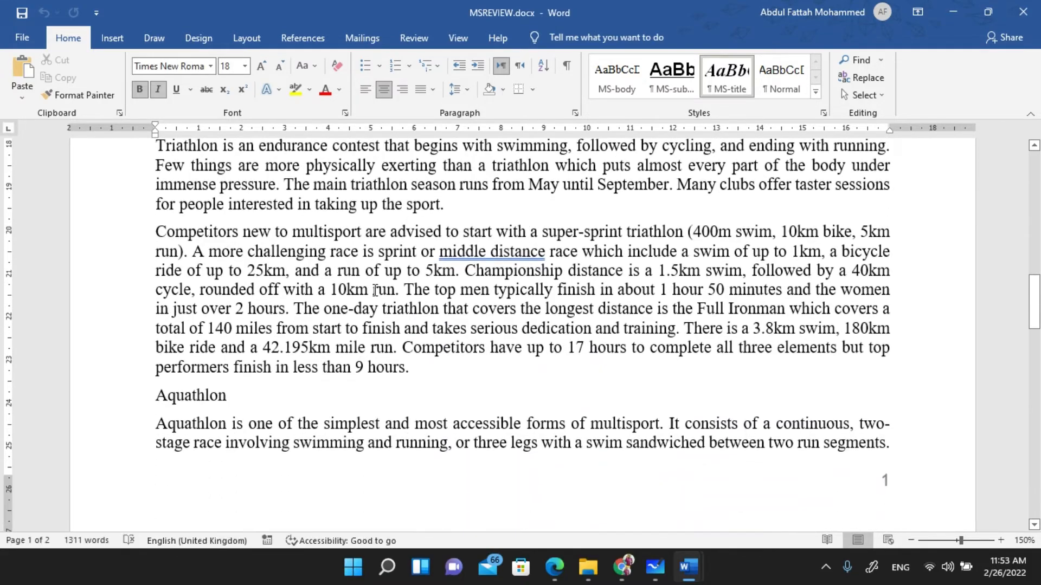
{"action": "scroll", "coordinate": [375, 291], "scroll_direction": "up", "scroll_amount": 5}
{"action": "scroll", "coordinate": [374, 291], "scroll_direction": "up", "scroll_amount": 6}
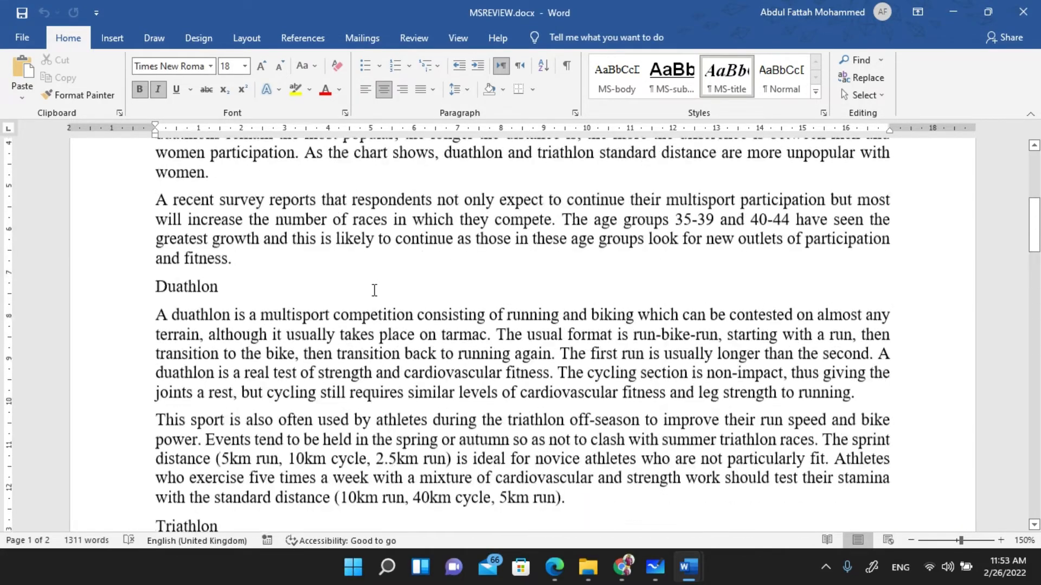
{"action": "scroll", "coordinate": [239, 289], "scroll_direction": "up", "scroll_amount": 4}
{"action": "scroll", "coordinate": [197, 237], "scroll_direction": "down", "scroll_amount": 5}
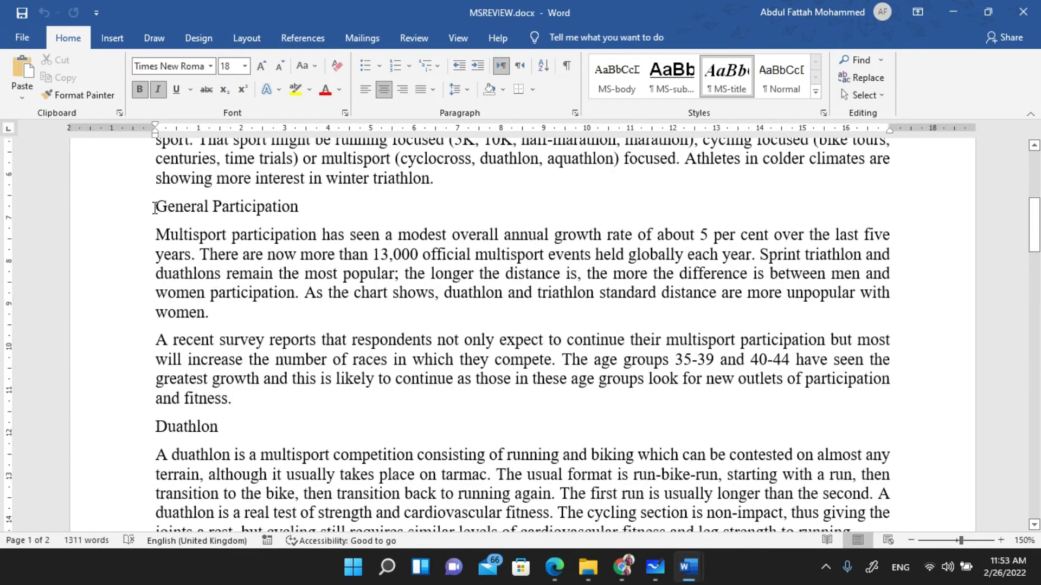
{"action": "left_click_drag", "start_coordinate": [156, 208], "coordinate": [502, 562]}
{"action": "scroll", "coordinate": [307, 316], "scroll_direction": "up", "scroll_amount": 4}
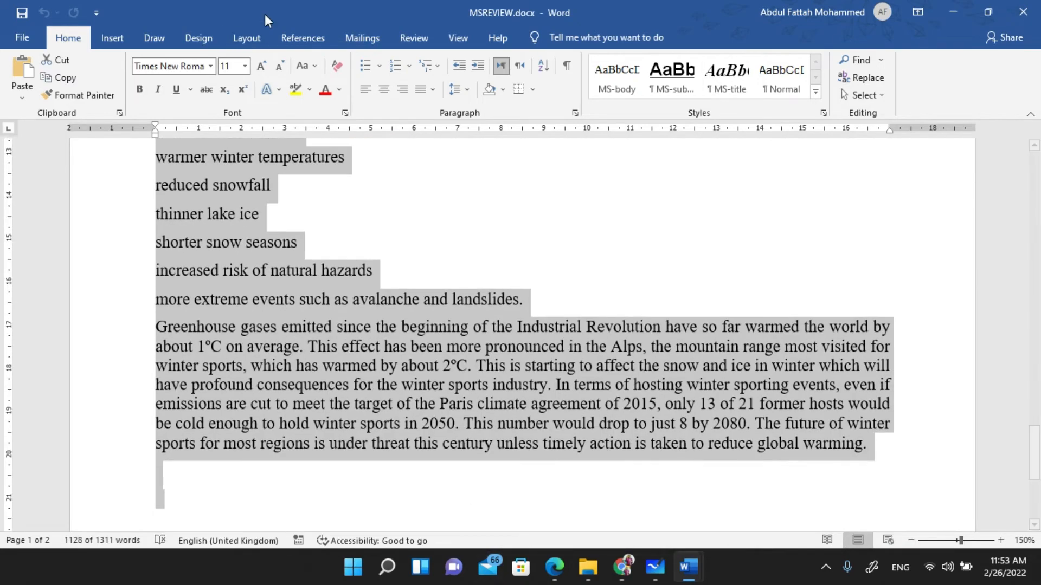
- Format the selection as two equal-width columns with 1 cm spacing
{"action": "left_click", "coordinate": [237, 33]}
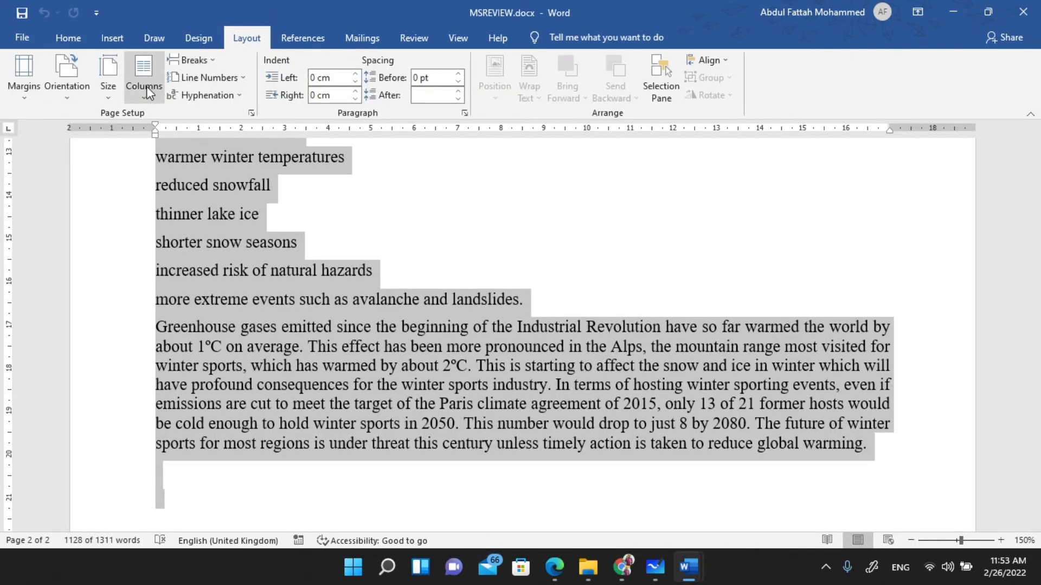
{"action": "left_click", "coordinate": [146, 89]}
{"action": "left_click", "coordinate": [195, 282]}
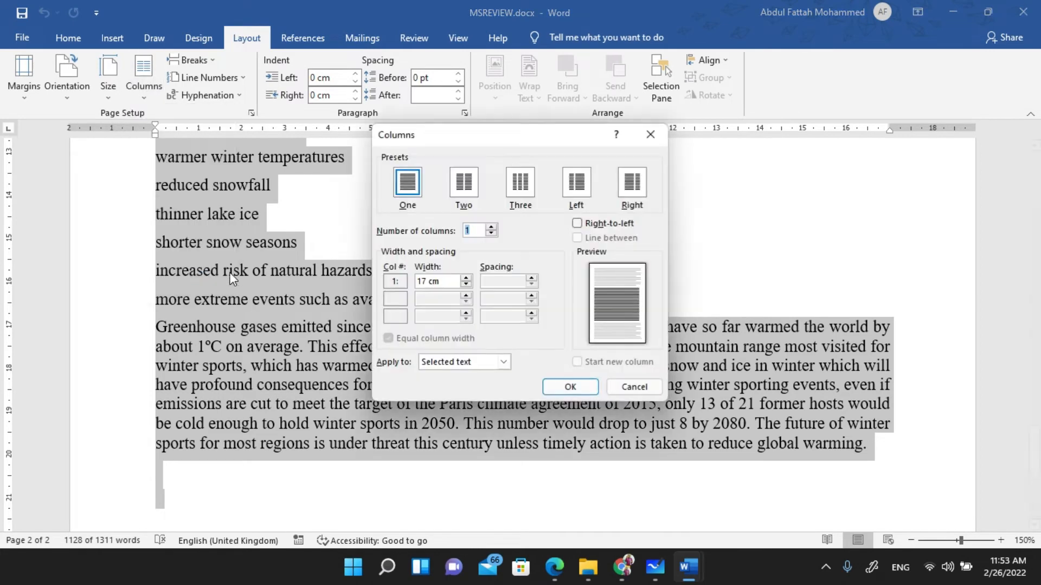
{"action": "left_click", "coordinate": [473, 175]}
{"action": "double_click", "coordinate": [498, 282]}
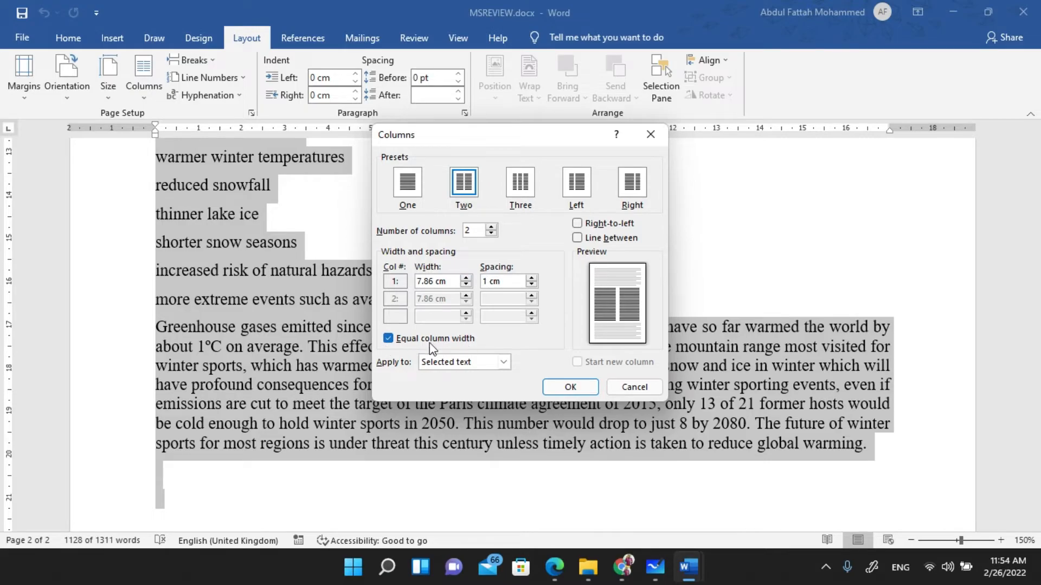
{"action": "type", "text": "1"}
{"action": "left_click", "coordinate": [570, 386]}
{"action": "scroll", "coordinate": [541, 352], "scroll_direction": "up", "scroll_amount": 10}
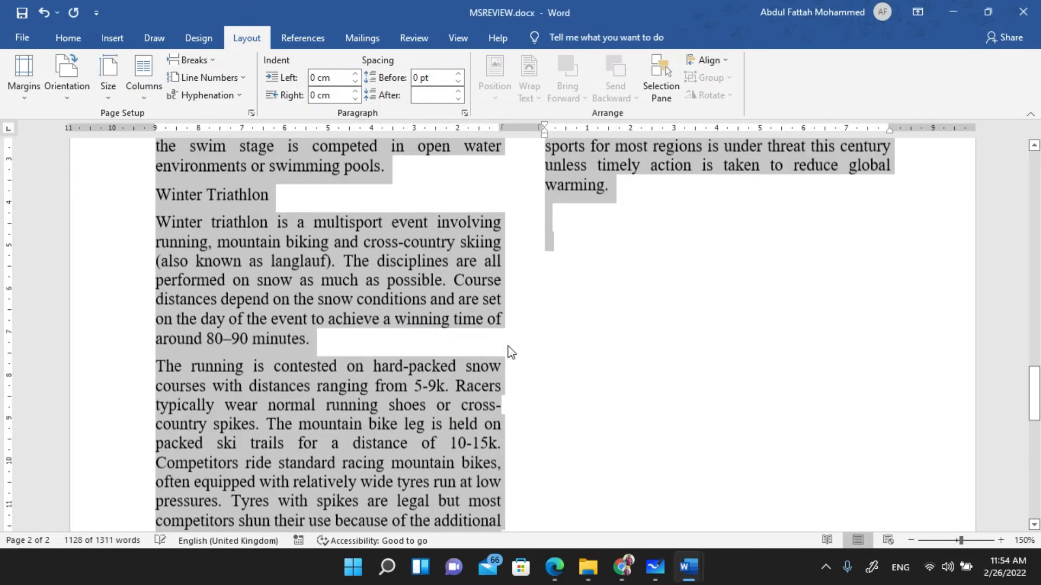
{"action": "scroll", "coordinate": [511, 352], "scroll_direction": "up", "scroll_amount": 15}
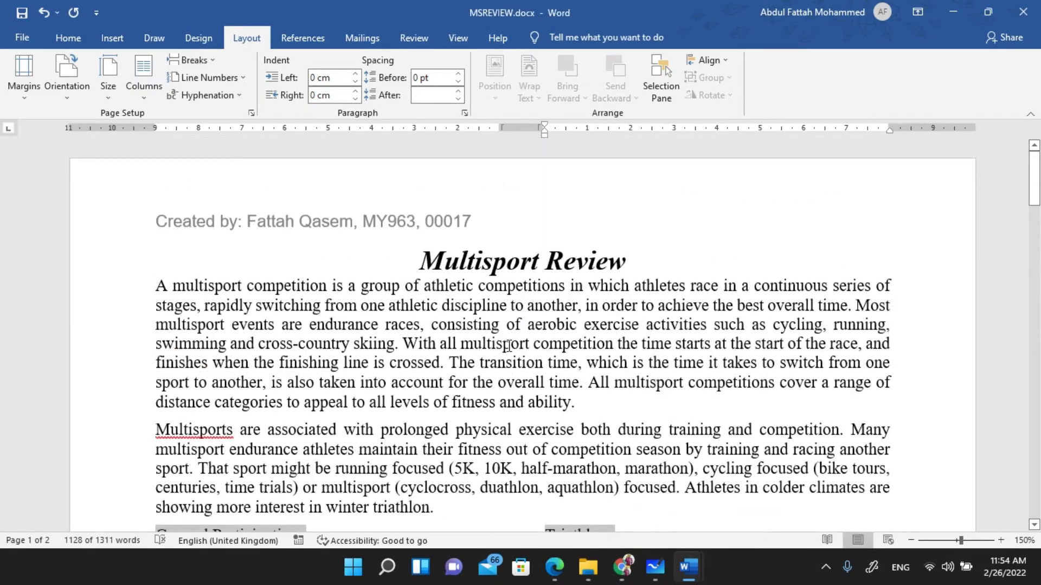
{"action": "scroll", "coordinate": [506, 355], "scroll_direction": "down", "scroll_amount": 3}
{"action": "scroll", "coordinate": [506, 355], "scroll_direction": "down", "scroll_amount": 3}
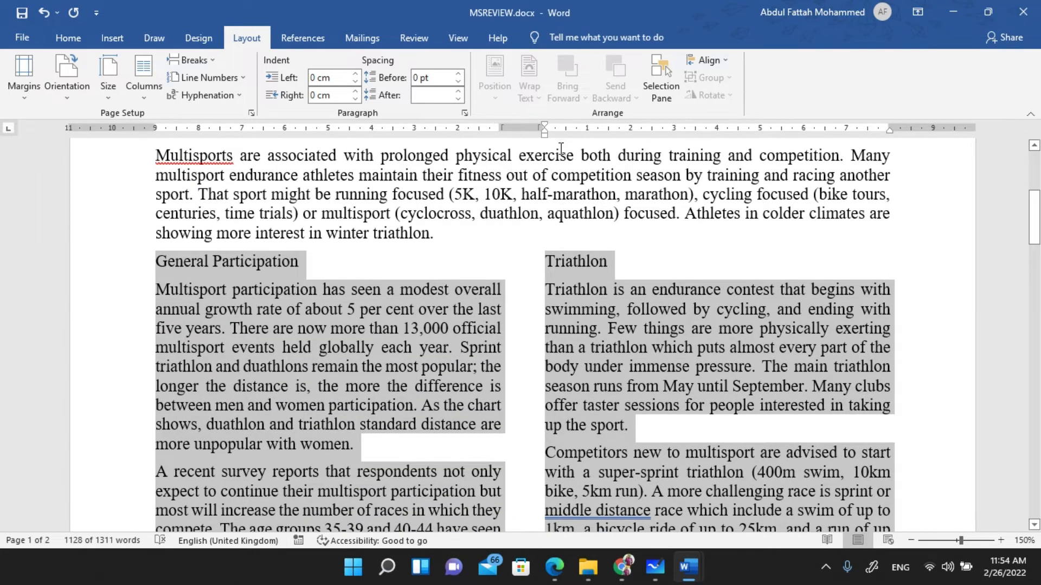
{"action": "key", "text": "alt+Tab"}
{"action": "key", "text": "alt+Tab"}
{"action": "key", "text": "alt+Tab"}
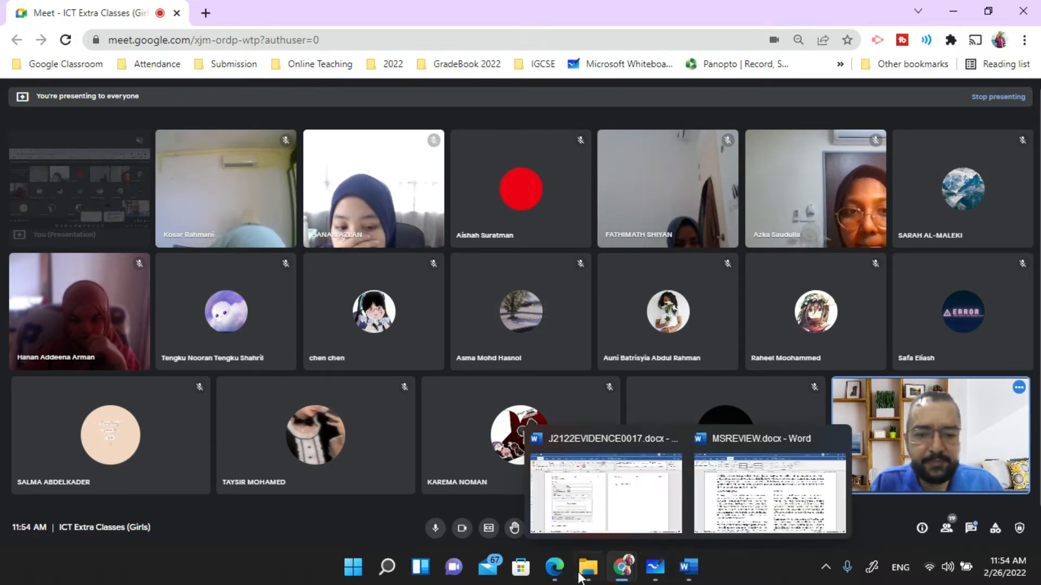
- Open the exam question paper PDF in Edge and scroll to question 10's square-bullet task
{"action": "left_click", "coordinate": [554, 567]}
{"action": "scroll", "coordinate": [426, 259], "scroll_direction": "down", "scroll_amount": 1}
{"action": "scroll", "coordinate": [428, 263], "scroll_direction": "down", "scroll_amount": 2}
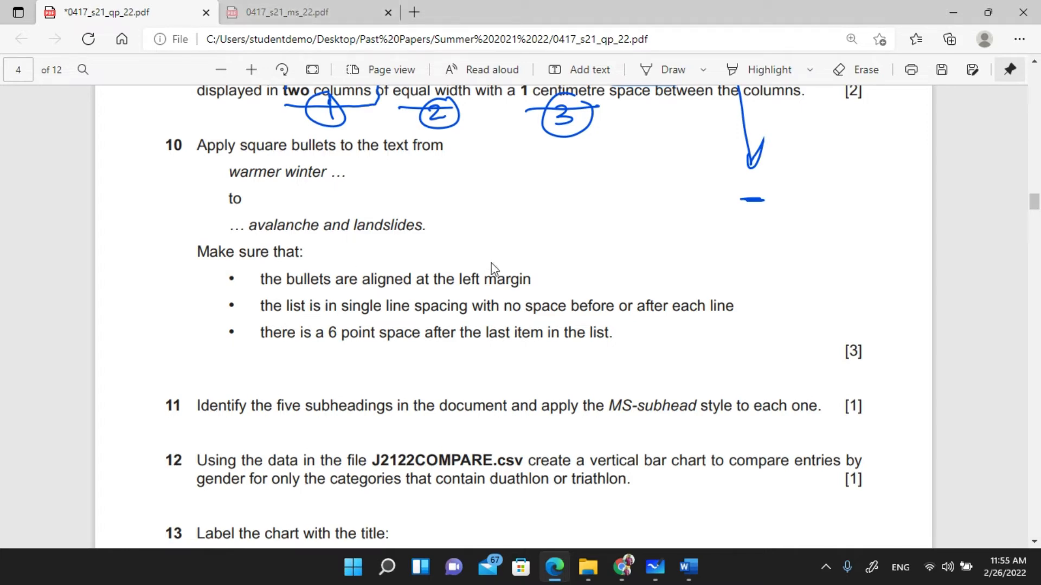
- Underline the word 'square' in question 10 with blue ink
{"action": "left_click_drag", "start_coordinate": [224, 276], "coordinate": [231, 334]}
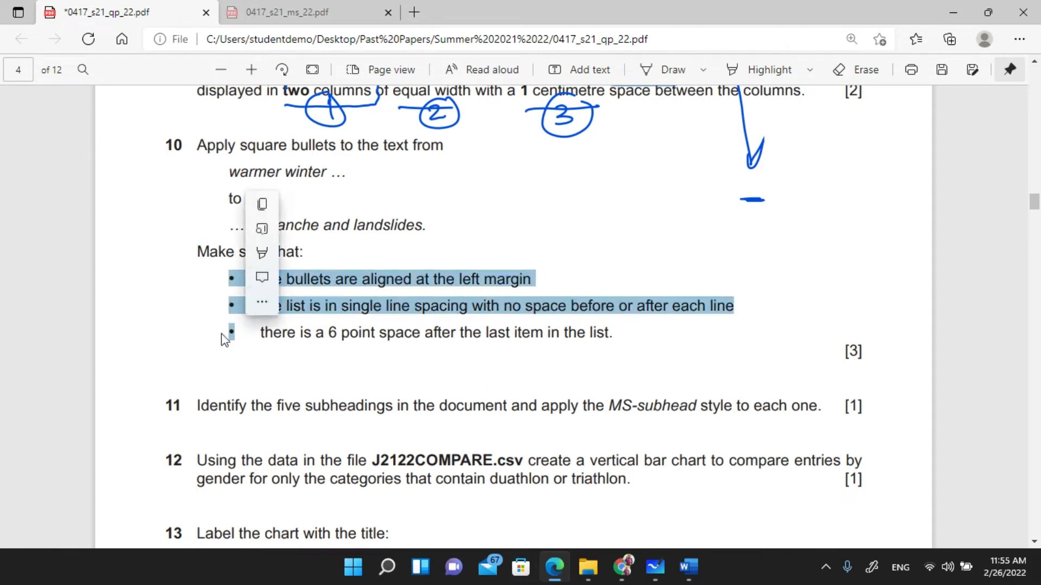
{"action": "left_click", "coordinate": [325, 149]}
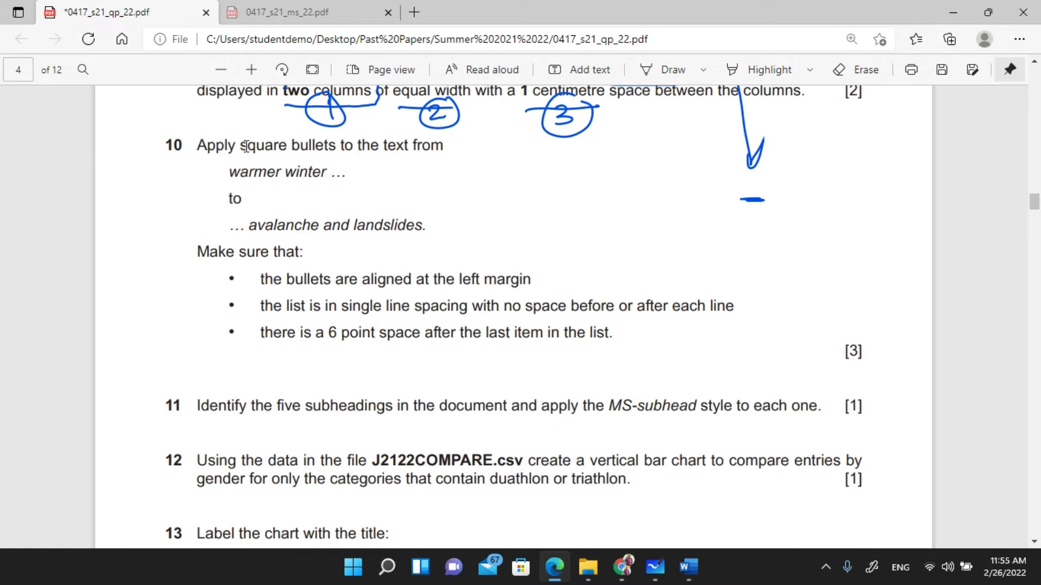
{"action": "left_click", "coordinate": [667, 70]}
{"action": "left_click_drag", "start_coordinate": [241, 161], "coordinate": [299, 161]}
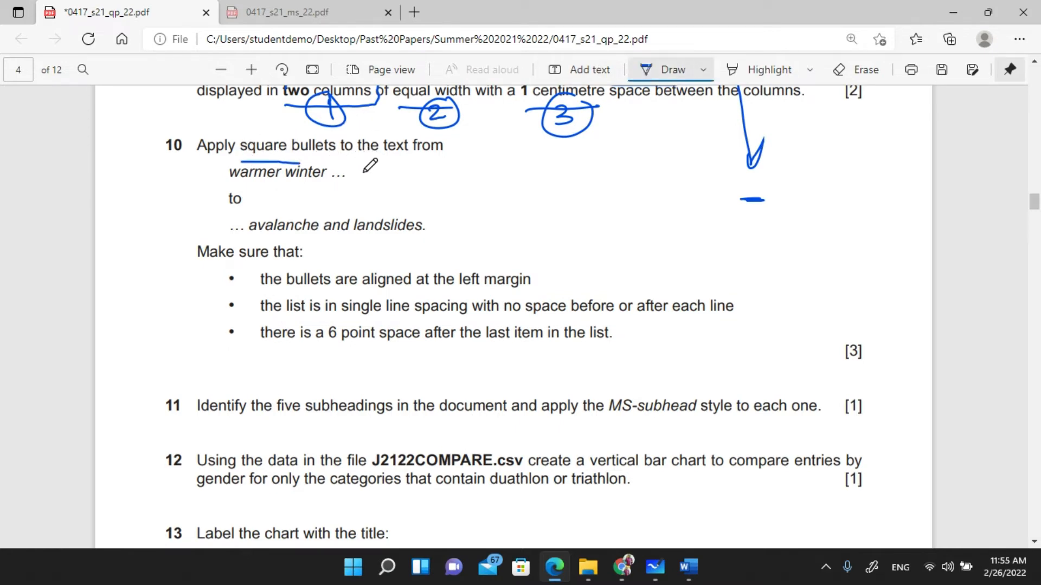
{"action": "key", "text": "Escape"}
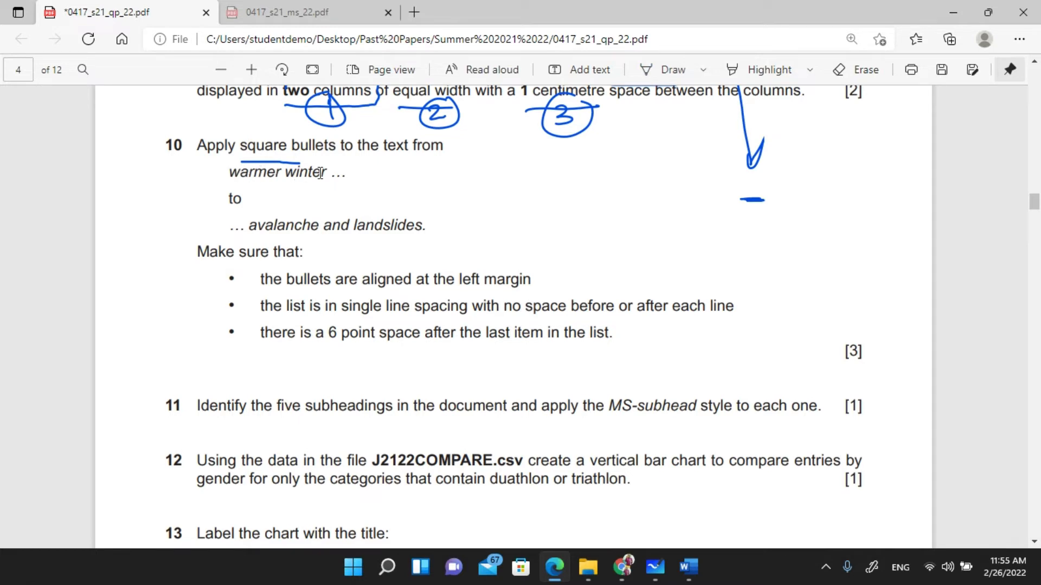
- Select the phrase 'warmer winter' in question 10 to search for in Word
{"action": "left_click_drag", "start_coordinate": [251, 227], "coordinate": [424, 230]}
{"action": "left_click", "coordinate": [288, 186]}
{"action": "left_click", "coordinate": [689, 567]}
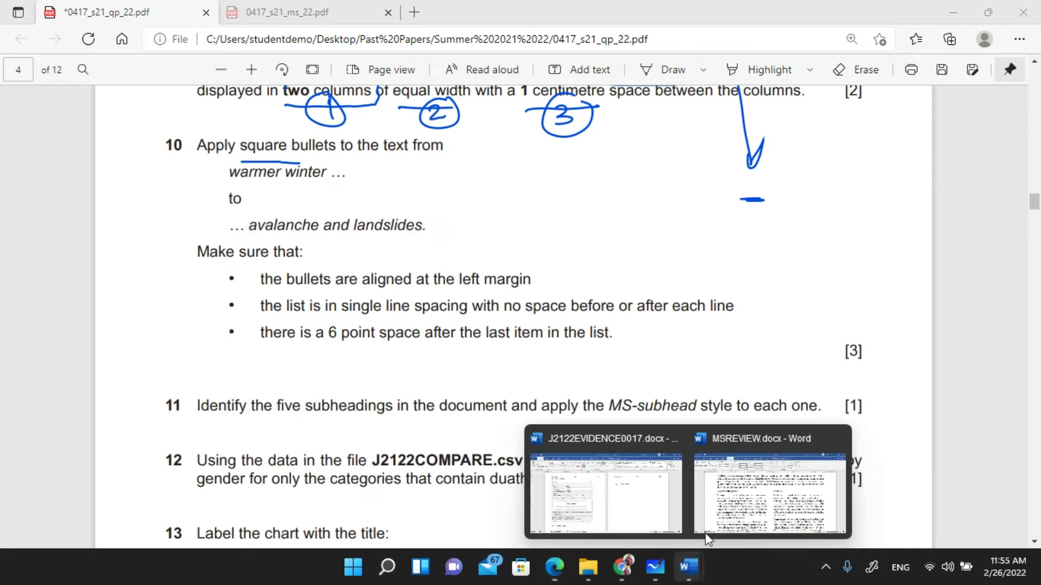
{"action": "left_click_drag", "start_coordinate": [230, 173], "coordinate": [331, 174]}
{"action": "key", "text": "ctrl+c"}
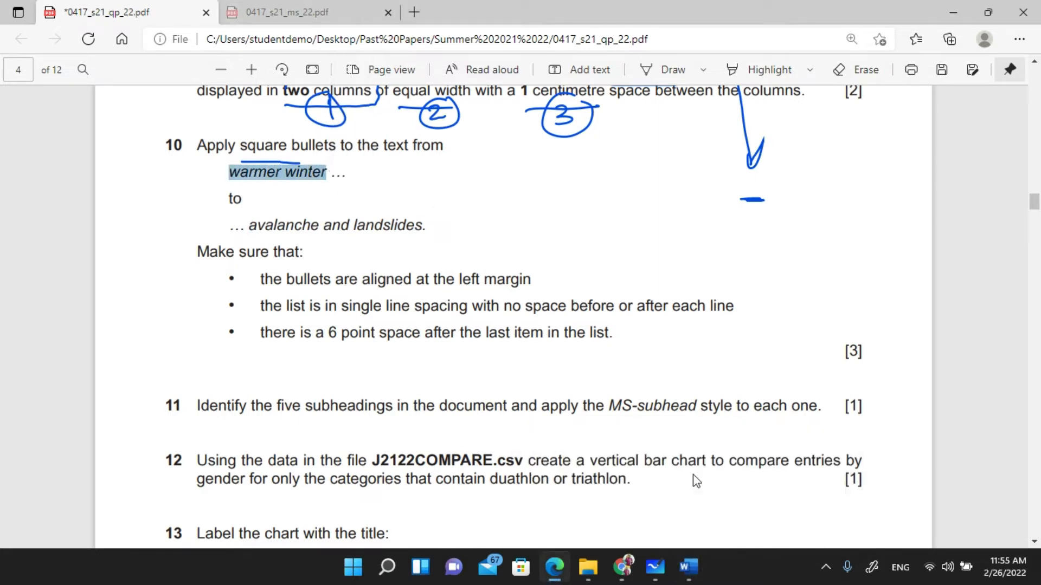
{"action": "left_click", "coordinate": [688, 567]}
- Find 'warmer winter' in MSREVIEW.docx and select the lines through avalanche and landslides
{"action": "left_click", "coordinate": [765, 488]}
{"action": "key", "text": "ctrl+f"}
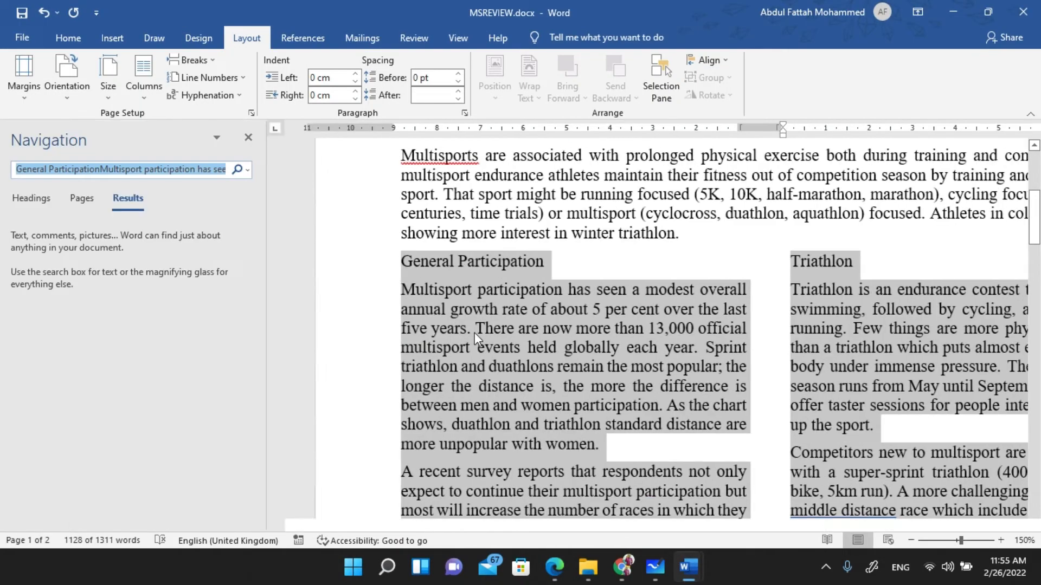
{"action": "key", "text": "ctrl+v"}
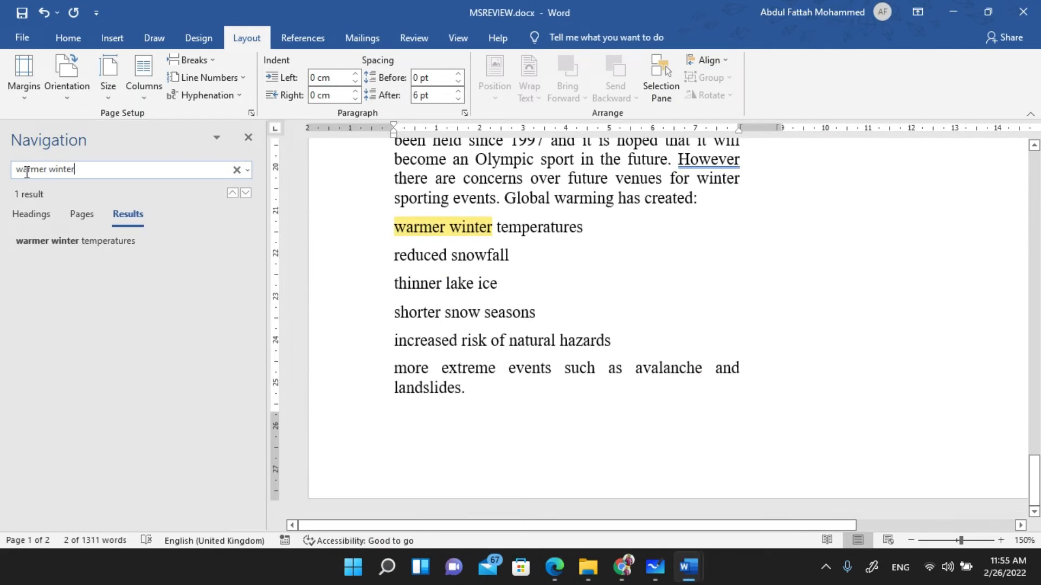
{"action": "left_click", "coordinate": [450, 239]}
{"action": "left_click_drag", "start_coordinate": [400, 227], "coordinate": [473, 396]}
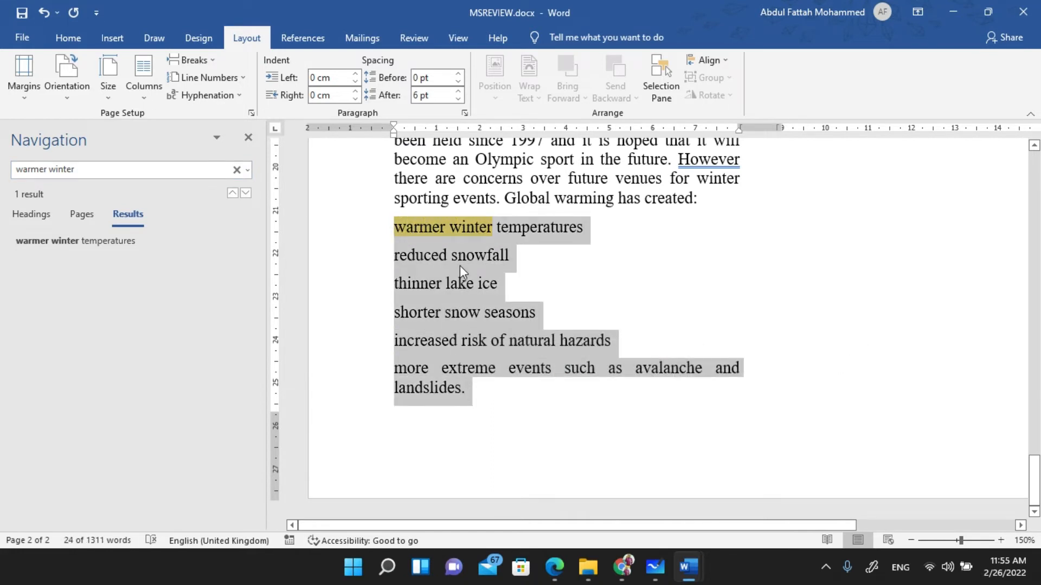
- Apply square bullets to the selected six lines
{"action": "left_click", "coordinate": [67, 38]}
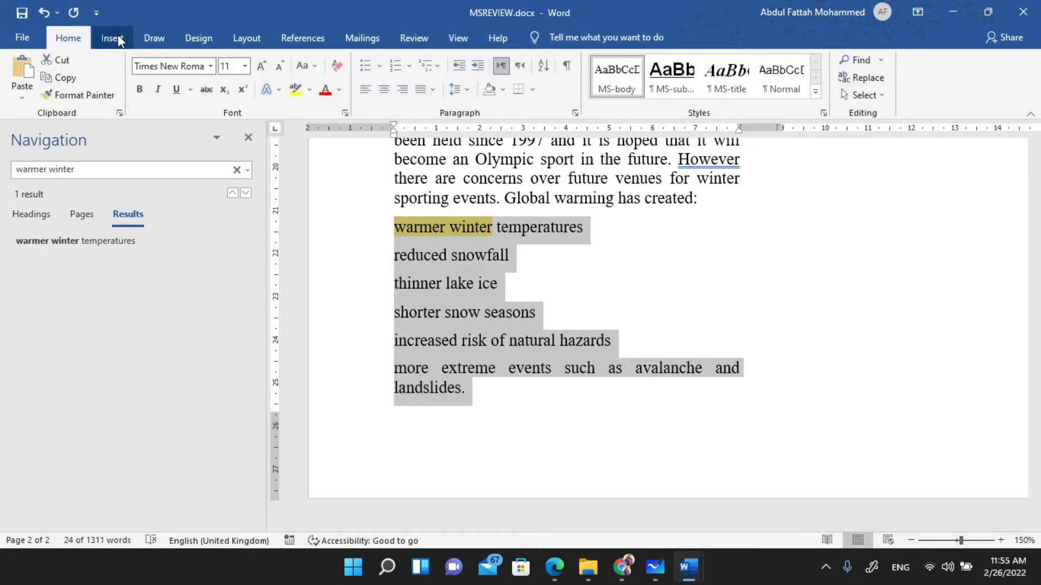
{"action": "left_click", "coordinate": [368, 67]}
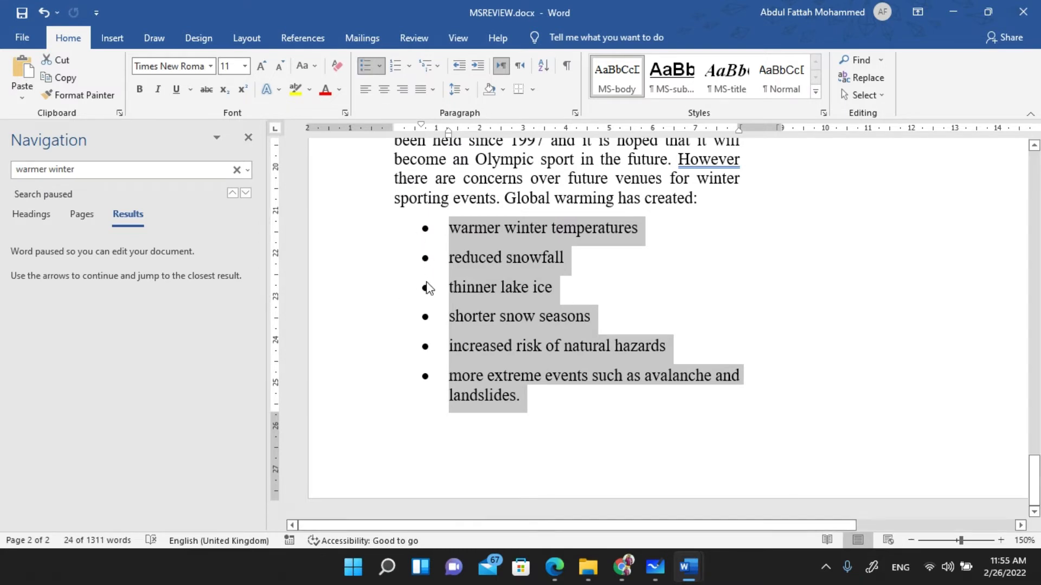
{"action": "left_click", "coordinate": [381, 68]}
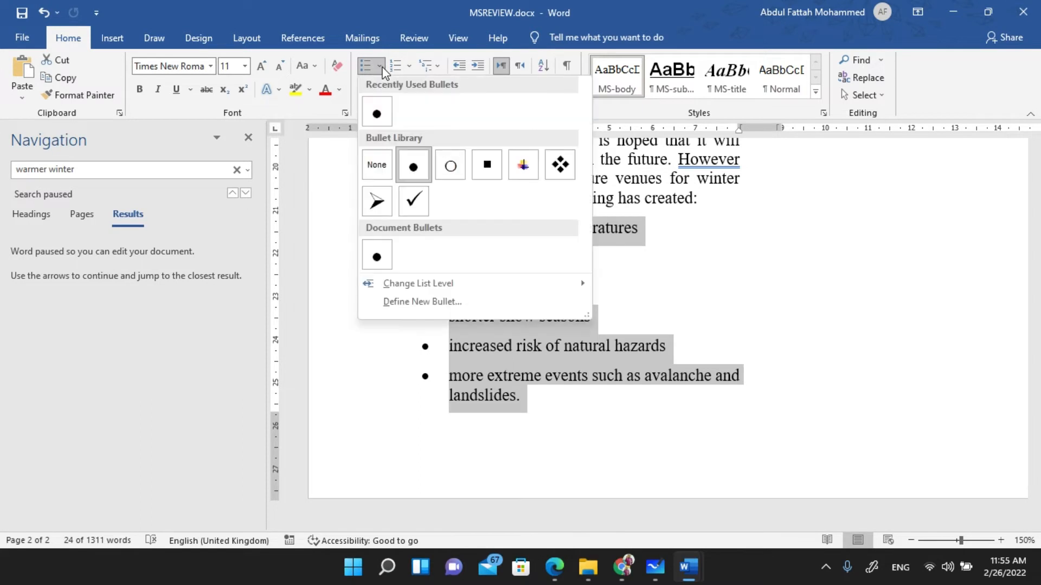
{"action": "left_click", "coordinate": [488, 171]}
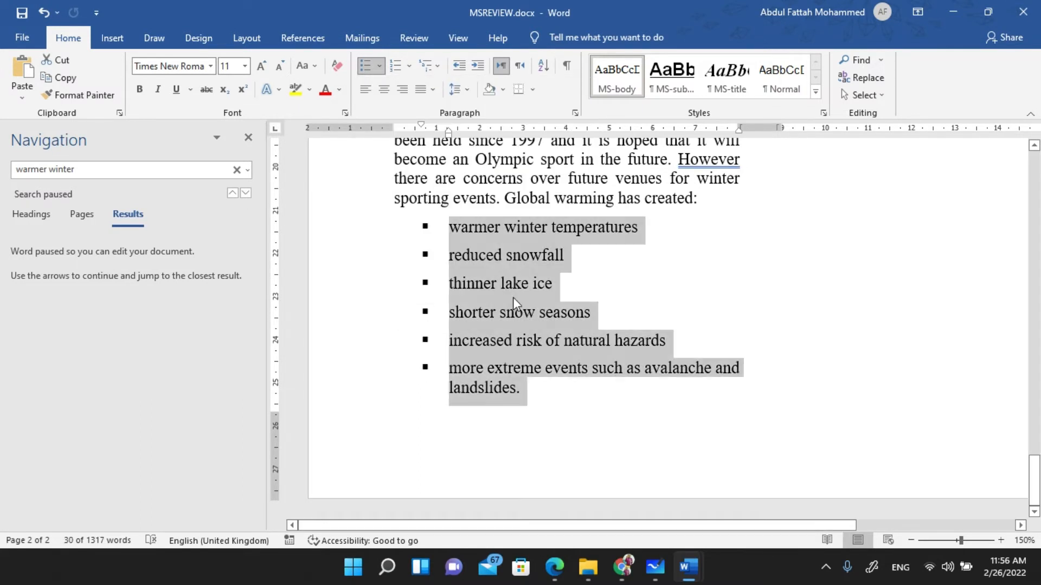
{"action": "key", "text": "alt+Tab"}
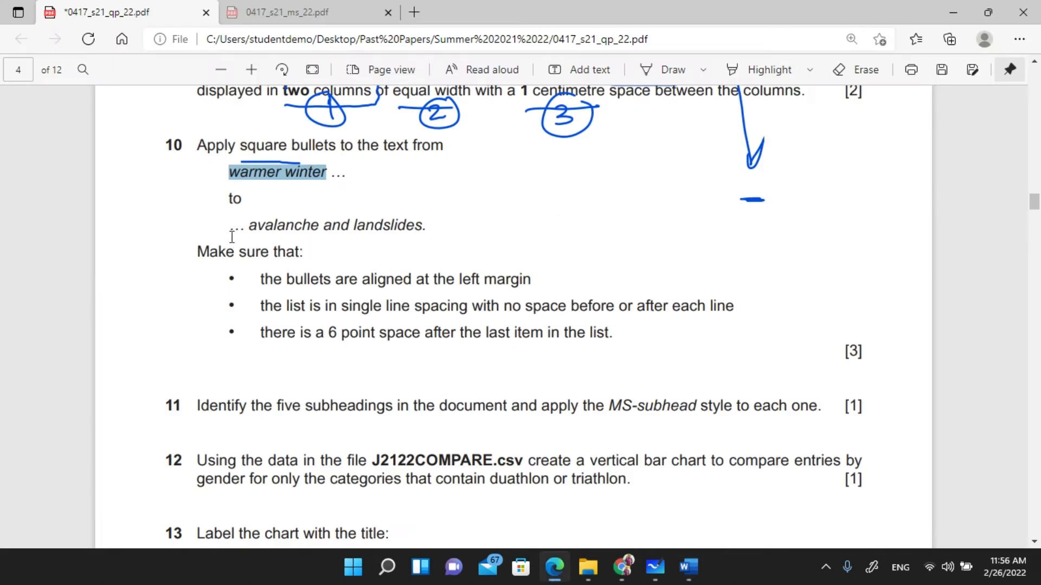
{"action": "key", "text": "alt+Tab"}
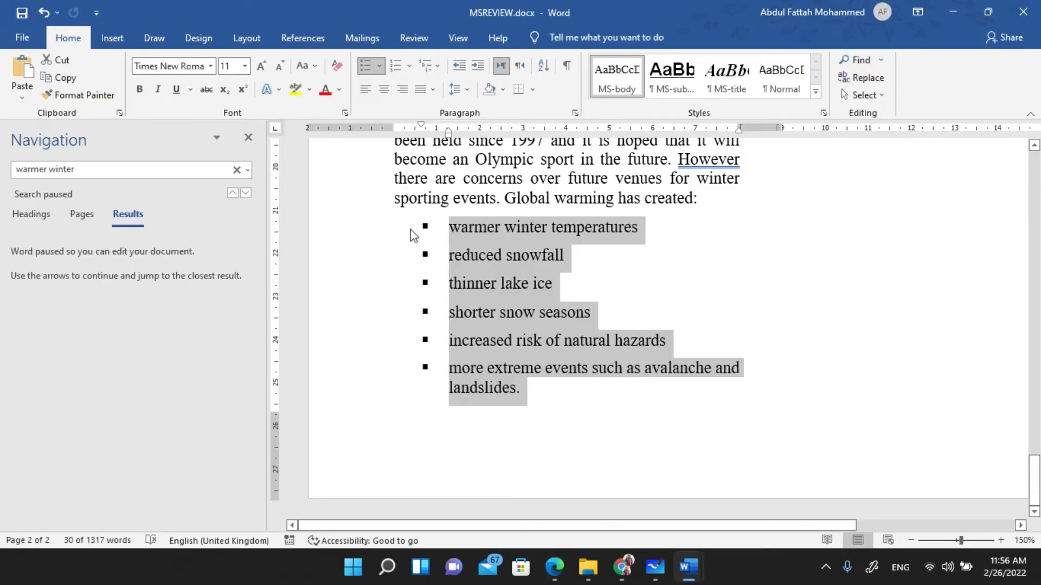
{"action": "left_click", "coordinate": [381, 69]}
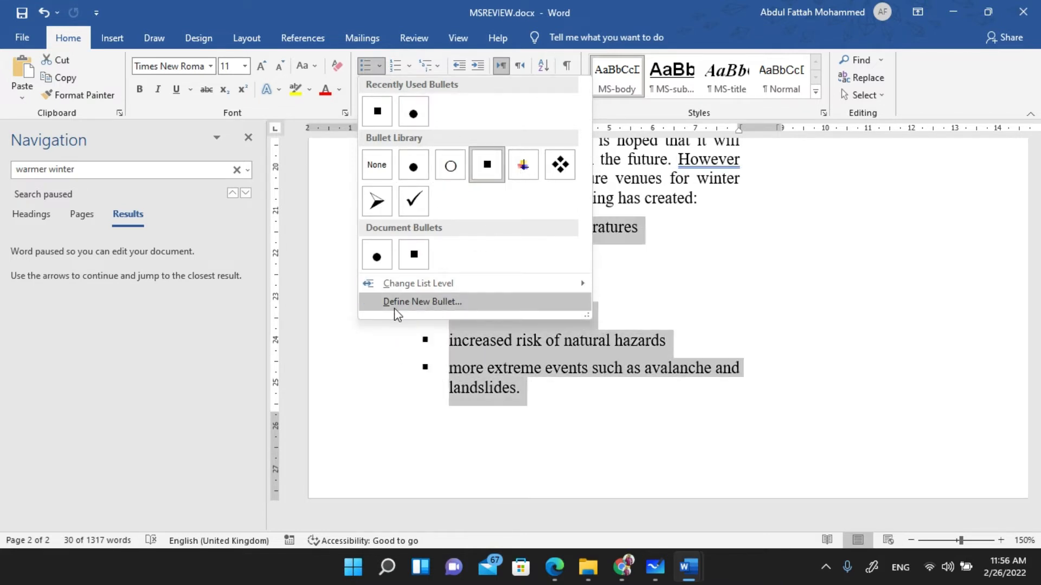
{"action": "left_click", "coordinate": [435, 302]}
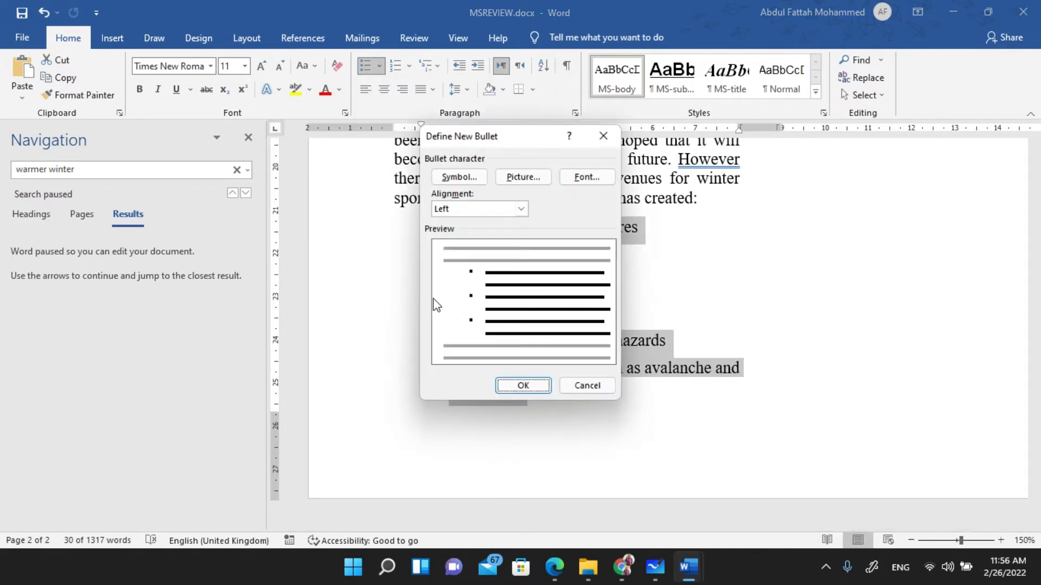
{"action": "left_click", "coordinate": [459, 176]}
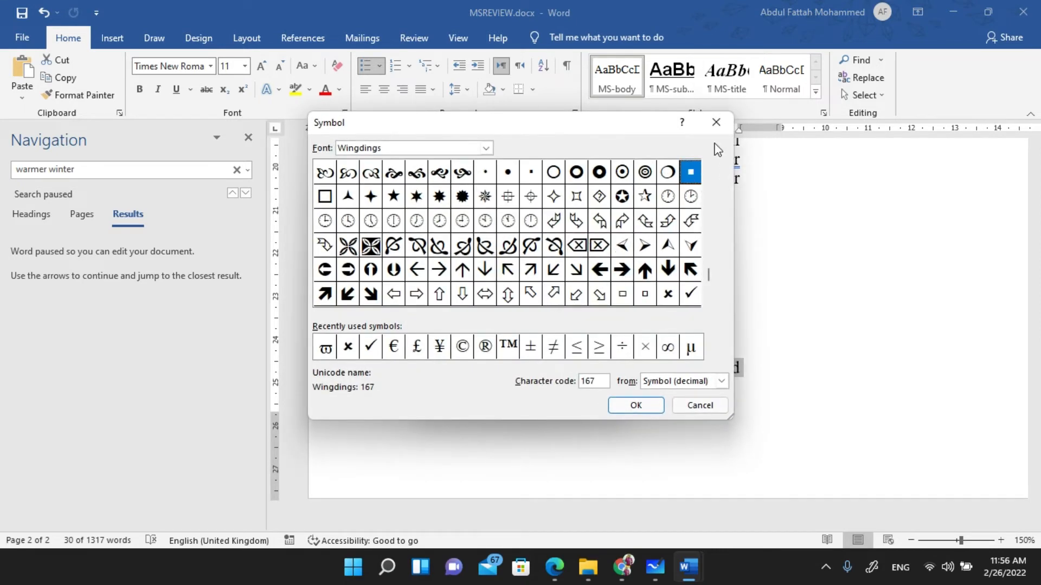
{"action": "left_click", "coordinate": [716, 122]}
{"action": "left_click", "coordinate": [519, 182]}
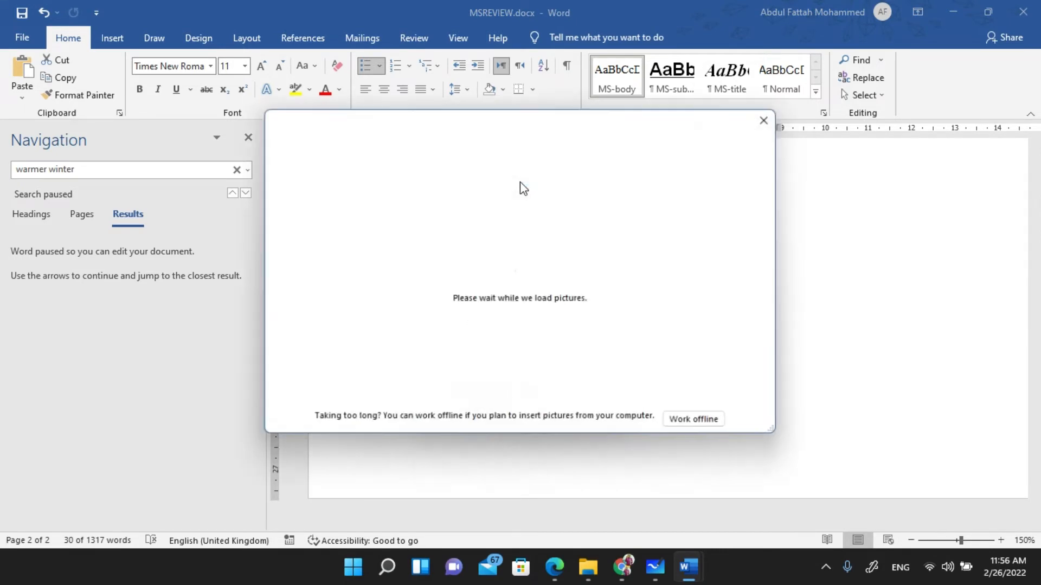
{"action": "left_click", "coordinate": [770, 118]}
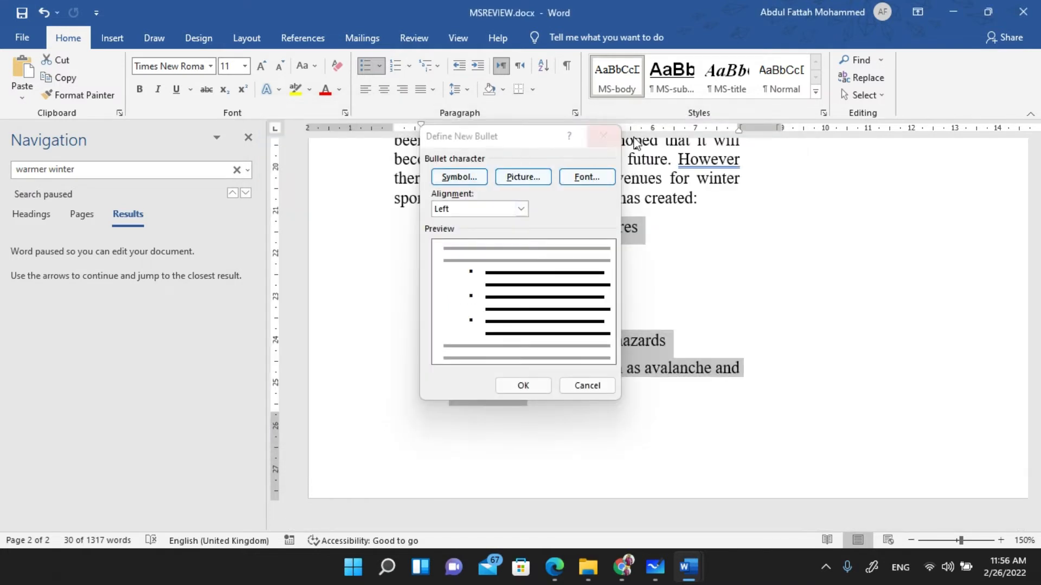
{"action": "left_click", "coordinate": [603, 137]}
{"action": "left_click", "coordinate": [379, 67]}
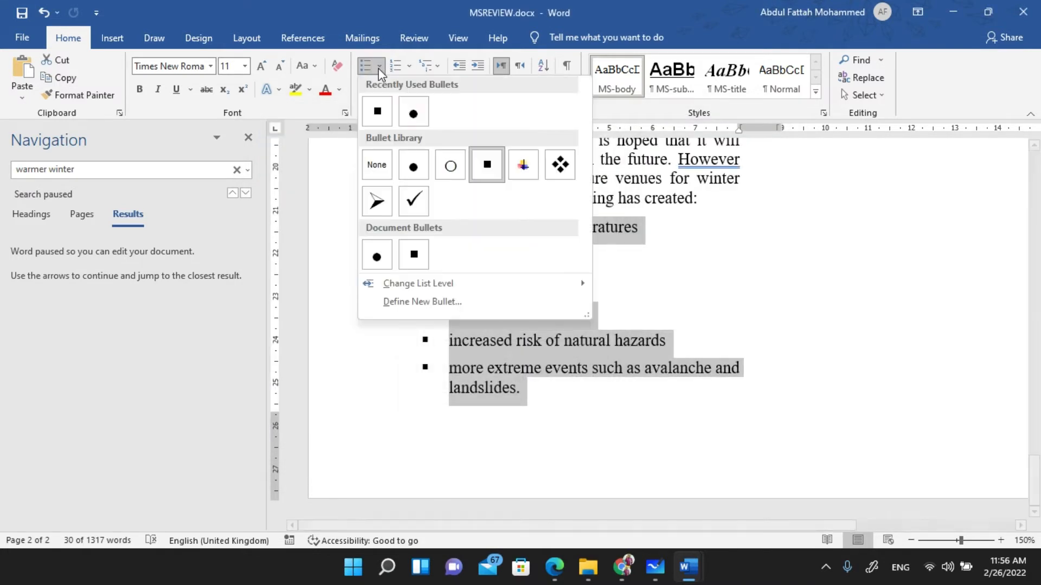
{"action": "left_click", "coordinate": [431, 302]}
{"action": "left_click", "coordinate": [459, 177]}
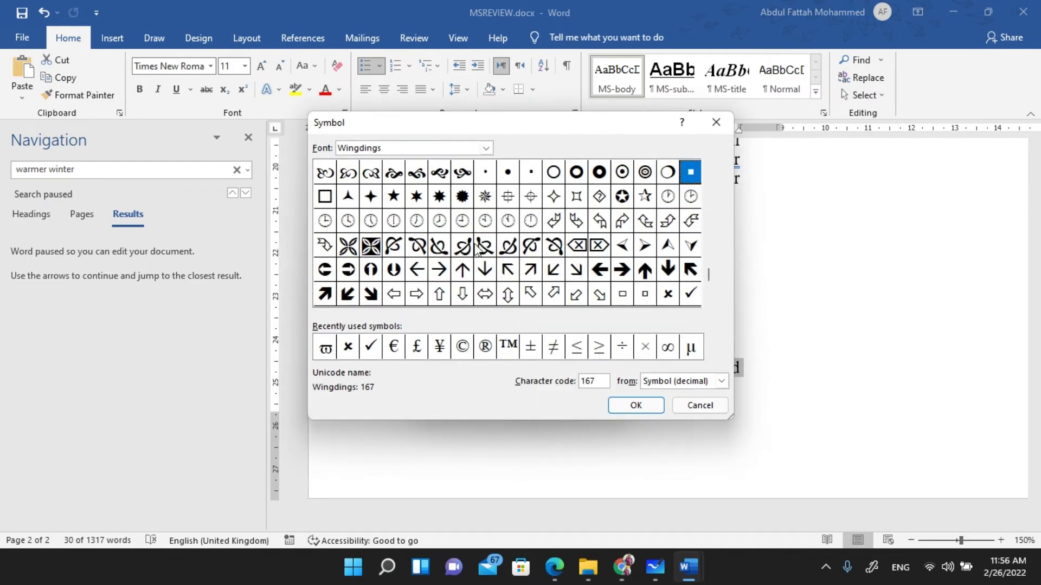
{"action": "left_click", "coordinate": [424, 143]}
{"action": "left_click", "coordinate": [486, 149]}
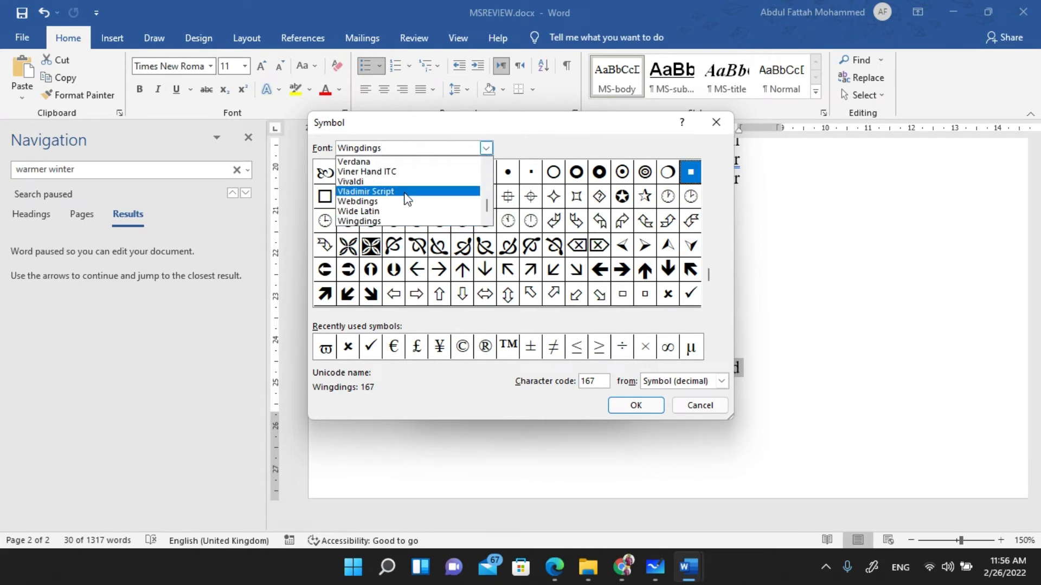
{"action": "left_click", "coordinate": [715, 122]}
{"action": "left_click", "coordinate": [714, 126]}
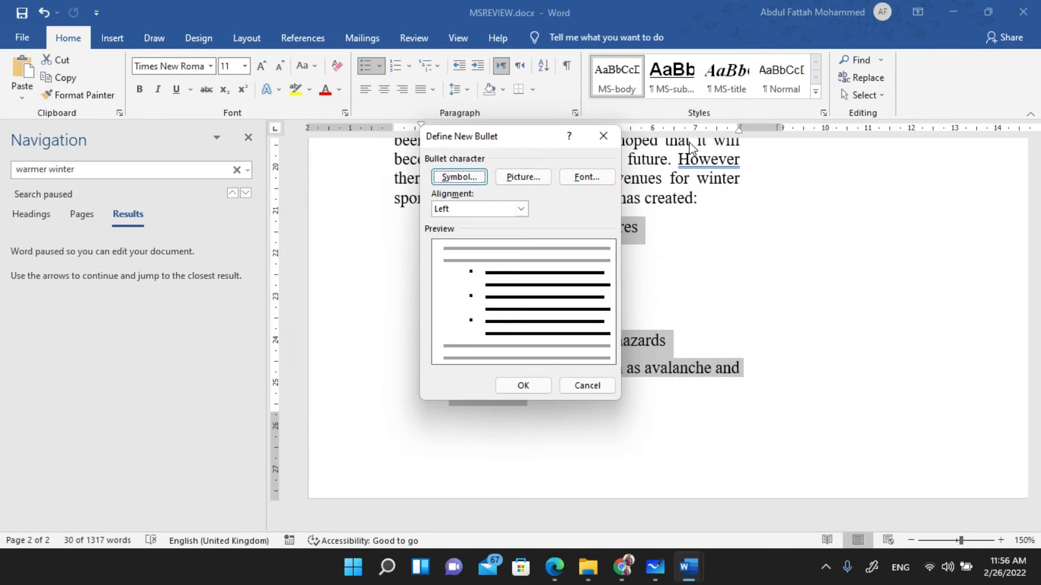
{"action": "left_click", "coordinate": [587, 389]}
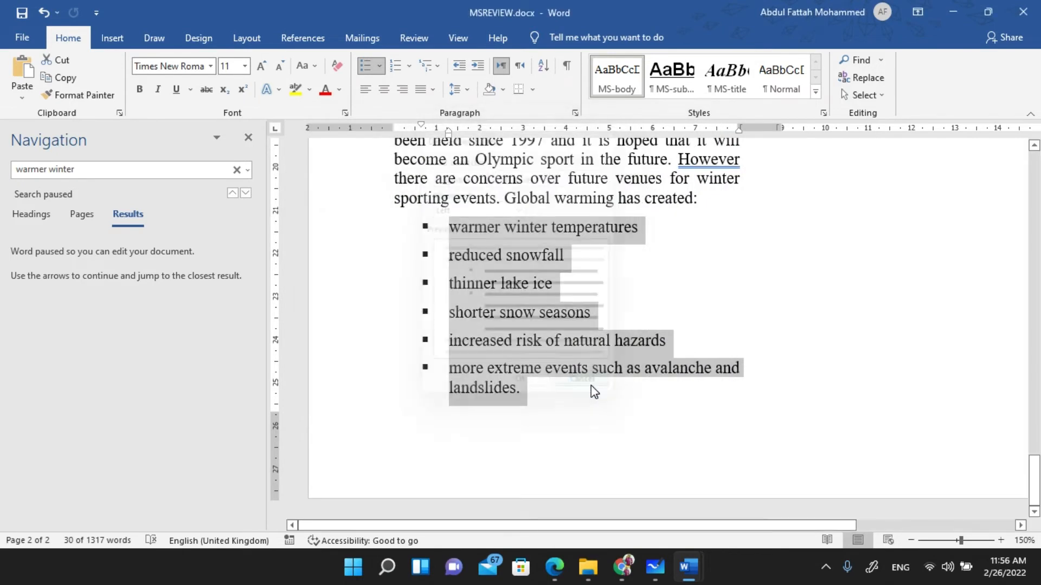
{"action": "left_click", "coordinate": [440, 298]}
- Handwrite 'visual check' beside question 10 and underline 'aligned at the left margin' in ink
{"action": "key", "text": "alt+Tab"}
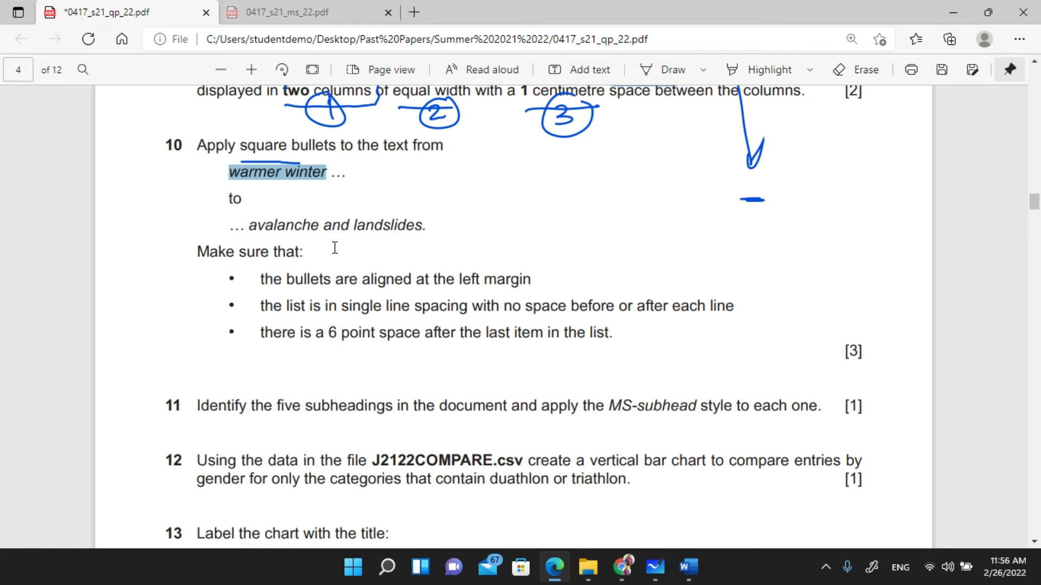
{"action": "key", "text": "alt+d"}
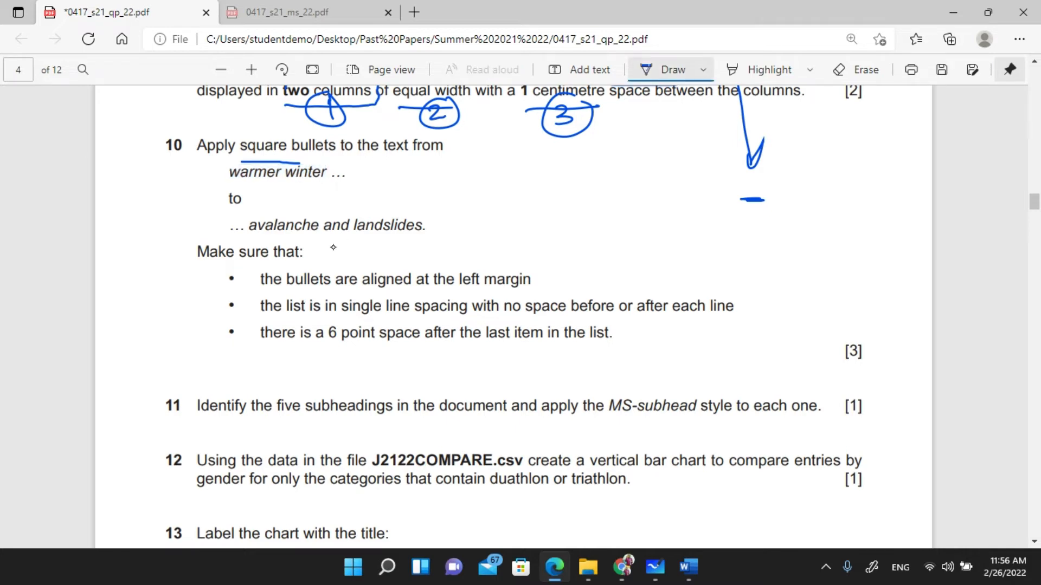
{"action": "left_click_drag", "start_coordinate": [156, 305], "coordinate": [172, 309]}
{"action": "mouse_move", "coordinate": [189, 294]}
{"action": "left_mouse_down"}
{"action": "mouse_move", "coordinate": [190, 305]}
{"action": "mouse_move", "coordinate": [195, 296]}
{"action": "left_mouse_up"}
{"action": "mouse_move", "coordinate": [163, 328]}
{"action": "left_mouse_down"}
{"action": "mouse_move", "coordinate": [156, 339]}
{"action": "mouse_move", "coordinate": [176, 336]}
{"action": "left_mouse_up"}
{"action": "left_click_drag", "start_coordinate": [177, 332], "coordinate": [202, 331]}
{"action": "mouse_move", "coordinate": [202, 321]}
{"action": "left_mouse_down"}
{"action": "mouse_move", "coordinate": [212, 309]}
{"action": "mouse_move", "coordinate": [208, 324]}
{"action": "left_mouse_up"}
{"action": "left_click_drag", "start_coordinate": [229, 286], "coordinate": [219, 323]}
{"action": "left_click_drag", "start_coordinate": [234, 295], "coordinate": [234, 319]}
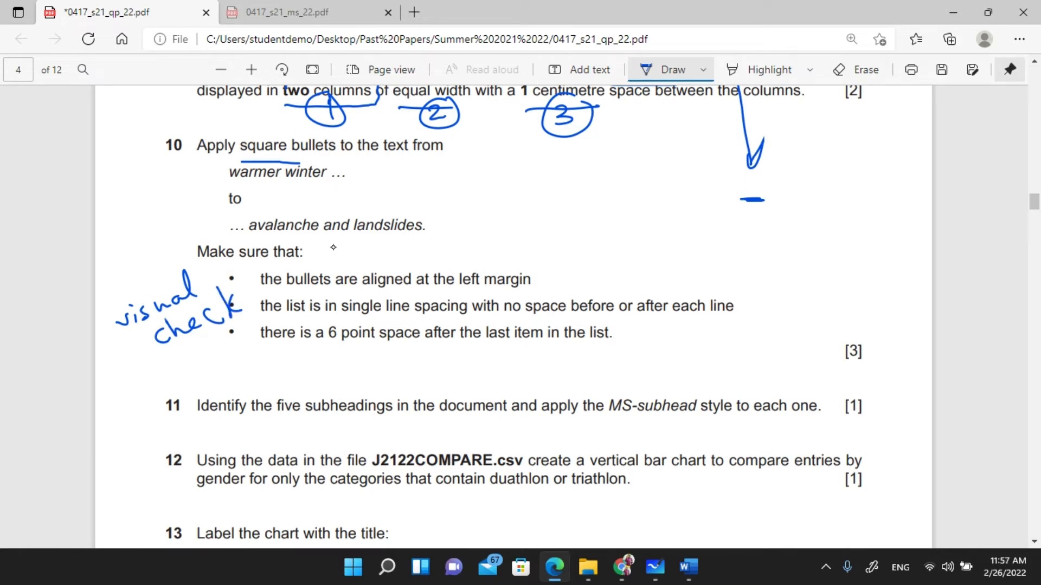
{"action": "left_click_drag", "start_coordinate": [365, 287], "coordinate": [551, 292]}
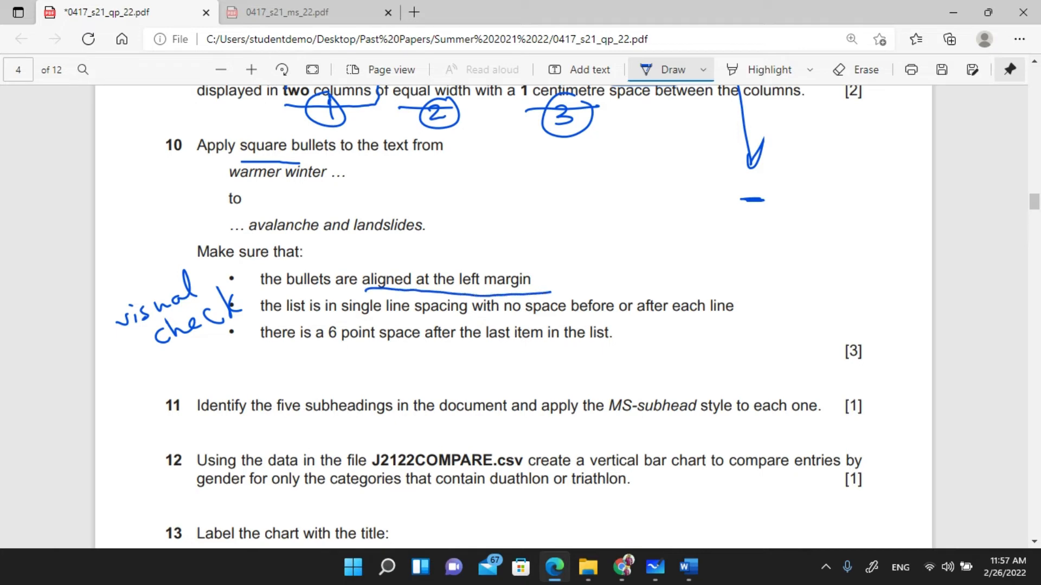
{"action": "key", "text": "alt+Tab"}
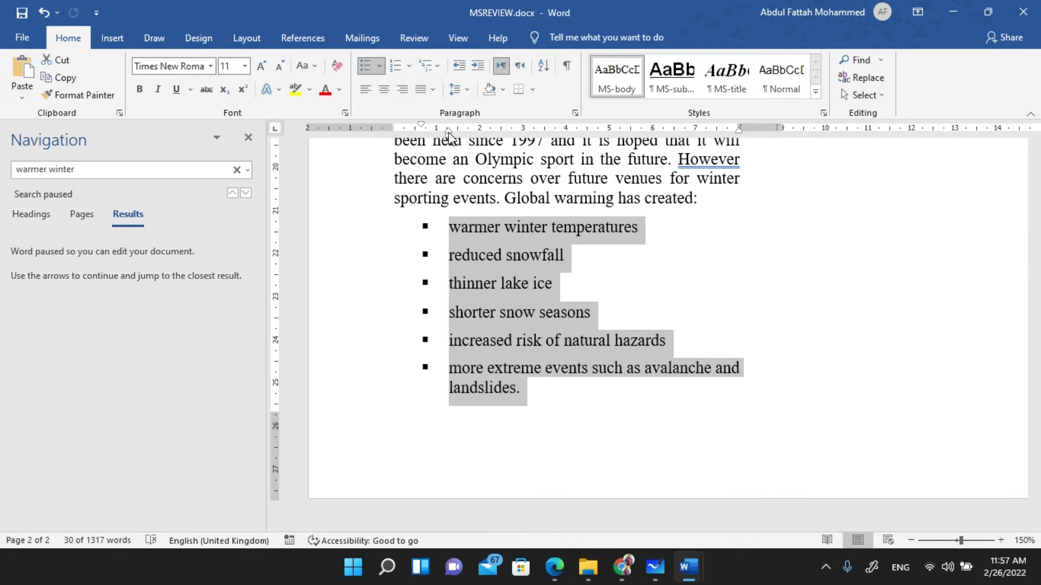
- Move the list's left indent so the square bullets sit flush with the left margin
{"action": "left_click_drag", "start_coordinate": [448, 132], "coordinate": [417, 140]}
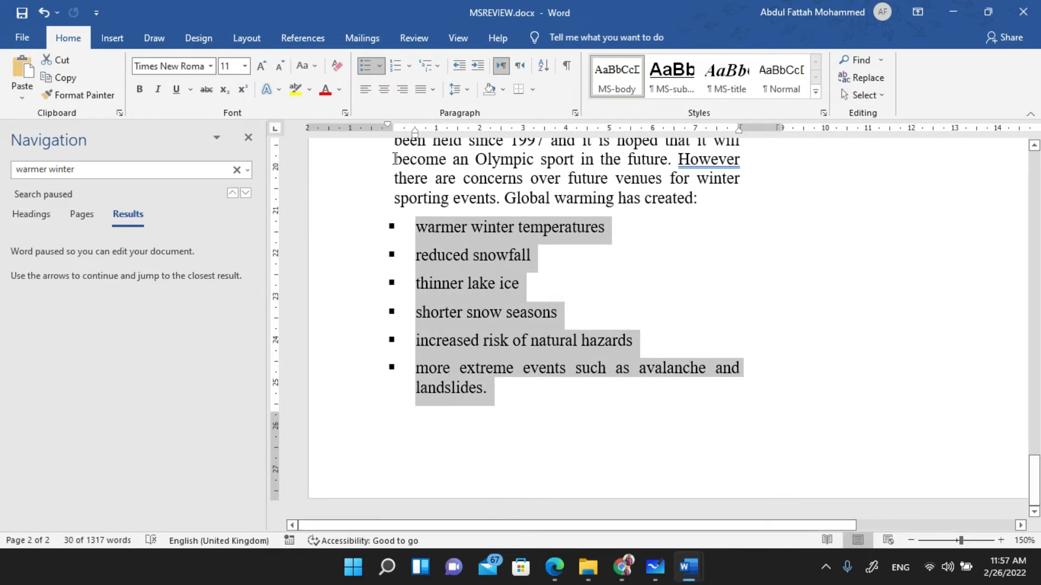
{"action": "left_click_drag", "start_coordinate": [386, 125], "coordinate": [392, 125]}
{"action": "scroll", "coordinate": [677, 325], "scroll_direction": "up", "scroll_amount": 2}
{"action": "scroll", "coordinate": [817, 143], "scroll_direction": "up", "scroll_amount": 15}
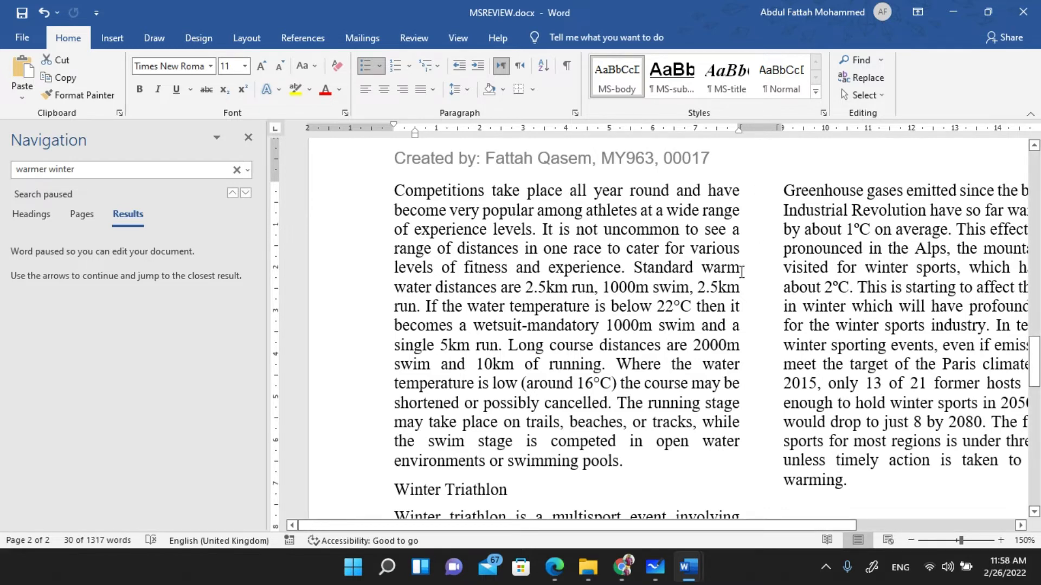
- Bring the question paper forward and tick the 'aligned at the left margin' requirement
{"action": "key", "text": "alt+Tab"}
{"action": "key", "text": "alt+Tab"}
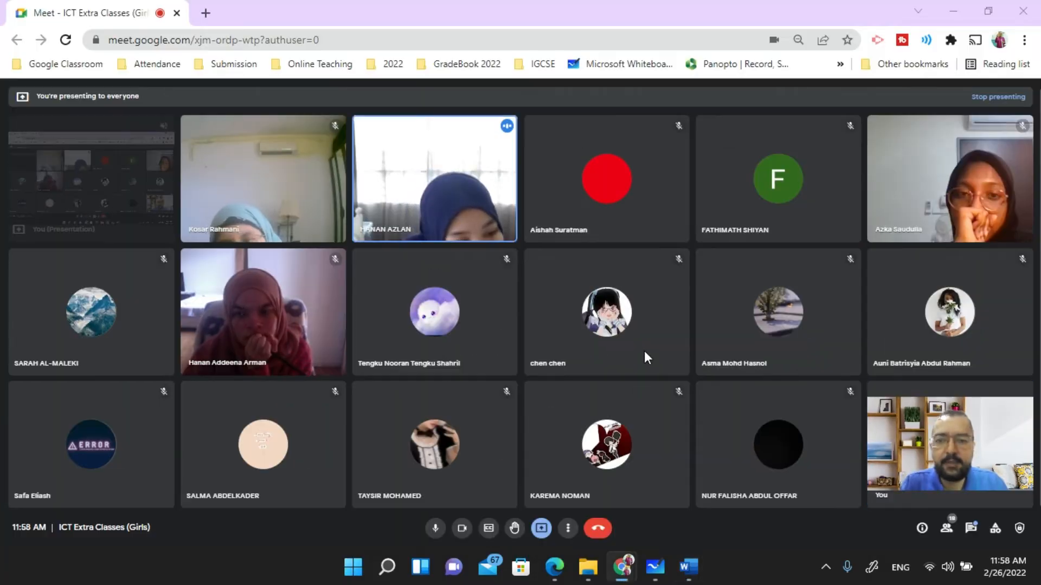
{"action": "key", "text": "alt+Tab"}
{"action": "left_click", "coordinate": [554, 567]}
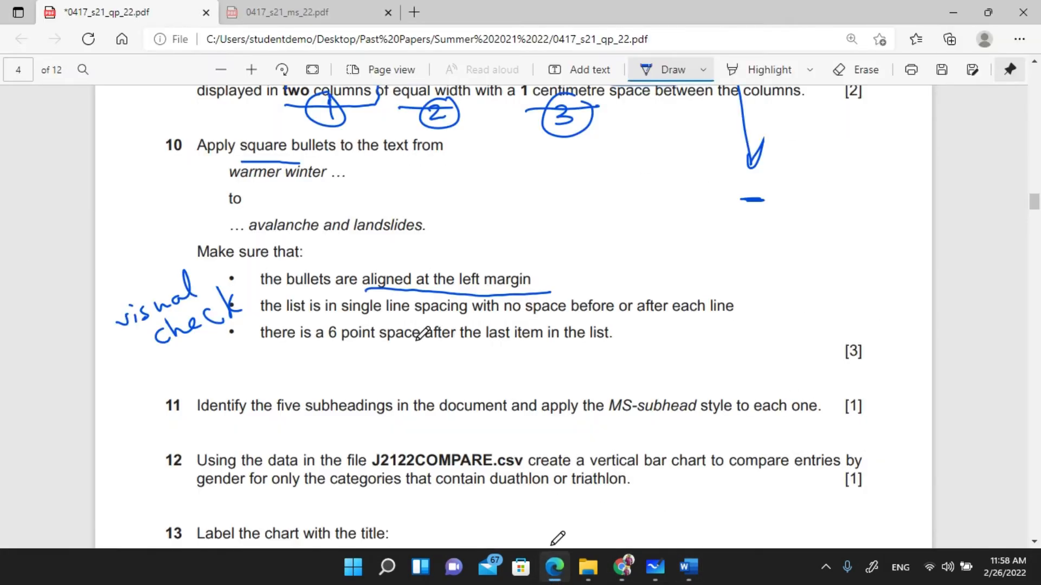
{"action": "mouse_move", "coordinate": [492, 265]}
{"action": "left_mouse_down"}
{"action": "mouse_move", "coordinate": [490, 290]}
{"action": "mouse_move", "coordinate": [595, 251]}
{"action": "left_mouse_up"}
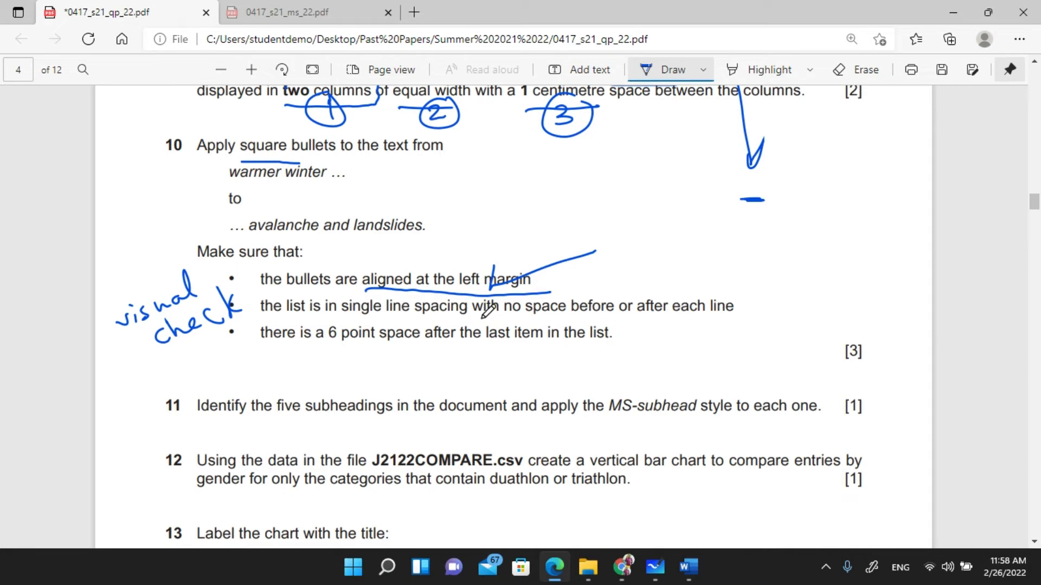
- Underline 'single line', 'no space' and 'each line' in the spacing requirement
{"action": "left_click_drag", "start_coordinate": [345, 314], "coordinate": [399, 313]}
{"action": "left_click_drag", "start_coordinate": [505, 316], "coordinate": [570, 316]}
{"action": "left_click_drag", "start_coordinate": [671, 318], "coordinate": [733, 319]}
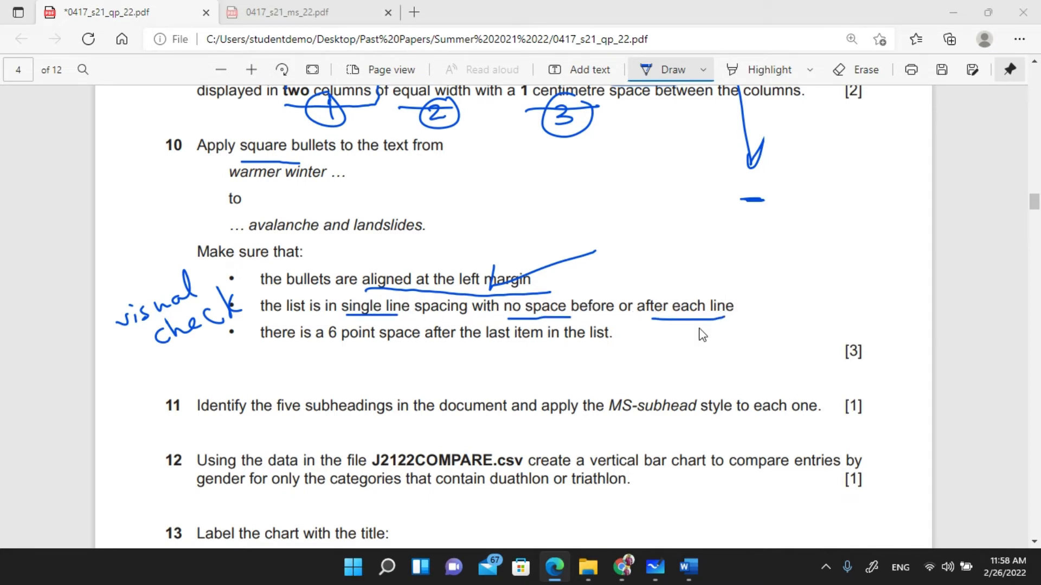
{"action": "key", "text": "alt+Tab"}
{"action": "scroll", "coordinate": [549, 299], "scroll_direction": "down", "scroll_amount": 12}
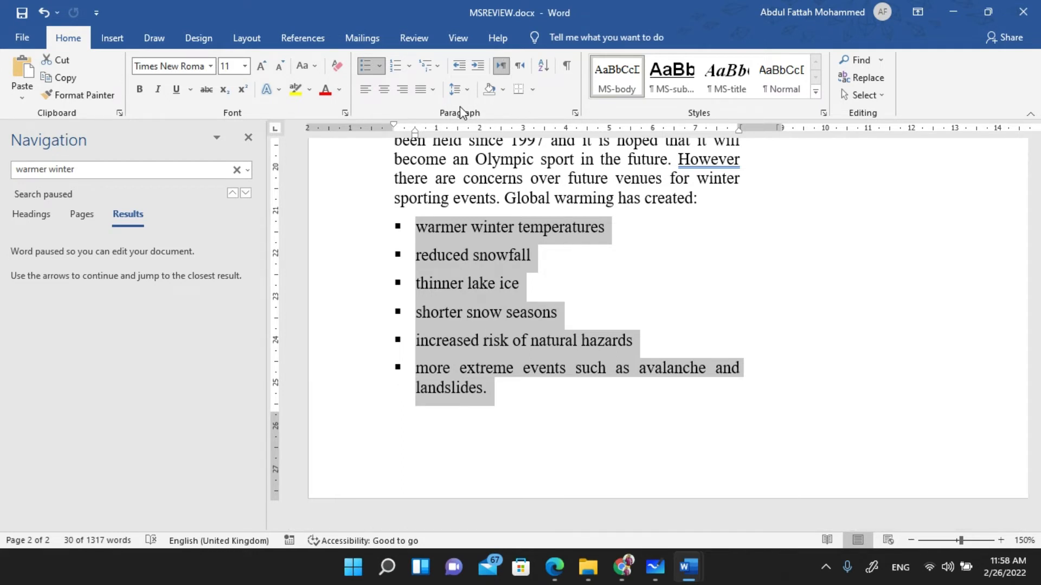
- Set Spacing After to 0 pt for the list items, then undo the change
{"action": "left_click", "coordinate": [577, 114]}
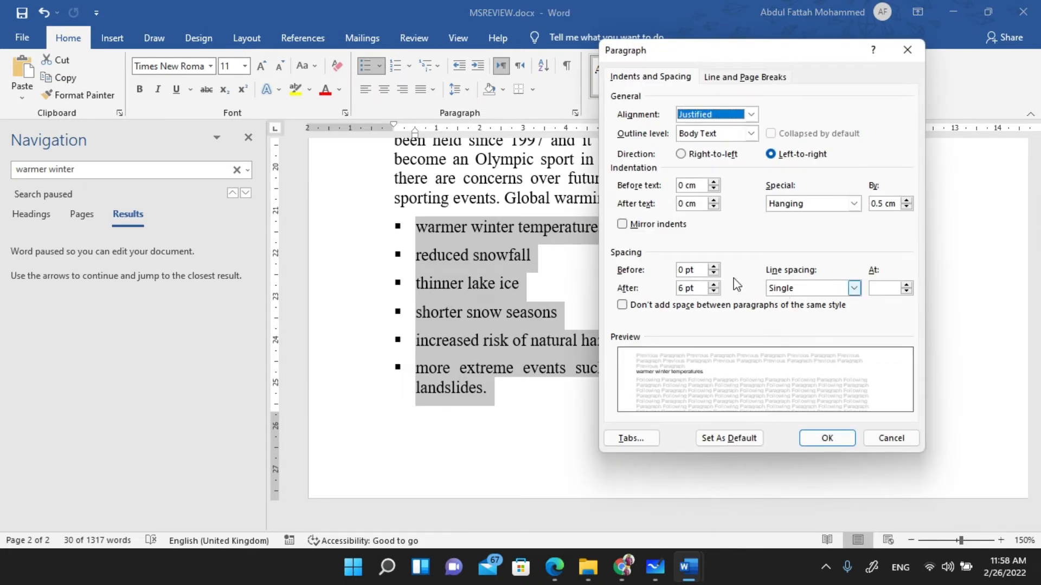
{"action": "left_click", "coordinate": [680, 287]}
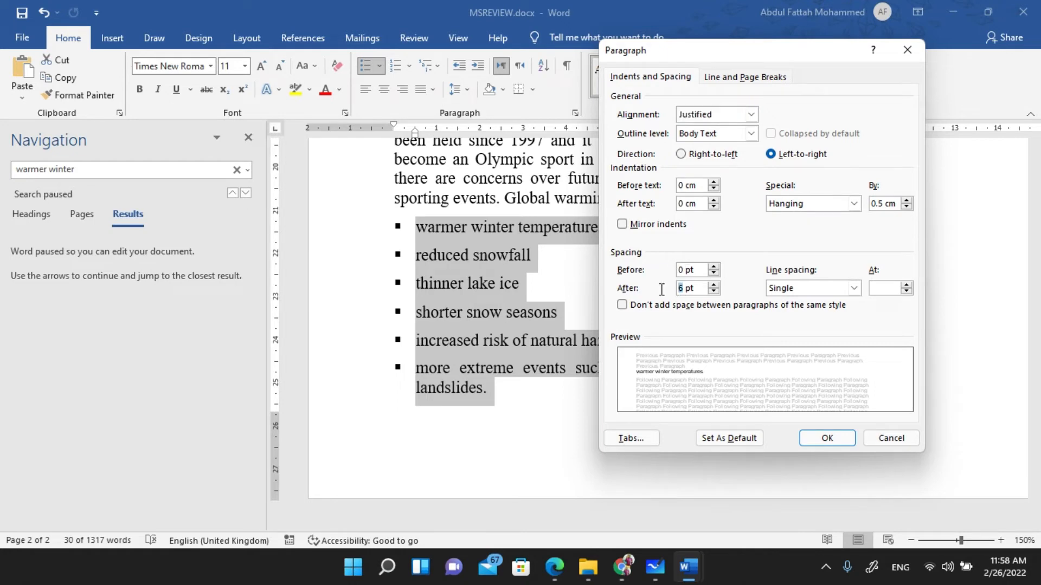
{"action": "type", "text": "0"}
{"action": "left_click", "coordinate": [835, 439]}
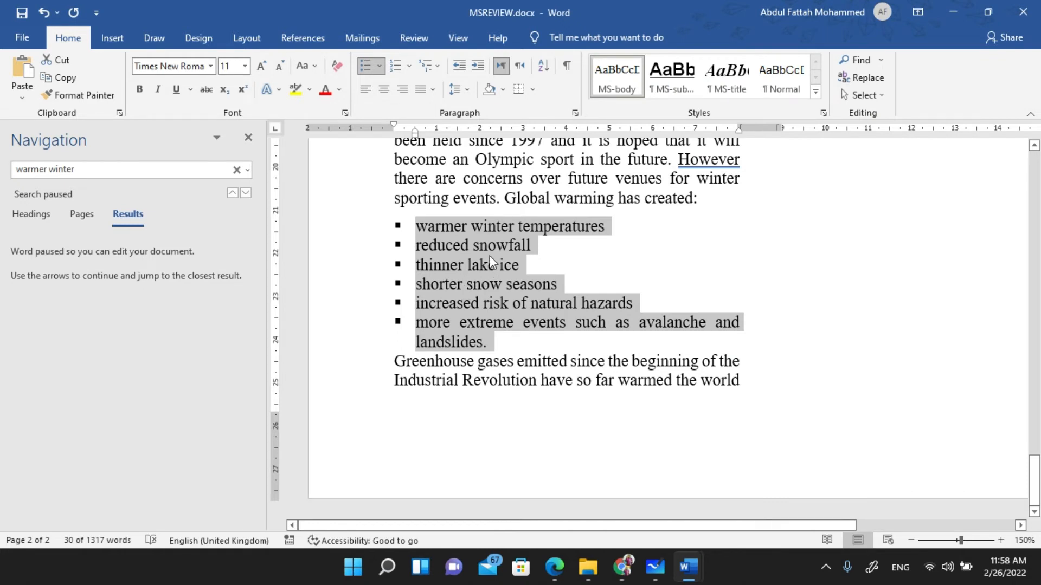
{"action": "key", "text": "ctrl+z"}
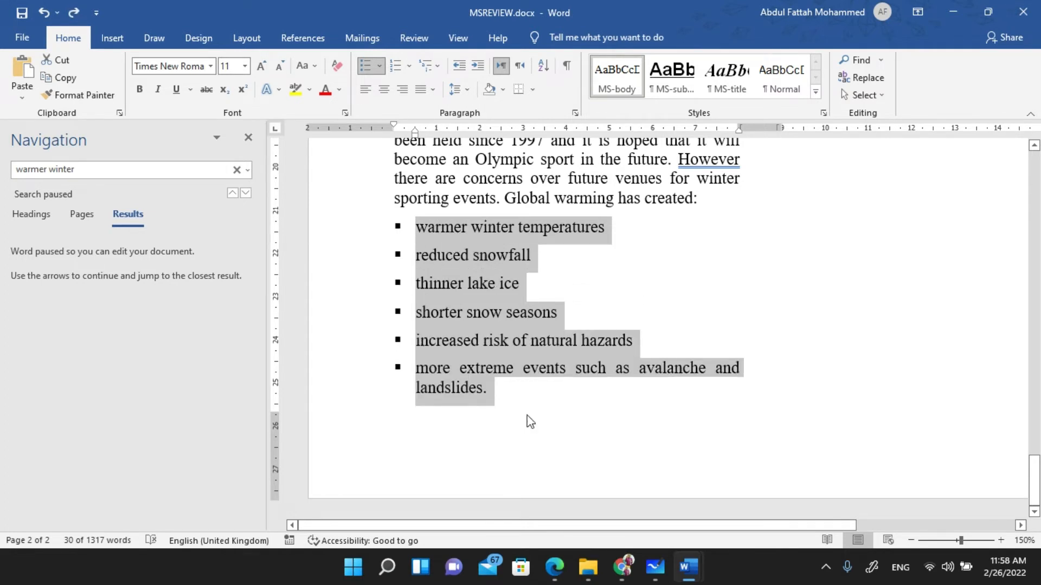
- Recheck the question paper, then reapply single spacing with 0 pt after to the list
{"action": "left_click", "coordinate": [555, 566]}
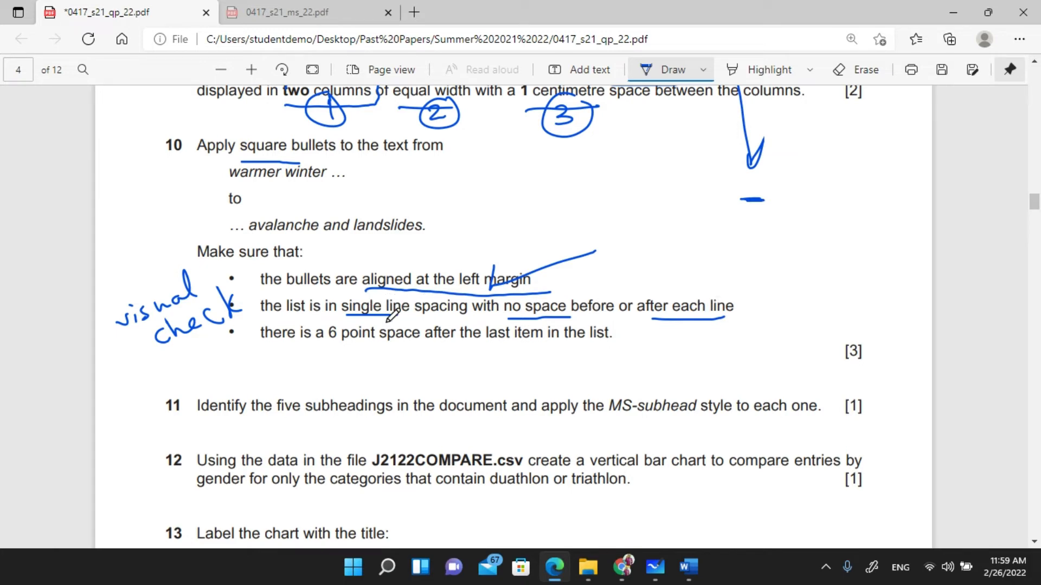
{"action": "mouse_move", "coordinate": [689, 570]}
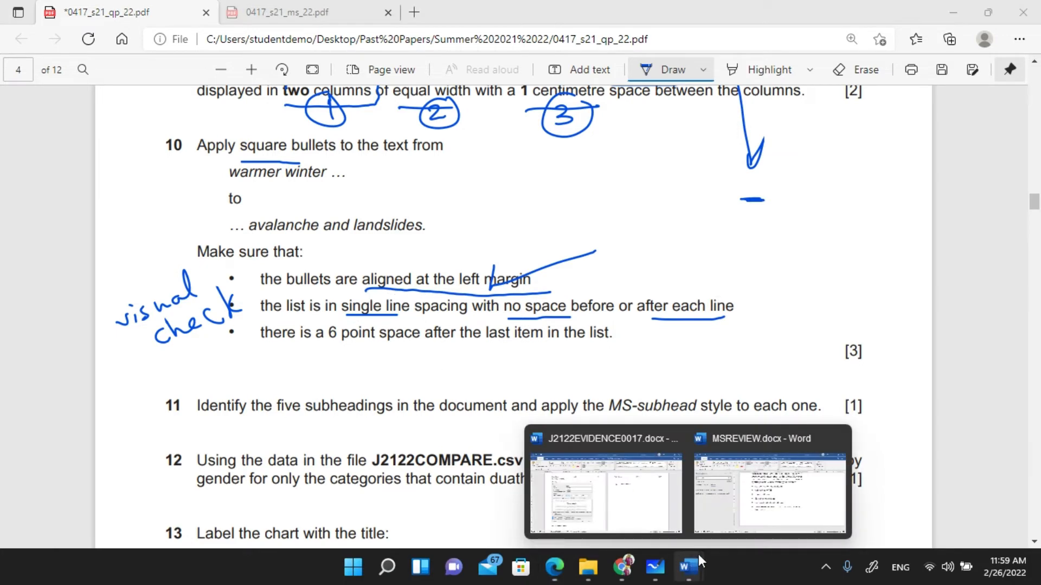
{"action": "left_click", "coordinate": [729, 512]}
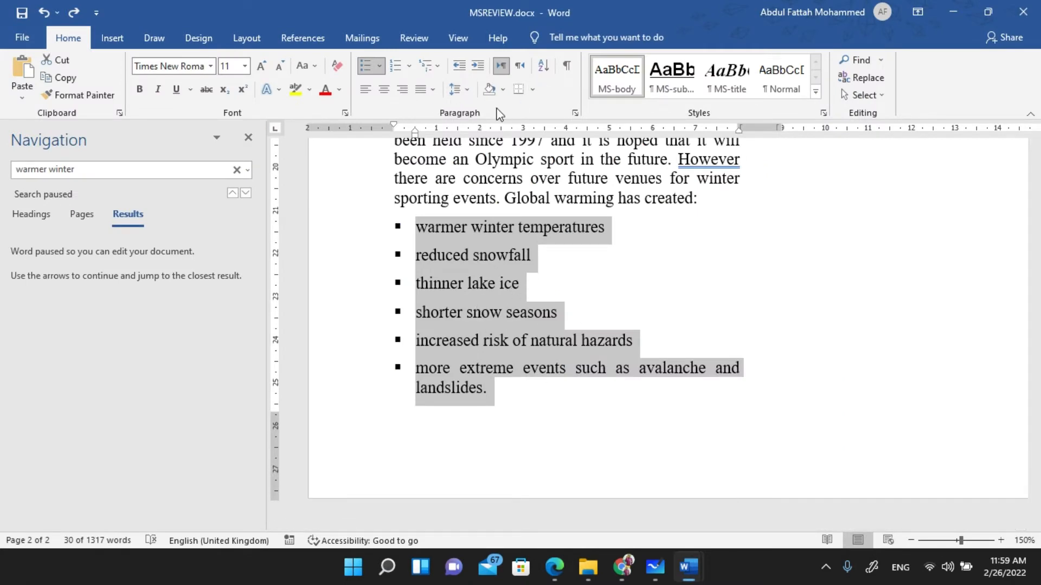
{"action": "left_click", "coordinate": [576, 112]}
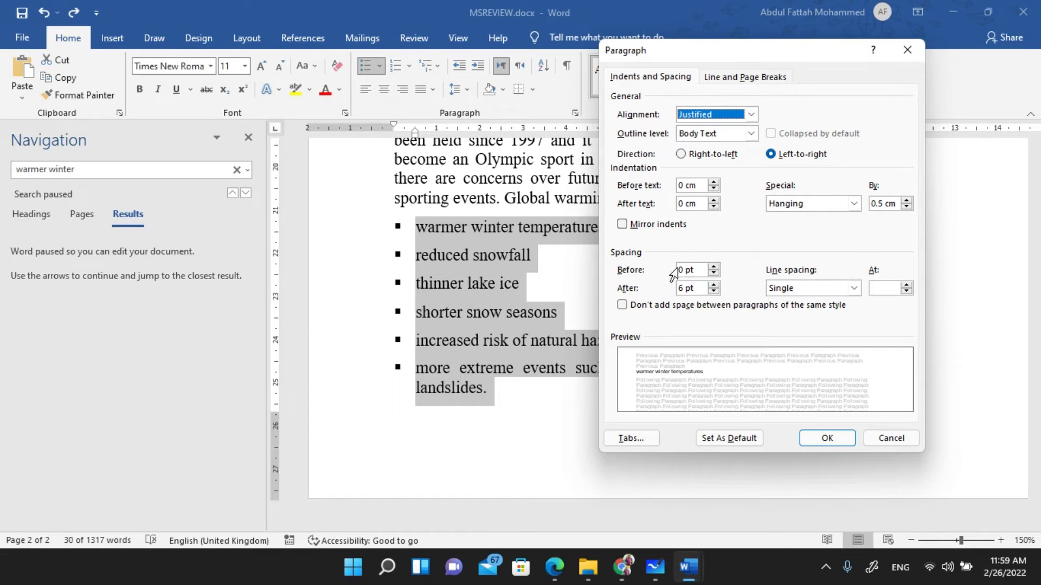
{"action": "left_click", "coordinate": [681, 288]}
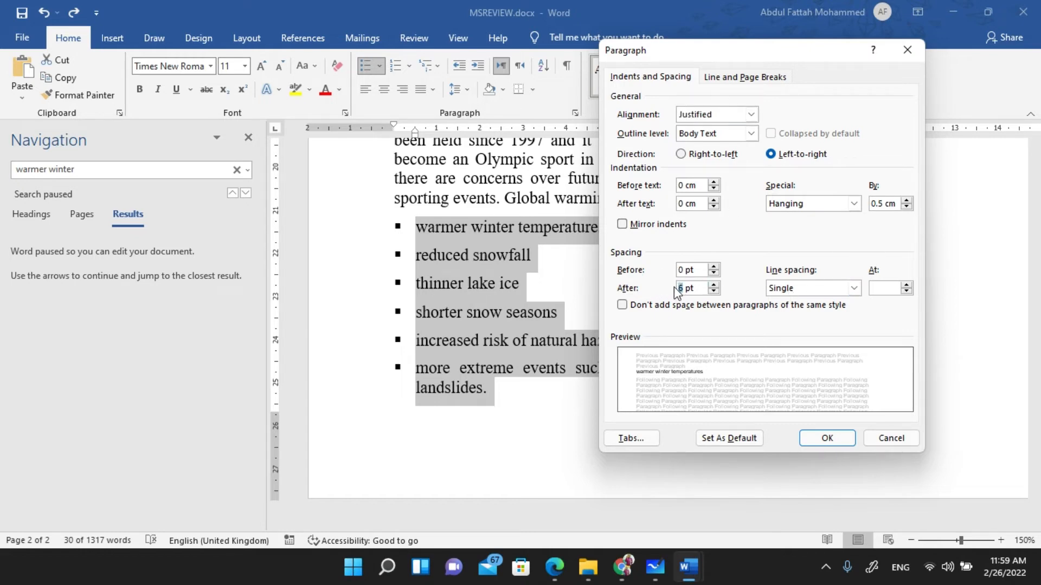
{"action": "left_click", "coordinate": [836, 440]}
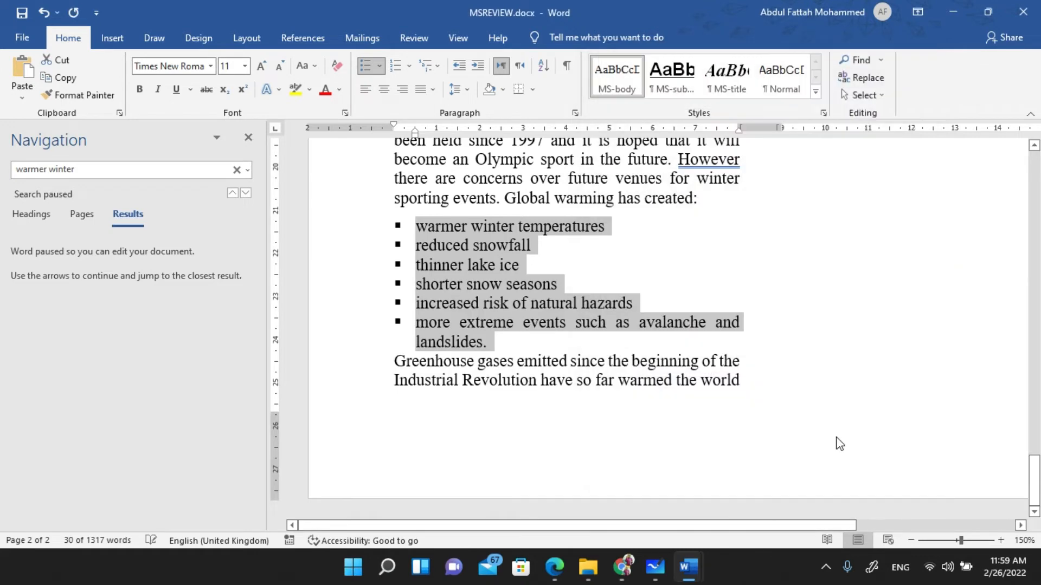
{"action": "left_click", "coordinate": [492, 346]}
{"action": "key", "text": "alt+Tab"}
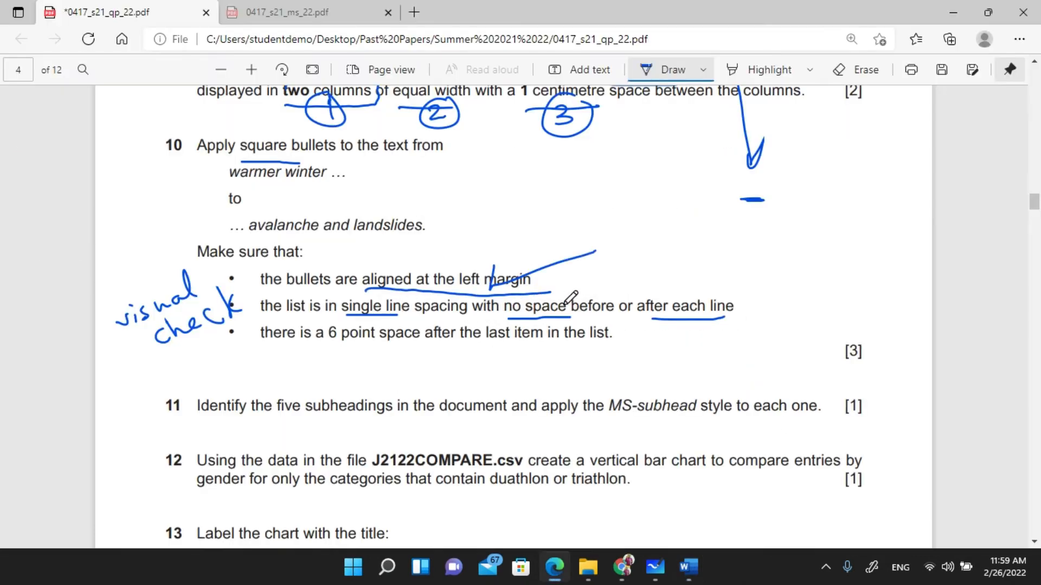
- Tick the 'no space before or after each line' requirement on the question paper, then return to Word
{"action": "left_click_drag", "start_coordinate": [553, 294], "coordinate": [653, 278]}
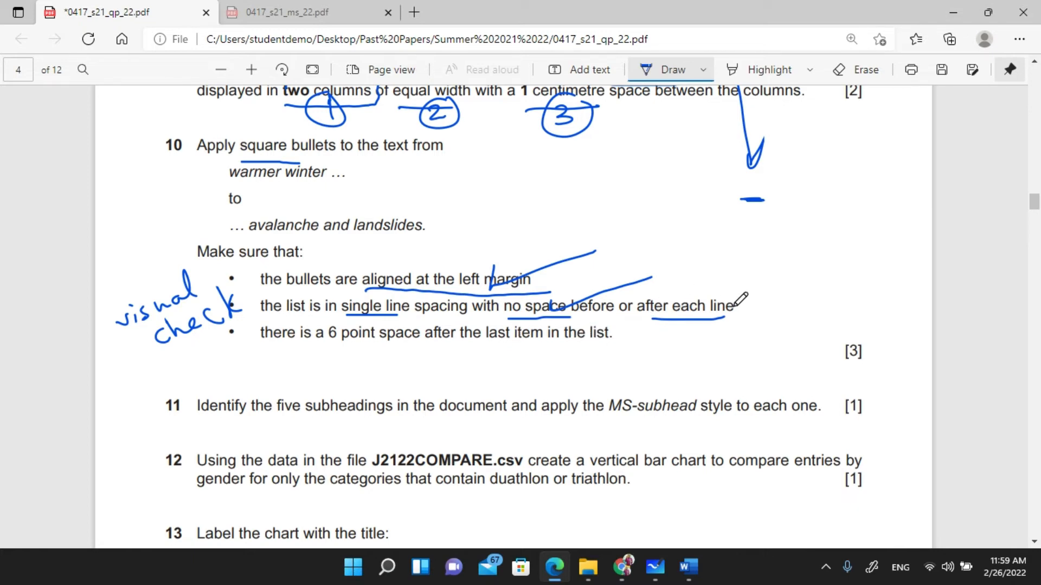
{"action": "key", "text": "alt+Tab"}
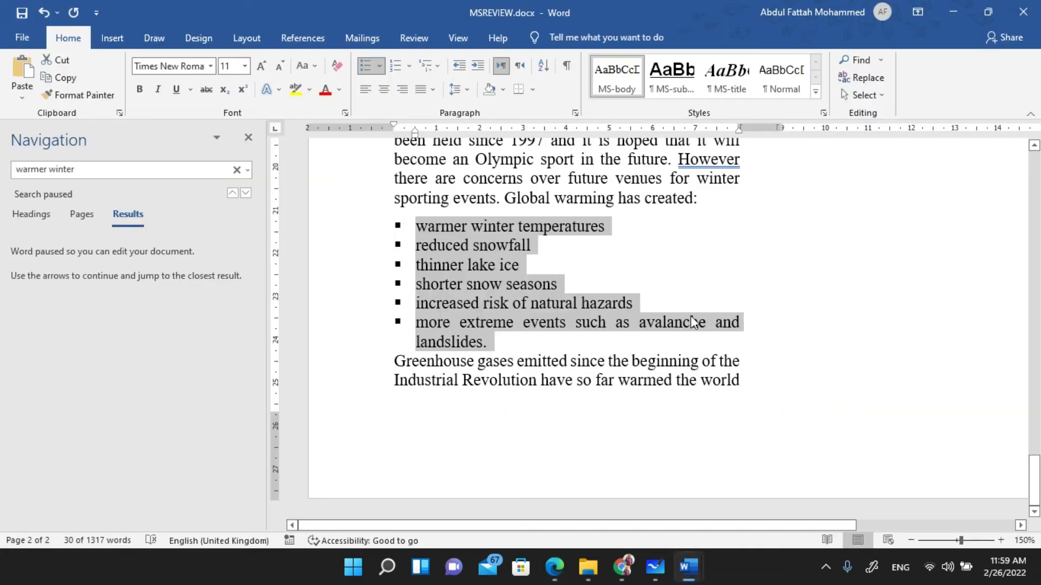
- Give the final 'landslides' bullet item 6 pt of spacing after in the Paragraph dialog
{"action": "left_click", "coordinate": [477, 342]}
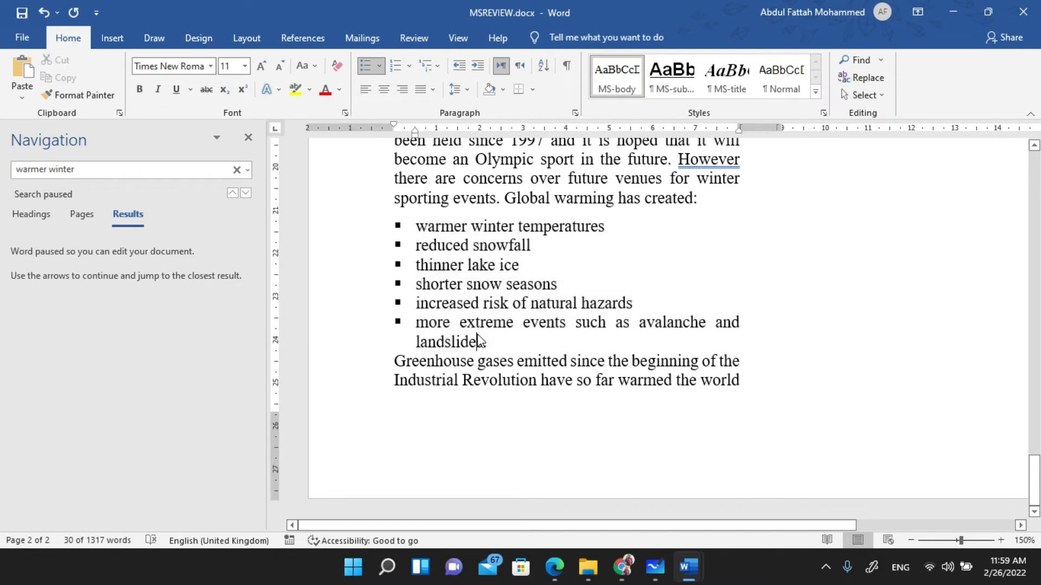
{"action": "triple_click", "coordinate": [439, 322]}
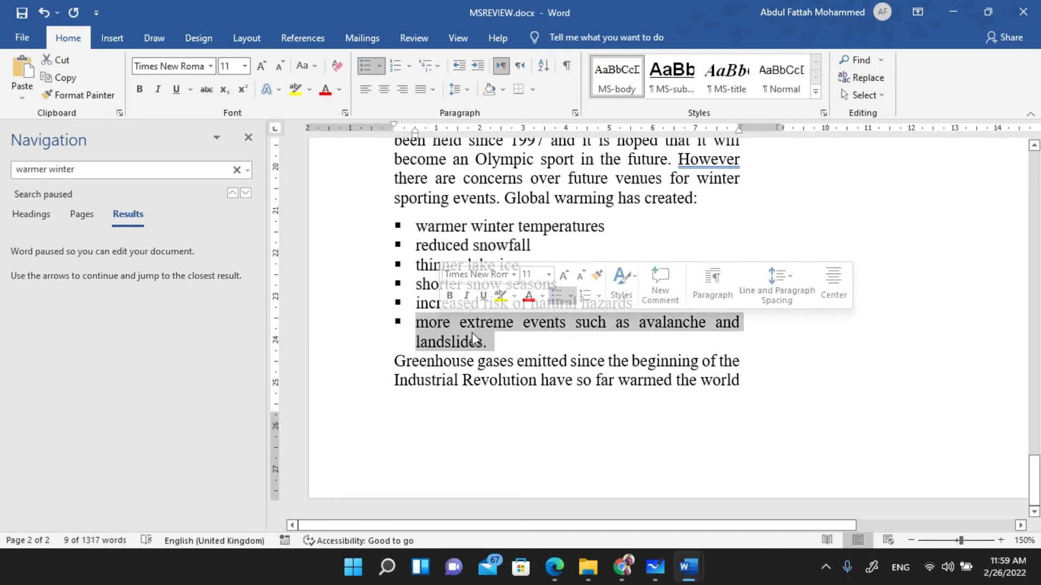
{"action": "left_click", "coordinate": [574, 112]}
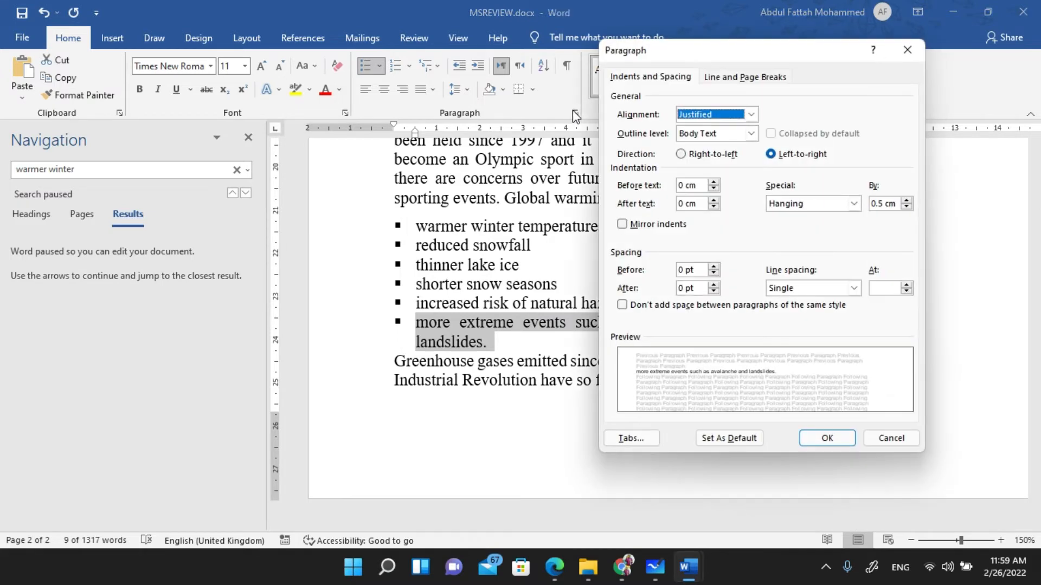
{"action": "left_click", "coordinate": [677, 288]}
{"action": "type", "text": "6"}
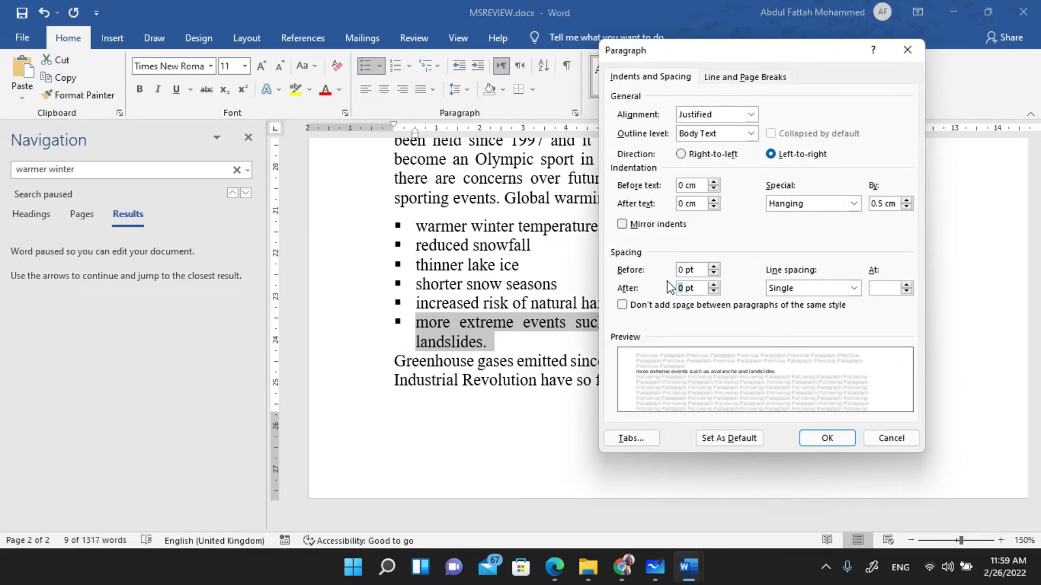
{"action": "left_click", "coordinate": [838, 440]}
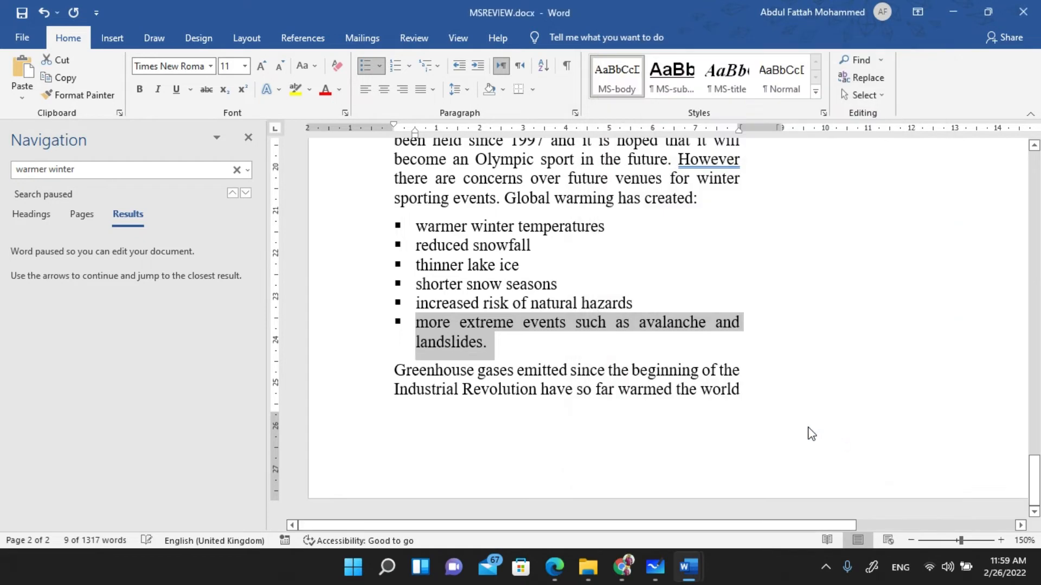
{"action": "left_click", "coordinate": [450, 343]}
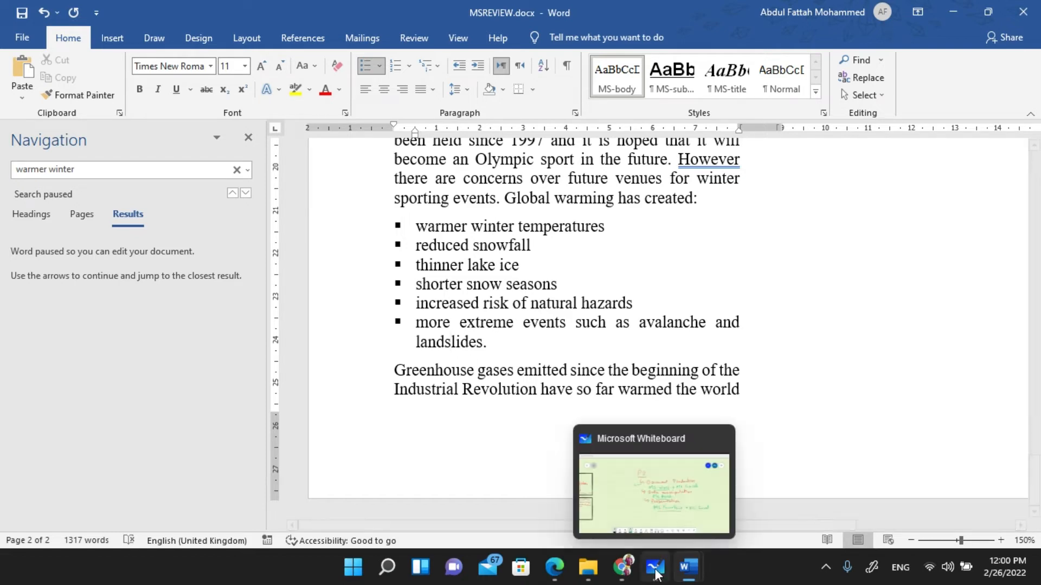
{"action": "mouse_move", "coordinate": [629, 566]}
{"action": "left_click", "coordinate": [550, 491]}
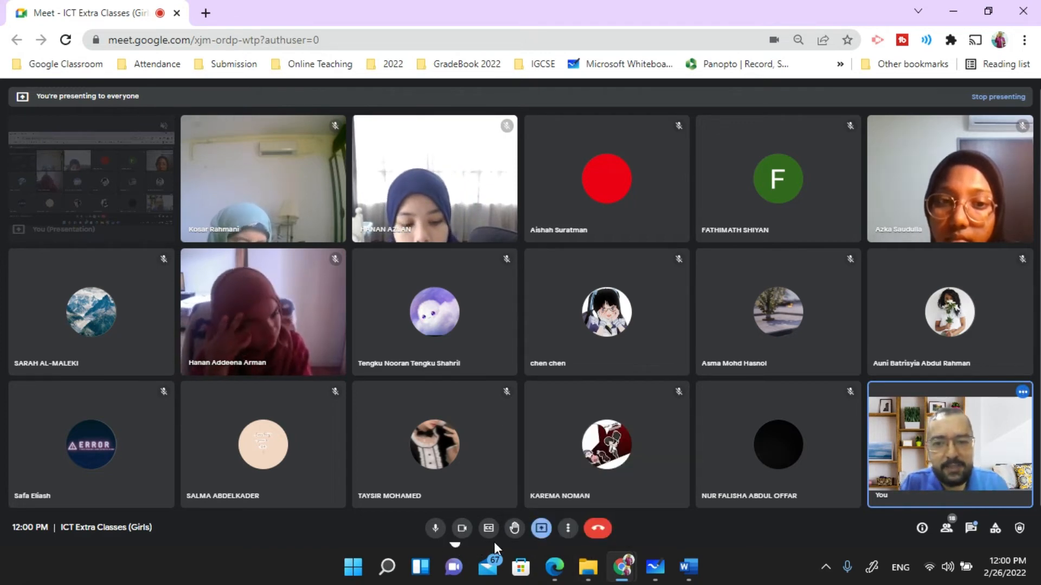
{"action": "mouse_move", "coordinate": [492, 501]}
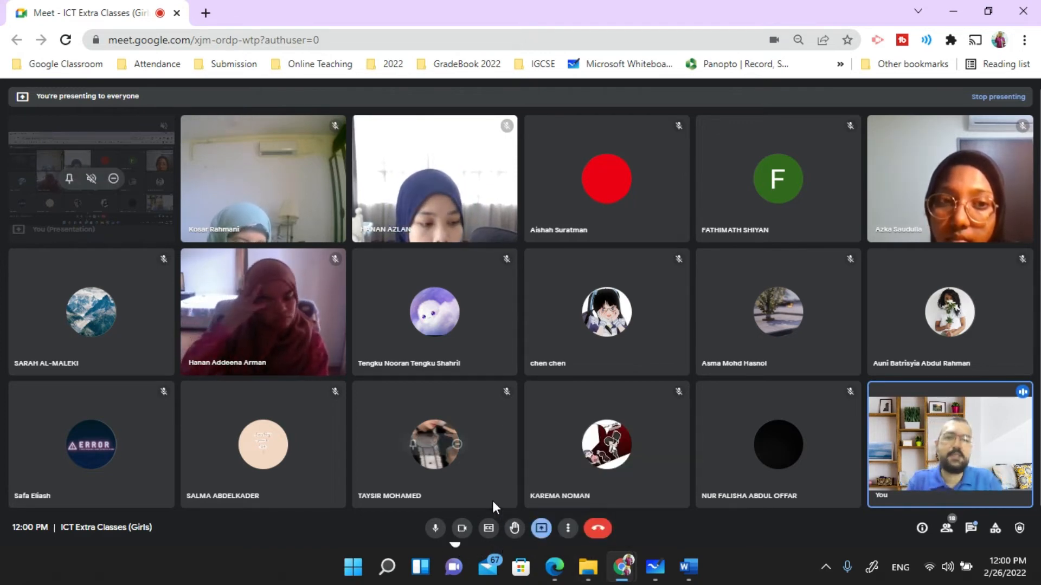
{"action": "left_click", "coordinate": [688, 567]}
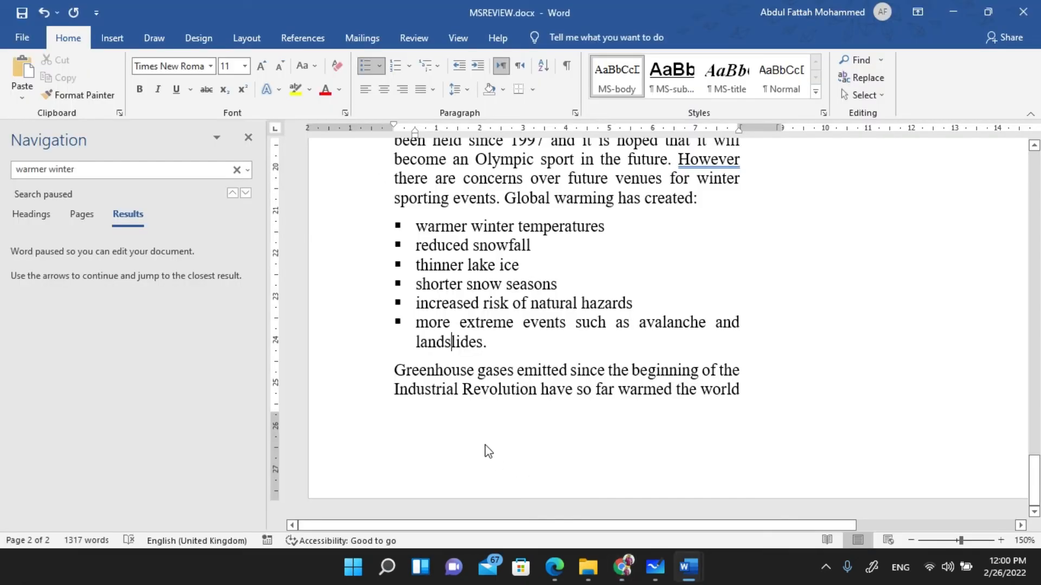
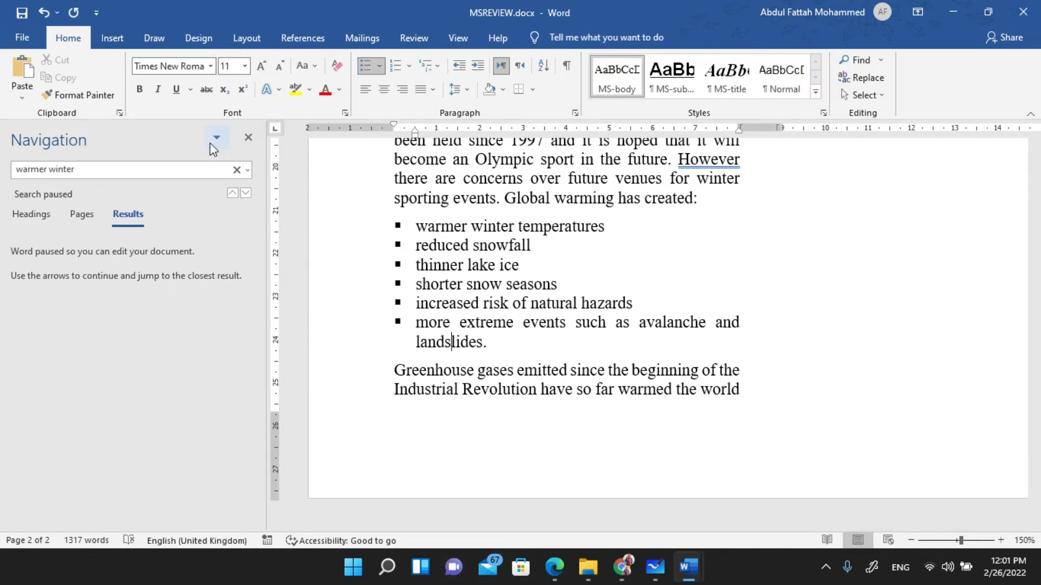
- Bring up the exam paper PDF and box 'five subheadings' in question 11
{"action": "key", "text": "alt+Tab"}
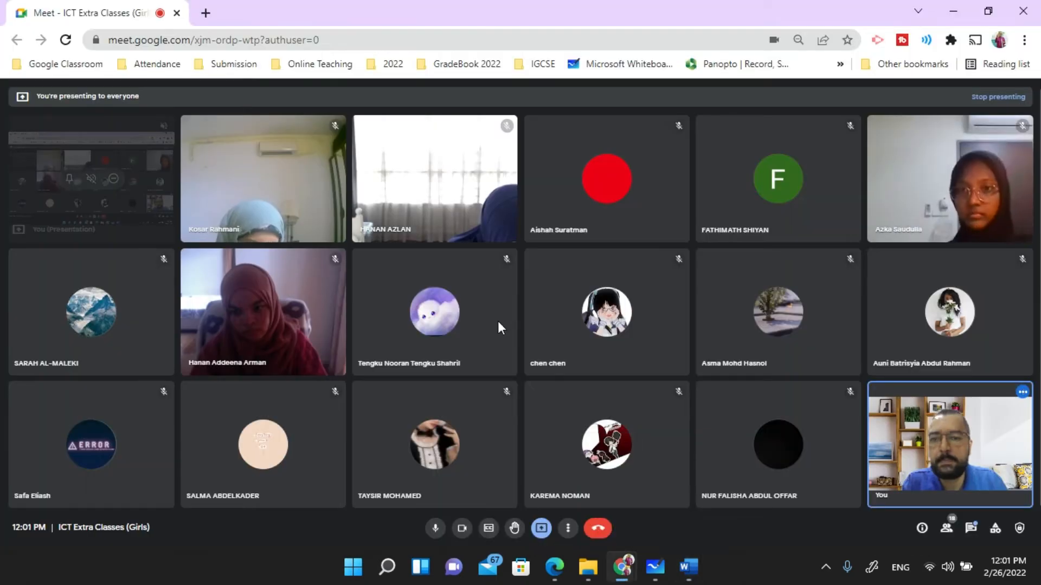
{"action": "key", "text": "alt+Tab"}
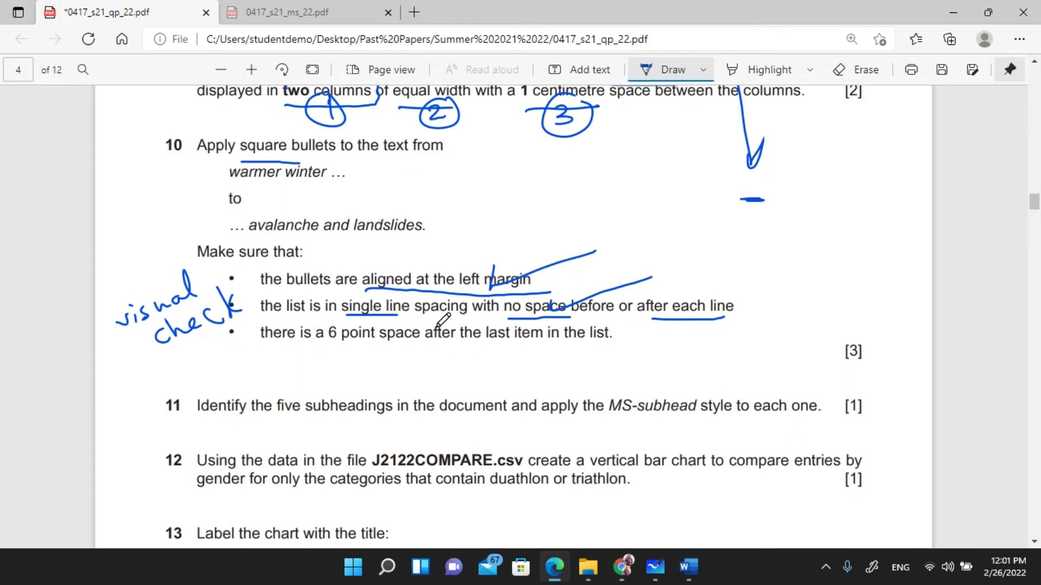
{"action": "left_click_drag", "start_coordinate": [569, 319], "coordinate": [481, 339]}
{"action": "scroll", "coordinate": [360, 325], "scroll_direction": "down", "scroll_amount": 3}
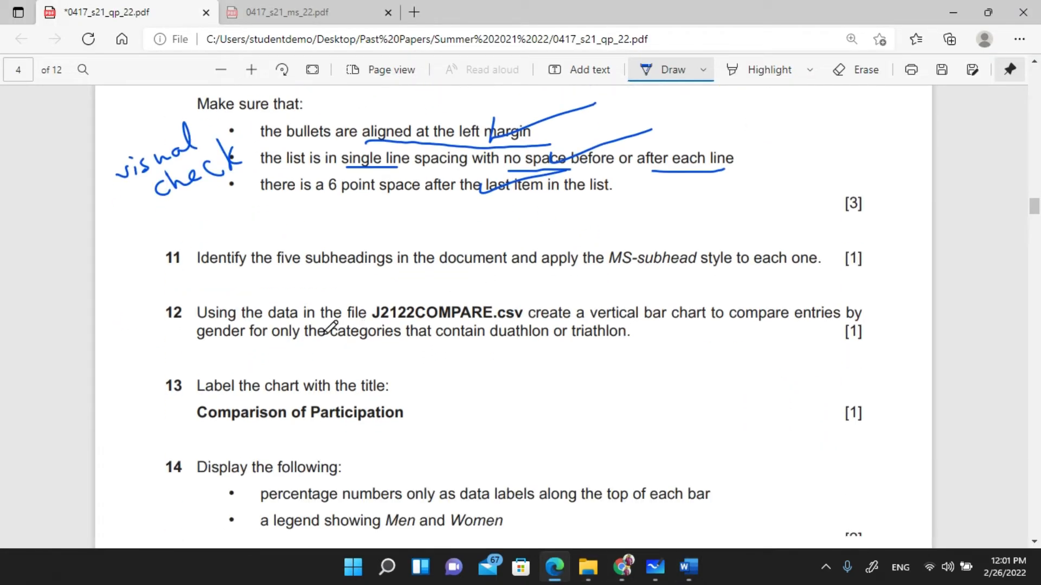
{"action": "mouse_move", "coordinate": [282, 273]}
{"action": "left_mouse_down"}
{"action": "mouse_move", "coordinate": [399, 269]}
{"action": "mouse_move", "coordinate": [400, 233]}
{"action": "mouse_move", "coordinate": [314, 238]}
{"action": "mouse_move", "coordinate": [302, 268]}
{"action": "left_mouse_up"}
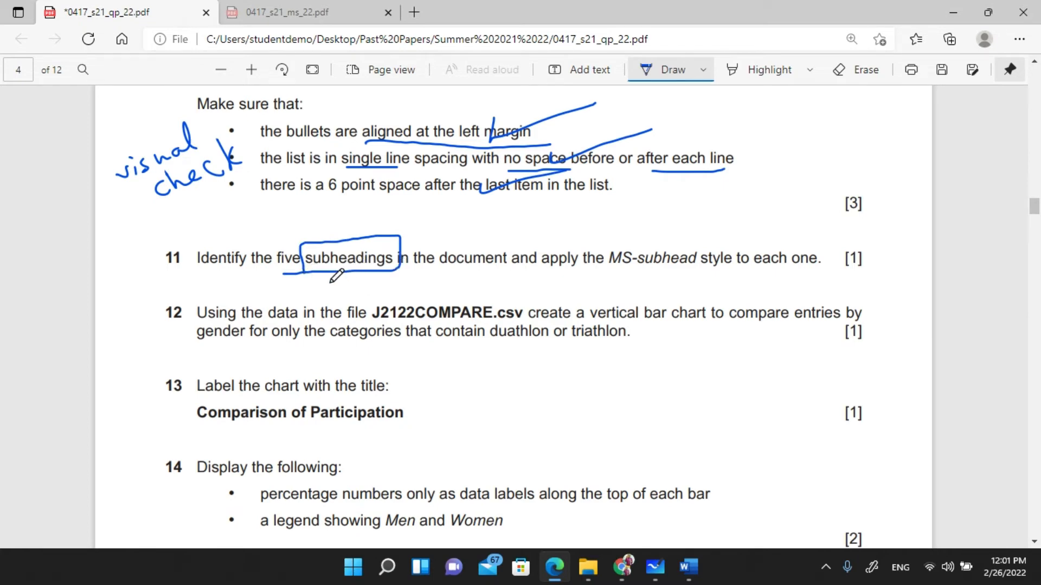
- Box 'MS-subhead style', draw an arrow linking it to the subheadings, and write 5 above 'five'
{"action": "mouse_move", "coordinate": [599, 278]}
{"action": "left_mouse_down"}
{"action": "mouse_move", "coordinate": [731, 270]}
{"action": "mouse_move", "coordinate": [729, 236]}
{"action": "mouse_move", "coordinate": [601, 251]}
{"action": "mouse_move", "coordinate": [598, 275]}
{"action": "left_mouse_up"}
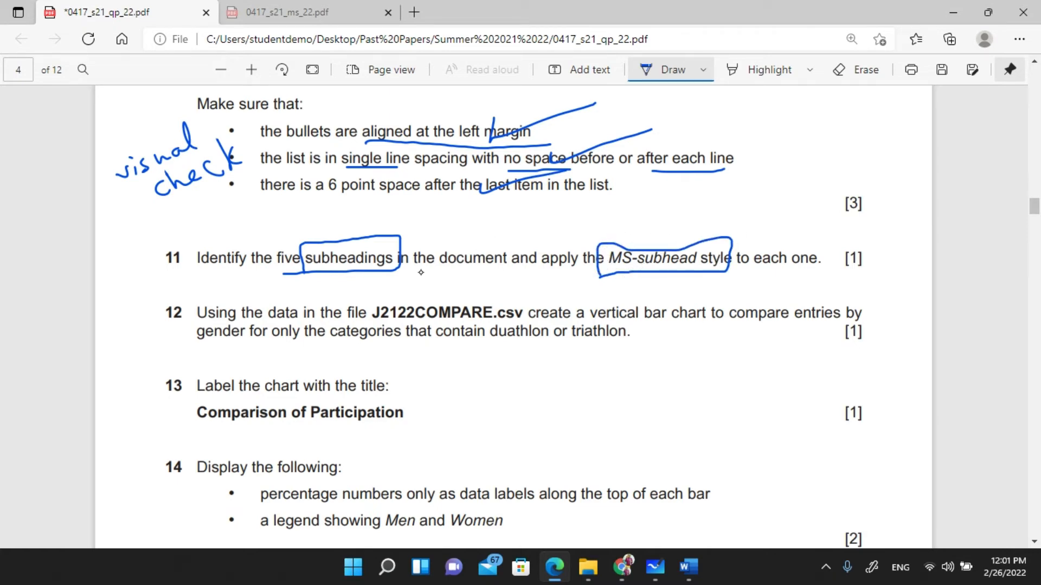
{"action": "mouse_move", "coordinate": [615, 245]}
{"action": "left_mouse_down"}
{"action": "mouse_move", "coordinate": [523, 212]}
{"action": "mouse_move", "coordinate": [402, 238]}
{"action": "mouse_move", "coordinate": [415, 217]}
{"action": "mouse_move", "coordinate": [422, 243]}
{"action": "left_mouse_up"}
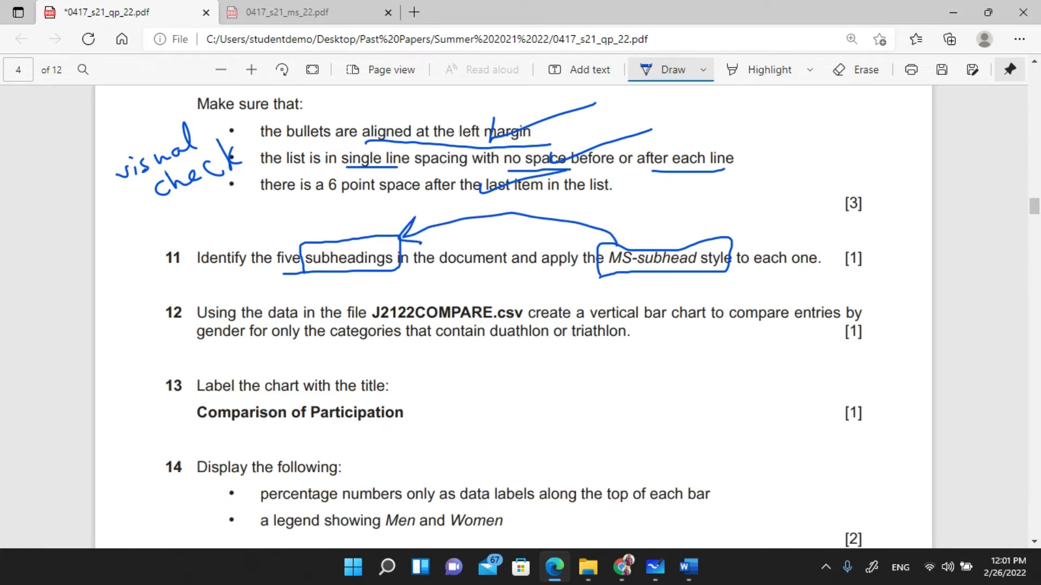
{"action": "mouse_move", "coordinate": [274, 227]}
{"action": "left_mouse_down"}
{"action": "mouse_move", "coordinate": [282, 242]}
{"action": "mouse_move", "coordinate": [271, 249]}
{"action": "left_mouse_up"}
{"action": "left_click_drag", "start_coordinate": [275, 228], "coordinate": [291, 226]}
{"action": "key", "text": "alt+Tab"}
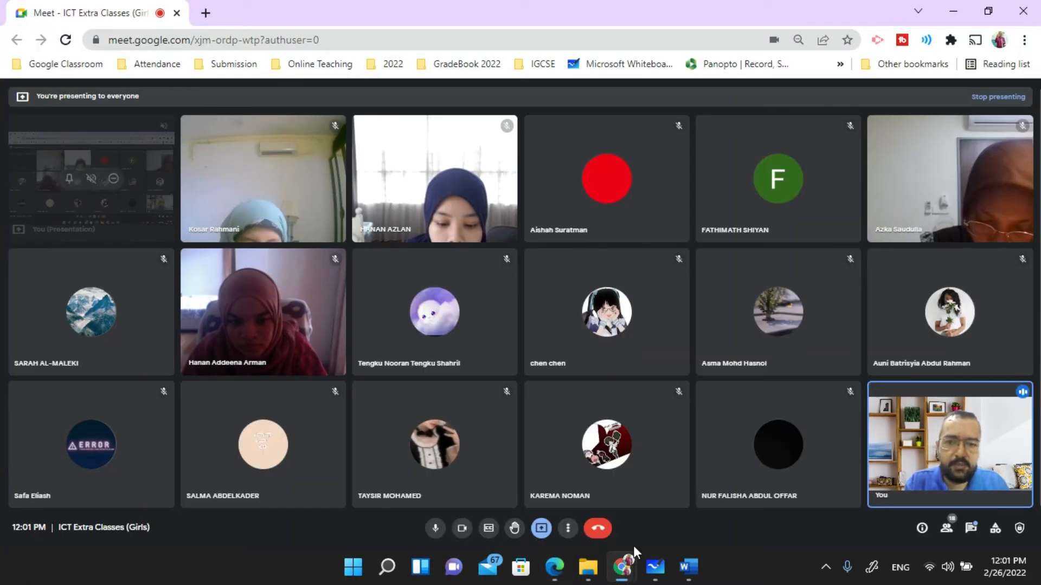
- Apply the MS-subhead style to the General Participation and Triathlon headings
{"action": "mouse_move", "coordinate": [688, 566]}
{"action": "left_click", "coordinate": [726, 509]}
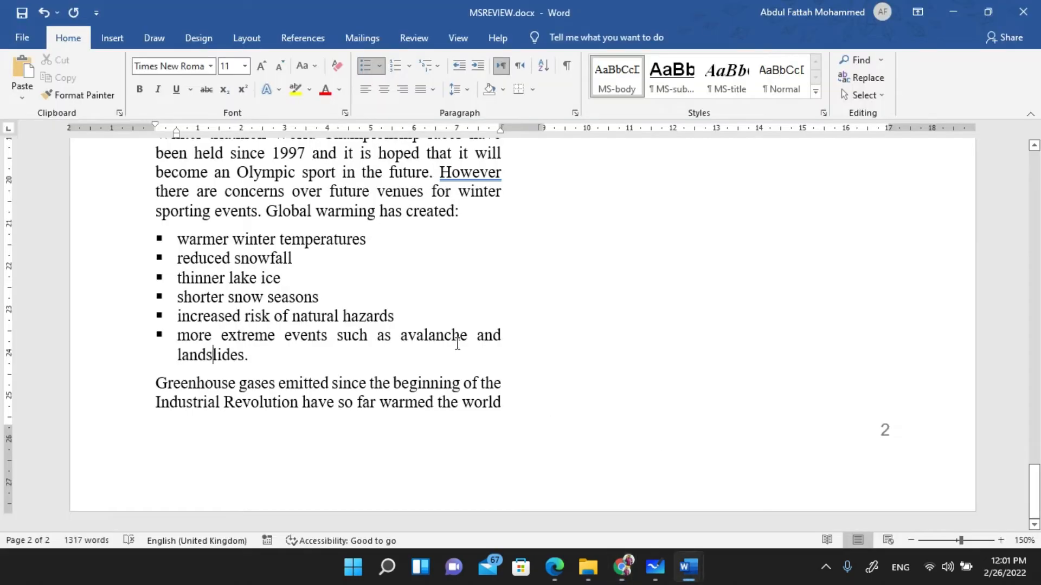
{"action": "scroll", "coordinate": [813, 82], "scroll_direction": "up", "scroll_amount": 9}
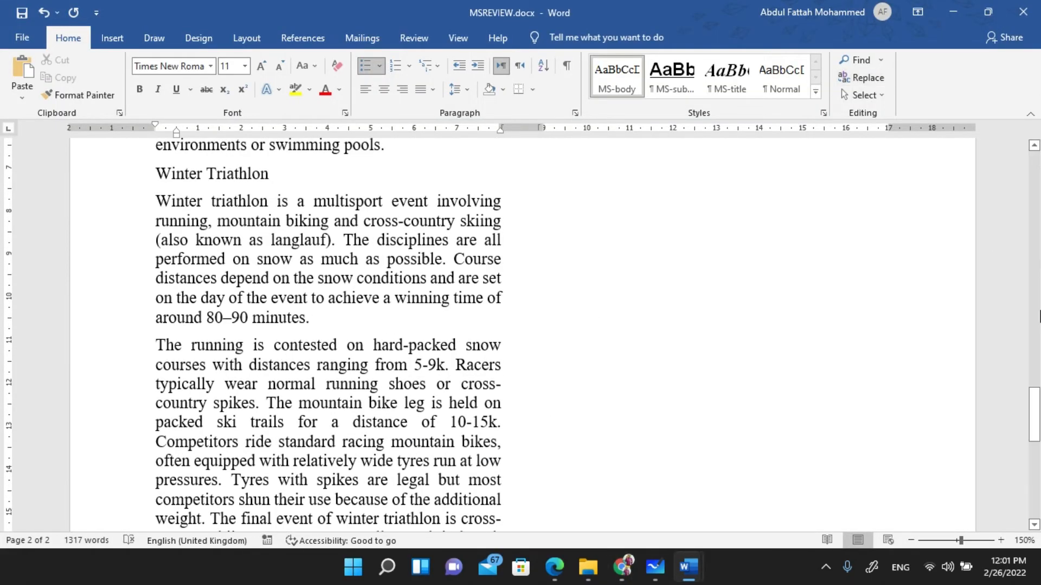
{"action": "left_click_drag", "start_coordinate": [1035, 414], "coordinate": [1037, 169]}
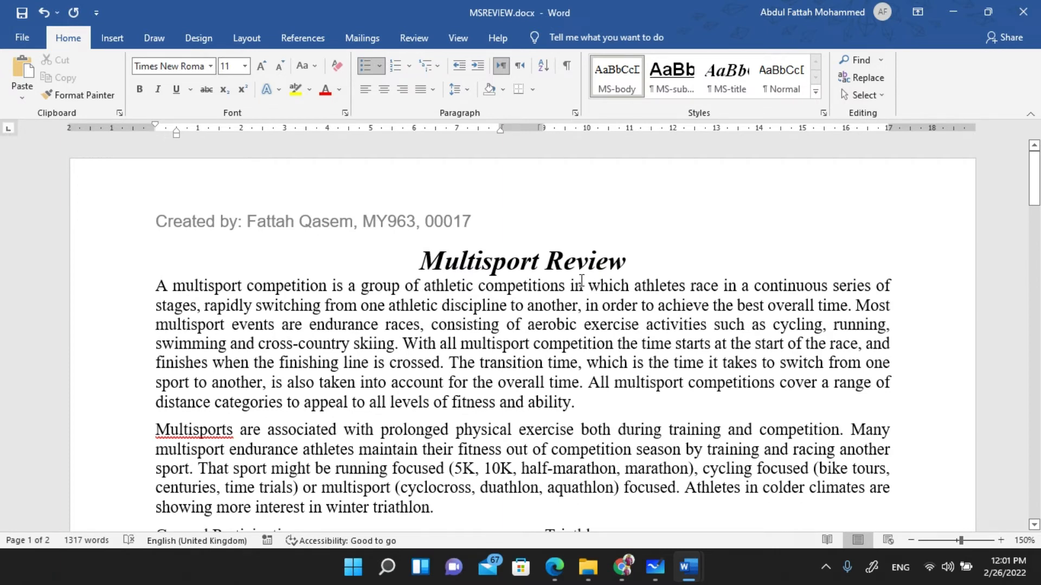
{"action": "scroll", "coordinate": [581, 279], "scroll_direction": "down", "scroll_amount": 3}
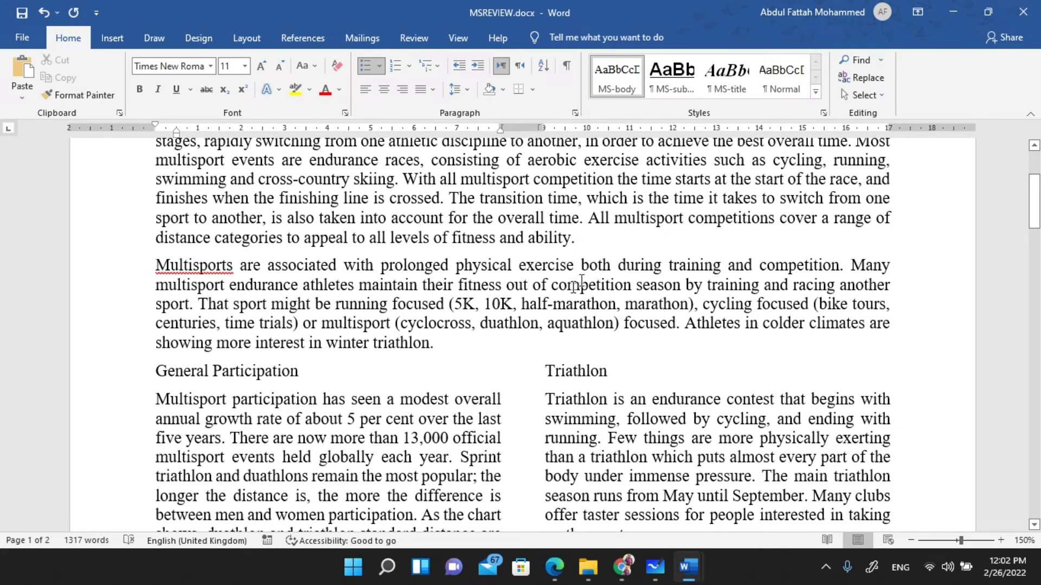
{"action": "left_click", "coordinate": [229, 369]}
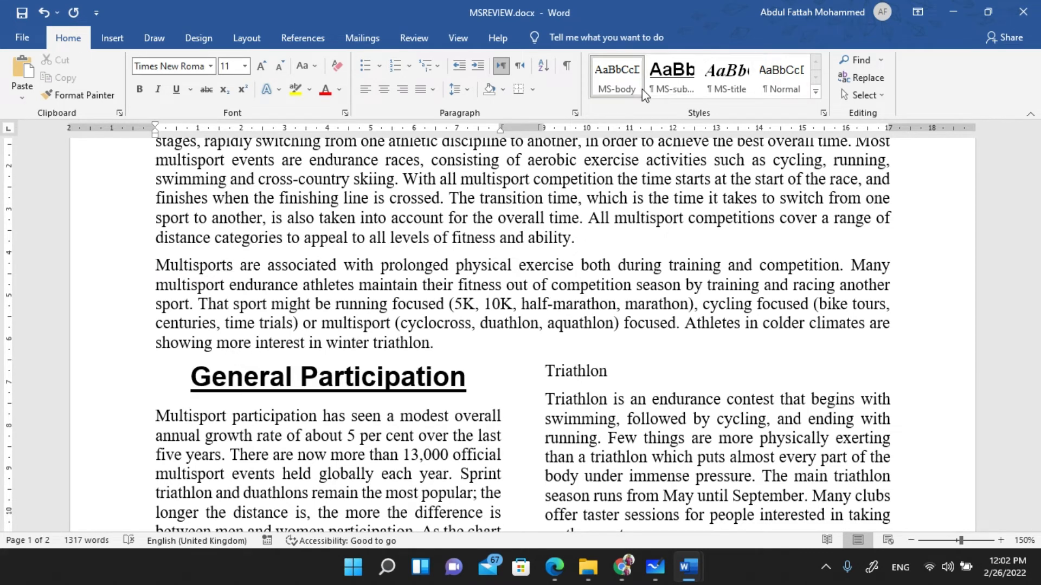
{"action": "left_click", "coordinate": [679, 68]}
{"action": "left_click", "coordinate": [565, 372]}
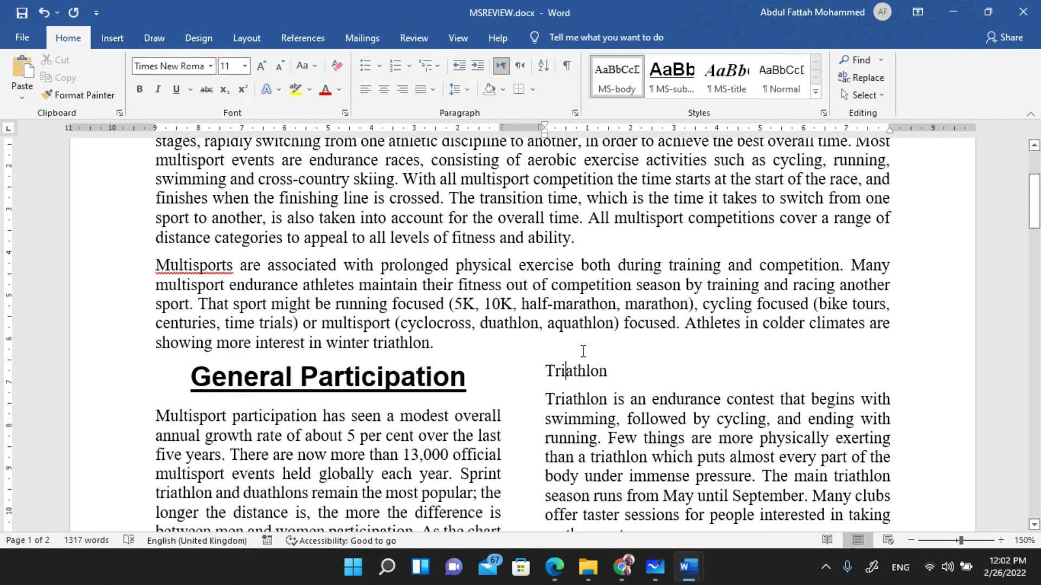
{"action": "left_click", "coordinate": [672, 73]}
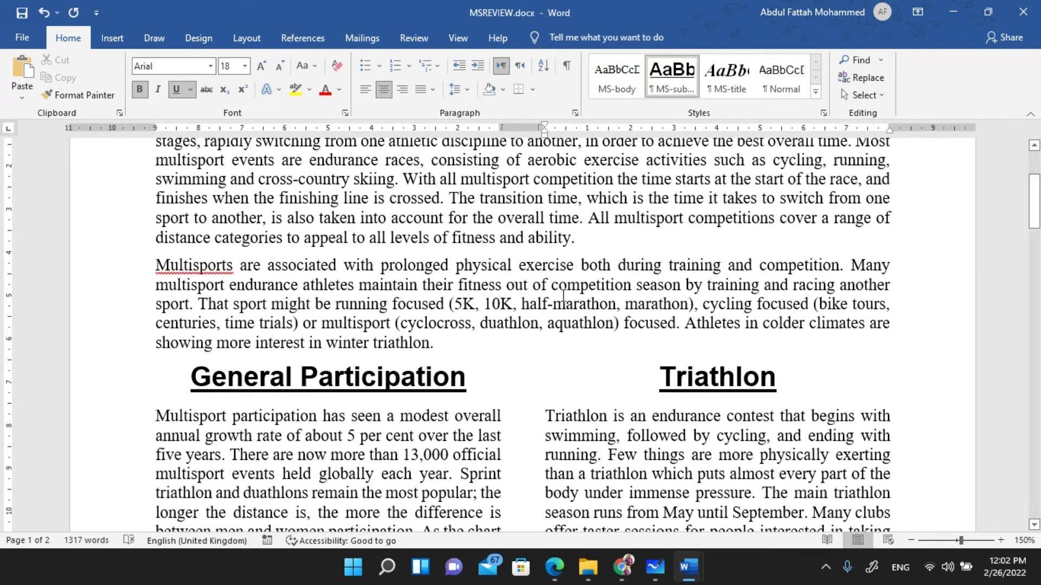
- Apply MS-subhead to the Duathlon, Aquathlon and Winter Triathlon headings
{"action": "scroll", "coordinate": [542, 307], "scroll_direction": "down", "scroll_amount": 3}
{"action": "scroll", "coordinate": [543, 307], "scroll_direction": "down", "scroll_amount": 4}
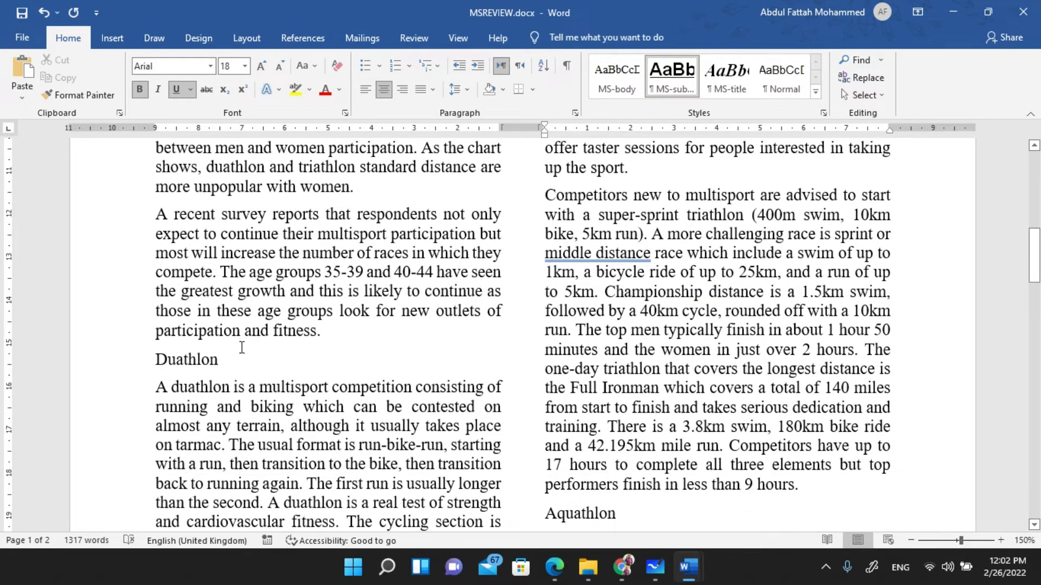
{"action": "left_click", "coordinate": [199, 358]}
{"action": "left_click", "coordinate": [672, 73]}
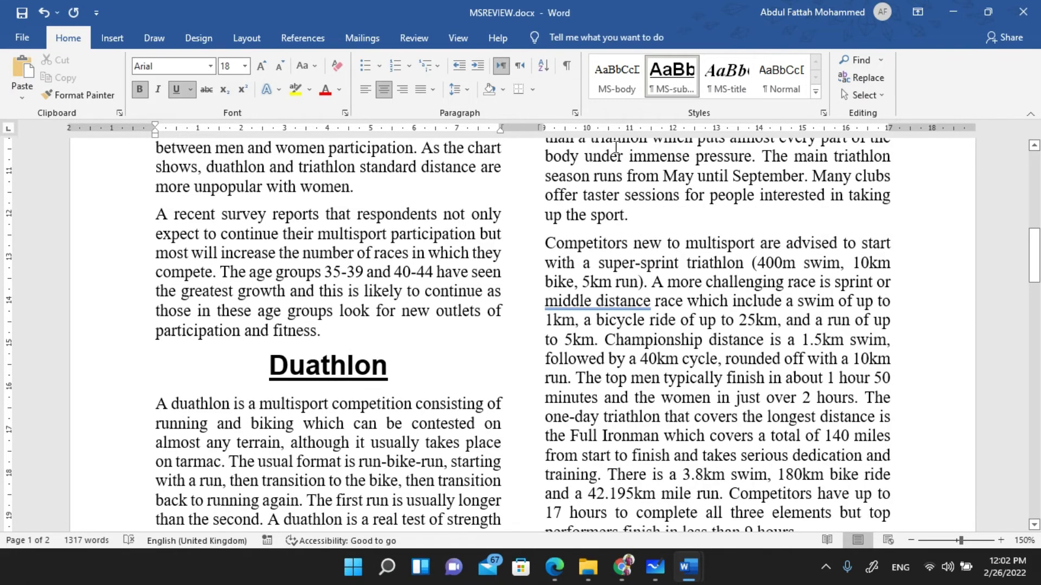
{"action": "scroll", "coordinate": [593, 190], "scroll_direction": "down", "scroll_amount": 5}
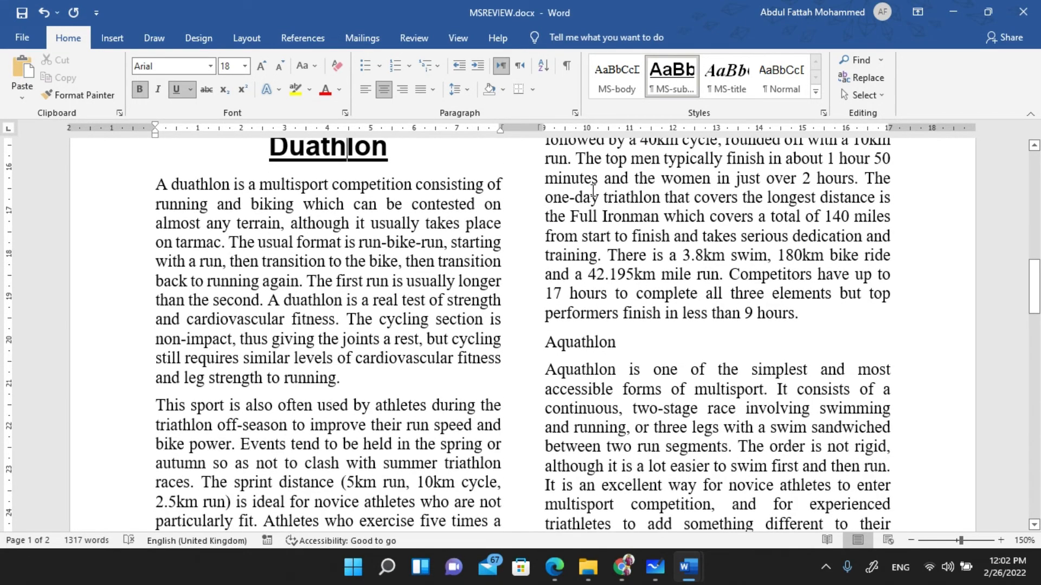
{"action": "left_click", "coordinate": [586, 342]}
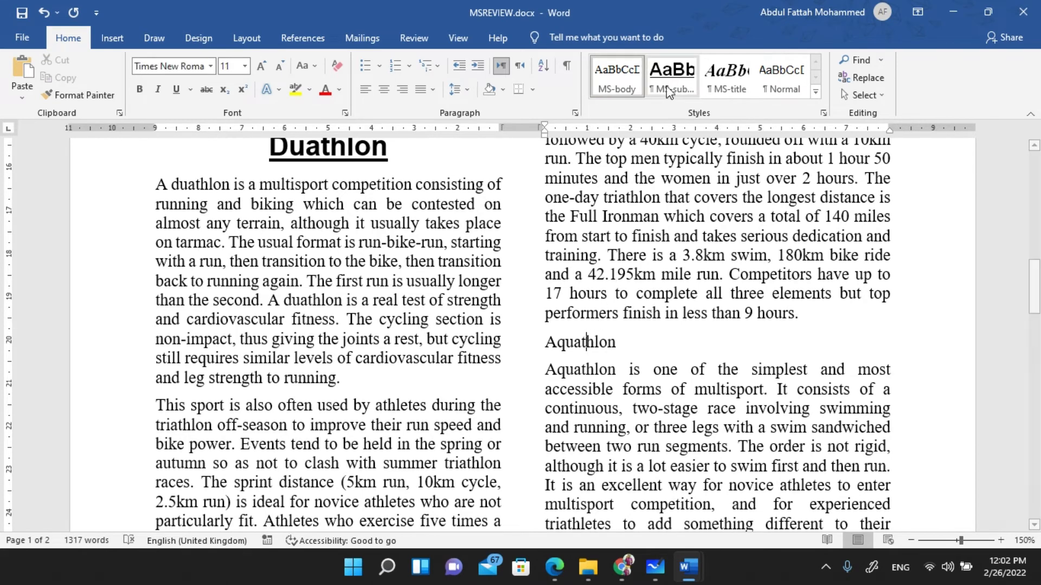
{"action": "left_click", "coordinate": [667, 87]}
{"action": "scroll", "coordinate": [511, 291], "scroll_direction": "down", "scroll_amount": 9}
{"action": "scroll", "coordinate": [511, 291], "scroll_direction": "down", "scroll_amount": 8}
{"action": "scroll", "coordinate": [511, 285], "scroll_direction": "down", "scroll_amount": 3}
{"action": "scroll", "coordinate": [509, 284], "scroll_direction": "down", "scroll_amount": 1}
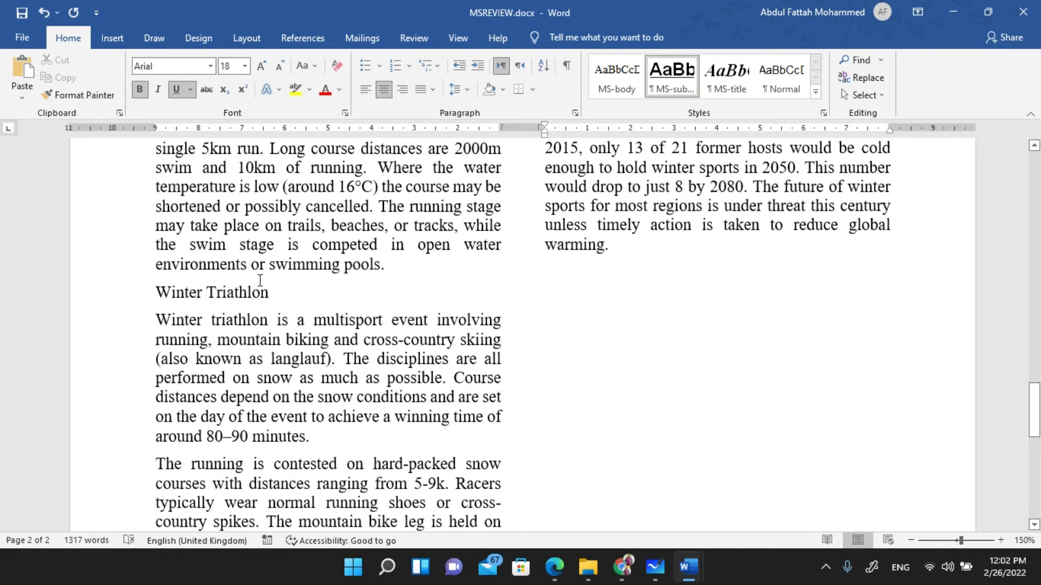
{"action": "left_click", "coordinate": [228, 293]}
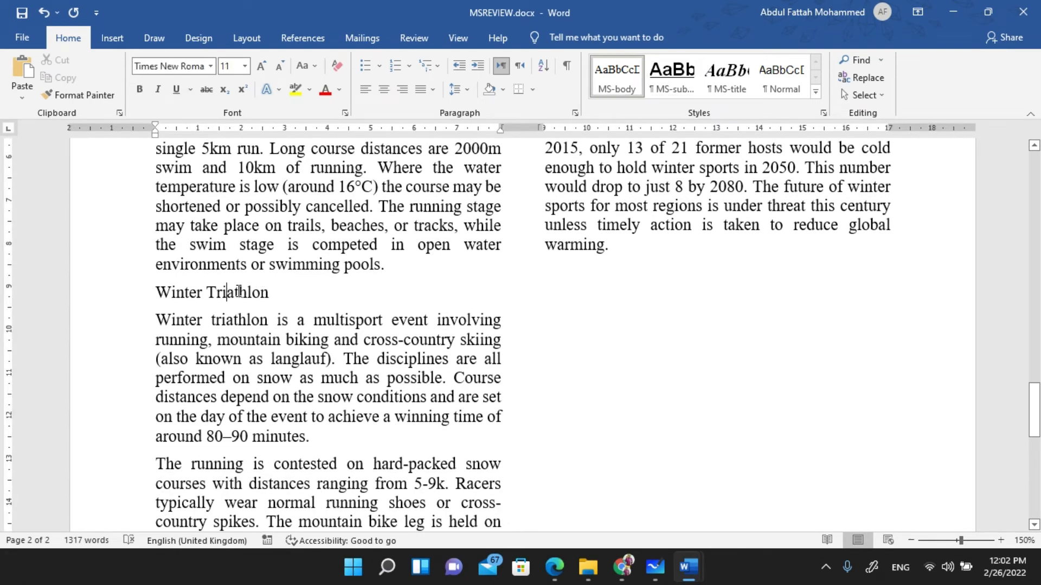
{"action": "left_click", "coordinate": [671, 76]}
{"action": "scroll", "coordinate": [525, 298], "scroll_direction": "down", "scroll_amount": 11, "text": "ctrl"}
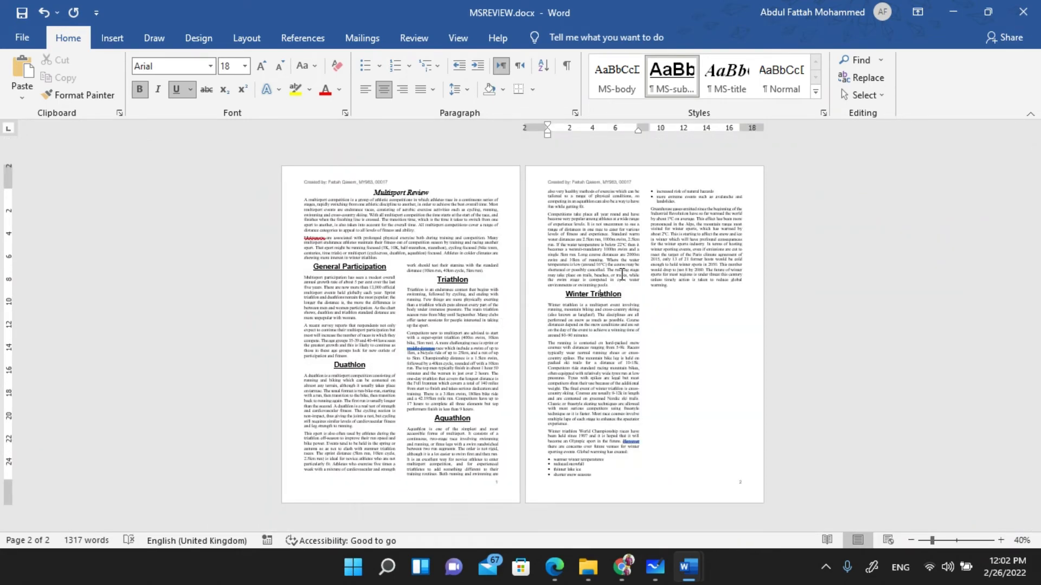
{"action": "key", "text": "alt+Tab"}
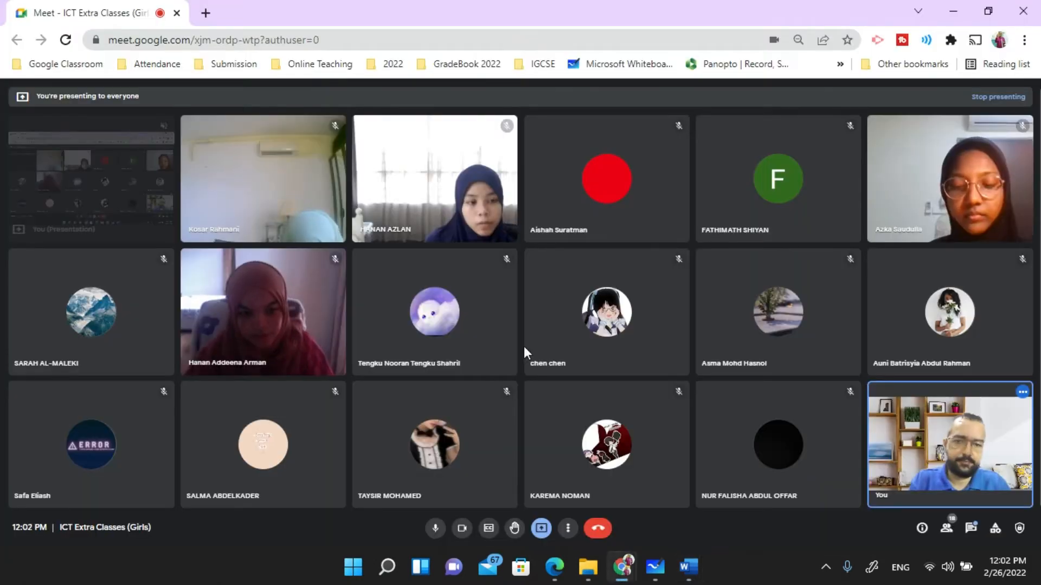
- Box J2122COMPARE.csv, underline 'vertical bar chart', circle 'duathlon or triathlon' and its 1 mark, then stop drawing
{"action": "left_click", "coordinate": [550, 569]}
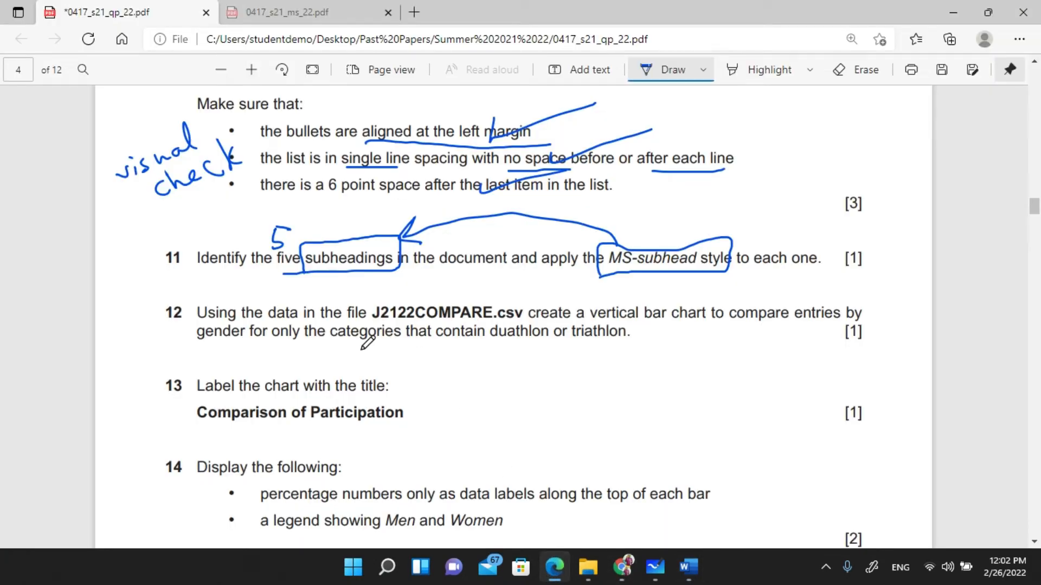
{"action": "scroll", "coordinate": [367, 342], "scroll_direction": "down", "scroll_amount": 3}
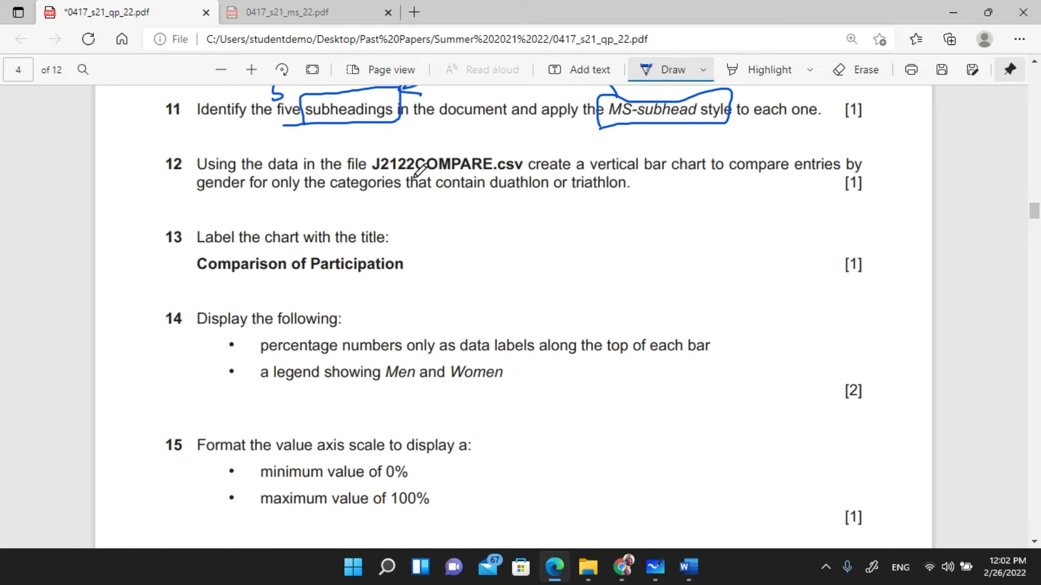
{"action": "mouse_move", "coordinate": [411, 173]}
{"action": "left_mouse_down"}
{"action": "mouse_move", "coordinate": [528, 173]}
{"action": "mouse_move", "coordinate": [464, 136]}
{"action": "mouse_move", "coordinate": [396, 140]}
{"action": "mouse_move", "coordinate": [373, 163]}
{"action": "mouse_move", "coordinate": [477, 173]}
{"action": "left_mouse_up"}
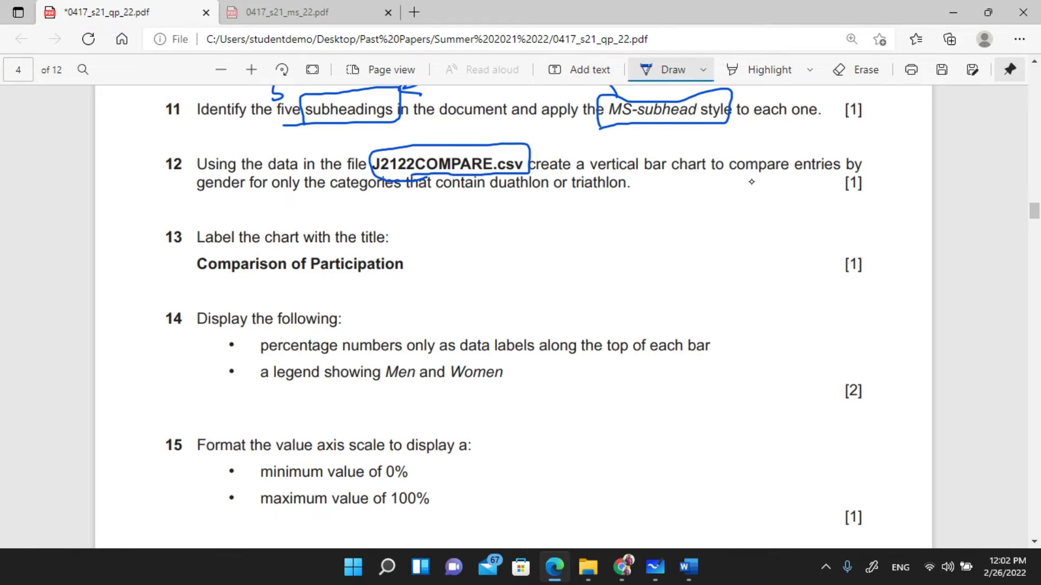
{"action": "left_click_drag", "start_coordinate": [593, 175], "coordinate": [713, 172]}
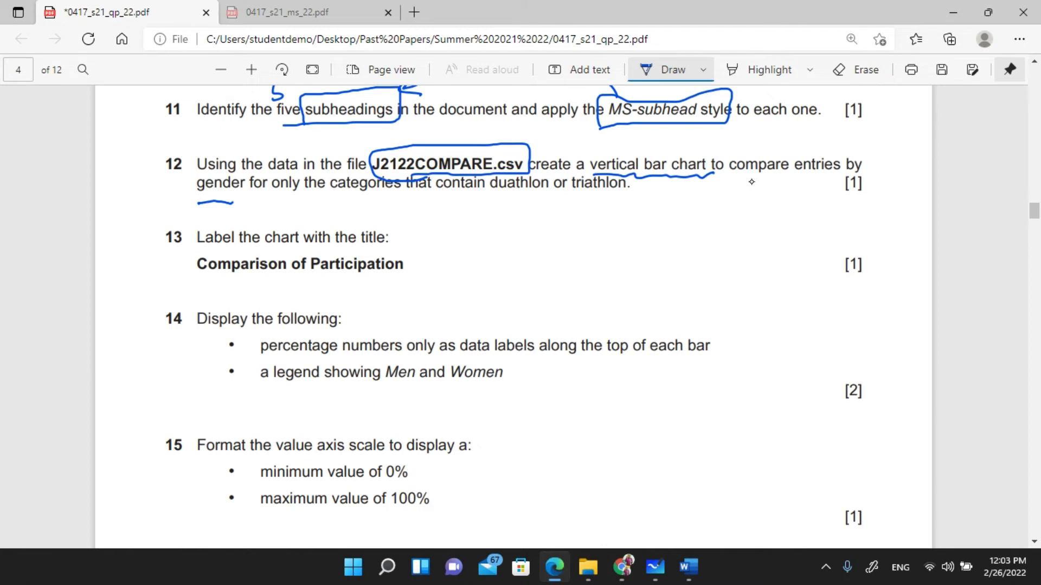
{"action": "left_click_drag", "start_coordinate": [505, 199], "coordinate": [605, 204]}
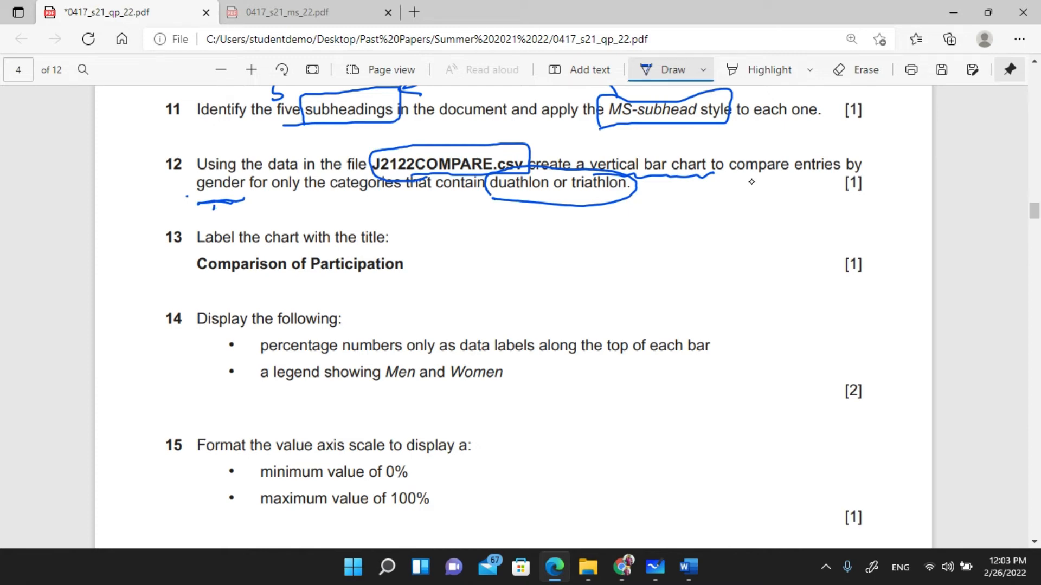
{"action": "left_click_drag", "start_coordinate": [216, 203], "coordinate": [229, 206]}
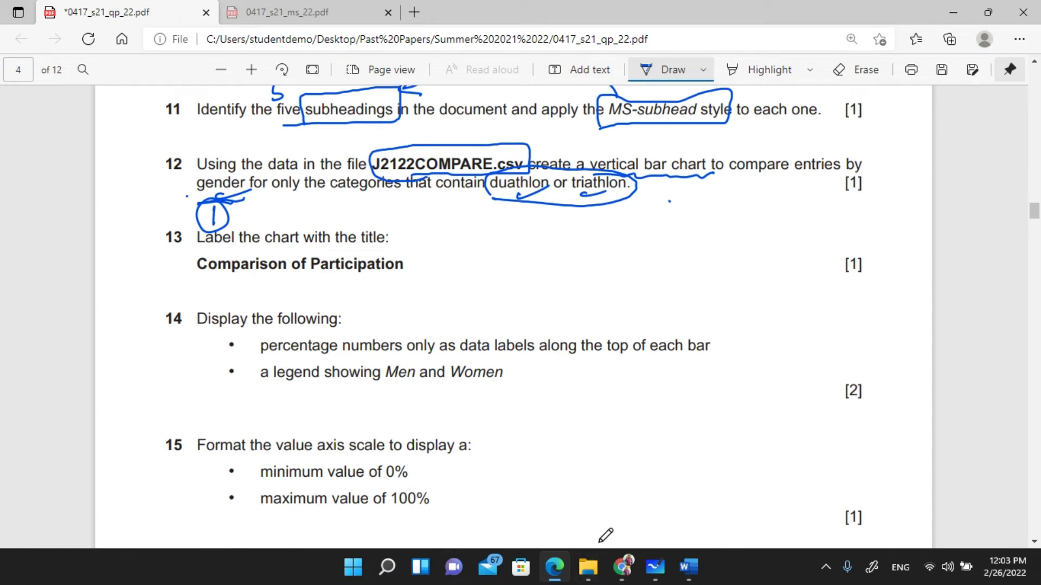
{"action": "mouse_move", "coordinate": [651, 564]}
{"action": "left_click", "coordinate": [637, 525]}
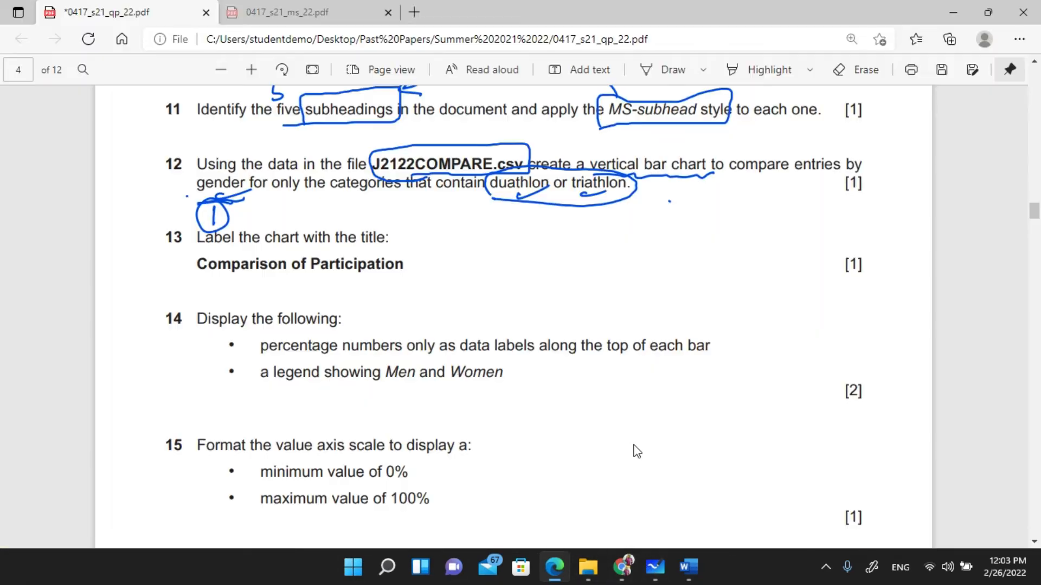
- Open J2122COMPARE.csv from the 06_0417_22_Confidential Source Files June 2021 folder
{"action": "left_click", "coordinate": [588, 567]}
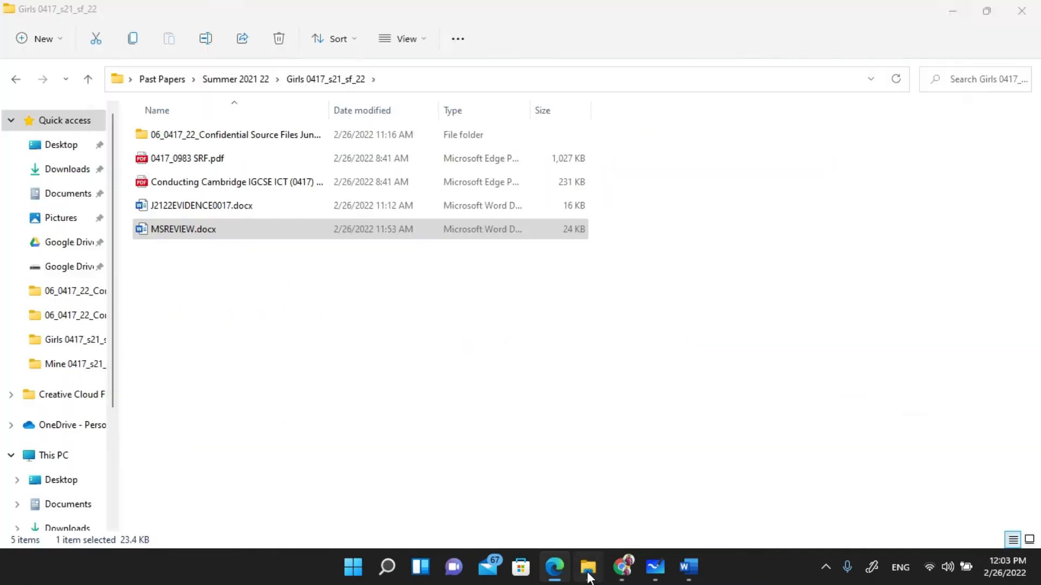
{"action": "double_click", "coordinate": [250, 138]}
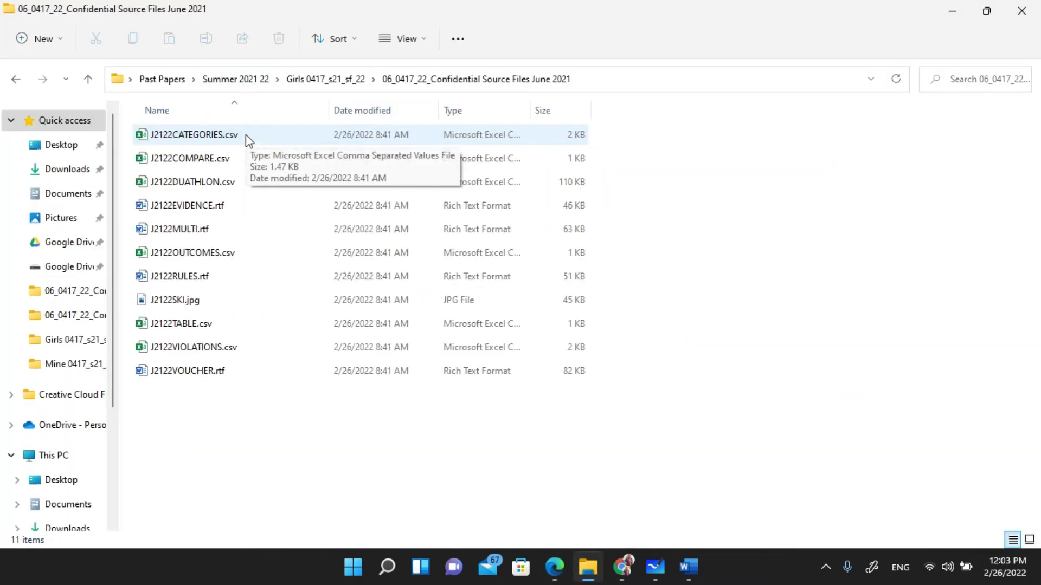
{"action": "left_click", "coordinate": [211, 163]}
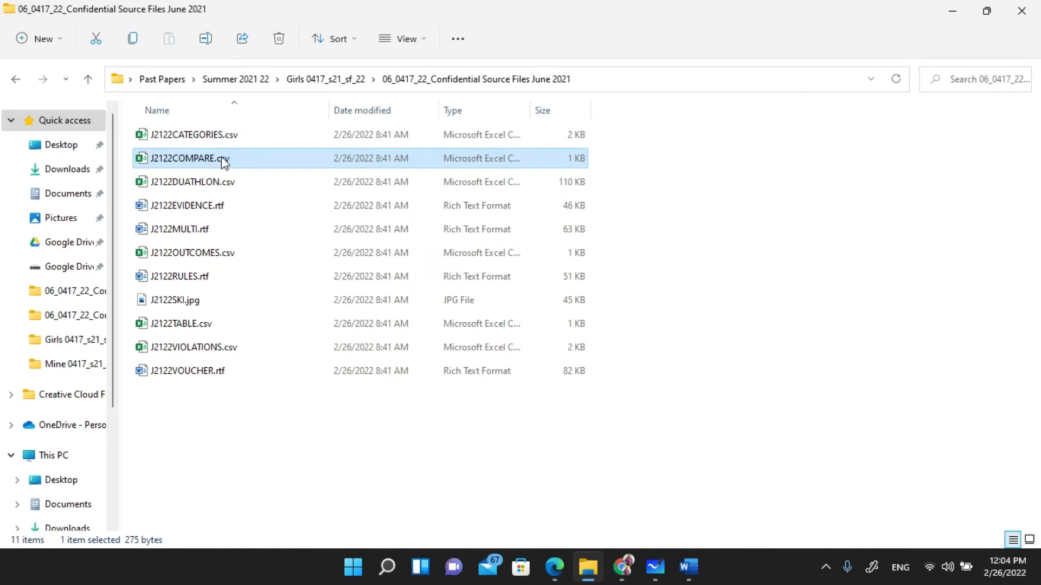
{"action": "double_click", "coordinate": [225, 162]}
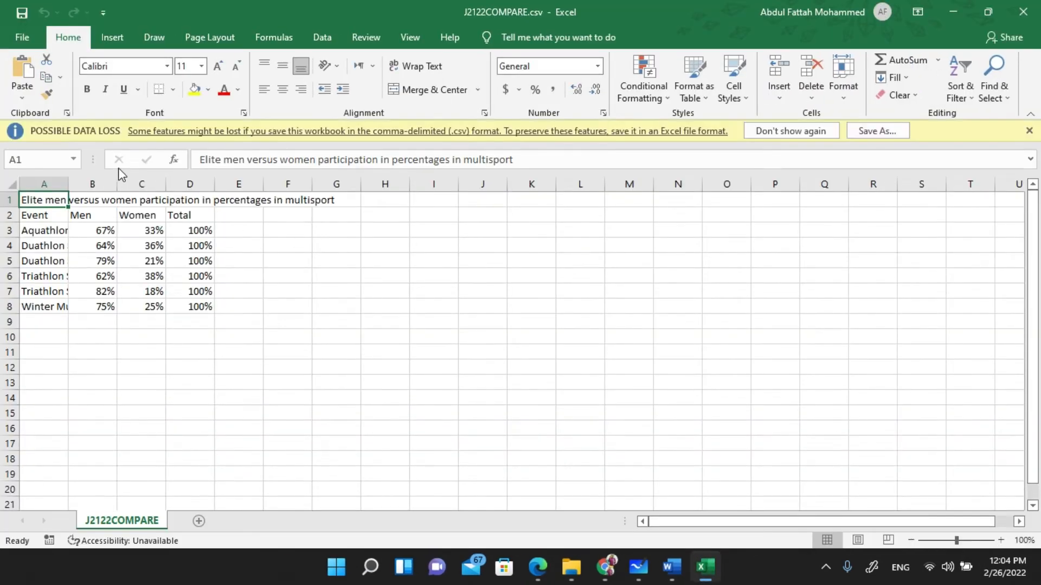
- Dismiss the data-loss warning, auto-fit columns A and C, and review the event and heading cells
{"action": "left_click", "coordinate": [1028, 131]}
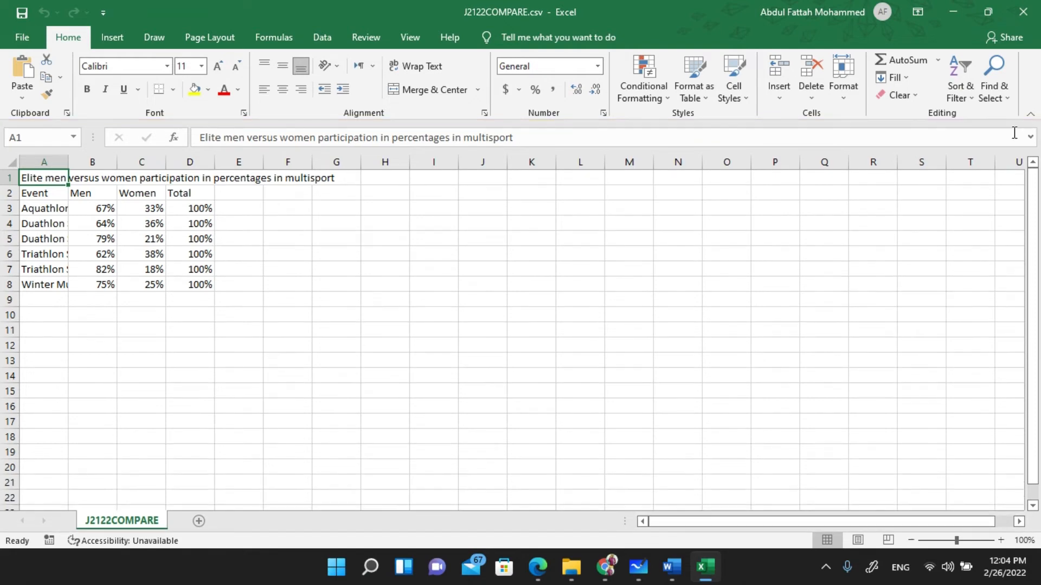
{"action": "double_click", "coordinate": [68, 167]}
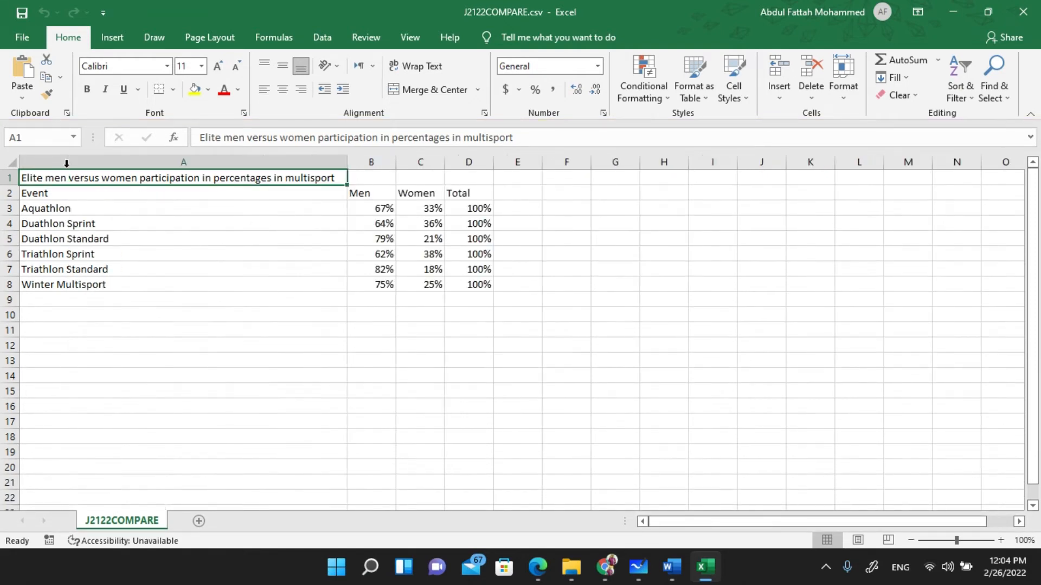
{"action": "double_click", "coordinate": [420, 161]}
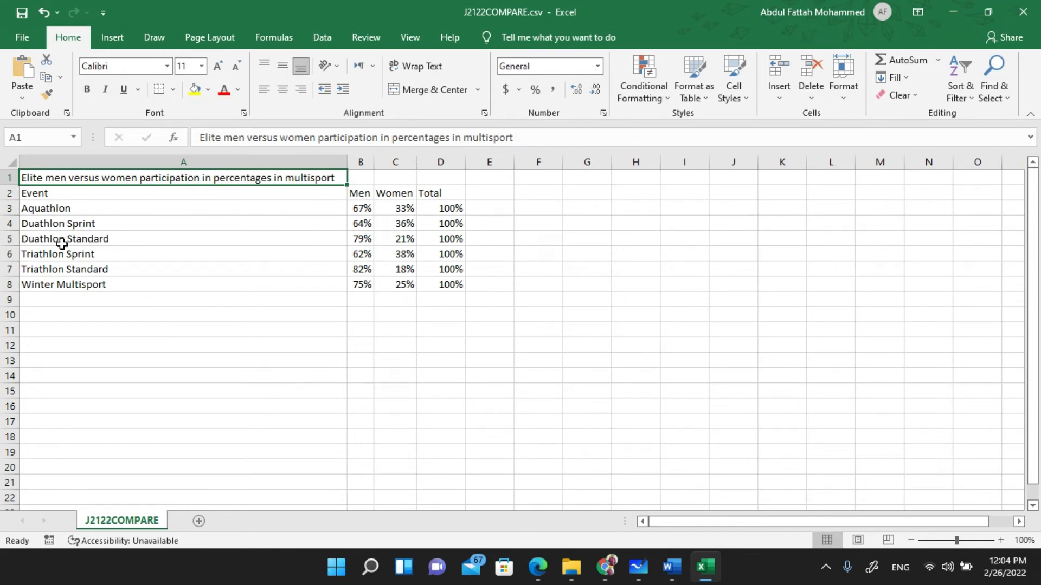
{"action": "left_click_drag", "start_coordinate": [61, 282], "coordinate": [472, 281]}
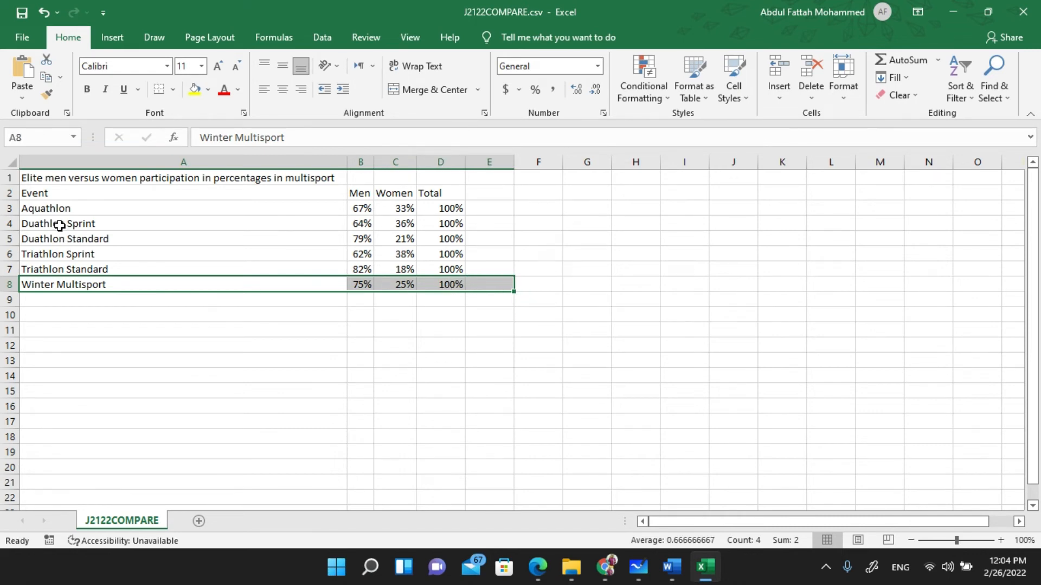
{"action": "left_click", "coordinate": [60, 208]}
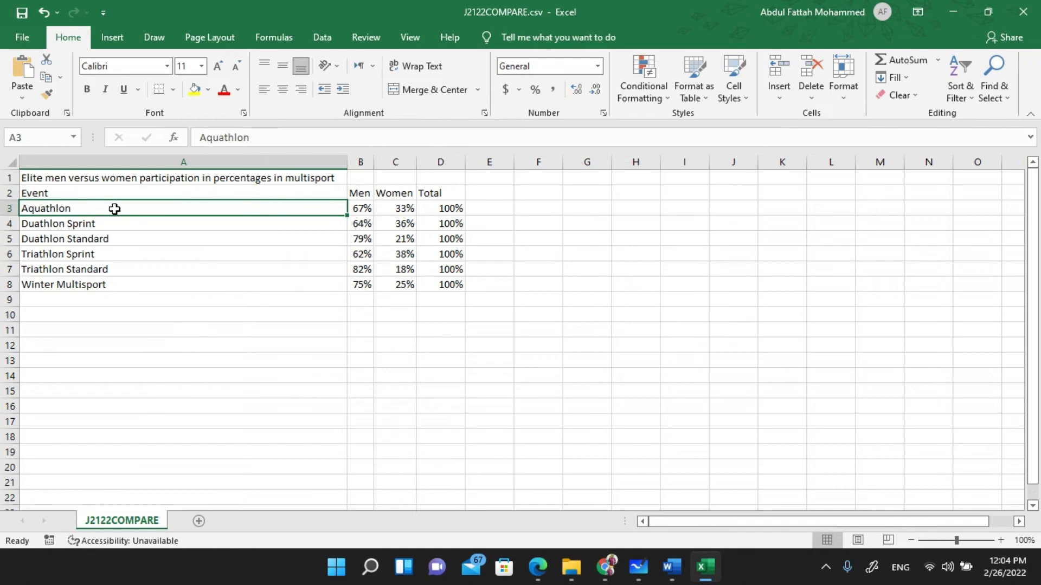
{"action": "left_click_drag", "start_coordinate": [86, 224], "coordinate": [85, 269]}
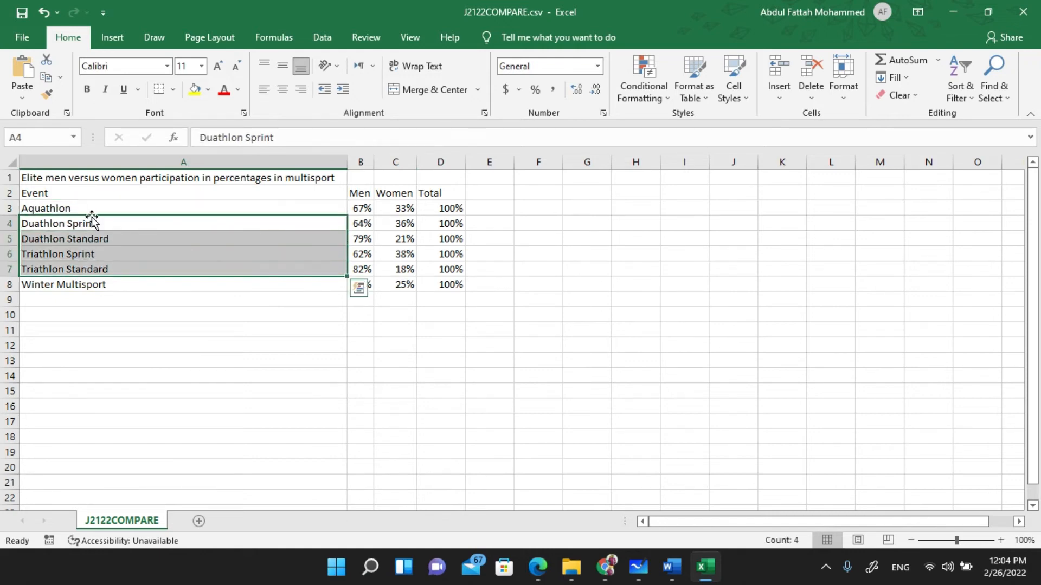
{"action": "left_click", "coordinate": [363, 192]}
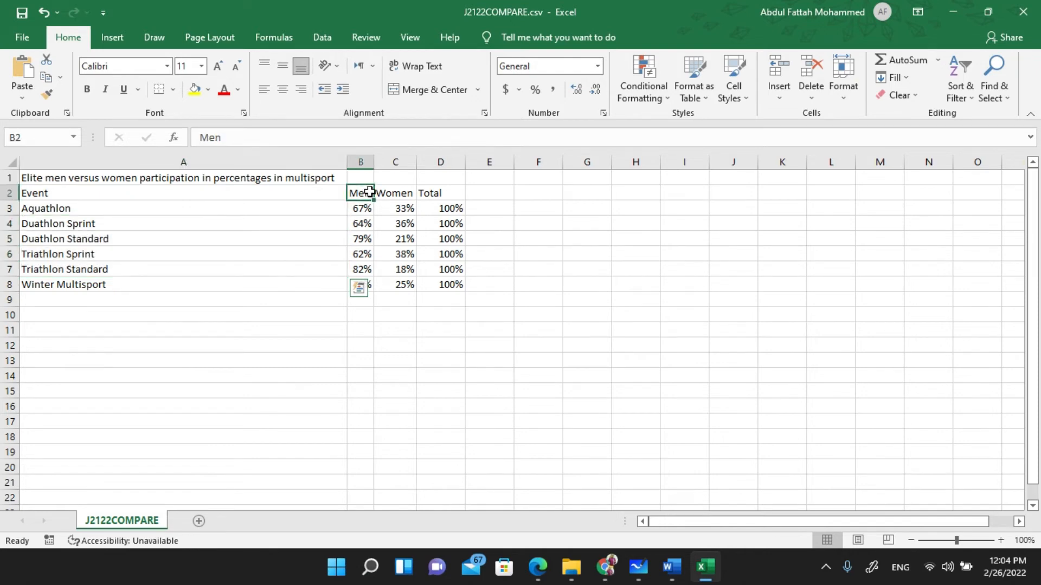
{"action": "left_click_drag", "start_coordinate": [373, 192], "coordinate": [400, 192]}
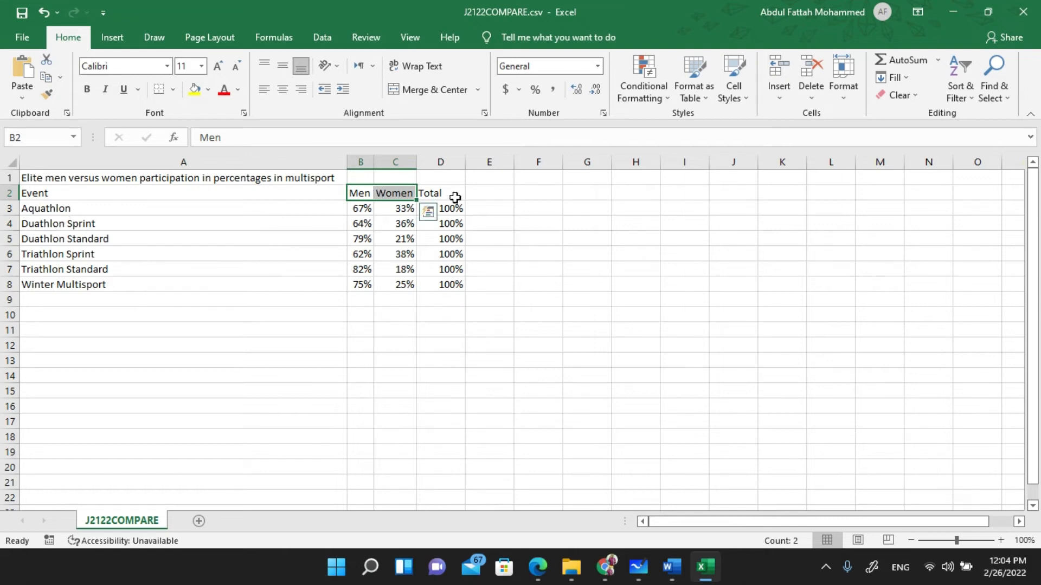
- Select the four Duathlon and Triathlon rows A4:C7 for copying, undoing two stray pastes
{"action": "left_click_drag", "start_coordinate": [58, 225], "coordinate": [404, 263]}
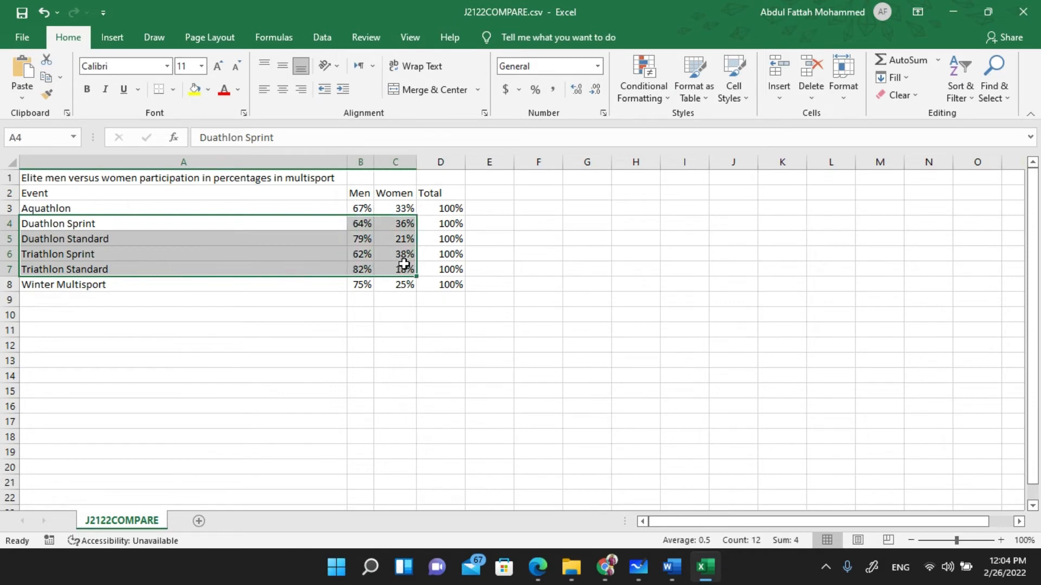
{"action": "left_click", "coordinate": [90, 375]}
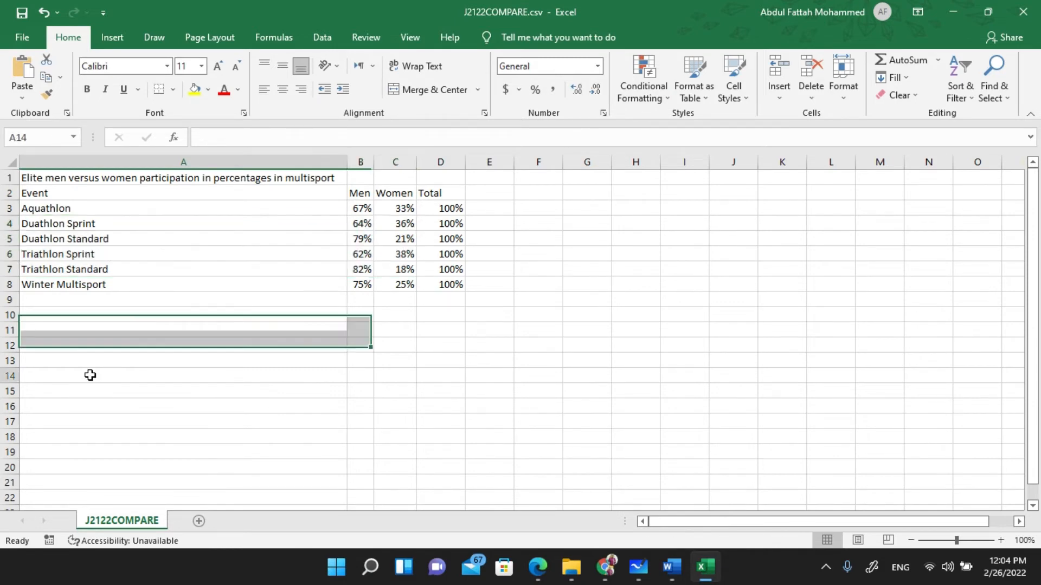
{"action": "type", "text": "warmer winter"}
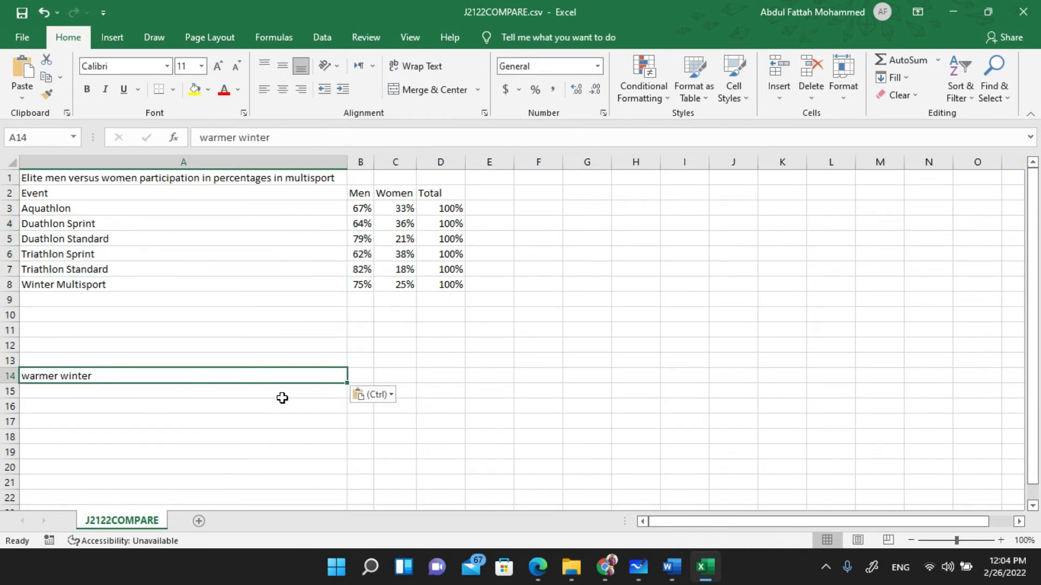
{"action": "key", "text": "ctrl+z"}
{"action": "left_click_drag", "start_coordinate": [68, 227], "coordinate": [402, 271]}
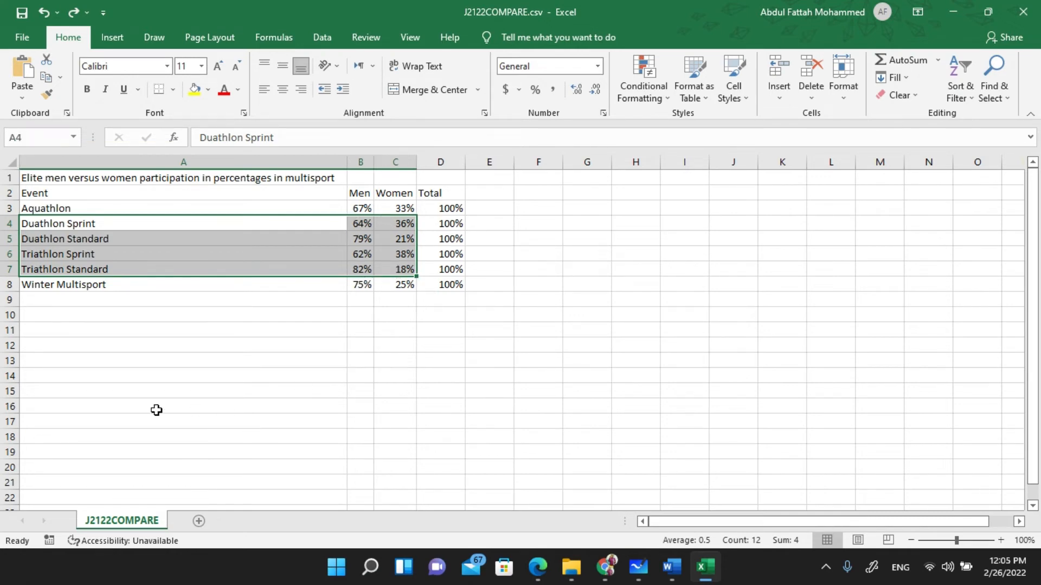
{"action": "left_click", "coordinate": [113, 363]}
{"action": "type", "text": "warmer winter"}
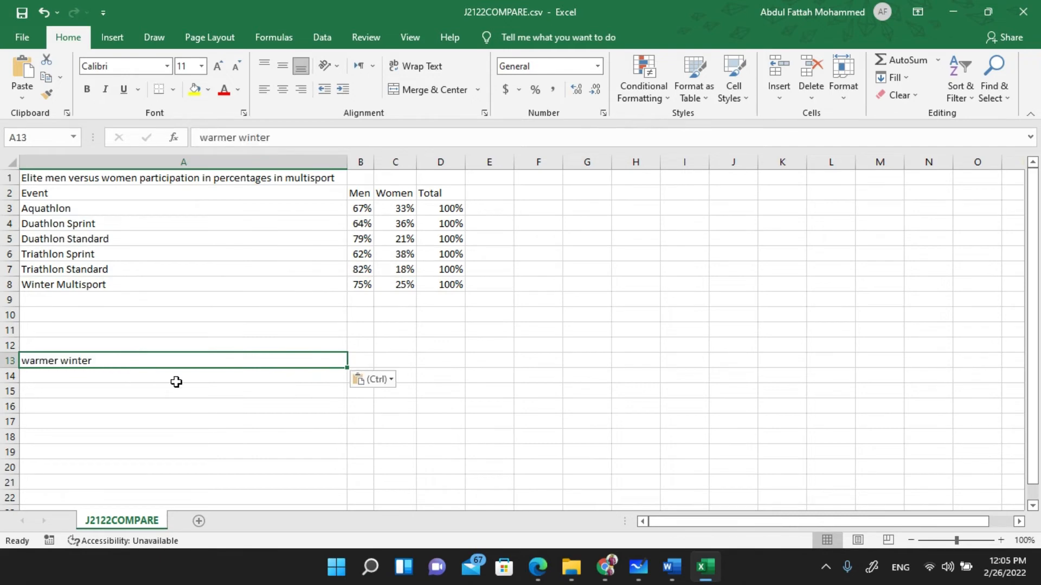
{"action": "key", "text": "ctrl+z"}
{"action": "left_click_drag", "start_coordinate": [77, 225], "coordinate": [394, 259]}
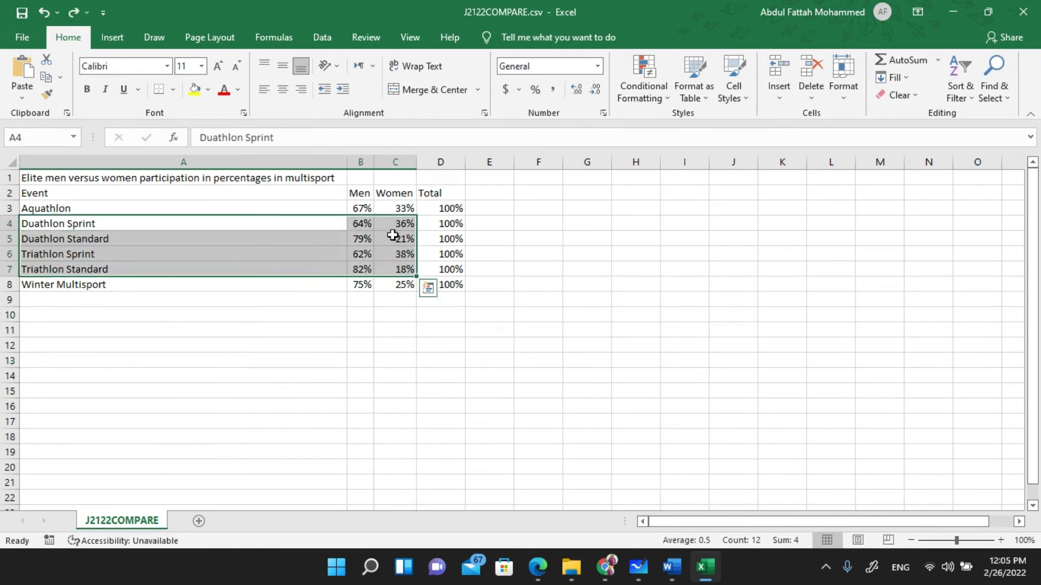
{"action": "right_click", "coordinate": [394, 239]}
- Copy rows A4:C7 to A12 and the Men and Women headings into B11:C11
{"action": "left_click", "coordinate": [447, 212]}
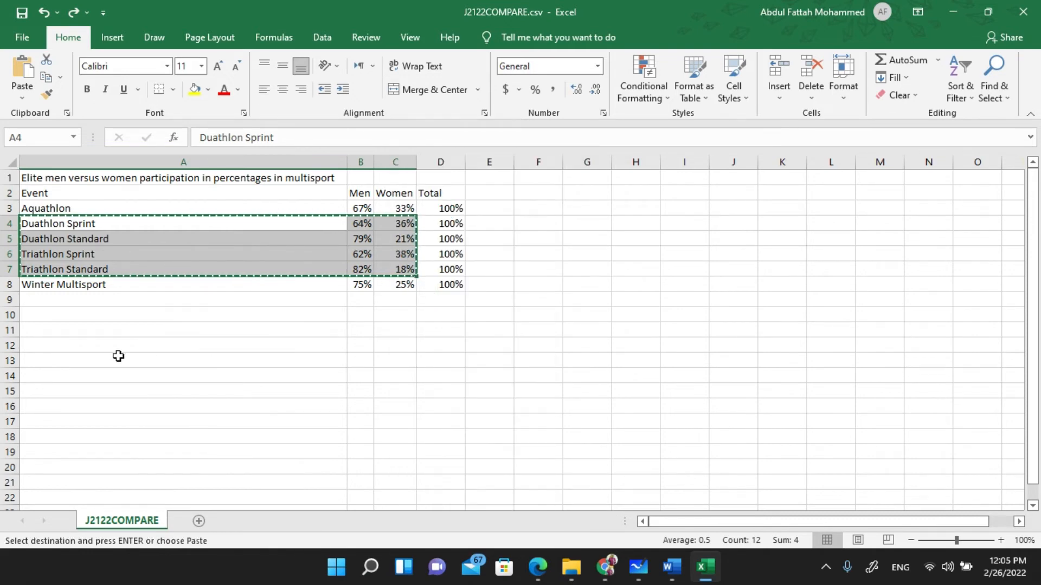
{"action": "left_click", "coordinate": [92, 347]}
{"action": "key", "text": "ctrl+v"}
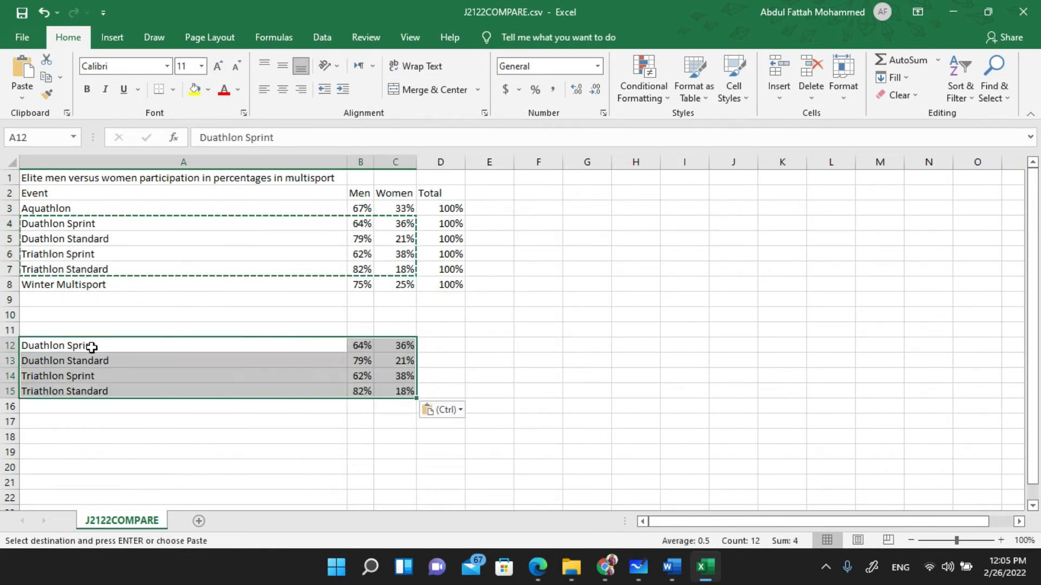
{"action": "left_click_drag", "start_coordinate": [358, 193], "coordinate": [400, 193]}
{"action": "key", "text": "ctrl+c"}
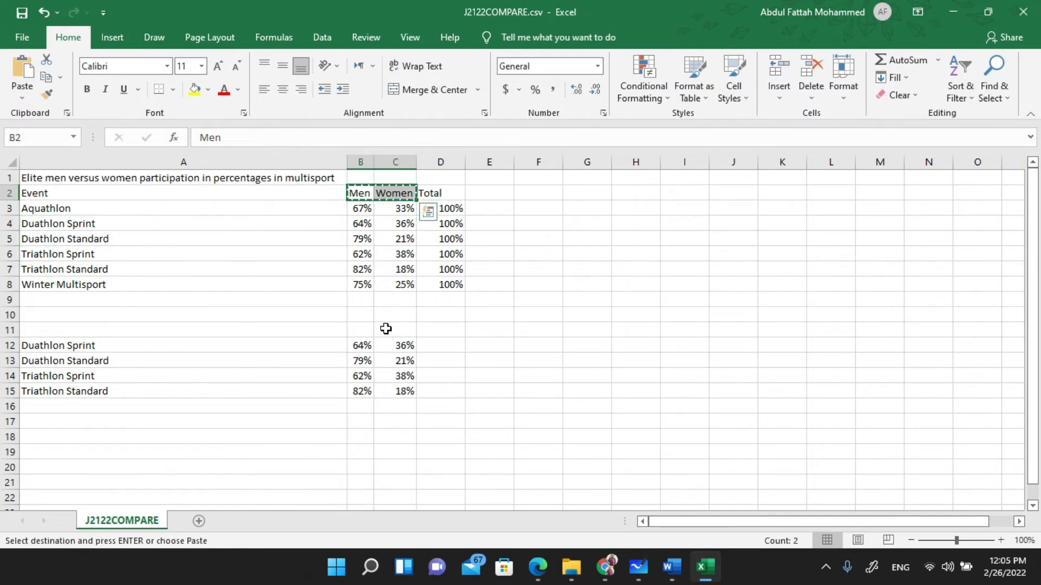
{"action": "left_click", "coordinate": [365, 327]}
{"action": "key", "text": "ctrl+v"}
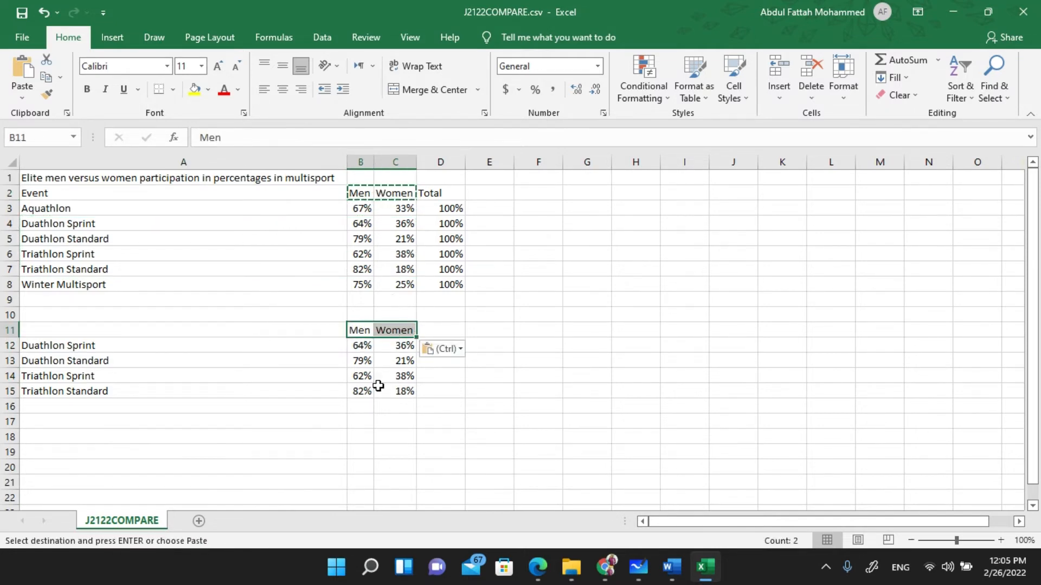
{"action": "left_click", "coordinate": [246, 456]}
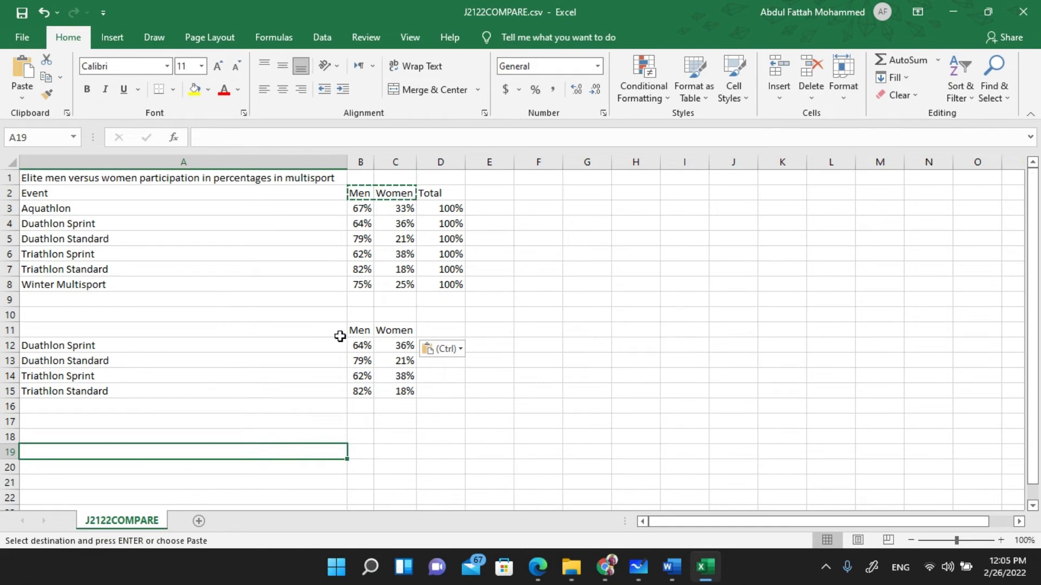
- Select the new block A11:C15 as the chart data
{"action": "left_click", "coordinate": [358, 329]}
{"action": "left_click_drag", "start_coordinate": [381, 327], "coordinate": [414, 332]}
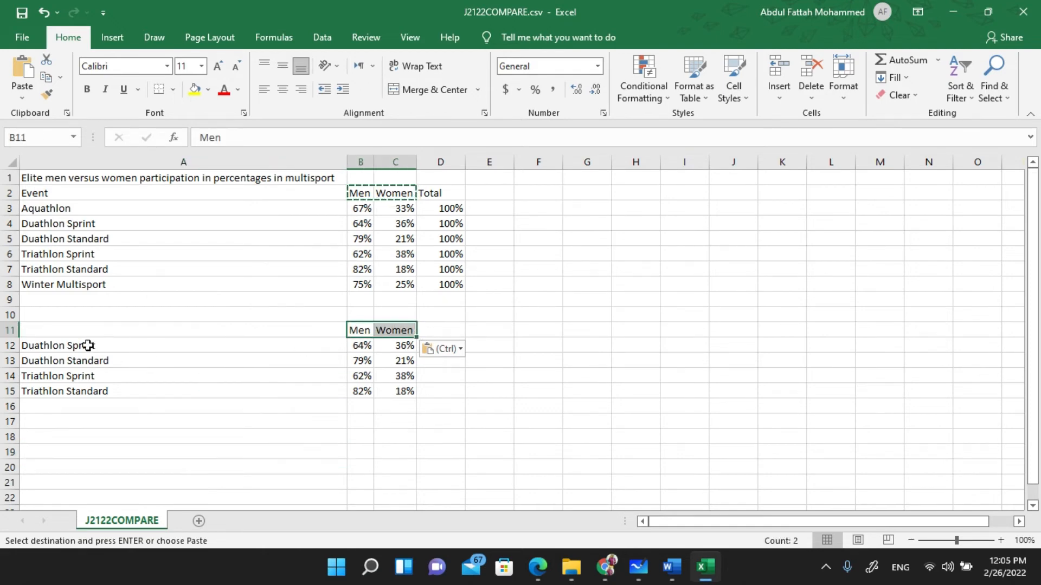
{"action": "mouse_move", "coordinate": [100, 346]}
{"action": "left_mouse_down"}
{"action": "mouse_move", "coordinate": [102, 374]}
{"action": "mouse_move", "coordinate": [230, 390]}
{"action": "mouse_move", "coordinate": [405, 385]}
{"action": "left_mouse_up"}
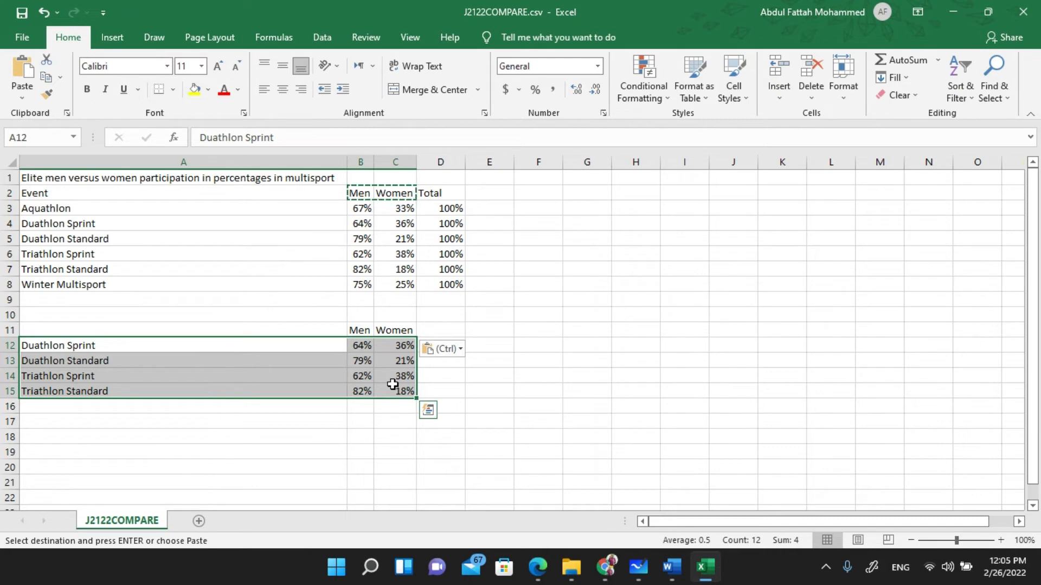
{"action": "left_click_drag", "start_coordinate": [202, 332], "coordinate": [393, 398]}
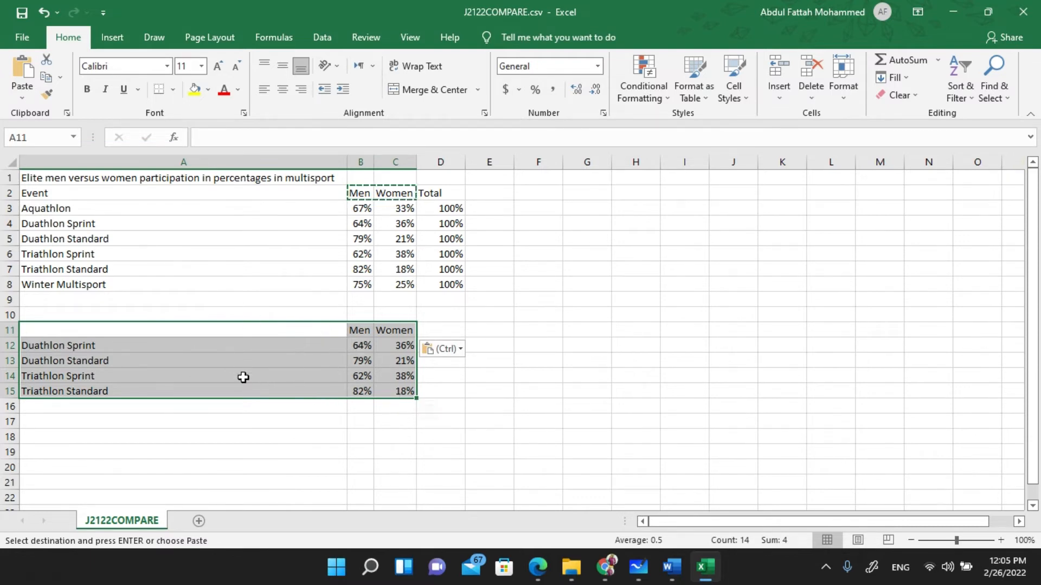
{"action": "left_click", "coordinate": [259, 241]}
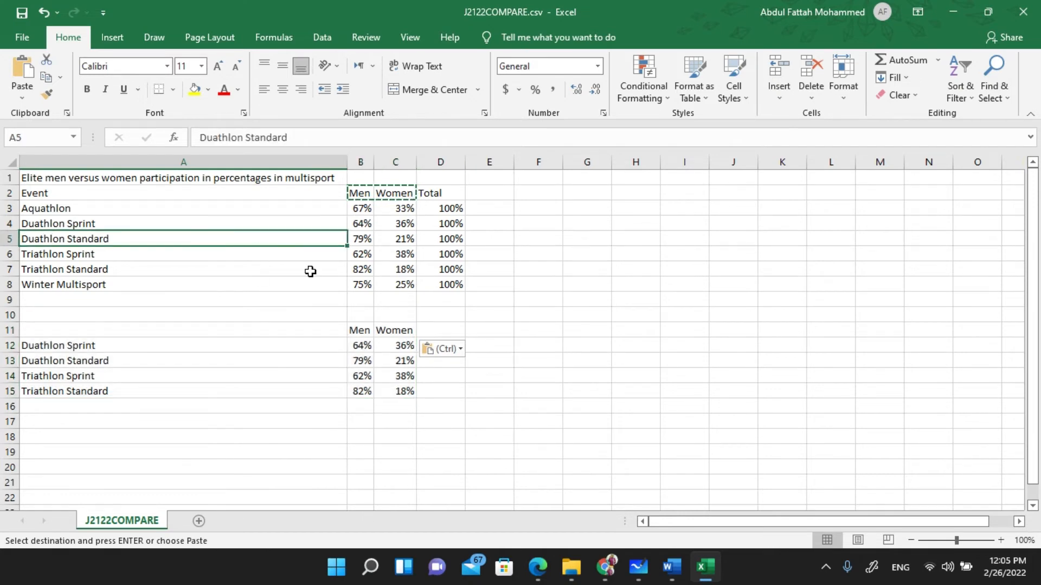
{"action": "left_click_drag", "start_coordinate": [317, 331], "coordinate": [408, 392]}
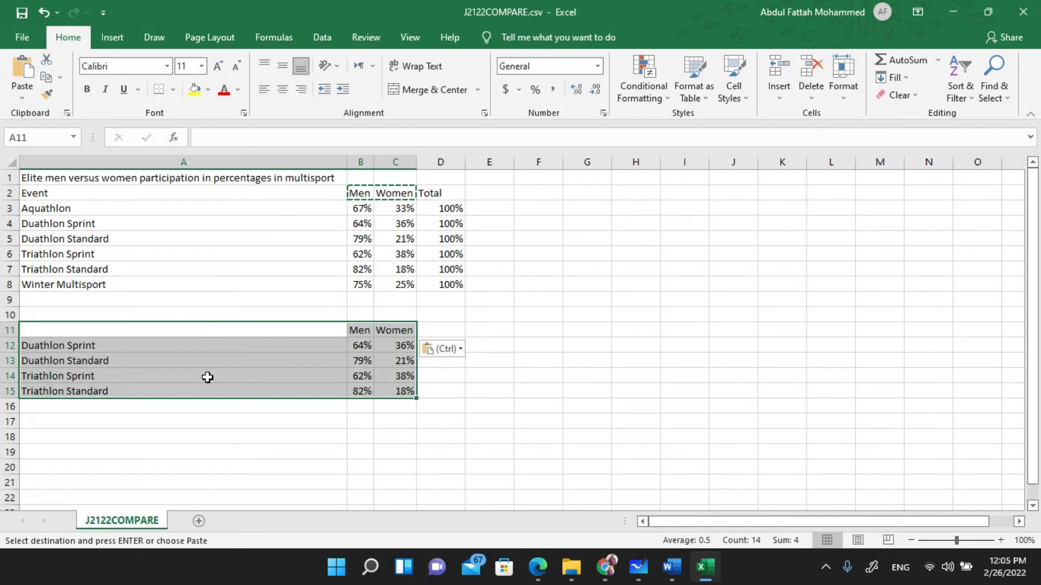
{"action": "left_click", "coordinate": [124, 34]}
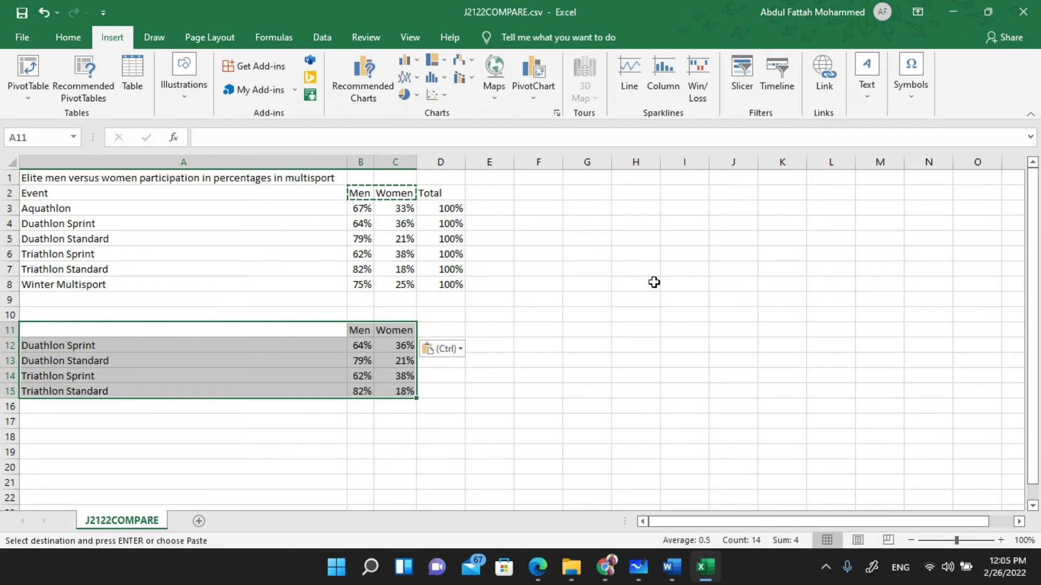
- Insert a clustered column chart of the Men and Women percentages and move it to columns E–L
{"action": "left_click", "coordinate": [418, 62]}
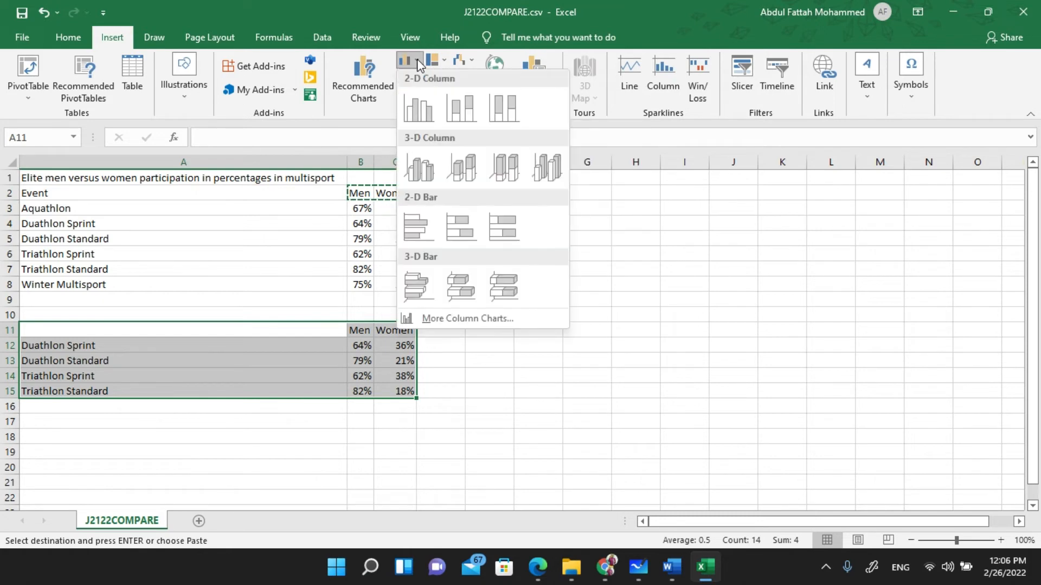
{"action": "left_click", "coordinate": [418, 113]}
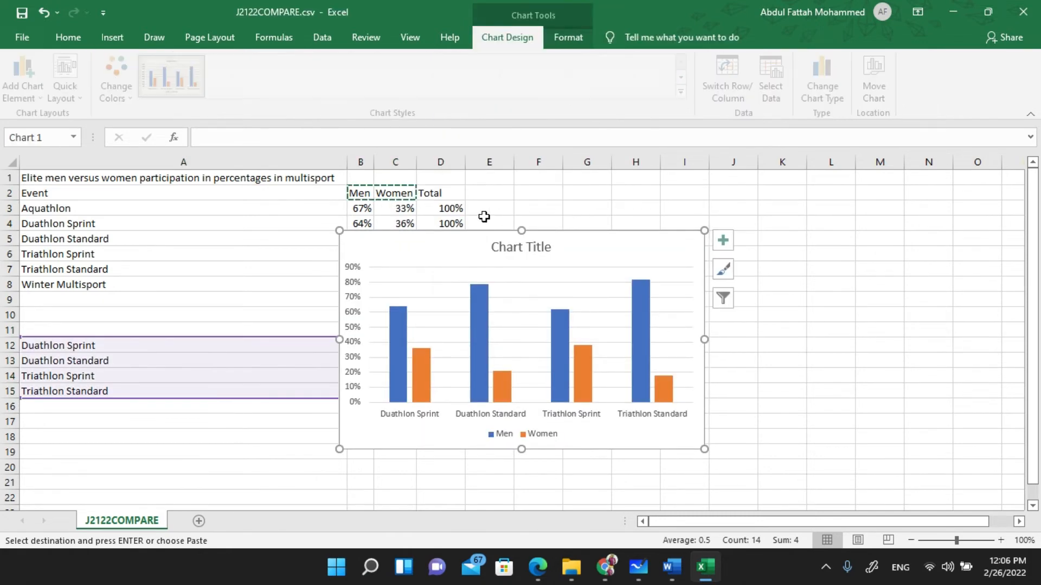
{"action": "left_click_drag", "start_coordinate": [599, 223], "coordinate": [722, 206]}
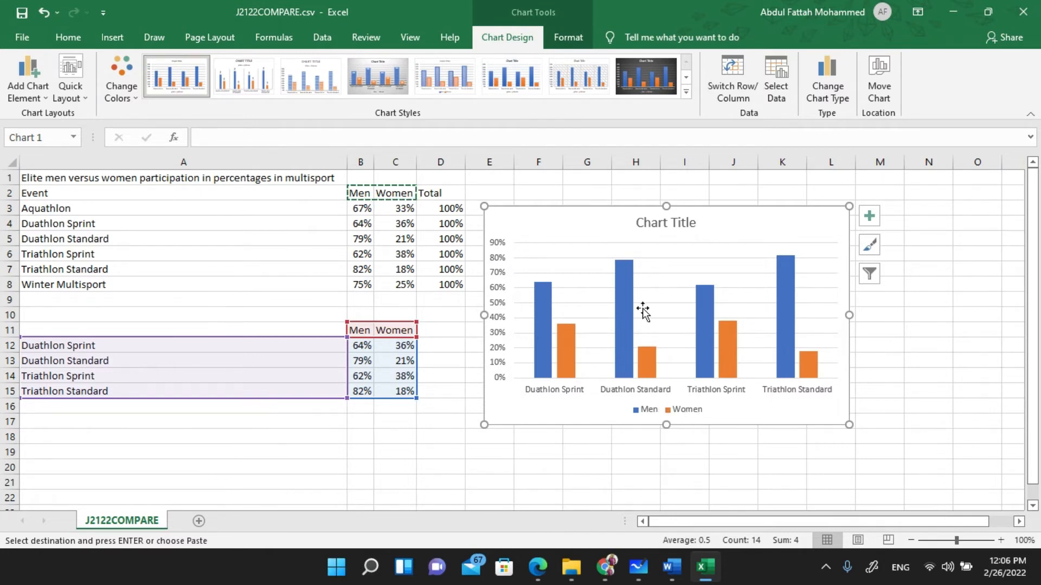
{"action": "mouse_move", "coordinate": [632, 307]}
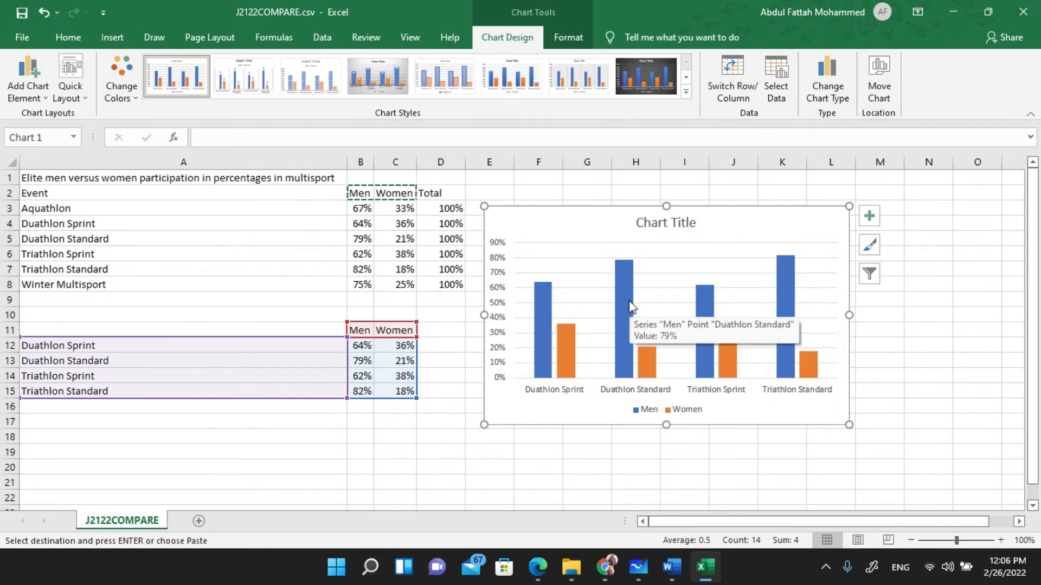
{"action": "mouse_move", "coordinate": [737, 343]}
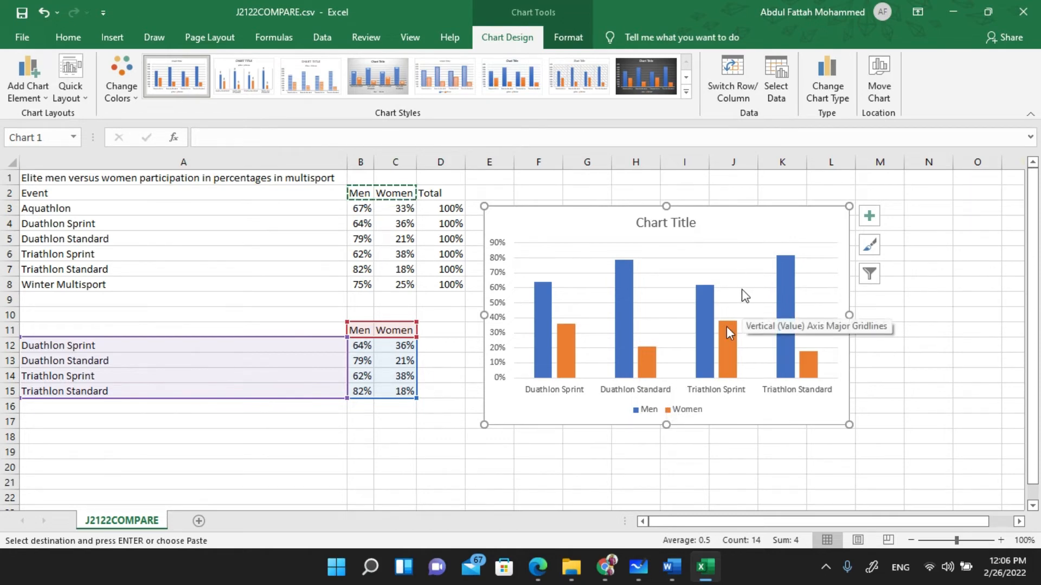
- Delete the chart and undo the pasted rows and headings, leaving only the original table
{"action": "key", "text": "Delete"}
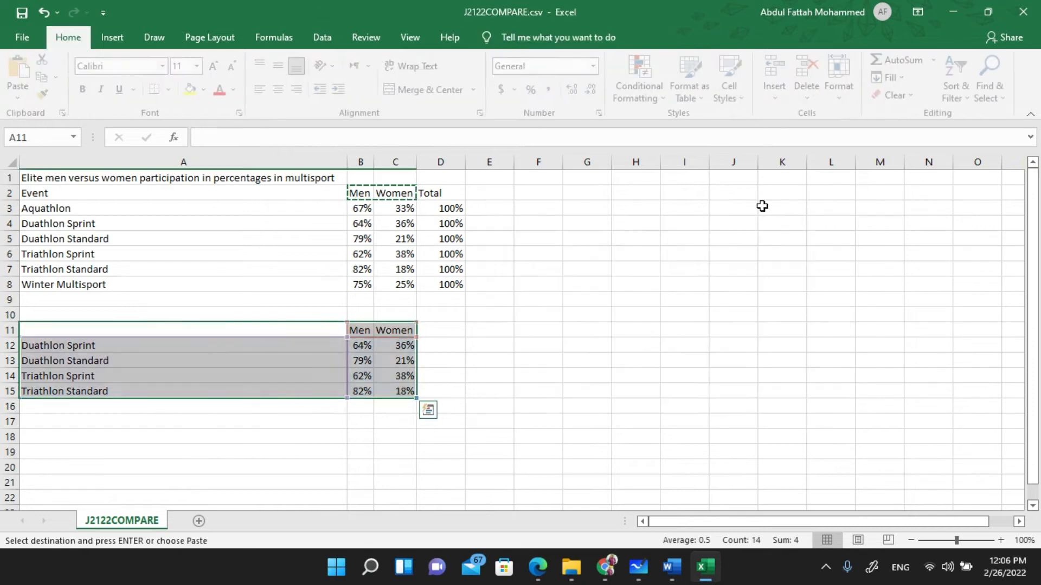
{"action": "left_click", "coordinate": [692, 271]}
{"action": "key", "text": "ctrl+z"}
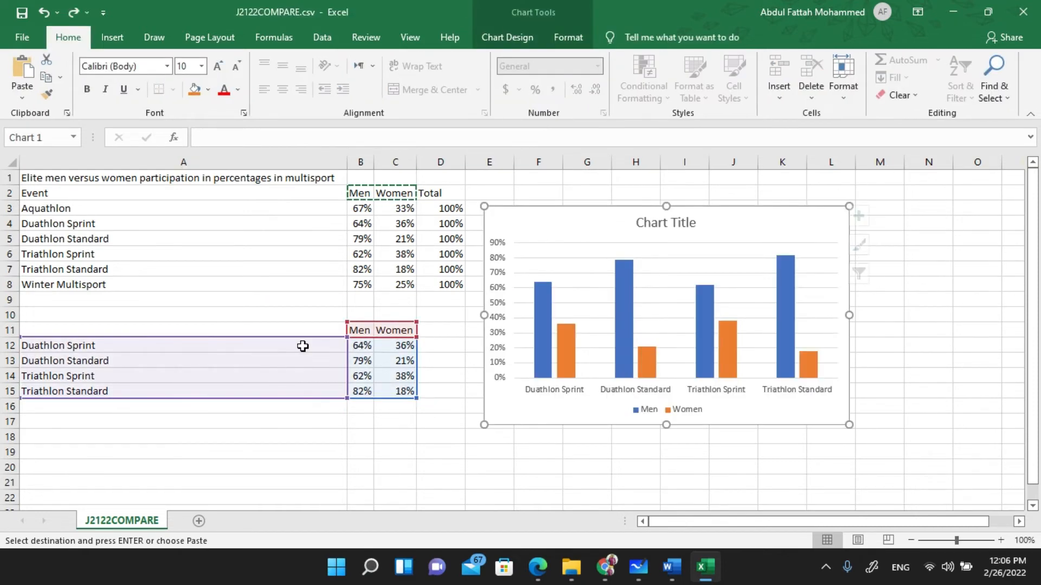
{"action": "key", "text": "ctrl+z"}
{"action": "key", "text": "ctrl+z"}
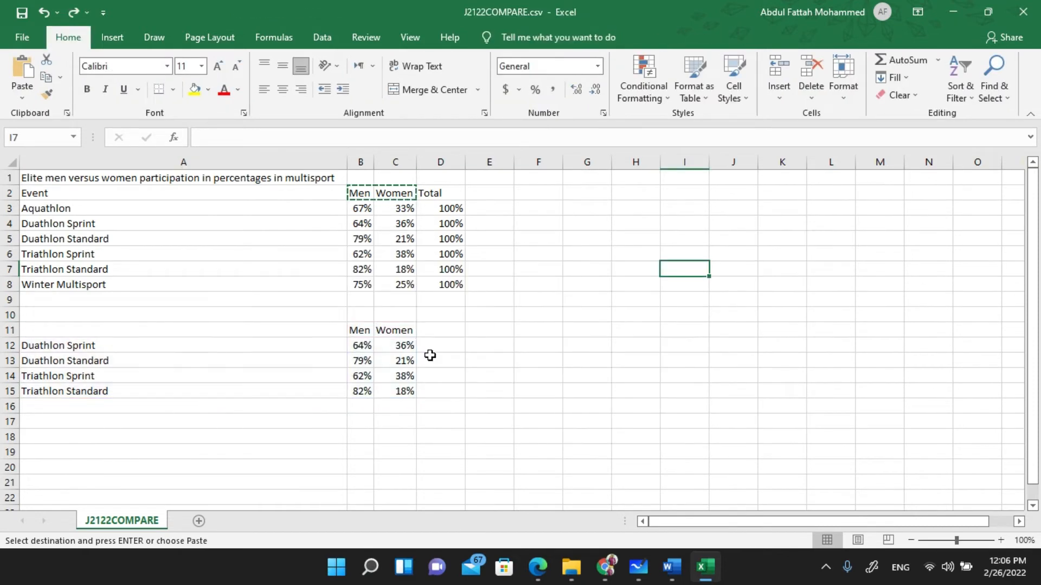
{"action": "key", "text": "ctrl+z"}
{"action": "left_click", "coordinate": [480, 357]}
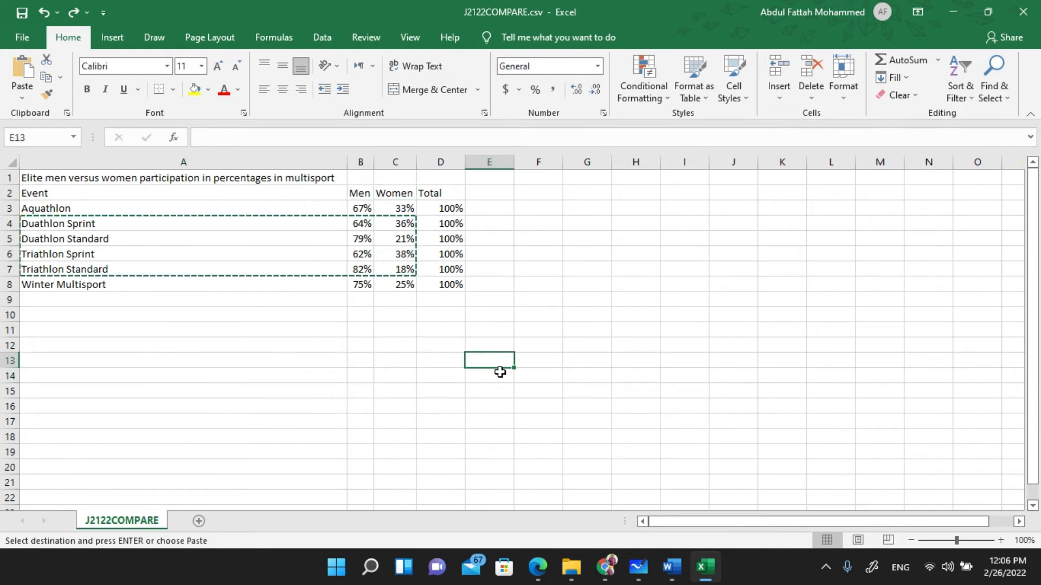
- Recheck the exam paper, then reselect the Duathlon and Triathlon rows with their Men and Women values
{"action": "left_click", "coordinate": [537, 565]}
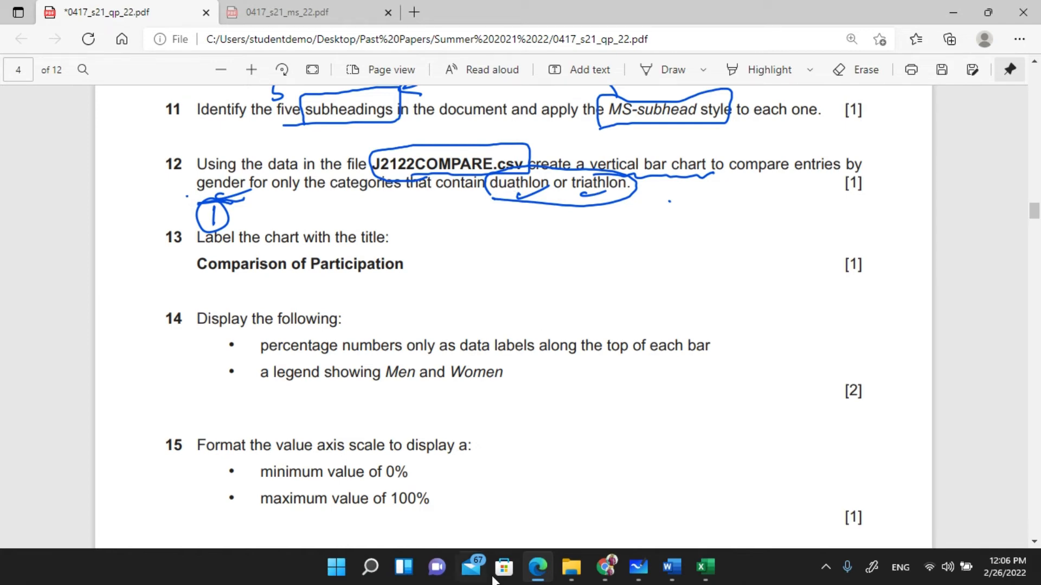
{"action": "left_click", "coordinate": [705, 567]}
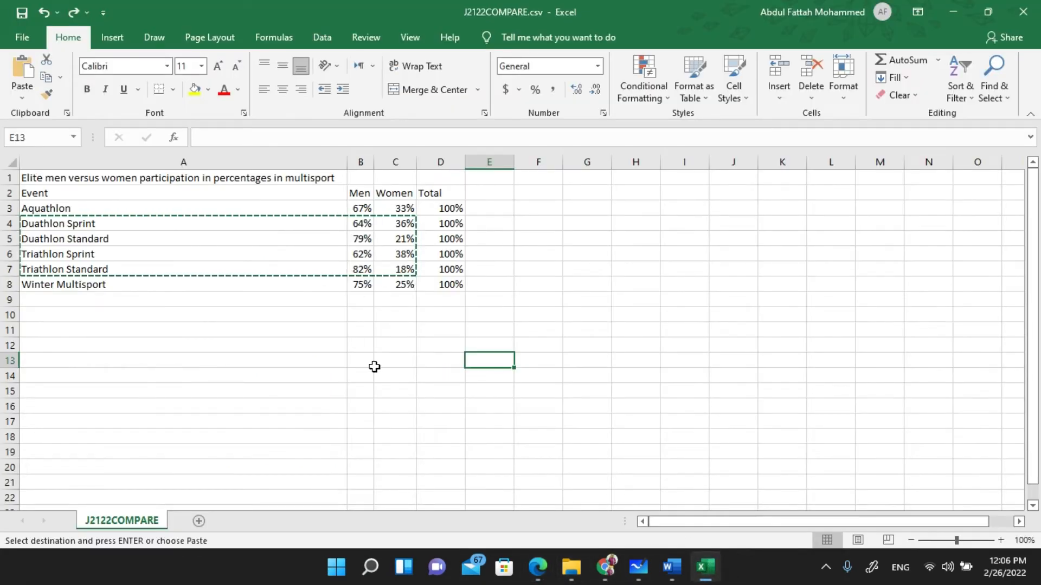
{"action": "left_click_drag", "start_coordinate": [85, 223], "coordinate": [90, 240]}
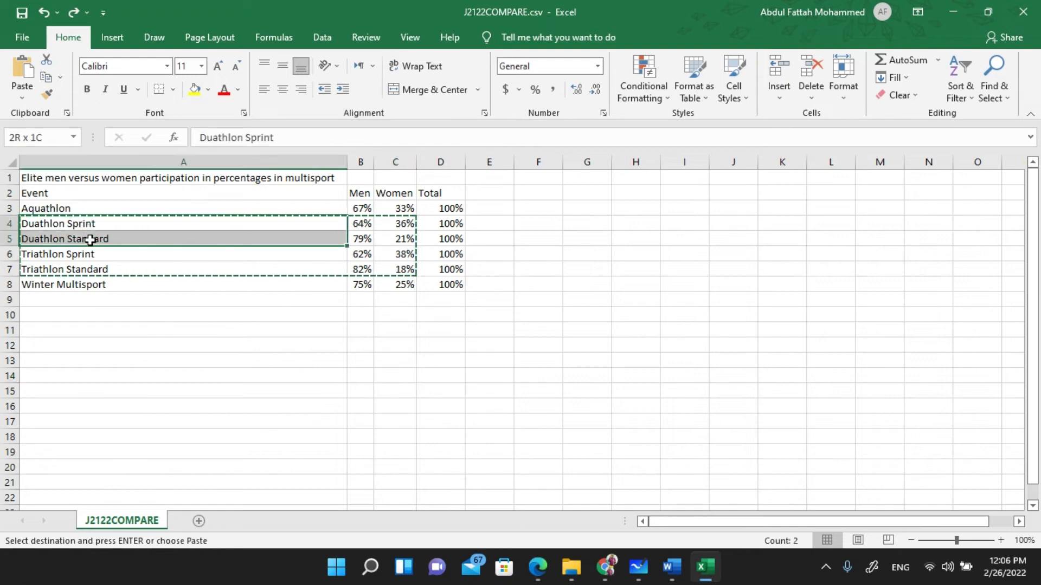
{"action": "left_click_drag", "start_coordinate": [344, 273], "coordinate": [415, 266]}
{"action": "key", "text": "ctrl+c"}
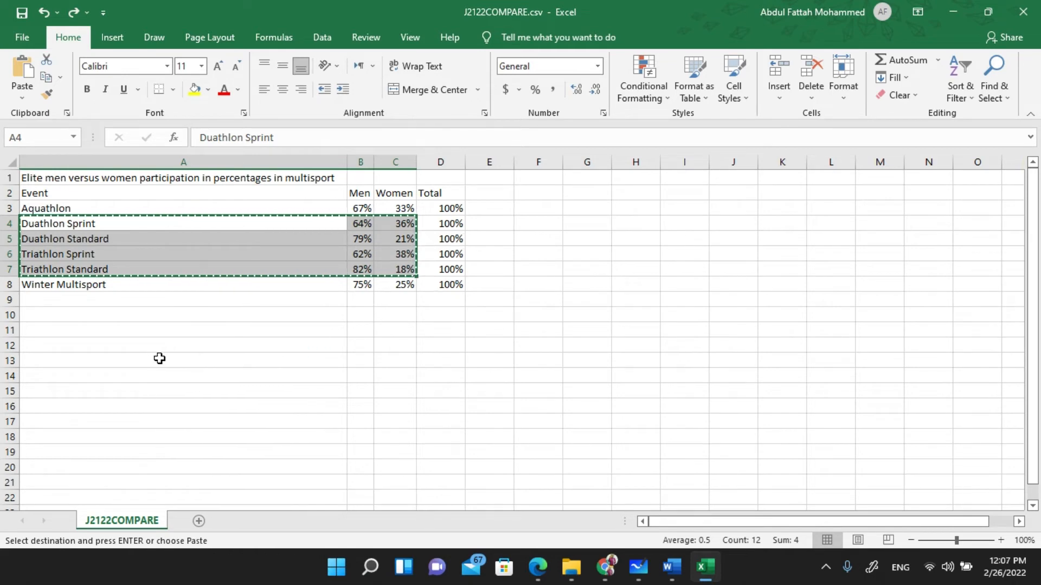
- Paste the four event rows at A13, add Men and Women headings at B12, and select A12:C16
{"action": "left_click", "coordinate": [141, 359]}
{"action": "key", "text": "ctrl+v"}
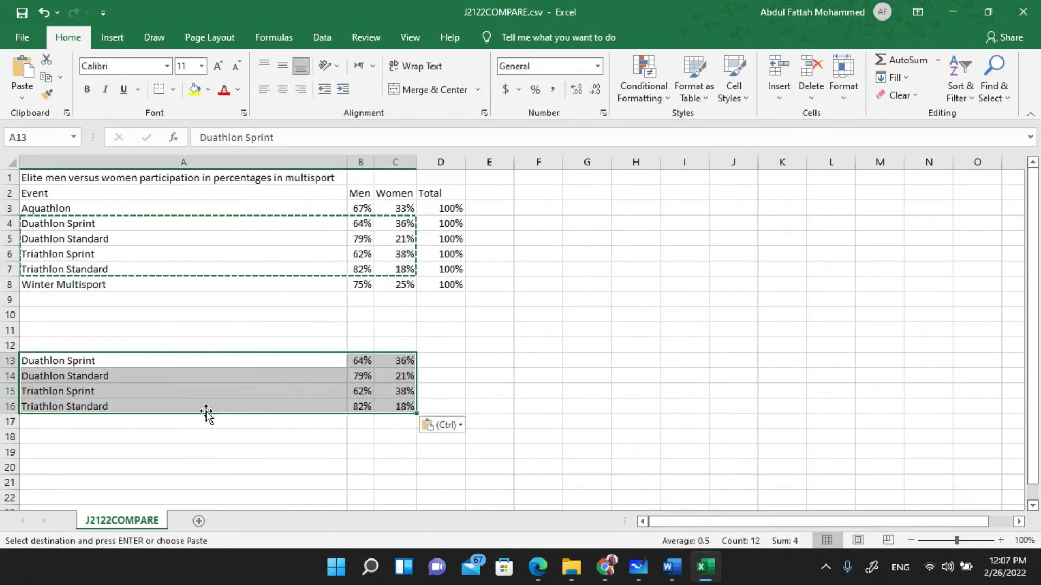
{"action": "left_click_drag", "start_coordinate": [359, 197], "coordinate": [400, 194]}
{"action": "key", "text": "ctrl+c"}
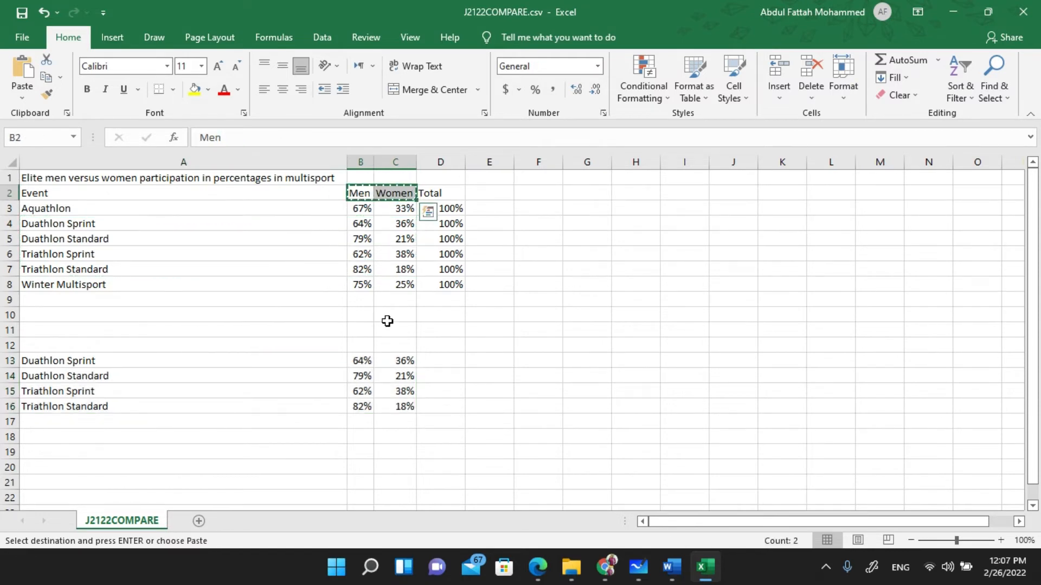
{"action": "left_click", "coordinate": [358, 344]}
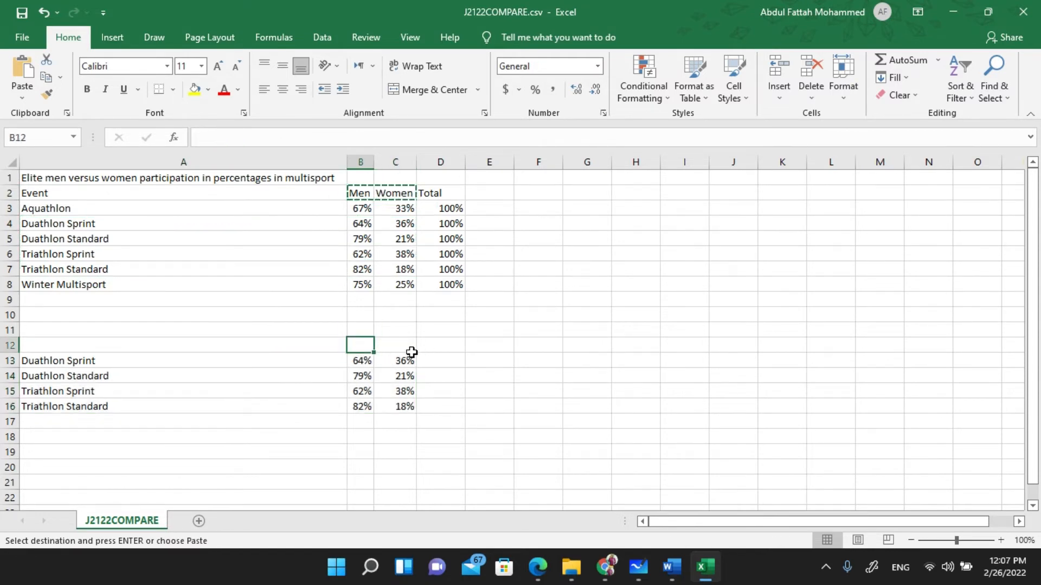
{"action": "key", "text": "ctrl+v"}
{"action": "left_click_drag", "start_coordinate": [191, 345], "coordinate": [403, 408]}
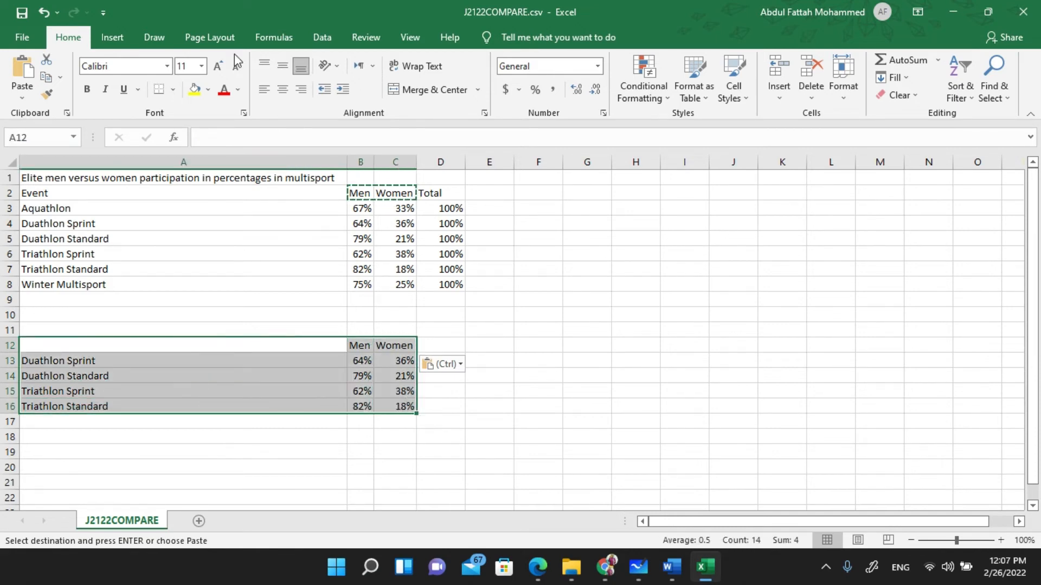
{"action": "left_click", "coordinate": [122, 36]}
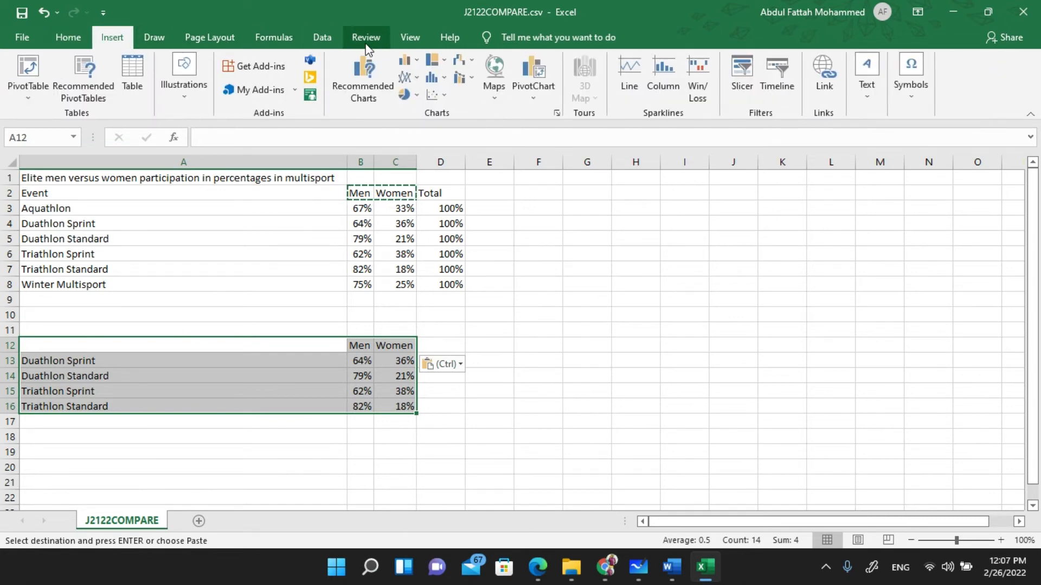
- Insert a clustered column chart of A12:C16, place it right of the data, and return to the exam PDF
{"action": "left_click", "coordinate": [417, 59]}
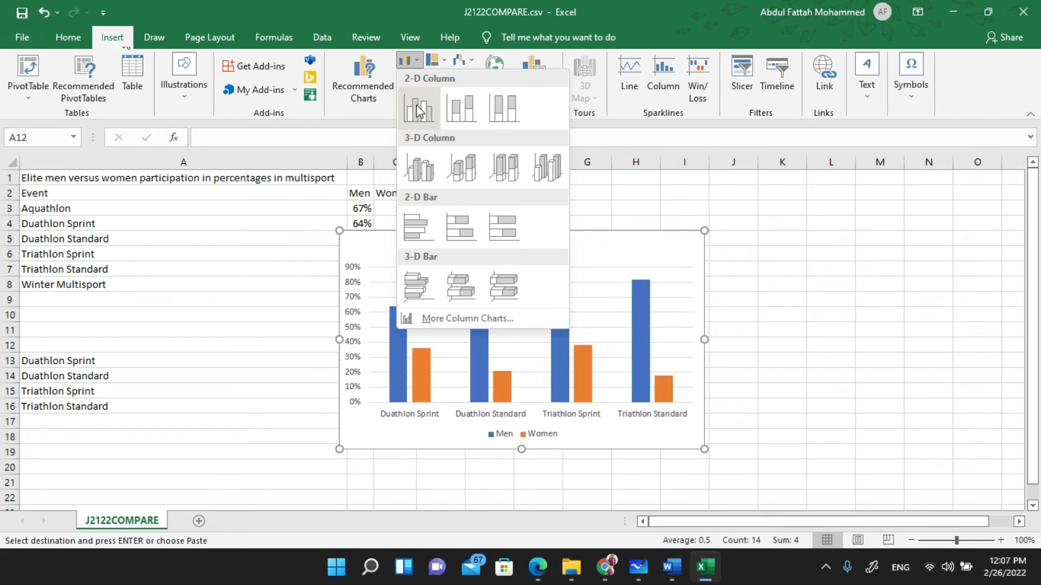
{"action": "left_click", "coordinate": [420, 111]}
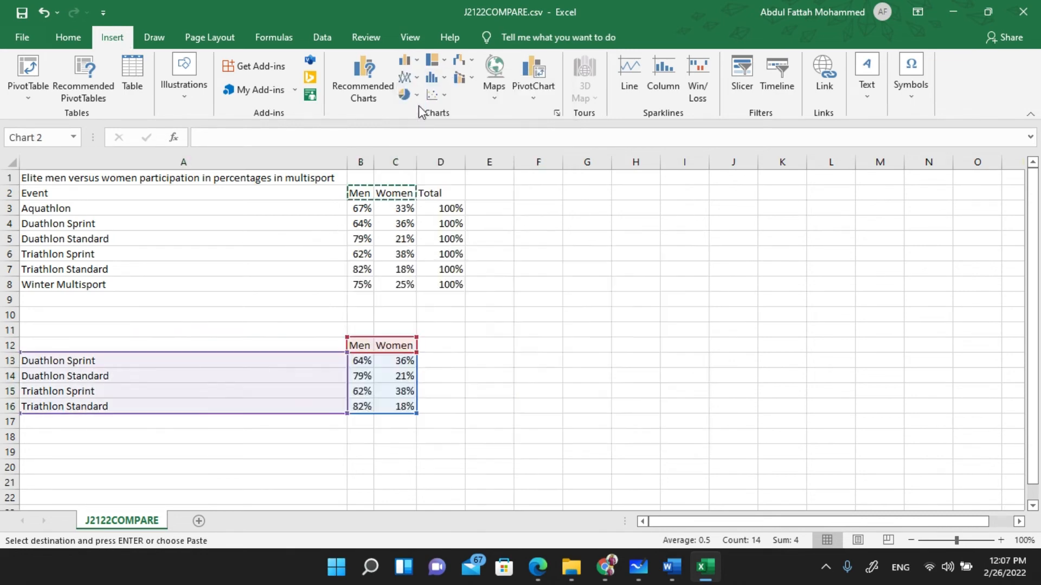
{"action": "left_click_drag", "start_coordinate": [597, 232], "coordinate": [751, 199]}
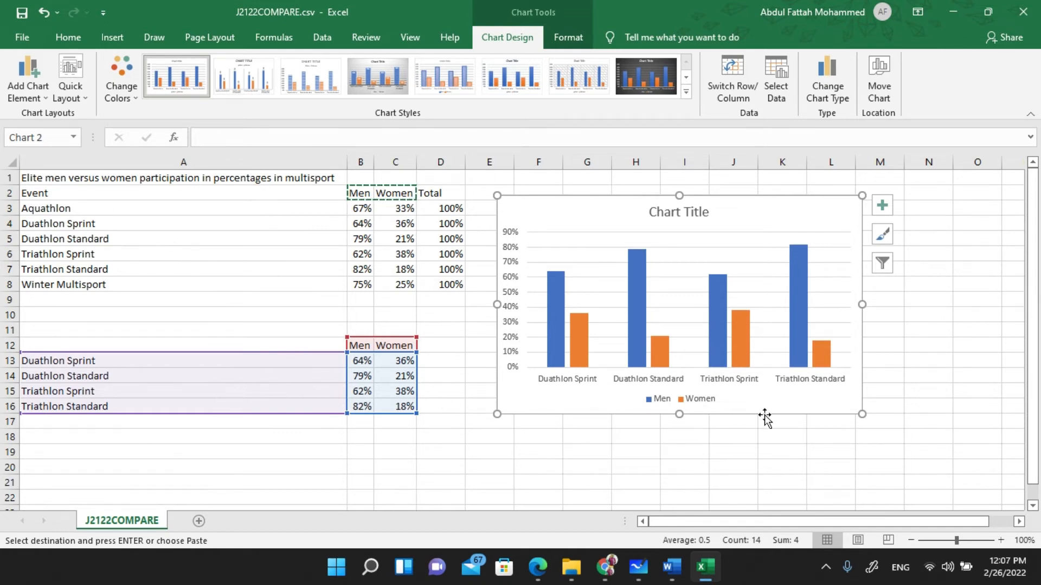
{"action": "left_click", "coordinate": [538, 568]}
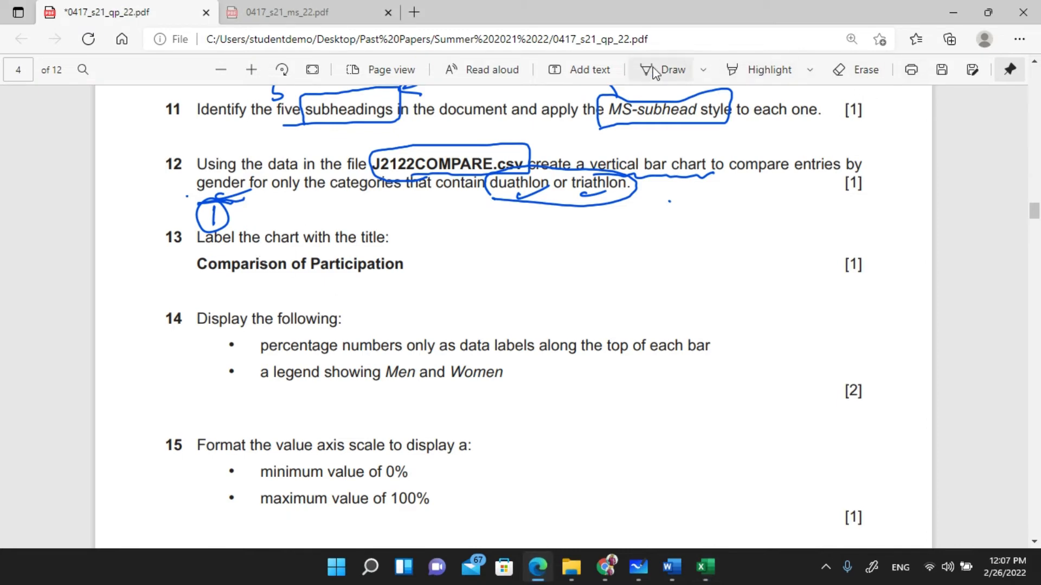
- Underline 'Comparison of Participation' in blue ink on the exam paper and copy that title
{"action": "left_click", "coordinate": [670, 69]}
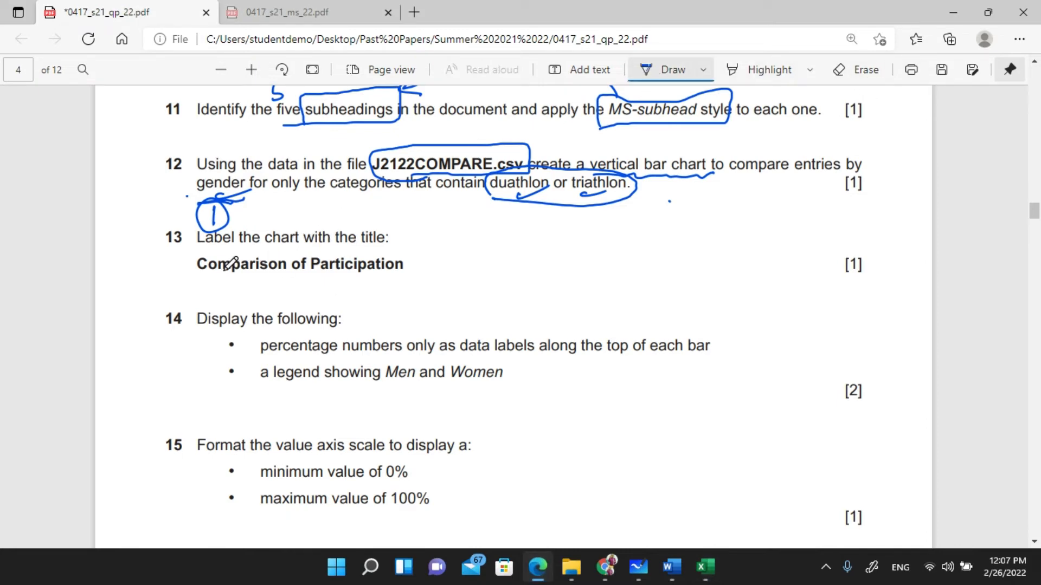
{"action": "mouse_move", "coordinate": [211, 278]}
{"action": "left_mouse_down"}
{"action": "mouse_move", "coordinate": [364, 289]}
{"action": "mouse_move", "coordinate": [428, 281]}
{"action": "left_mouse_up"}
{"action": "key", "text": "Escape"}
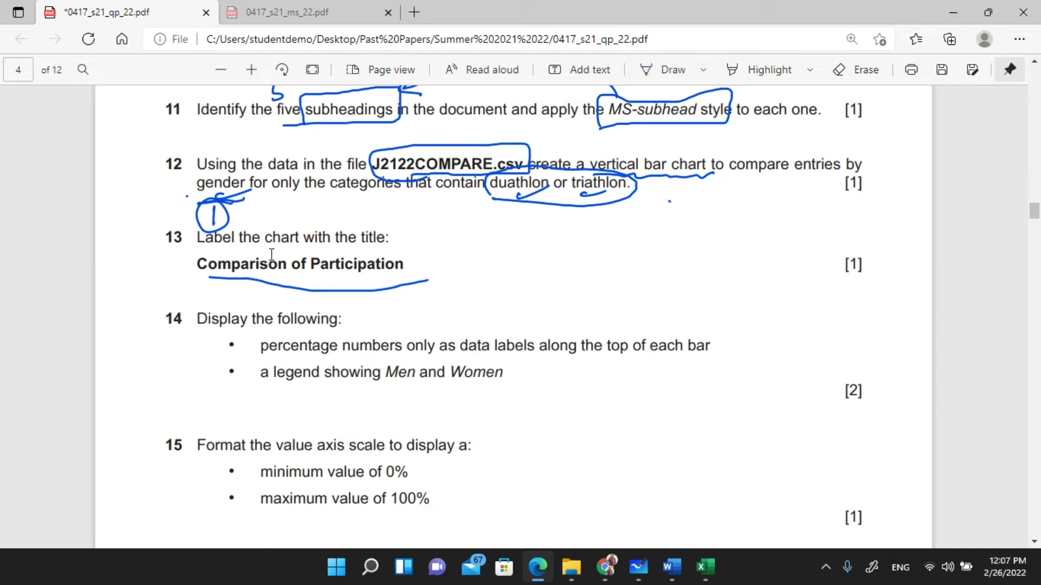
{"action": "left_click_drag", "start_coordinate": [193, 265], "coordinate": [426, 285]}
{"action": "key", "text": "ctrl+c"}
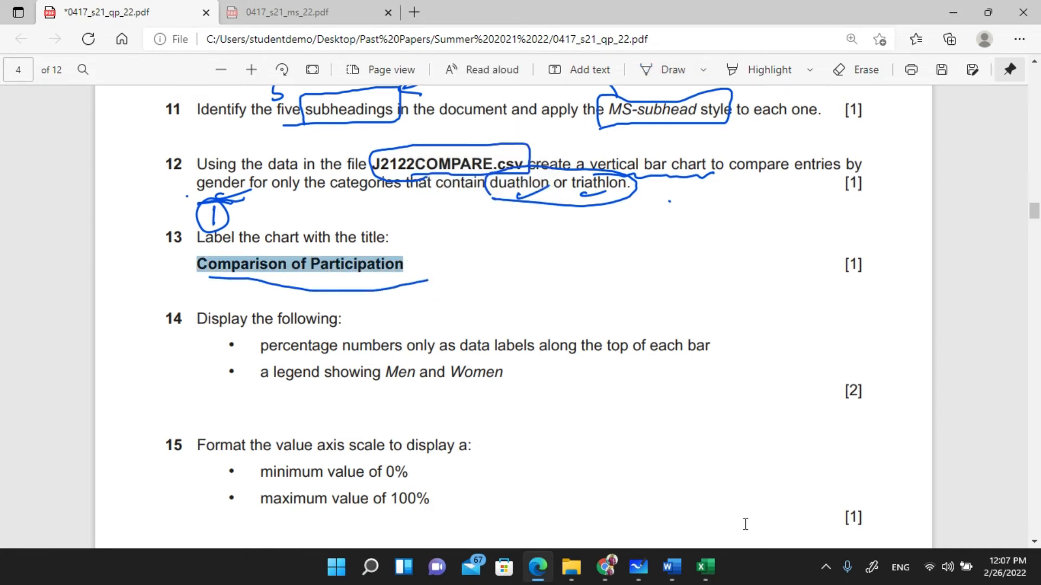
{"action": "left_click", "coordinate": [705, 567]}
- Replace the Excel chart title with 'Comparison of Participation', recopied from the exam paper after a wrong paste
{"action": "left_click", "coordinate": [684, 212]}
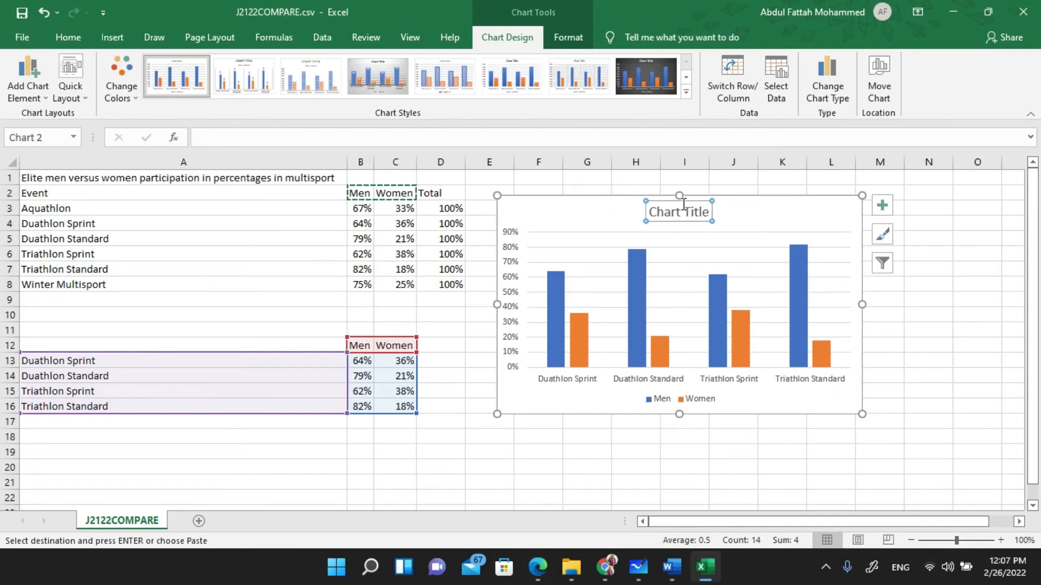
{"action": "triple_click", "coordinate": [684, 212]}
{"action": "key", "text": "ctrl+v"}
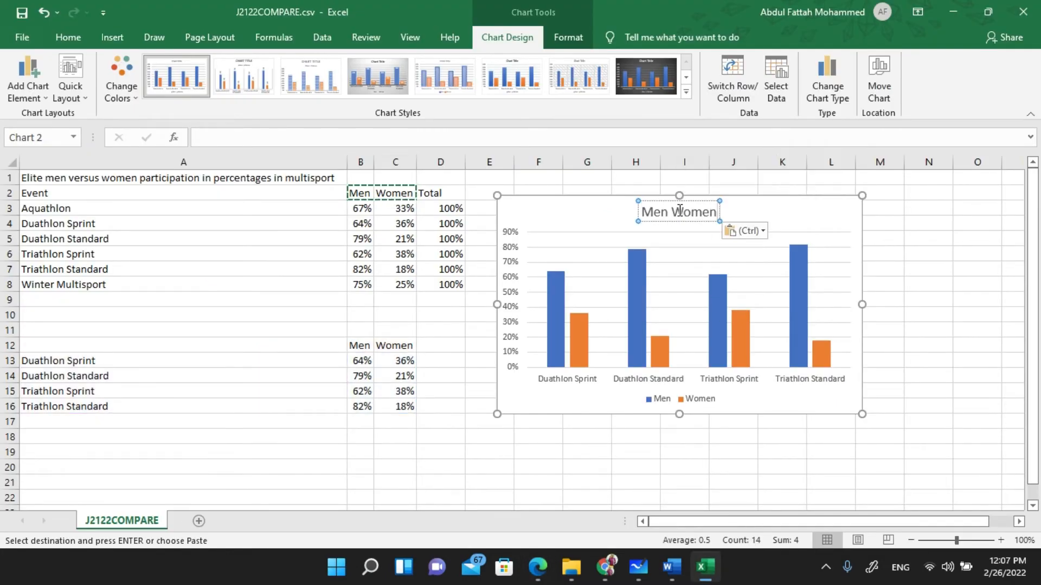
{"action": "key", "text": "ctrl+z"}
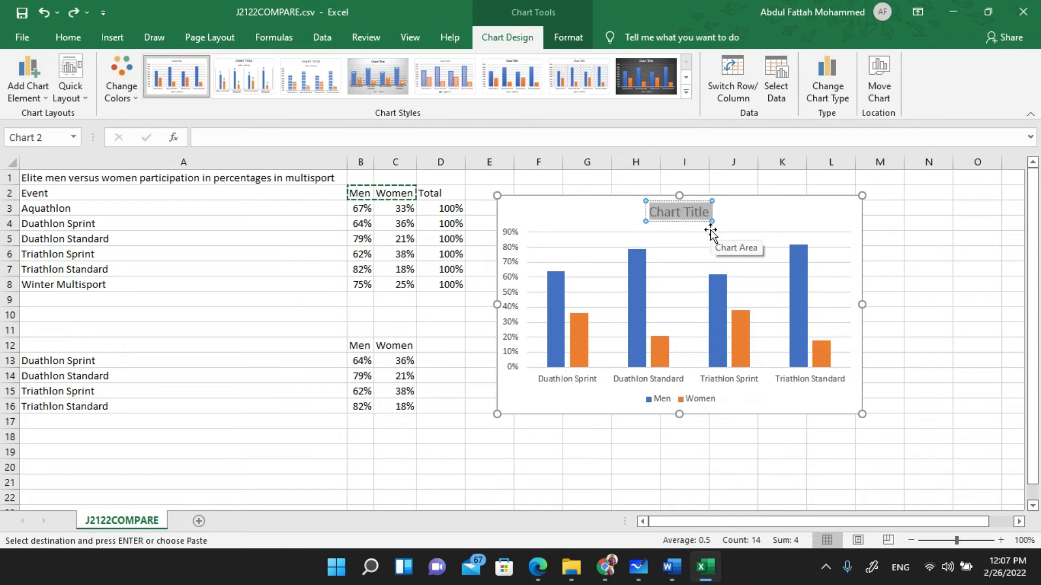
{"action": "key", "text": "alt+Tab"}
{"action": "right_click", "coordinate": [350, 269]}
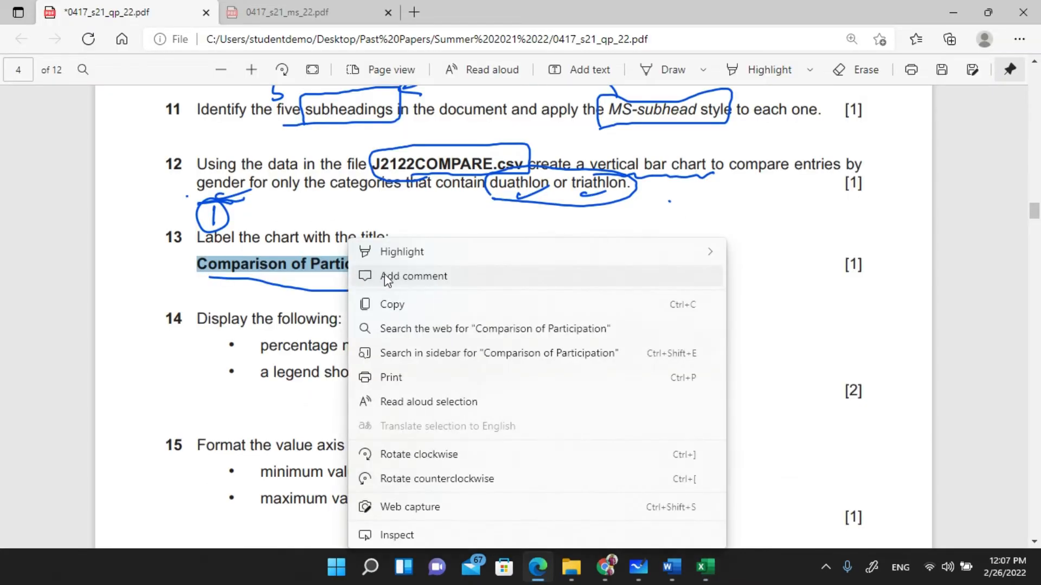
{"action": "left_click", "coordinate": [414, 306]}
{"action": "key", "text": "alt+Tab"}
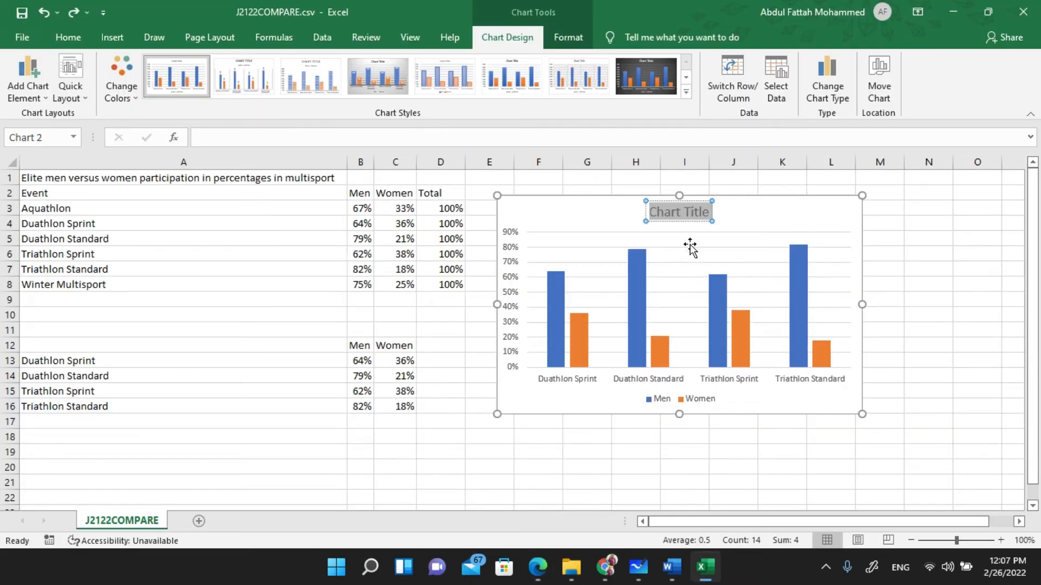
{"action": "key", "text": "ctrl+v"}
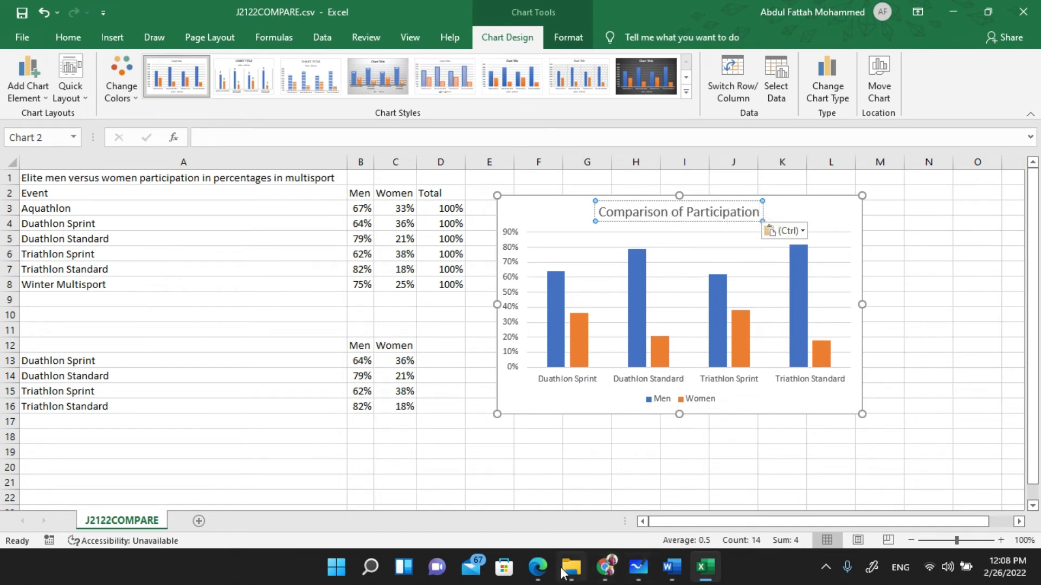
{"action": "left_click", "coordinate": [535, 560]}
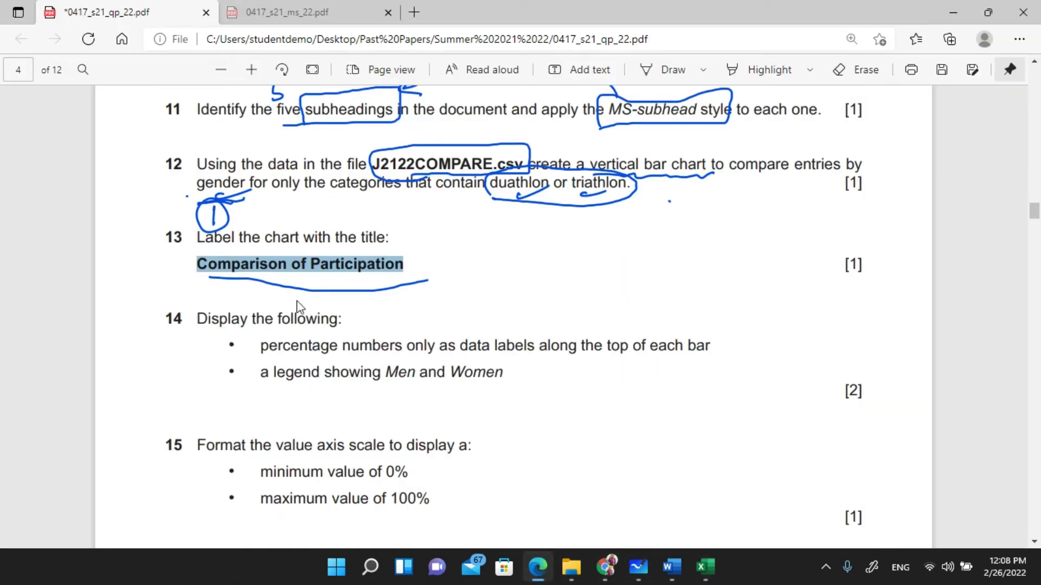
- Ink-mark 'percentage' and 'top of each bar' in question 14 of the exam paper
{"action": "left_click", "coordinate": [653, 70]}
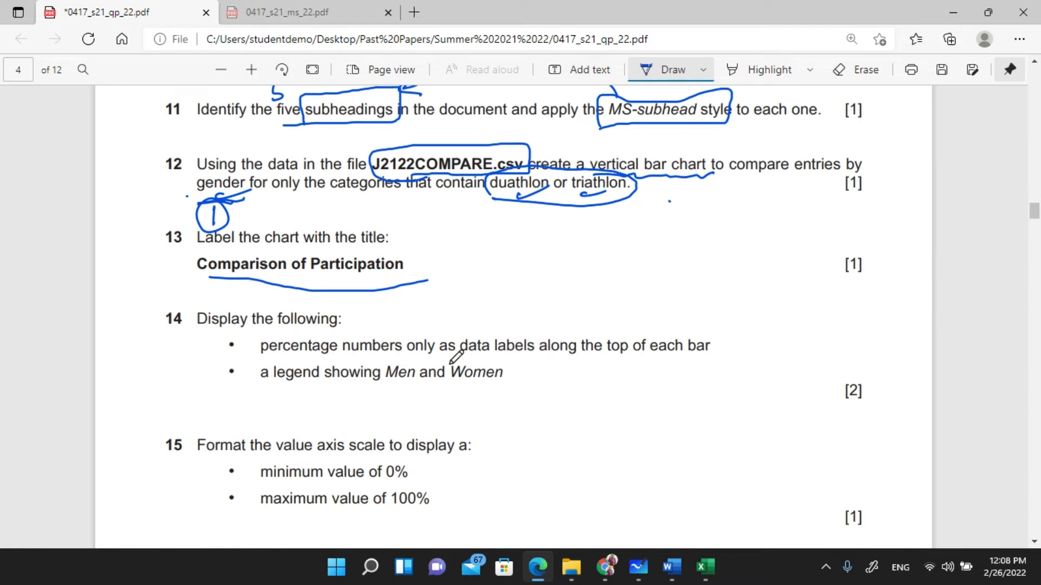
{"action": "mouse_move", "coordinate": [259, 353]}
{"action": "left_mouse_down"}
{"action": "mouse_move", "coordinate": [344, 357]}
{"action": "mouse_move", "coordinate": [341, 328]}
{"action": "mouse_move", "coordinate": [262, 330]}
{"action": "mouse_move", "coordinate": [249, 352]}
{"action": "left_mouse_up"}
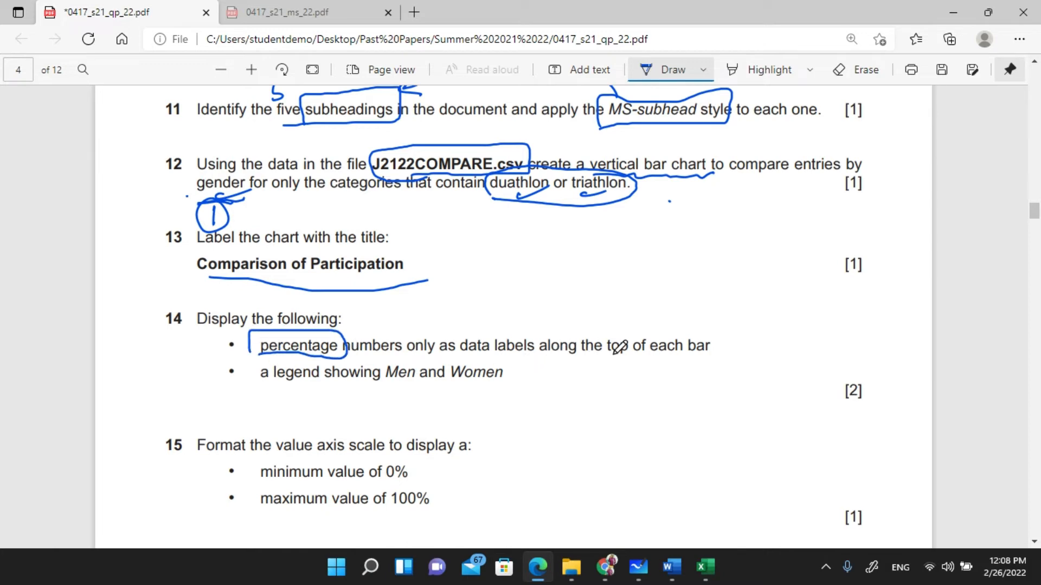
{"action": "mouse_move", "coordinate": [707, 360]}
{"action": "left_mouse_down"}
{"action": "mouse_move", "coordinate": [589, 370]}
{"action": "mouse_move", "coordinate": [703, 360]}
{"action": "mouse_move", "coordinate": [684, 326]}
{"action": "mouse_move", "coordinate": [647, 328]}
{"action": "left_mouse_up"}
{"action": "mouse_move", "coordinate": [717, 570]}
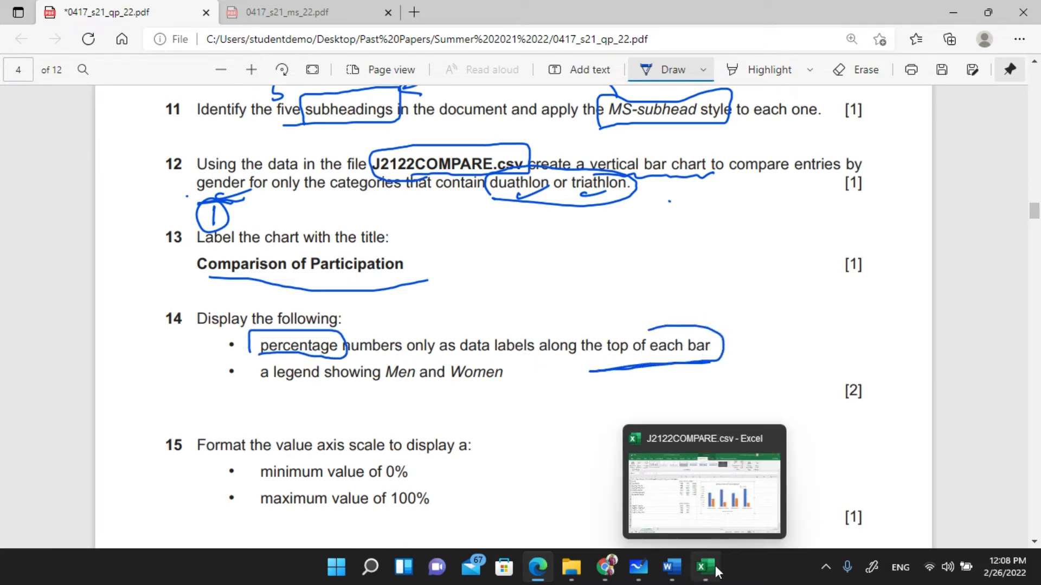
{"action": "left_click", "coordinate": [725, 508]}
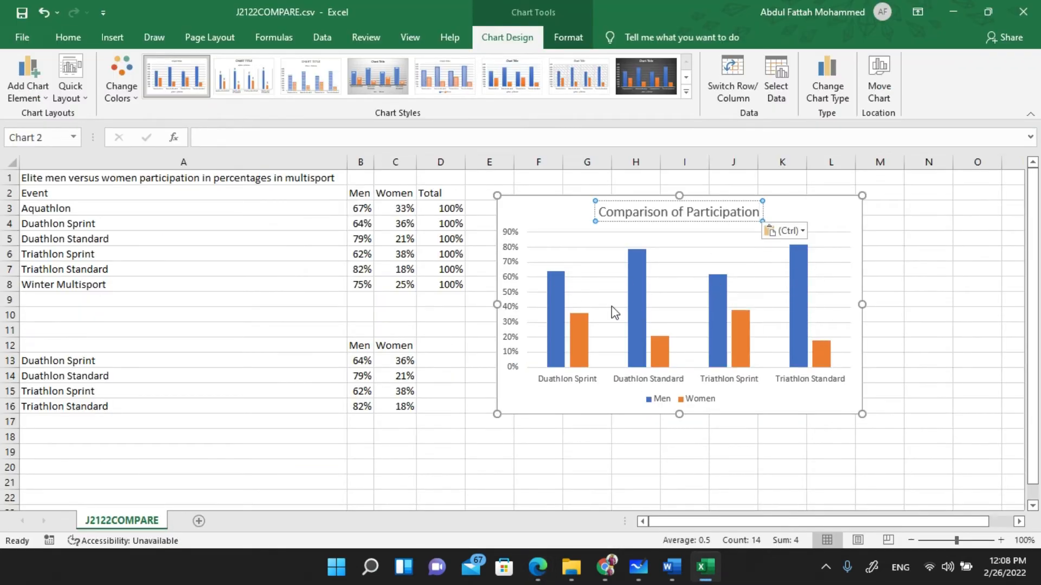
- Turn on Data Labels so percentages like 82% and 18% sit atop each bar
{"action": "left_click", "coordinate": [808, 198]}
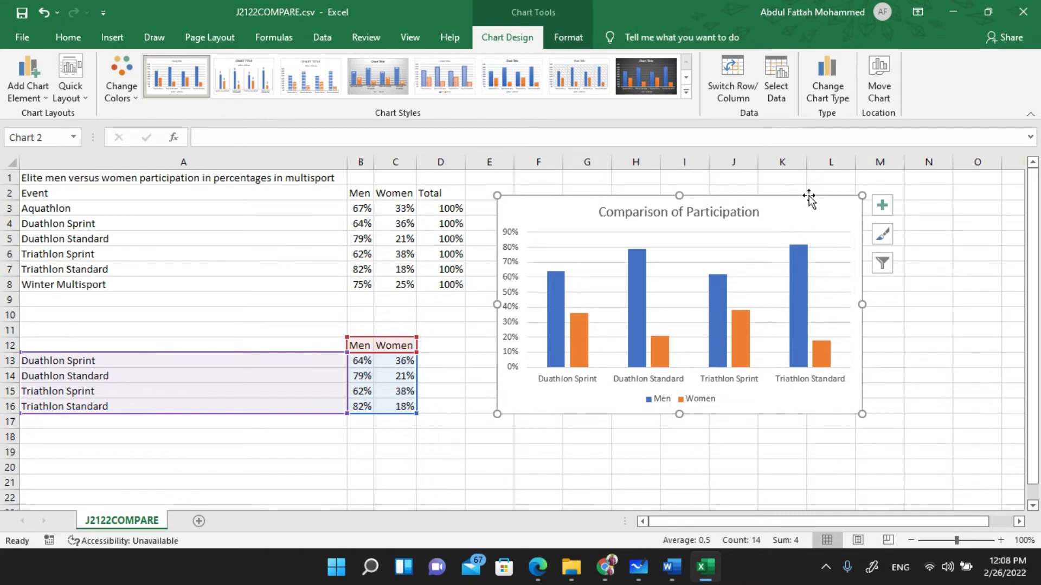
{"action": "left_click", "coordinate": [888, 205]}
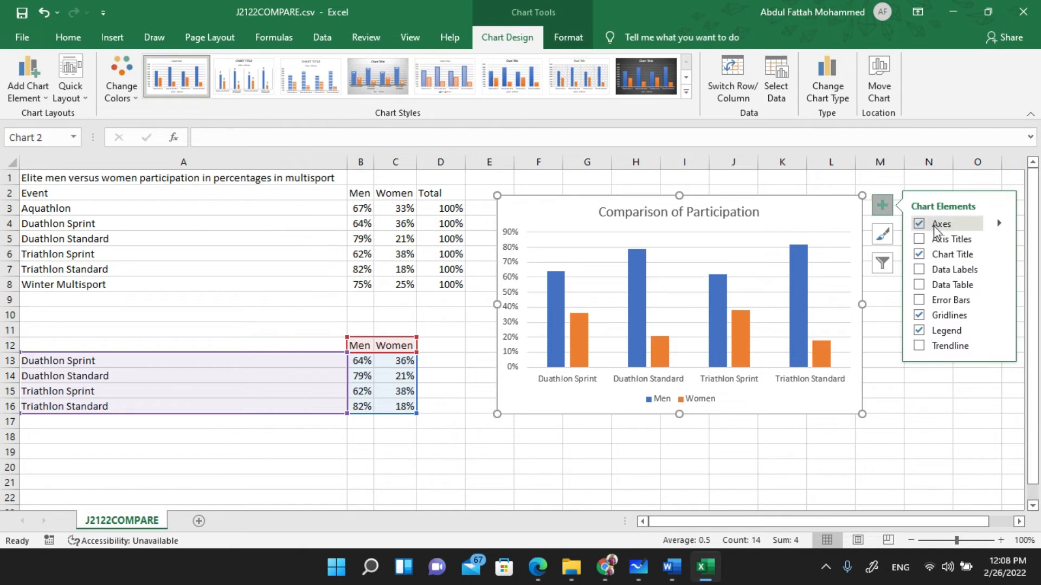
{"action": "left_click", "coordinate": [918, 270]}
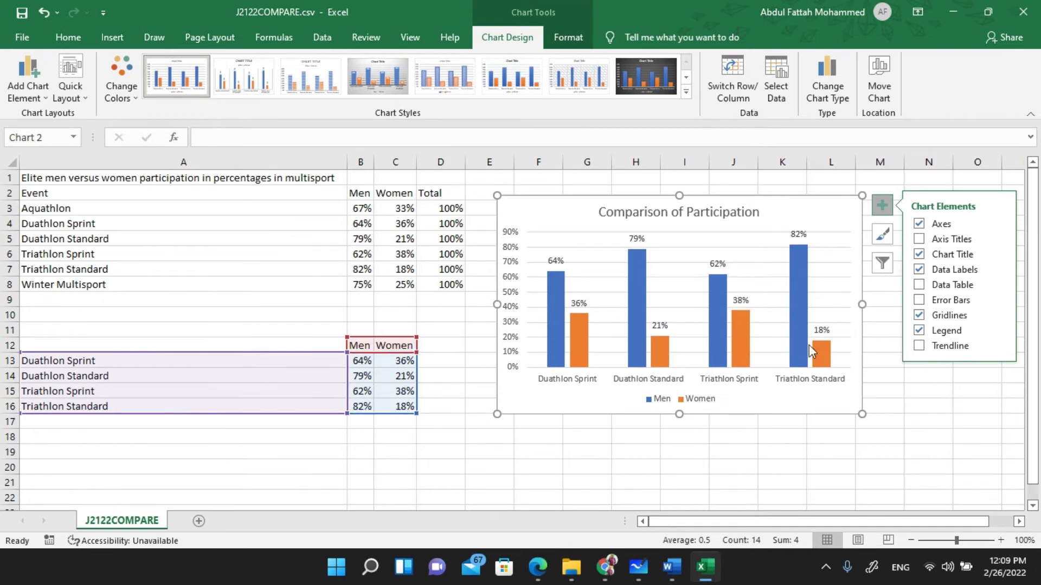
{"action": "left_click", "coordinate": [537, 567]}
- Underline the 'data labels' and legend requirements of question 14 in ink
{"action": "left_click_drag", "start_coordinate": [474, 338], "coordinate": [566, 317]}
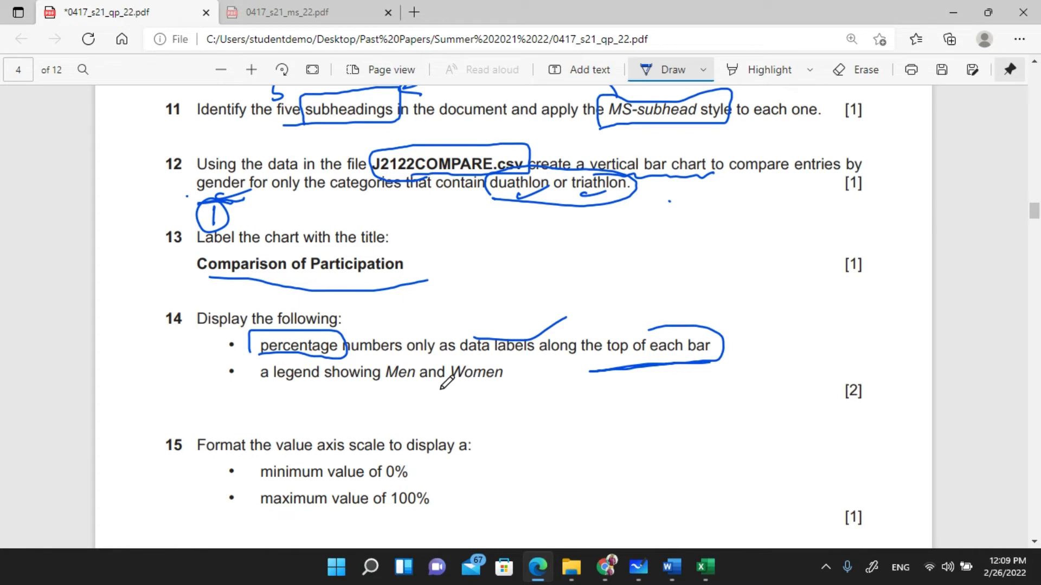
{"action": "left_click_drag", "start_coordinate": [490, 386], "coordinate": [578, 367]}
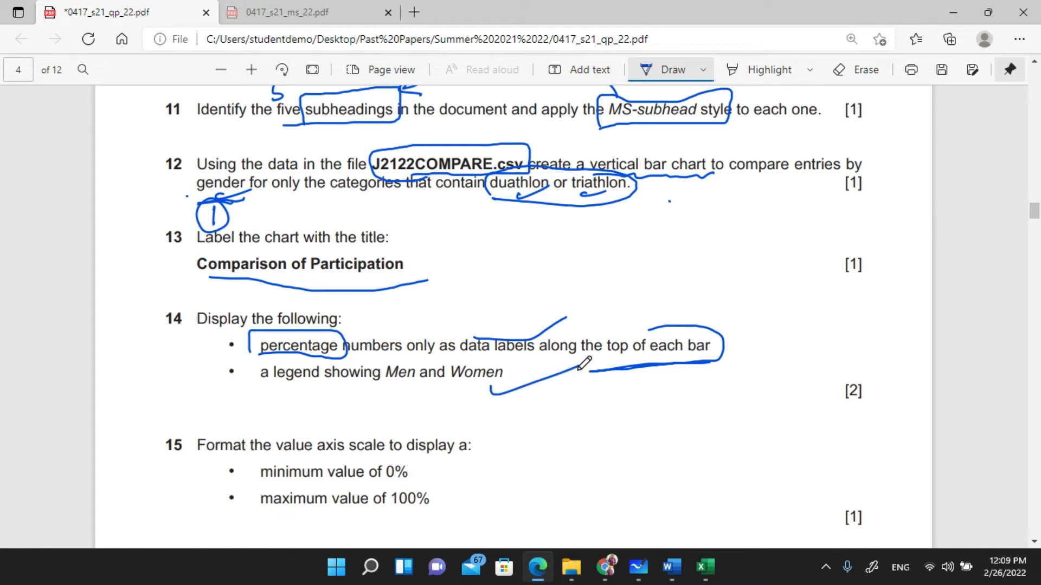
{"action": "left_click", "coordinate": [705, 574]}
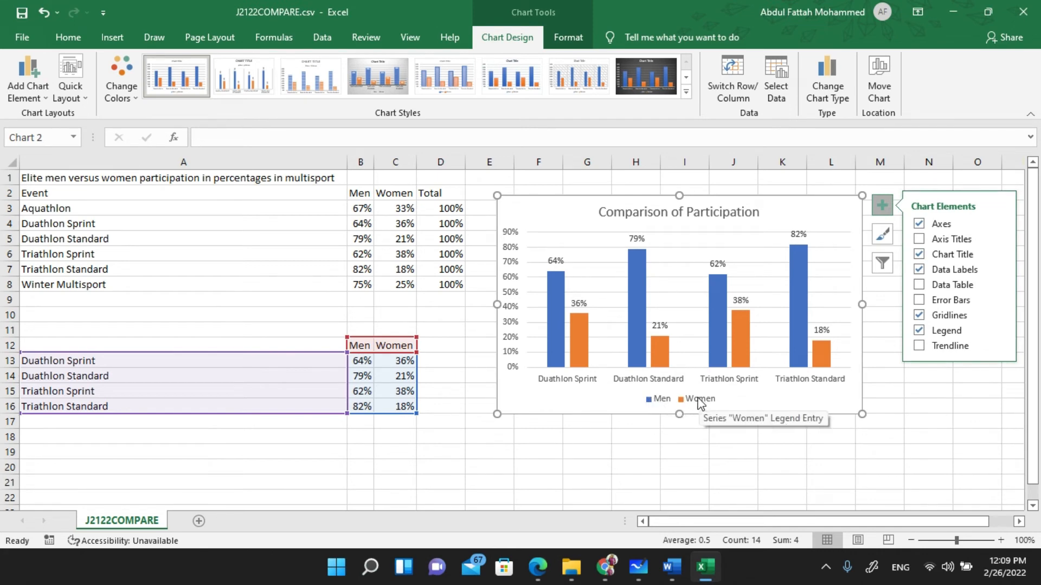
{"action": "left_click", "coordinate": [605, 568]}
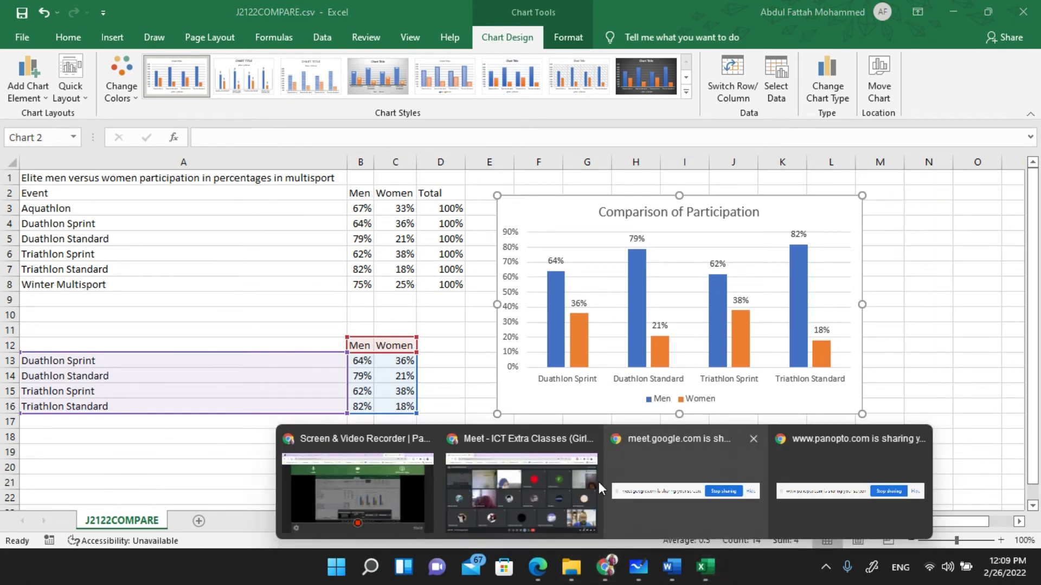
{"action": "left_click", "coordinate": [544, 493]}
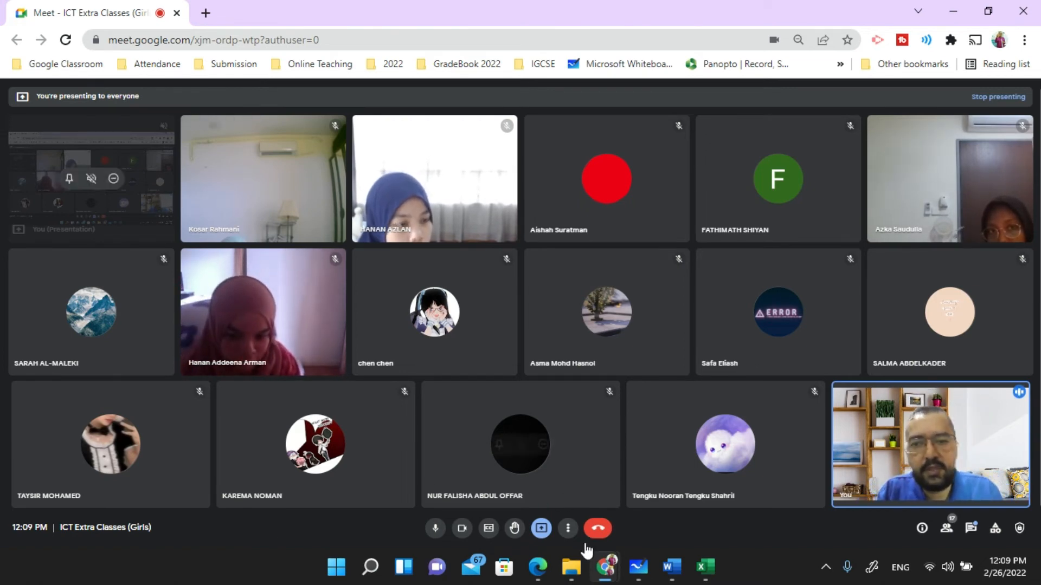
{"action": "left_click", "coordinate": [705, 567]}
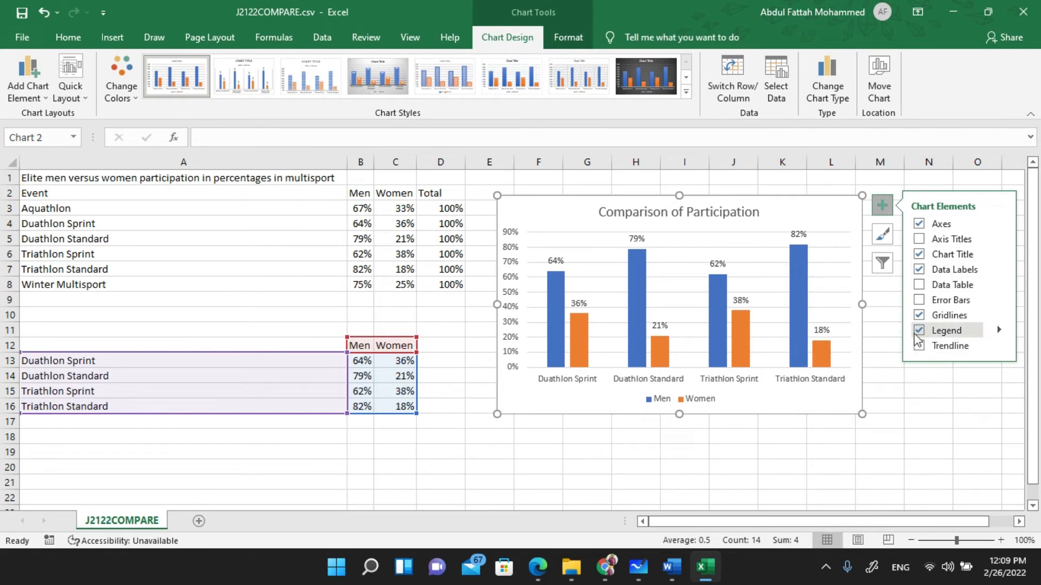
- Deselect the chart and tick off question 15's 0% minimum and 100% maximum axis bullets
{"action": "left_click", "coordinate": [655, 460]}
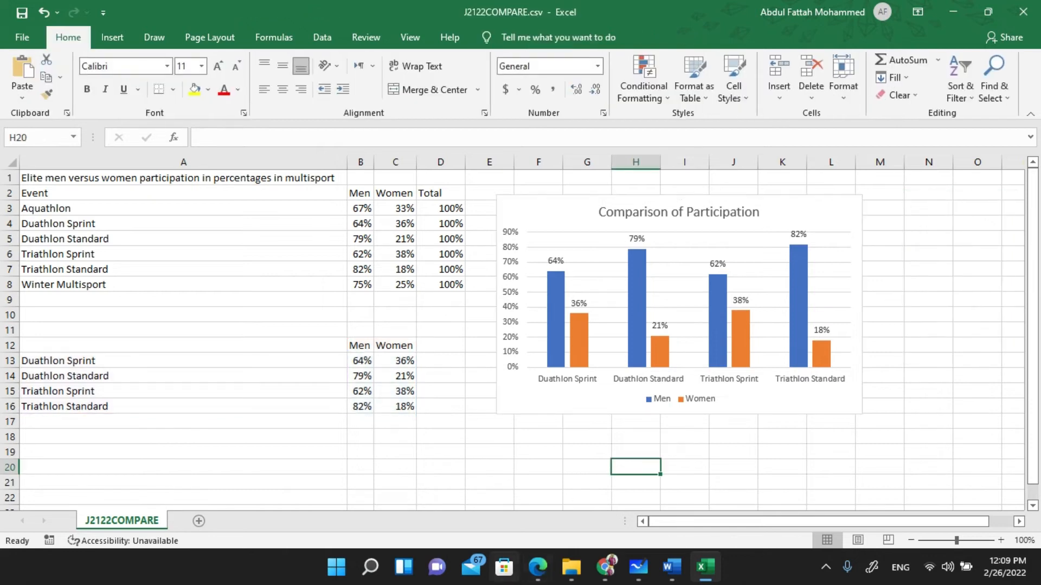
{"action": "key", "text": "alt+Tab"}
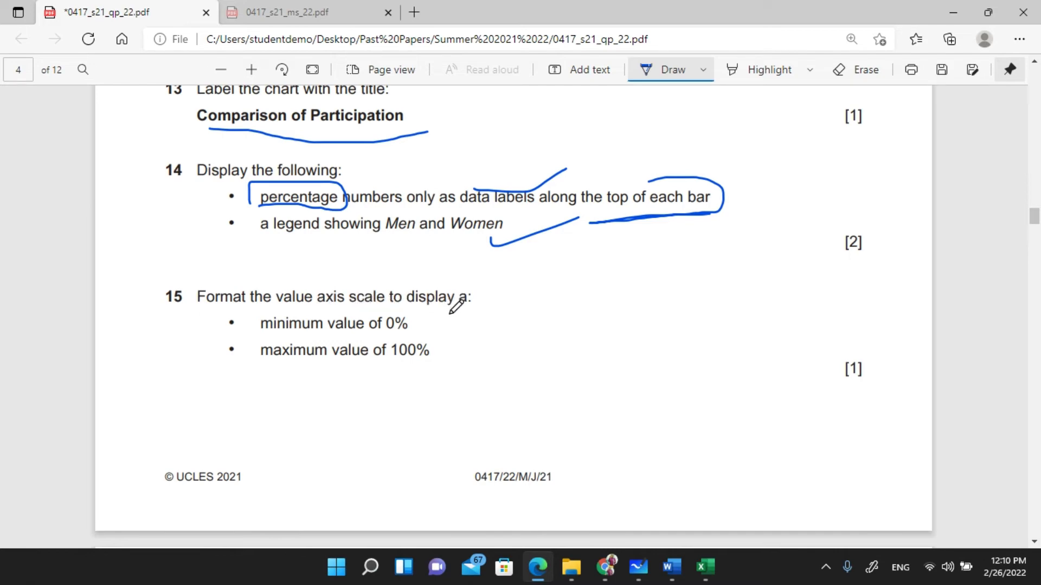
{"action": "mouse_move", "coordinate": [420, 323]}
{"action": "left_mouse_down"}
{"action": "mouse_move", "coordinate": [461, 322]}
{"action": "mouse_move", "coordinate": [508, 343]}
{"action": "left_mouse_up"}
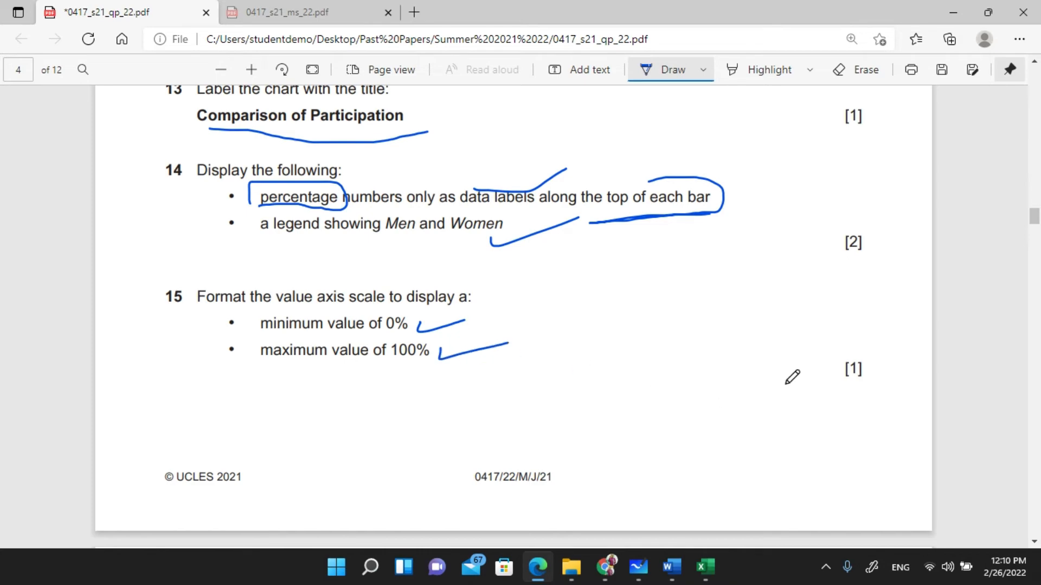
{"action": "left_click", "coordinate": [705, 567]}
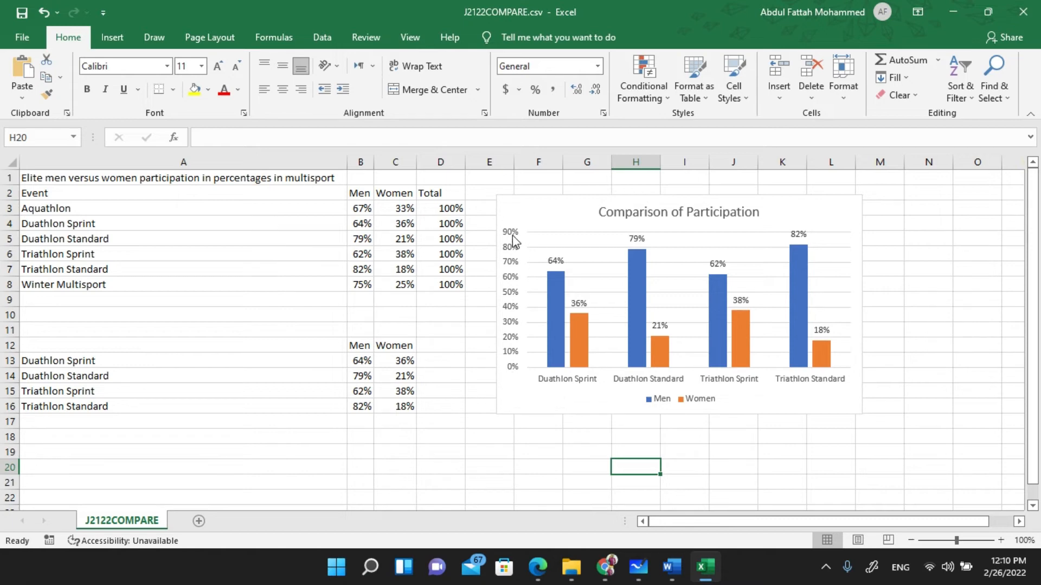
- Set the vertical axis Maximum bound to 1 in Format Axis so it runs 0% to 100%
{"action": "left_click", "coordinate": [515, 310]}
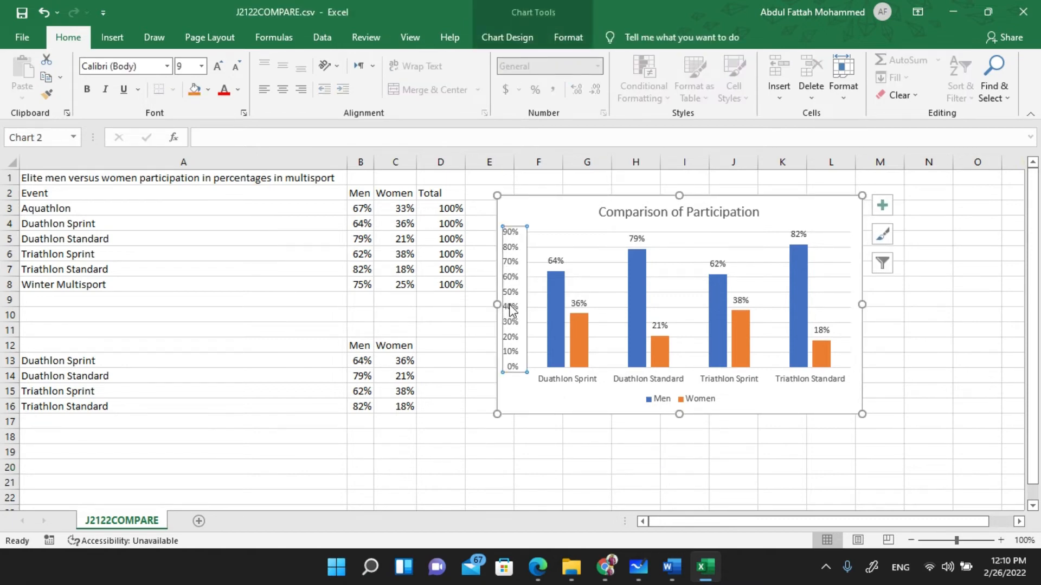
{"action": "right_click", "coordinate": [515, 296]}
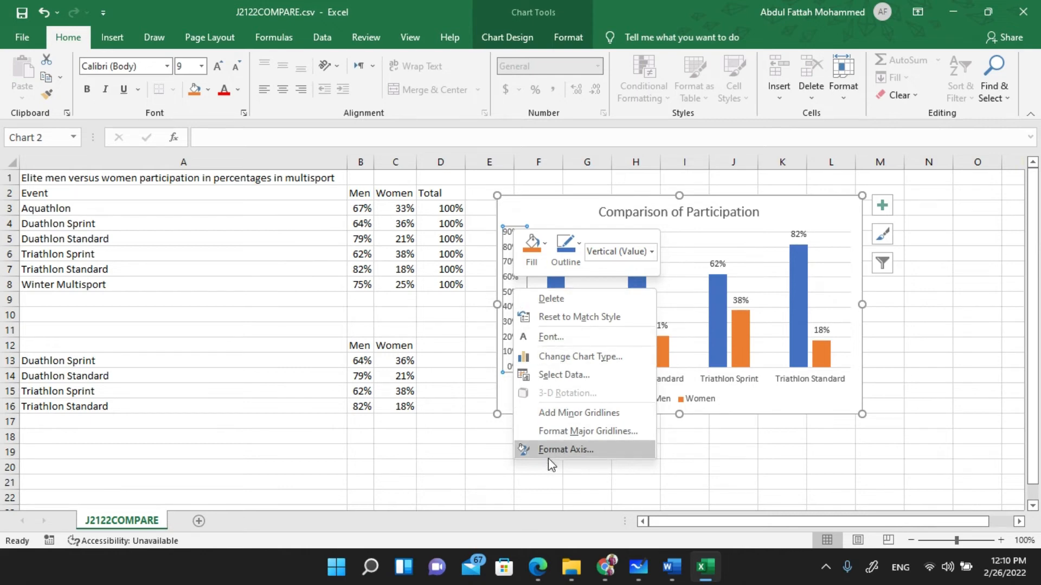
{"action": "left_click", "coordinate": [582, 450]}
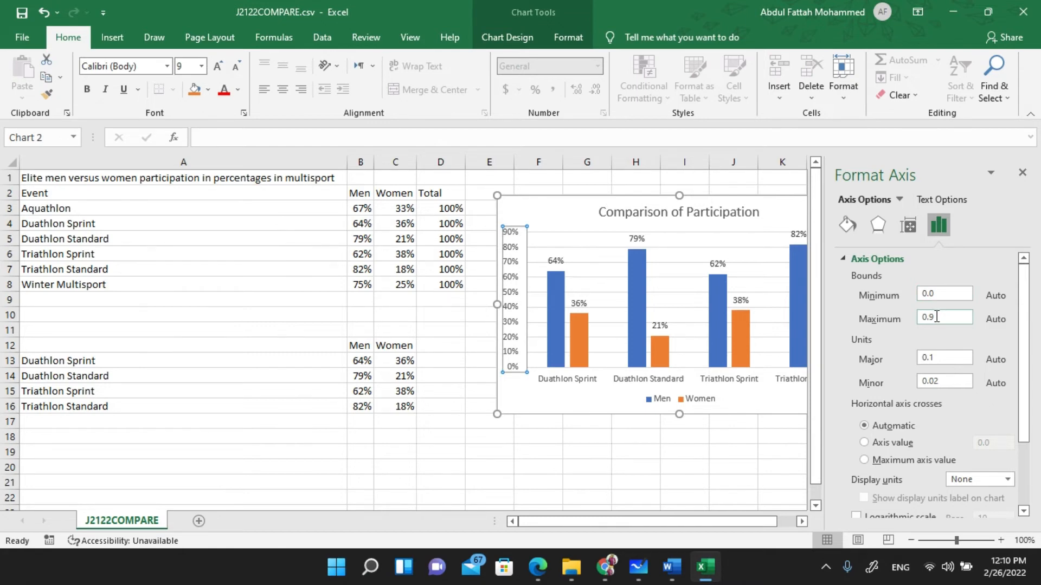
{"action": "type", "text": "1"}
{"action": "key", "text": "Return"}
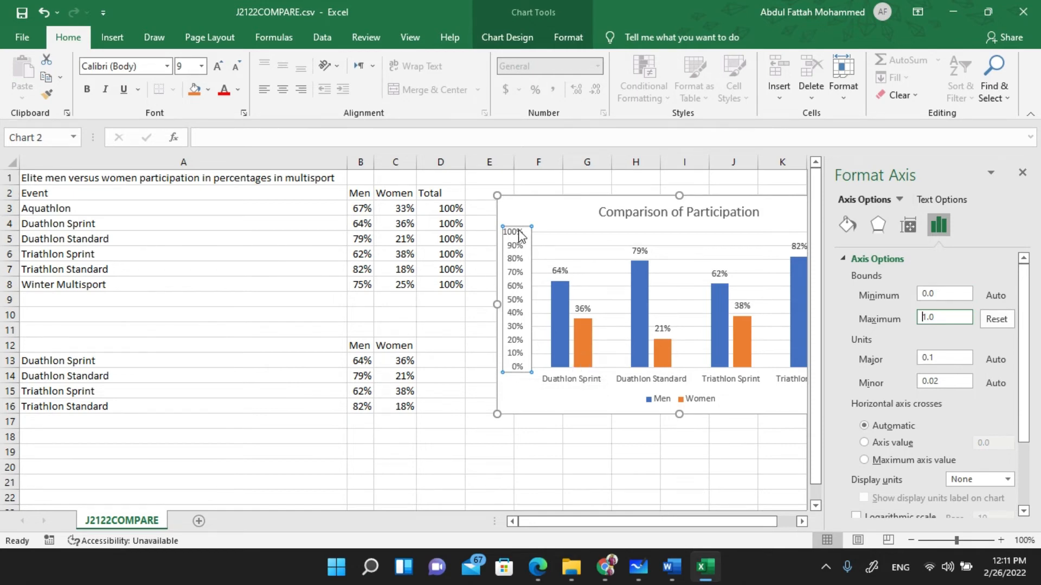
{"action": "left_click", "coordinate": [1022, 173]}
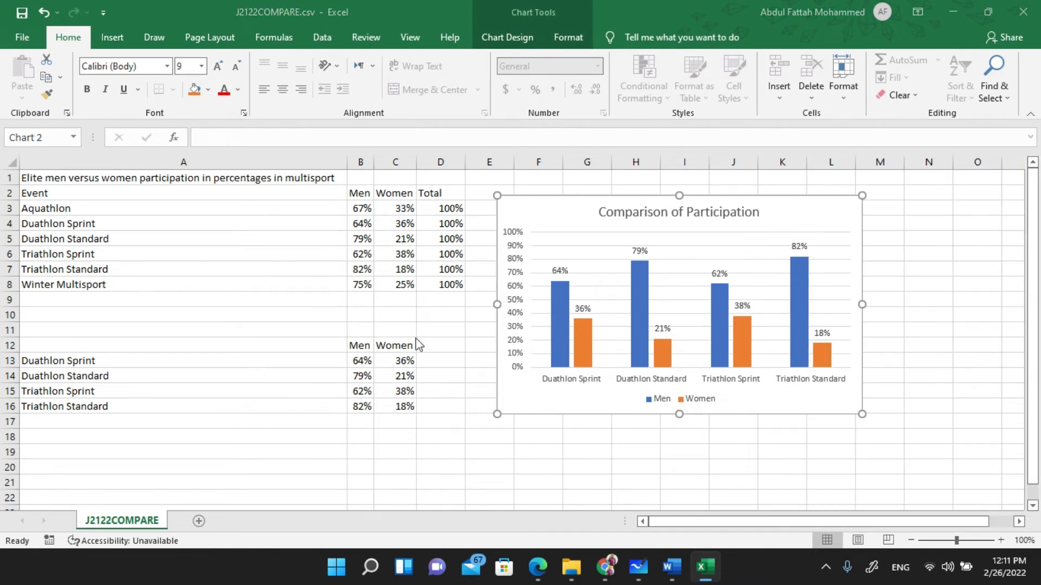
{"action": "key", "text": "alt+Tab"}
- Box the phrase 'are more unpopular with women.' in question 16 with blue ink
{"action": "scroll", "coordinate": [360, 384], "scroll_direction": "down", "scroll_amount": 5}
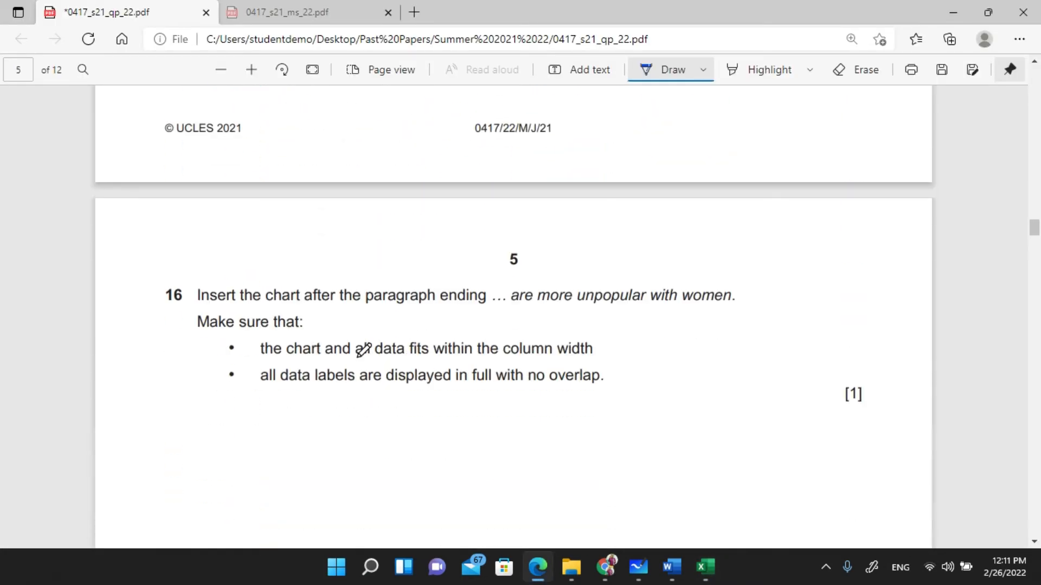
{"action": "scroll", "coordinate": [363, 350], "scroll_direction": "down", "scroll_amount": 1}
{"action": "scroll", "coordinate": [363, 350], "scroll_direction": "down", "scroll_amount": 8}
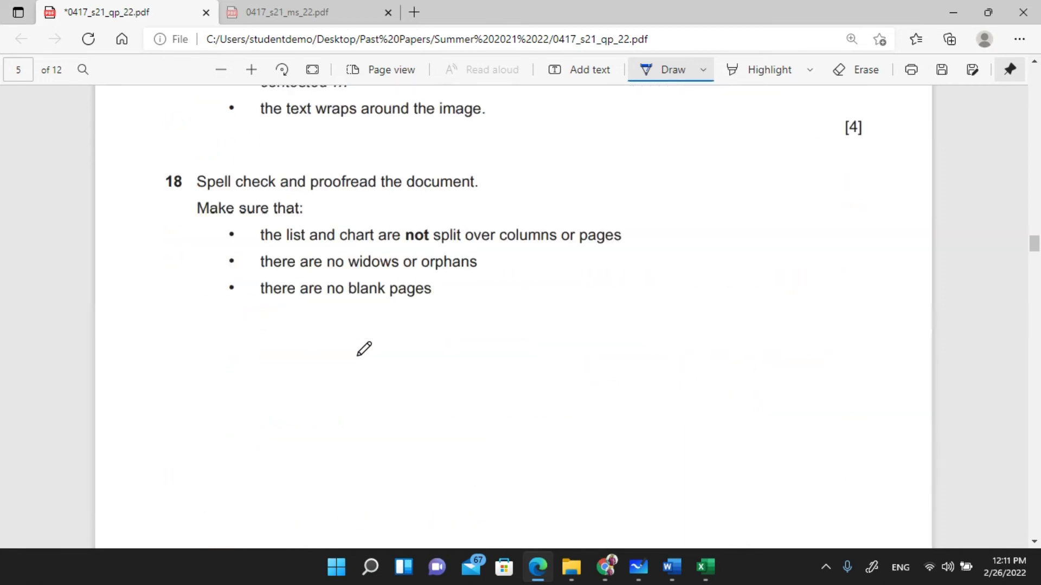
{"action": "scroll", "coordinate": [362, 350], "scroll_direction": "up", "scroll_amount": 7}
{"action": "scroll", "coordinate": [363, 350], "scroll_direction": "up", "scroll_amount": 5}
{"action": "scroll", "coordinate": [360, 342], "scroll_direction": "down", "scroll_amount": 4}
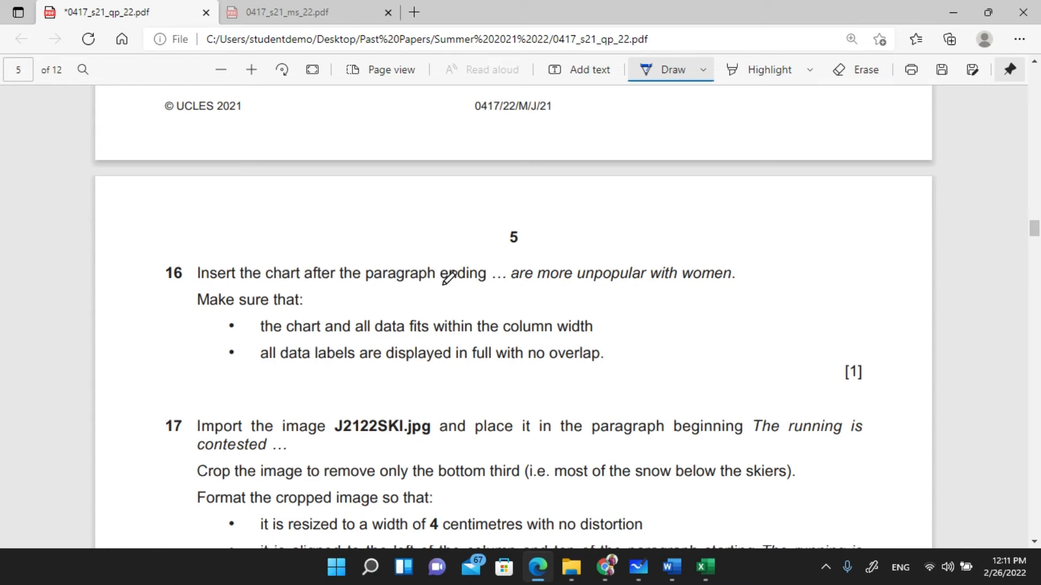
{"action": "mouse_move", "coordinate": [508, 284]}
{"action": "left_mouse_down"}
{"action": "mouse_move", "coordinate": [761, 279]}
{"action": "mouse_move", "coordinate": [629, 252]}
{"action": "mouse_move", "coordinate": [507, 256]}
{"action": "mouse_move", "coordinate": [505, 288]}
{"action": "left_mouse_up"}
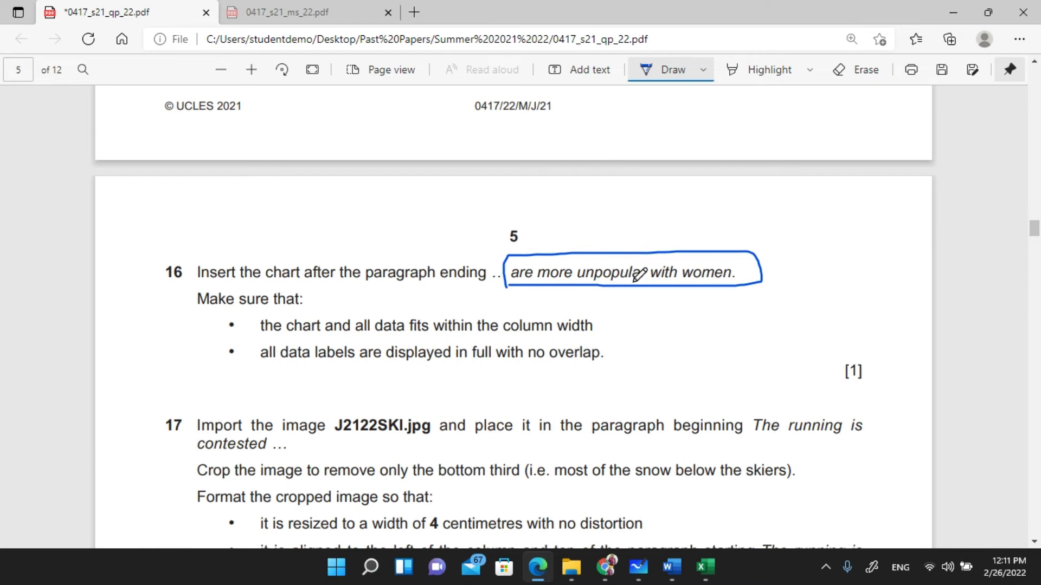
{"action": "key", "text": "Escape"}
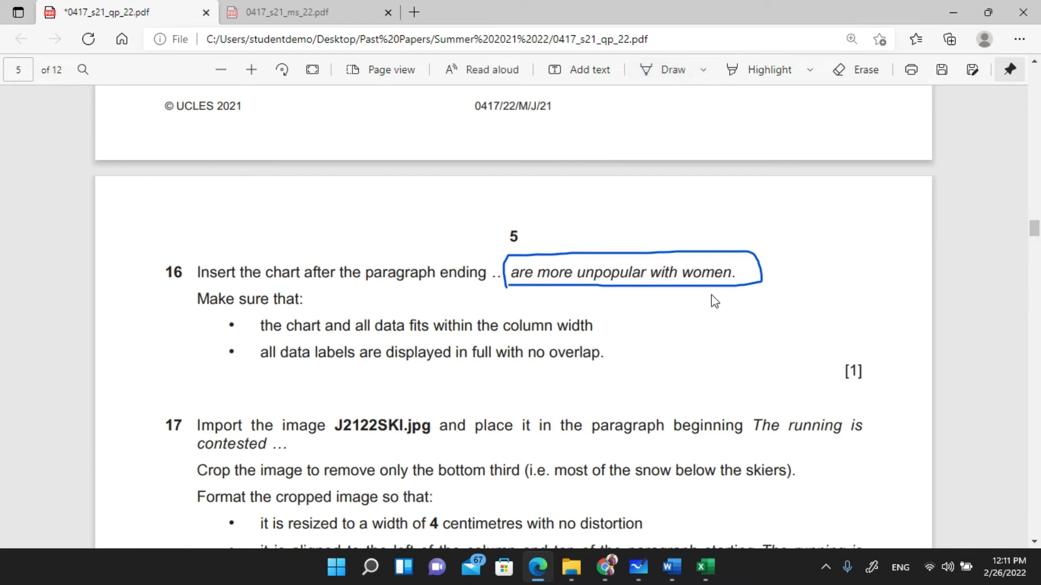
- Select the word 'unpopular' on the exam paper to use as a search term
{"action": "double_click", "coordinate": [601, 273]}
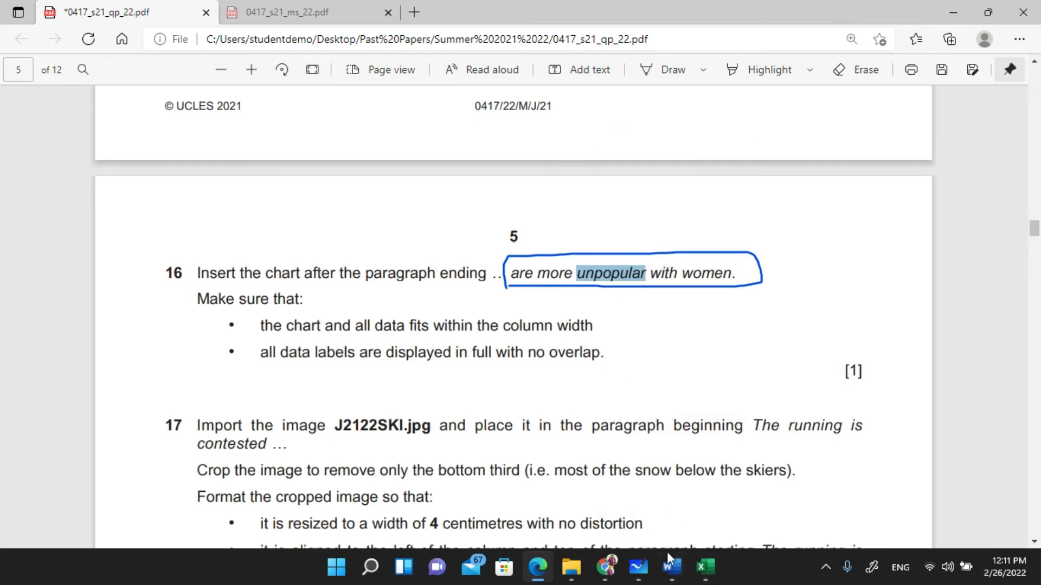
{"action": "mouse_move", "coordinate": [667, 575]}
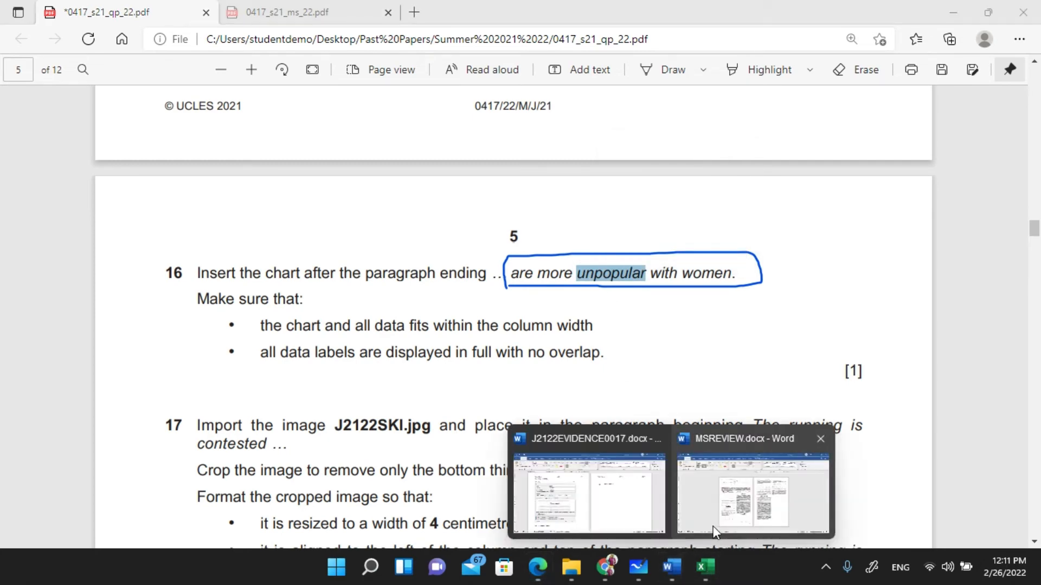
{"action": "left_click", "coordinate": [731, 503]}
- Search MSREVIEW.docx for 'unpopular' to find the paragraph ending 'with women.'
{"action": "scroll", "coordinate": [431, 298], "scroll_direction": "up", "scroll_amount": 7, "text": "ctrl"}
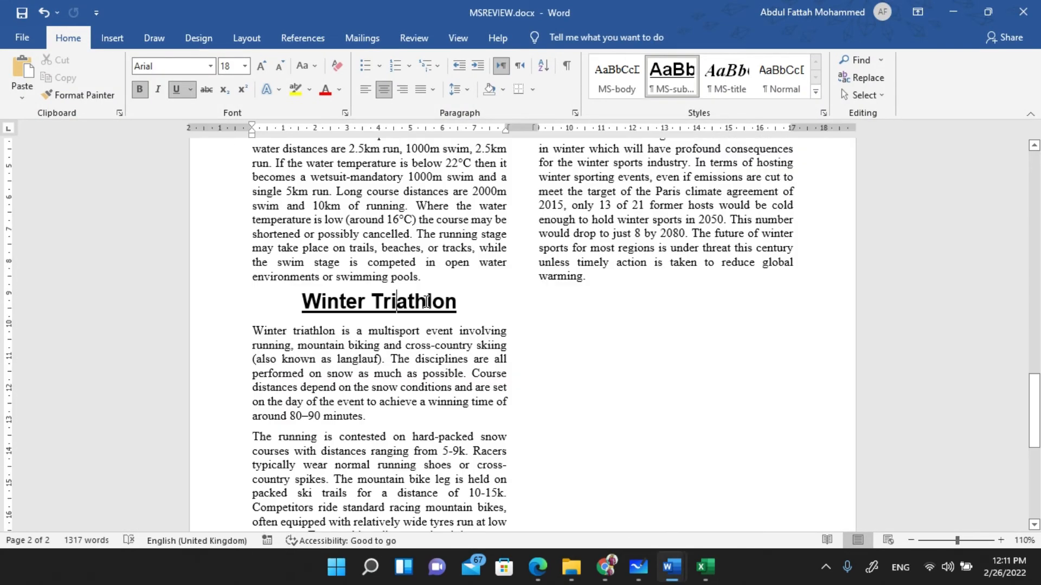
{"action": "key", "text": "ctrl+f"}
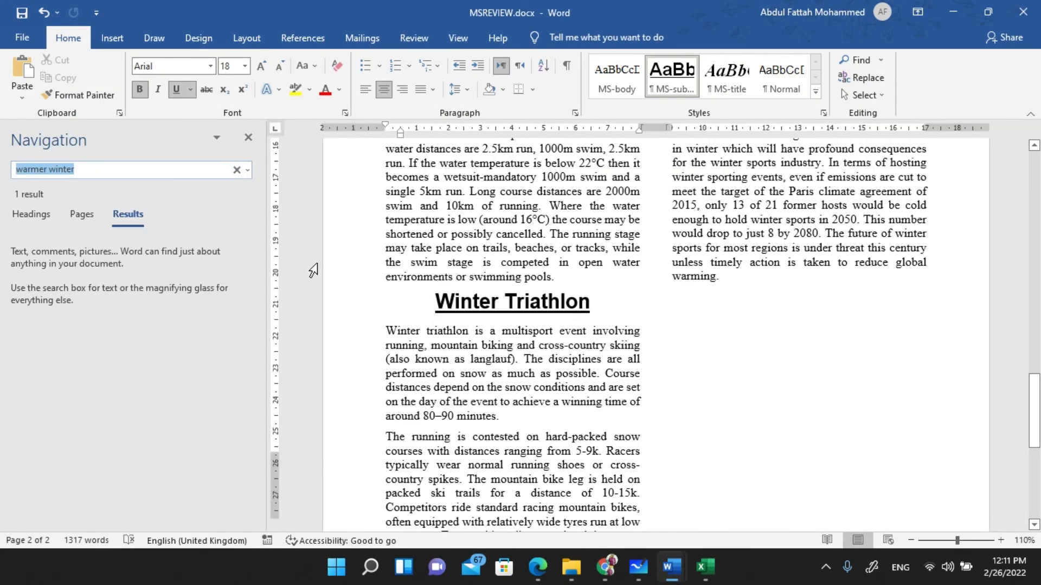
{"action": "type", "text": "unpopular"}
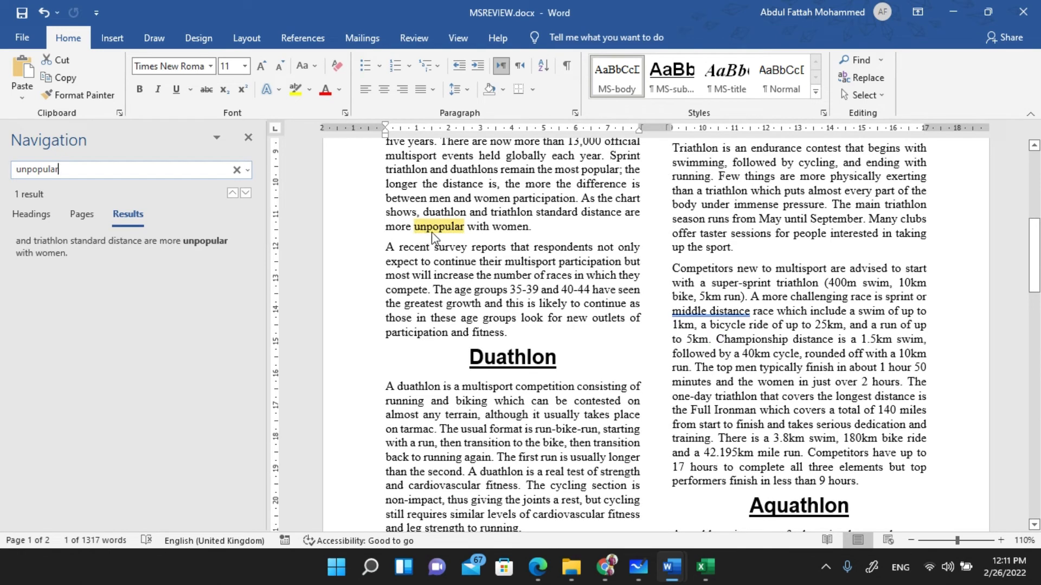
{"action": "left_click", "coordinate": [537, 567]}
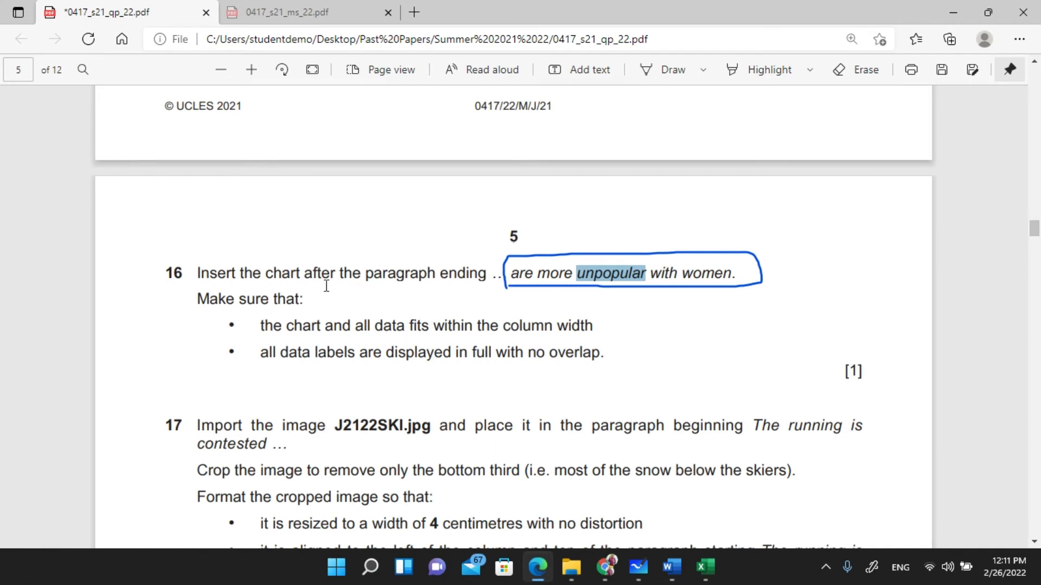
- Clear the 'unpopular' selection on the PDF and return to the Excel chart
{"action": "left_click", "coordinate": [313, 280]}
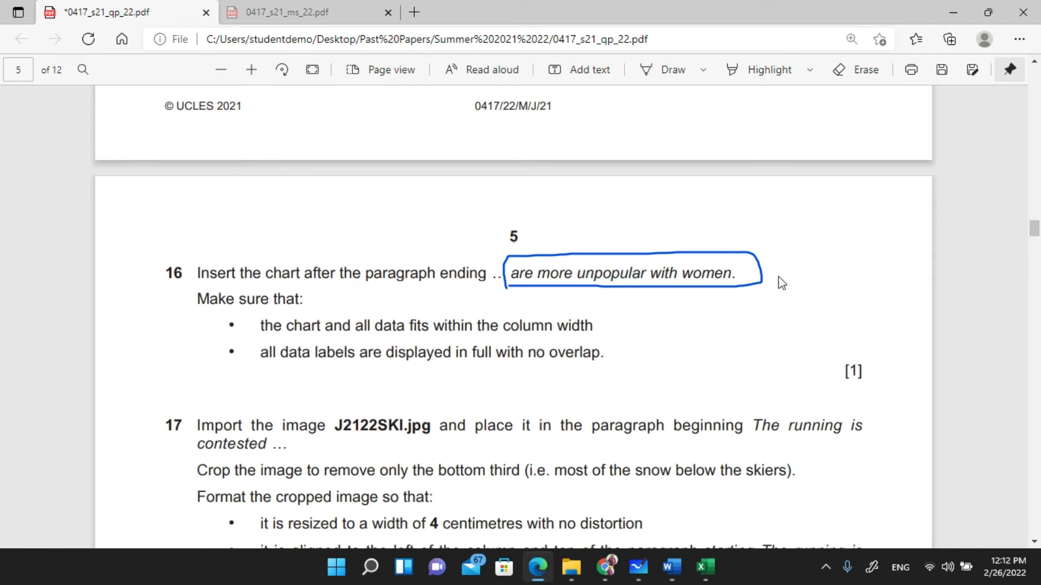
{"action": "left_click", "coordinate": [705, 567]}
- Set the Excel chart's text colour to Automatic
{"action": "left_click", "coordinate": [789, 203]}
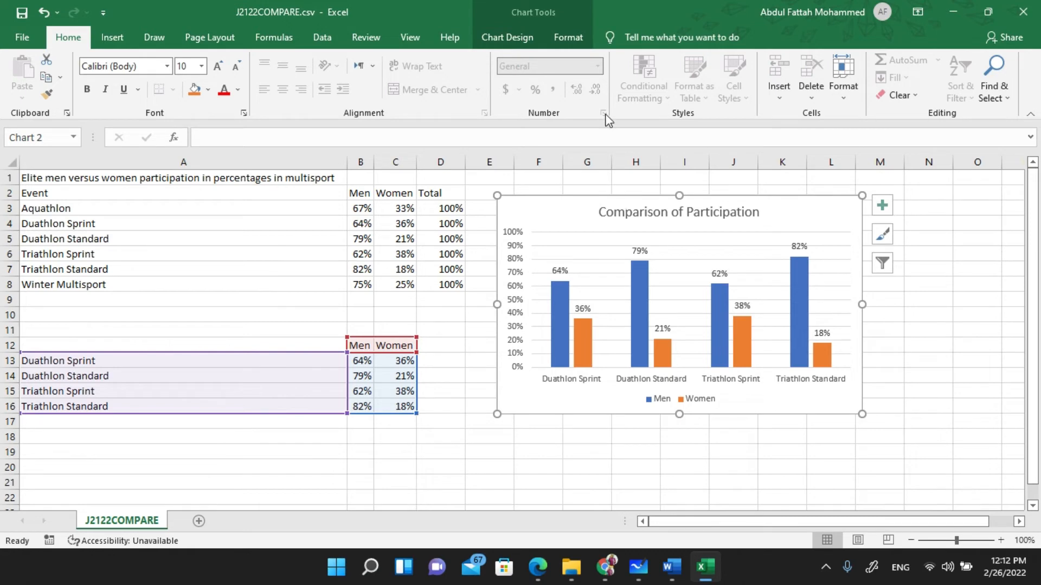
{"action": "left_click", "coordinate": [572, 39]}
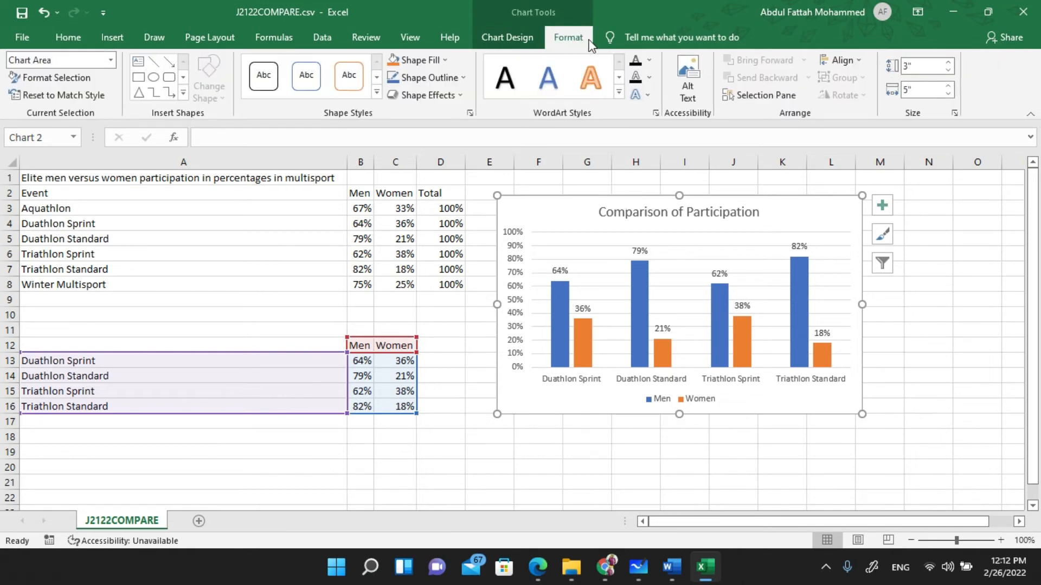
{"action": "left_click", "coordinate": [650, 61]}
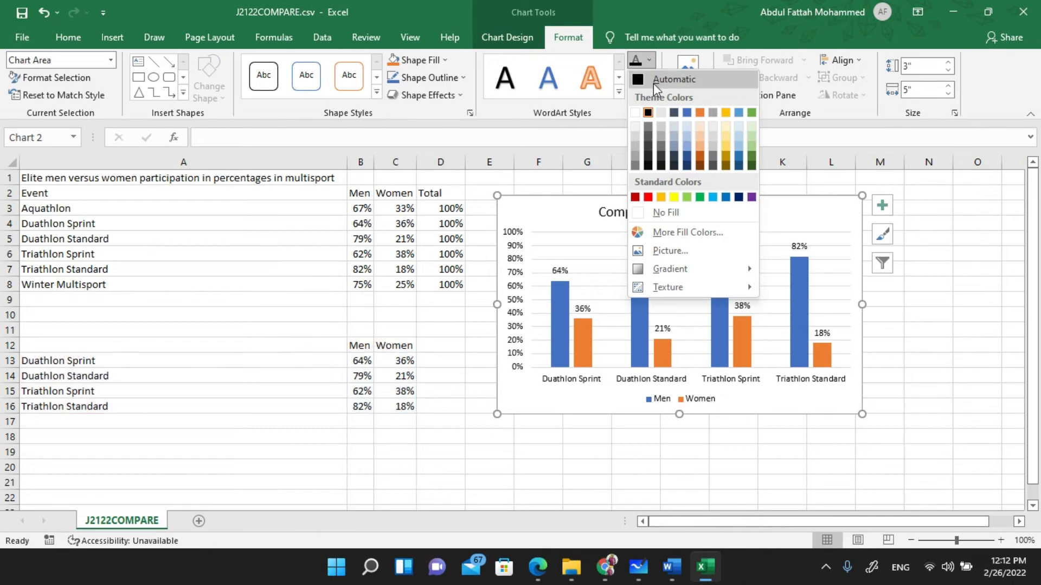
{"action": "left_click", "coordinate": [654, 78]}
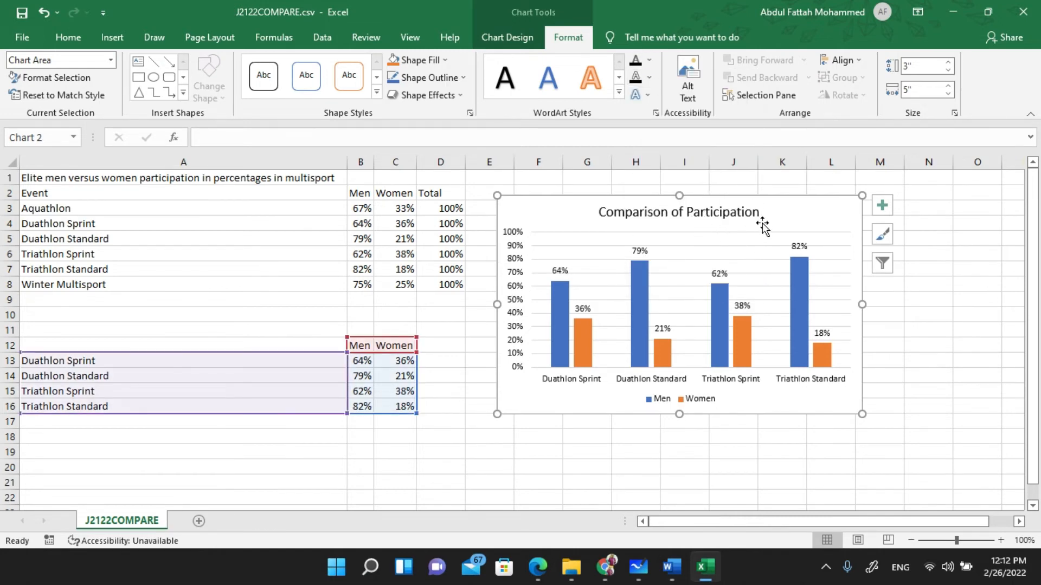
- Copy the whole Comparison of Participation chart, not just its title, and return to MSREVIEW in Word
{"action": "right_click", "coordinate": [746, 195]}
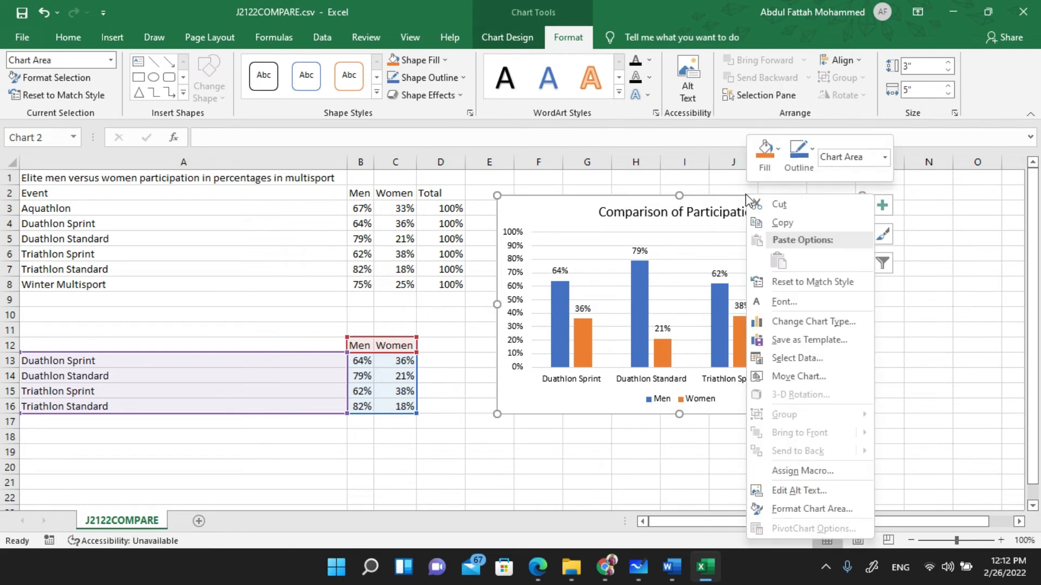
{"action": "left_click", "coordinate": [792, 221]}
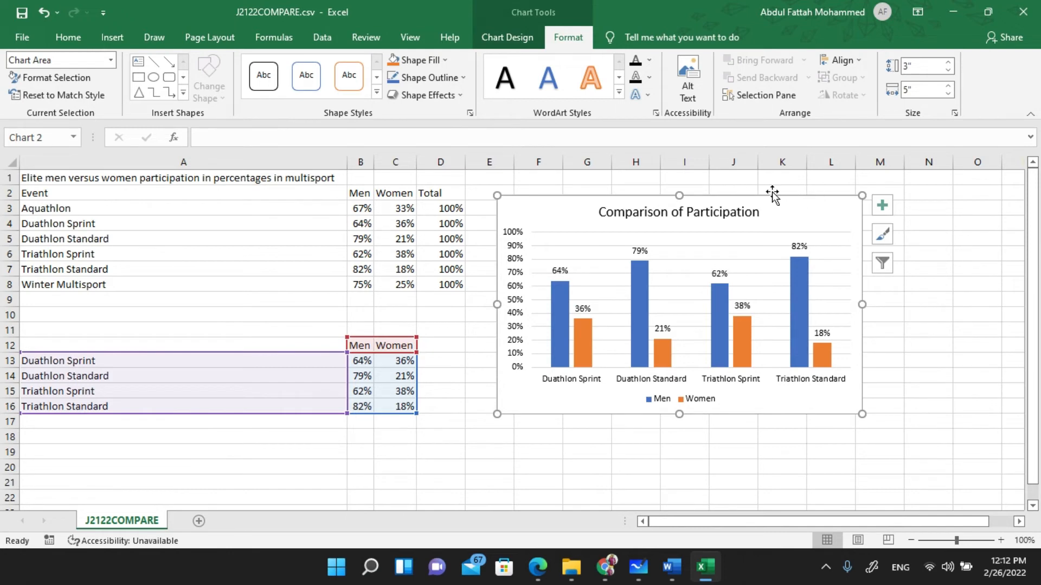
{"action": "left_click", "coordinate": [733, 210]}
{"action": "right_click", "coordinate": [736, 223]}
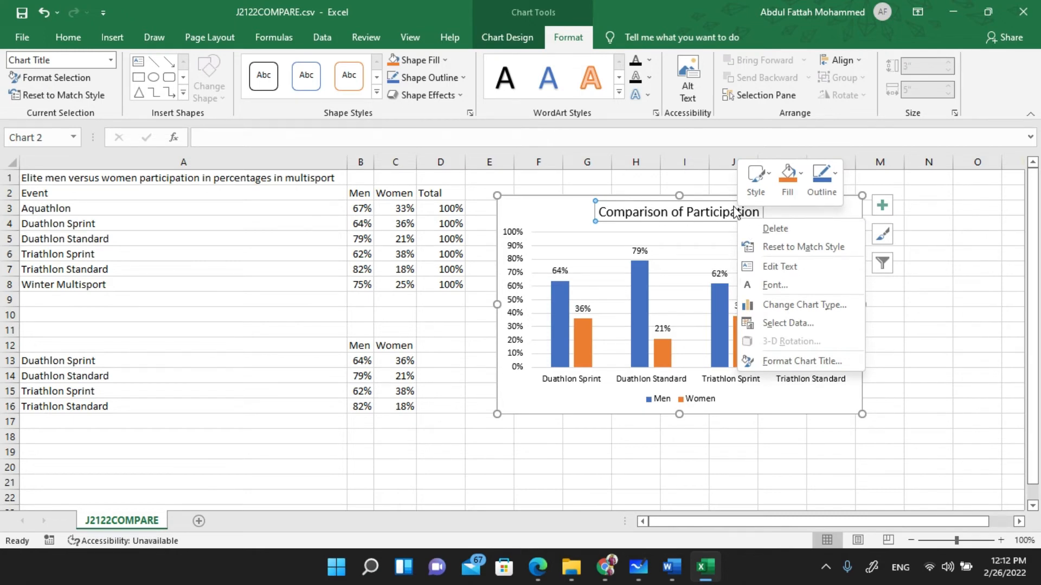
{"action": "left_click", "coordinate": [703, 200]}
{"action": "left_click", "coordinate": [705, 198]}
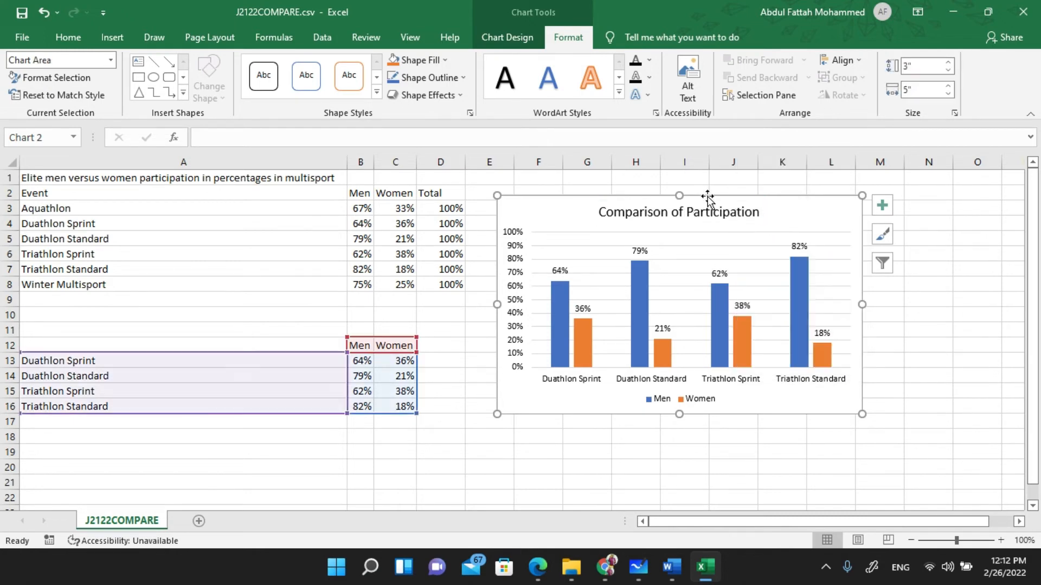
{"action": "right_click", "coordinate": [743, 198]}
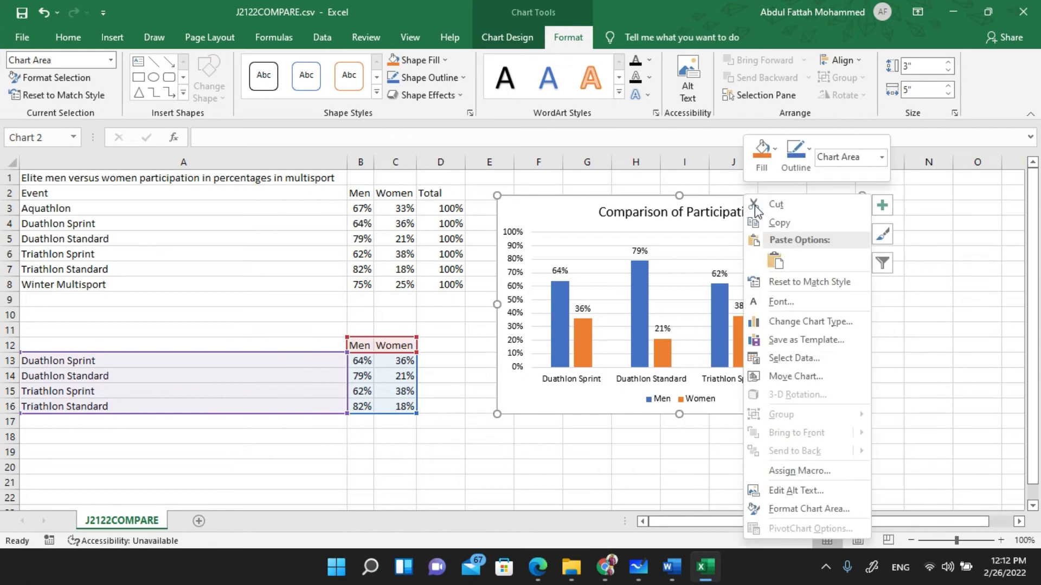
{"action": "left_click", "coordinate": [784, 221]}
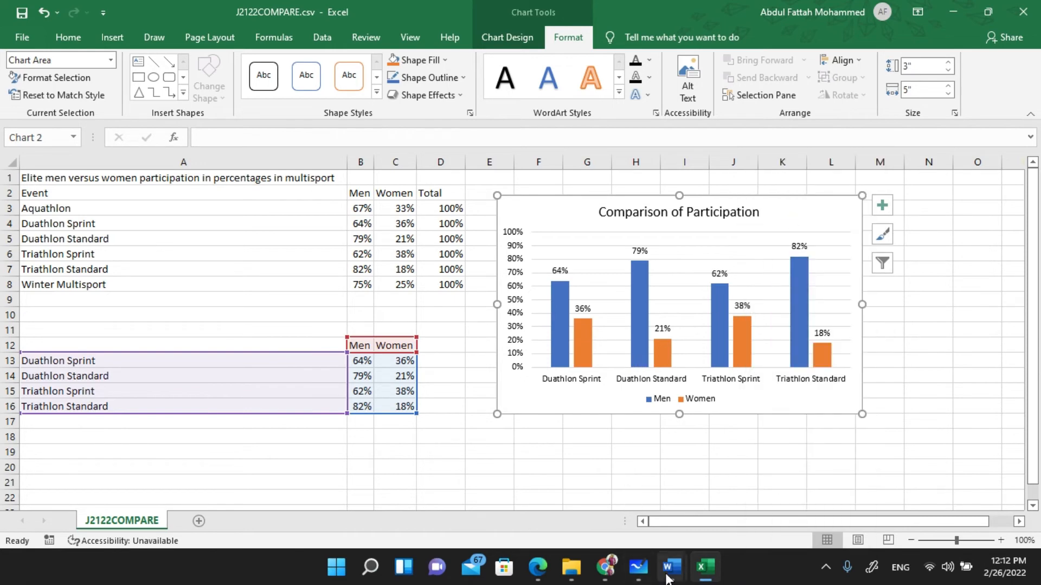
{"action": "mouse_move", "coordinate": [670, 572]}
{"action": "left_click", "coordinate": [747, 487]}
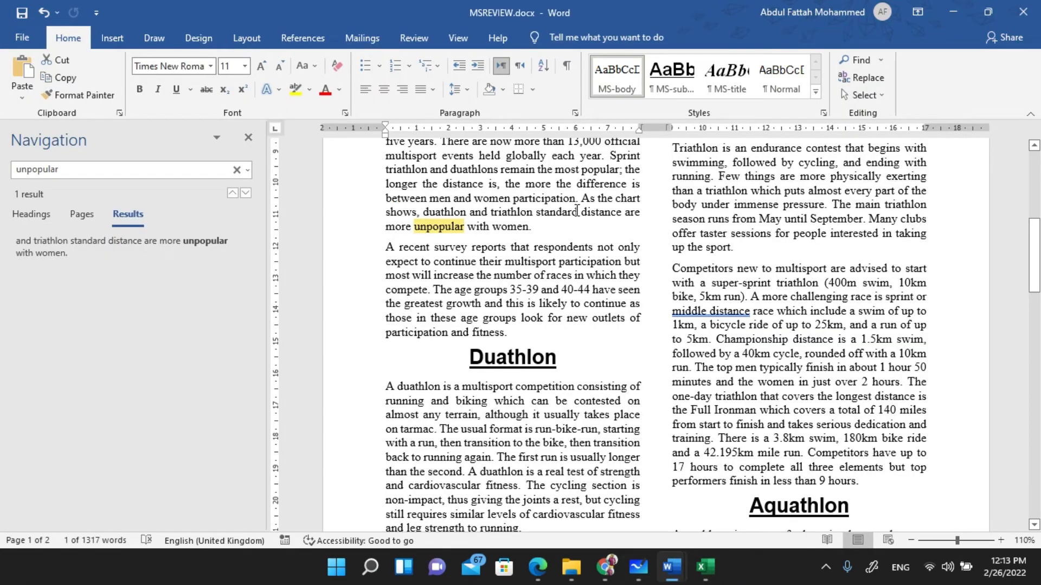
- Paste the chart in a new paragraph after 'unpopular with women.' and make it slightly taller
{"action": "left_click", "coordinate": [552, 226]}
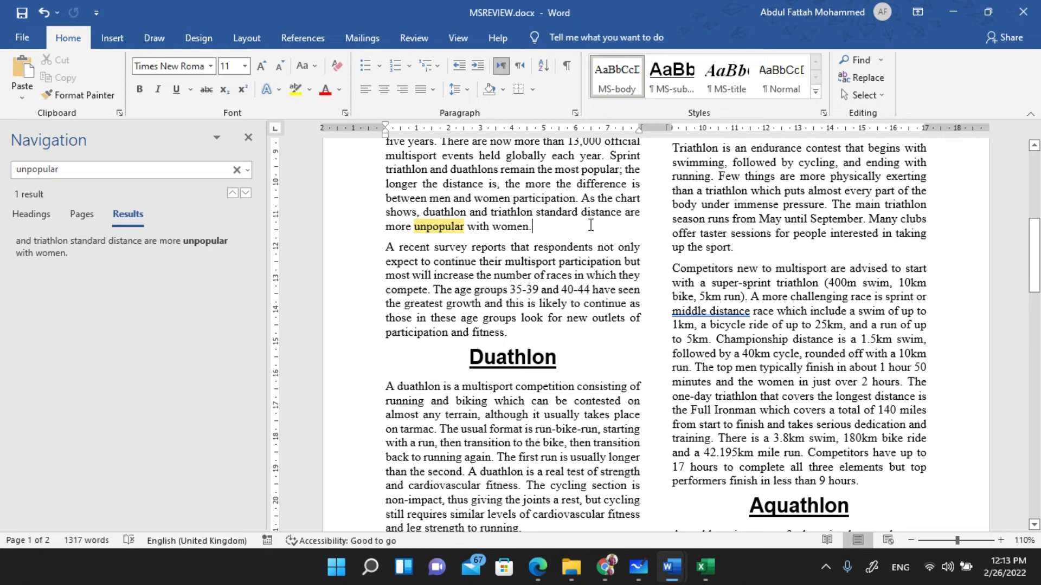
{"action": "key", "text": "Return"}
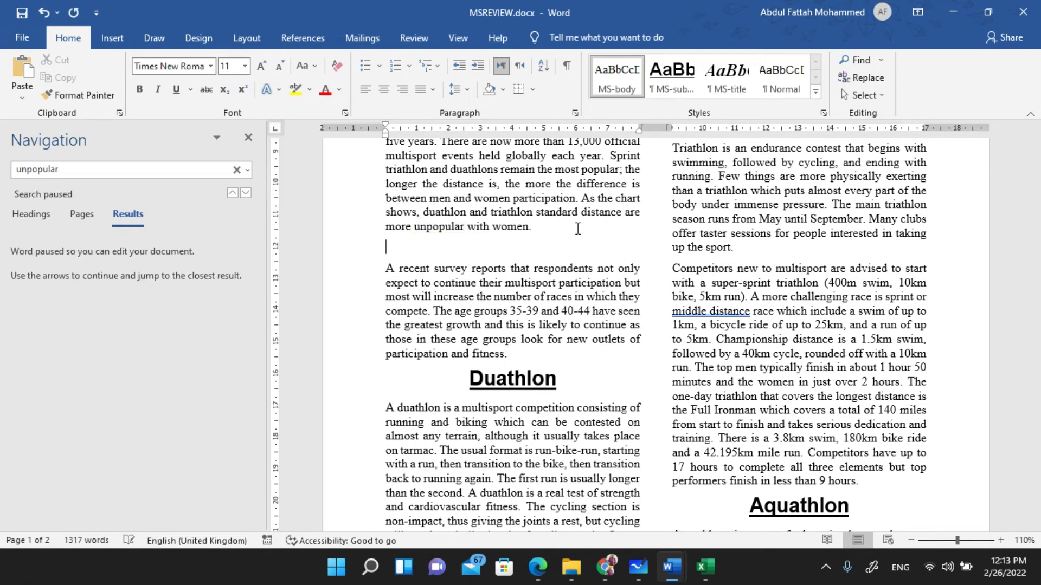
{"action": "key", "text": "ctrl+v"}
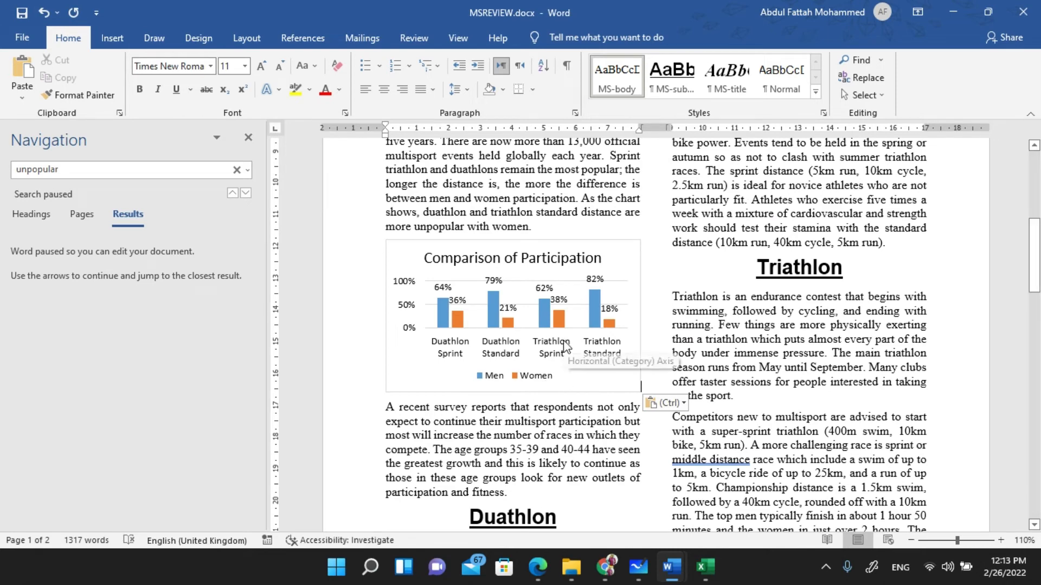
{"action": "left_click", "coordinate": [552, 374]}
{"action": "left_click", "coordinate": [613, 386]}
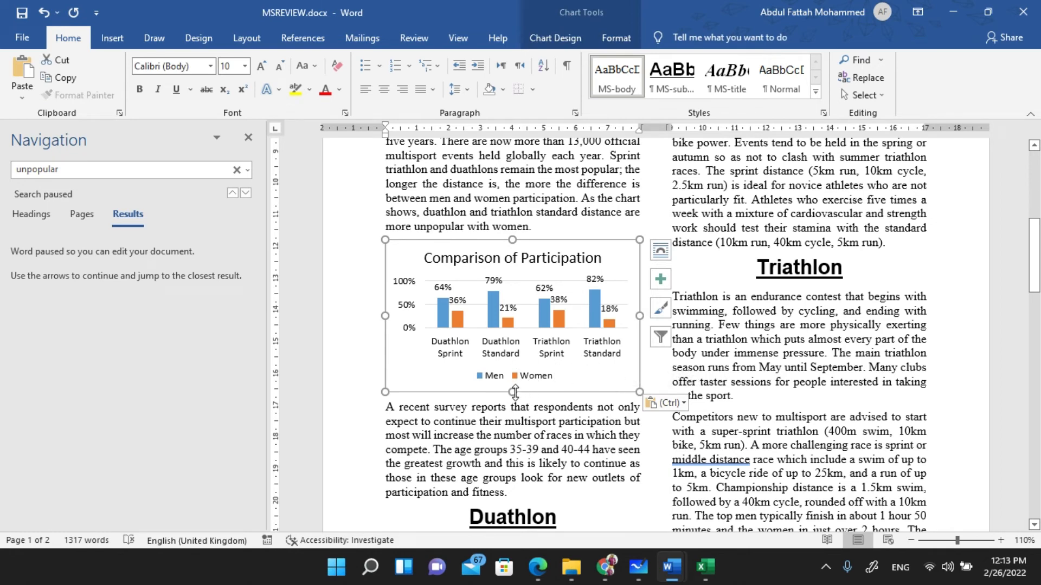
{"action": "left_click_drag", "start_coordinate": [515, 391], "coordinate": [511, 417]}
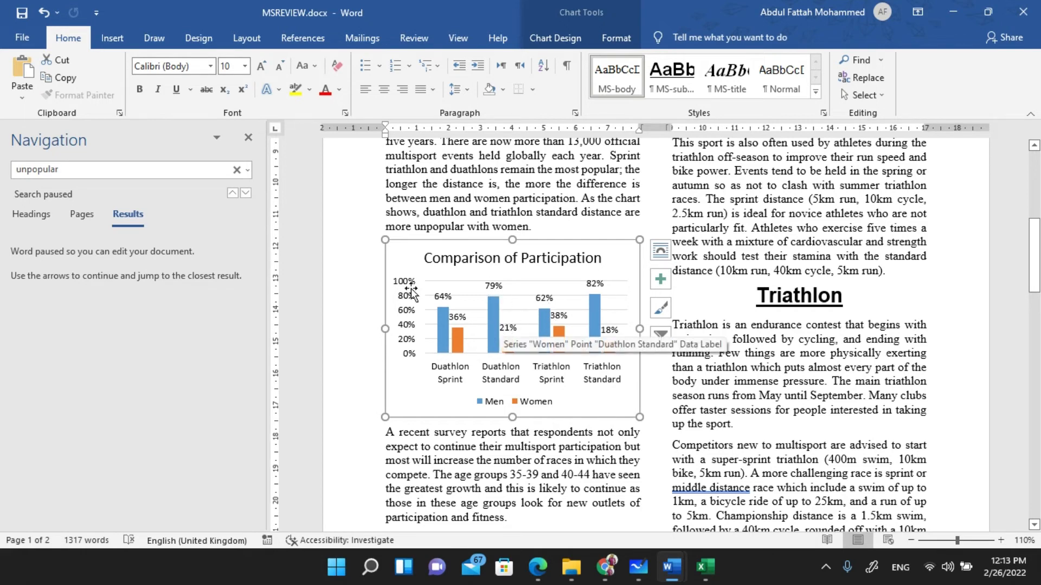
- Switch over to the checklist PDF in Edge
{"action": "key", "text": "alt"}
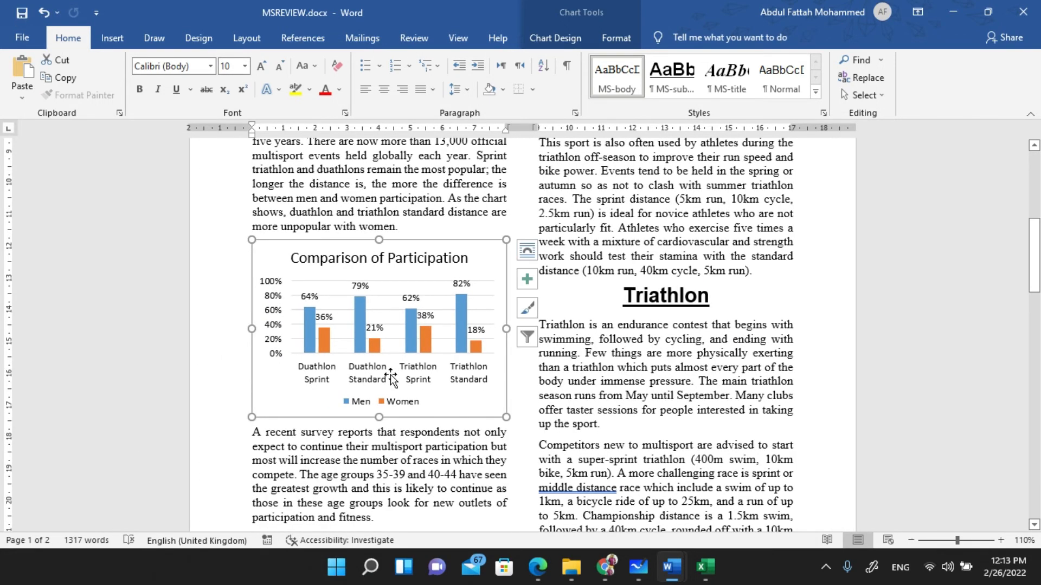
{"action": "key", "text": "alt+Tab"}
{"action": "key", "text": "alt+Tab"}
{"action": "key", "text": "Tab"}
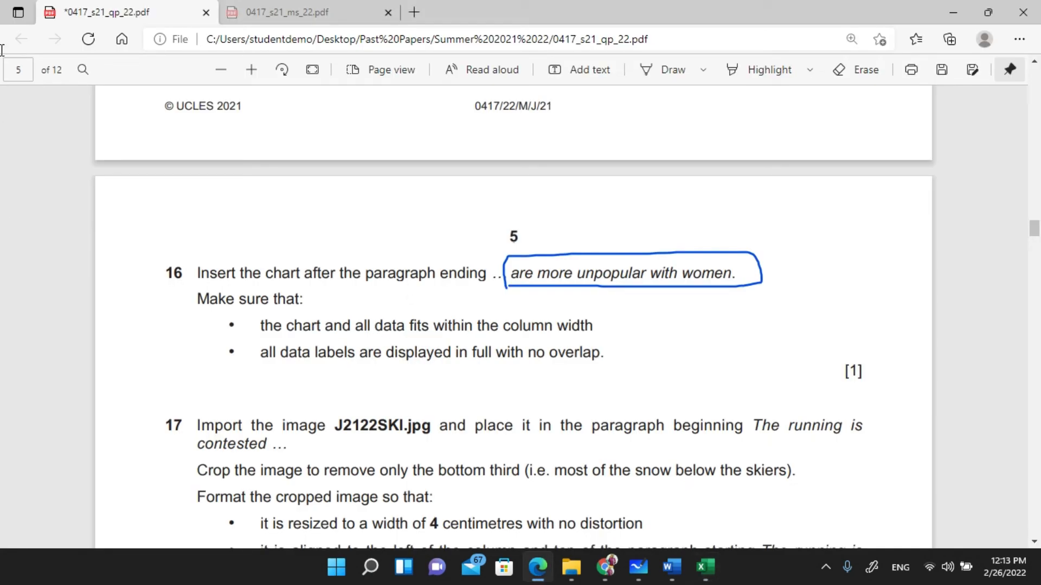
- Ink a 'visual check' note beside question 16's bullets and underline 'width' in the first one
{"action": "scroll", "coordinate": [514, 317], "scroll_direction": "down", "scroll_amount": 1}
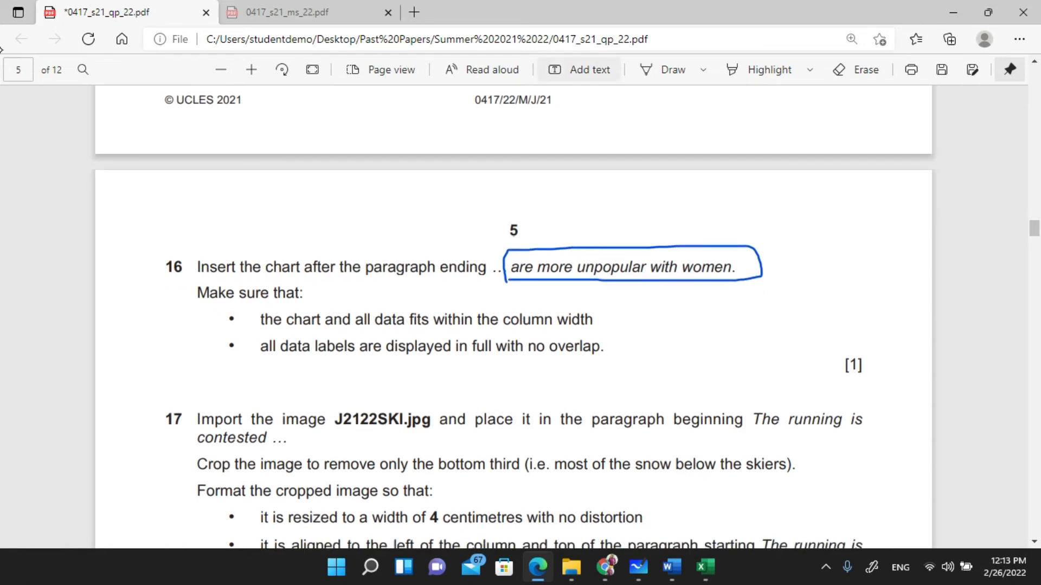
{"action": "left_click", "coordinate": [663, 70]}
{"action": "mouse_move", "coordinate": [136, 336]}
{"action": "left_mouse_down"}
{"action": "mouse_move", "coordinate": [200, 319]}
{"action": "mouse_move", "coordinate": [167, 366]}
{"action": "left_mouse_up"}
{"action": "left_click_drag", "start_coordinate": [174, 340], "coordinate": [188, 360]}
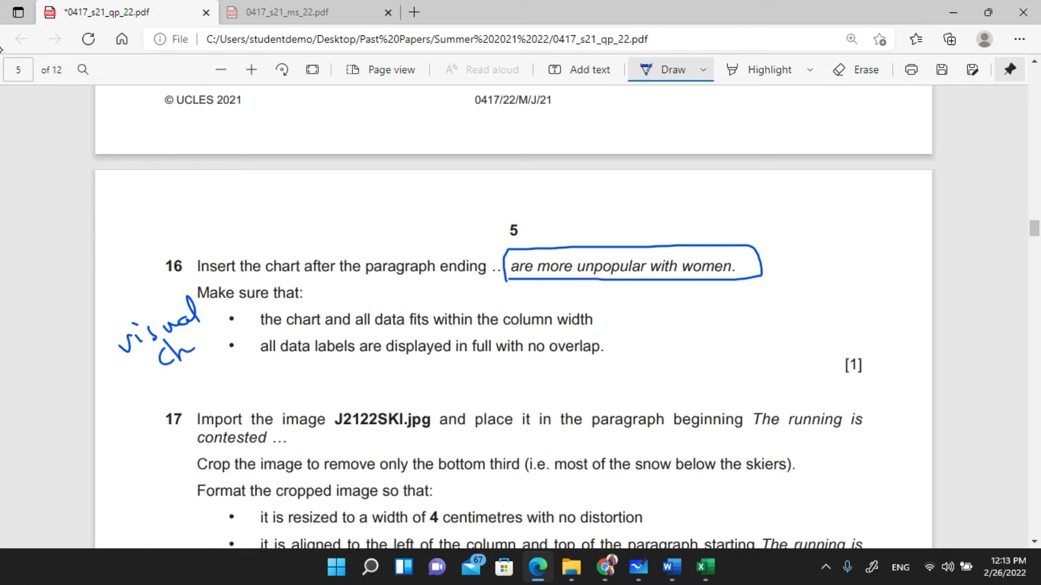
{"action": "left_click_drag", "start_coordinate": [209, 313], "coordinate": [206, 336]}
{"action": "left_click_drag", "start_coordinate": [213, 332], "coordinate": [231, 325]}
{"action": "left_click_drag", "start_coordinate": [544, 332], "coordinate": [611, 331]}
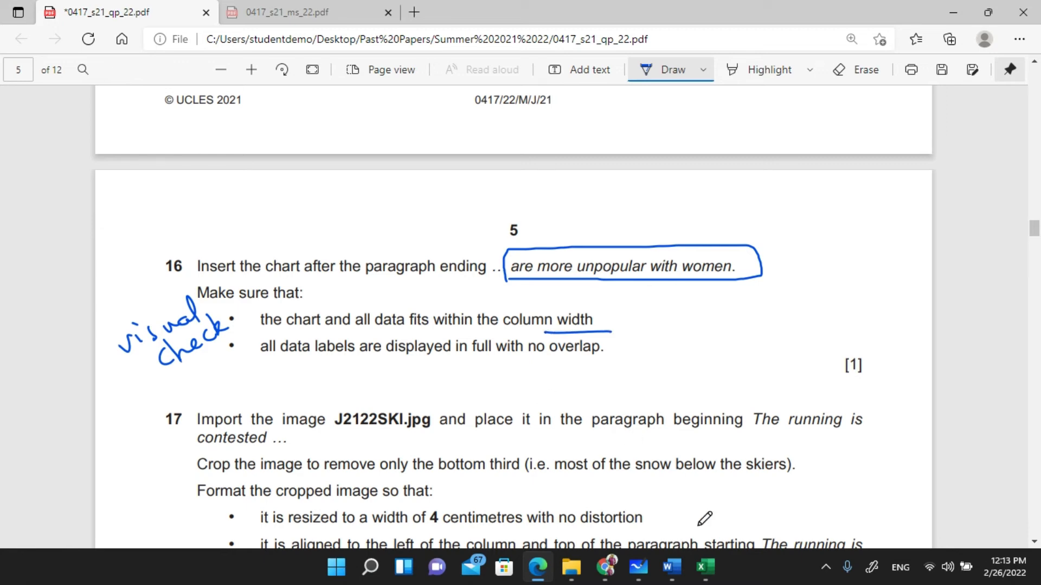
- Try widening the Word chart, undo it to keep the column width, then return to the PDF
{"action": "mouse_move", "coordinate": [681, 570]}
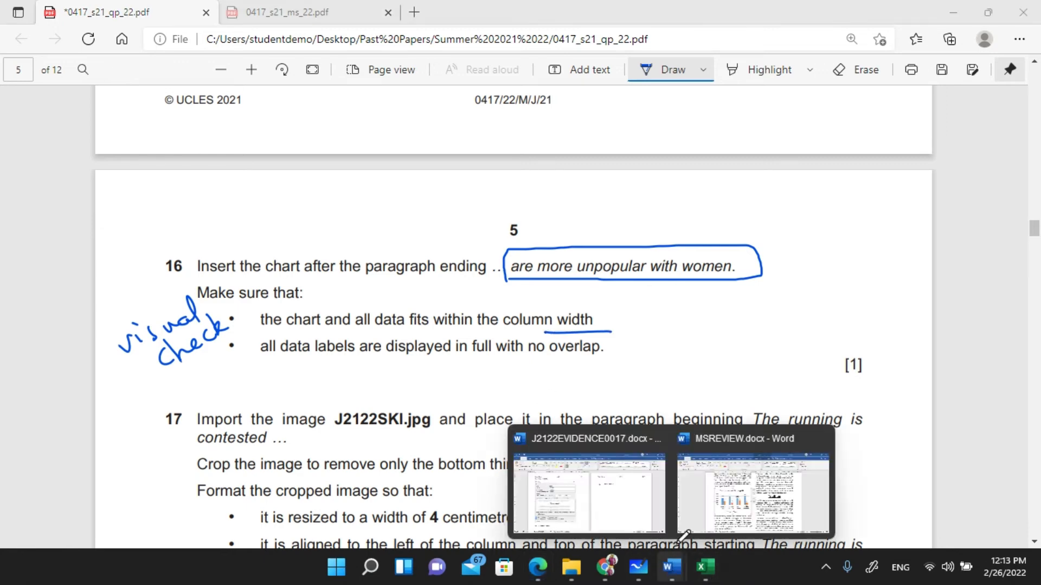
{"action": "left_click", "coordinate": [727, 494]}
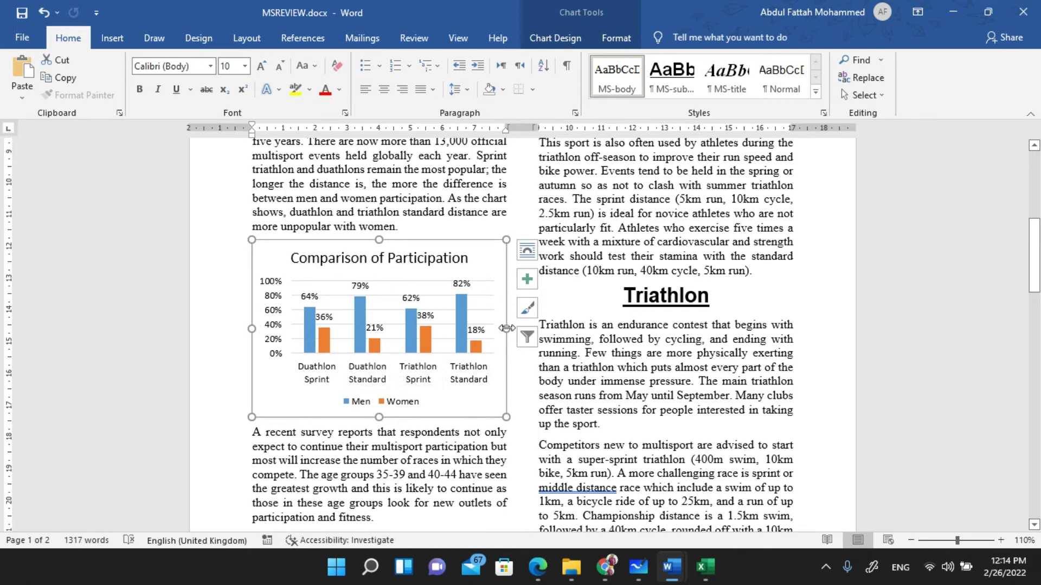
{"action": "left_click_drag", "start_coordinate": [506, 329], "coordinate": [591, 329]}
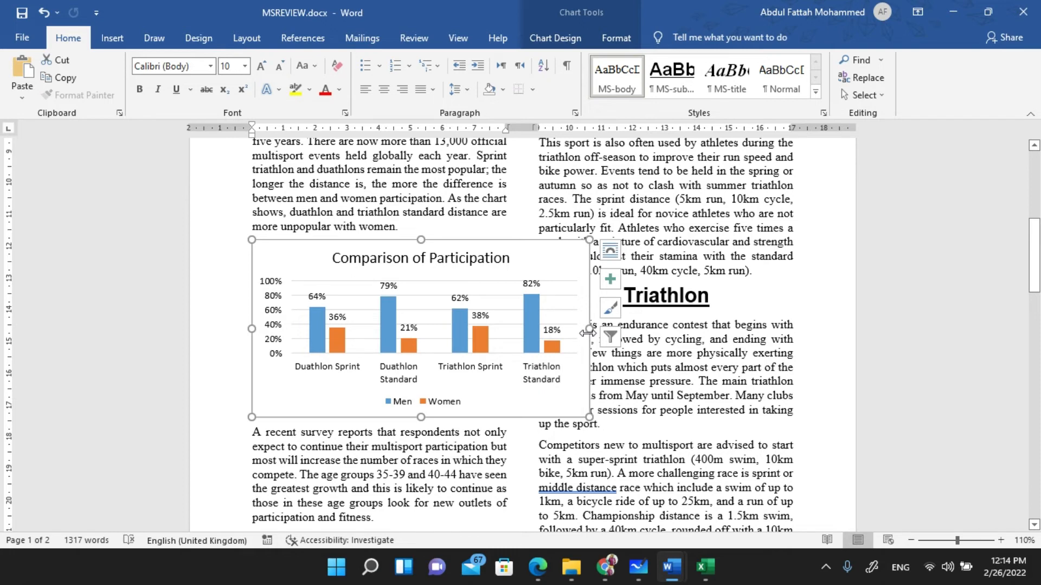
{"action": "key", "text": "ctrl+z"}
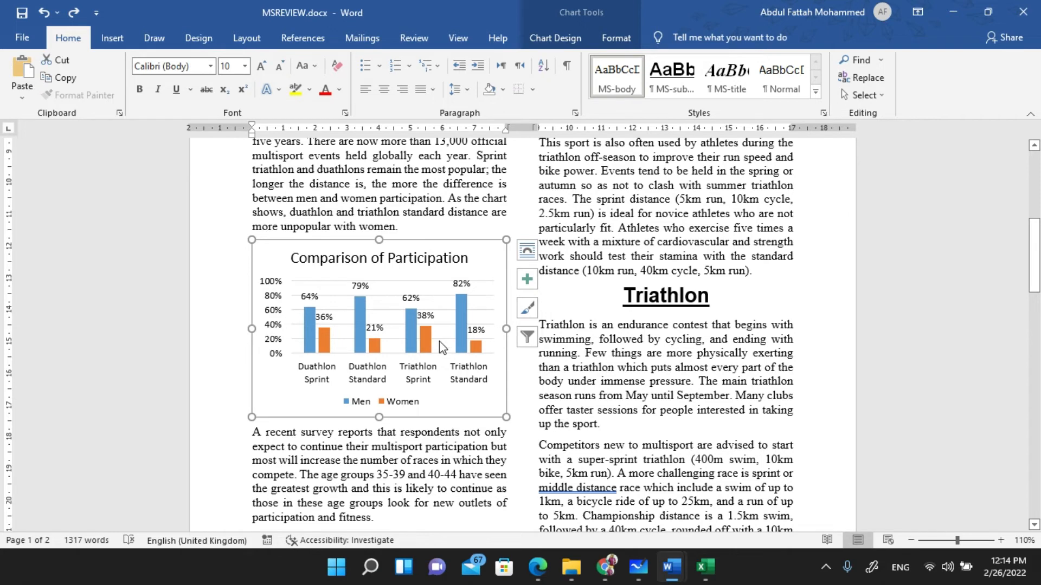
{"action": "key", "text": "alt+Tab"}
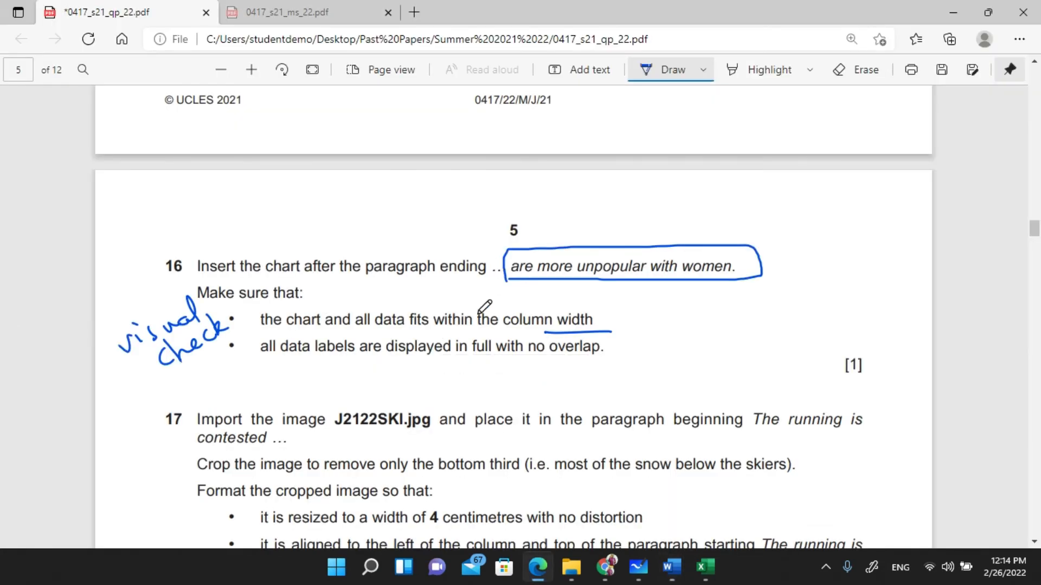
- Tick the column-width and data-label bullets of question 16, glance at Word, and return to the PDF
{"action": "left_click_drag", "start_coordinate": [469, 314], "coordinate": [507, 302]}
{"action": "left_click_drag", "start_coordinate": [497, 347], "coordinate": [541, 336]}
{"action": "key", "text": "alt+Tab"}
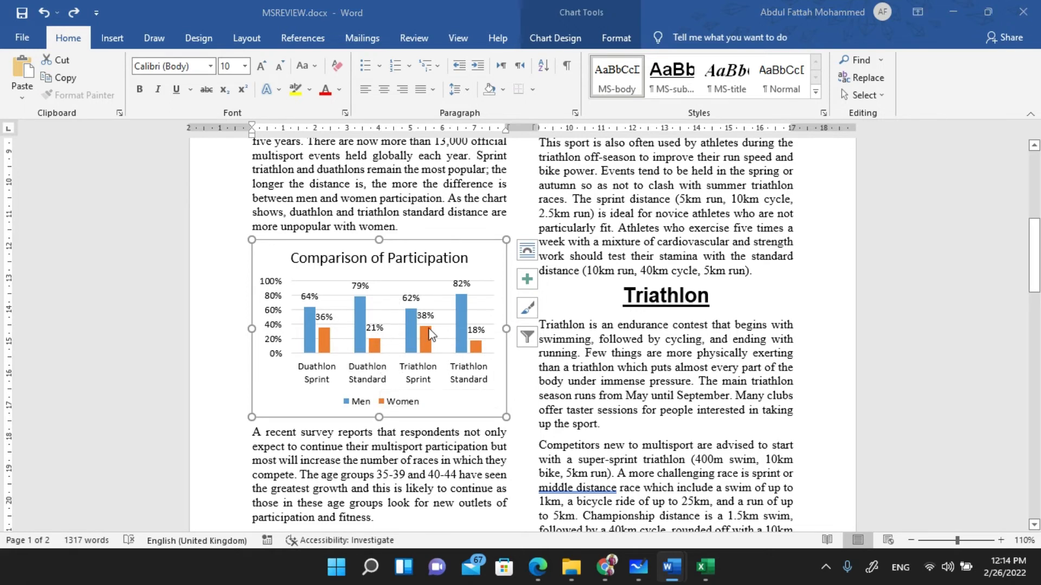
{"action": "key", "text": "alt+Tab"}
- In question 17, ring J2122SKI.jpg and underline 'The running is contested', then stop inking and go to Word
{"action": "scroll", "coordinate": [416, 318], "scroll_direction": "down", "scroll_amount": 2}
{"action": "scroll", "coordinate": [416, 318], "scroll_direction": "down", "scroll_amount": 3}
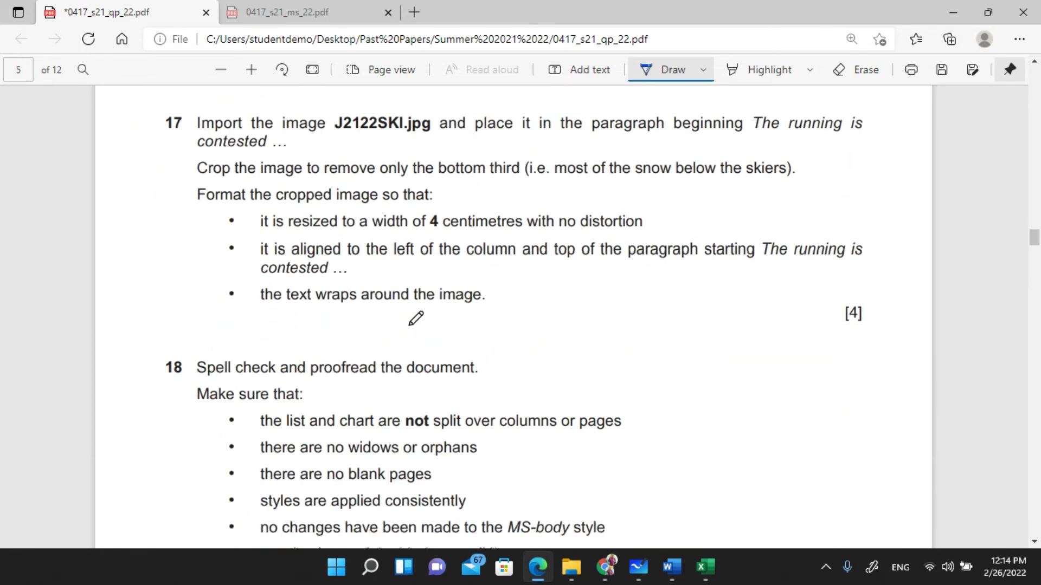
{"action": "scroll", "coordinate": [416, 318], "scroll_direction": "up", "scroll_amount": 2}
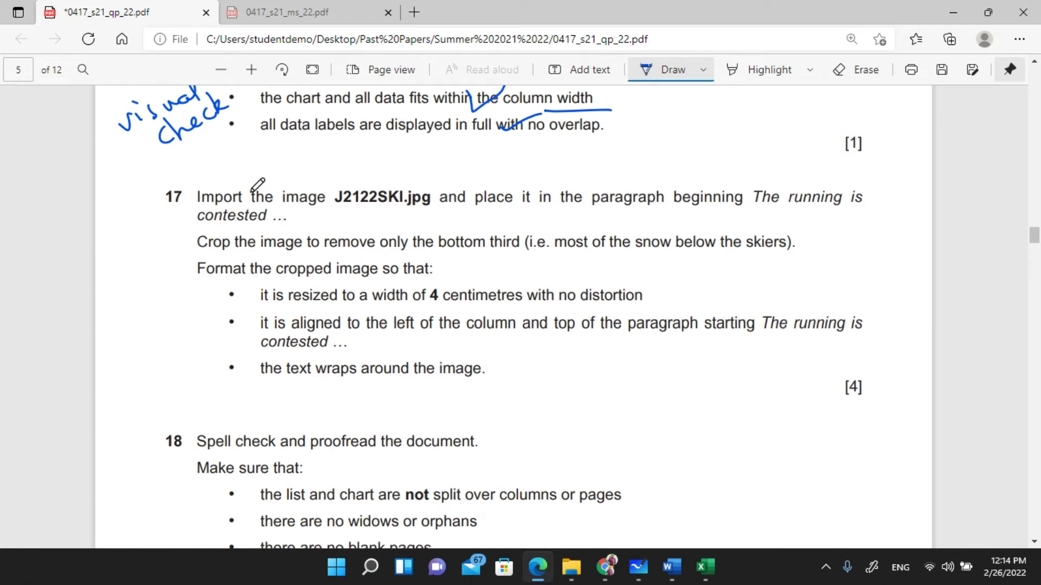
{"action": "mouse_move", "coordinate": [357, 212]}
{"action": "left_mouse_down"}
{"action": "mouse_move", "coordinate": [431, 215]}
{"action": "mouse_move", "coordinate": [433, 177]}
{"action": "mouse_move", "coordinate": [325, 184]}
{"action": "mouse_move", "coordinate": [359, 215]}
{"action": "left_mouse_up"}
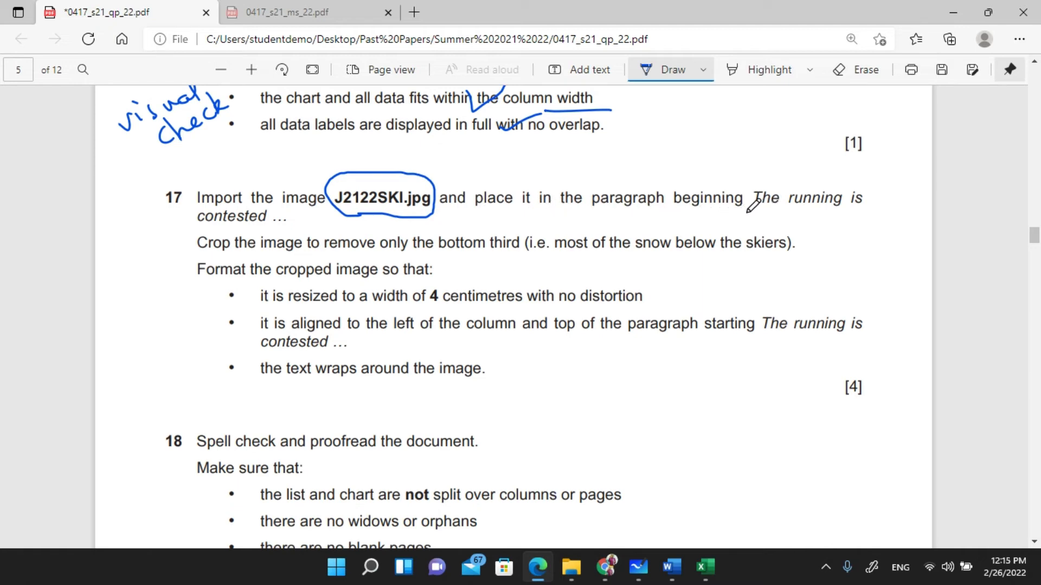
{"action": "left_click_drag", "start_coordinate": [760, 211], "coordinate": [870, 204]}
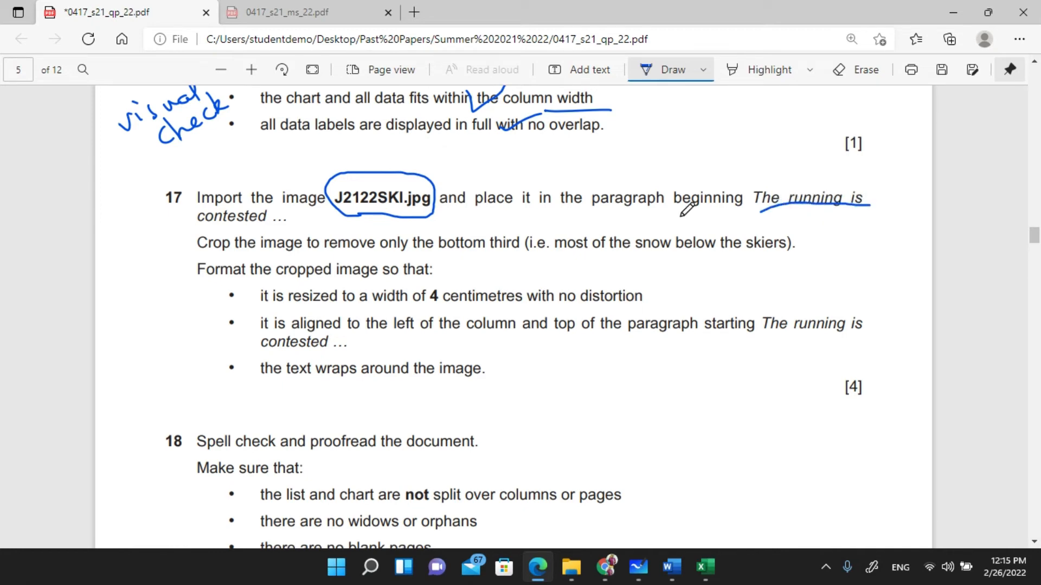
{"action": "left_click_drag", "start_coordinate": [196, 228], "coordinate": [266, 228]}
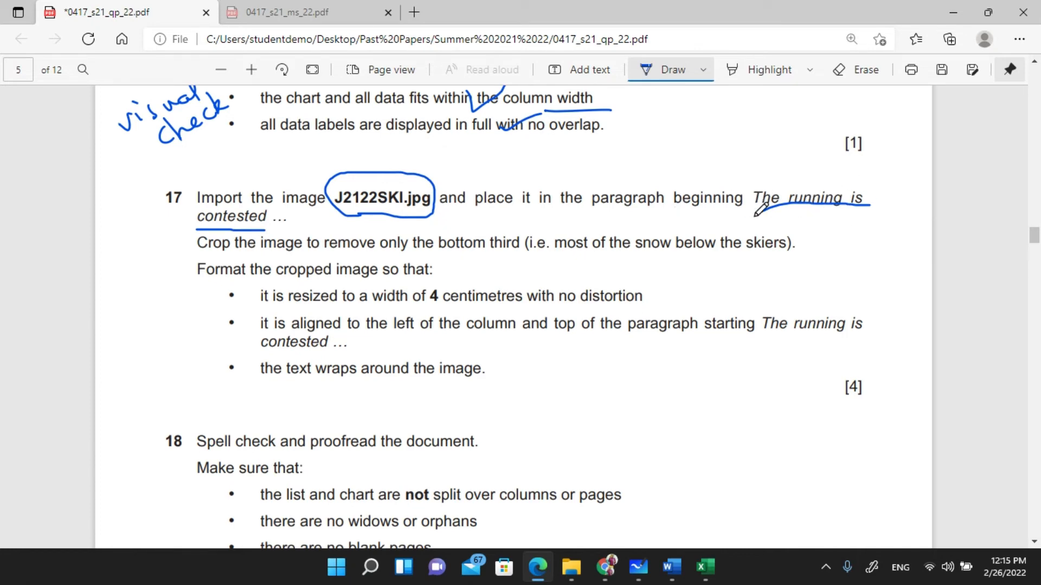
{"action": "key", "text": "Escape"}
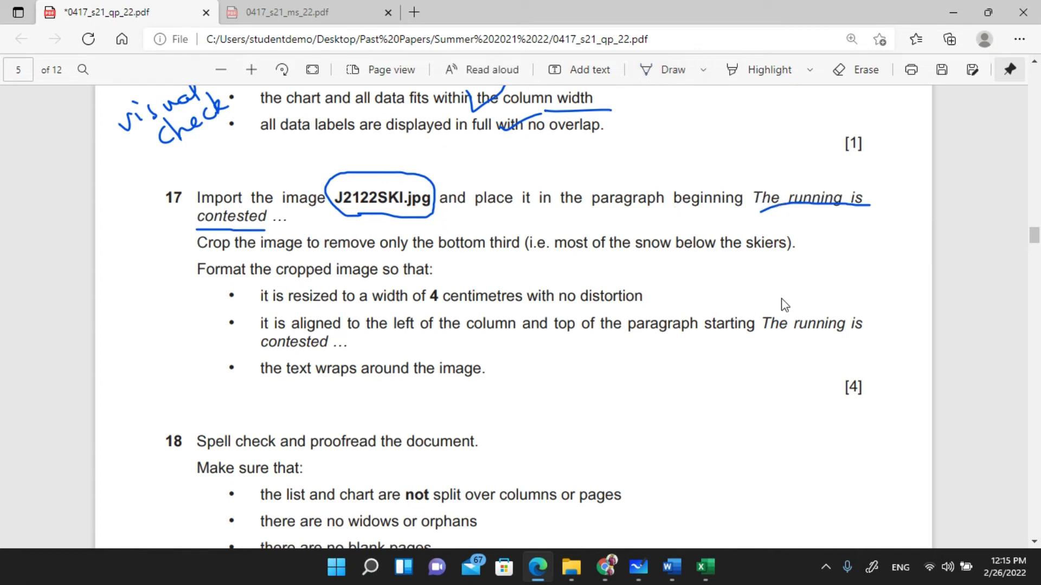
{"action": "key", "text": "alt+Tab"}
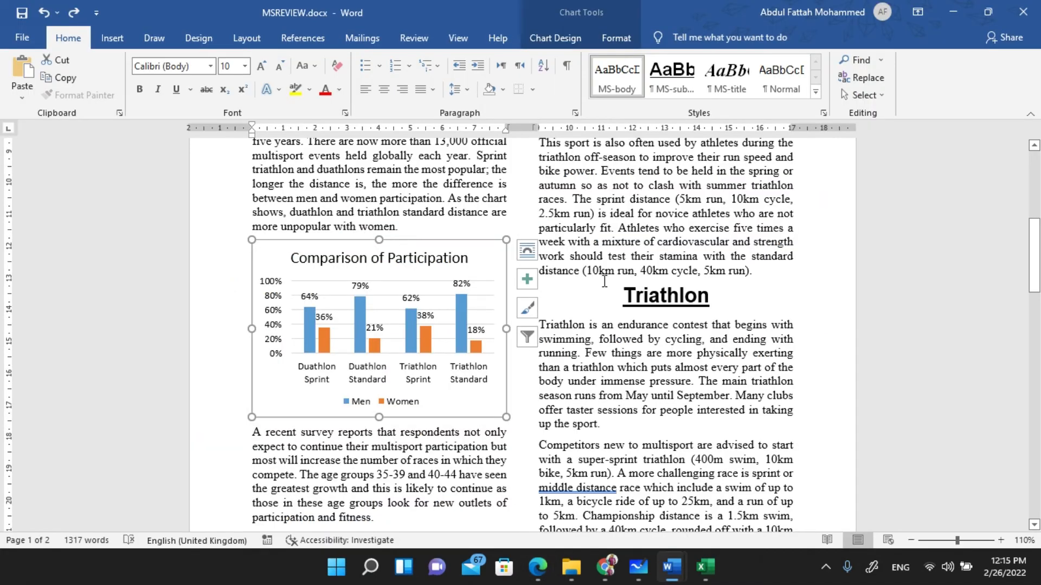
- Search the Word document for 'contested', briefly checking the PDF question
{"action": "key", "text": "ctrl+f"}
{"action": "type", "text": "contest"}
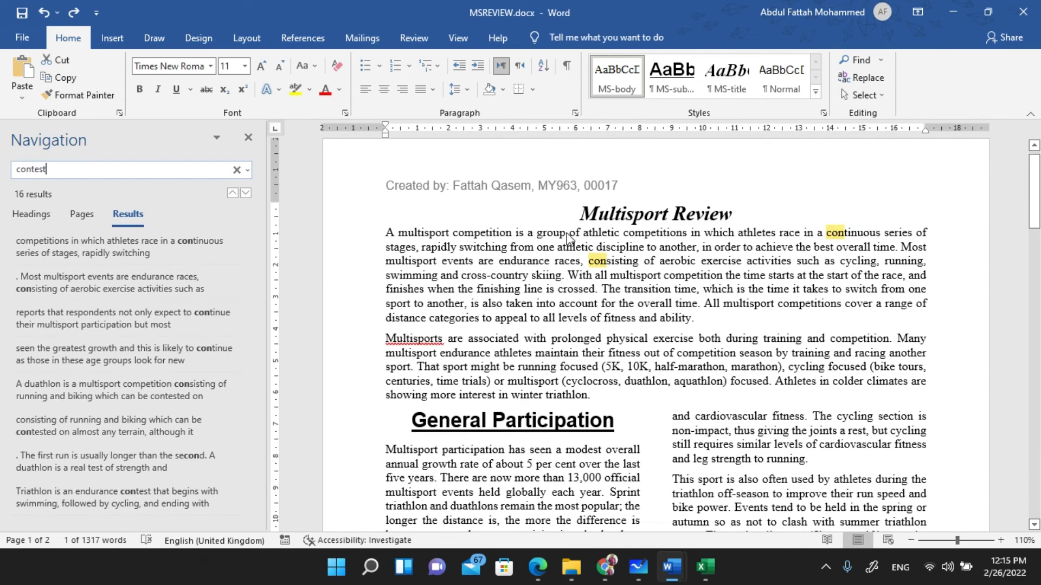
{"action": "type", "text": "ed"}
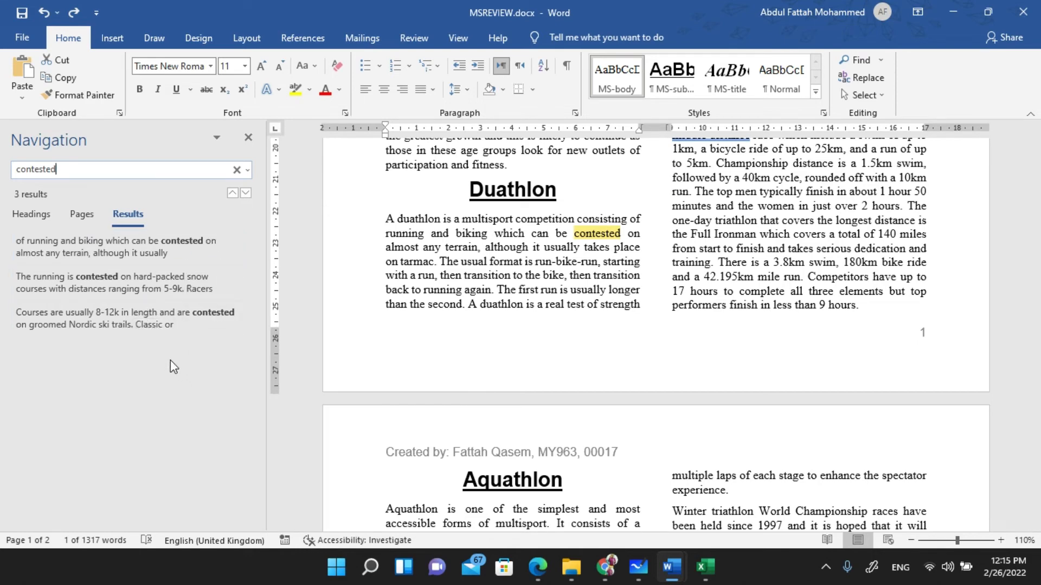
{"action": "key", "text": "alt+Tab"}
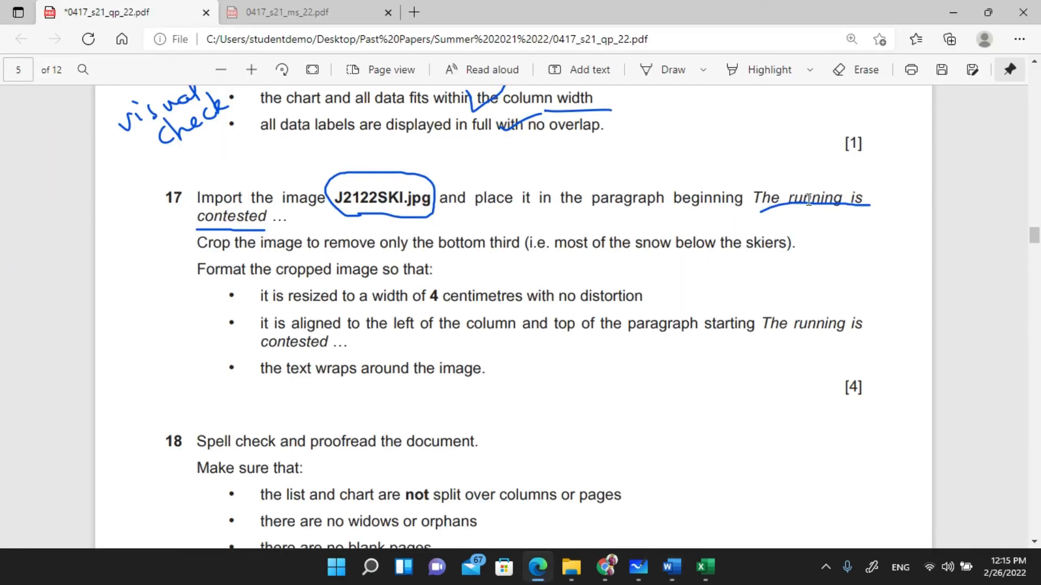
{"action": "key", "text": "alt+Tab"}
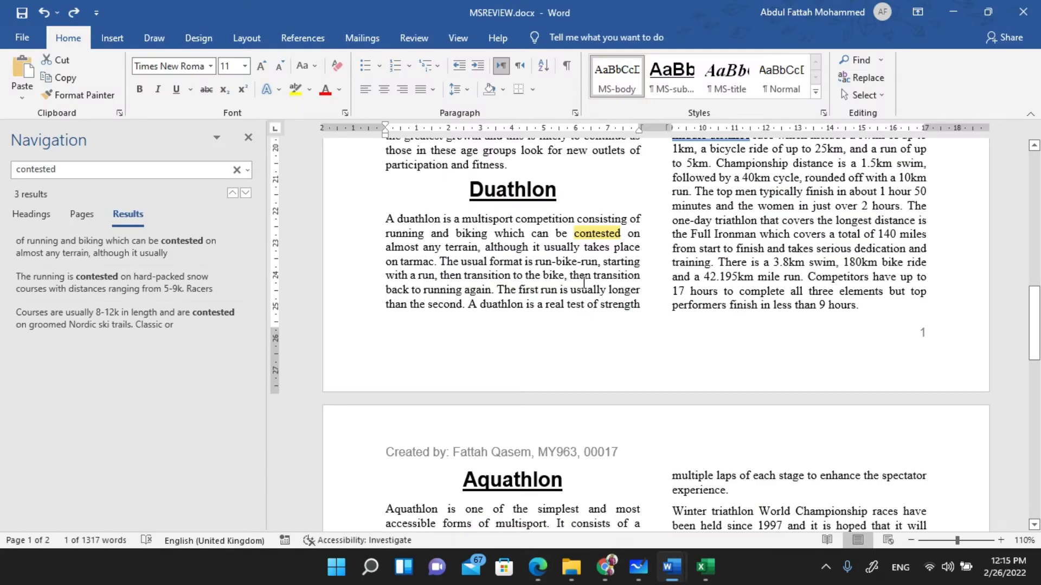
{"action": "scroll", "coordinate": [608, 267], "scroll_direction": "up", "scroll_amount": 3}
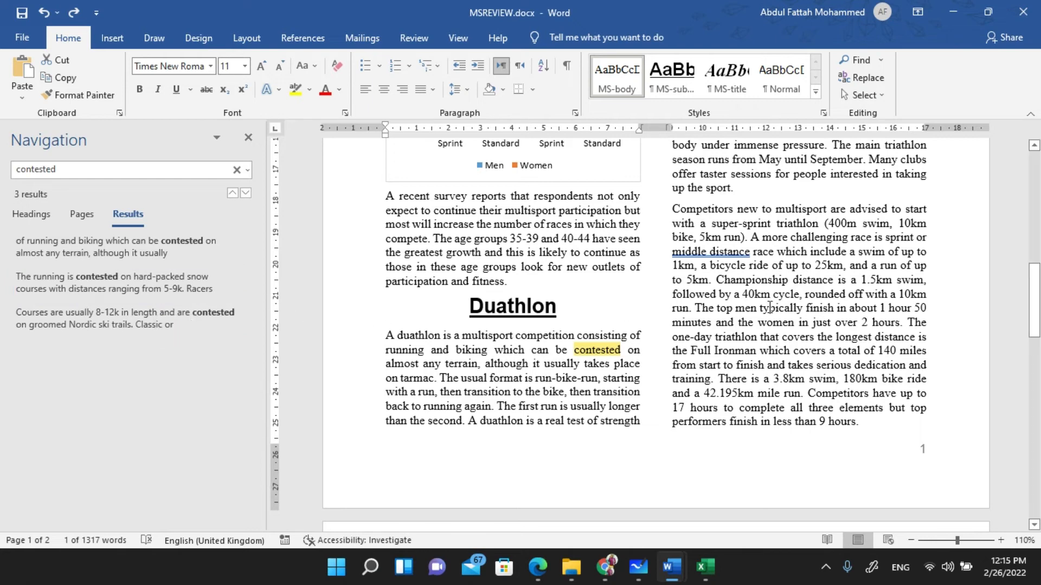
- Place the cursor before 'The running is contested' on page 2, close the Navigation pane, then switch to the PDF
{"action": "left_click", "coordinate": [83, 277]}
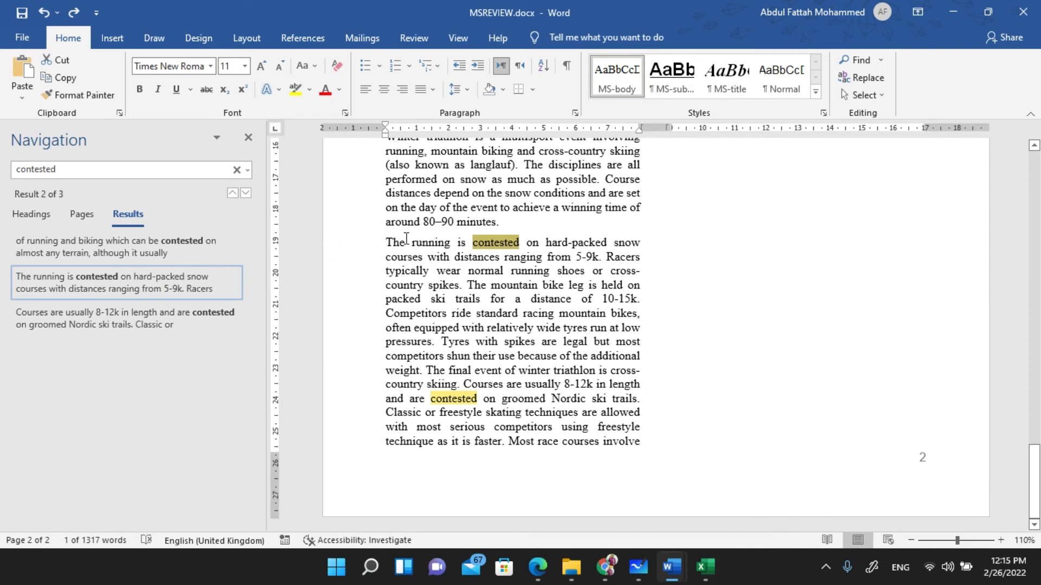
{"action": "left_click", "coordinate": [387, 243]}
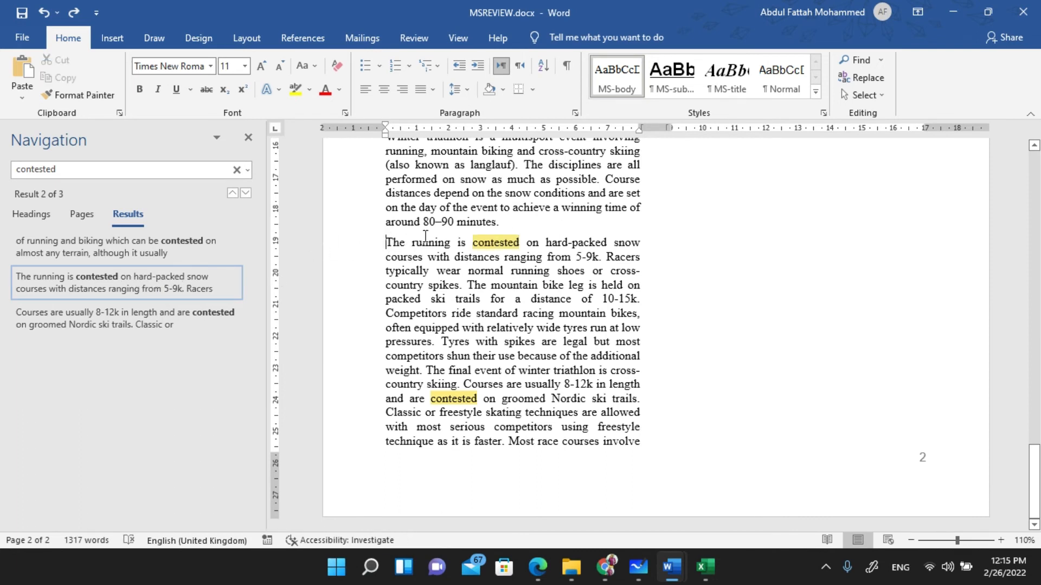
{"action": "left_click", "coordinate": [248, 140]}
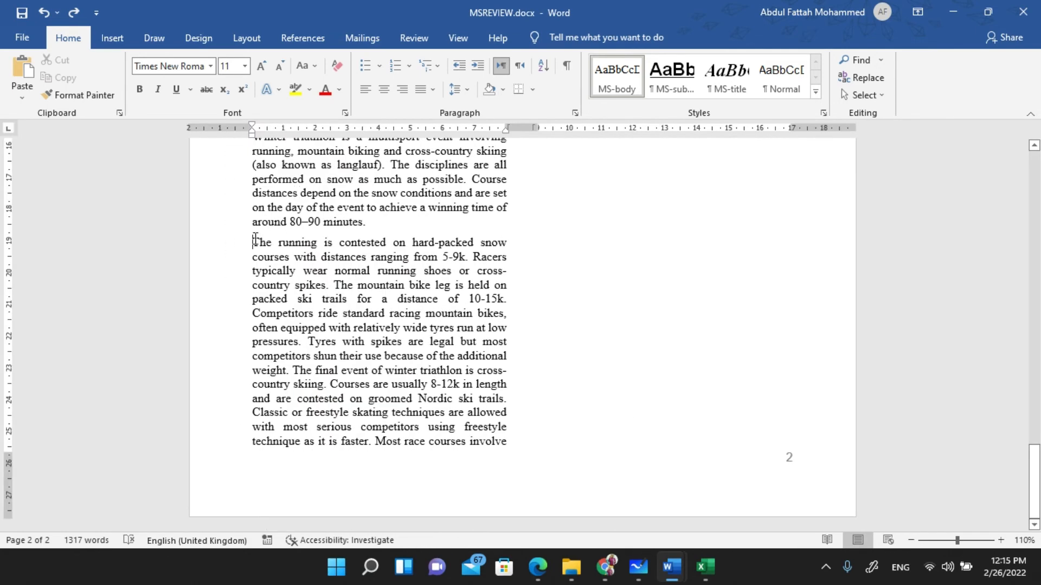
{"action": "key", "text": "alt+Tab"}
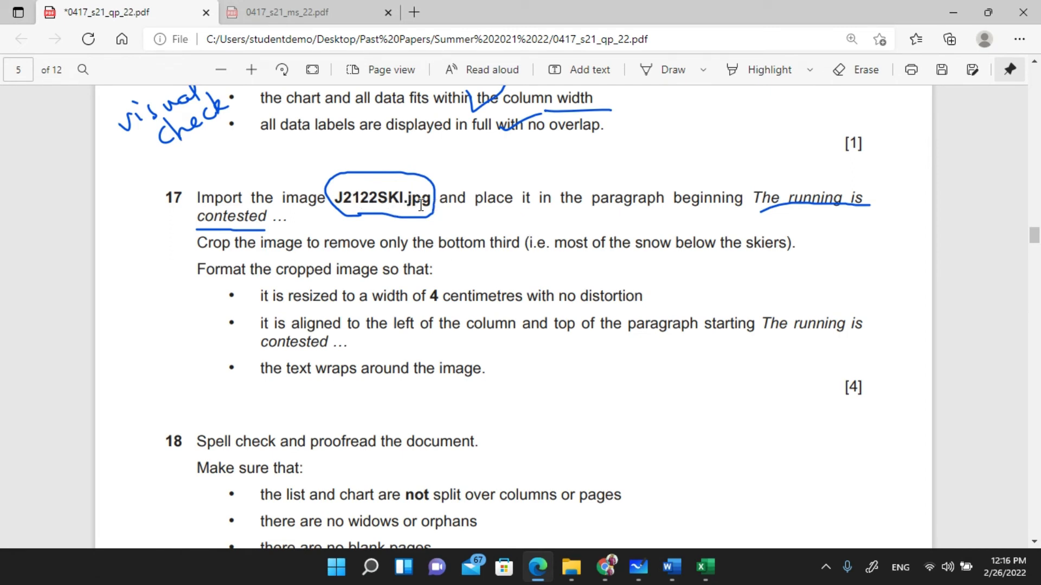
- Return to MSREVIEW in Word after rereading question 17
{"action": "key", "text": "alt+Tab"}
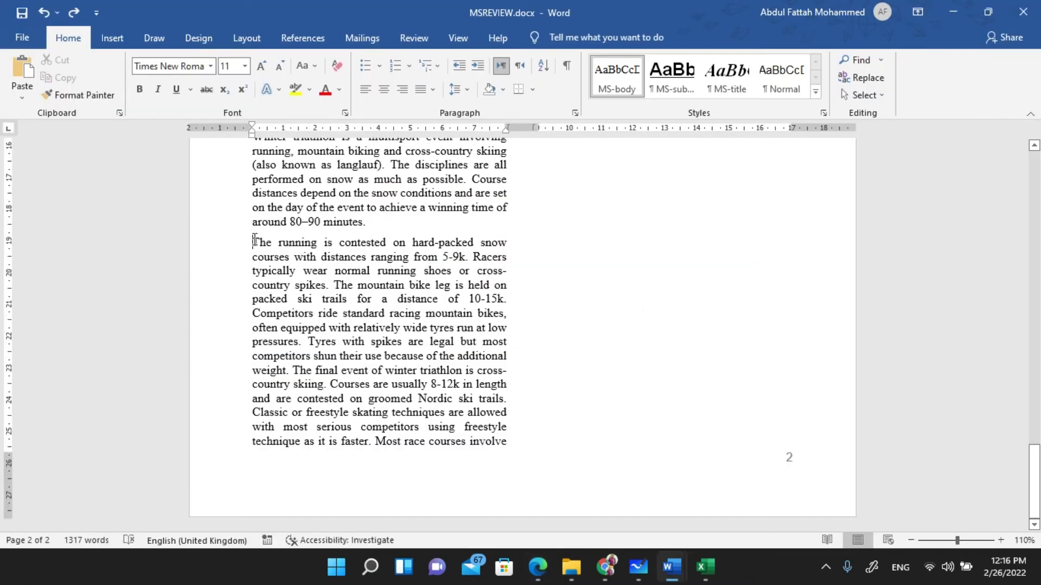
- Insert J2122SKI.jpg from Desktop's Confidential Source Files folder at the cursor, then return to the PDF
{"action": "left_click", "coordinate": [111, 38]}
{"action": "left_click", "coordinate": [163, 96]}
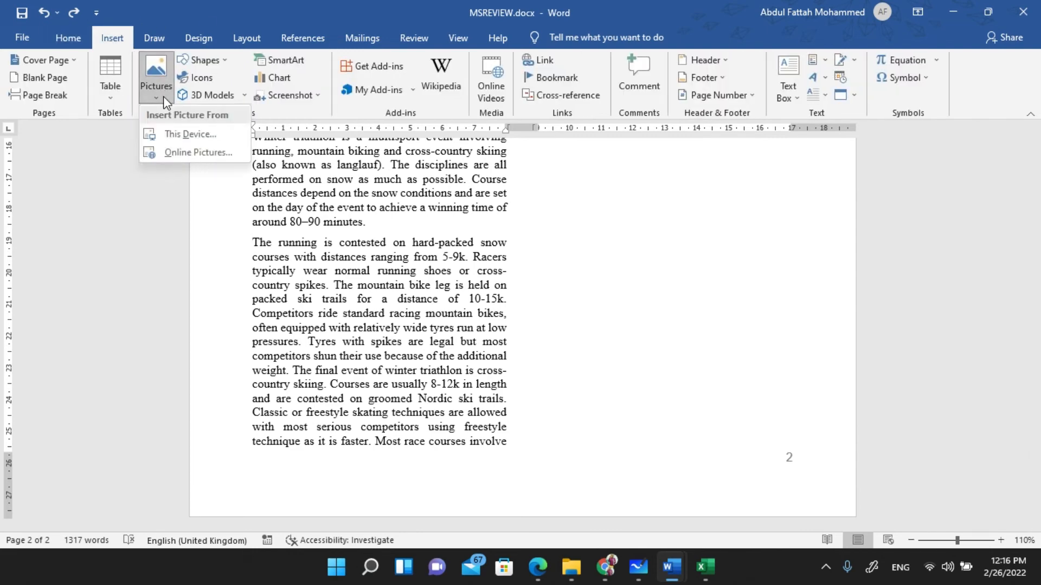
{"action": "left_click", "coordinate": [164, 134]}
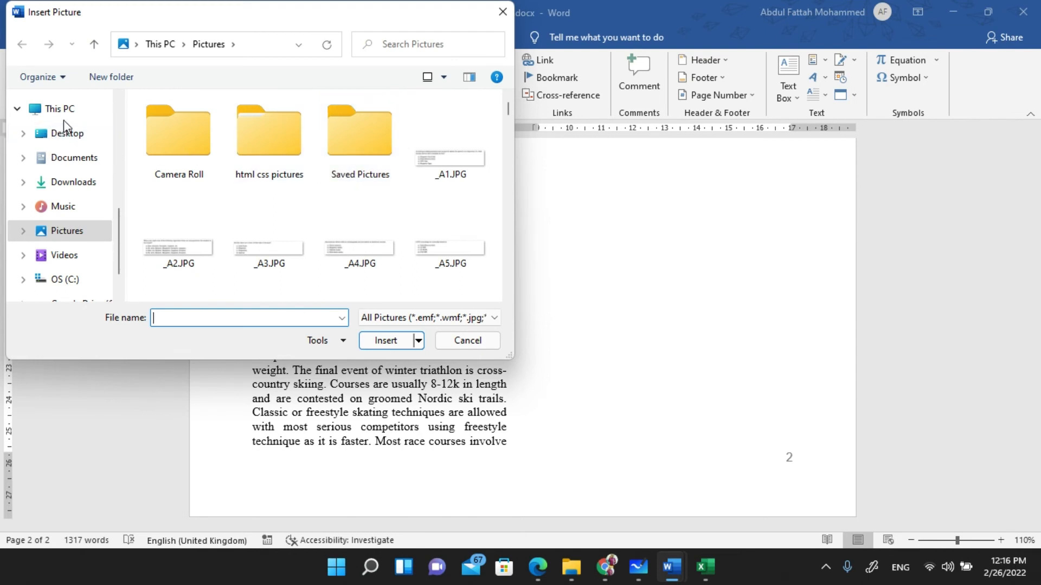
{"action": "left_click", "coordinate": [65, 134]}
{"action": "double_click", "coordinate": [186, 196]}
{"action": "double_click", "coordinate": [207, 154]}
{"action": "double_click", "coordinate": [205, 154]}
{"action": "double_click", "coordinate": [205, 123]}
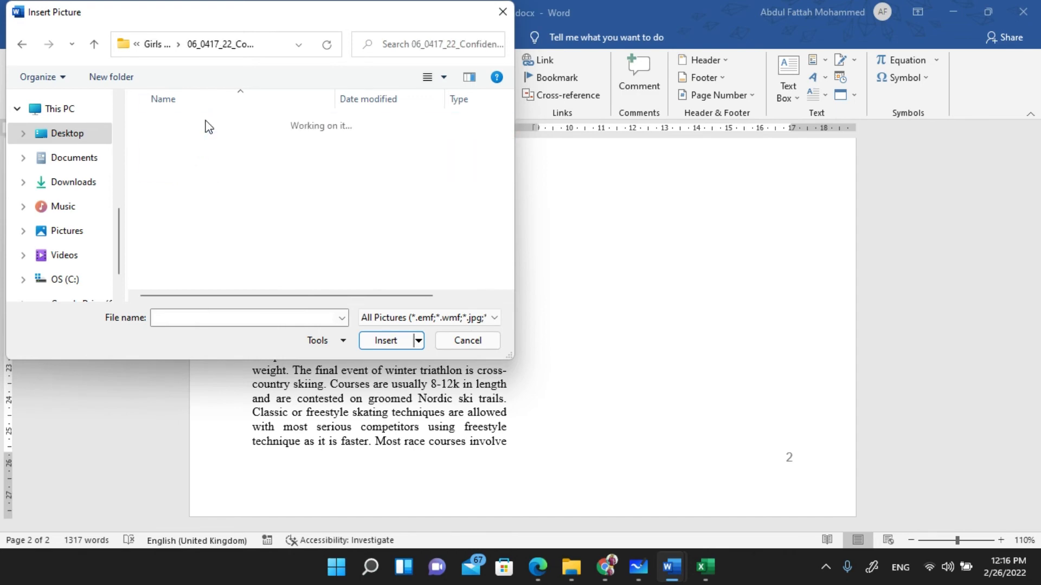
{"action": "left_click", "coordinate": [187, 135]}
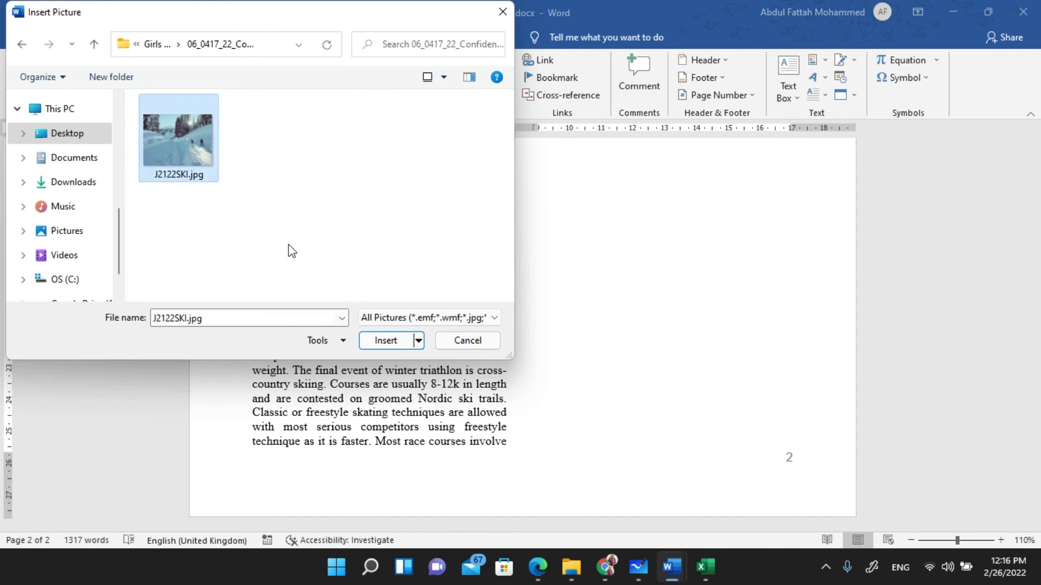
{"action": "left_click", "coordinate": [385, 345]}
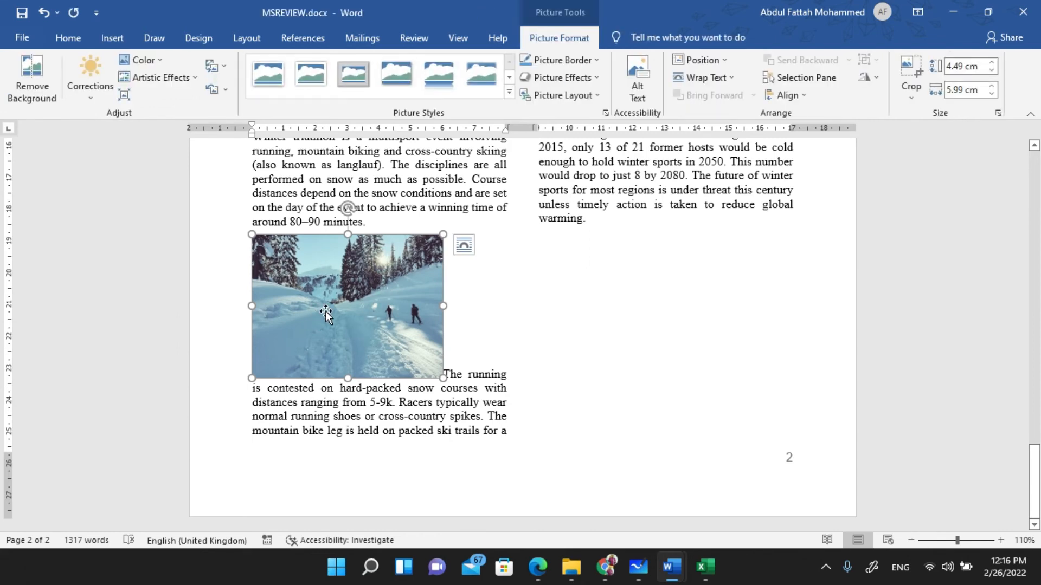
{"action": "key", "text": "alt+Tab"}
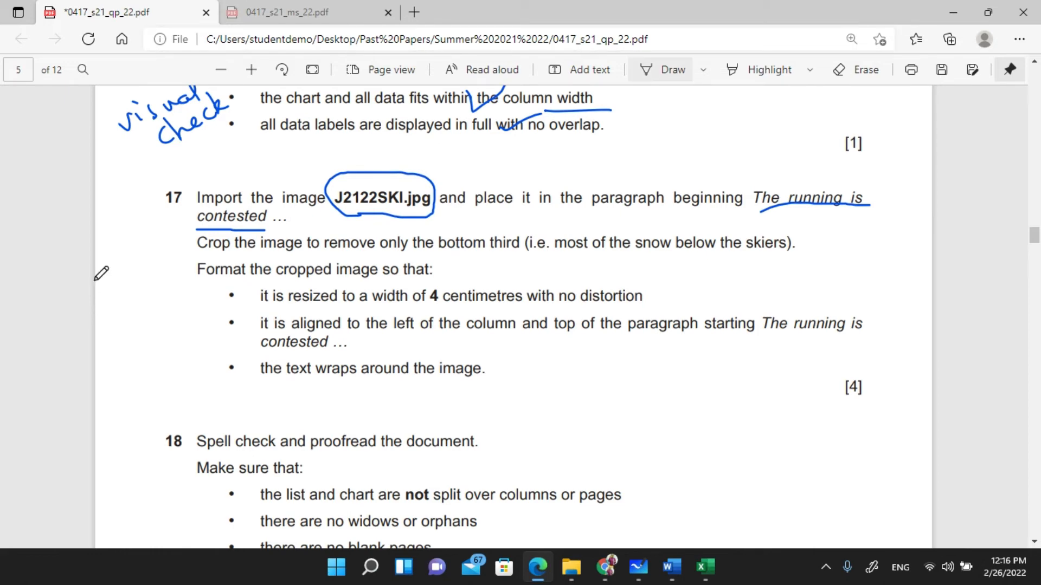
- Ink question 17: circle 'Crop', write 'cut', box 'bottom third', underline 'skiers', then return to Word
{"action": "left_click", "coordinate": [662, 70]}
{"action": "mouse_move", "coordinate": [194, 262]}
{"action": "left_mouse_down"}
{"action": "mouse_move", "coordinate": [231, 257]}
{"action": "mouse_move", "coordinate": [221, 230]}
{"action": "mouse_move", "coordinate": [188, 250]}
{"action": "mouse_move", "coordinate": [194, 263]}
{"action": "left_mouse_up"}
{"action": "mouse_move", "coordinate": [122, 296]}
{"action": "left_mouse_down"}
{"action": "mouse_move", "coordinate": [142, 293]}
{"action": "mouse_move", "coordinate": [142, 271]}
{"action": "left_mouse_up"}
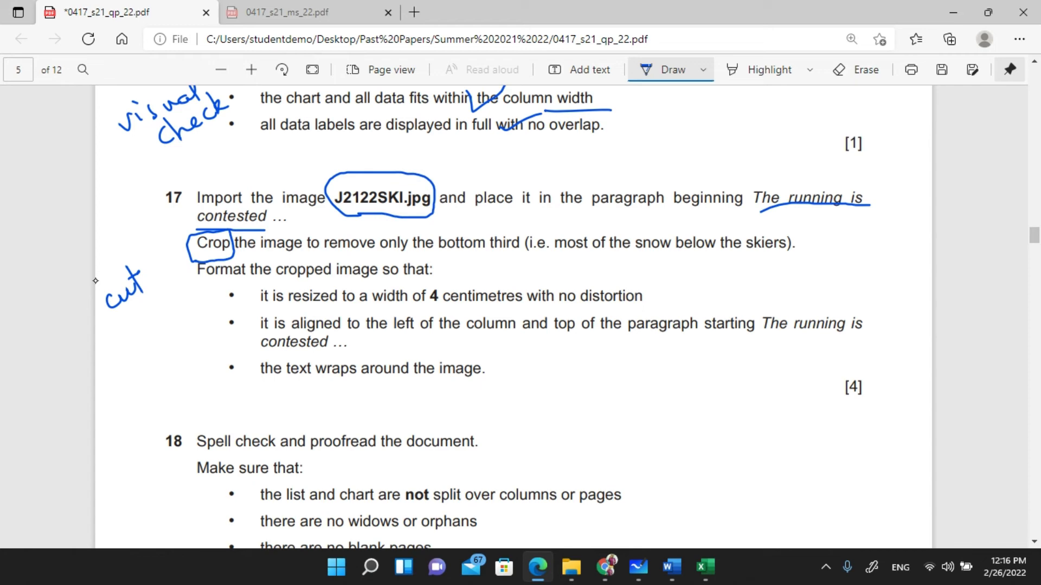
{"action": "mouse_move", "coordinate": [432, 257]}
{"action": "left_mouse_down"}
{"action": "mouse_move", "coordinate": [519, 258]}
{"action": "mouse_move", "coordinate": [525, 239]}
{"action": "mouse_move", "coordinate": [477, 223]}
{"action": "mouse_move", "coordinate": [432, 232]}
{"action": "mouse_move", "coordinate": [433, 261]}
{"action": "left_mouse_up"}
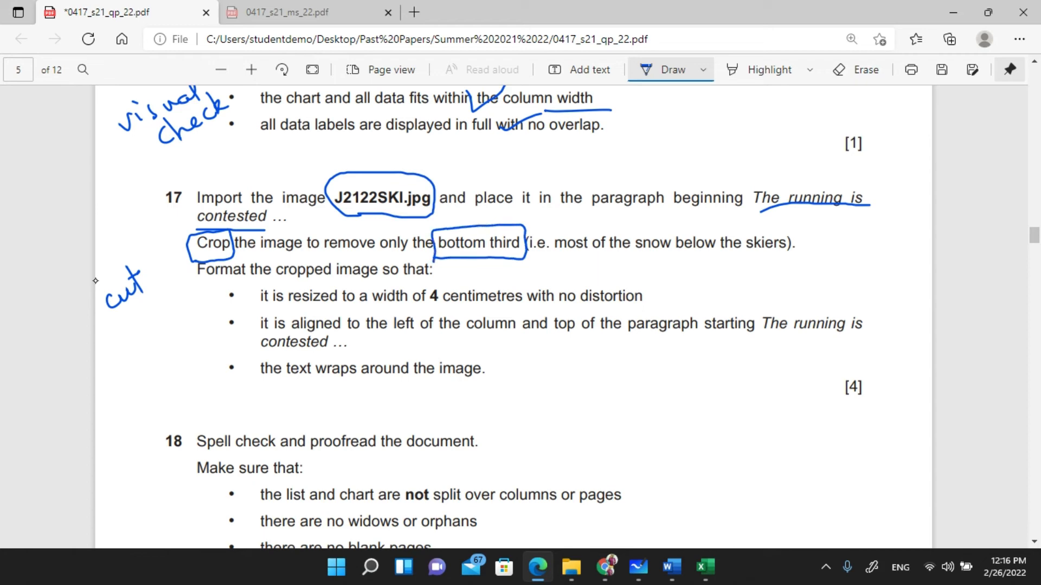
{"action": "left_click_drag", "start_coordinate": [740, 254], "coordinate": [794, 258]}
{"action": "left_click", "coordinate": [672, 568]}
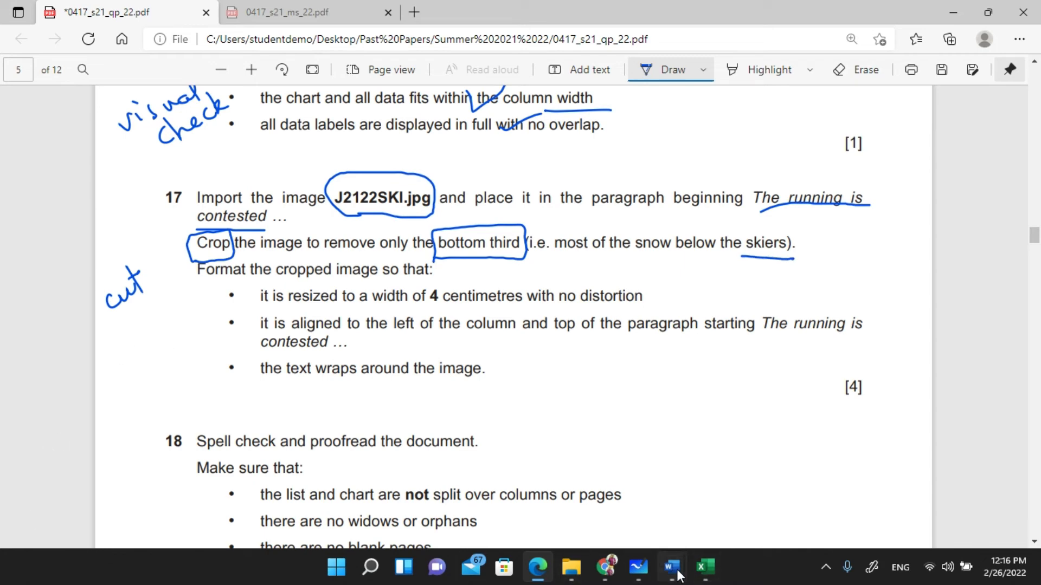
{"action": "left_click", "coordinate": [724, 488]}
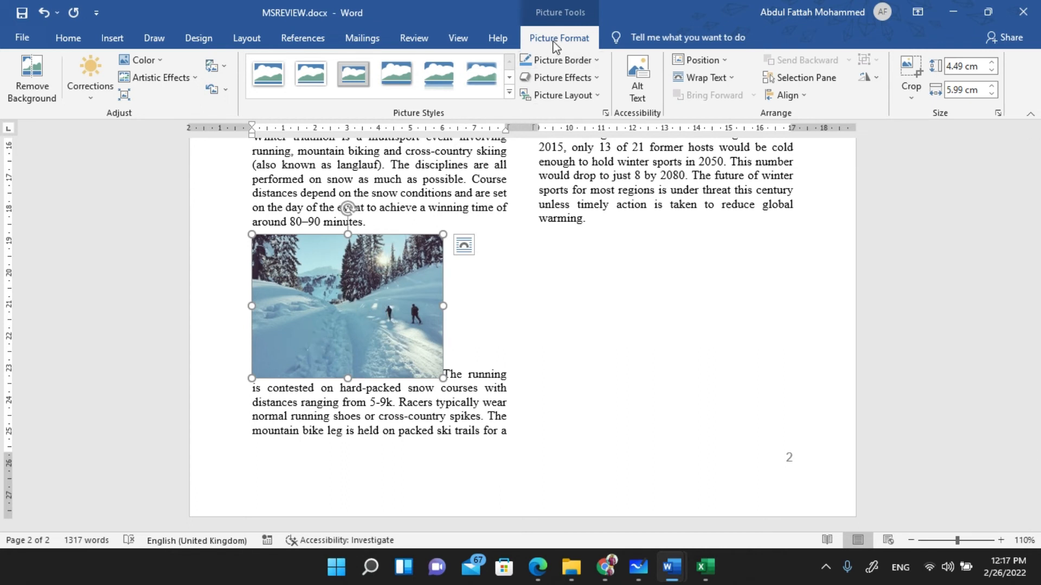
- Crop the bottom third off the ski photo, leaving it 3.07 cm by 5.99 cm
{"action": "left_click", "coordinate": [911, 72]}
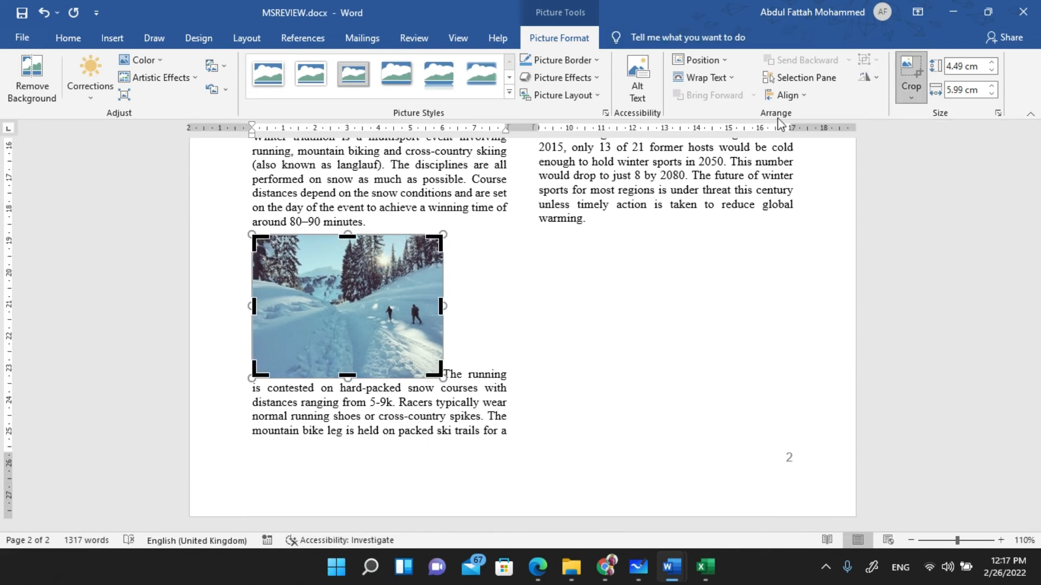
{"action": "left_click_drag", "start_coordinate": [347, 378], "coordinate": [356, 332]}
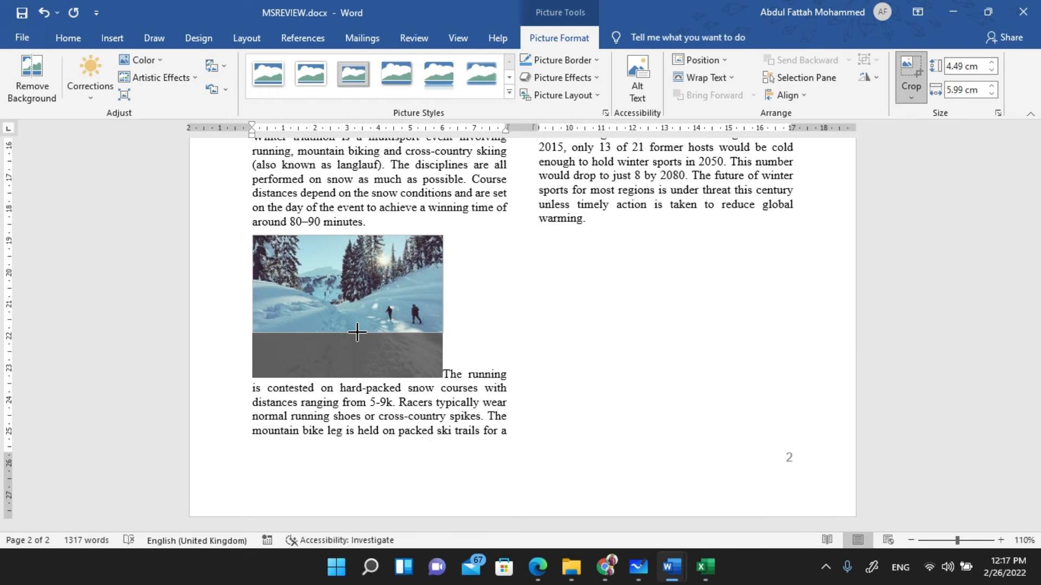
{"action": "left_click_drag", "start_coordinate": [356, 332], "coordinate": [356, 333]}
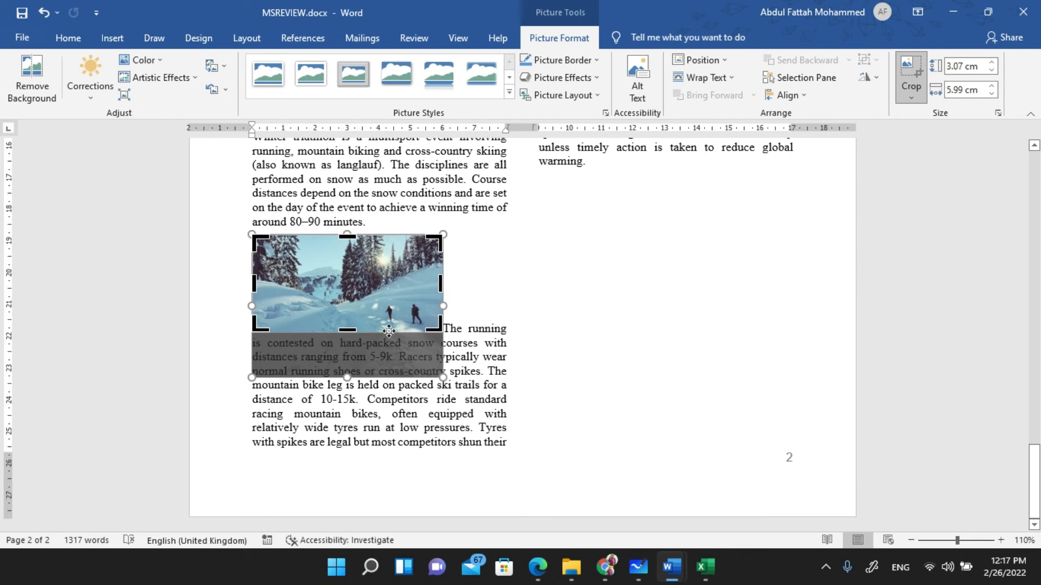
{"action": "key", "text": "Escape"}
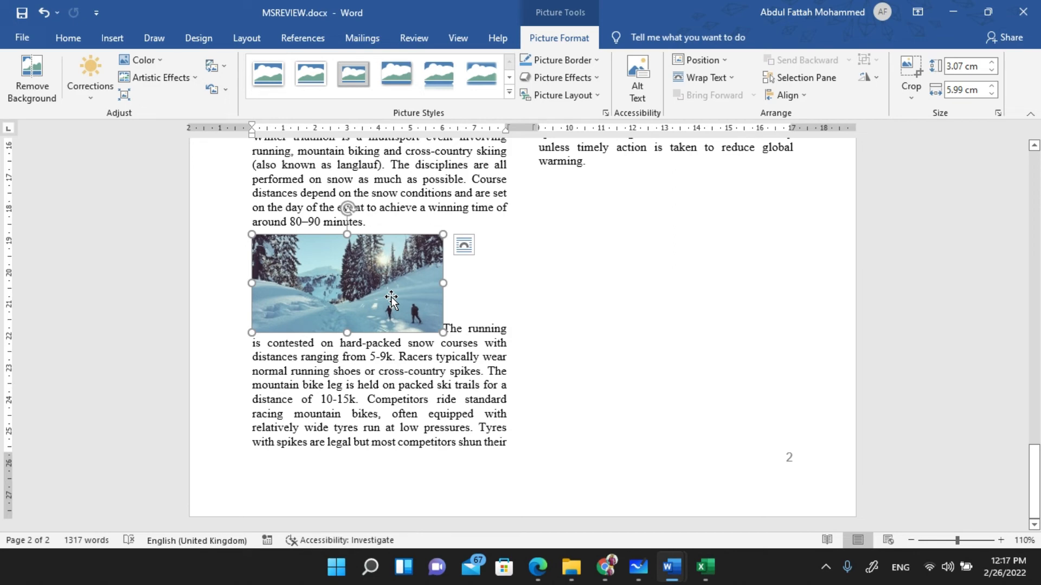
{"action": "key", "text": "alt+Tab"}
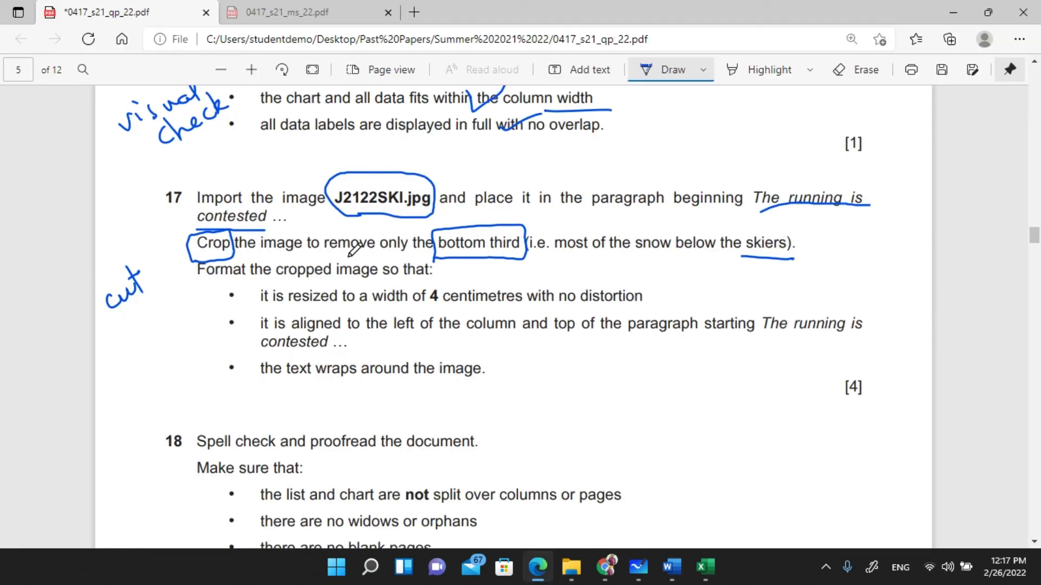
- Tick the snow note, underline 'column' in the alignment bullet, and circle 'no distortion'
{"action": "left_click_drag", "start_coordinate": [544, 249], "coordinate": [622, 229]}
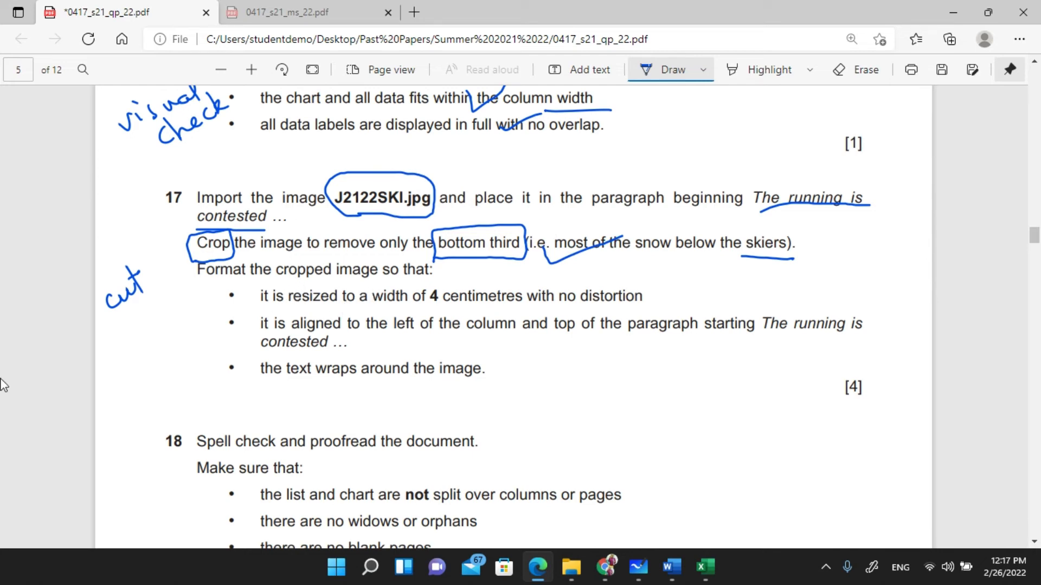
{"action": "mouse_move", "coordinate": [440, 313]}
{"action": "left_mouse_down"}
{"action": "mouse_move", "coordinate": [503, 310]}
{"action": "mouse_move", "coordinate": [479, 276]}
{"action": "left_mouse_up"}
{"action": "mouse_move", "coordinate": [555, 310]}
{"action": "left_mouse_down"}
{"action": "mouse_move", "coordinate": [627, 312]}
{"action": "mouse_move", "coordinate": [652, 282]}
{"action": "mouse_move", "coordinate": [560, 278]}
{"action": "mouse_move", "coordinate": [555, 309]}
{"action": "left_mouse_up"}
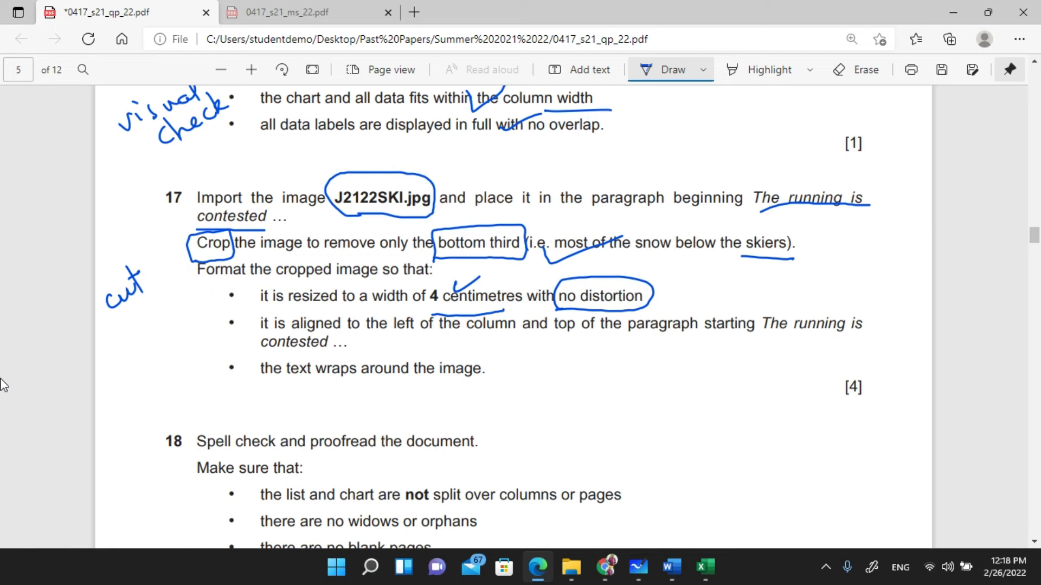
- Handwrite 'aspect ratio' beside 'no distortion' and underline 'a width of'
{"action": "left_click_drag", "start_coordinate": [687, 288], "coordinate": [695, 299]}
{"action": "mouse_move", "coordinate": [709, 290]}
{"action": "left_mouse_down"}
{"action": "mouse_move", "coordinate": [710, 312]}
{"action": "mouse_move", "coordinate": [731, 295]}
{"action": "left_mouse_up"}
{"action": "mouse_move", "coordinate": [744, 287]}
{"action": "left_mouse_down"}
{"action": "mouse_move", "coordinate": [738, 296]}
{"action": "mouse_move", "coordinate": [750, 298]}
{"action": "left_mouse_up"}
{"action": "mouse_move", "coordinate": [742, 286]}
{"action": "left_mouse_down"}
{"action": "mouse_move", "coordinate": [800, 298]}
{"action": "mouse_move", "coordinate": [814, 284]}
{"action": "mouse_move", "coordinate": [849, 289]}
{"action": "left_mouse_up"}
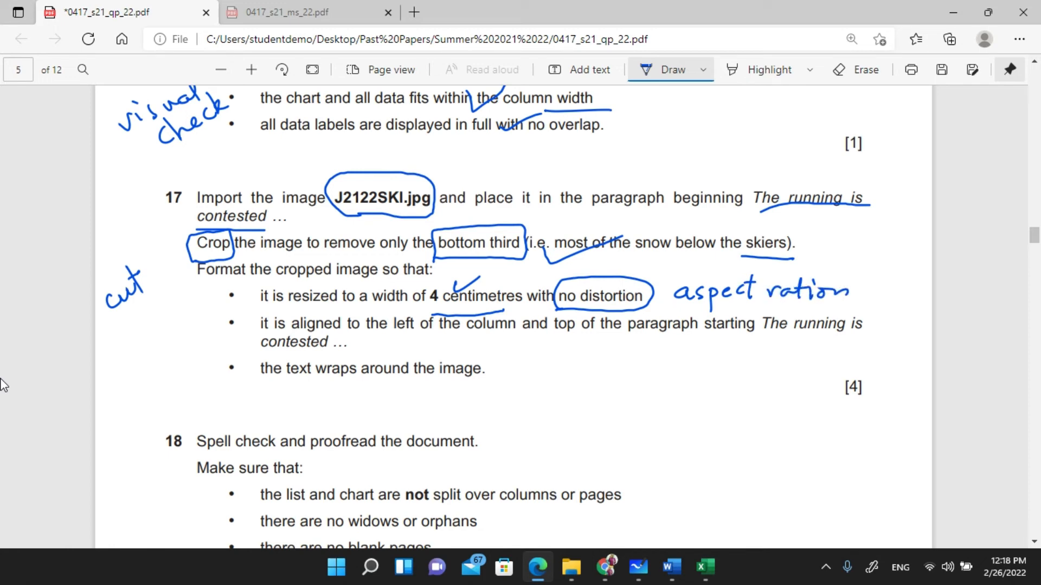
{"action": "left_click_drag", "start_coordinate": [367, 310], "coordinate": [415, 306]}
{"action": "left_click_drag", "start_coordinate": [834, 290], "coordinate": [854, 290]}
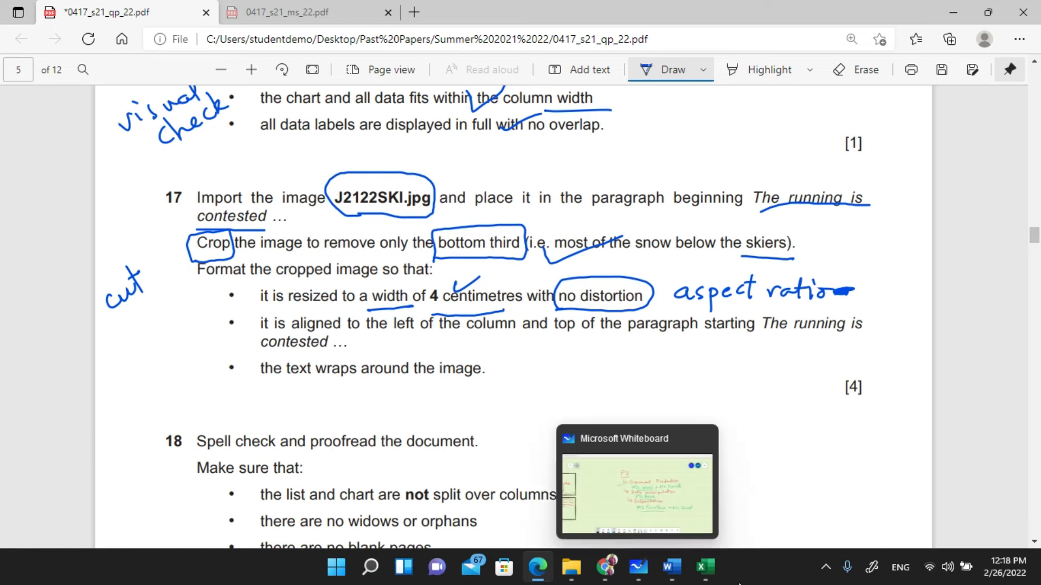
- Set the ski photo's width to 4 cm with aspect ratio locked, making it 2.05 cm tall
{"action": "mouse_move", "coordinate": [673, 569]}
{"action": "left_click", "coordinate": [726, 486]}
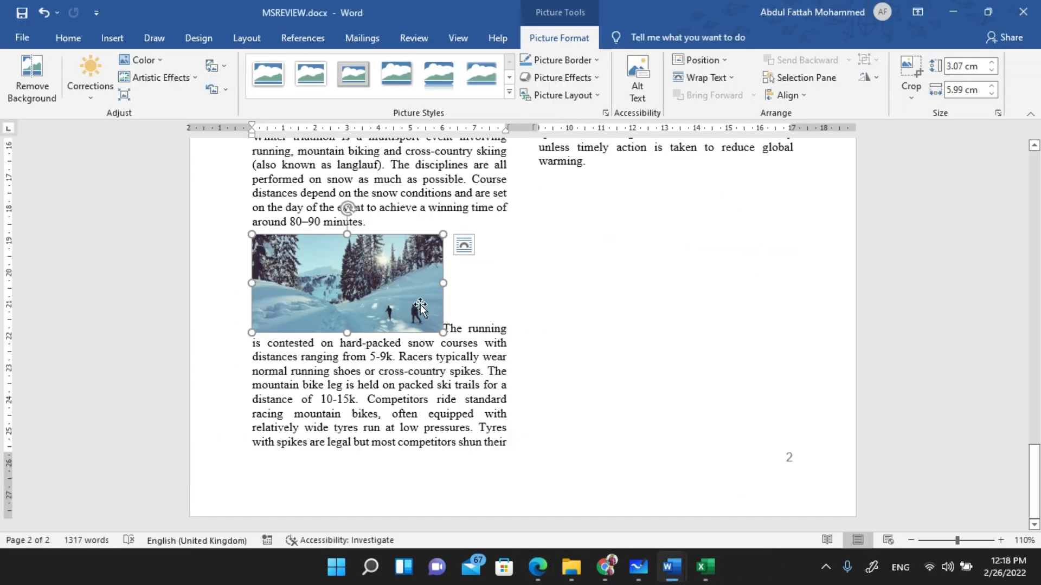
{"action": "right_click", "coordinate": [380, 257]}
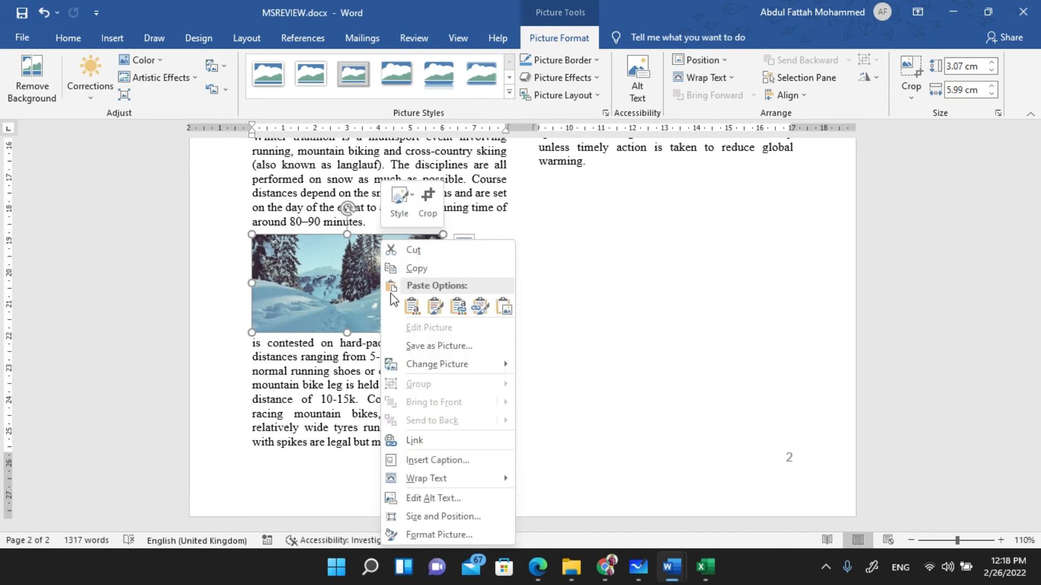
{"action": "left_click", "coordinate": [422, 517]}
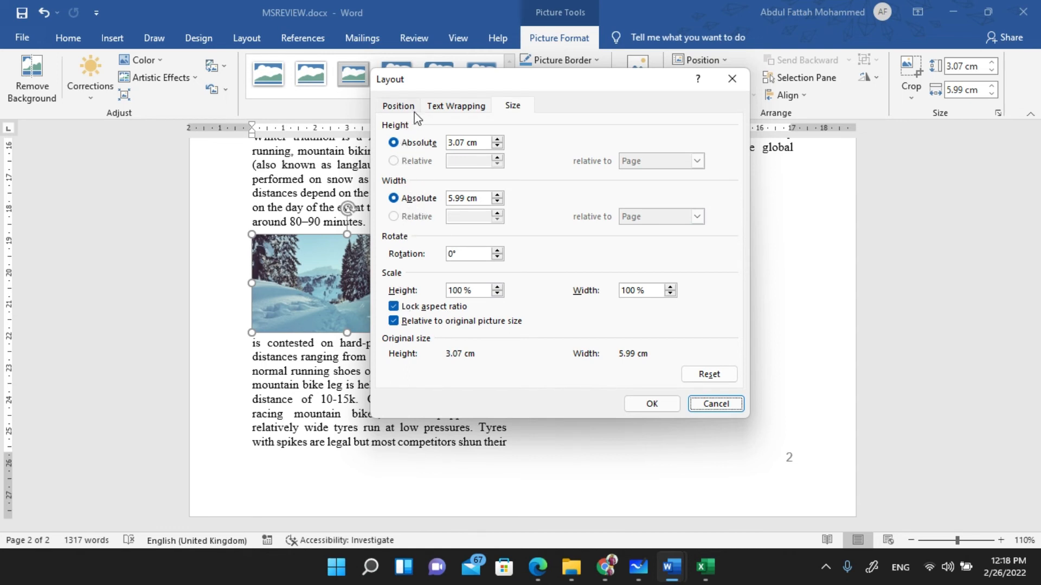
{"action": "left_click_drag", "start_coordinate": [465, 199], "coordinate": [435, 192]}
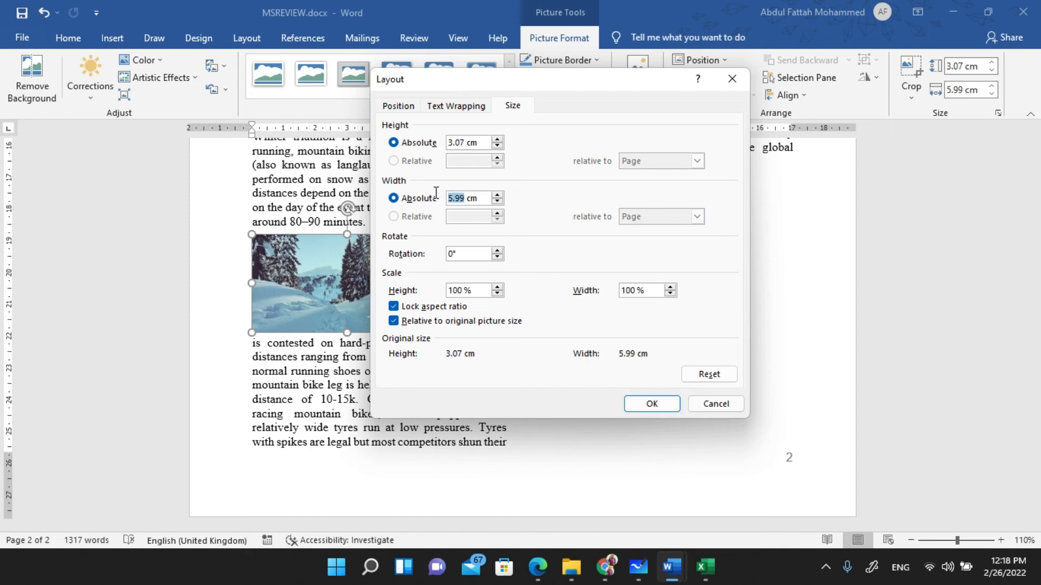
{"action": "type", "text": "4"}
{"action": "key", "text": "Tab"}
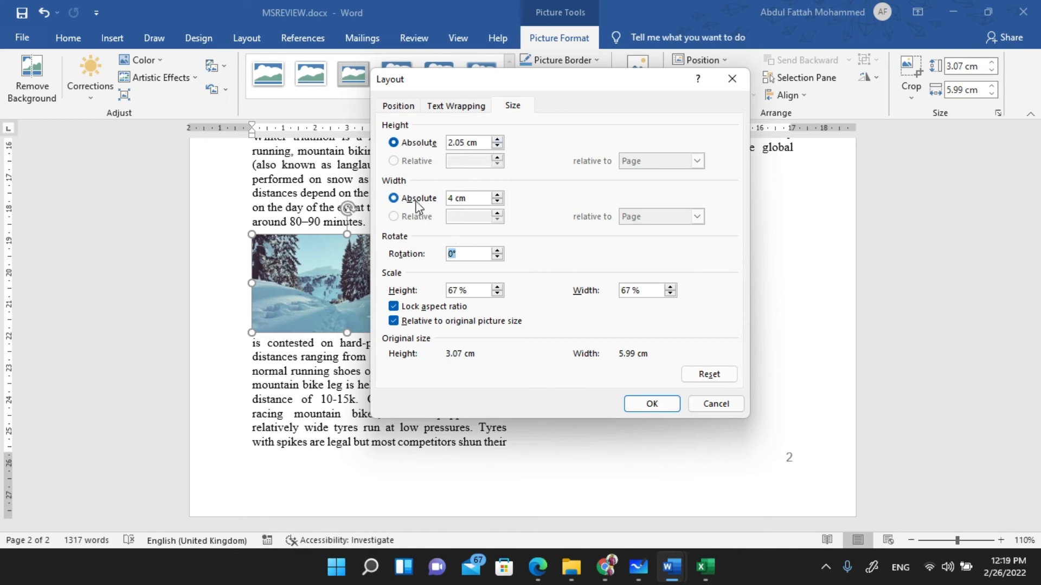
{"action": "left_click", "coordinate": [662, 410]}
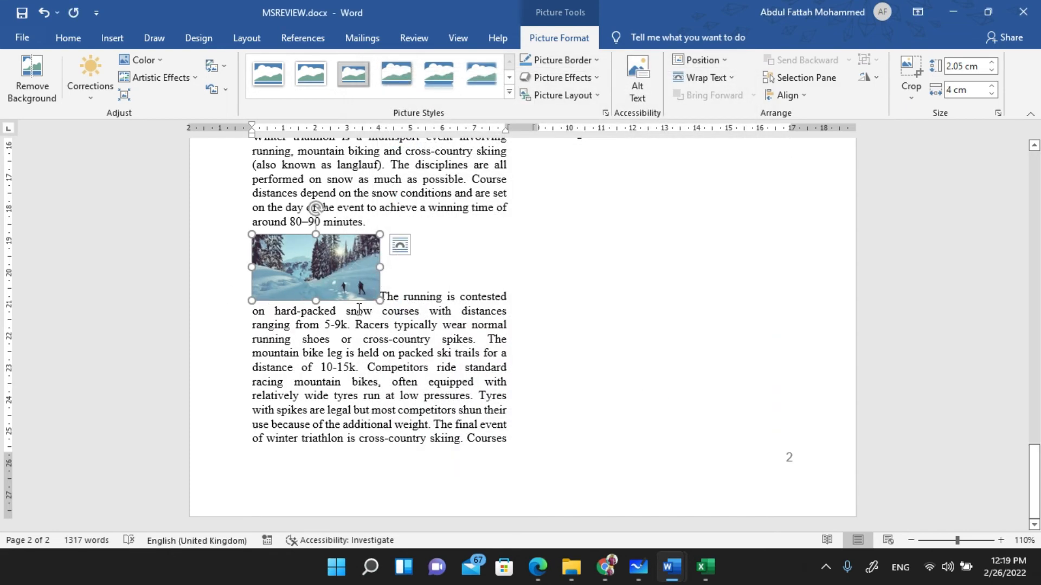
{"action": "mouse_move", "coordinate": [603, 567]}
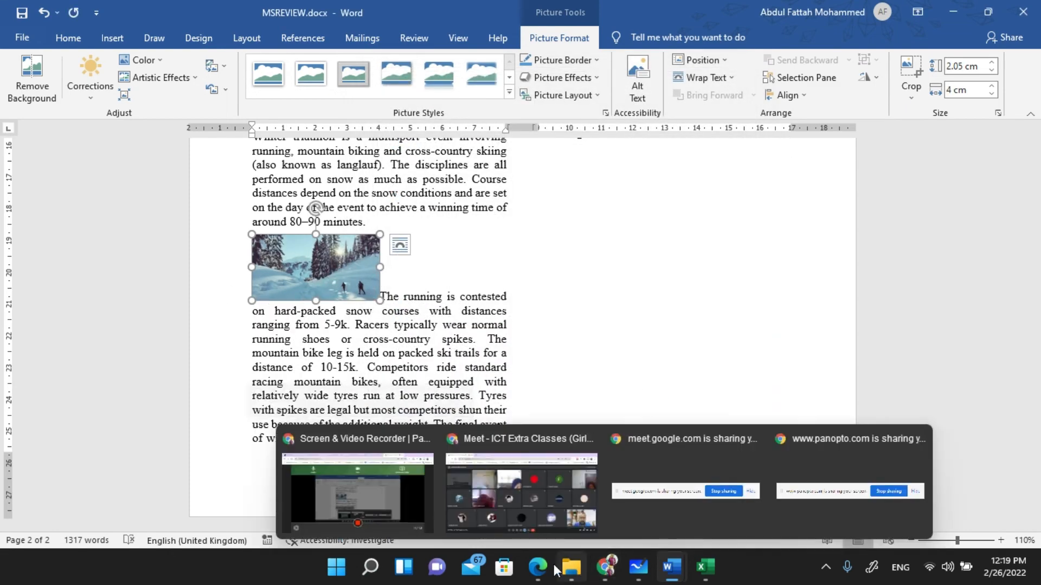
{"action": "left_click", "coordinate": [538, 567]}
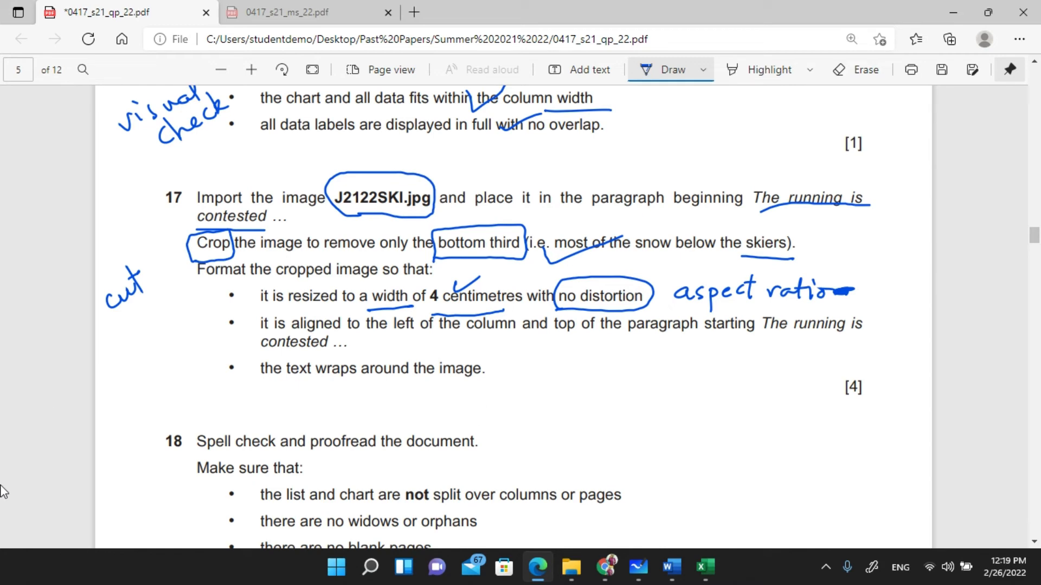
- Underline 'aligned' and sketch a page box with a small picture surrounded by text lines
{"action": "left_click_drag", "start_coordinate": [291, 329], "coordinate": [331, 331]}
{"action": "mouse_move", "coordinate": [760, 381]}
{"action": "left_mouse_down"}
{"action": "mouse_move", "coordinate": [668, 374]}
{"action": "mouse_move", "coordinate": [655, 458]}
{"action": "left_mouse_up"}
{"action": "mouse_move", "coordinate": [764, 394]}
{"action": "left_mouse_down"}
{"action": "mouse_move", "coordinate": [766, 461]}
{"action": "mouse_move", "coordinate": [699, 469]}
{"action": "mouse_move", "coordinate": [653, 457]}
{"action": "left_mouse_up"}
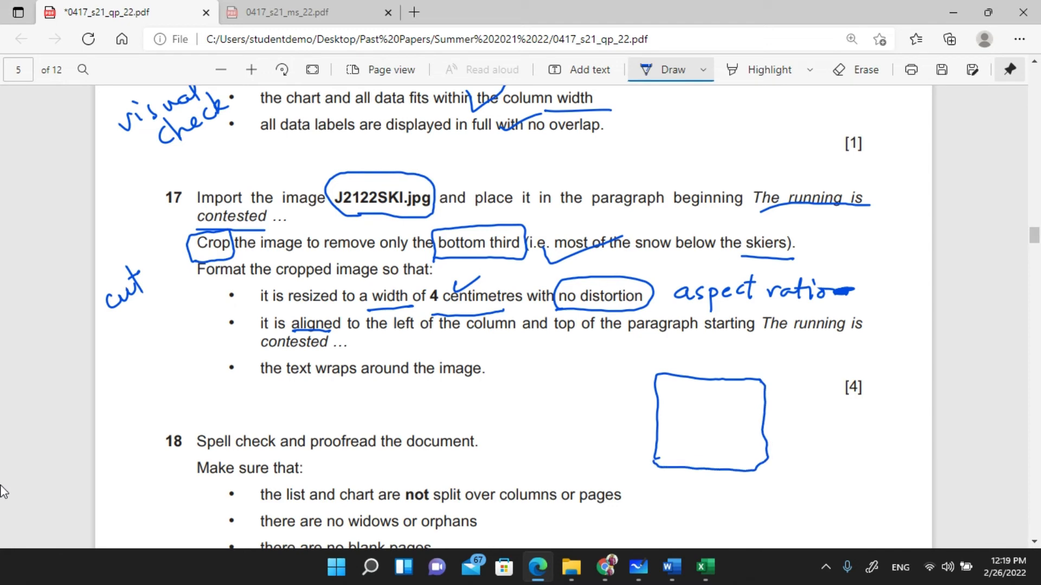
{"action": "mouse_move", "coordinate": [658, 376]}
{"action": "left_mouse_down"}
{"action": "mouse_move", "coordinate": [659, 401]}
{"action": "mouse_move", "coordinate": [686, 377]}
{"action": "mouse_move", "coordinate": [703, 396]}
{"action": "mouse_move", "coordinate": [658, 404]}
{"action": "mouse_move", "coordinate": [737, 386]}
{"action": "left_mouse_up"}
{"action": "left_click_drag", "start_coordinate": [713, 397], "coordinate": [748, 406]}
{"action": "left_click_drag", "start_coordinate": [674, 420], "coordinate": [718, 418]}
{"action": "left_click_drag", "start_coordinate": [667, 428], "coordinate": [724, 439]}
{"action": "mouse_move", "coordinate": [671, 445]}
{"action": "left_mouse_down"}
{"action": "mouse_move", "coordinate": [727, 446]}
{"action": "mouse_move", "coordinate": [726, 455]}
{"action": "left_mouse_up"}
{"action": "left_click_drag", "start_coordinate": [668, 464], "coordinate": [741, 462]}
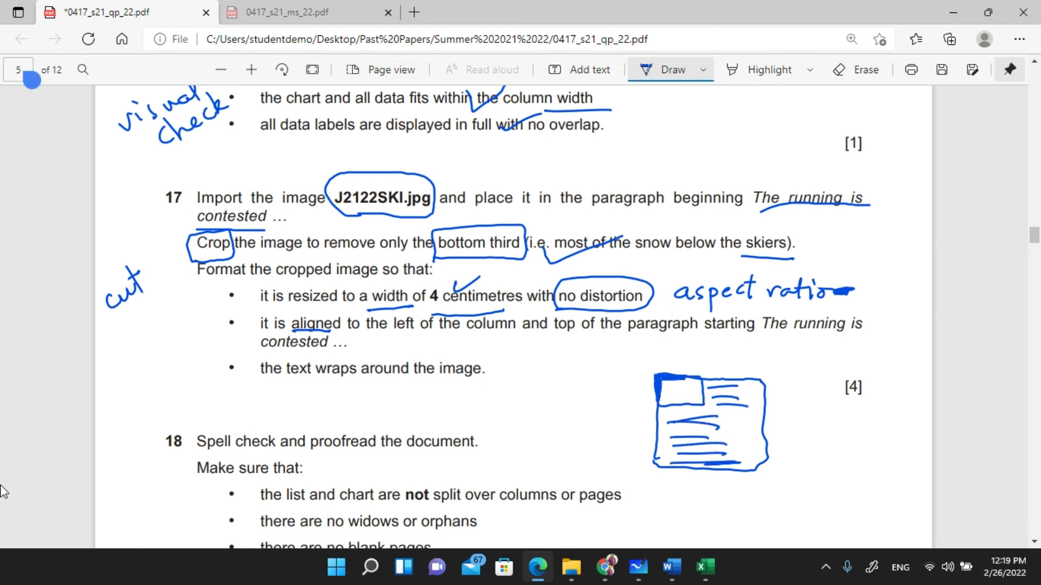
{"action": "left_click_drag", "start_coordinate": [655, 382], "coordinate": [654, 406]}
{"action": "left_click_drag", "start_coordinate": [656, 377], "coordinate": [699, 379]}
- Handwrite 'layout to square' above the wrap sketch
{"action": "mouse_move", "coordinate": [565, 344]}
{"action": "left_mouse_down"}
{"action": "mouse_move", "coordinate": [570, 373]}
{"action": "mouse_move", "coordinate": [590, 371]}
{"action": "mouse_move", "coordinate": [598, 386]}
{"action": "mouse_move", "coordinate": [614, 364]}
{"action": "left_mouse_up"}
{"action": "left_click_drag", "start_coordinate": [622, 362], "coordinate": [639, 370]}
{"action": "mouse_move", "coordinate": [643, 347]}
{"action": "left_mouse_down"}
{"action": "mouse_move", "coordinate": [646, 374]}
{"action": "mouse_move", "coordinate": [649, 355]}
{"action": "mouse_move", "coordinate": [673, 371]}
{"action": "left_mouse_up"}
{"action": "mouse_move", "coordinate": [667, 360]}
{"action": "left_mouse_down"}
{"action": "mouse_move", "coordinate": [738, 377]}
{"action": "mouse_move", "coordinate": [804, 355]}
{"action": "mouse_move", "coordinate": [826, 362]}
{"action": "left_mouse_up"}
{"action": "left_click", "coordinate": [811, 356]}
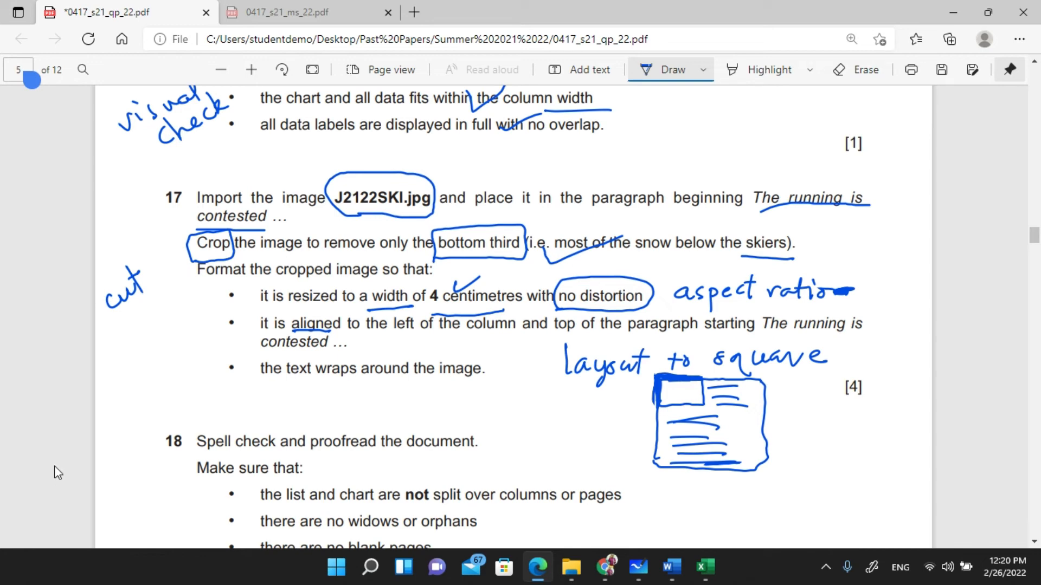
{"action": "mouse_move", "coordinate": [678, 575]}
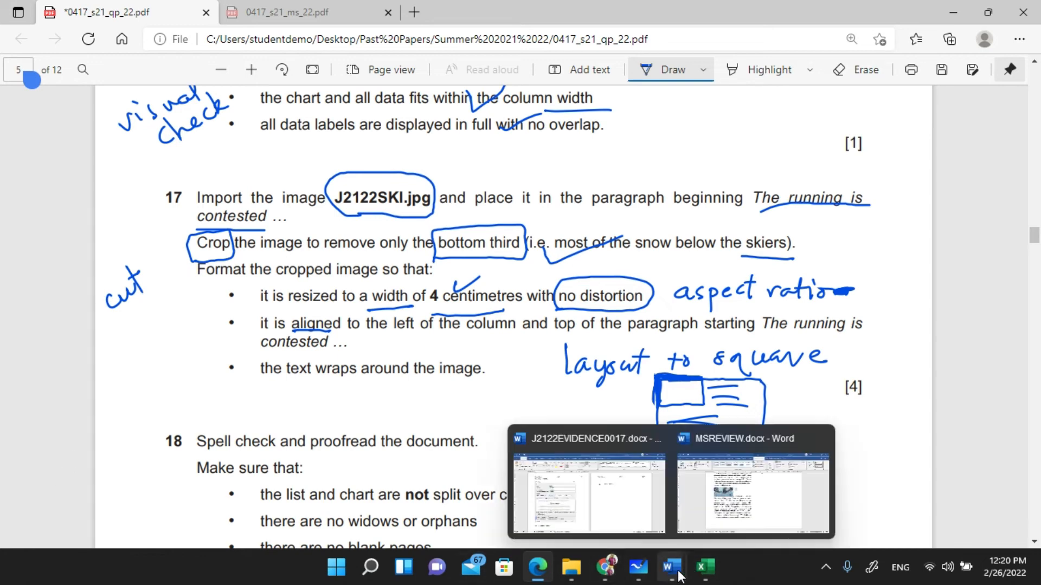
{"action": "left_click", "coordinate": [743, 520]}
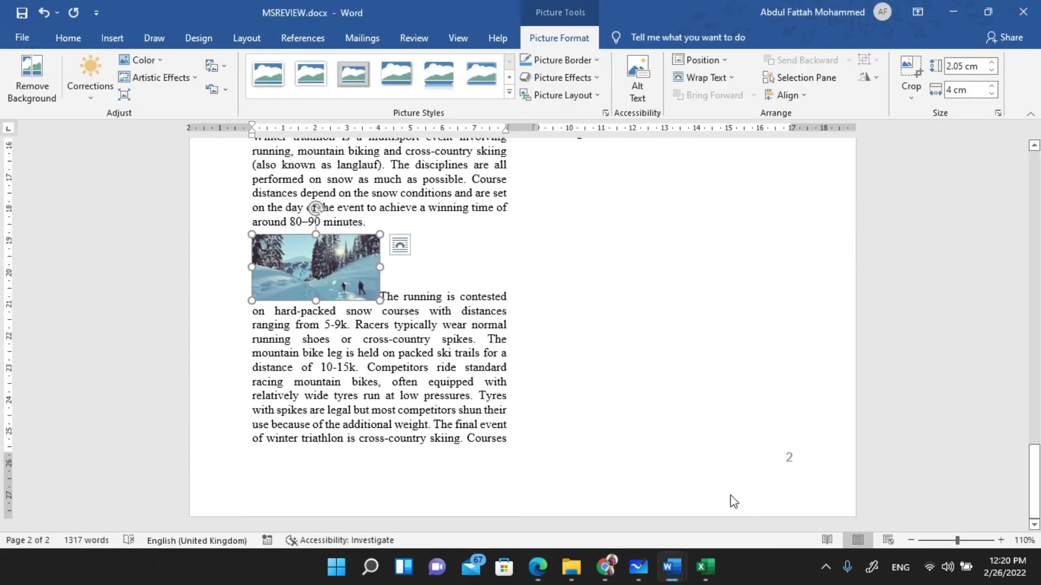
- Try dragging the ski photo around the paragraph, then undo the moves
{"action": "left_click", "coordinate": [401, 253]}
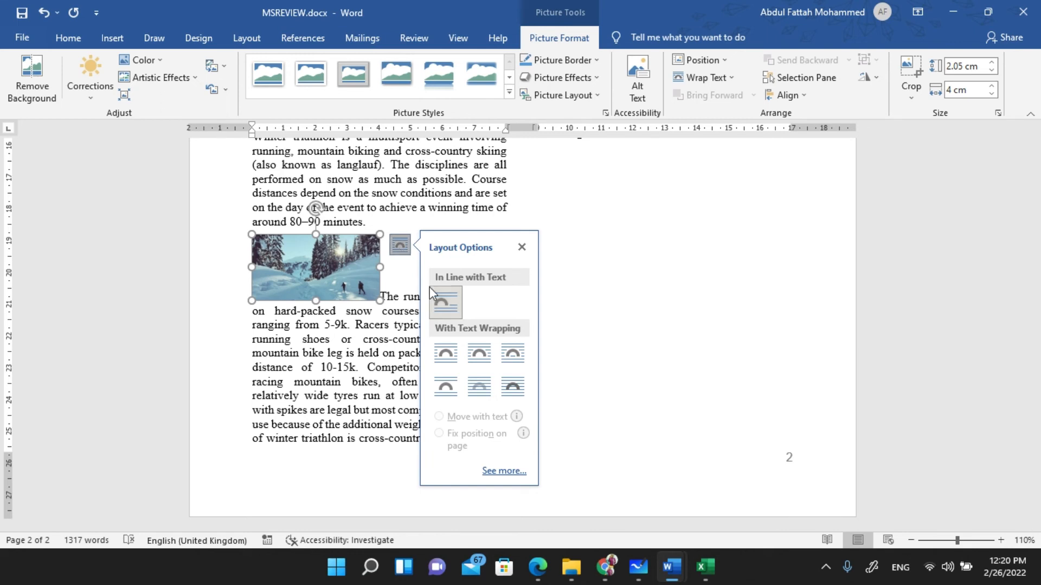
{"action": "left_click_drag", "start_coordinate": [325, 267], "coordinate": [454, 340]}
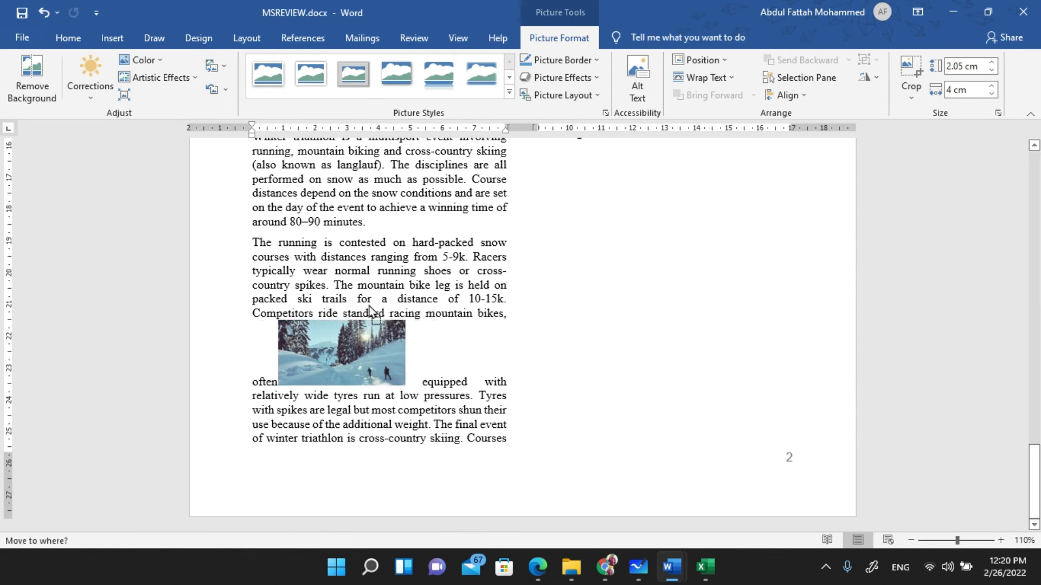
{"action": "left_click_drag", "start_coordinate": [368, 319], "coordinate": [364, 279]}
{"action": "left_click_drag", "start_coordinate": [439, 298], "coordinate": [310, 293]}
{"action": "left_click_drag", "start_coordinate": [390, 298], "coordinate": [390, 258]}
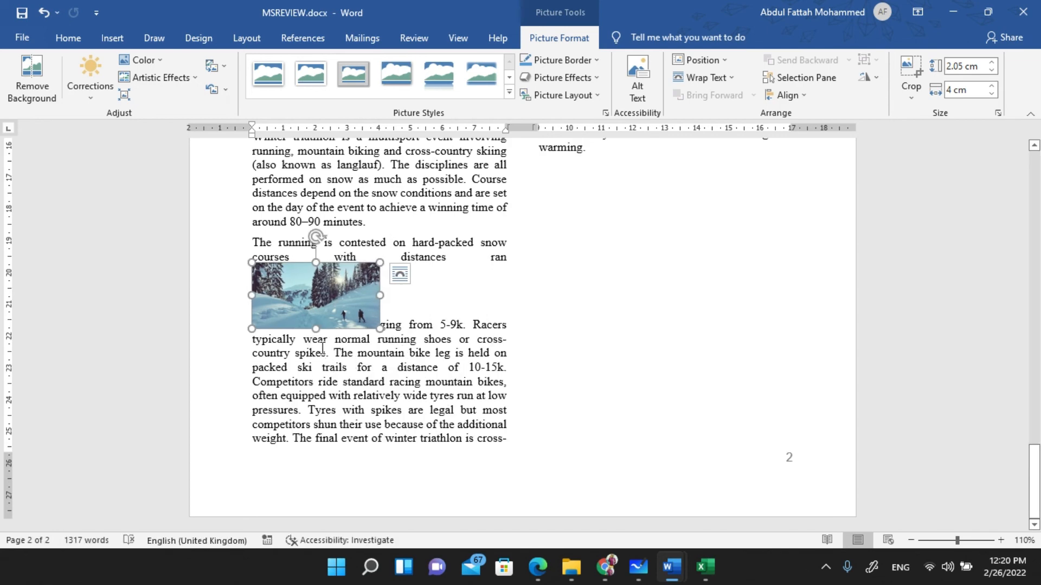
{"action": "key", "text": "ctrl+z"}
{"action": "key", "text": "ctrl+z"}
{"action": "key", "text": "ctrl+z"}
{"action": "key", "text": "ctrl+z"}
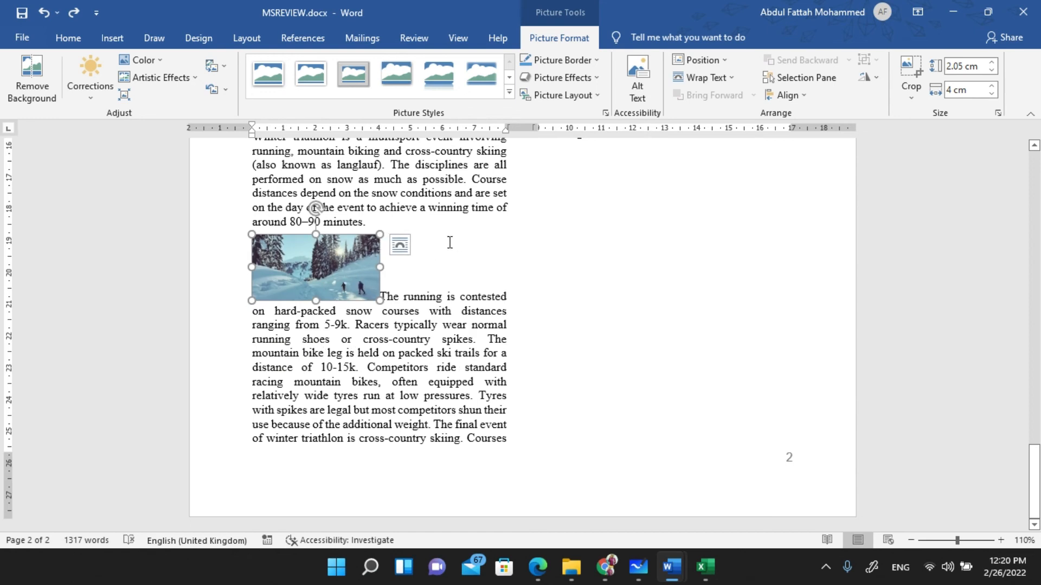
- Apply Square text wrapping and place the photo at the paragraph's top-left corner
{"action": "left_click", "coordinate": [399, 247]}
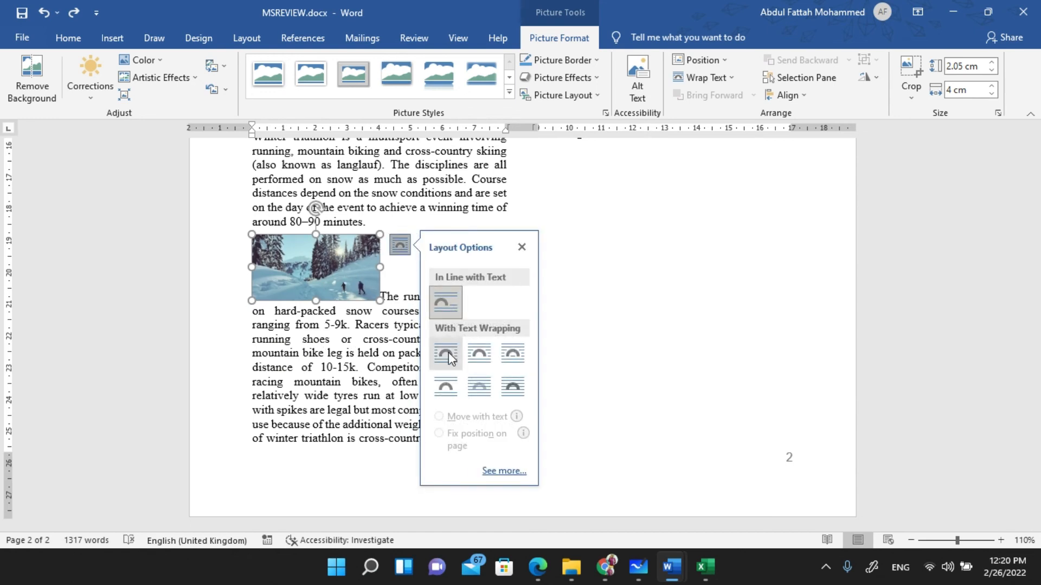
{"action": "left_click", "coordinate": [445, 356]}
{"action": "left_click", "coordinate": [330, 279]}
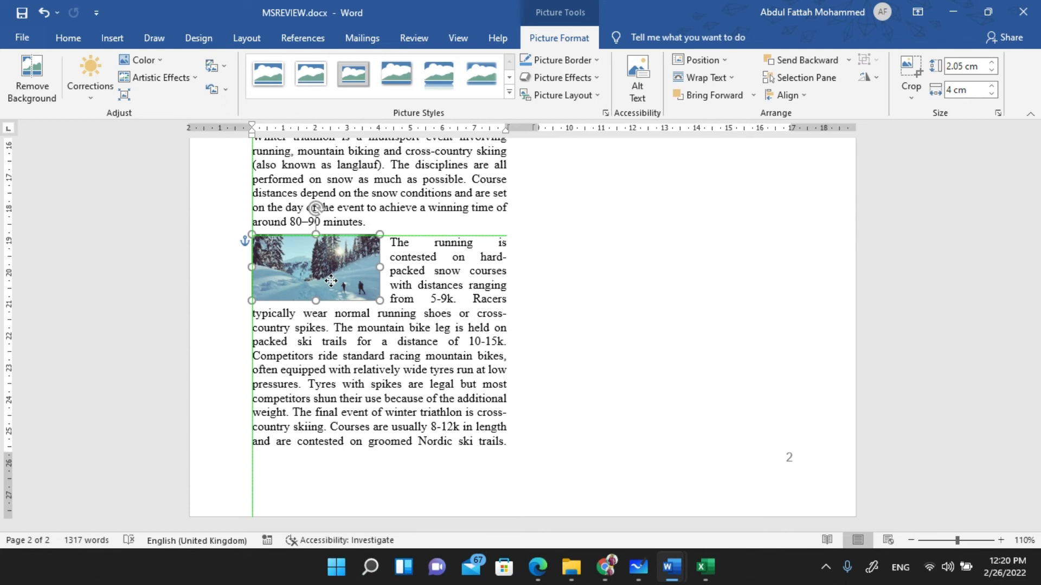
{"action": "left_click_drag", "start_coordinate": [330, 281], "coordinate": [344, 260]}
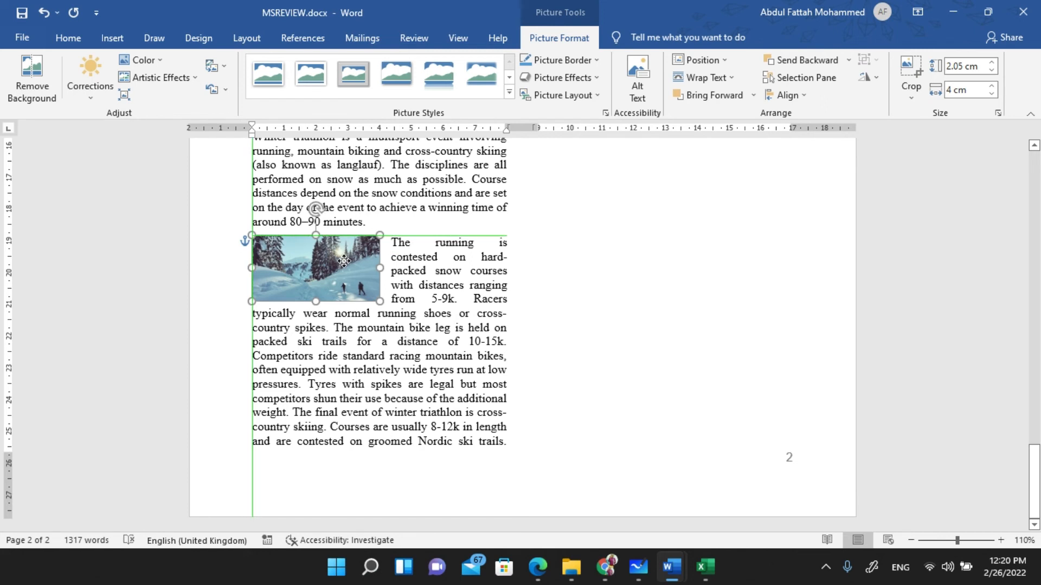
{"action": "left_click_drag", "start_coordinate": [344, 261], "coordinate": [344, 261]}
- Underline 'to the left of the column' and 'wraps around the image' in question 17
{"action": "key", "text": "alt+Tab"}
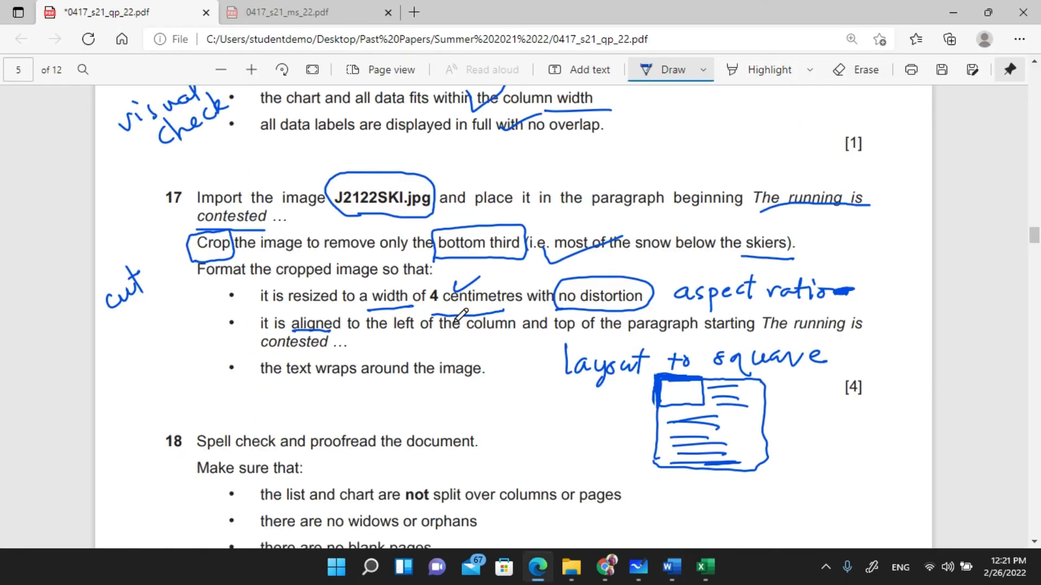
{"action": "left_click_drag", "start_coordinate": [382, 325], "coordinate": [501, 310]}
{"action": "left_click_drag", "start_coordinate": [362, 382], "coordinate": [498, 381]}
{"action": "key", "text": "alt+Tab"}
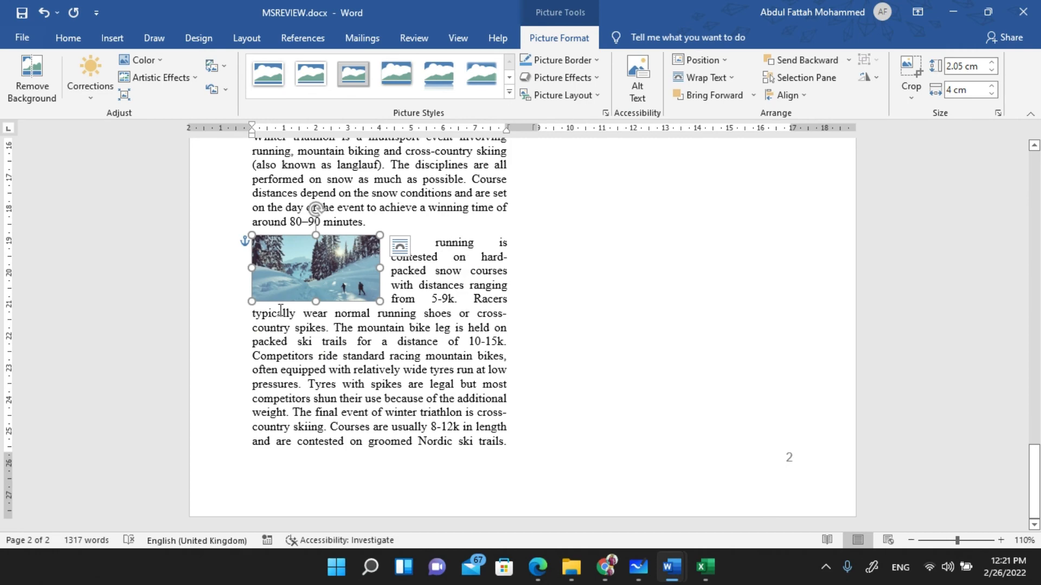
{"action": "key", "text": "alt+Tab"}
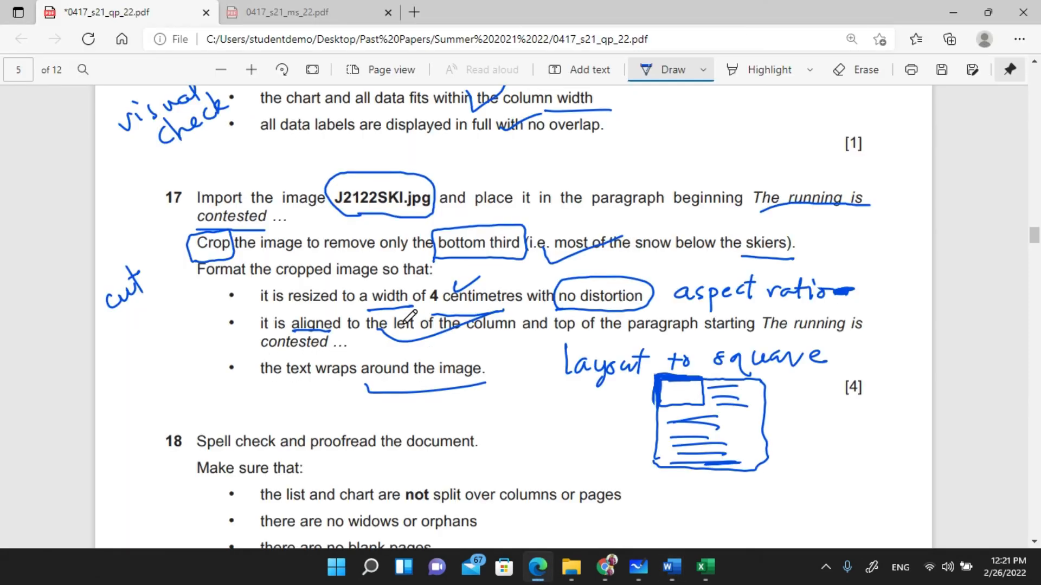
- Write 'visual check' in the left margin beside question 18
{"action": "scroll", "coordinate": [410, 316], "scroll_direction": "down", "scroll_amount": 5}
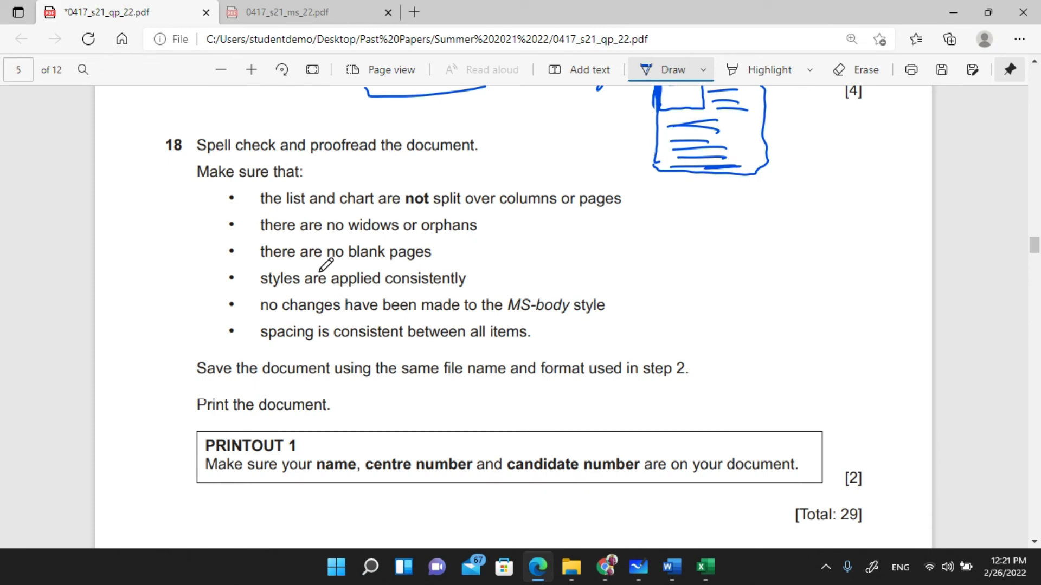
{"action": "left_click_drag", "start_coordinate": [183, 276], "coordinate": [194, 288]}
{"action": "mouse_move", "coordinate": [118, 295]}
{"action": "left_mouse_down"}
{"action": "mouse_move", "coordinate": [123, 305]}
{"action": "mouse_move", "coordinate": [133, 282]}
{"action": "mouse_move", "coordinate": [146, 289]}
{"action": "mouse_move", "coordinate": [182, 259]}
{"action": "mouse_move", "coordinate": [201, 220]}
{"action": "left_mouse_up"}
{"action": "left_click", "coordinate": [130, 274]}
{"action": "mouse_move", "coordinate": [170, 301]}
{"action": "left_mouse_down"}
{"action": "mouse_move", "coordinate": [158, 328]}
{"action": "mouse_move", "coordinate": [207, 298]}
{"action": "mouse_move", "coordinate": [234, 260]}
{"action": "left_mouse_up"}
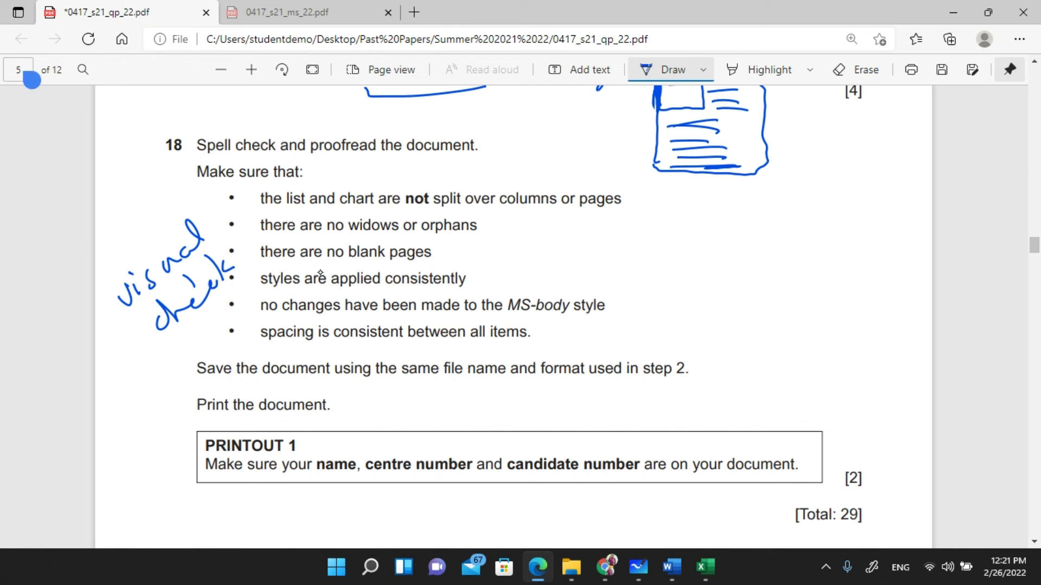
- Underline 'proofread' and 'not split' in question 18
{"action": "left_click_drag", "start_coordinate": [313, 155], "coordinate": [376, 154]}
{"action": "left_click_drag", "start_coordinate": [403, 210], "coordinate": [465, 210]}
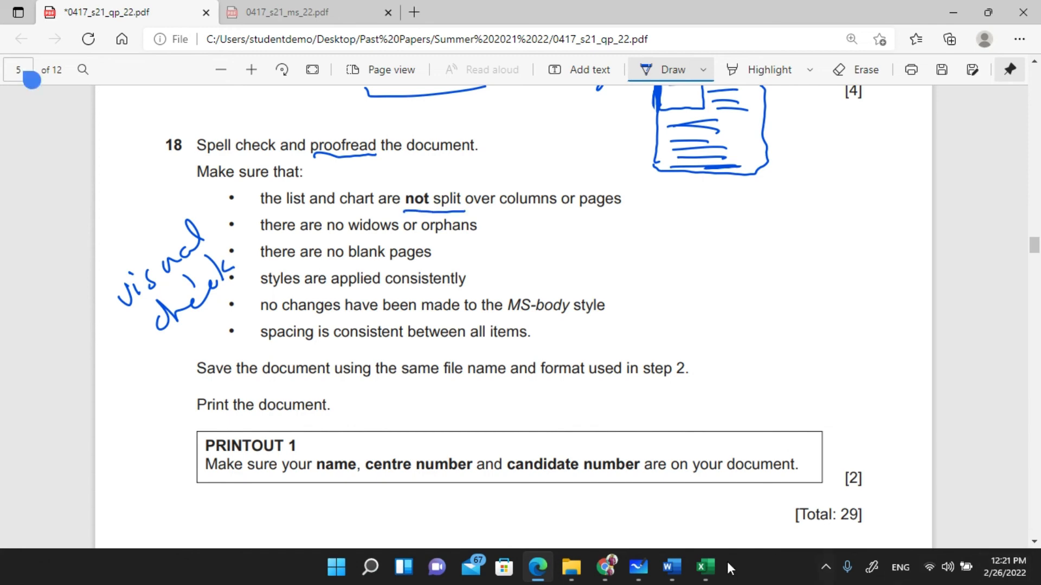
{"action": "mouse_move", "coordinate": [716, 569]}
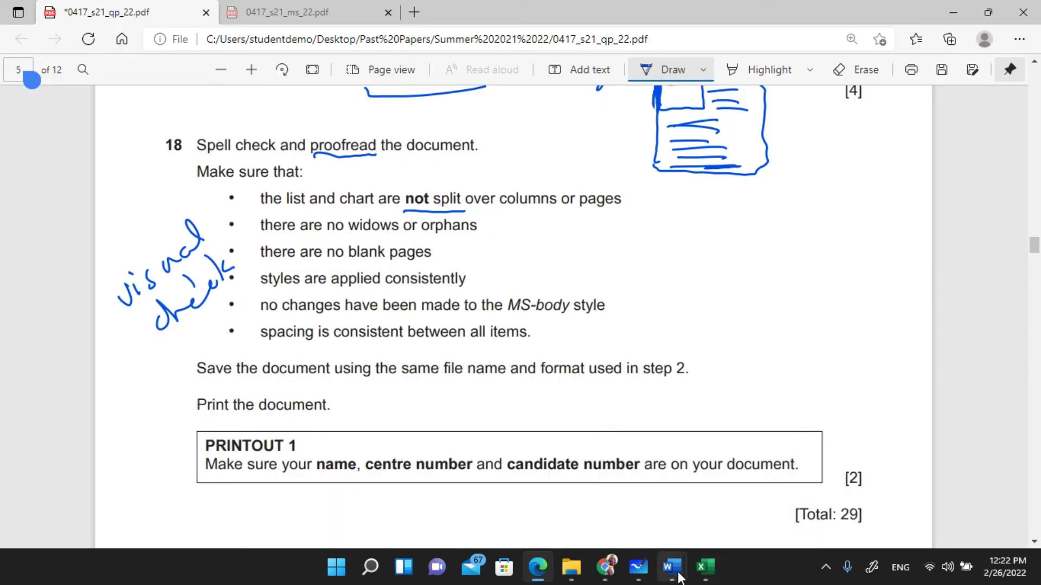
{"action": "mouse_move", "coordinate": [671, 567]}
{"action": "left_click", "coordinate": [717, 483]}
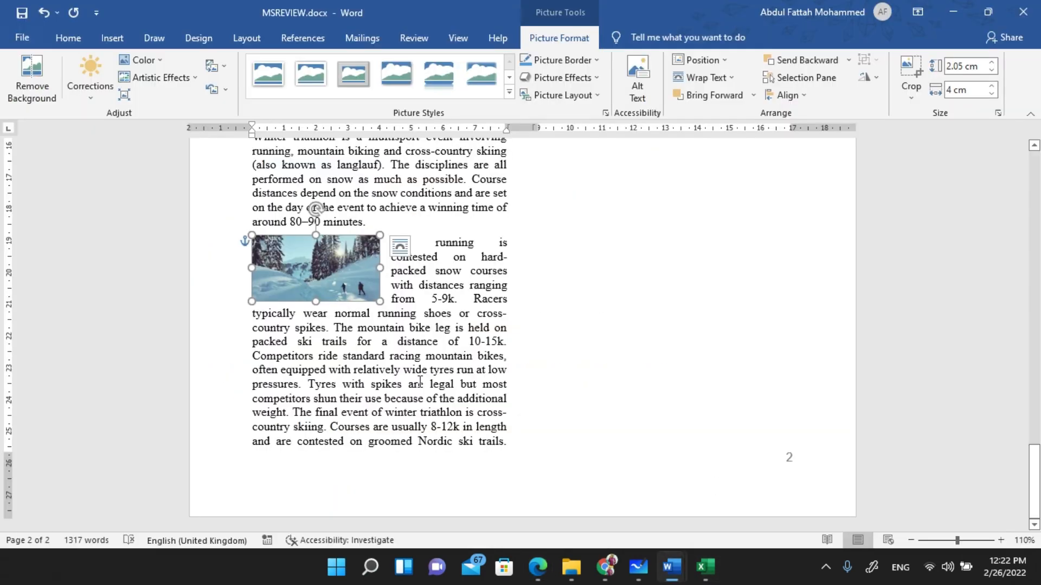
- Select the global-warming bullet list, then scroll up to check the Comparison of Participation chart
{"action": "scroll", "coordinate": [430, 334], "scroll_direction": "up", "scroll_amount": 5}
{"action": "scroll", "coordinate": [430, 333], "scroll_direction": "up", "scroll_amount": 4}
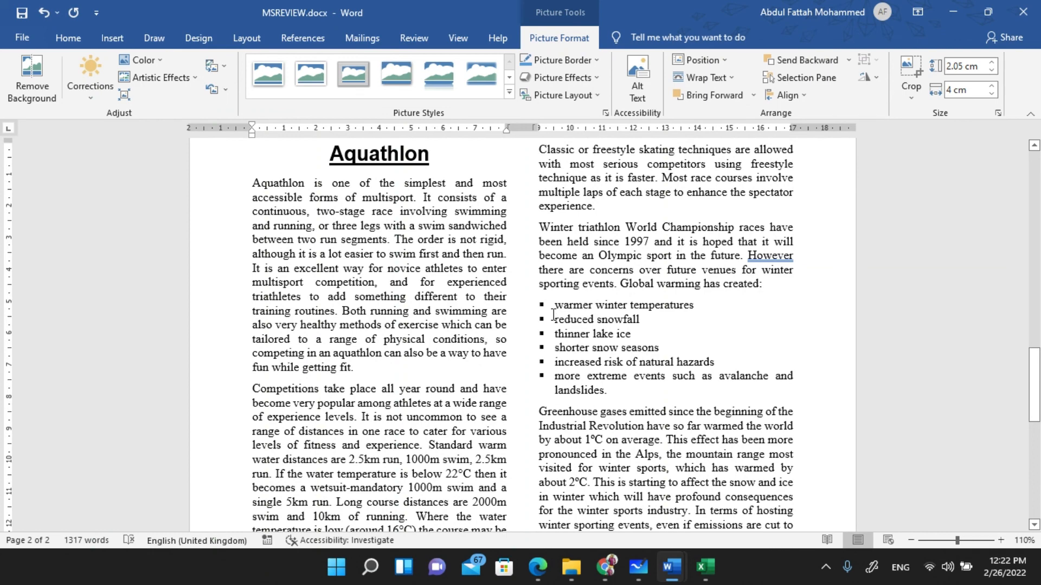
{"action": "left_click_drag", "start_coordinate": [553, 308], "coordinate": [608, 391]}
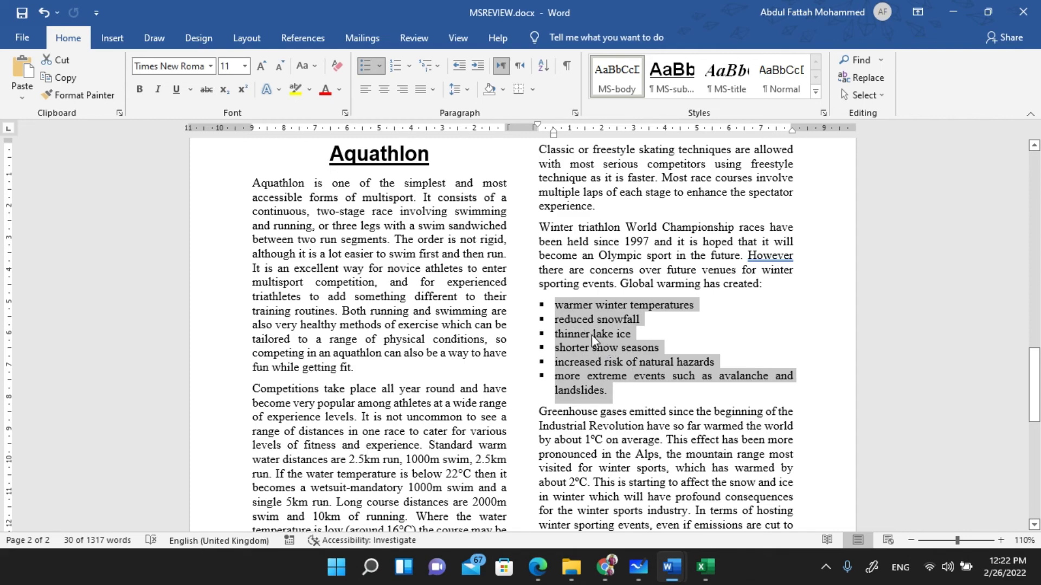
{"action": "scroll", "coordinate": [591, 334], "scroll_direction": "up", "scroll_amount": 5}
{"action": "scroll", "coordinate": [593, 335], "scroll_direction": "up", "scroll_amount": 5}
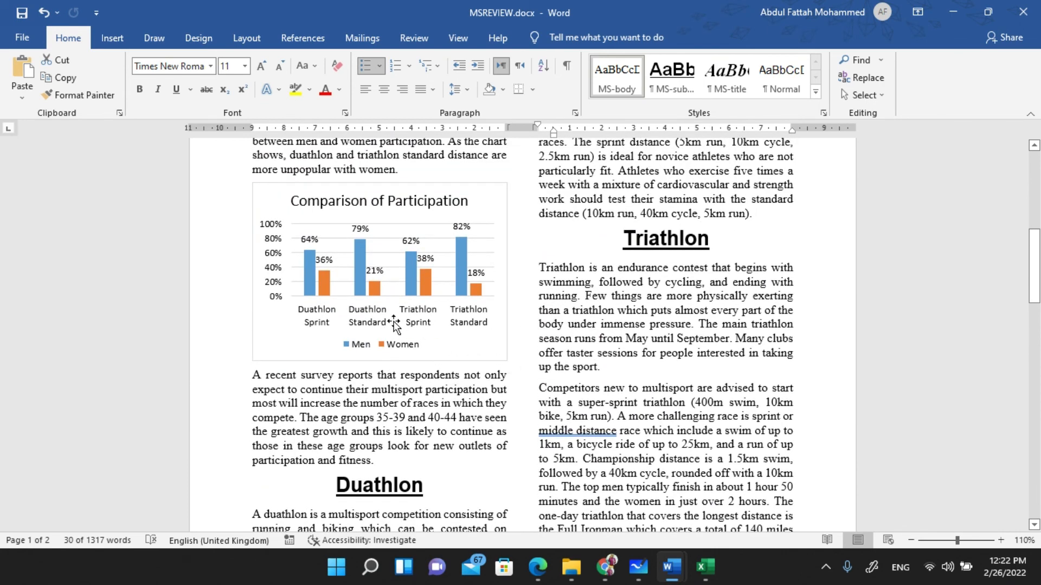
{"action": "scroll", "coordinate": [395, 330], "scroll_direction": "up", "scroll_amount": 1}
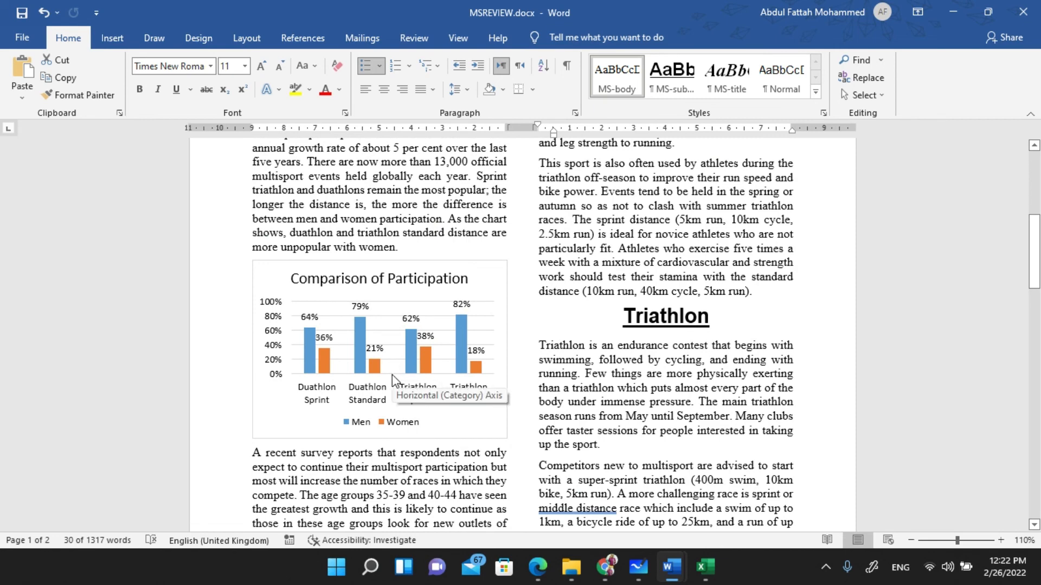
{"action": "key", "text": "alt+Tab"}
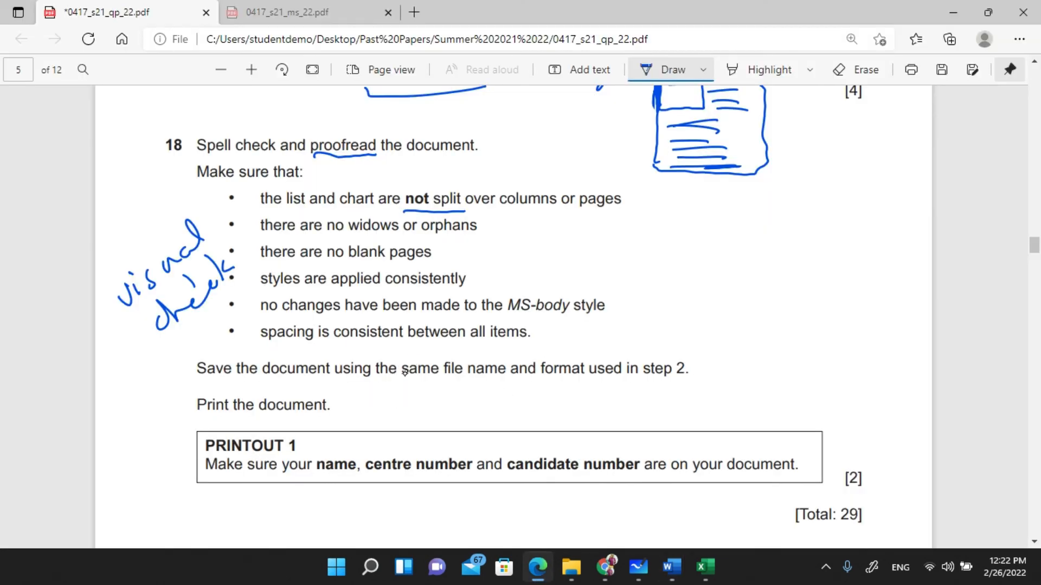
- Tick the list-and-chart bullet and circle 'widows or orphans' in question 18
{"action": "left_click_drag", "start_coordinate": [562, 184], "coordinate": [606, 174]}
{"action": "mouse_move", "coordinate": [353, 239]}
{"action": "left_mouse_down"}
{"action": "mouse_move", "coordinate": [479, 234]}
{"action": "mouse_move", "coordinate": [466, 212]}
{"action": "mouse_move", "coordinate": [405, 212]}
{"action": "mouse_move", "coordinate": [353, 216]}
{"action": "mouse_move", "coordinate": [354, 239]}
{"action": "left_mouse_up"}
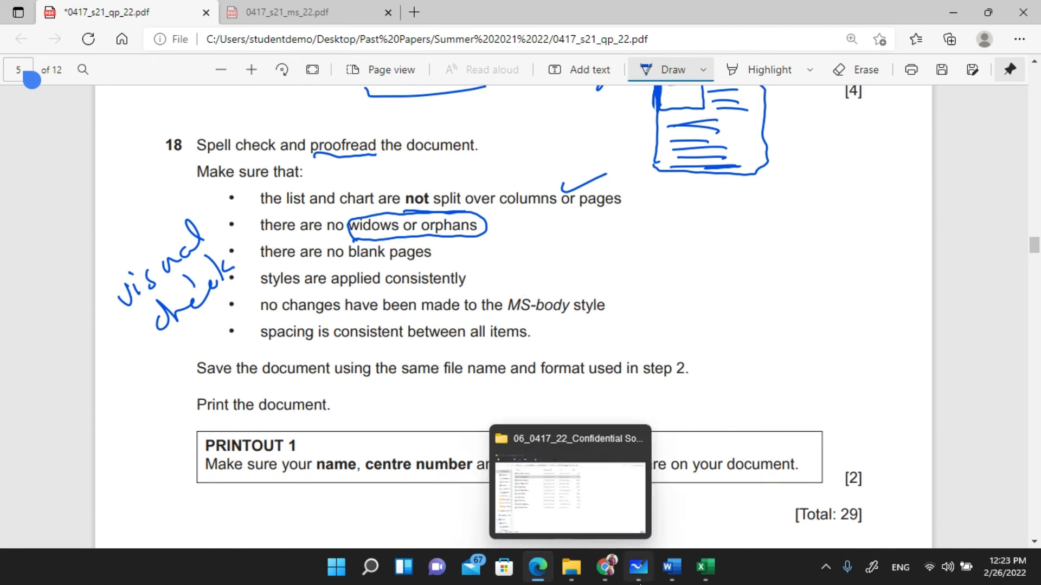
{"action": "mouse_move", "coordinate": [606, 568]}
{"action": "left_click", "coordinate": [539, 502]}
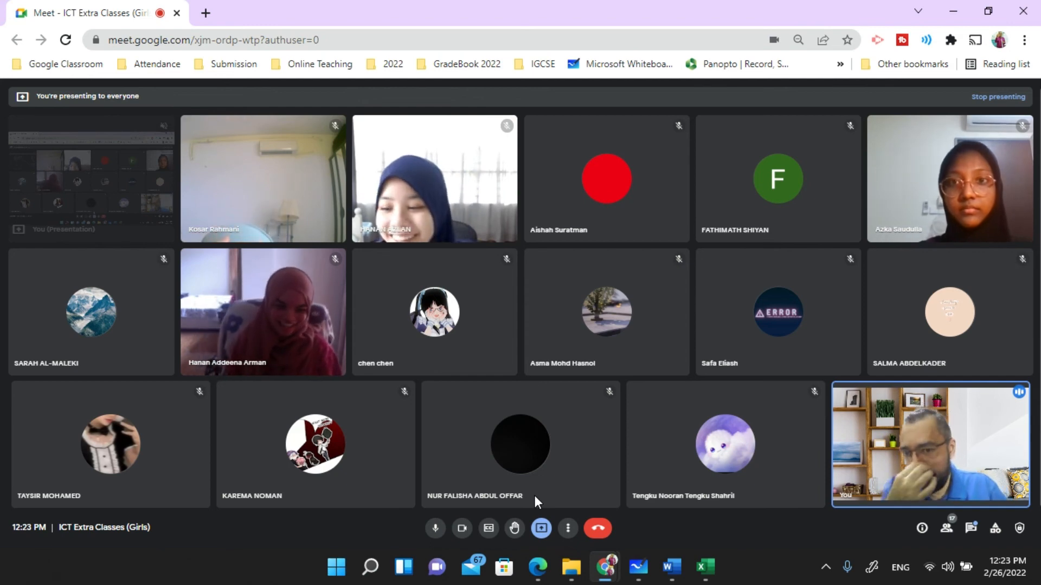
- Pan the whiteboard to centre the widow and orphan notes and diagrams
{"action": "left_click", "coordinate": [638, 567]}
{"action": "left_click_drag", "start_coordinate": [395, 366], "coordinate": [745, 262]}
{"action": "left_click_drag", "start_coordinate": [594, 276], "coordinate": [976, 328]}
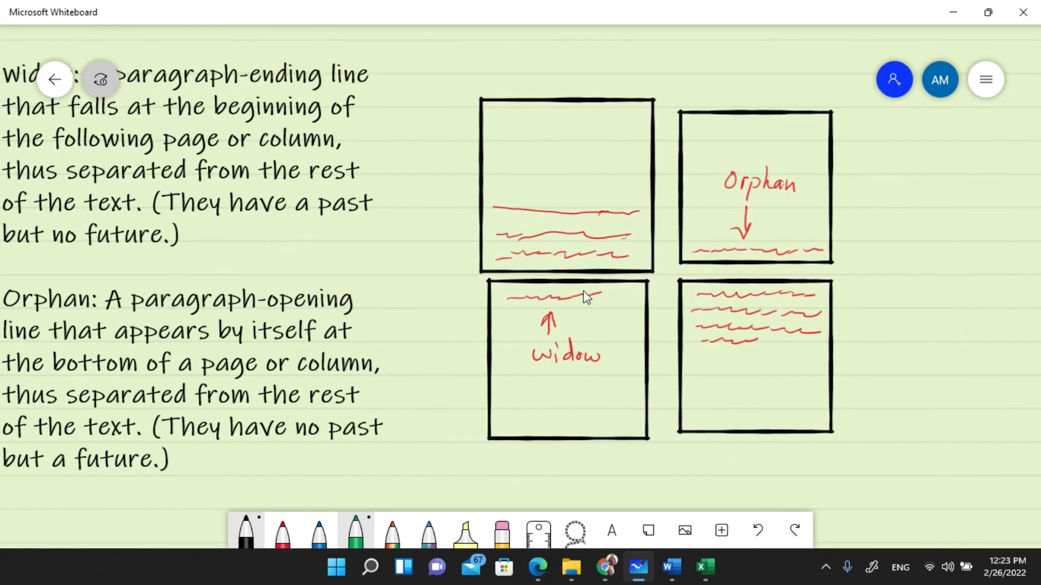
{"action": "left_click_drag", "start_coordinate": [426, 272], "coordinate": [541, 265]}
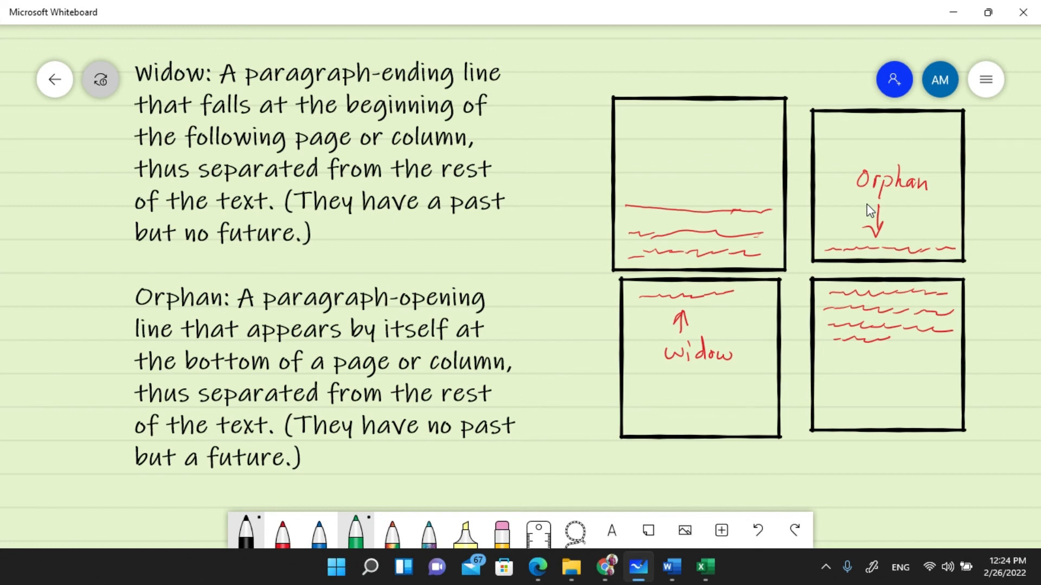
- Add a red text line in the widow box, undoing the unwanted table conversion
{"action": "left_click", "coordinate": [282, 532]}
{"action": "left_click_drag", "start_coordinate": [637, 306], "coordinate": [735, 301]}
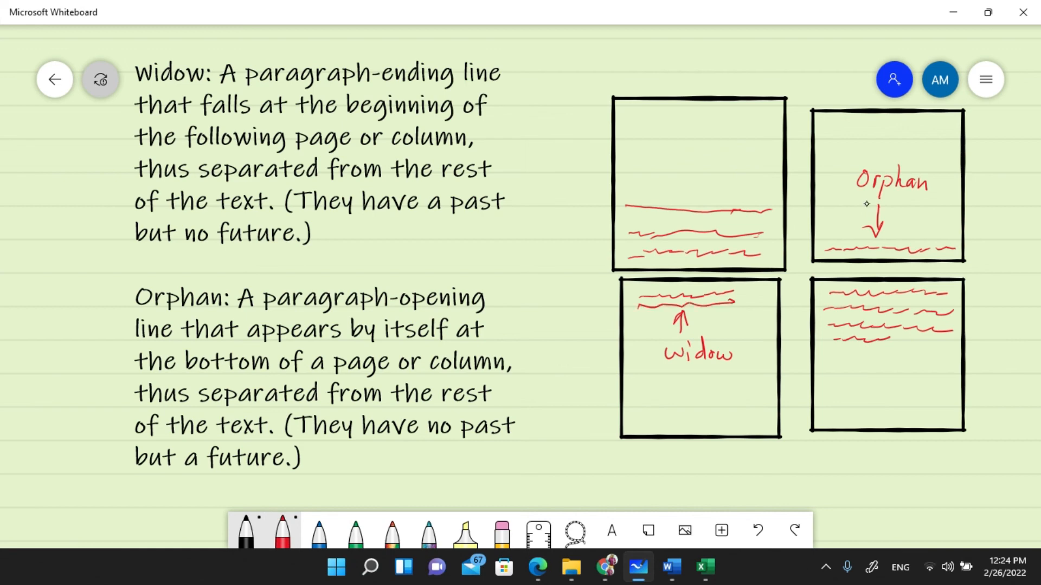
{"action": "key", "text": "ctrl+z"}
{"action": "left_click_drag", "start_coordinate": [643, 307], "coordinate": [735, 305]}
- Draw a wavy line in the orphan box, then undo the conversion and stroke
{"action": "left_click_drag", "start_coordinate": [847, 236], "coordinate": [952, 239]}
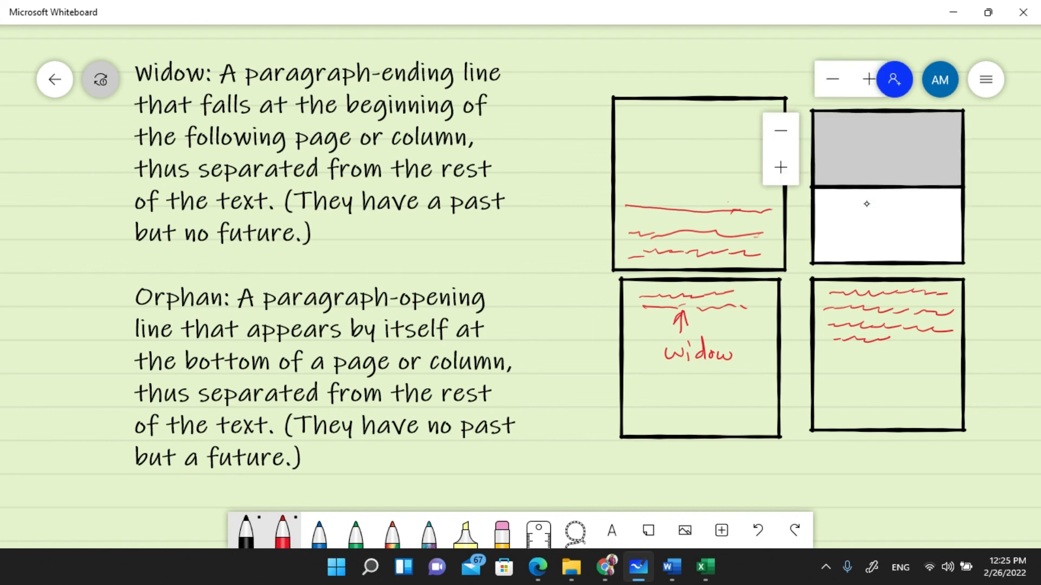
{"action": "key", "text": "ctrl+z"}
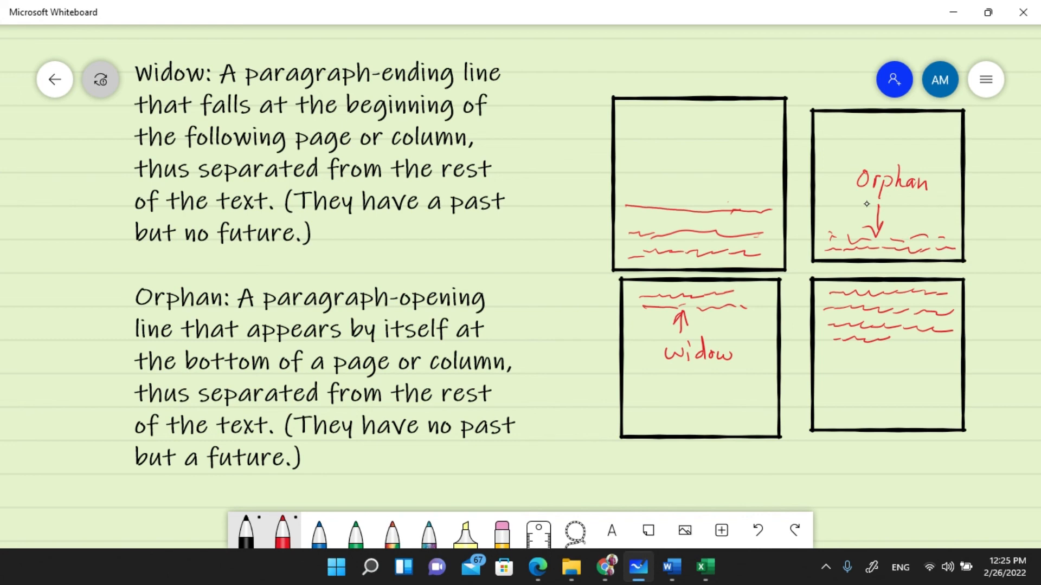
{"action": "key", "text": "ctrl+z"}
{"action": "key", "text": "ctrl+z"}
{"action": "key", "text": "ctrl+z"}
{"action": "key", "text": "ctrl+z"}
{"action": "key", "text": "alt+Tab"}
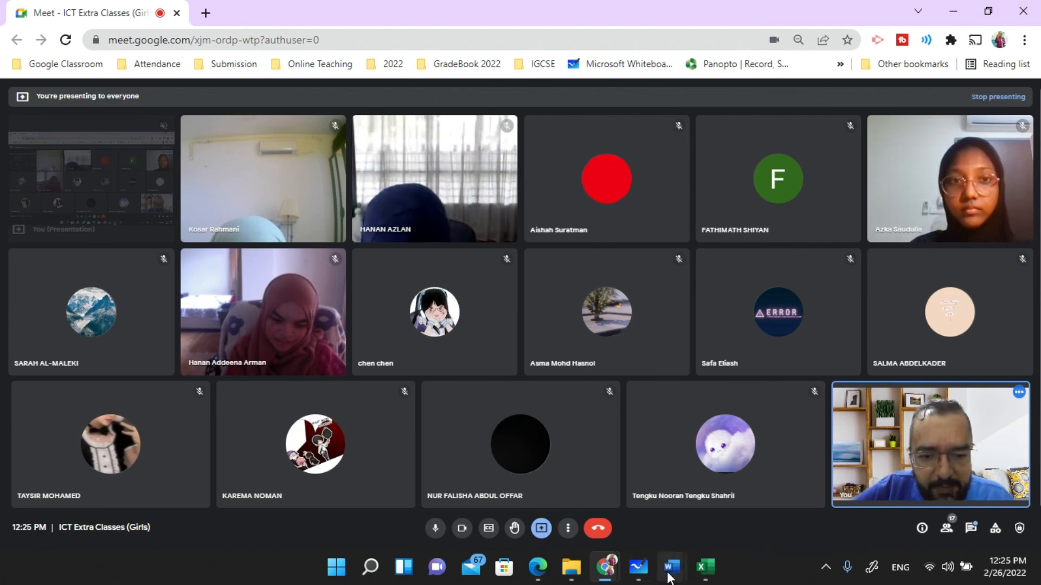
{"action": "mouse_move", "coordinate": [670, 576]}
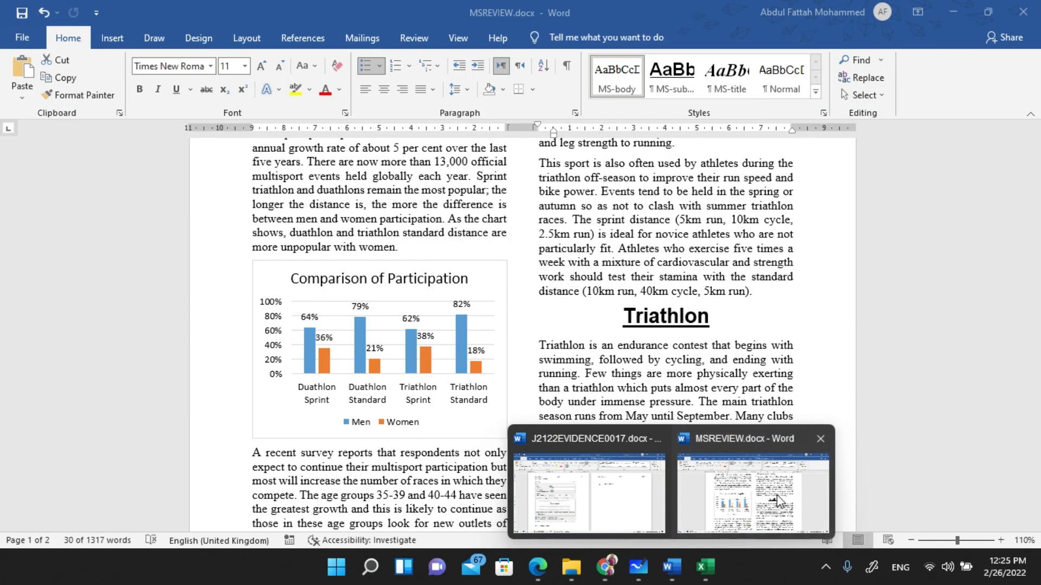
{"action": "left_click", "coordinate": [777, 501]}
{"action": "scroll", "coordinate": [493, 347], "scroll_direction": "down", "scroll_amount": 5}
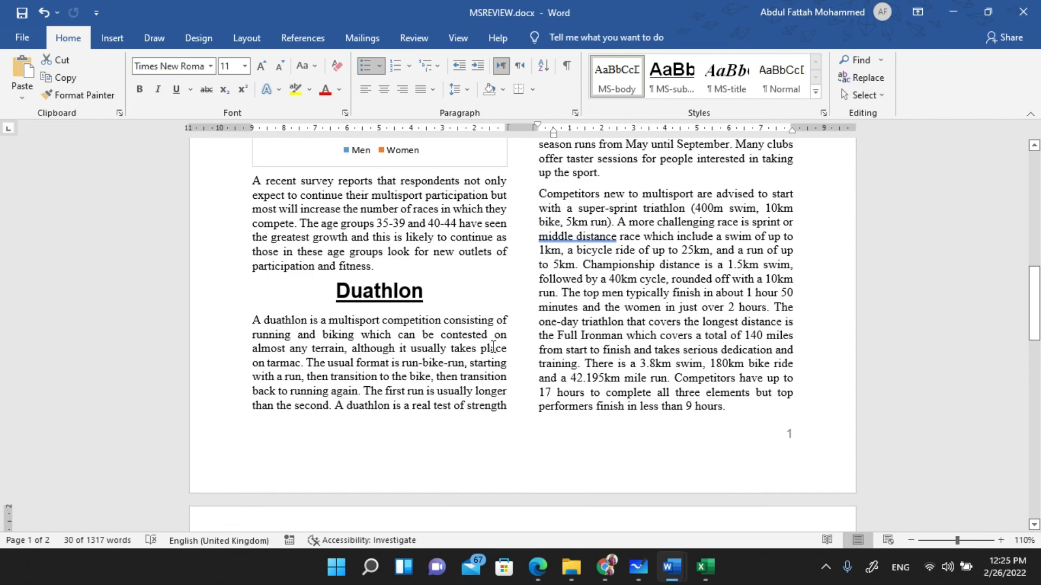
{"action": "scroll", "coordinate": [493, 347], "scroll_direction": "up", "scroll_amount": 8}
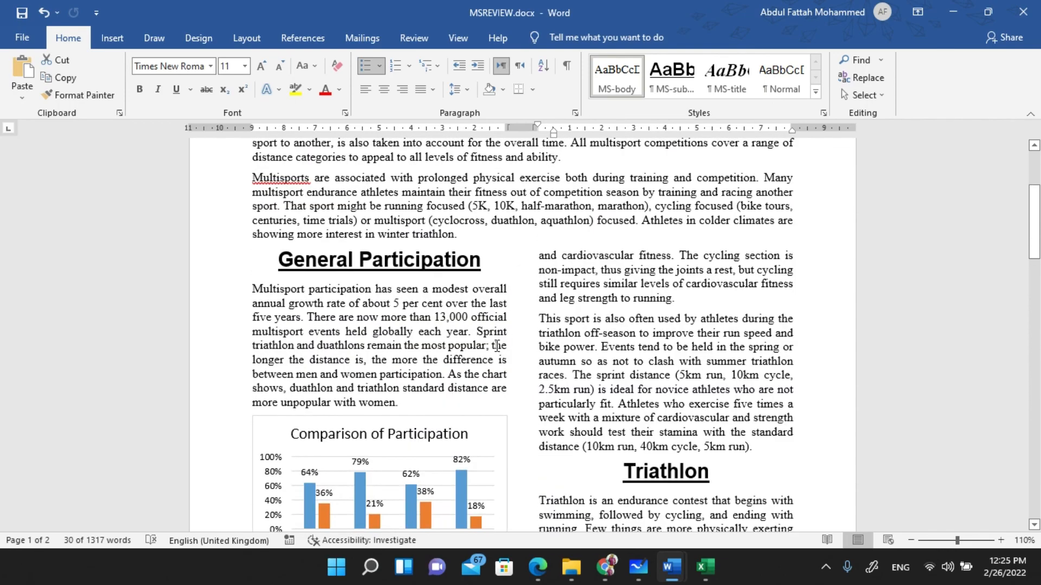
{"action": "scroll", "coordinate": [497, 347], "scroll_direction": "down", "scroll_amount": 8}
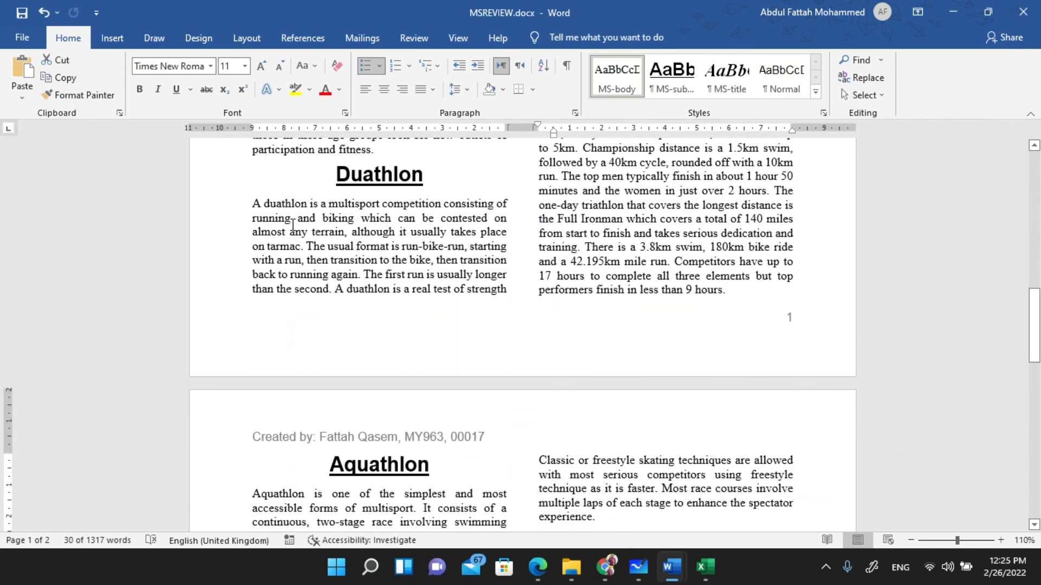
{"action": "left_click_drag", "start_coordinate": [250, 204], "coordinate": [506, 293]}
{"action": "scroll", "coordinate": [580, 259], "scroll_direction": "up", "scroll_amount": 8}
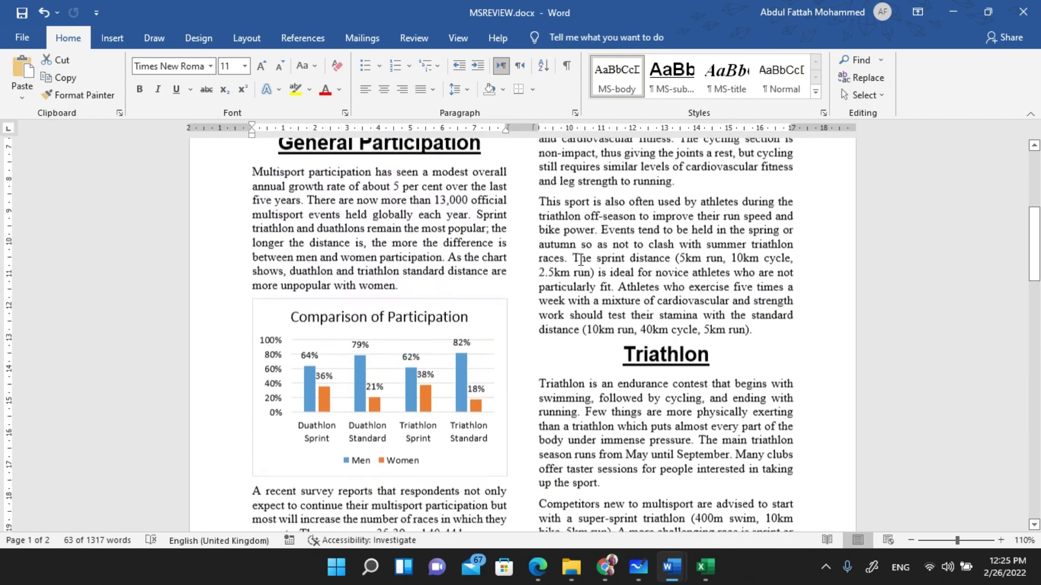
{"action": "scroll", "coordinate": [406, 353], "scroll_direction": "down", "scroll_amount": 4}
{"action": "scroll", "coordinate": [654, 386], "scroll_direction": "up", "scroll_amount": 6}
{"action": "scroll", "coordinate": [654, 386], "scroll_direction": "up", "scroll_amount": 1}
{"action": "left_click_drag", "start_coordinate": [538, 294], "coordinate": [679, 340]}
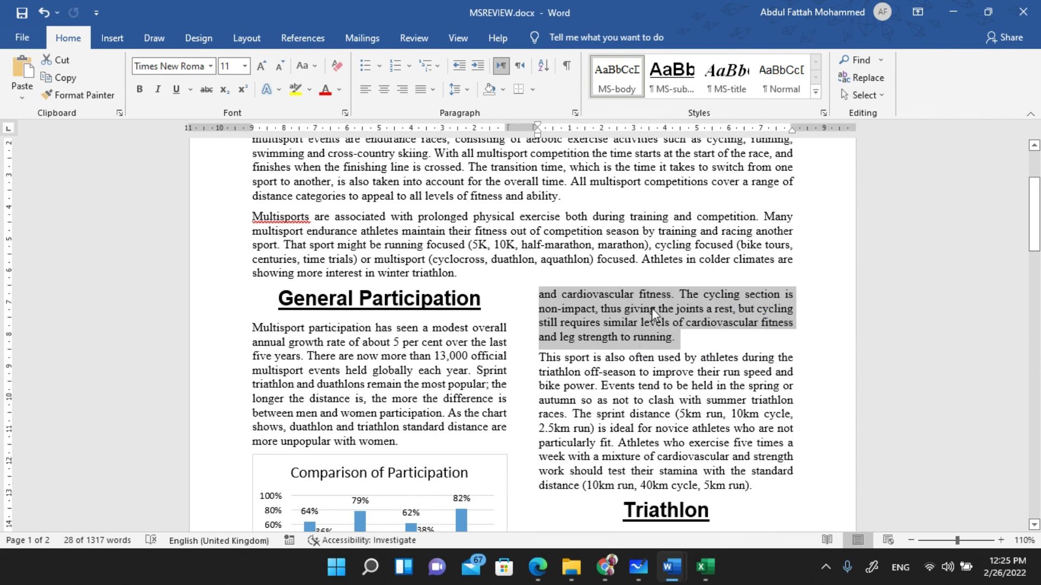
{"action": "scroll", "coordinate": [415, 343], "scroll_direction": "down", "scroll_amount": 6}
{"action": "scroll", "coordinate": [371, 372], "scroll_direction": "down", "scroll_amount": 5}
{"action": "scroll", "coordinate": [418, 270], "scroll_direction": "up", "scroll_amount": 2}
{"action": "scroll", "coordinate": [397, 280], "scroll_direction": "down", "scroll_amount": 1}
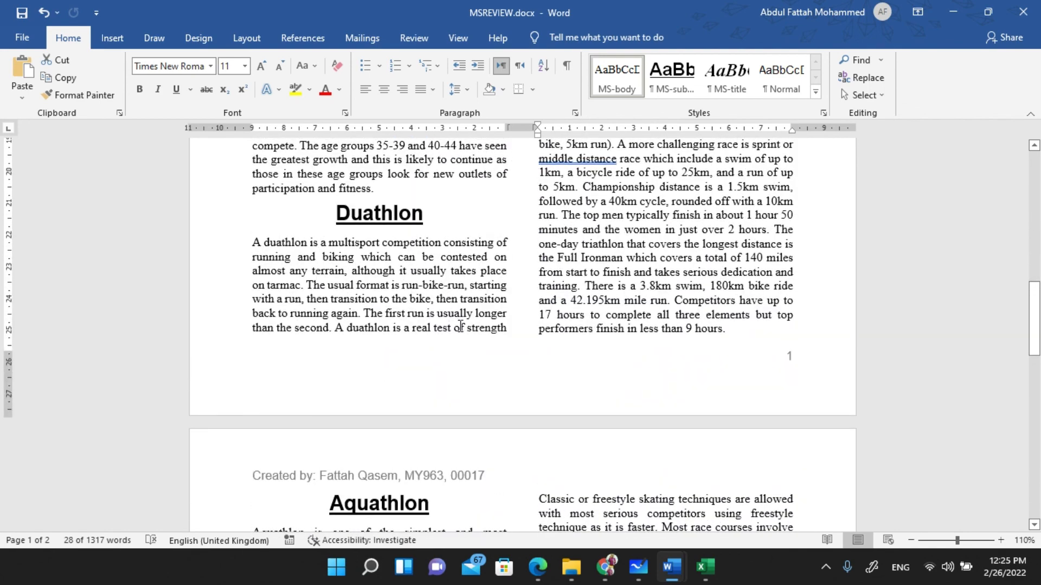
{"action": "scroll", "coordinate": [460, 328], "scroll_direction": "down", "scroll_amount": 10}
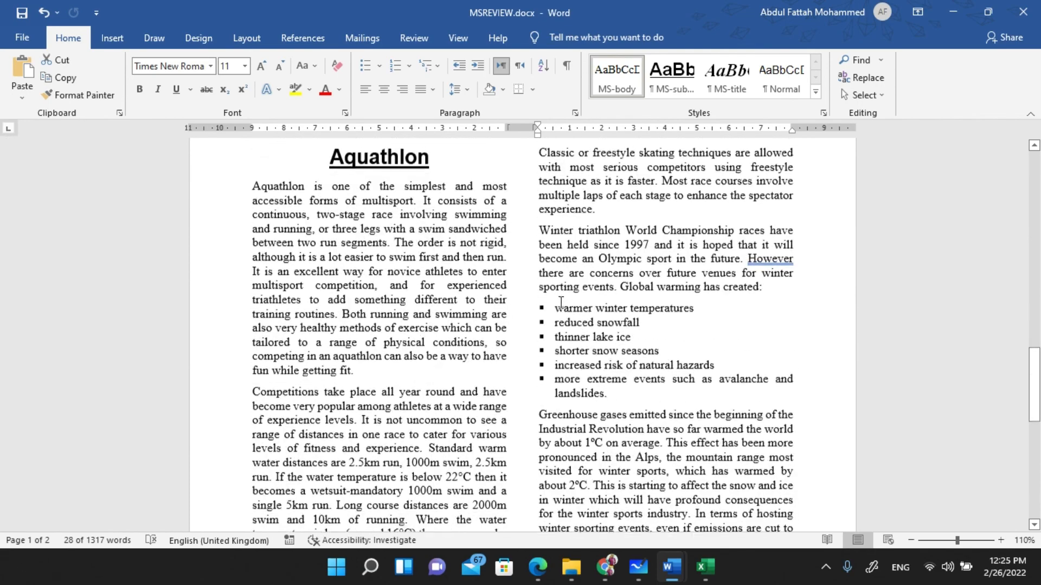
{"action": "scroll", "coordinate": [511, 300], "scroll_direction": "down", "scroll_amount": 10}
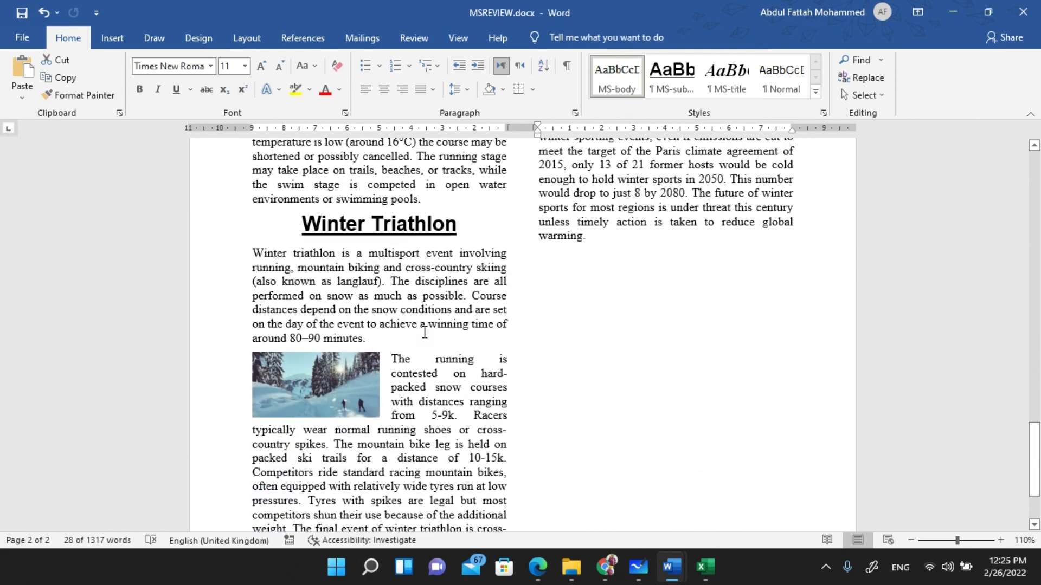
{"action": "scroll", "coordinate": [423, 332], "scroll_direction": "up", "scroll_amount": 15}
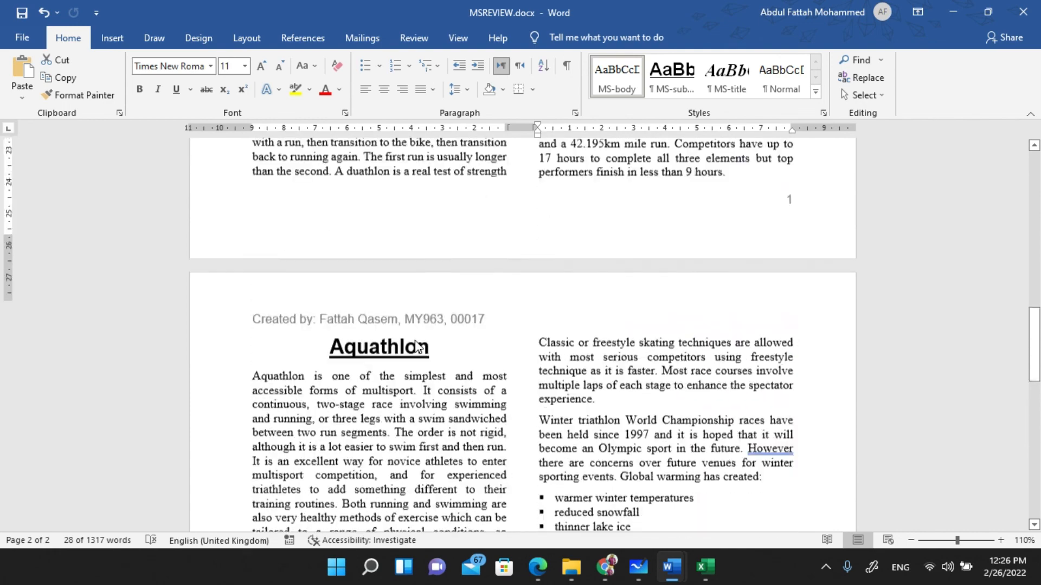
{"action": "key", "text": "alt+Tab"}
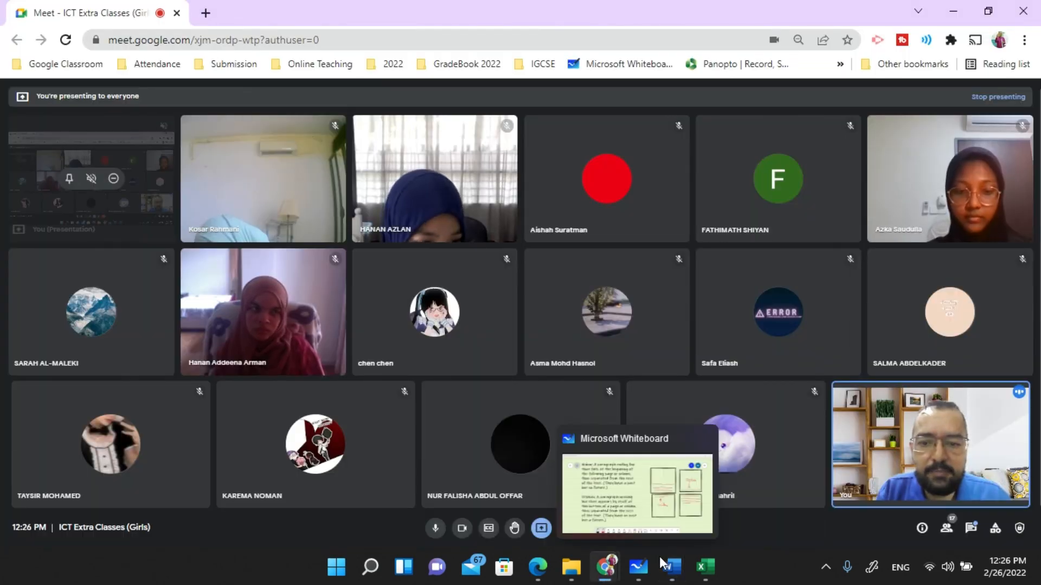
- In Edge, tick the widows/orphans, no blank pages and consistent styles checklist items
{"action": "left_click", "coordinate": [537, 567]}
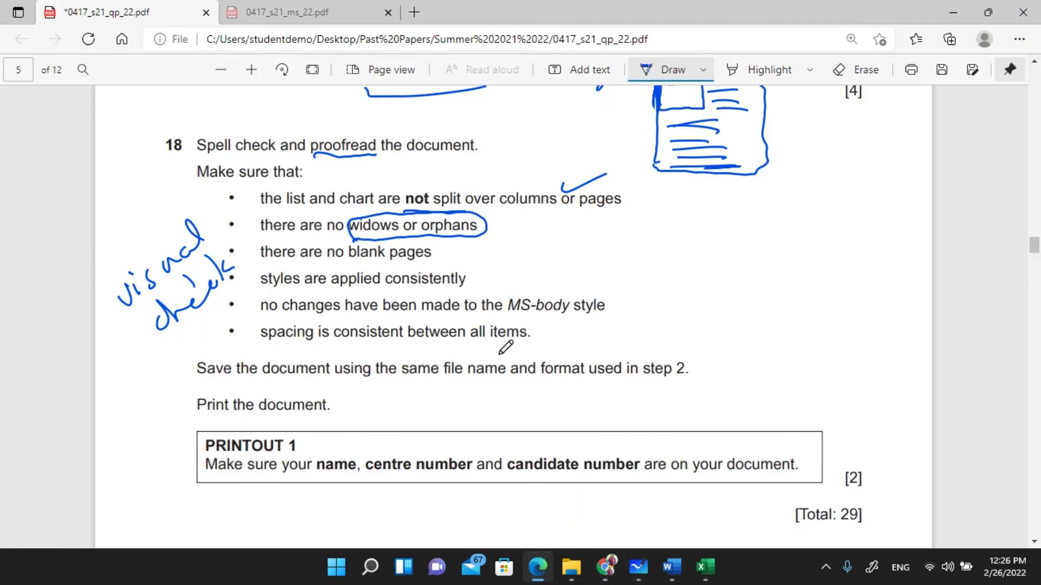
{"action": "left_click_drag", "start_coordinate": [494, 223], "coordinate": [541, 214]}
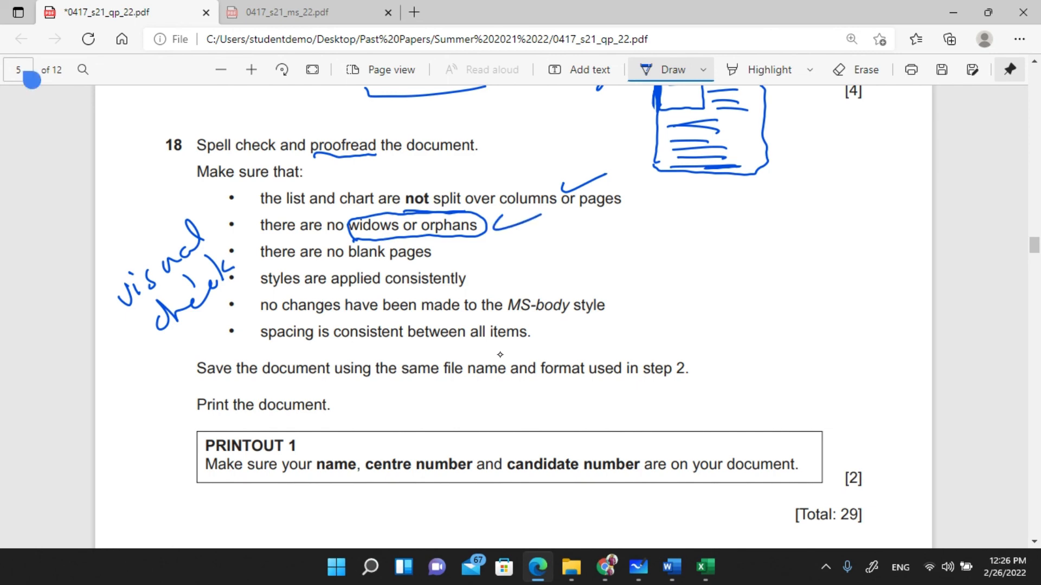
{"action": "left_click_drag", "start_coordinate": [448, 247], "coordinate": [510, 232]}
{"action": "left_click_drag", "start_coordinate": [474, 276], "coordinate": [512, 269]}
- Bring MSREVIEW.docx back to the front in Word and scroll through it
{"action": "left_click", "coordinate": [605, 567]}
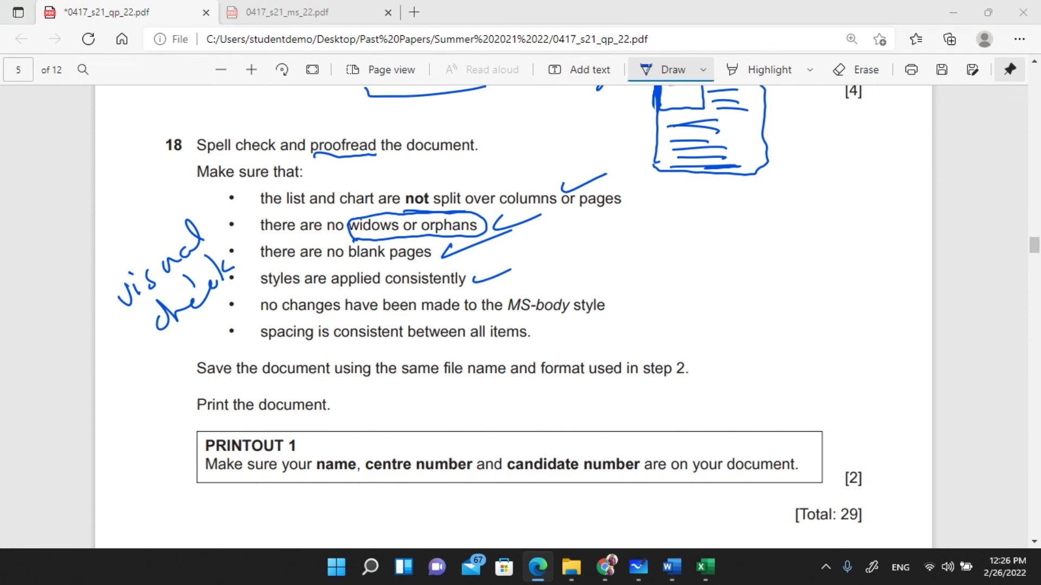
{"action": "mouse_move", "coordinate": [671, 567]}
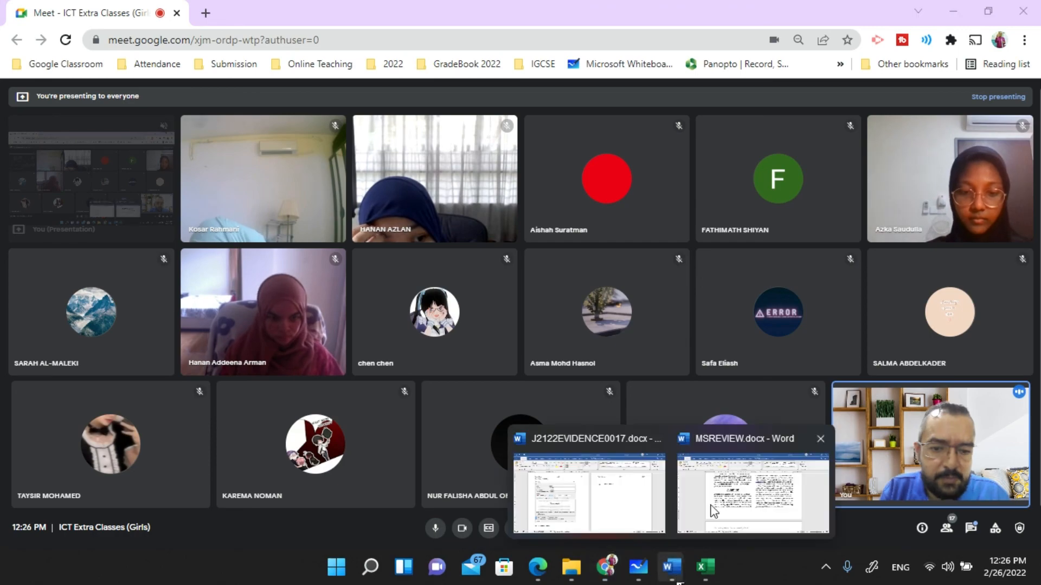
{"action": "left_click", "coordinate": [743, 490]}
{"action": "scroll", "coordinate": [481, 211], "scroll_direction": "up", "scroll_amount": 10}
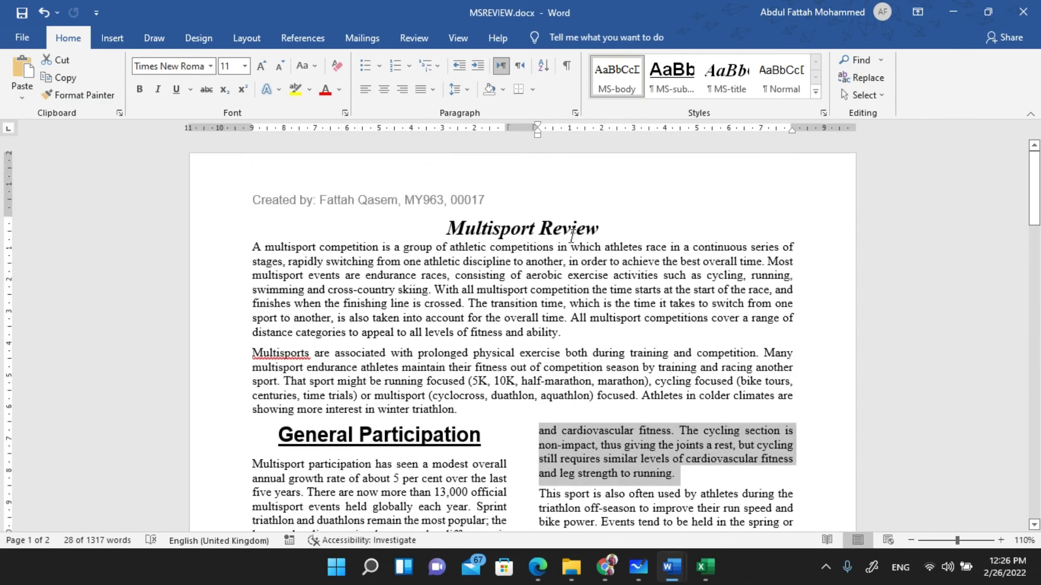
{"action": "scroll", "coordinate": [427, 358], "scroll_direction": "down", "scroll_amount": 3}
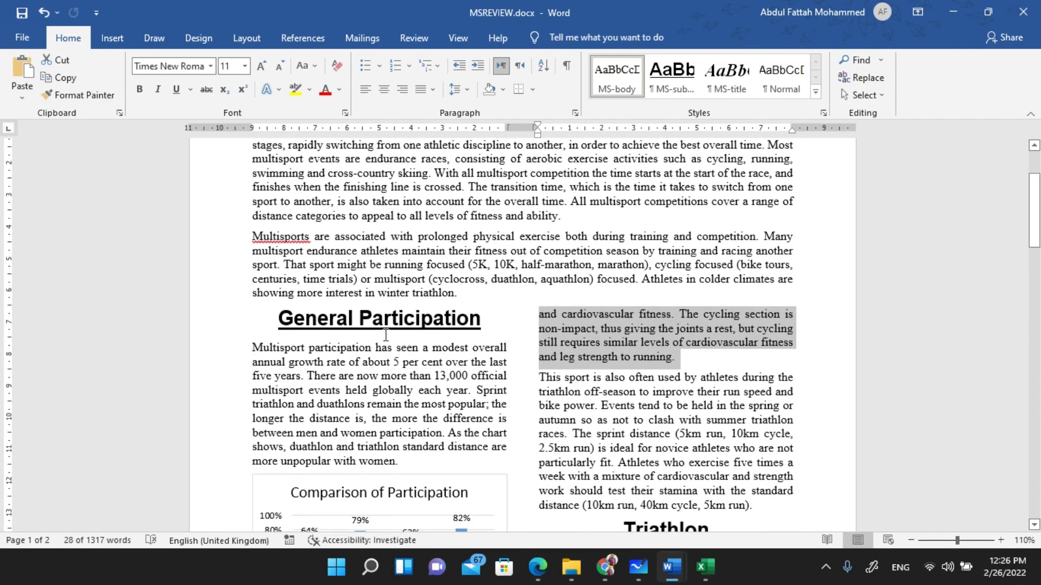
{"action": "scroll", "coordinate": [466, 297], "scroll_direction": "down", "scroll_amount": 12}
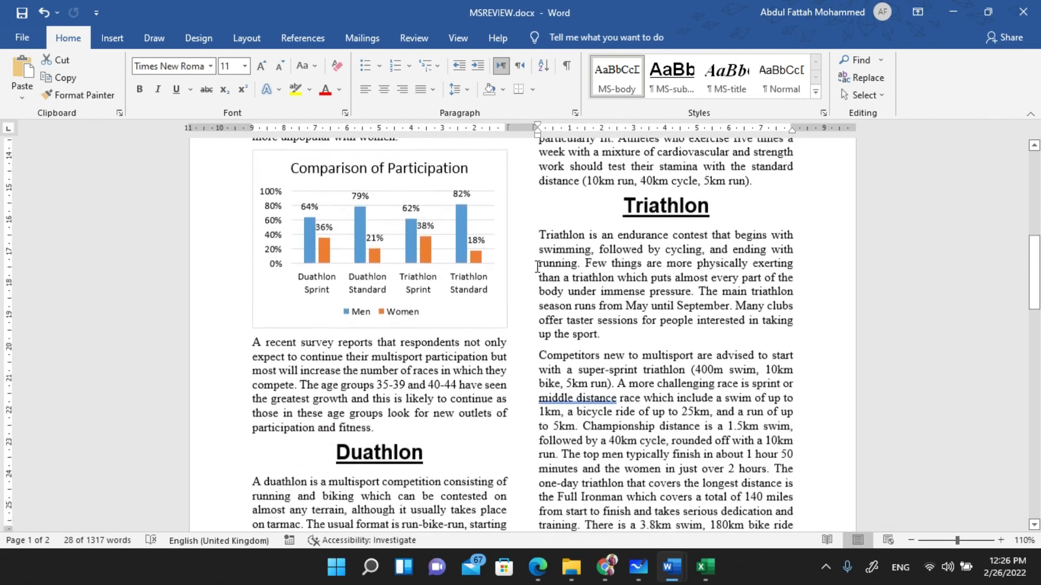
- Tick the MS-body style item on the exam paper's question 18 checklist
{"action": "scroll", "coordinate": [509, 276], "scroll_direction": "down", "scroll_amount": 15}
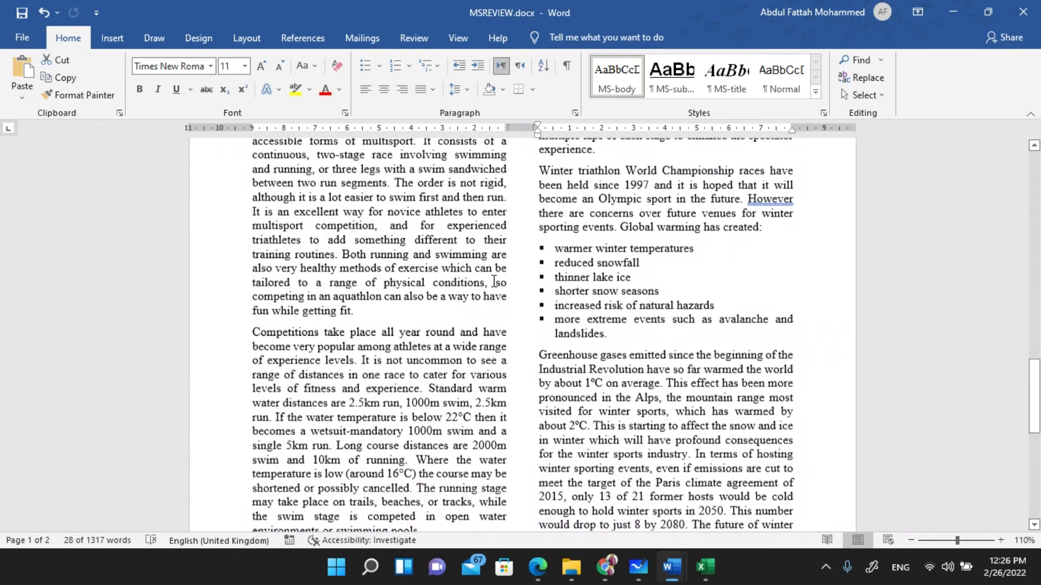
{"action": "scroll", "coordinate": [493, 281], "scroll_direction": "down", "scroll_amount": 8}
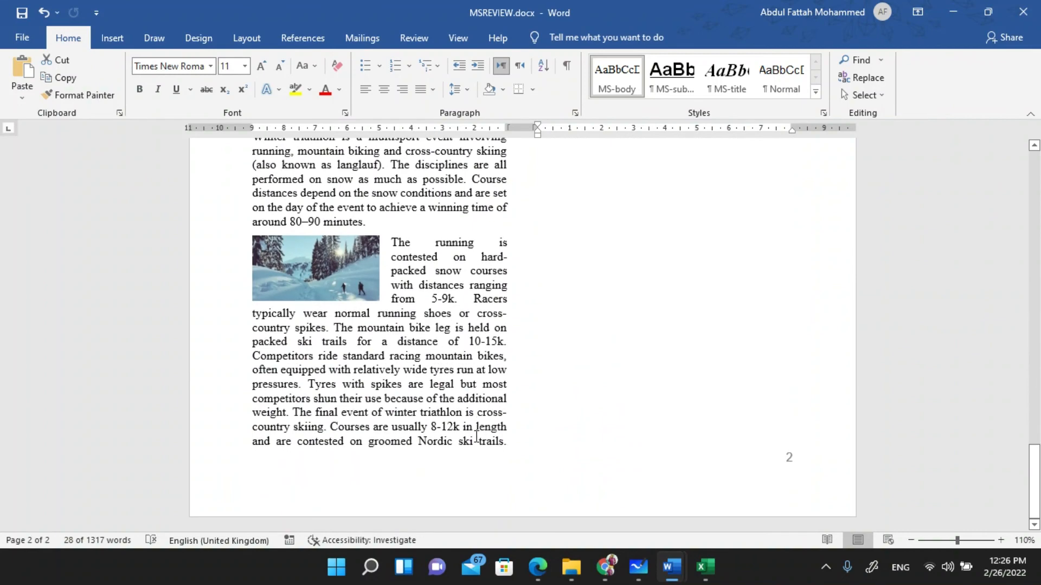
{"action": "key", "text": "alt+Tab"}
{"action": "left_click", "coordinate": [536, 569]}
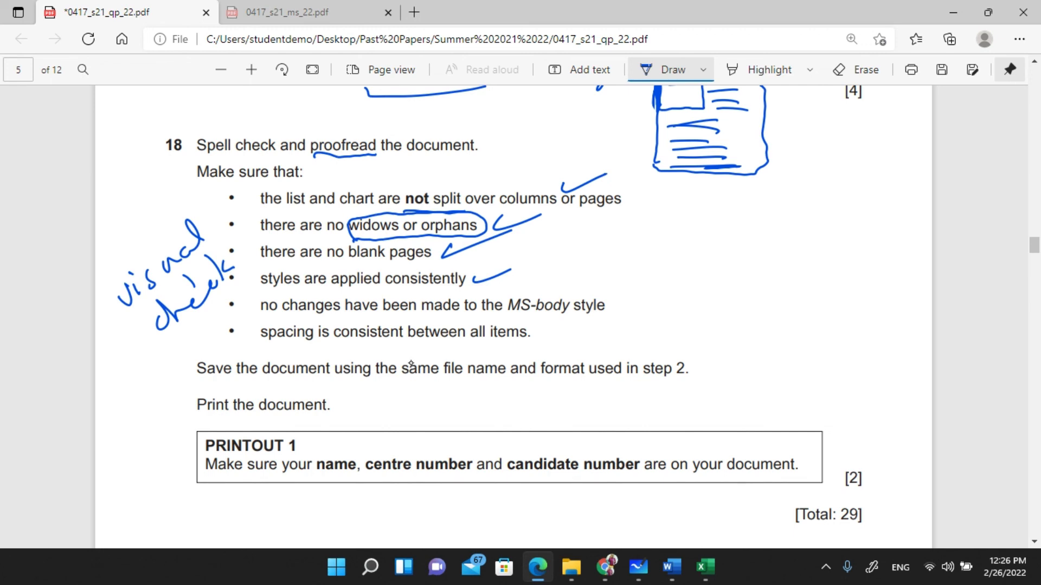
{"action": "left_click_drag", "start_coordinate": [538, 303], "coordinate": [596, 280]}
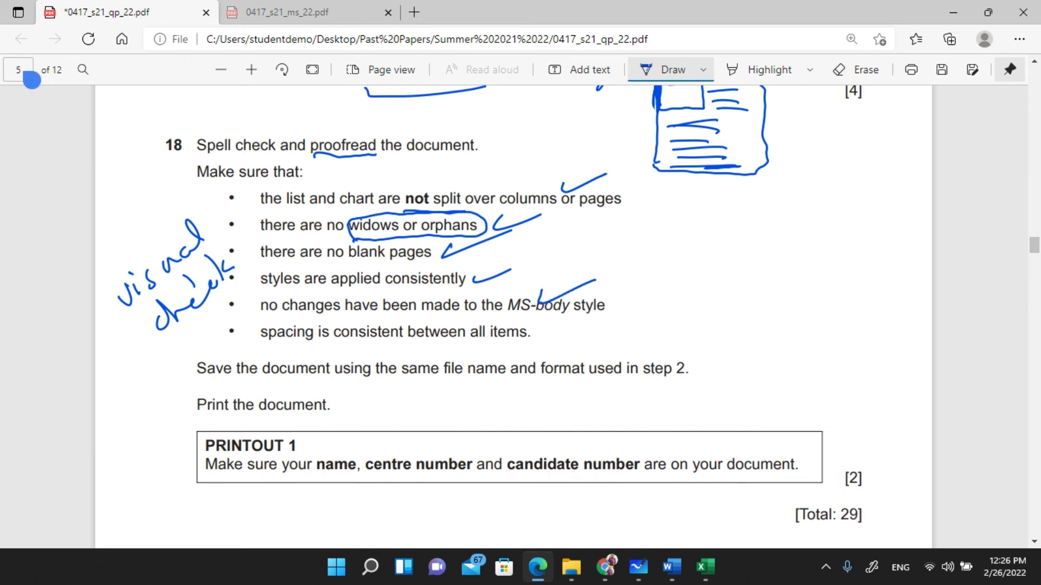
- Return to MSREVIEW.docx and scroll back up to the top of the document
{"action": "key", "text": "alt+Tab"}
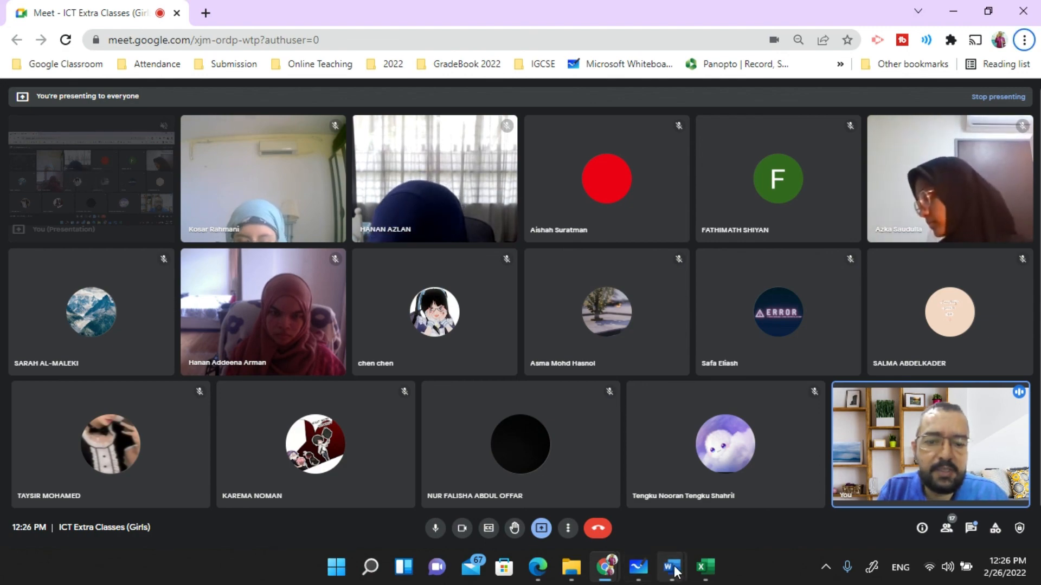
{"action": "mouse_move", "coordinate": [675, 570]}
{"action": "left_click", "coordinate": [688, 488]}
{"action": "scroll", "coordinate": [444, 295], "scroll_direction": "up", "scroll_amount": 15}
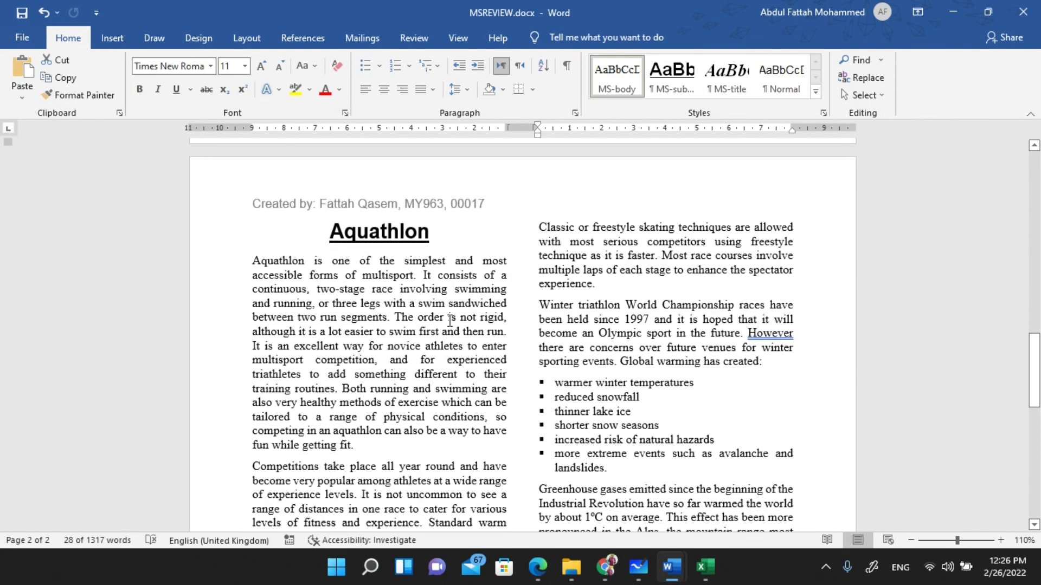
{"action": "scroll", "coordinate": [448, 318], "scroll_direction": "up", "scroll_amount": 5}
{"action": "scroll", "coordinate": [619, 270], "scroll_direction": "up", "scroll_amount": 10}
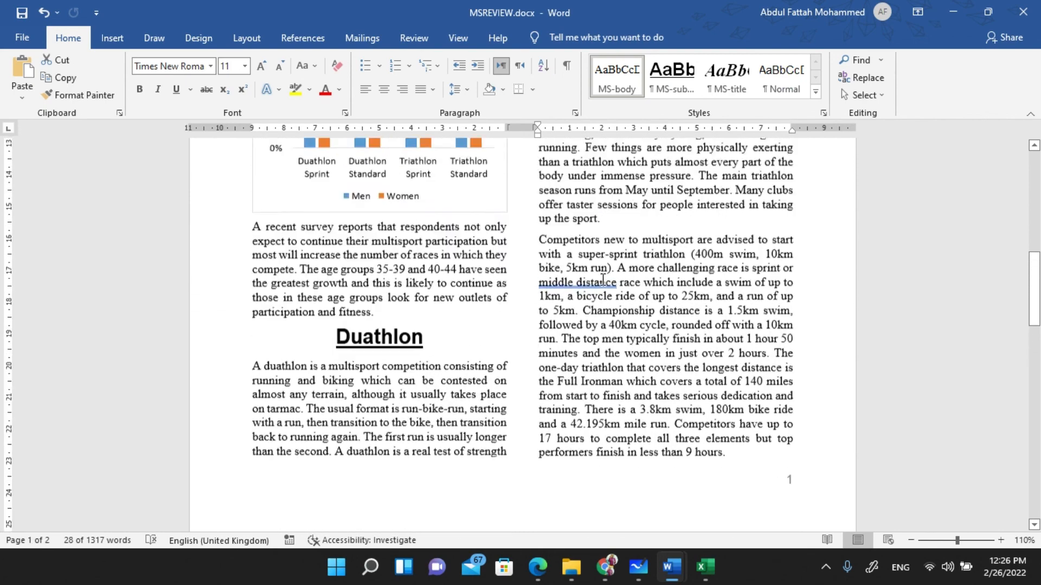
{"action": "scroll", "coordinate": [575, 287], "scroll_direction": "up", "scroll_amount": 3}
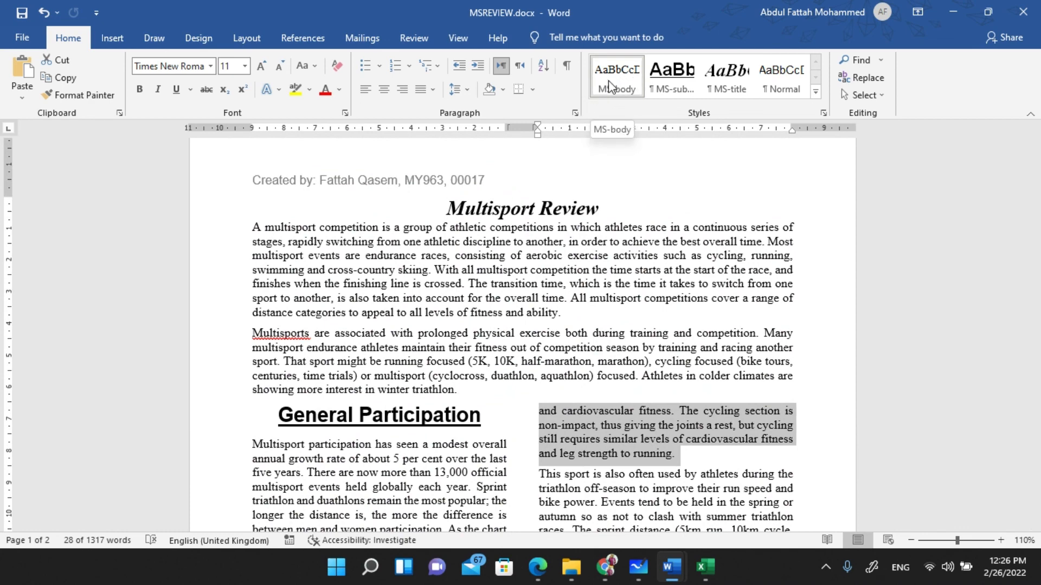
- Recheck the exam paper, then place the cursor at the first paragraph's end in MSREVIEW.docx
{"action": "key", "text": "alt+Tab"}
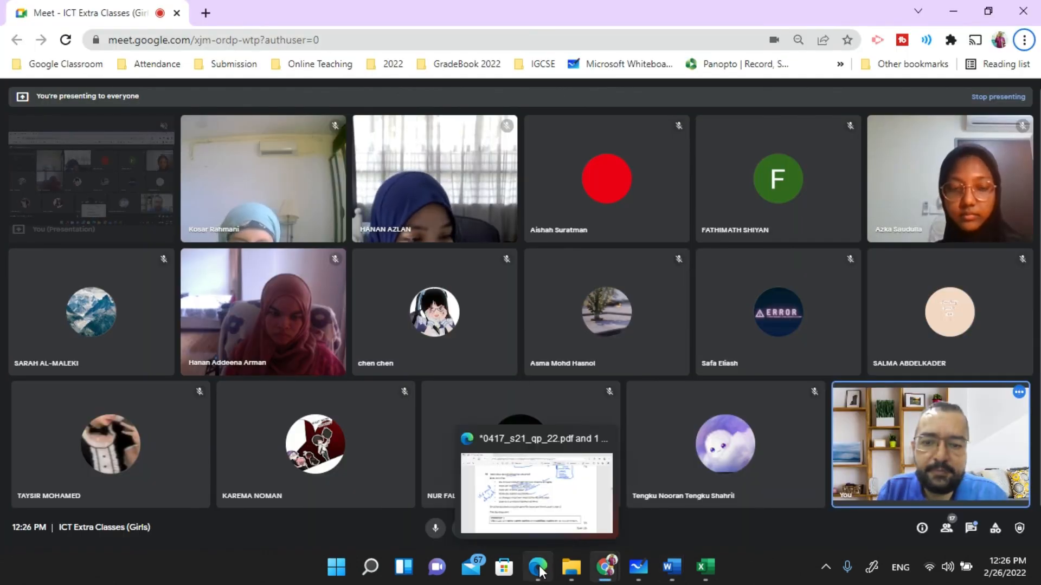
{"action": "left_click", "coordinate": [539, 569]}
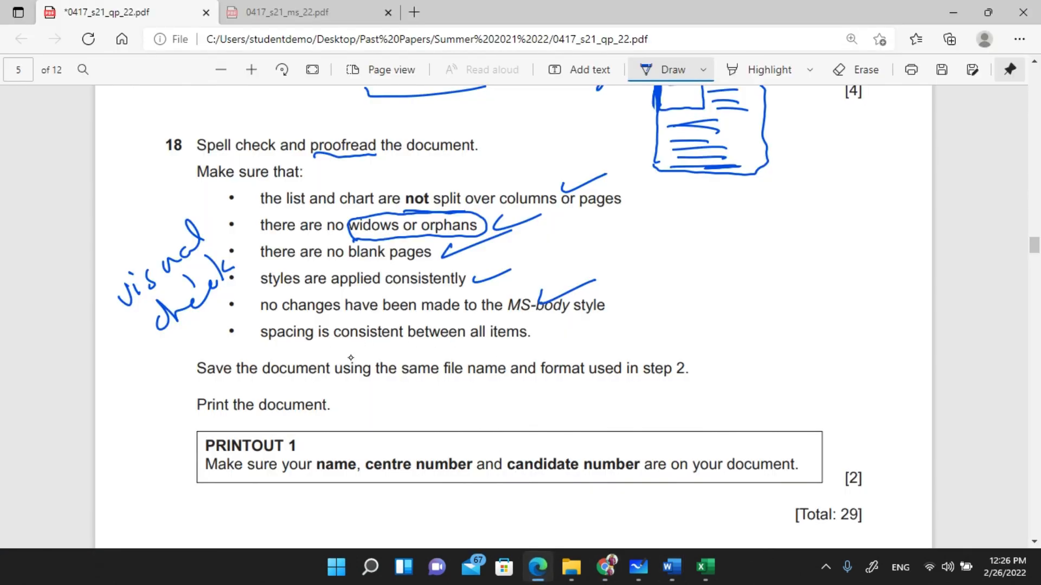
{"action": "key", "text": "alt+Tab"}
{"action": "mouse_move", "coordinate": [710, 487]}
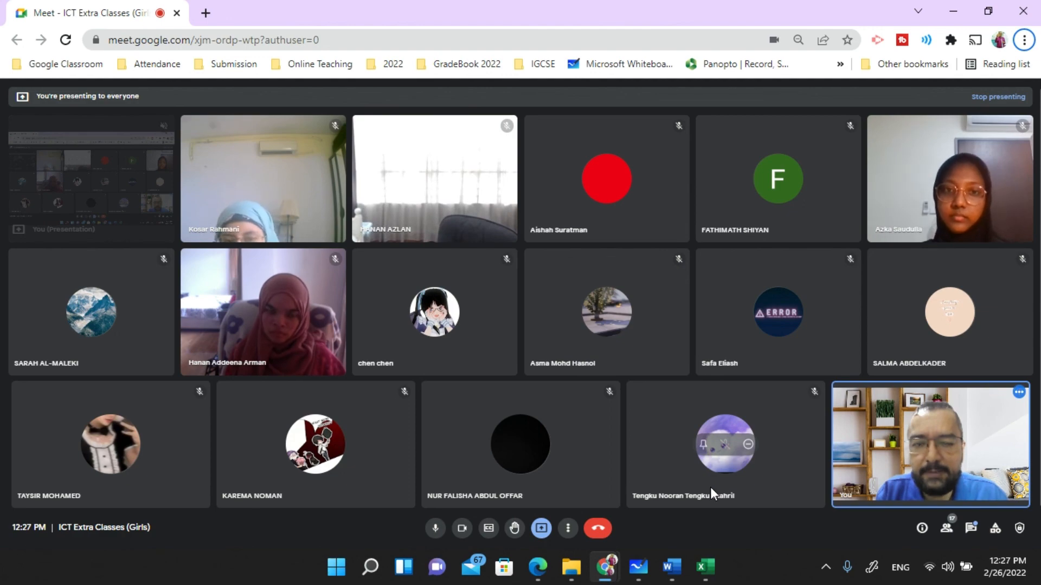
{"action": "key", "text": "alt+Tab"}
{"action": "mouse_move", "coordinate": [671, 567]}
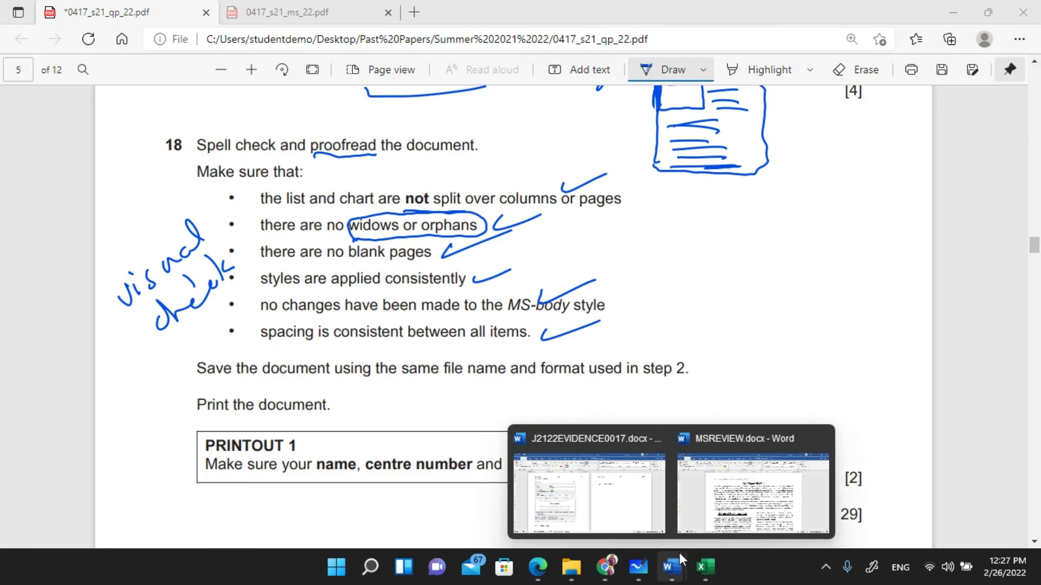
{"action": "left_click", "coordinate": [737, 485]}
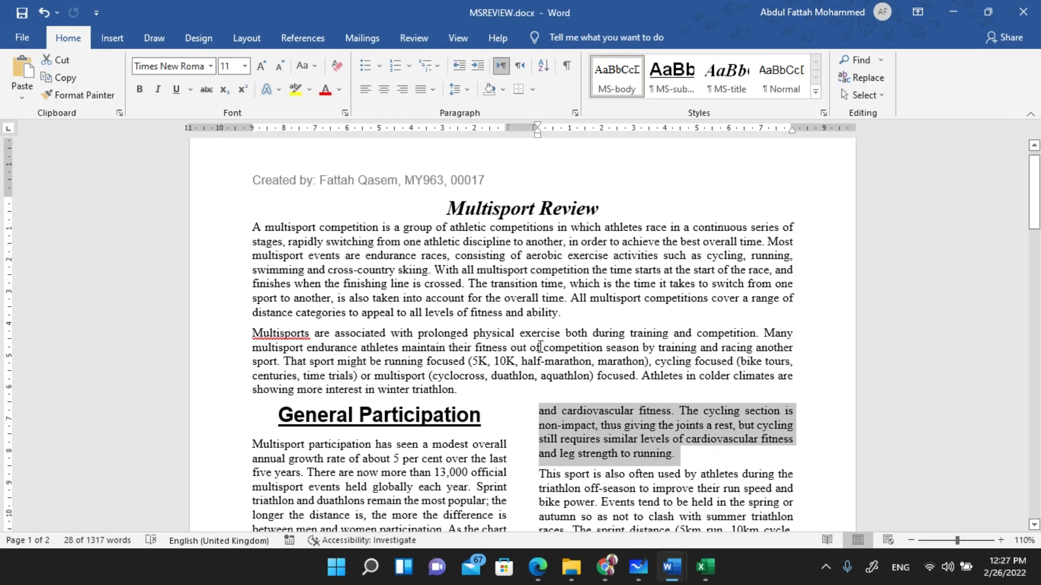
{"action": "left_click", "coordinate": [582, 316]}
- Test blank paragraphs after the first and Triathlon paragraphs, then remove the extra blank line
{"action": "key", "text": "Return"}
{"action": "scroll", "coordinate": [607, 339], "scroll_direction": "down", "scroll_amount": 3}
{"action": "scroll", "coordinate": [607, 339], "scroll_direction": "down", "scroll_amount": 10}
{"action": "left_click", "coordinate": [656, 322]}
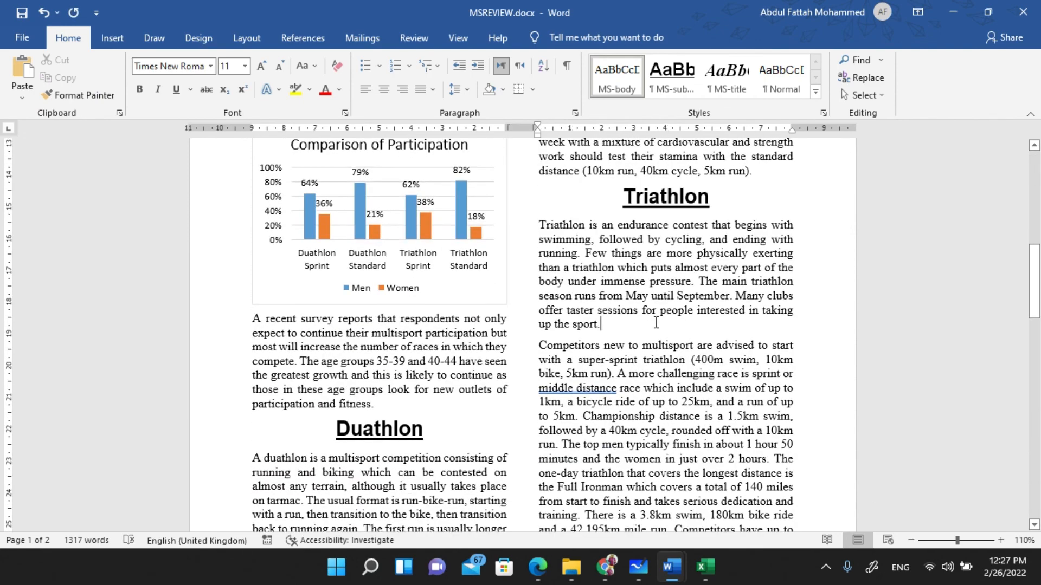
{"action": "key", "text": "Return"}
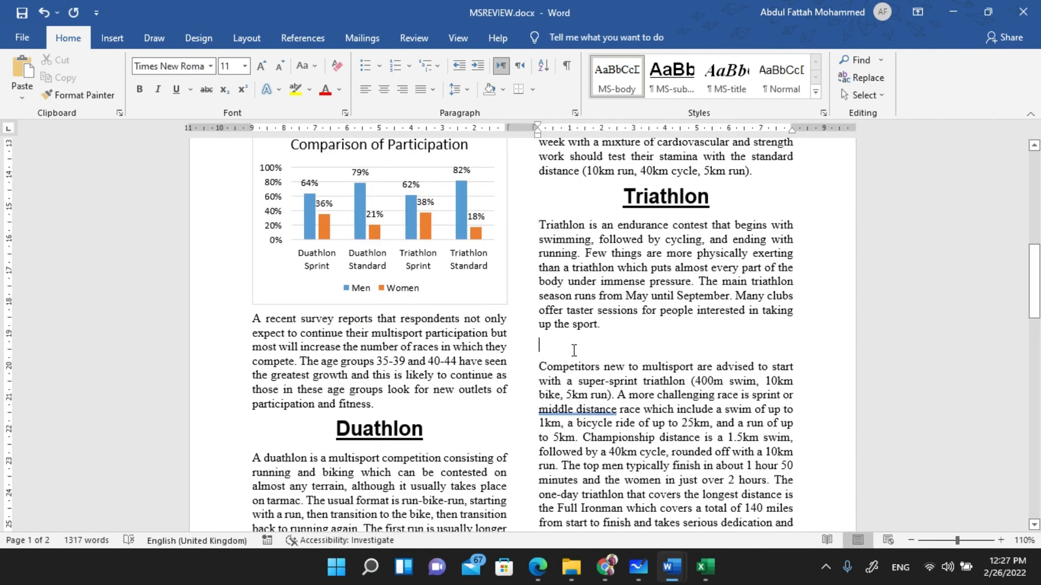
{"action": "scroll", "coordinate": [556, 356], "scroll_direction": "down", "scroll_amount": 8}
{"action": "scroll", "coordinate": [574, 341], "scroll_direction": "up", "scroll_amount": 13}
{"action": "scroll", "coordinate": [581, 343], "scroll_direction": "up", "scroll_amount": 10}
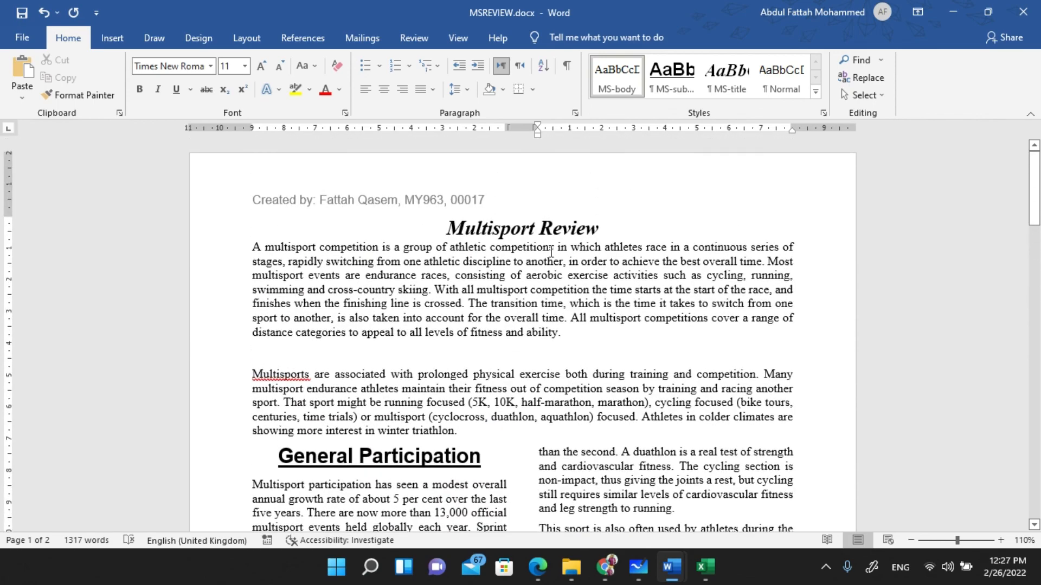
{"action": "scroll", "coordinate": [577, 172], "scroll_direction": "down", "scroll_amount": 7}
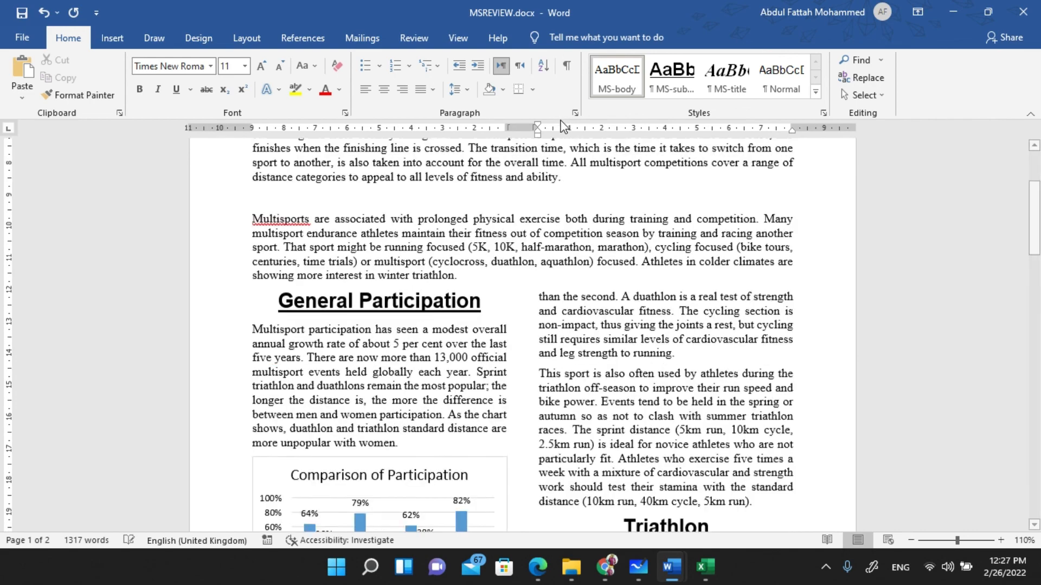
{"action": "scroll", "coordinate": [643, 288], "scroll_direction": "up", "scroll_amount": 5}
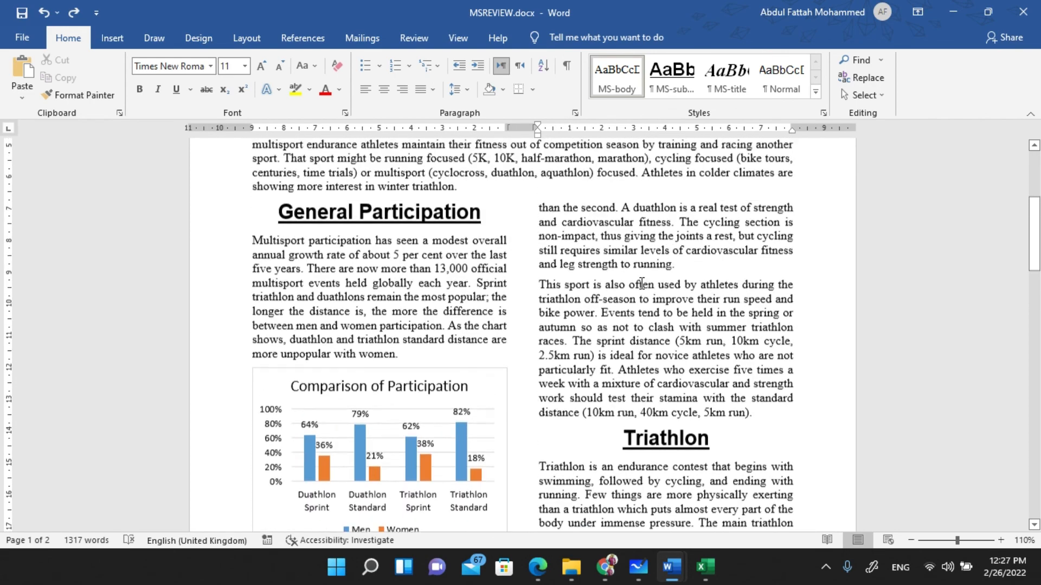
{"action": "left_click", "coordinate": [637, 284]}
{"action": "key", "text": "BackSpace"}
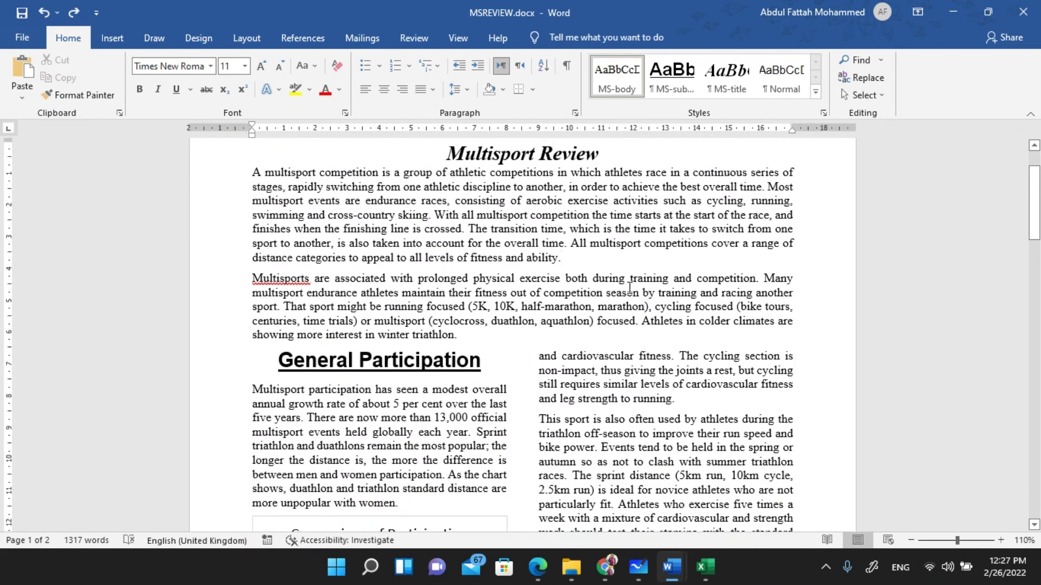
- Save MSREVIEW.docx under its existing name and format with Ctrl+S
{"action": "key", "text": "alt+Tab"}
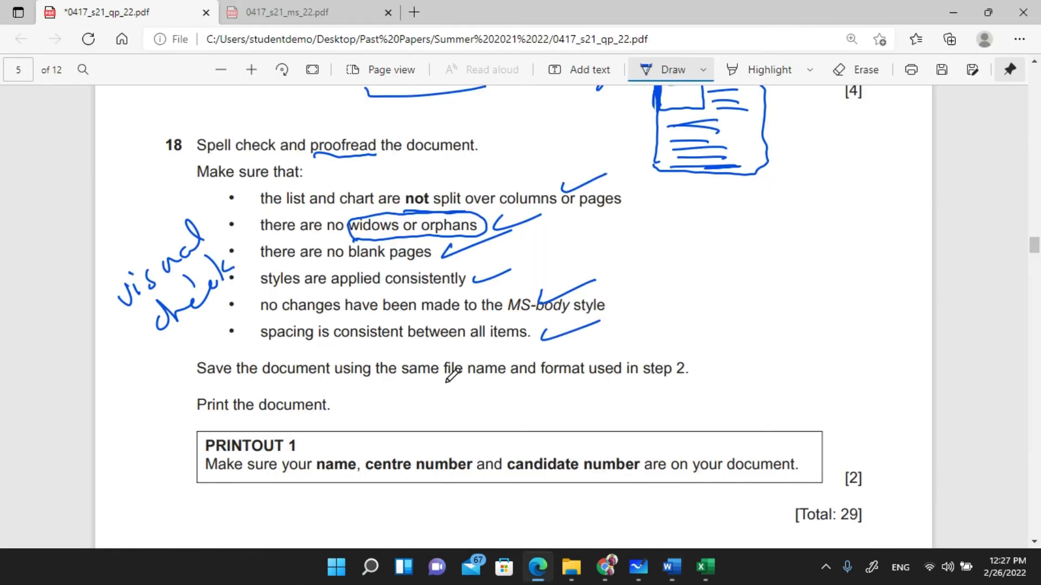
{"action": "key", "text": "alt+Tab"}
{"action": "key", "text": "ctrl+s"}
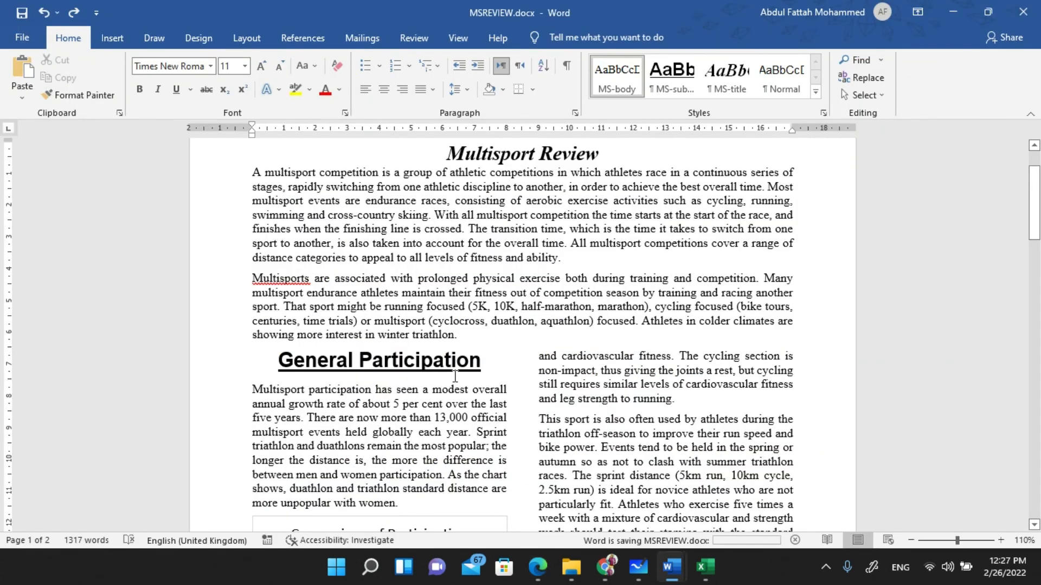
- Tick the save-with-same-name and printout details instructions on the exam paper
{"action": "key", "text": "alt+Tab"}
{"action": "left_click_drag", "start_coordinate": [400, 386], "coordinate": [460, 368]}
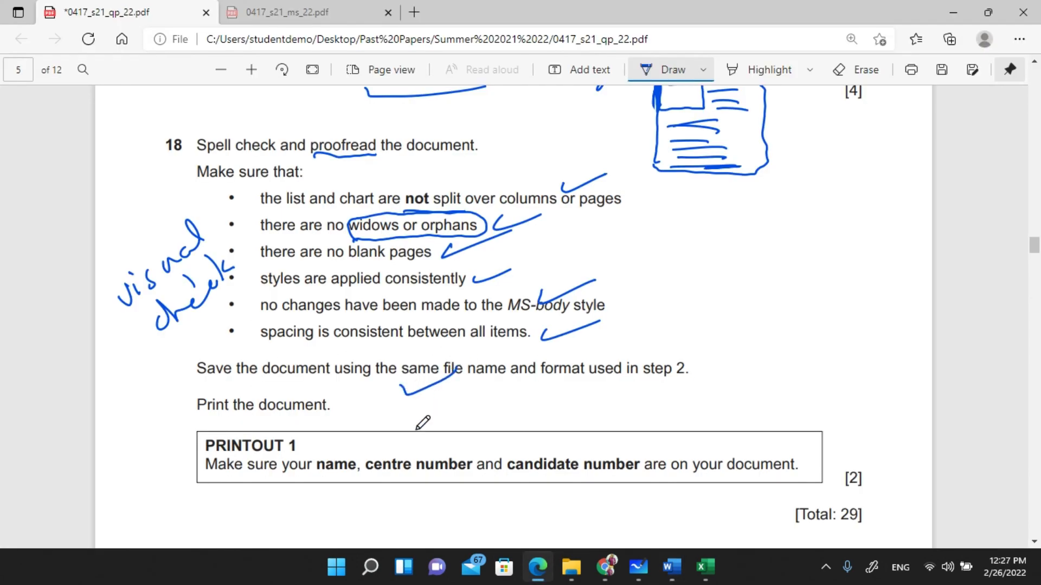
{"action": "left_click_drag", "start_coordinate": [523, 429], "coordinate": [572, 407]}
{"action": "key", "text": "alt+Tab"}
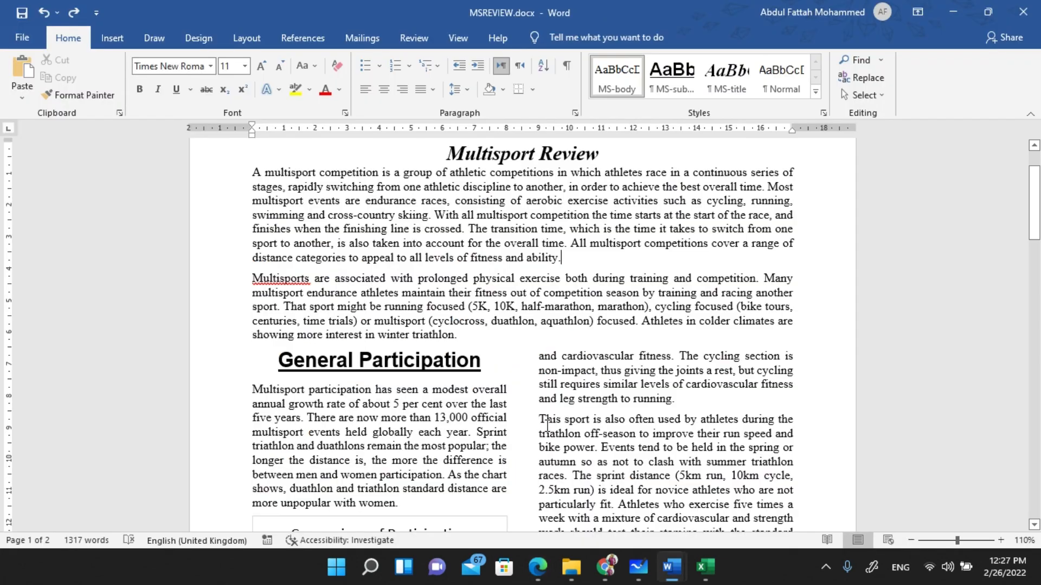
{"action": "mouse_move", "coordinate": [605, 566]}
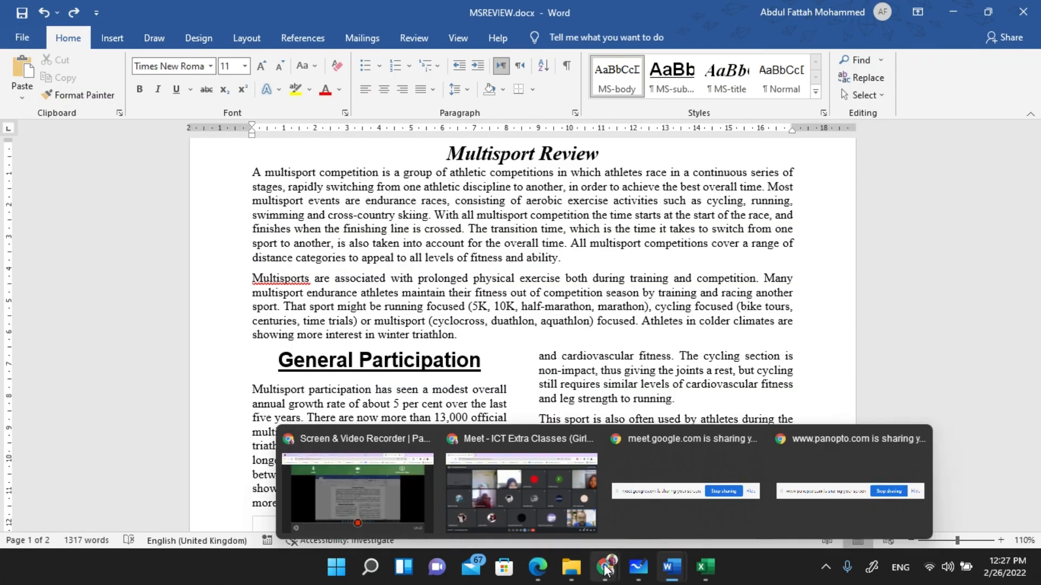
{"action": "left_click", "coordinate": [554, 488]}
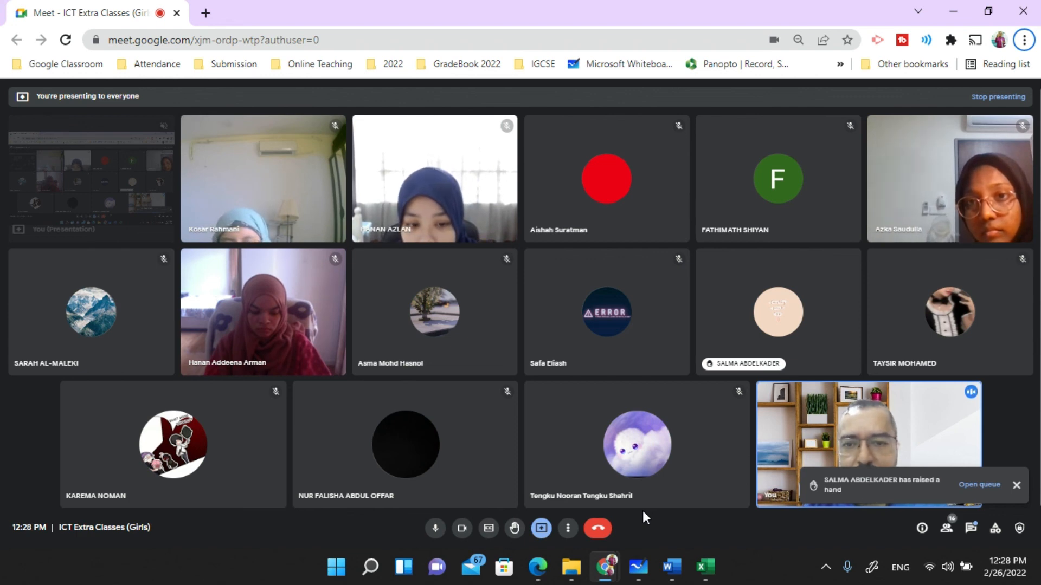
- End the ICT Extra Classes (Girls) call for everyone and close the Meet browser window
{"action": "mouse_move", "coordinate": [605, 450]}
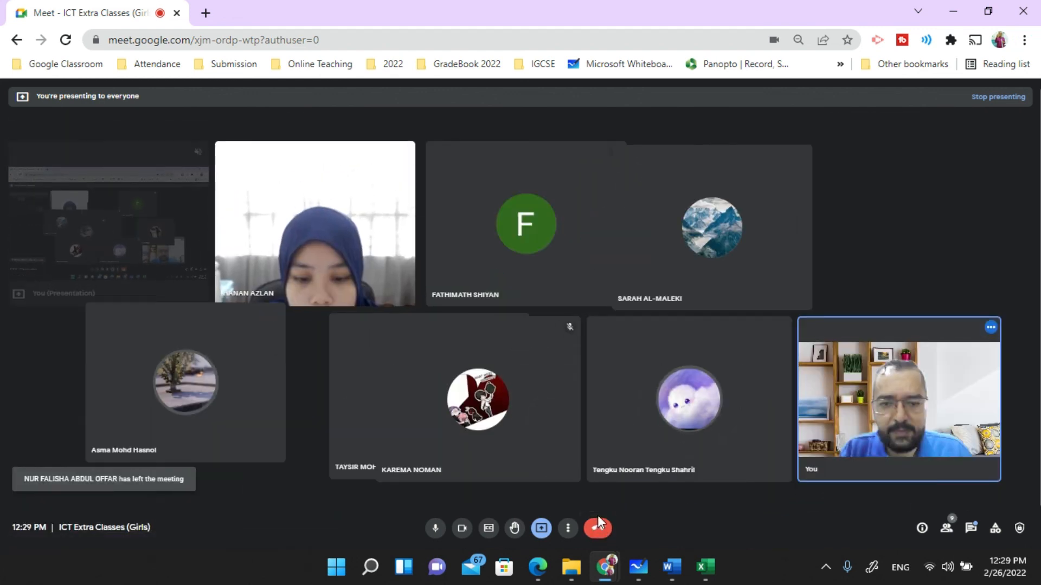
{"action": "left_click", "coordinate": [598, 525]}
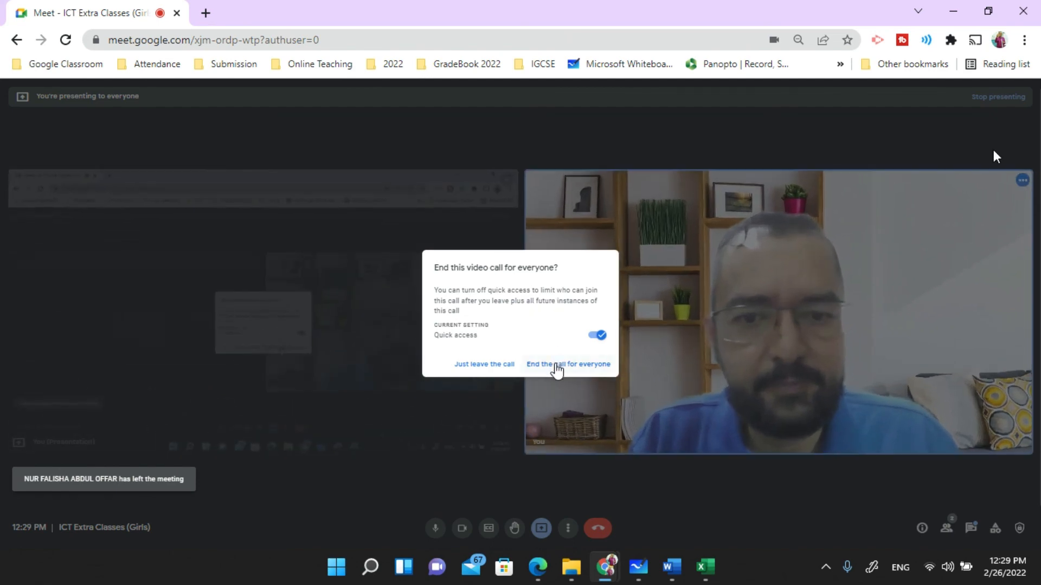
{"action": "left_click", "coordinate": [558, 364]}
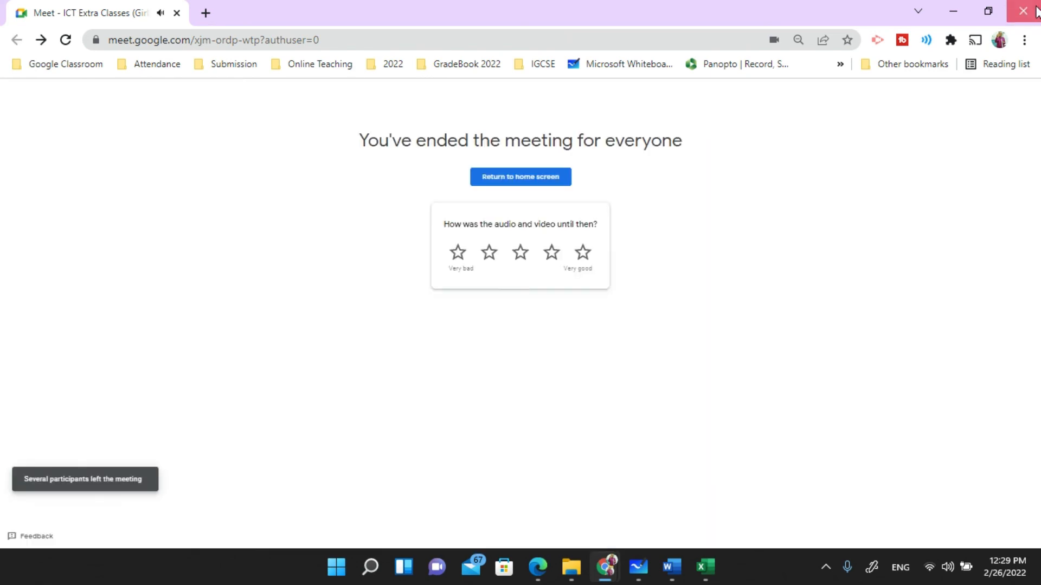
{"action": "left_click", "coordinate": [1023, 11]}
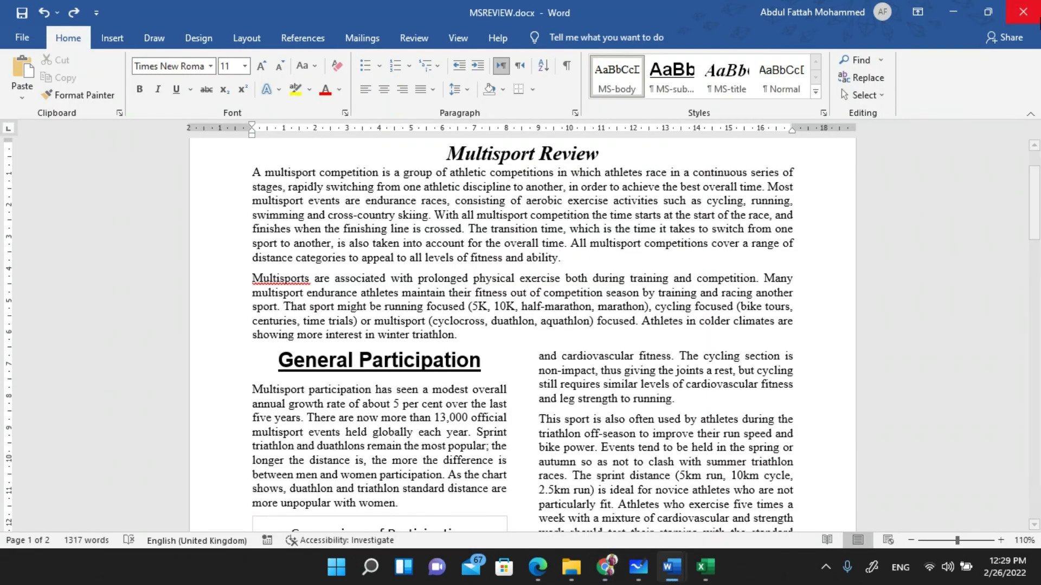
- Close the annotated question paper tab without saving and return to the Word evidence document
{"action": "key", "text": "alt+Tab"}
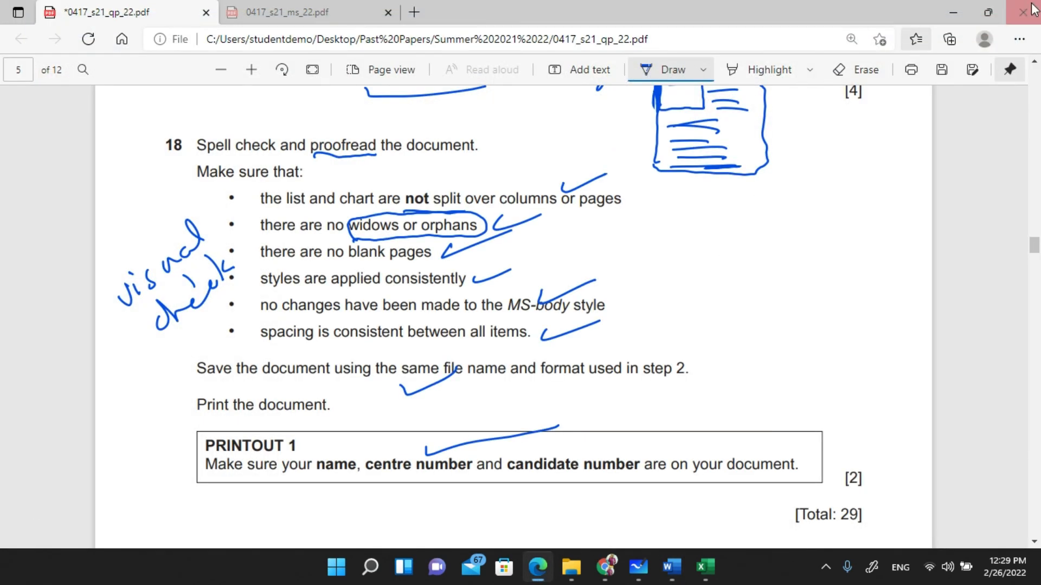
{"action": "left_click", "coordinate": [205, 12]}
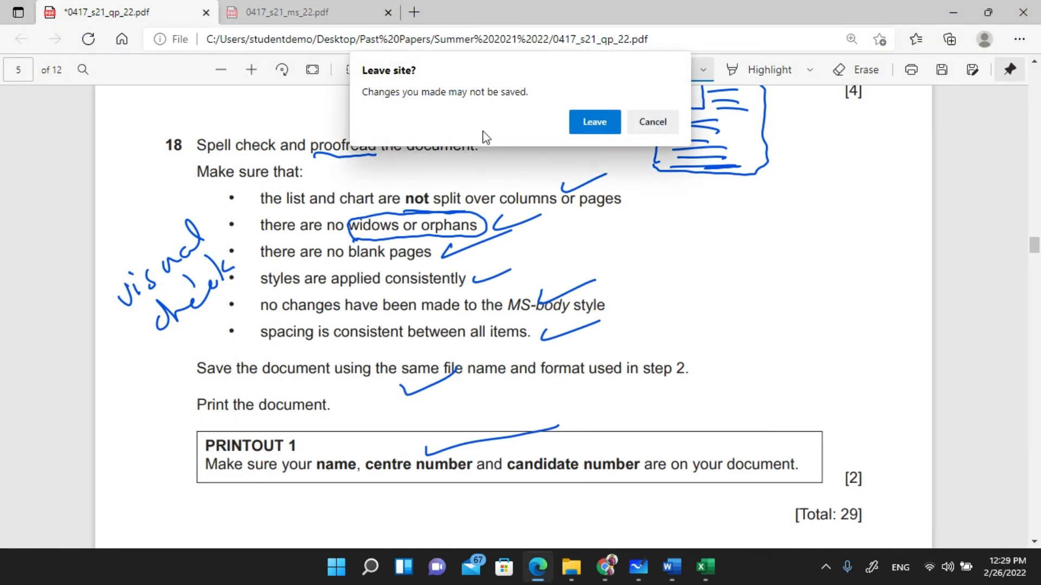
{"action": "left_click", "coordinate": [577, 116]}
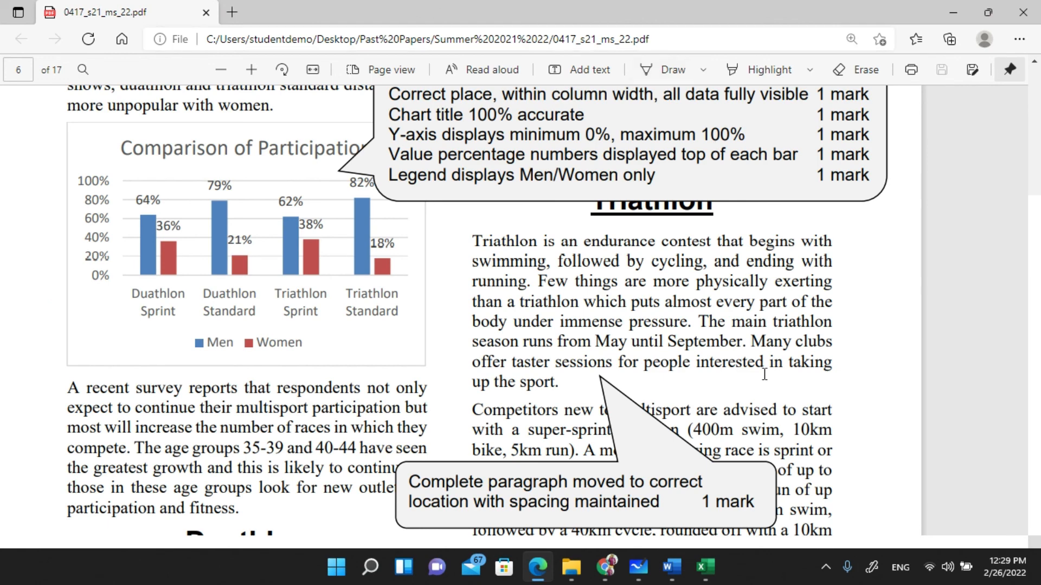
{"action": "left_click", "coordinate": [671, 566]}
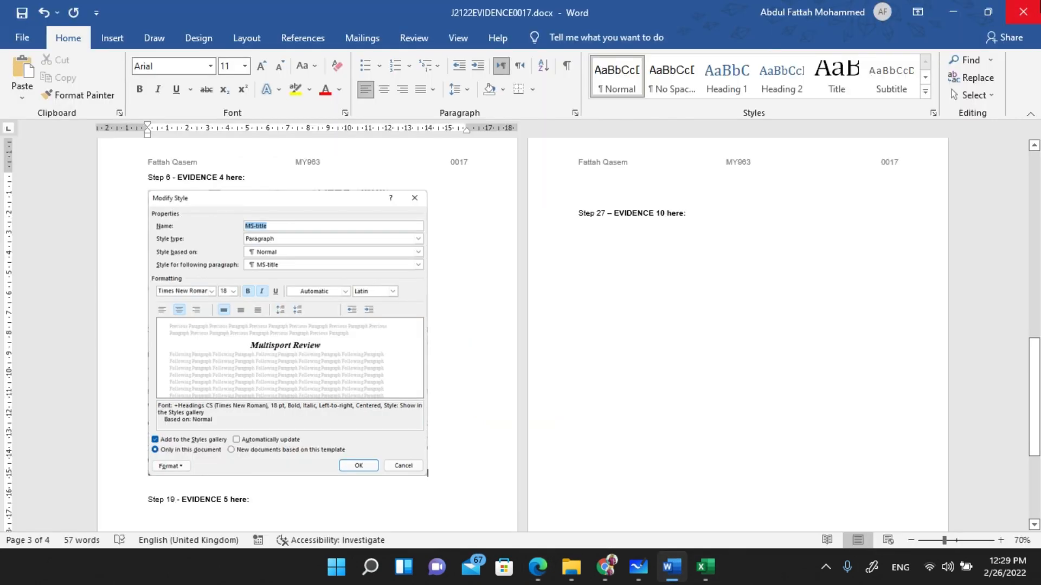
{"action": "mouse_move", "coordinate": [605, 567]}
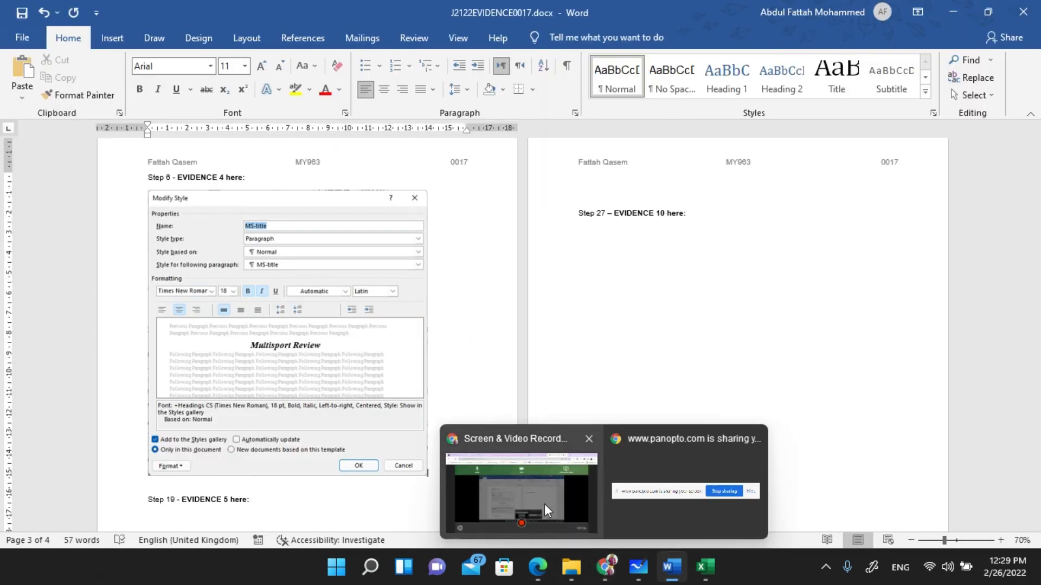